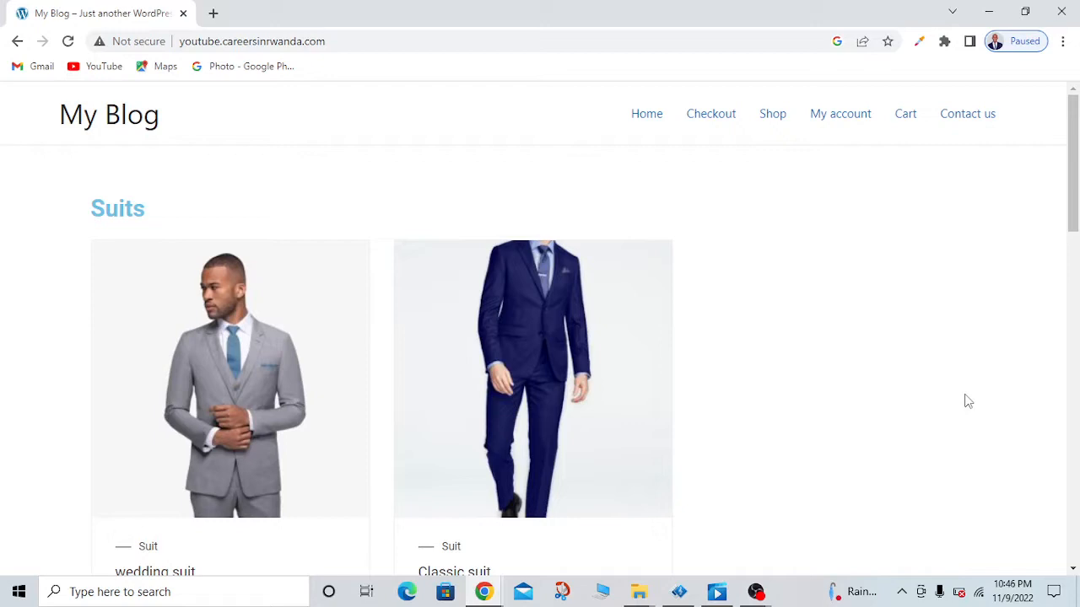
Go to hostgator.com using the address-bar autocomplete.
{"action": "scroll", "coordinate": [967, 401], "scroll_direction": "down", "scroll_amount": 5}
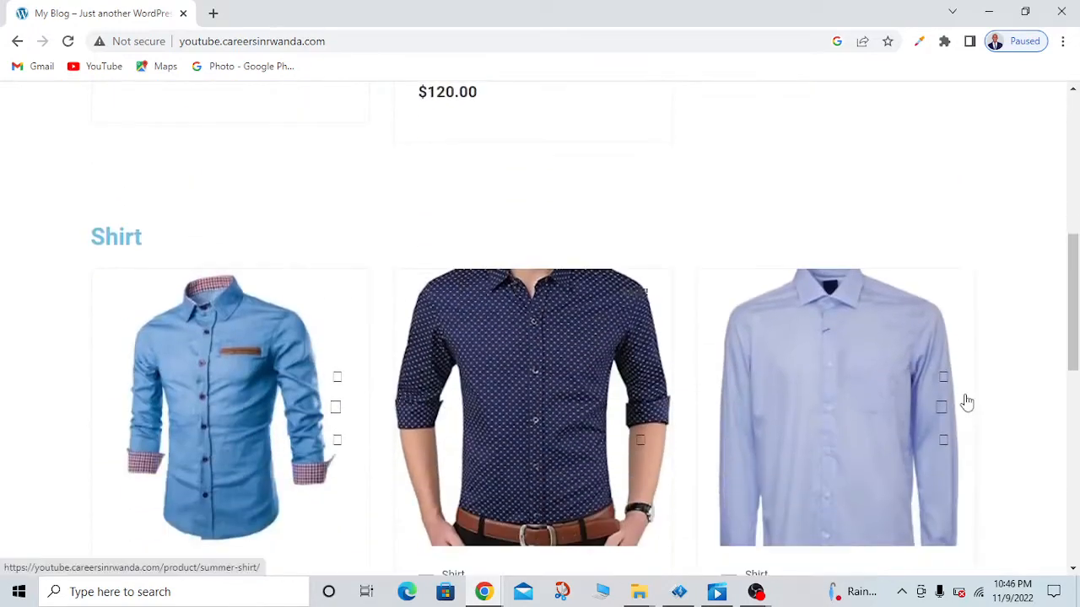
{"action": "scroll", "coordinate": [967, 401], "scroll_direction": "down", "scroll_amount": 3}
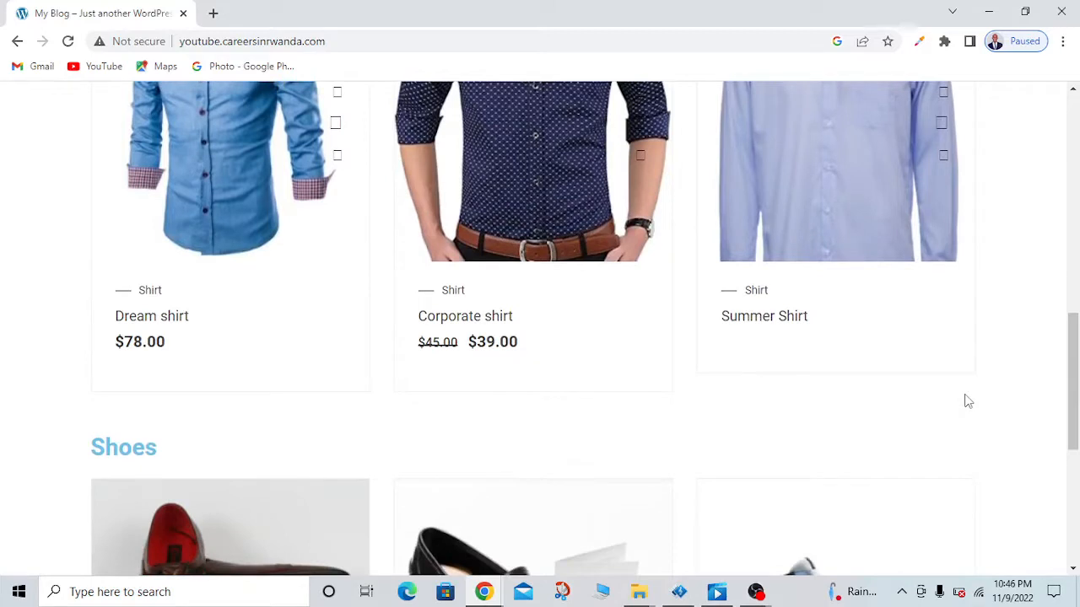
{"action": "scroll", "coordinate": [967, 402], "scroll_direction": "down", "scroll_amount": 4}
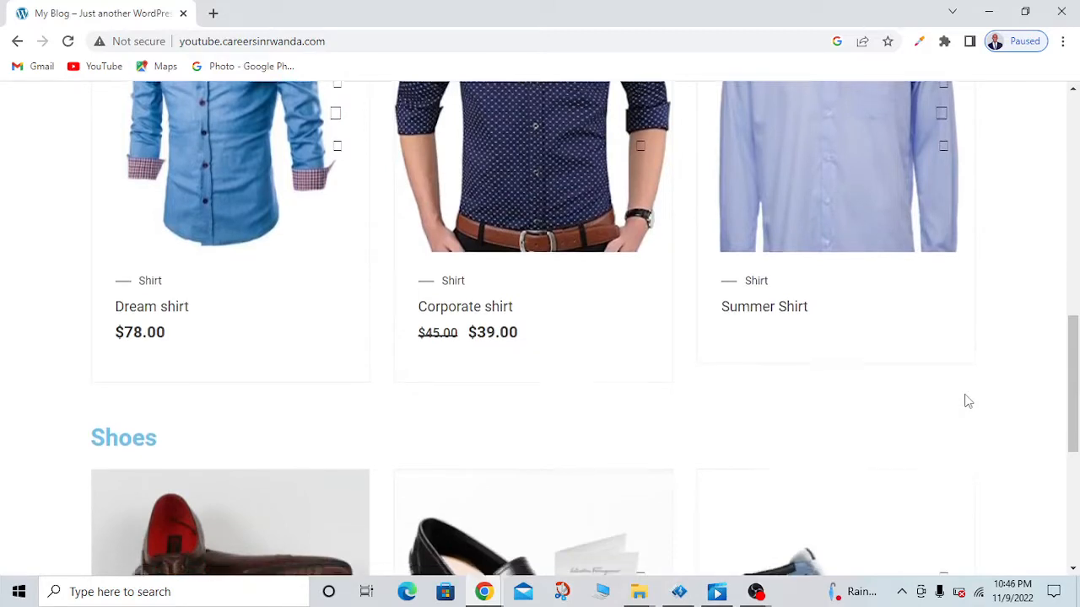
{"action": "scroll", "coordinate": [968, 401], "scroll_direction": "up", "scroll_amount": 10}
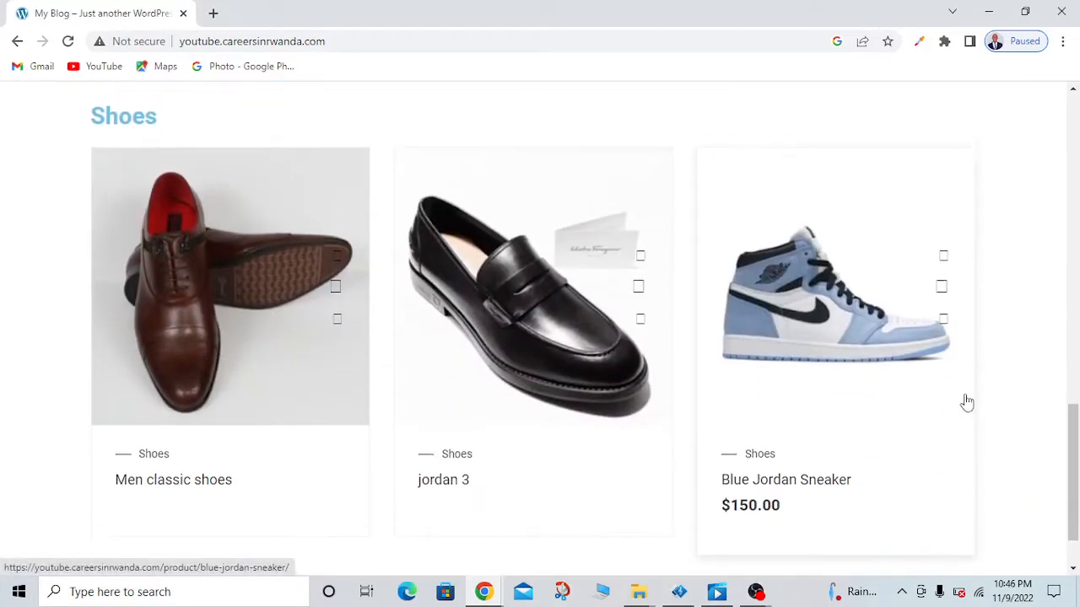
{"action": "scroll", "coordinate": [967, 402], "scroll_direction": "up", "scroll_amount": 1}
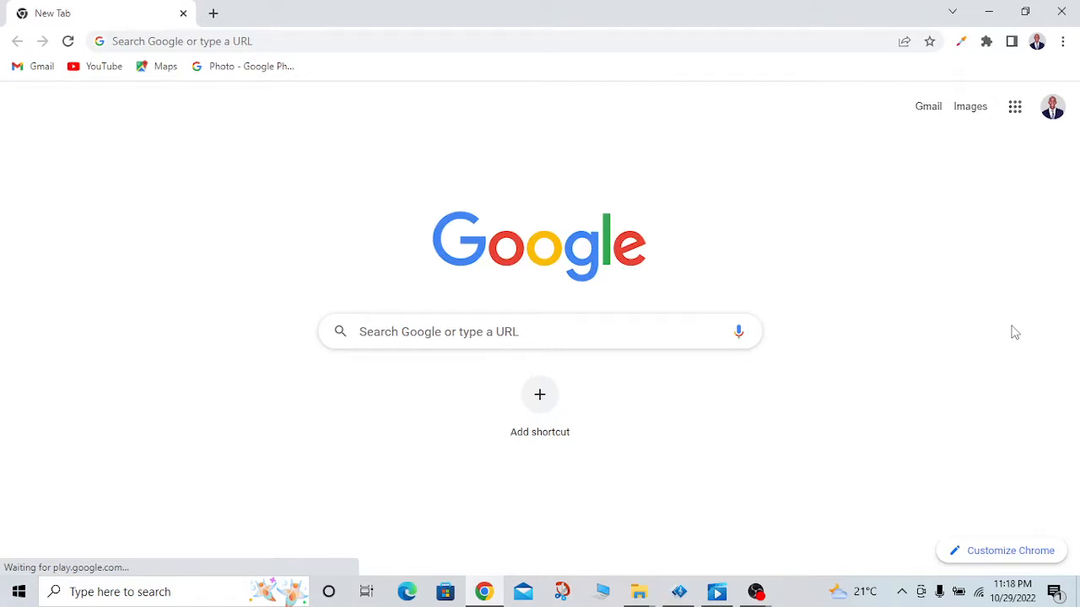
{"action": "left_click", "coordinate": [527, 40]}
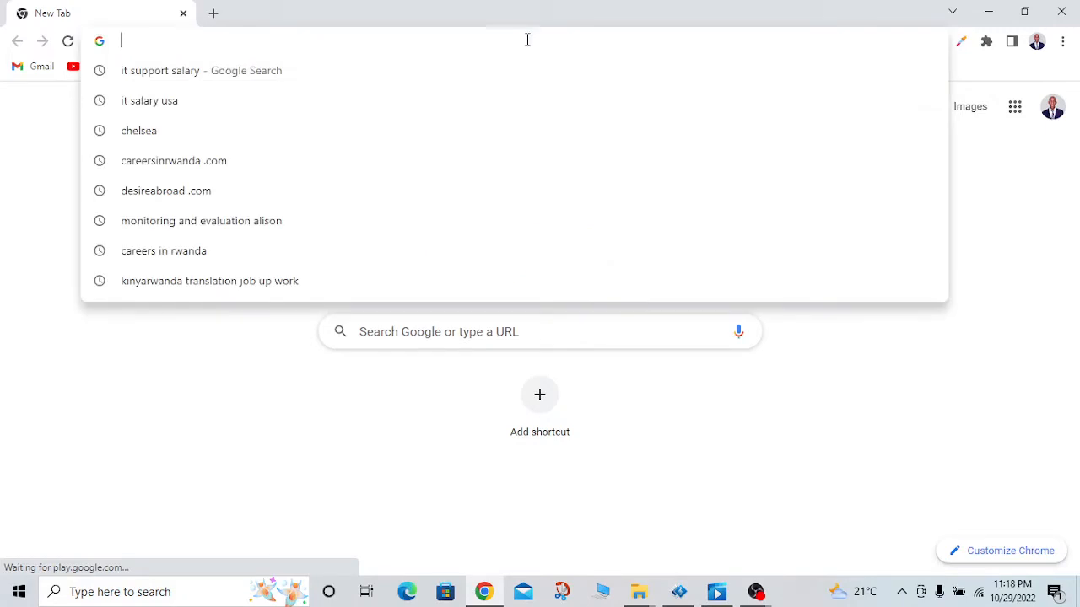
{"action": "type", "text": "ho"}
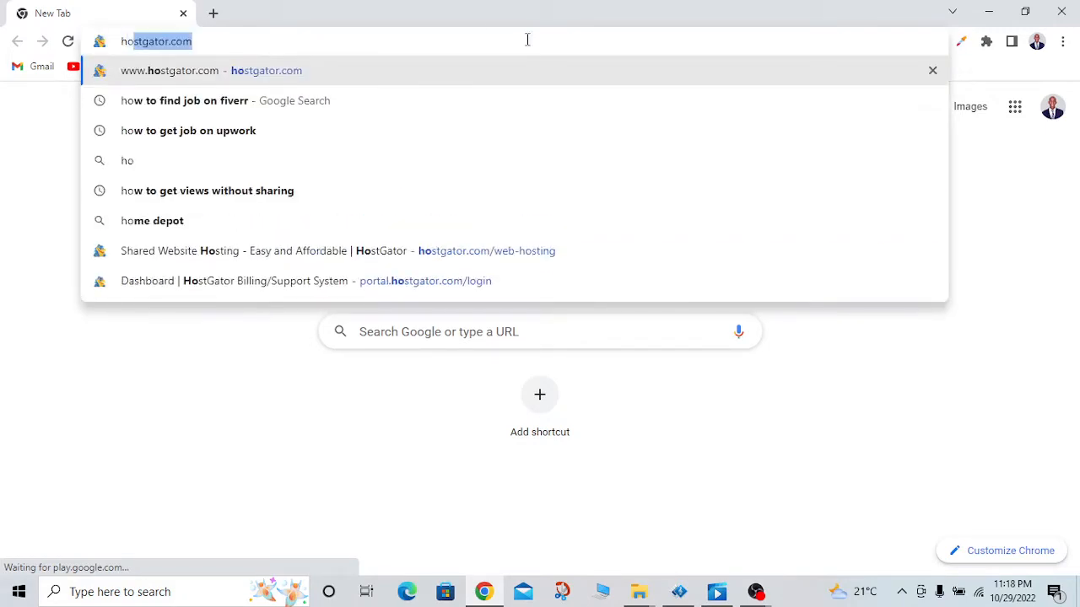
{"action": "key", "text": "Return"}
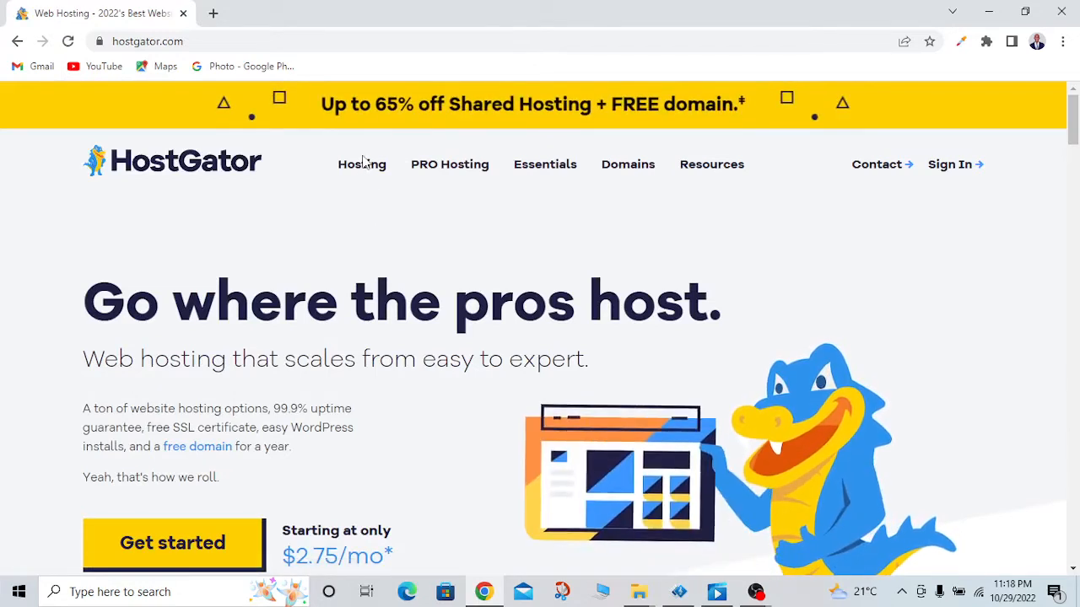
Open the Shared Hosting plans and start checkout for the Hatchling plan.
{"action": "mouse_move", "coordinate": [365, 173]}
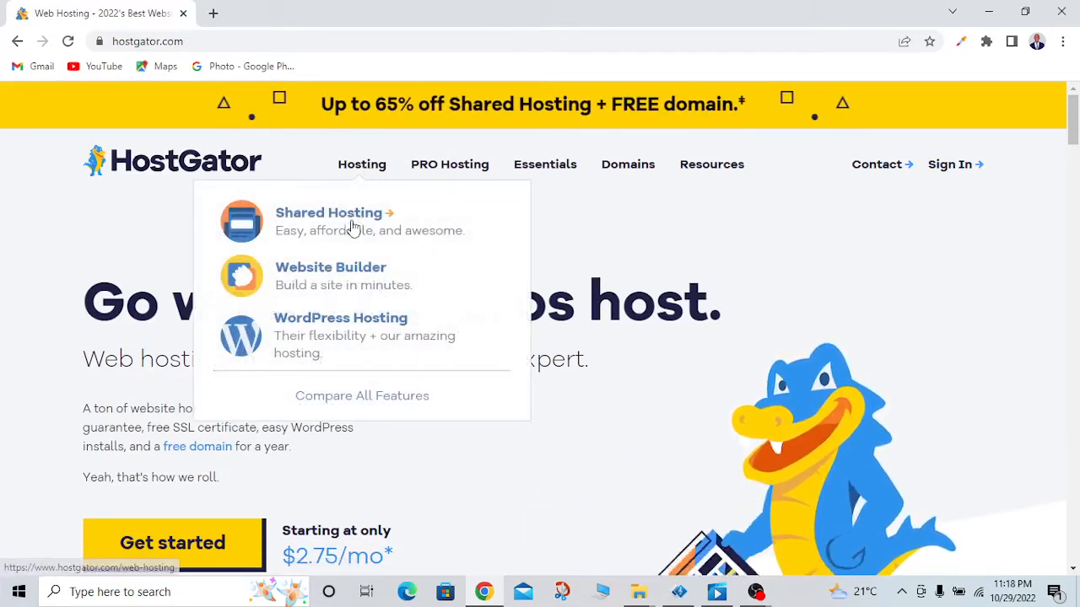
{"action": "left_click", "coordinate": [353, 228]}
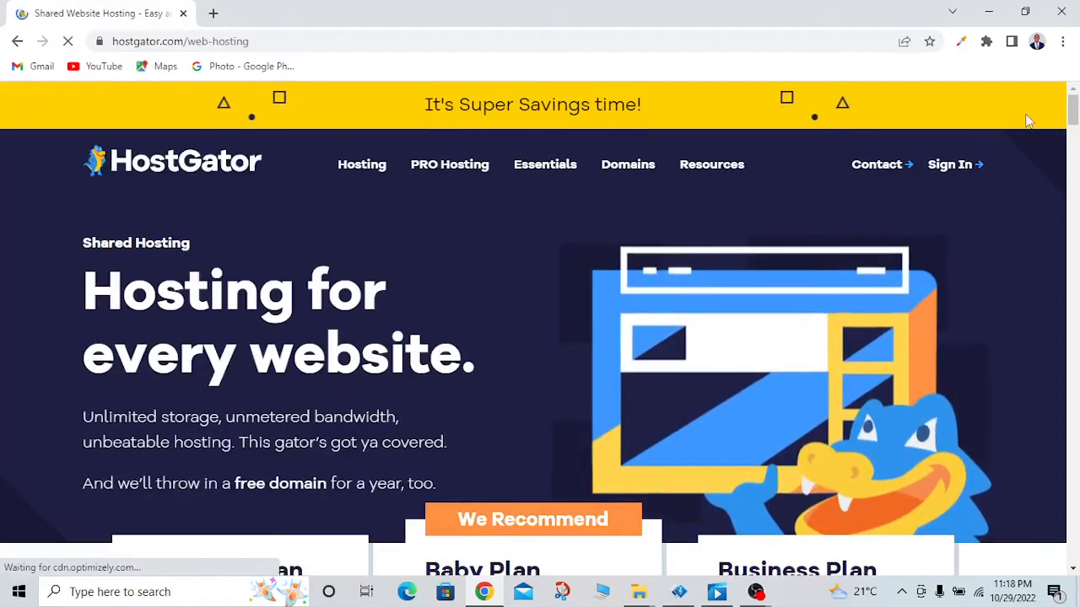
{"action": "left_click_drag", "start_coordinate": [1075, 111], "coordinate": [1077, 136]}
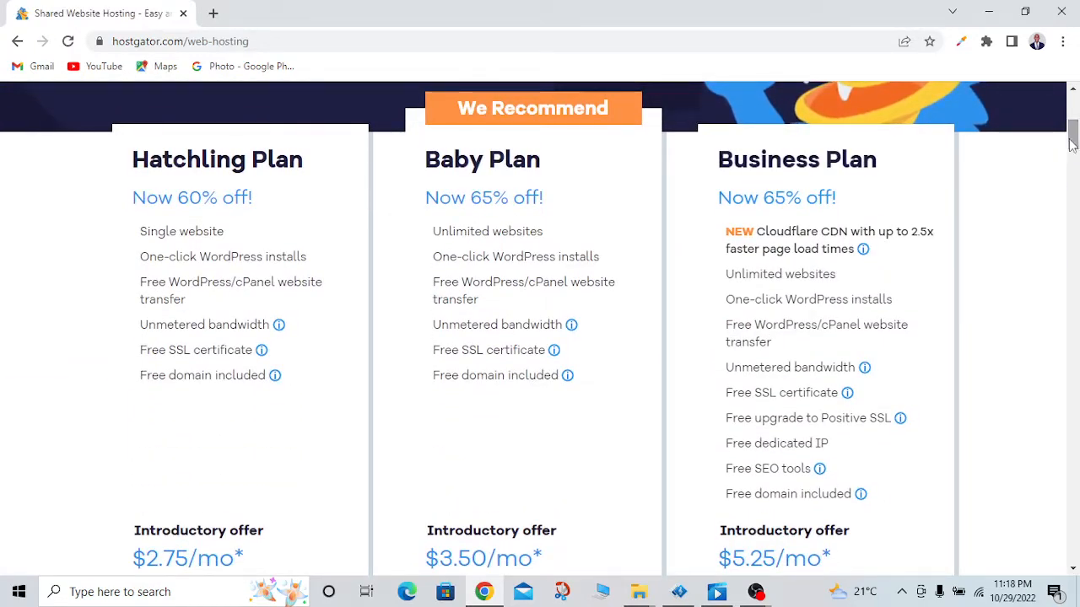
{"action": "scroll", "coordinate": [1072, 143], "scroll_direction": "down", "scroll_amount": 2}
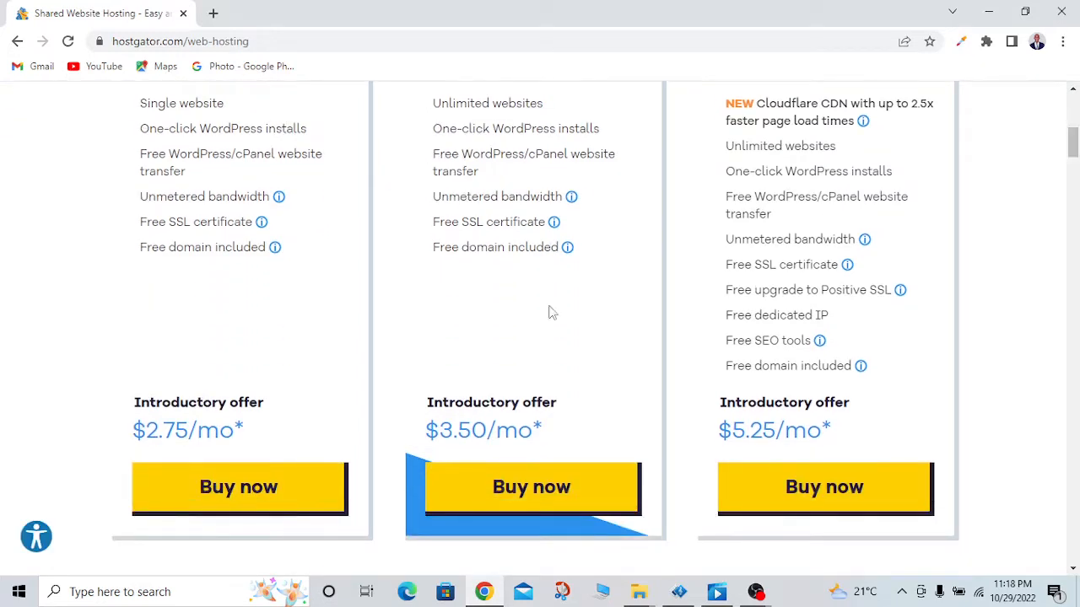
{"action": "left_click", "coordinate": [274, 489]}
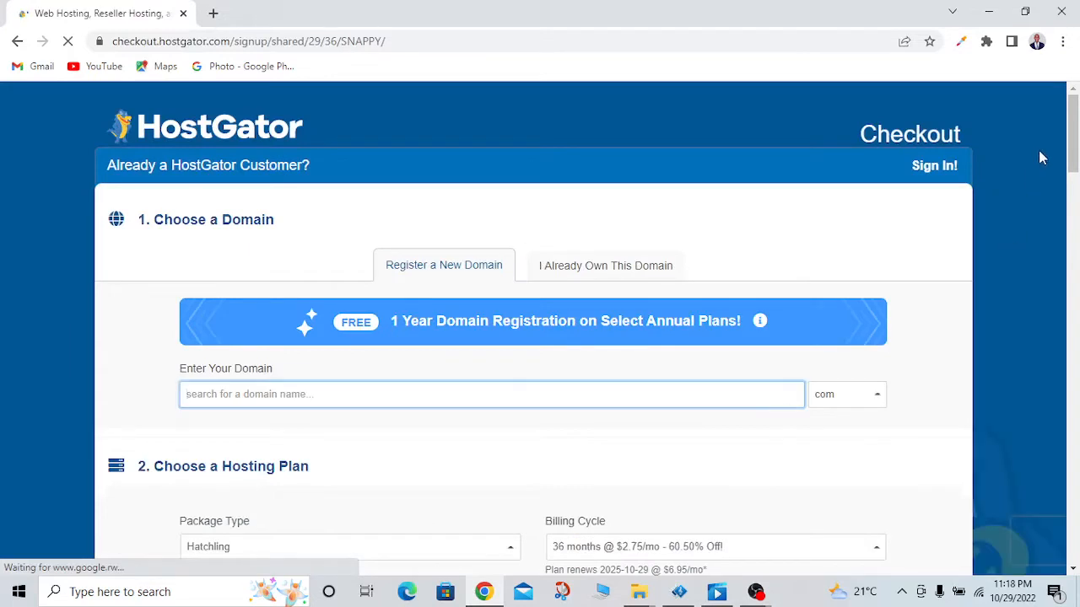
Enter dream-career as the domain name in Enter Your Domain.
{"action": "left_click_drag", "start_coordinate": [1075, 149], "coordinate": [1074, 171]}
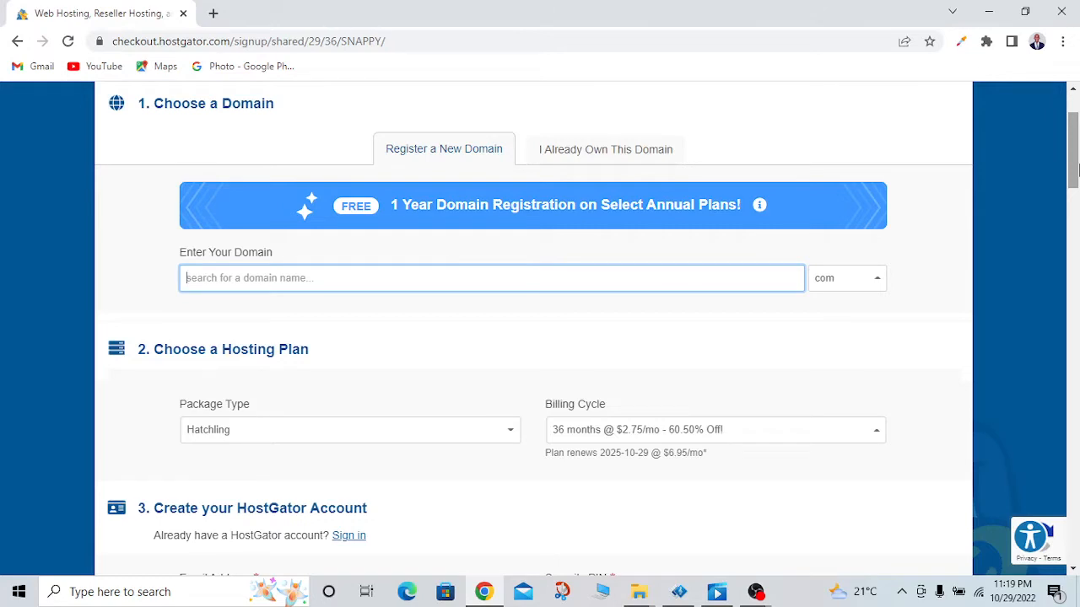
{"action": "type", "text": "dream"}
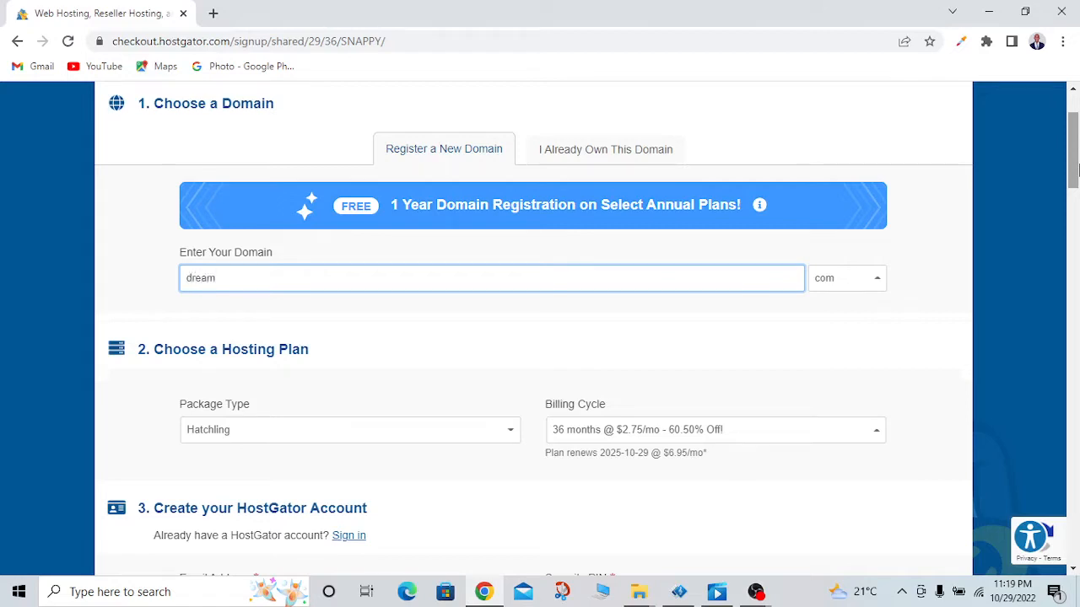
{"action": "key", "text": "Tab"}
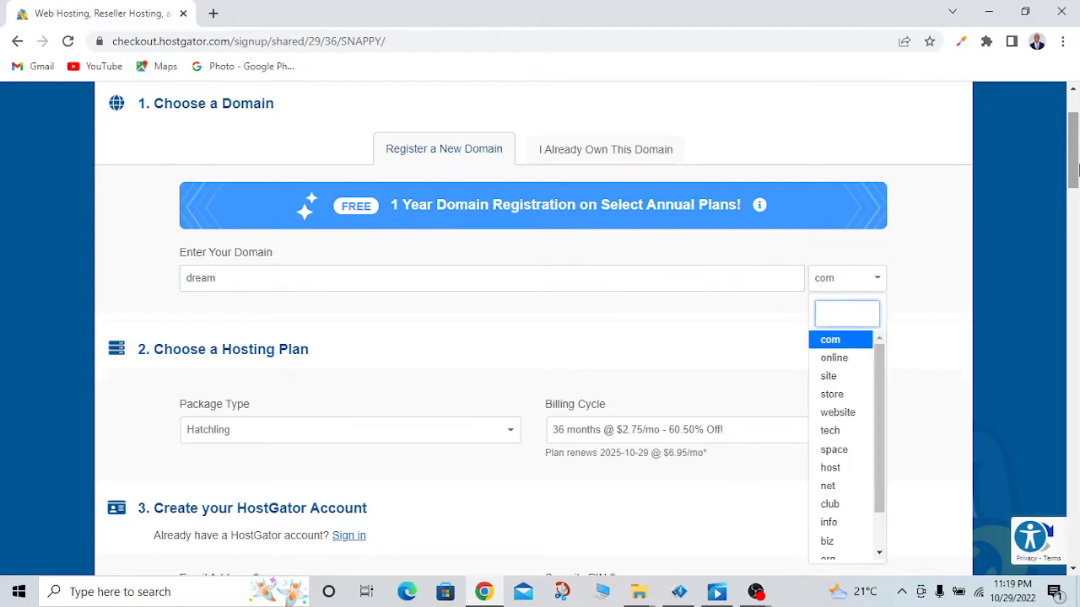
{"action": "left_click", "coordinate": [264, 281]}
{"action": "key", "text": "Tab"}
{"action": "type", "text": "c"}
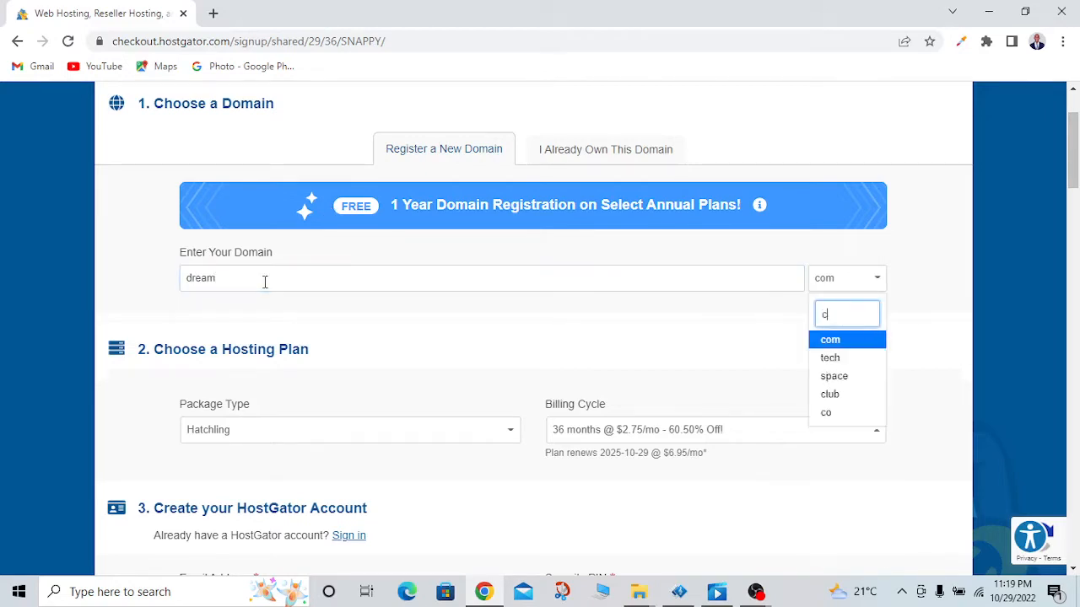
{"action": "left_click", "coordinate": [264, 281]}
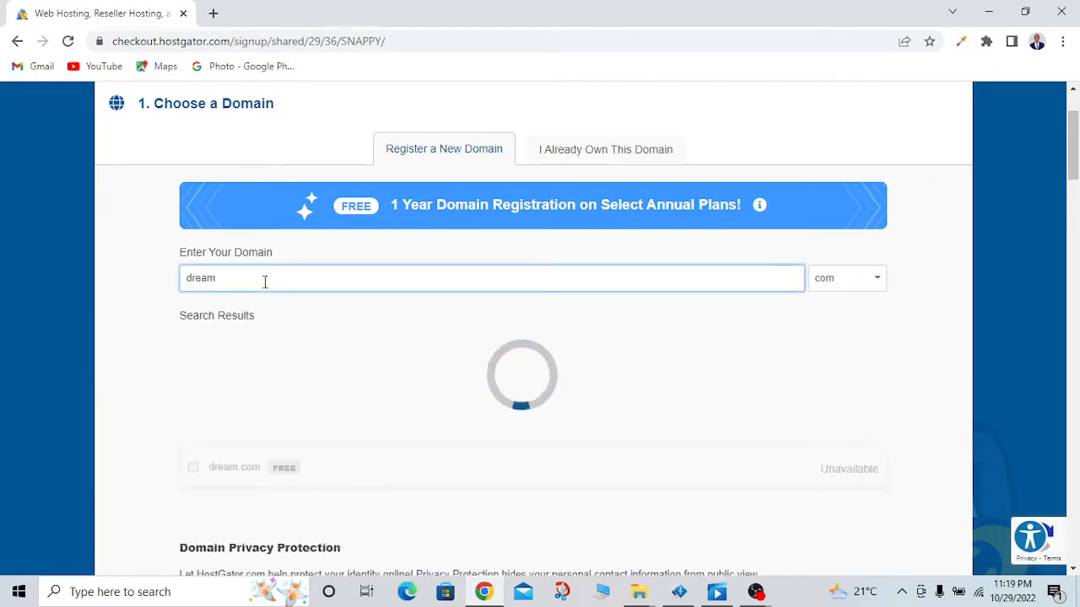
{"action": "type", "text": "-career"}
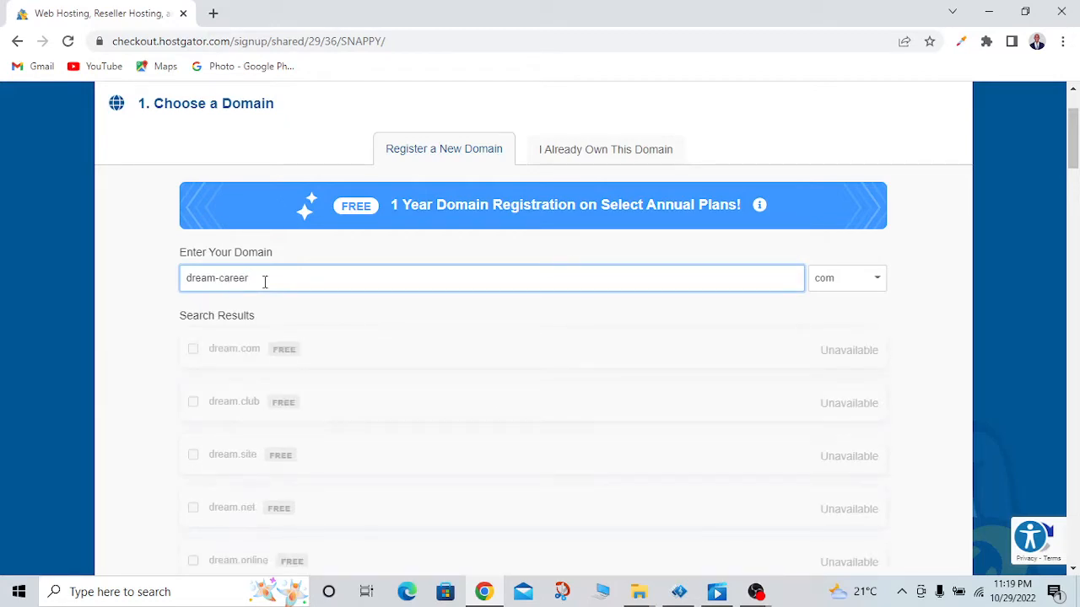
Pick the .online extension, then erase the dream-career domain name.
{"action": "key", "text": "Tab"}
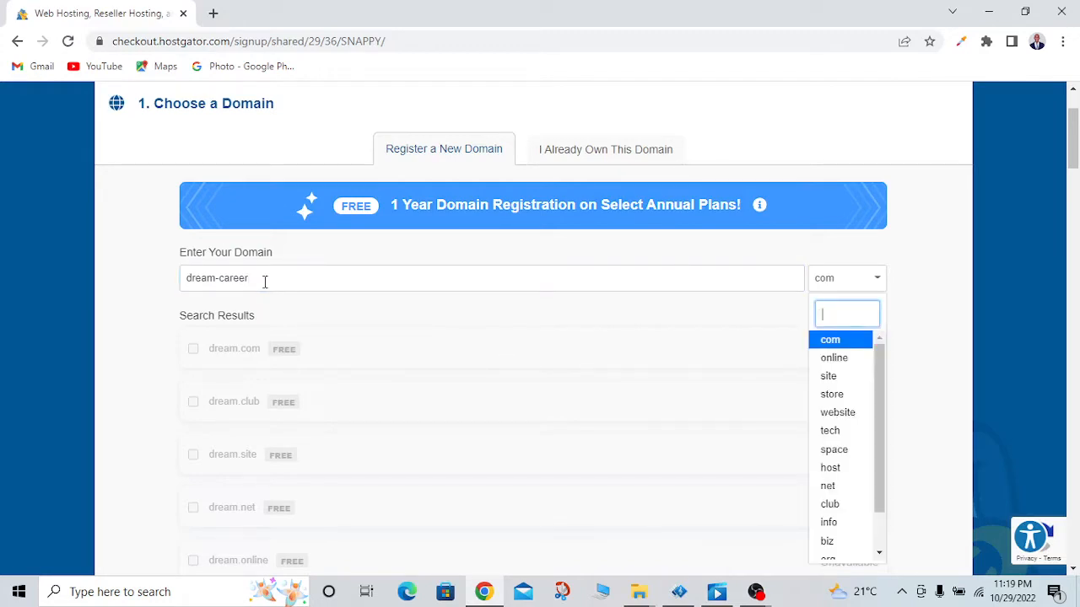
{"action": "type", "text": "w"}
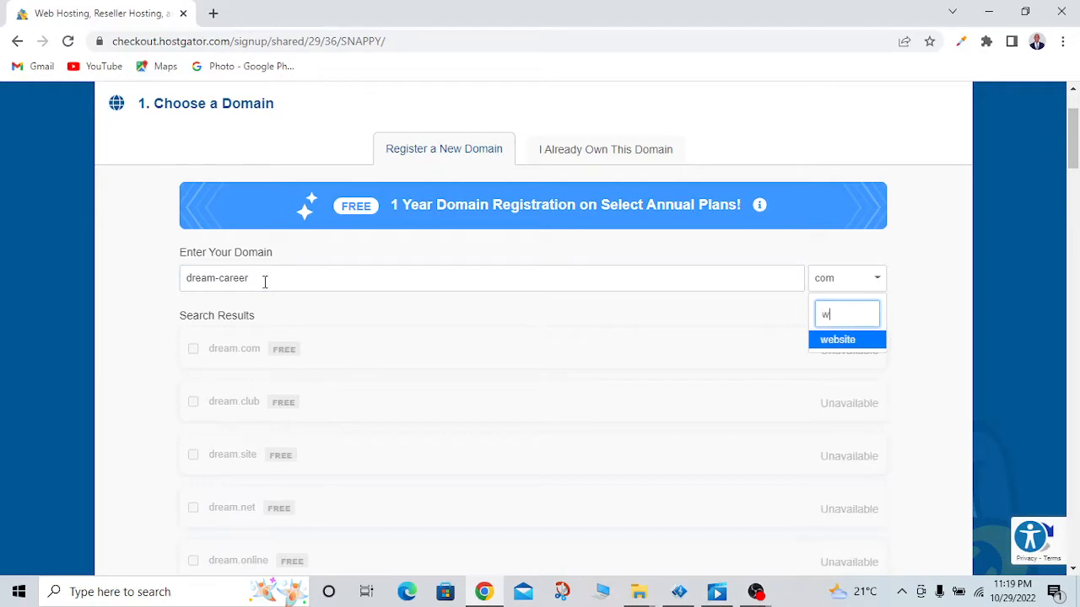
{"action": "key", "text": "BackSpace"}
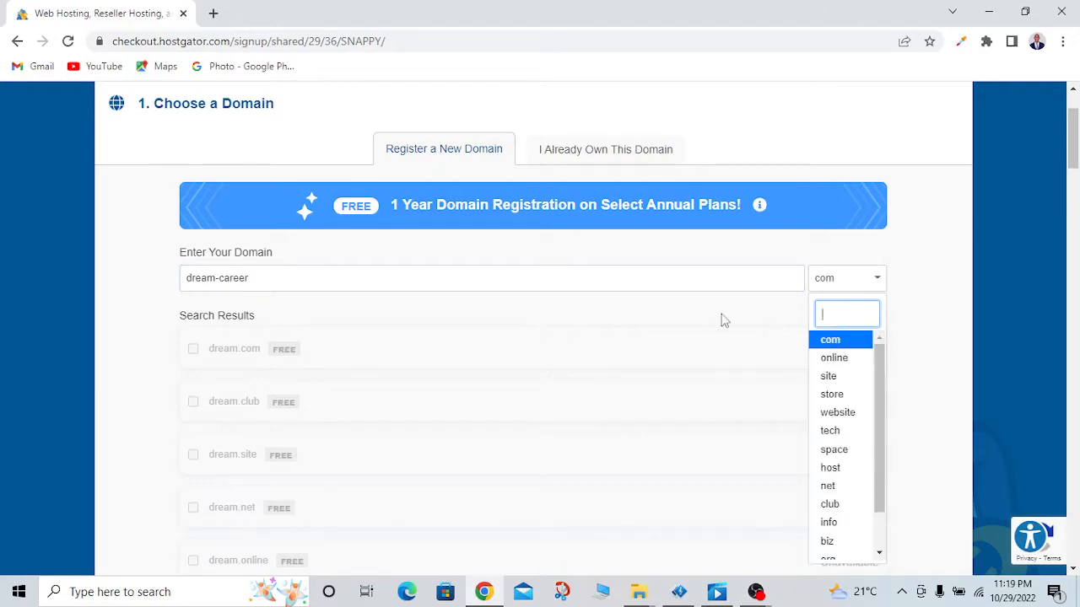
{"action": "left_click", "coordinate": [832, 360]}
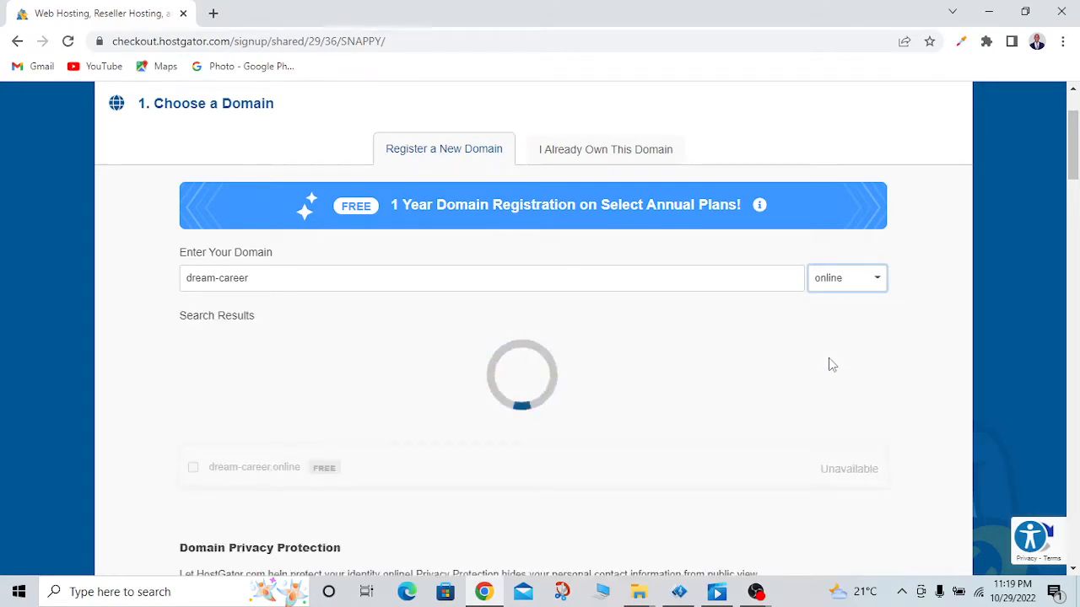
{"action": "left_click", "coordinate": [267, 277]}
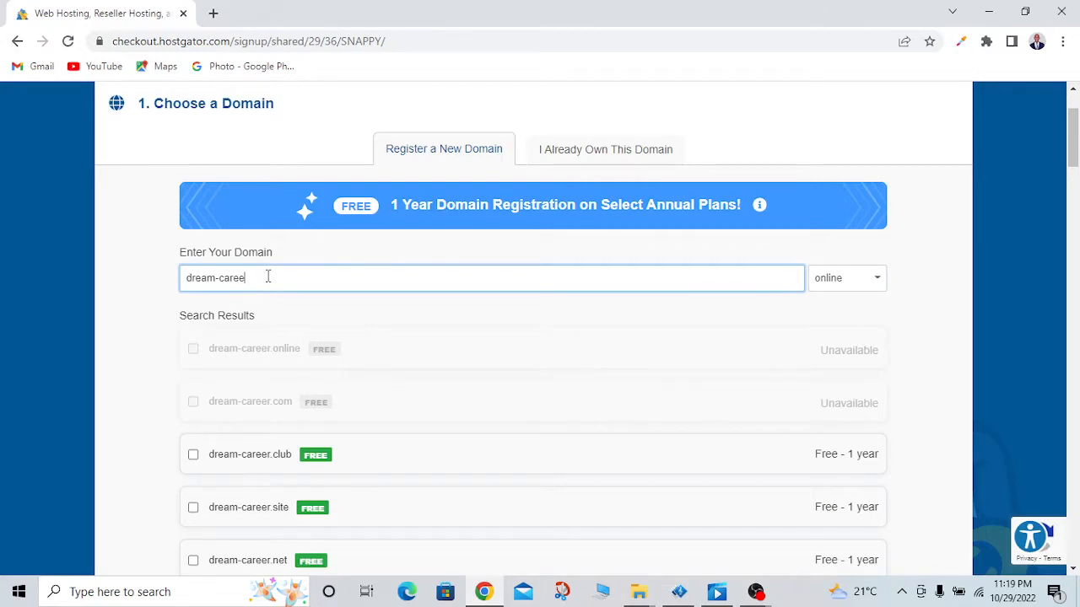
{"action": "key", "text": "BackSpace"}
{"action": "key", "text": "BackSpace"}
{"action": "key", "text": "BackSpace"}
{"action": "key", "text": "BackSpace"}
{"action": "key", "text": "BackSpace"}
{"action": "key", "text": "BackSpace"}
{"action": "key", "text": "BackSpace"}
{"action": "key", "text": "BackSpace"}
{"action": "key", "text": "BackSpace"}
{"action": "key", "text": "BackSpace"}
{"action": "key", "text": "BackSpace"}
{"action": "key", "text": "BackSpace"}
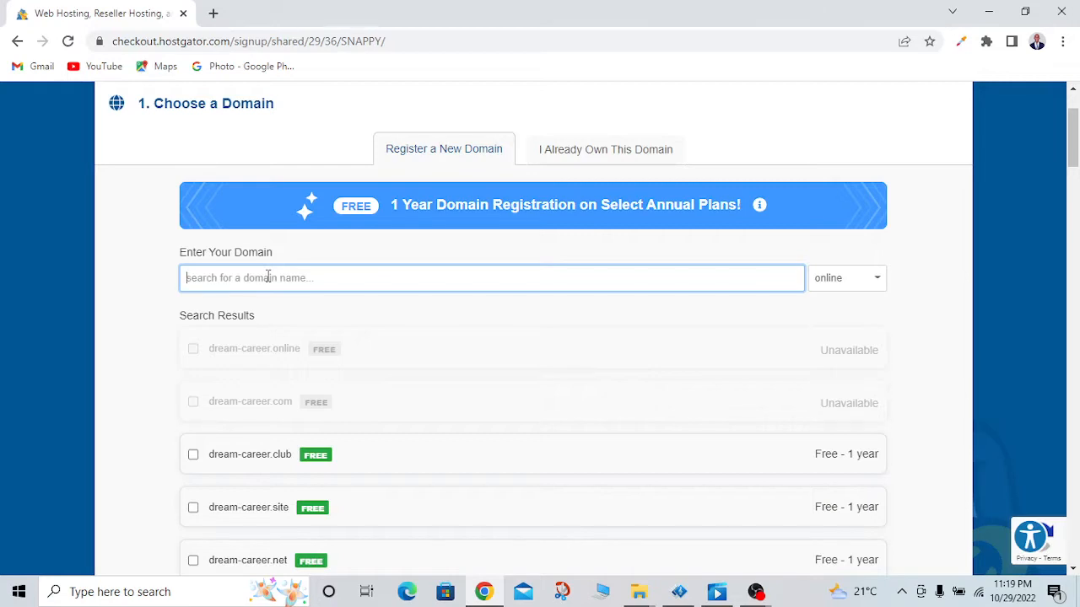
Enter a new domain based on the owner's name and set its extension to .com.
{"action": "type", "text": "nsabimana"}
{"action": "key", "text": "BackSpace"}
{"action": "key", "text": "BackSpace"}
{"action": "key", "text": "BackSpace"}
{"action": "key", "text": "BackSpace"}
{"action": "key", "text": "BackSpace"}
{"action": "key", "text": "BackSpace"}
{"action": "key", "text": "BackSpace"}
{"action": "key", "text": "BackSpace"}
{"action": "key", "text": "BackSpace"}
{"action": "key", "text": "Tab"}
{"action": "type", "text": "co"}
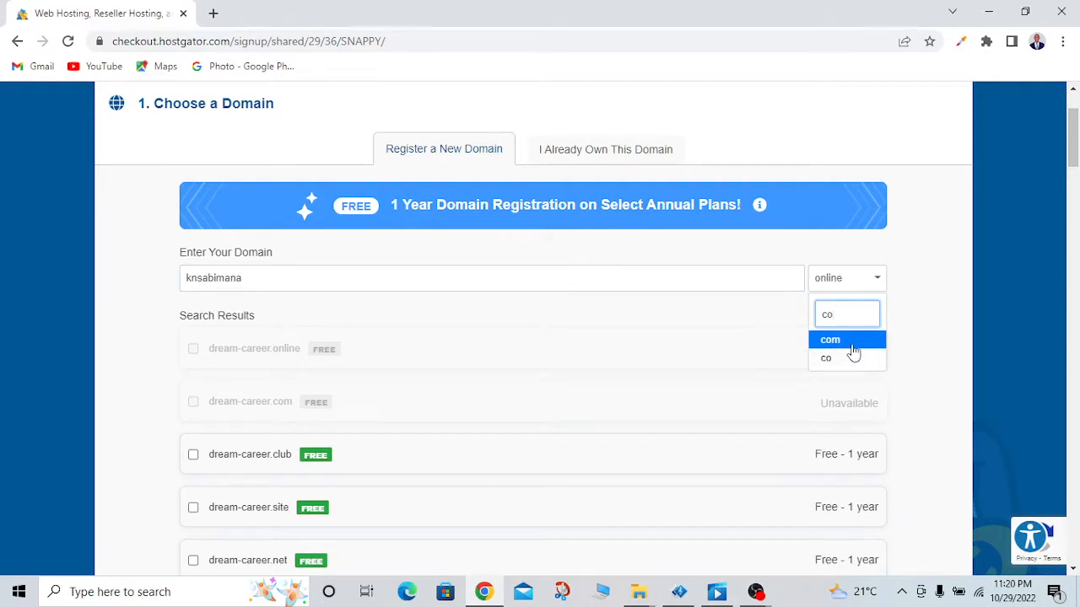
{"action": "left_click", "coordinate": [853, 346]}
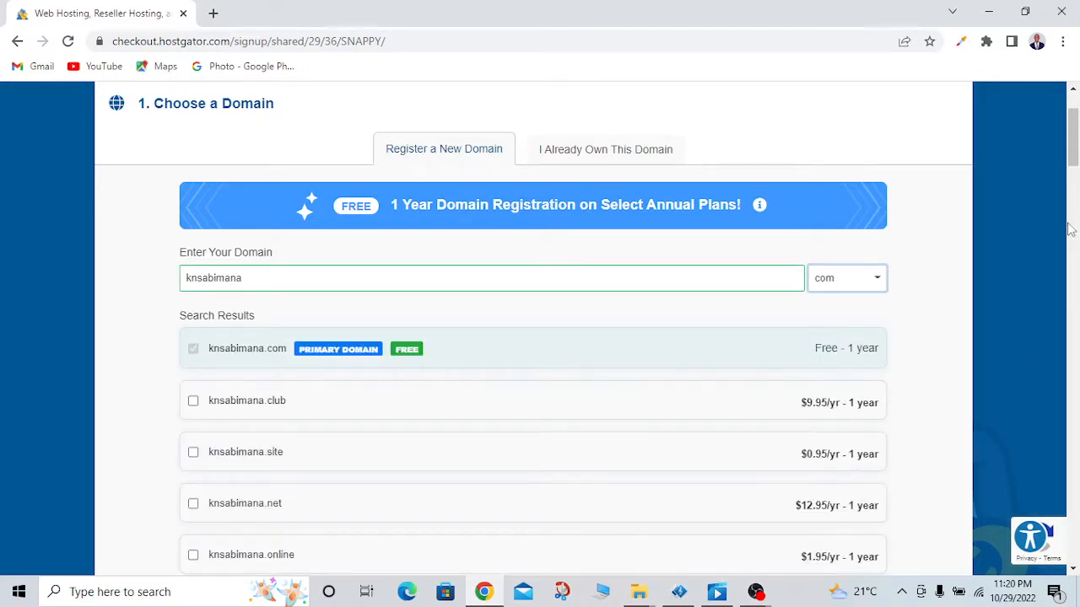
{"action": "left_click_drag", "start_coordinate": [1071, 143], "coordinate": [1075, 276]}
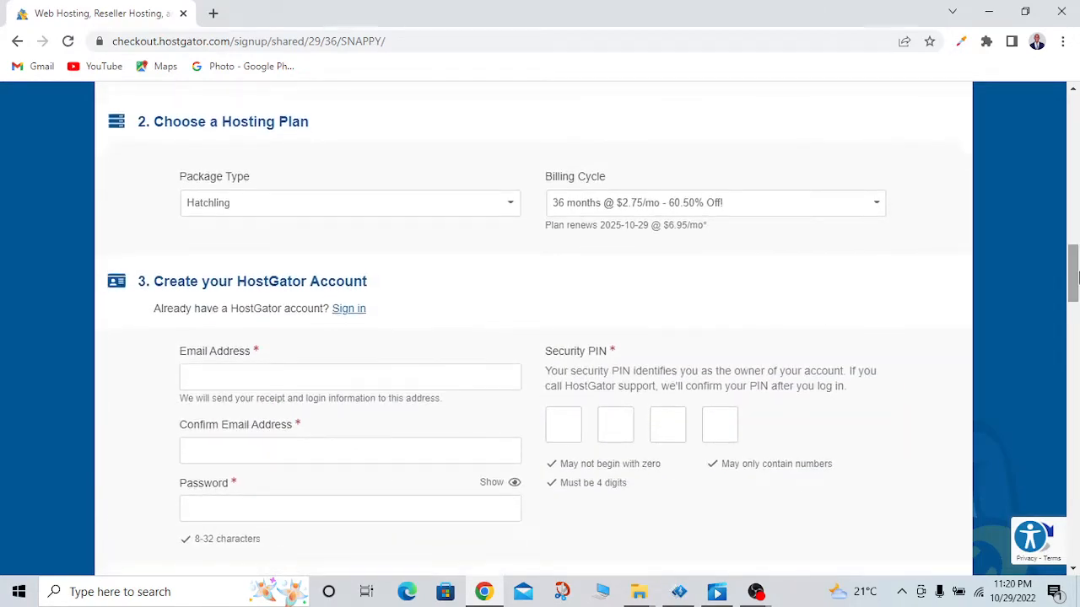
Change the Hatchling billing cycle to 12 months at $3.95/mo.
{"action": "left_click", "coordinate": [834, 213]}
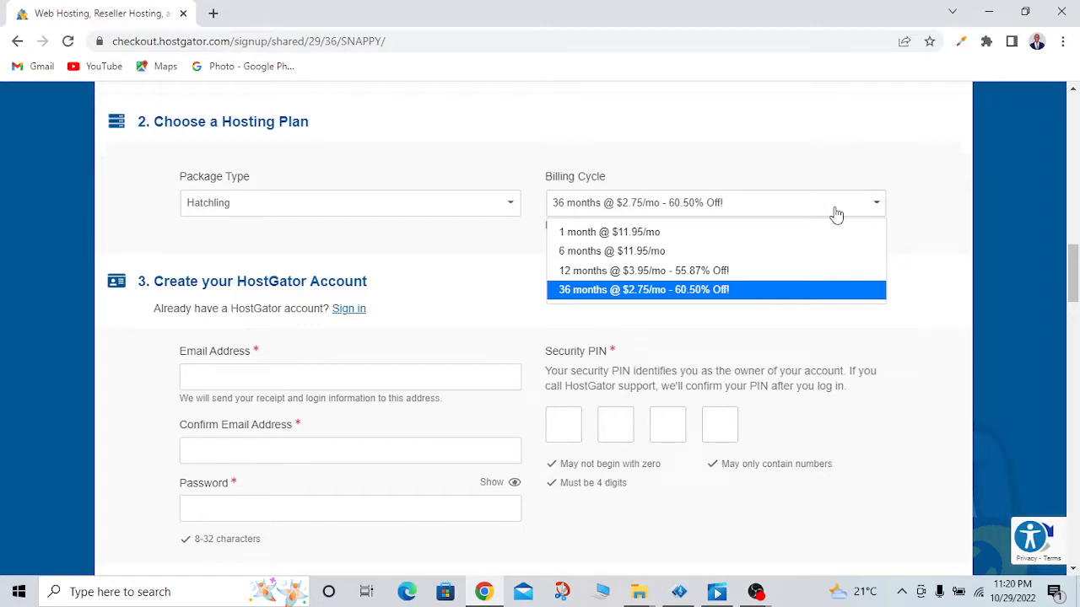
{"action": "left_click", "coordinate": [637, 271]}
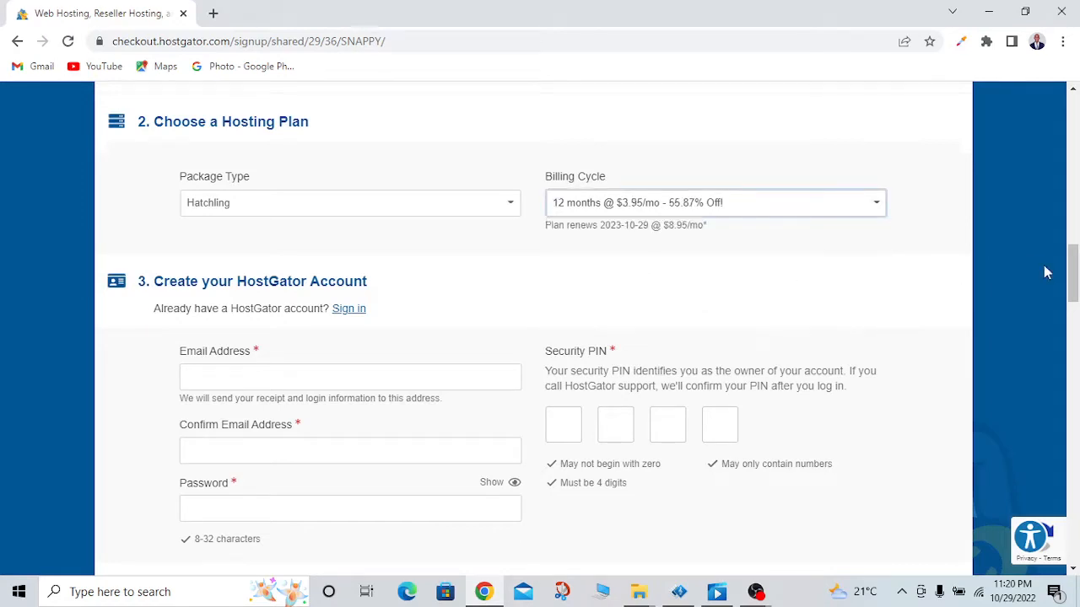
{"action": "scroll", "coordinate": [1013, 312], "scroll_direction": "down", "scroll_amount": 1}
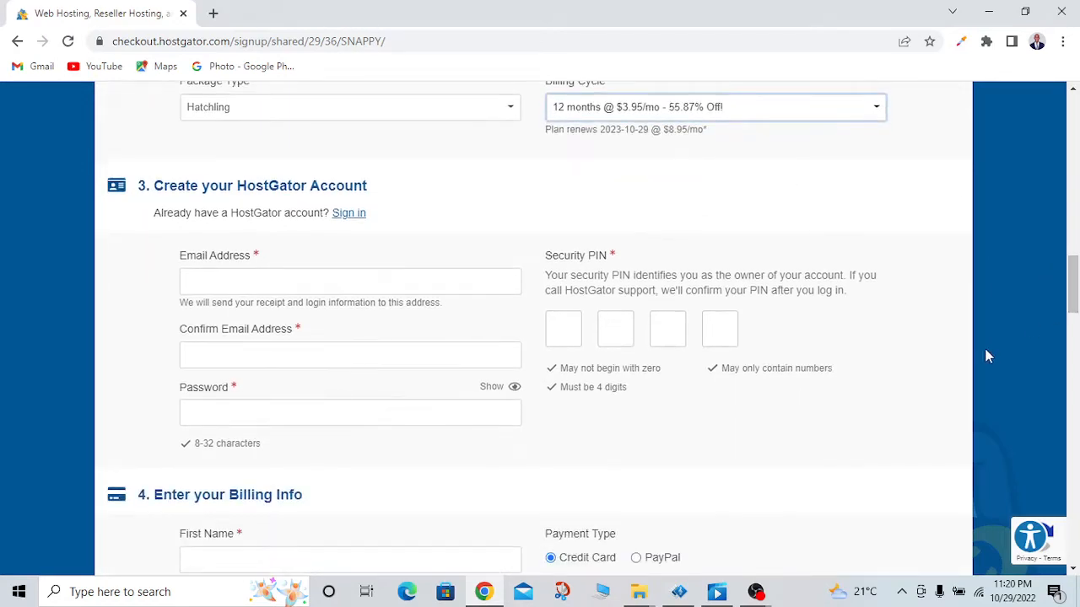
Enter the account e-mail address and paste the same address into Confirm Email.
{"action": "left_click", "coordinate": [250, 280]}
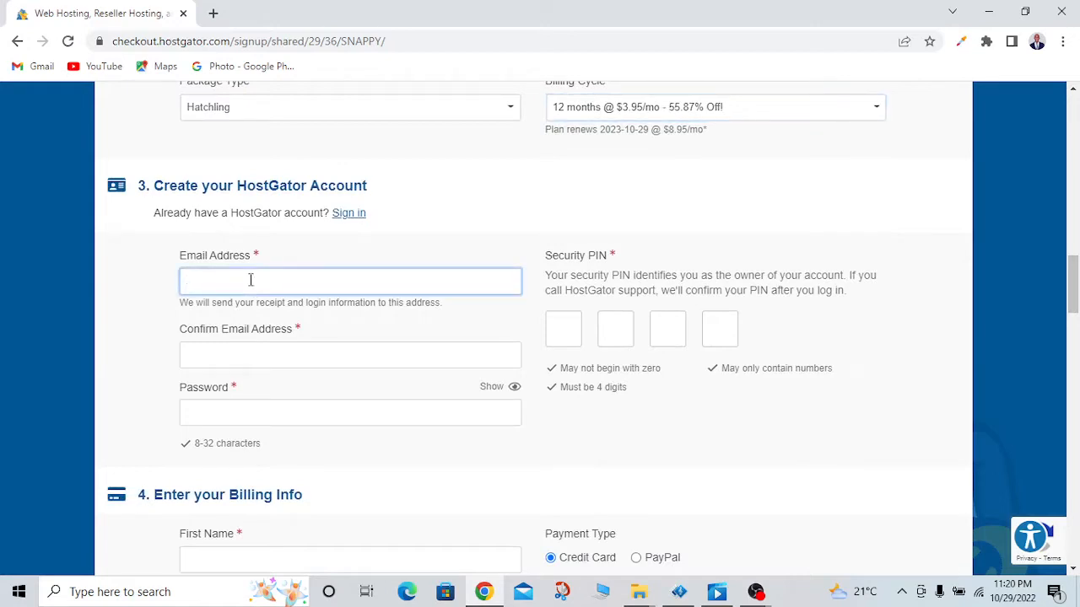
{"action": "left_click_drag", "start_coordinate": [335, 283], "coordinate": [184, 281]}
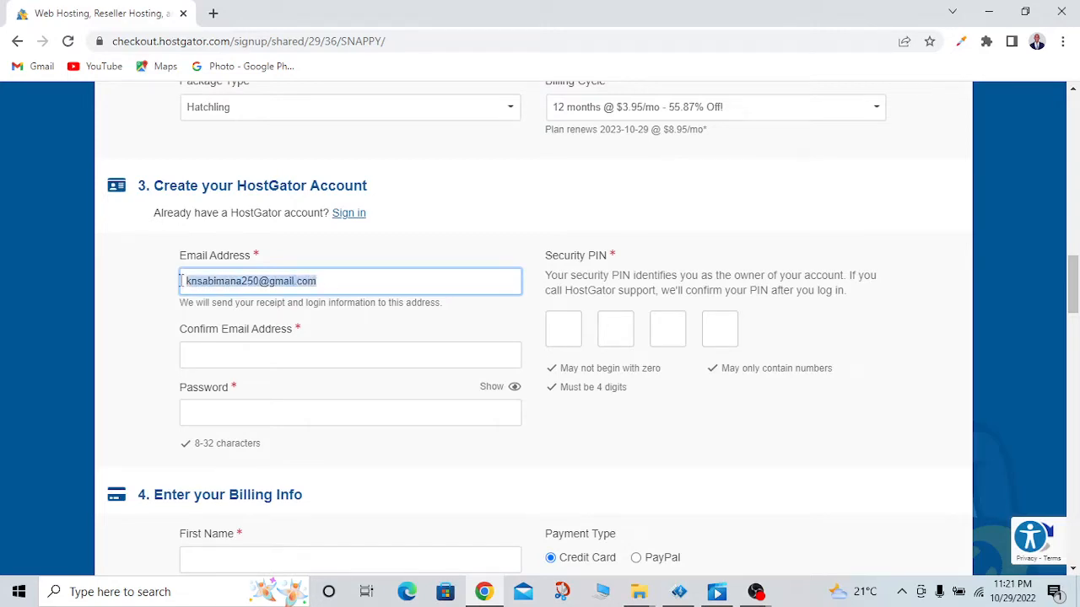
{"action": "right_click", "coordinate": [210, 281]}
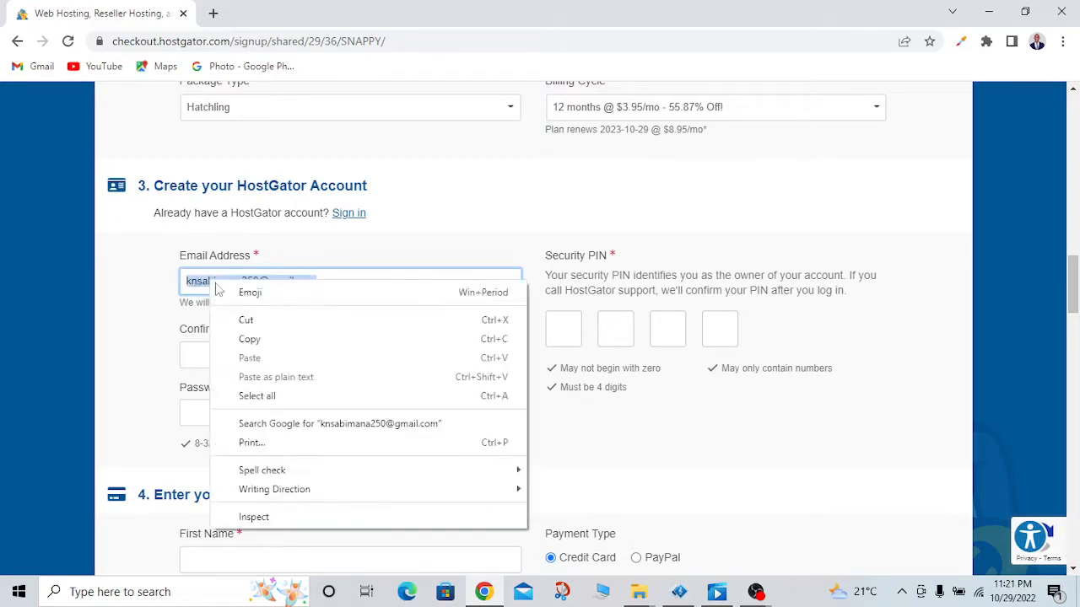
{"action": "left_click", "coordinate": [249, 339]}
{"action": "left_click", "coordinate": [220, 363]}
{"action": "key", "text": "ctrl+v"}
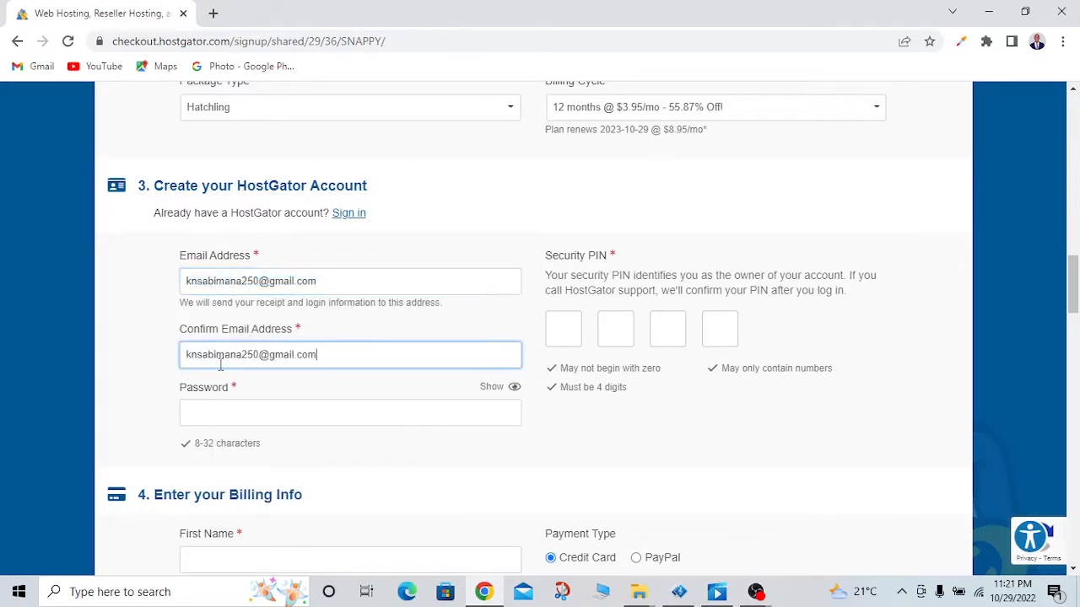
Fill in a four-digit security PIN.
{"action": "left_click", "coordinate": [557, 329]}
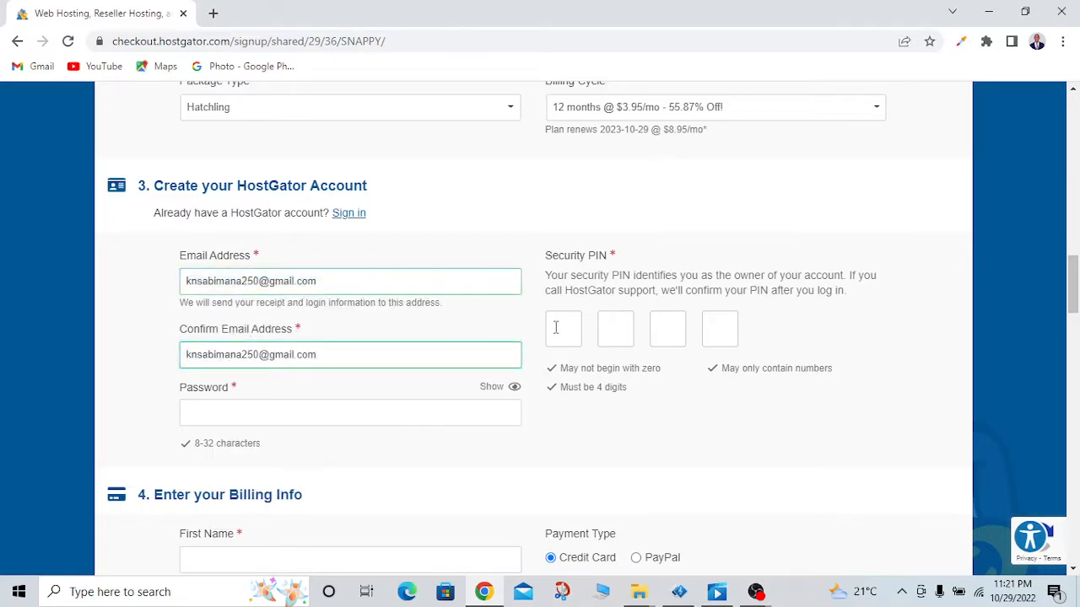
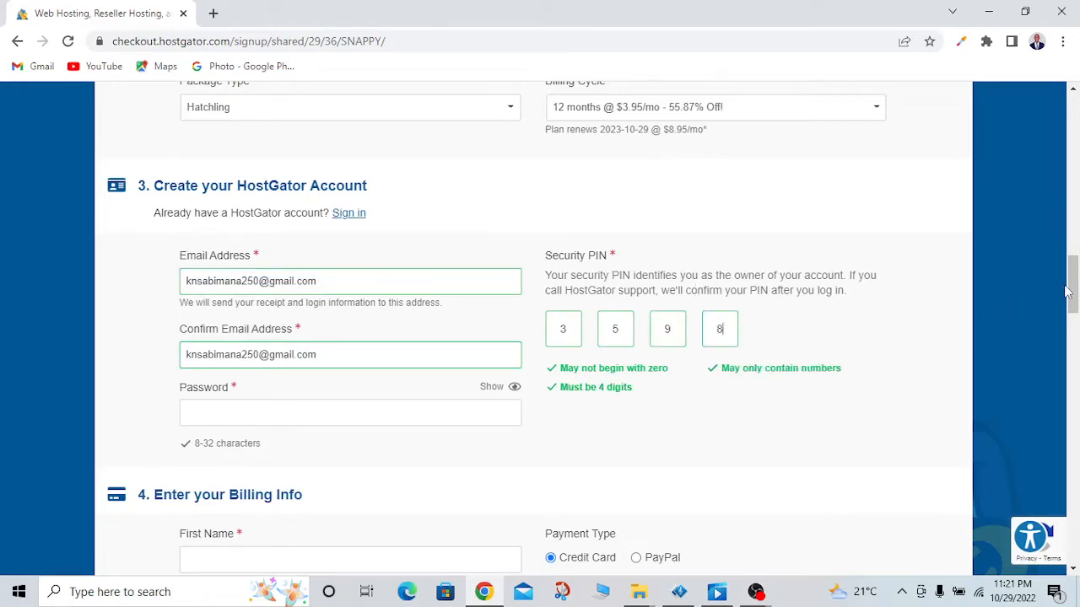
{"action": "left_click_drag", "start_coordinate": [1073, 290], "coordinate": [1075, 336]}
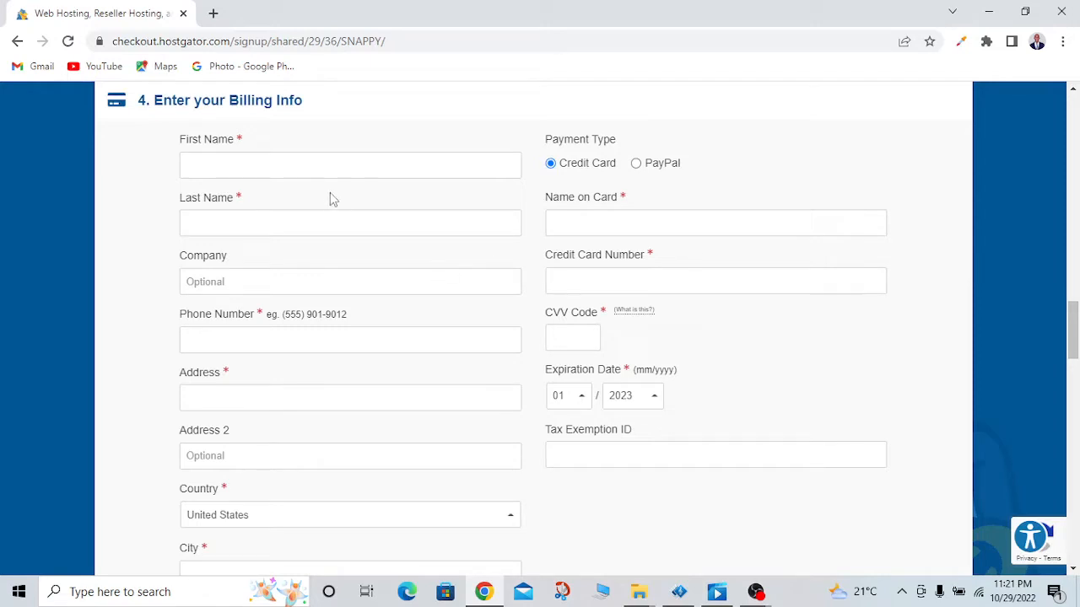
Fill in the customer's first and last name in the billing info.
{"action": "left_click", "coordinate": [330, 168]}
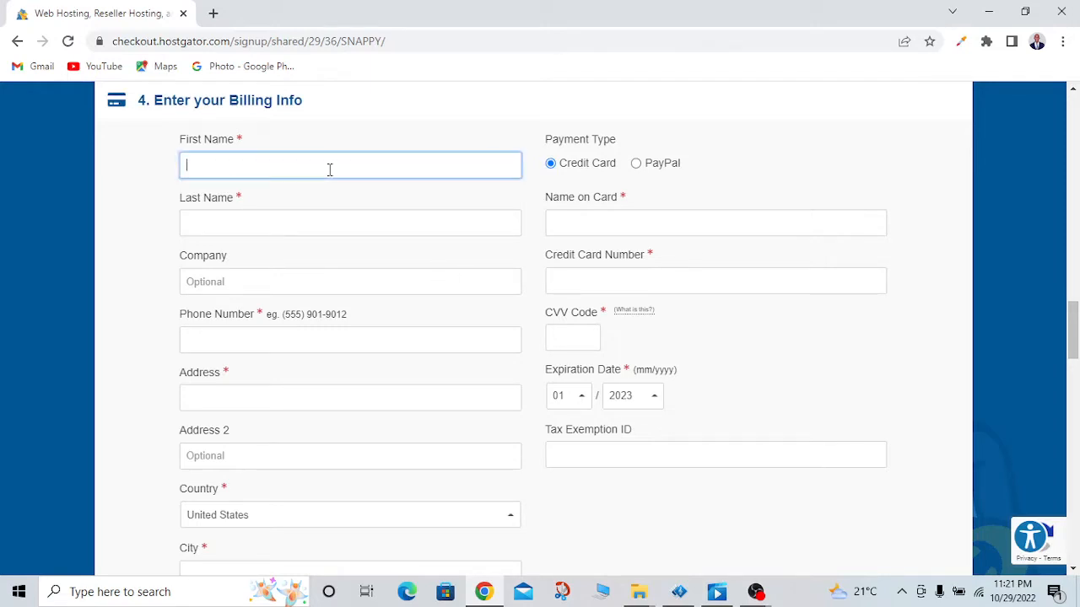
{"action": "key", "text": "Tab"}
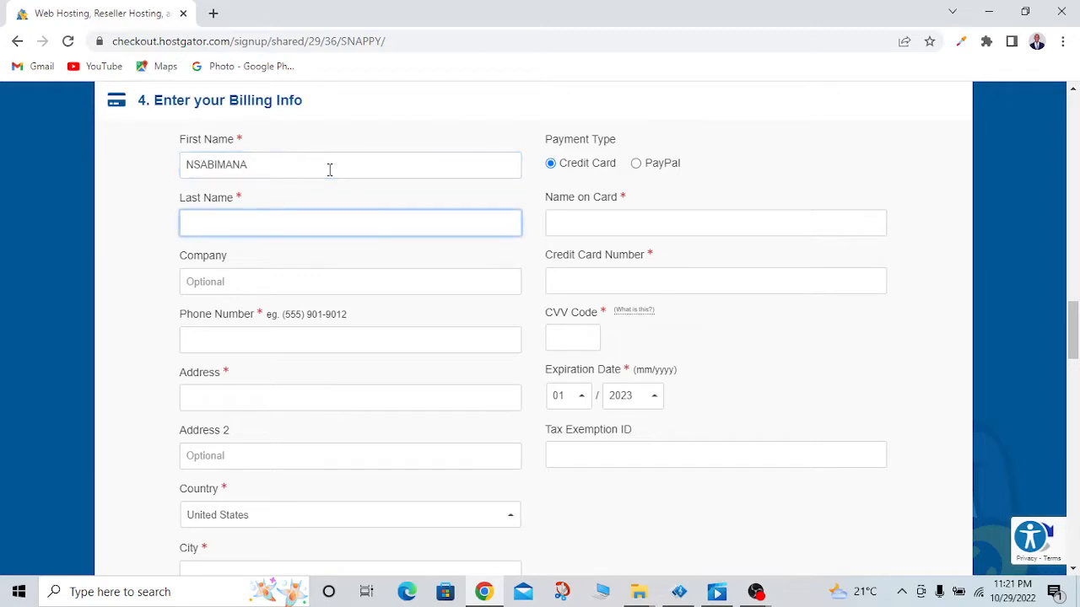
{"action": "left_click", "coordinate": [354, 286]}
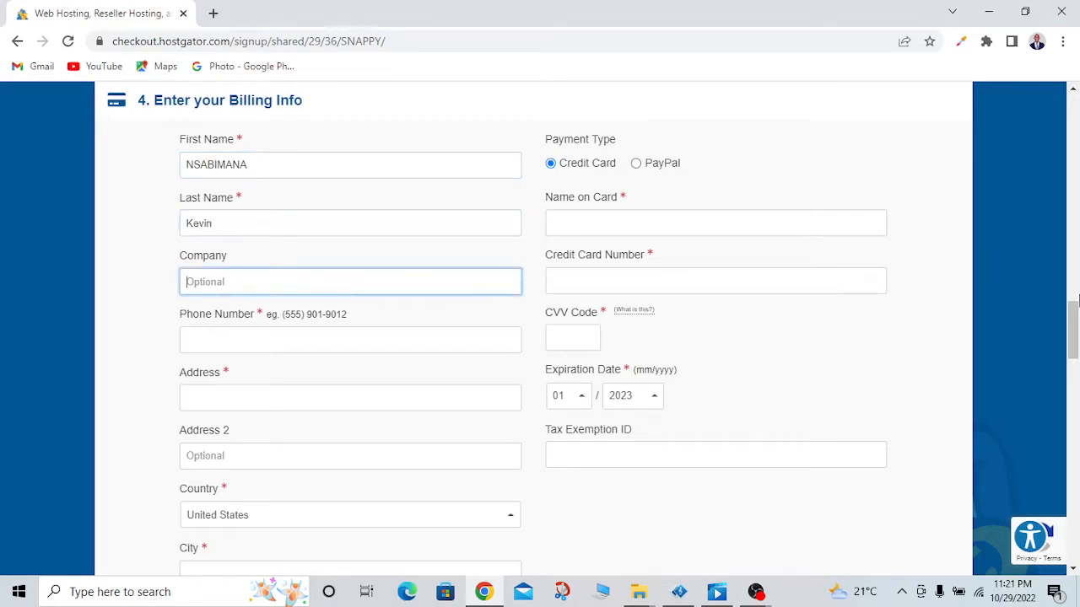
{"action": "left_click_drag", "start_coordinate": [1077, 312], "coordinate": [1078, 328]}
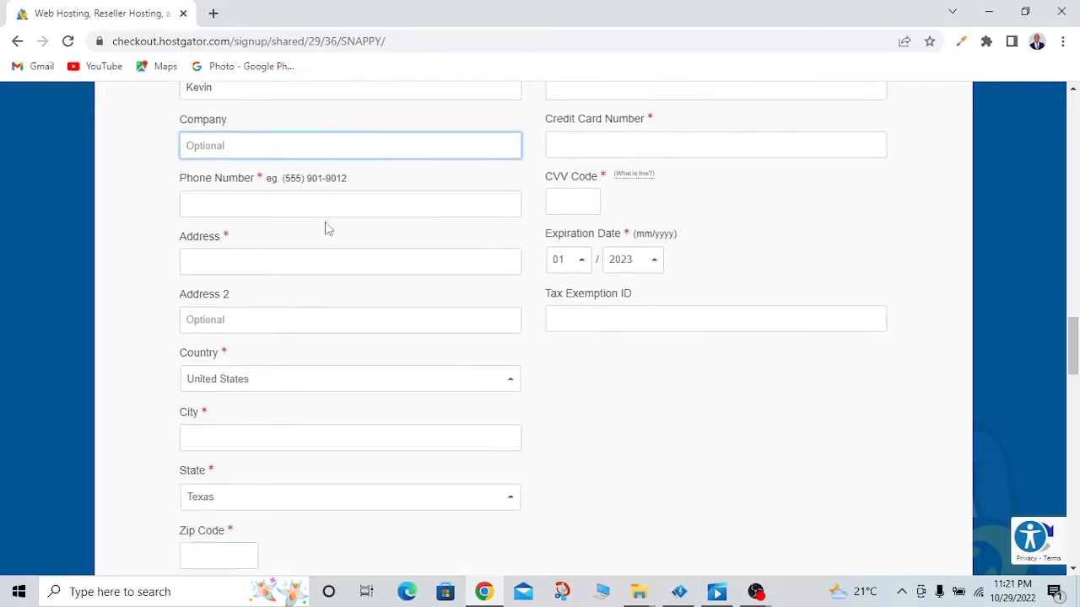
Enter the customer's phone number and street address.
{"action": "left_click", "coordinate": [306, 206]}
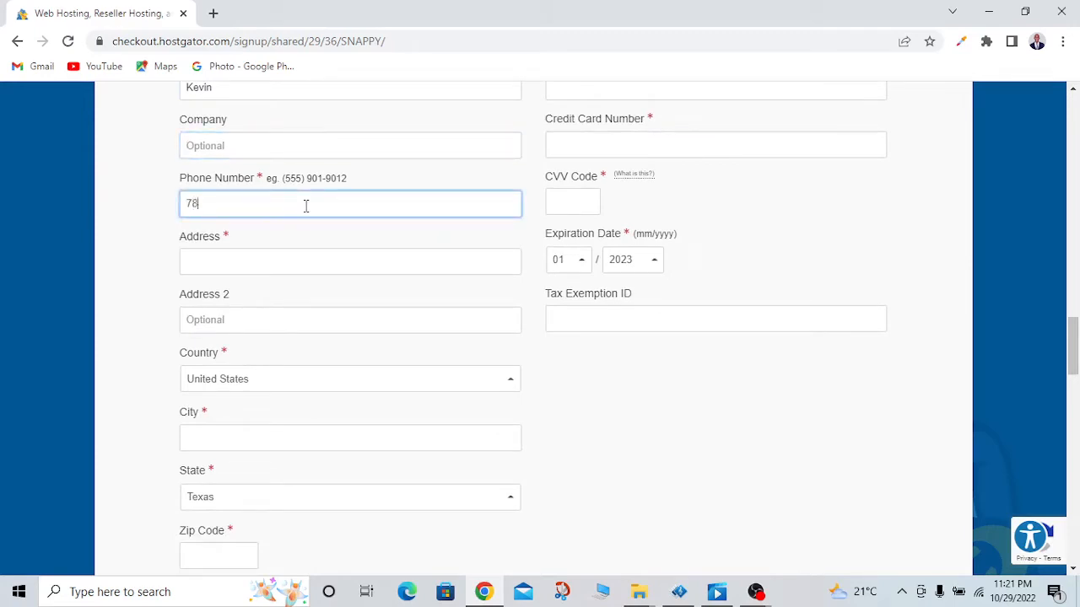
{"action": "left_click", "coordinate": [280, 261]}
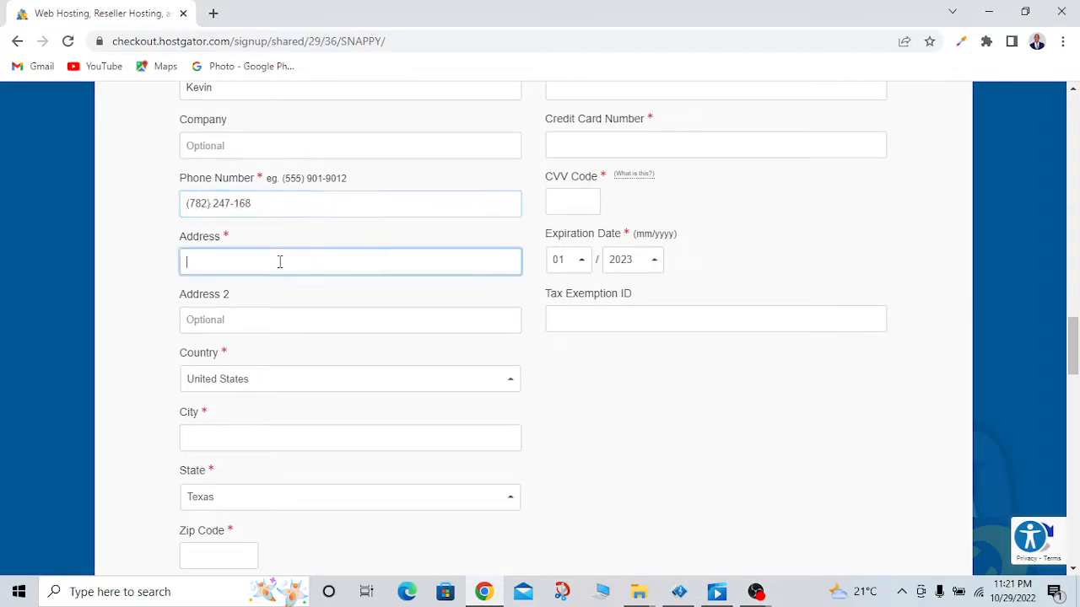
{"action": "type", "text": "KGL"}
{"action": "left_click_drag", "start_coordinate": [1075, 340], "coordinate": [1075, 360]}
Choose Norway as the country, then fill in the city and the name on card.
{"action": "left_click", "coordinate": [509, 207]}
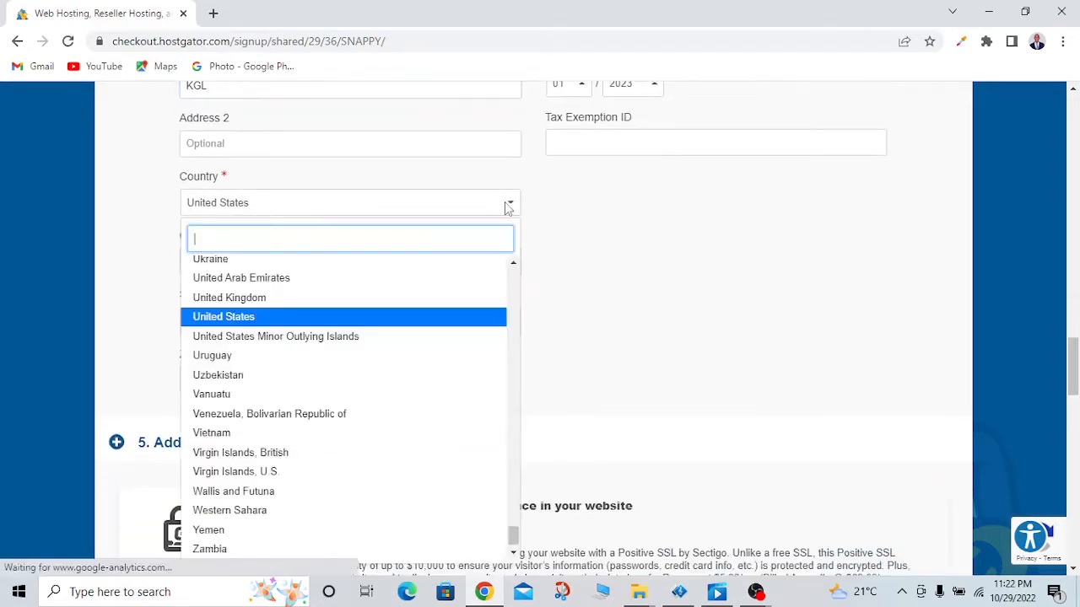
{"action": "type", "text": "rw"}
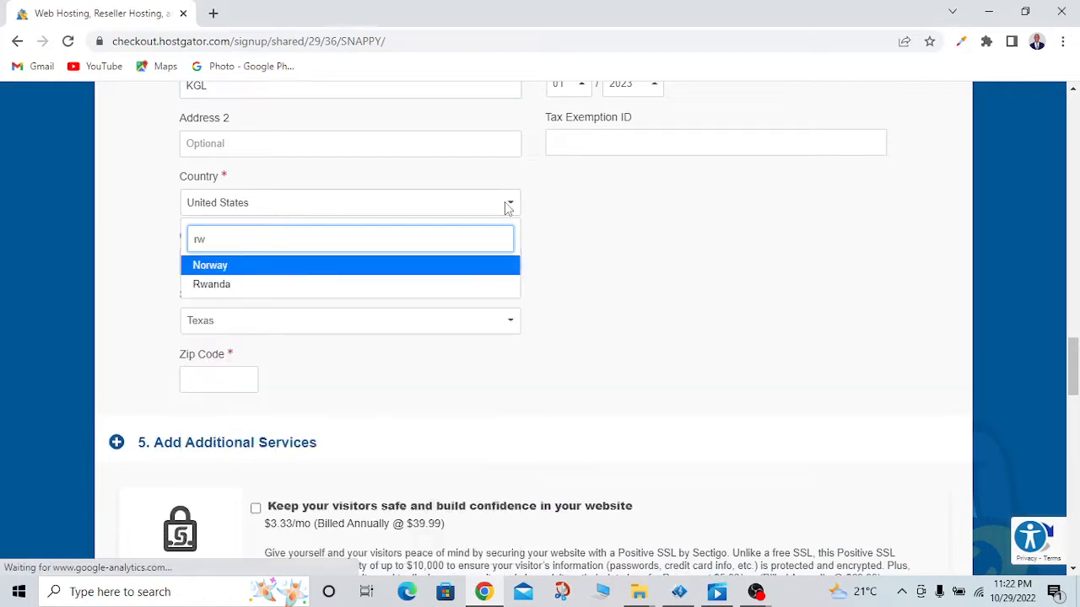
{"action": "key", "text": "Return"}
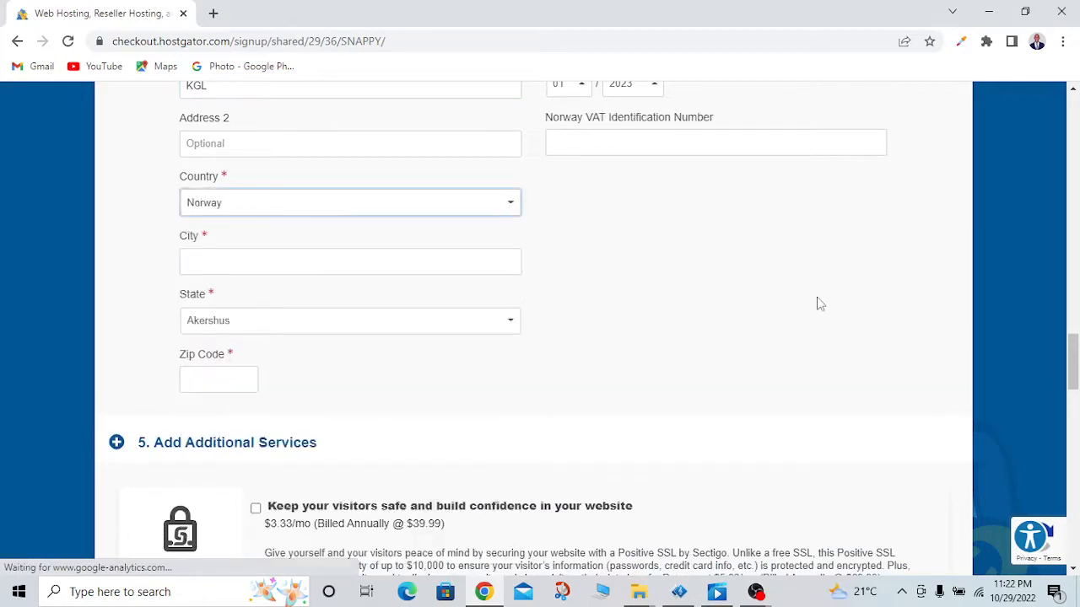
{"action": "left_click_drag", "start_coordinate": [1074, 353], "coordinate": [1074, 358]}
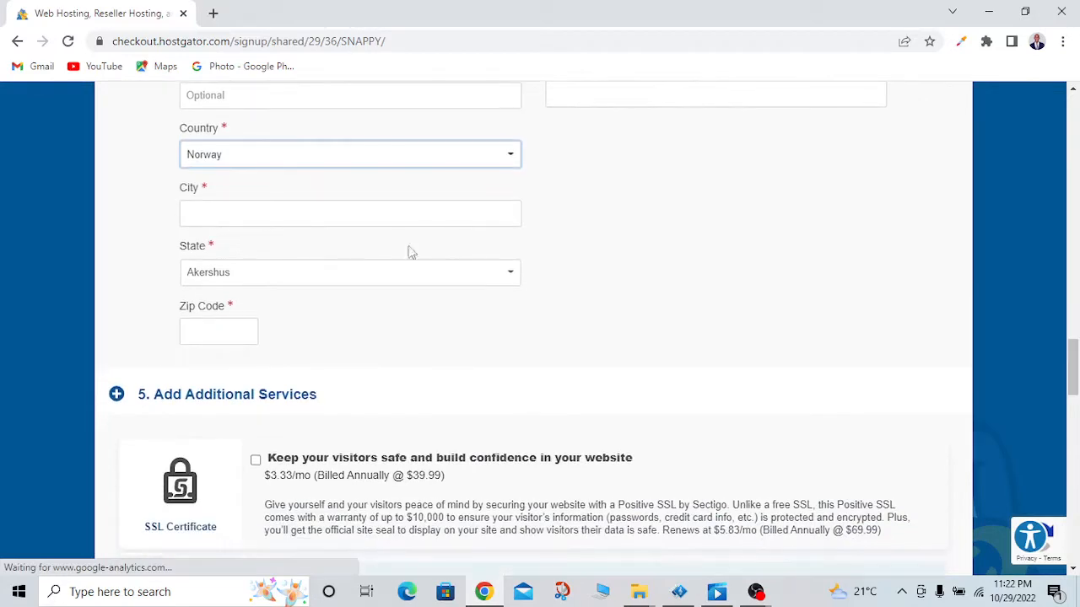
{"action": "left_click", "coordinate": [377, 213]}
{"action": "type", "text": "o"}
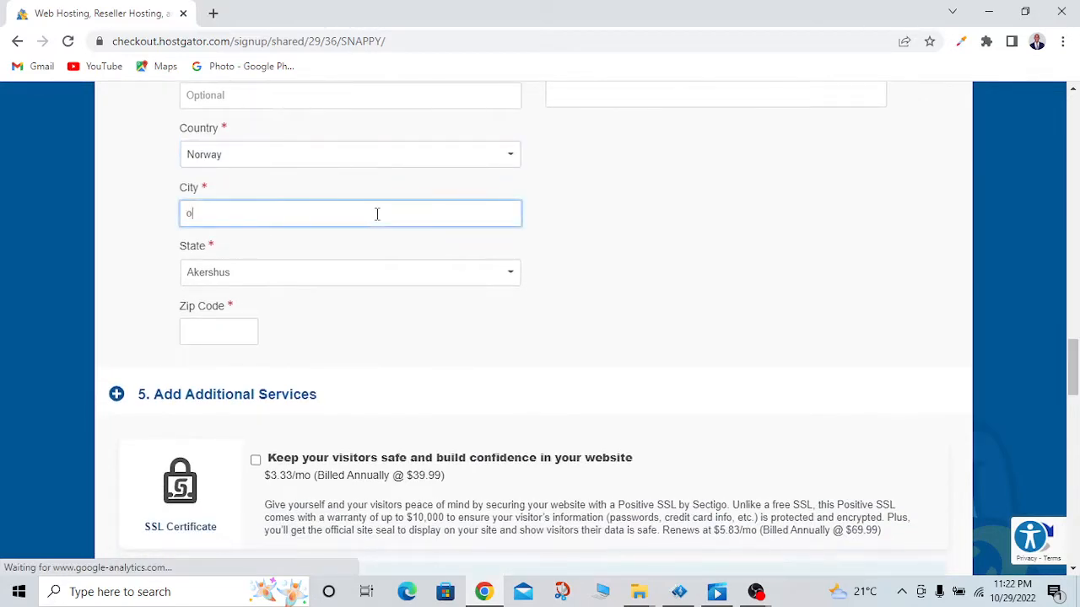
{"action": "type", "text": "slo"}
{"action": "left_click_drag", "start_coordinate": [1075, 375], "coordinate": [1075, 331]}
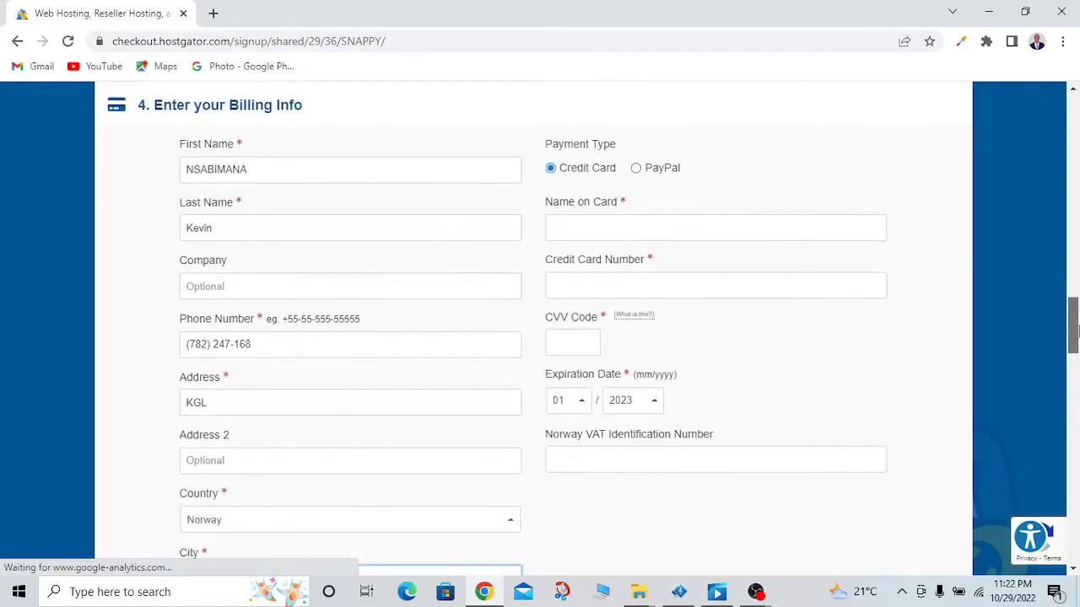
{"action": "left_click", "coordinate": [625, 226]}
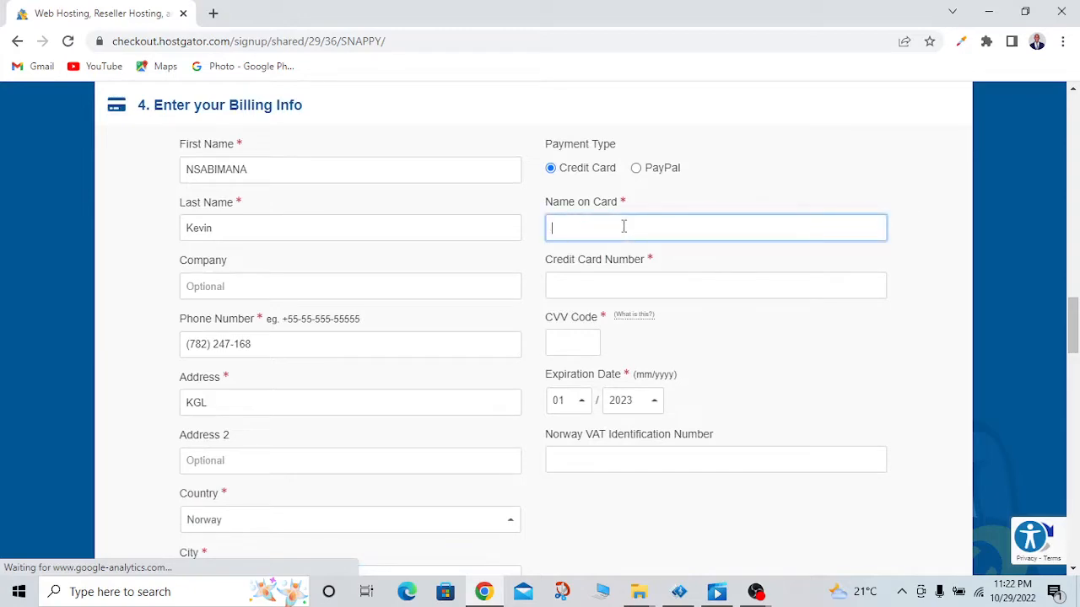
{"action": "scroll", "coordinate": [1017, 300], "scroll_direction": "down", "scroll_amount": 1}
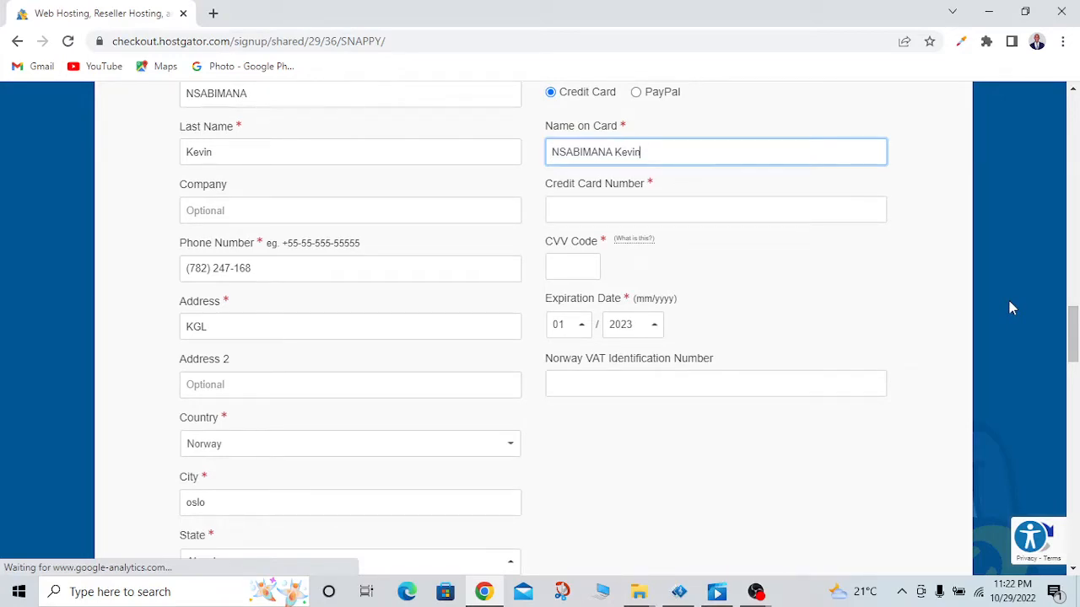
{"action": "left_click_drag", "start_coordinate": [1073, 333], "coordinate": [1075, 412]}
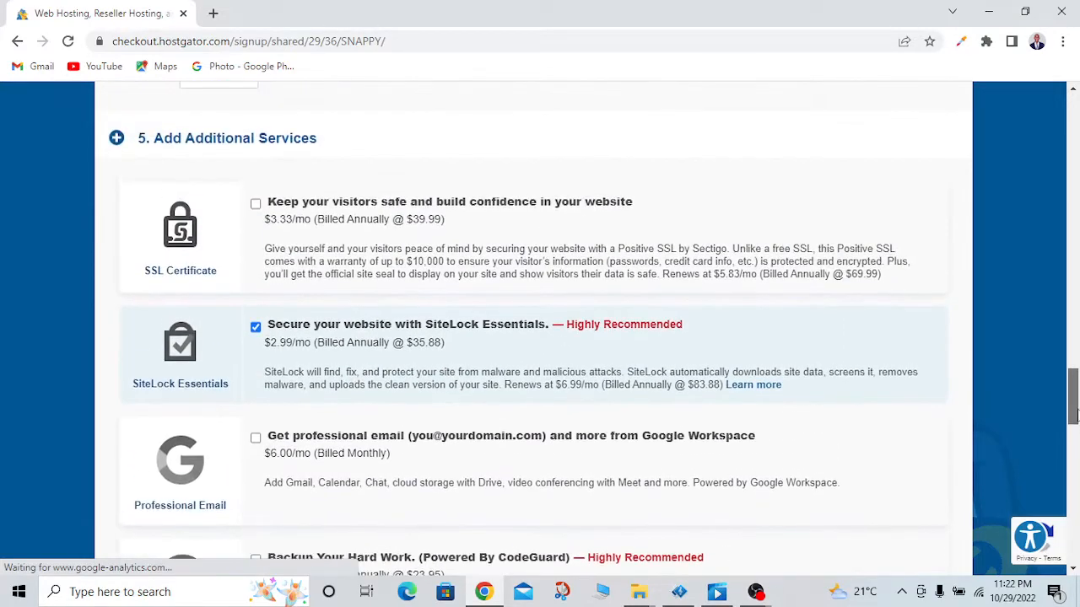
Untick SiteLock Essentials and tick the box declining promotional emails.
{"action": "left_click", "coordinate": [256, 328]}
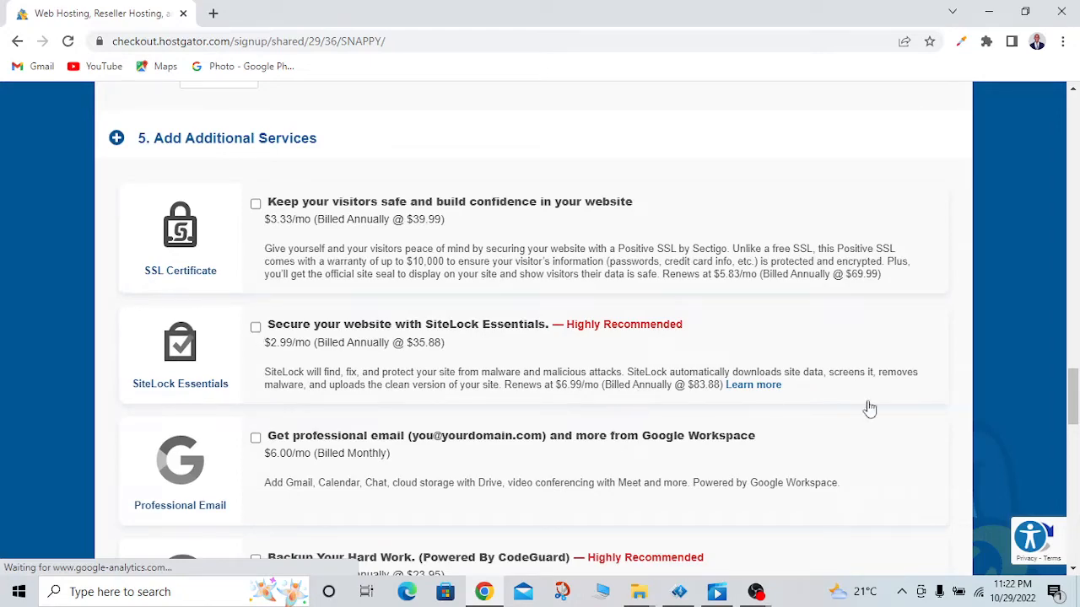
{"action": "left_click_drag", "start_coordinate": [1075, 396], "coordinate": [1077, 540]}
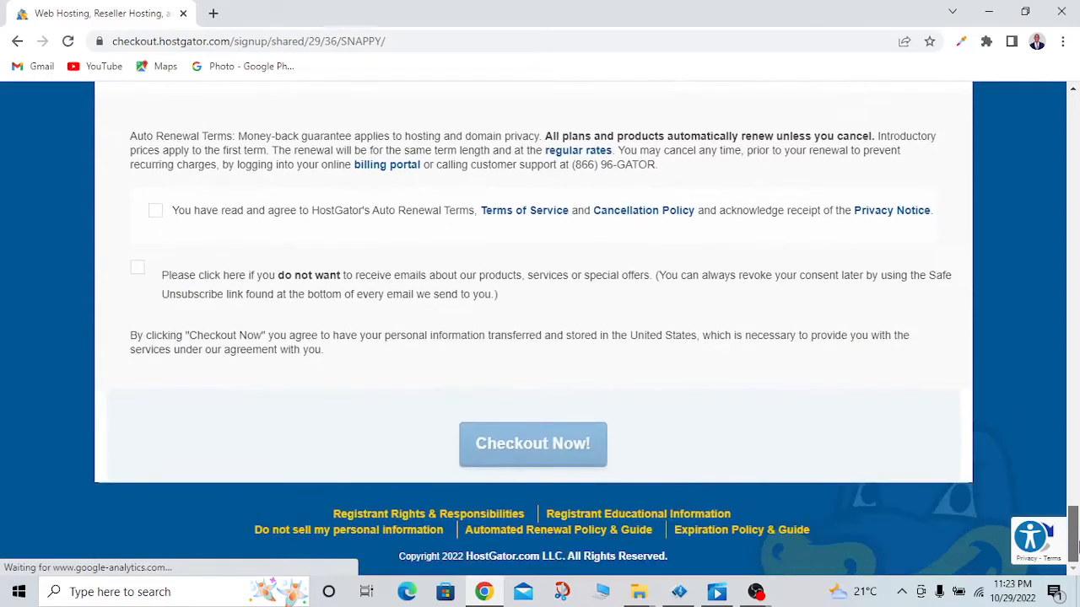
{"action": "left_click", "coordinate": [134, 270]}
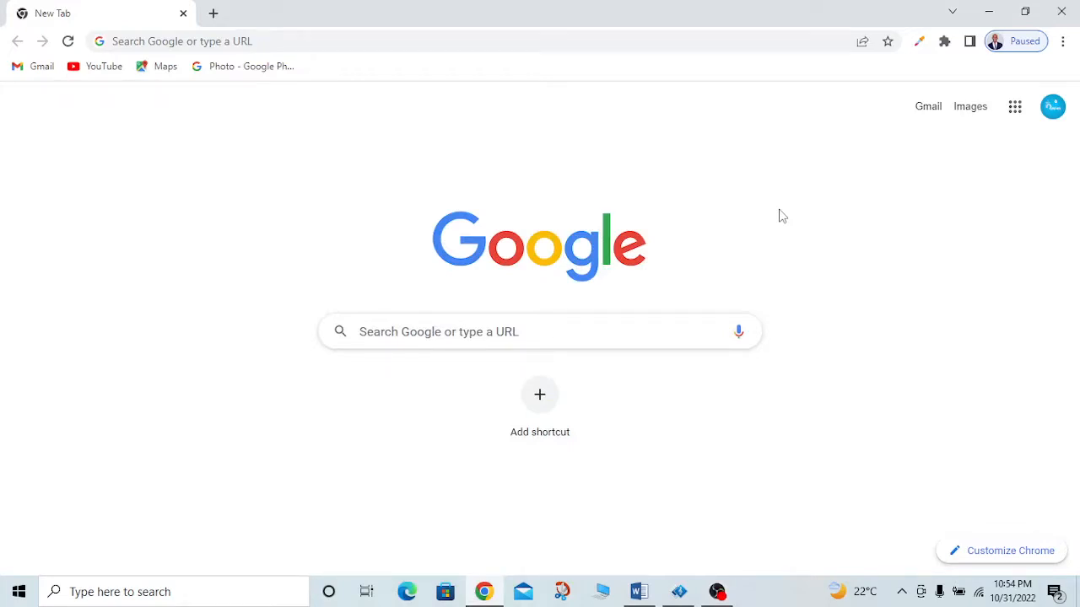
Load youtube.careersinrwanda.com/wp-admin/ in a new tab.
{"action": "left_click", "coordinate": [328, 35]}
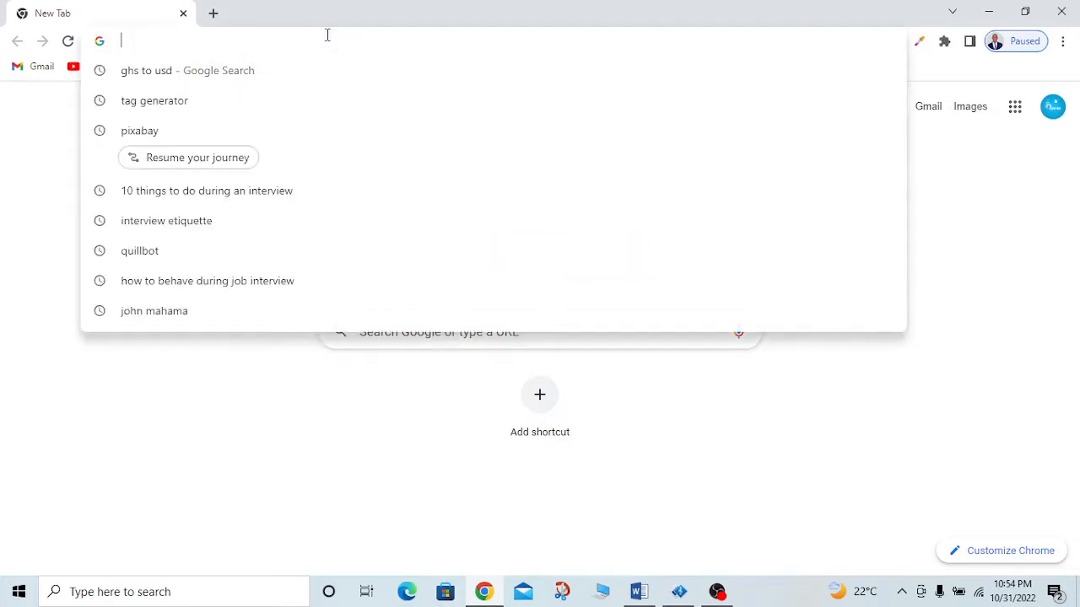
{"action": "type", "text": "yout"}
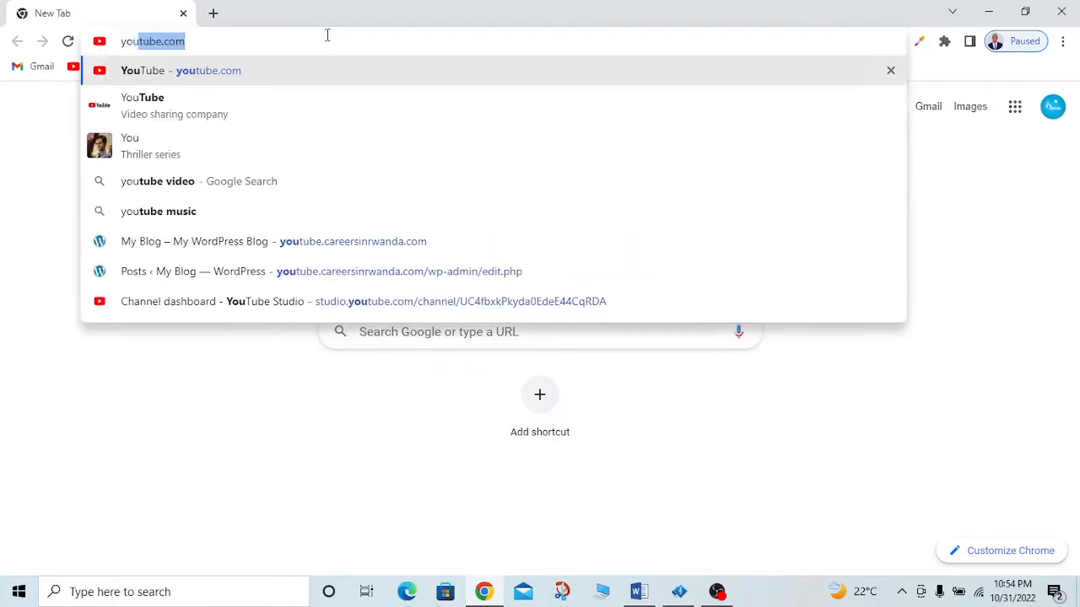
{"action": "type", "text": "ube"}
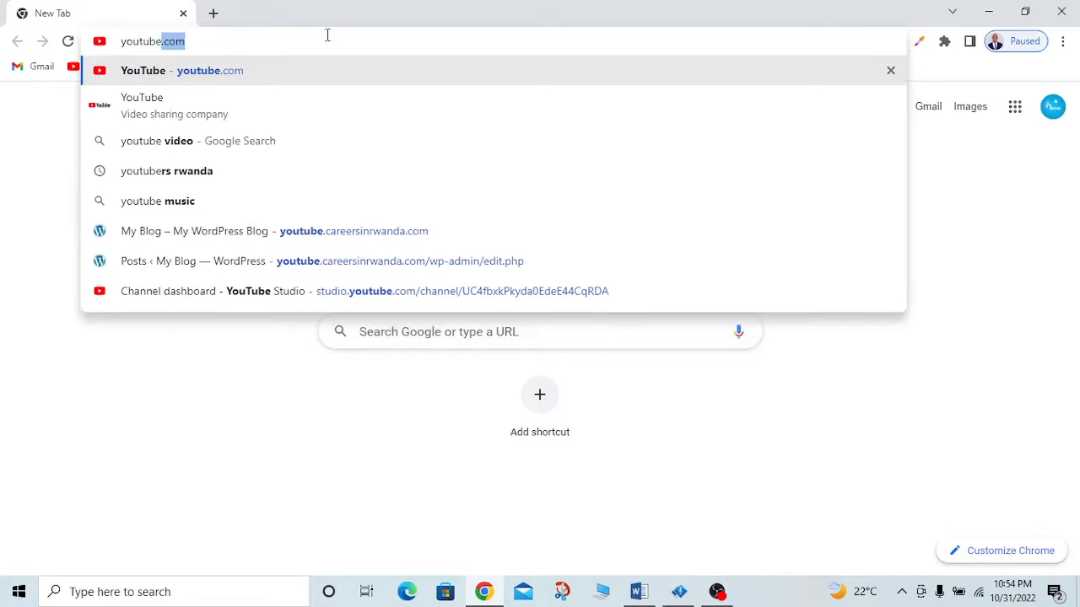
{"action": "type", "text": ".care"}
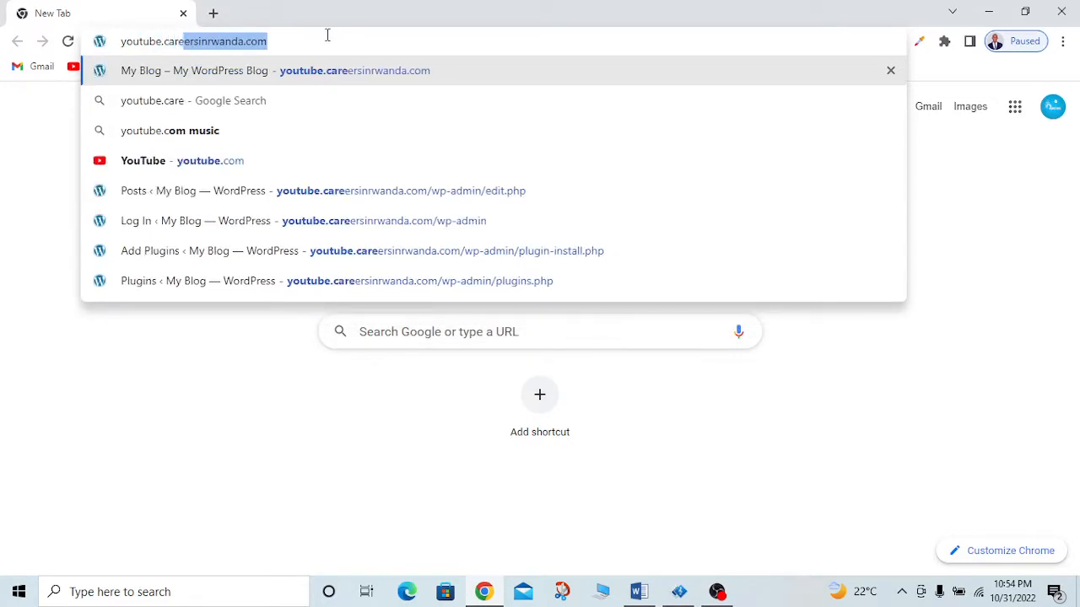
{"action": "type", "text": "ersinrw"}
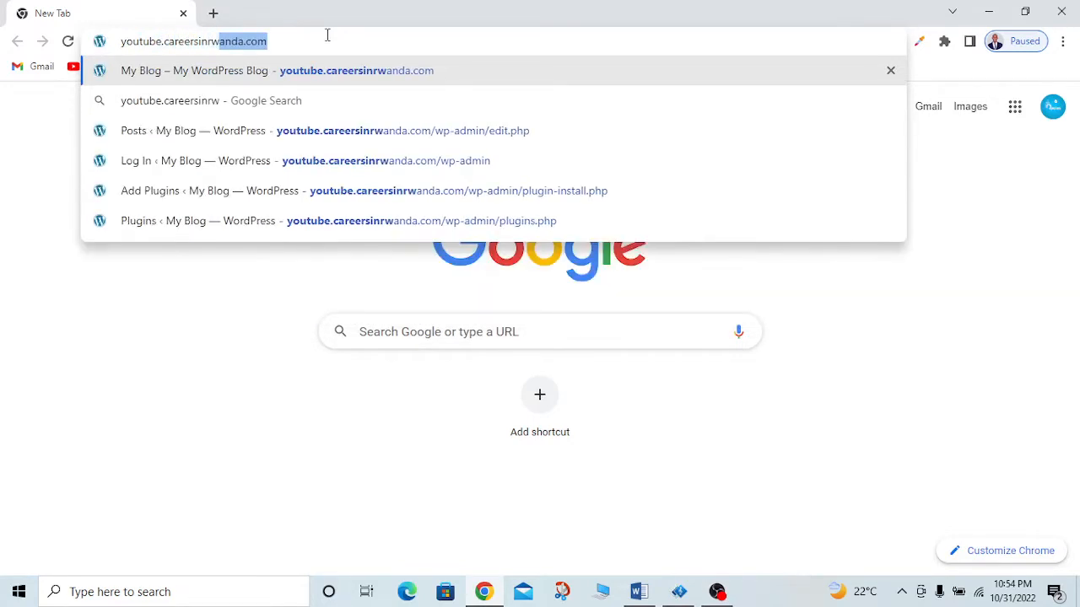
{"action": "type", "text": "anda"}
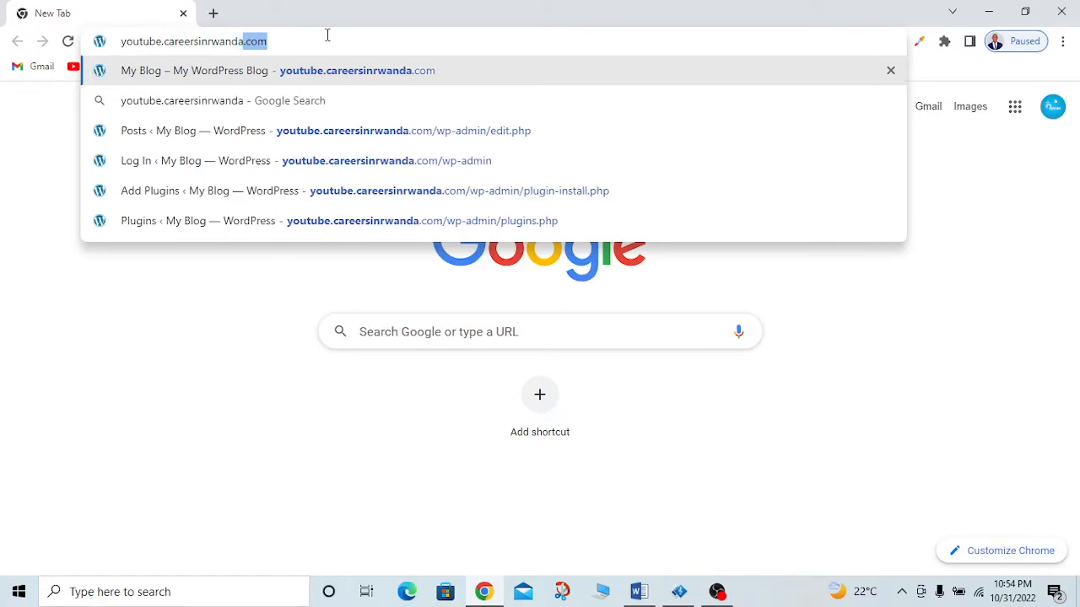
{"action": "key", "text": "Right"}
{"action": "type", "text": "/wp"}
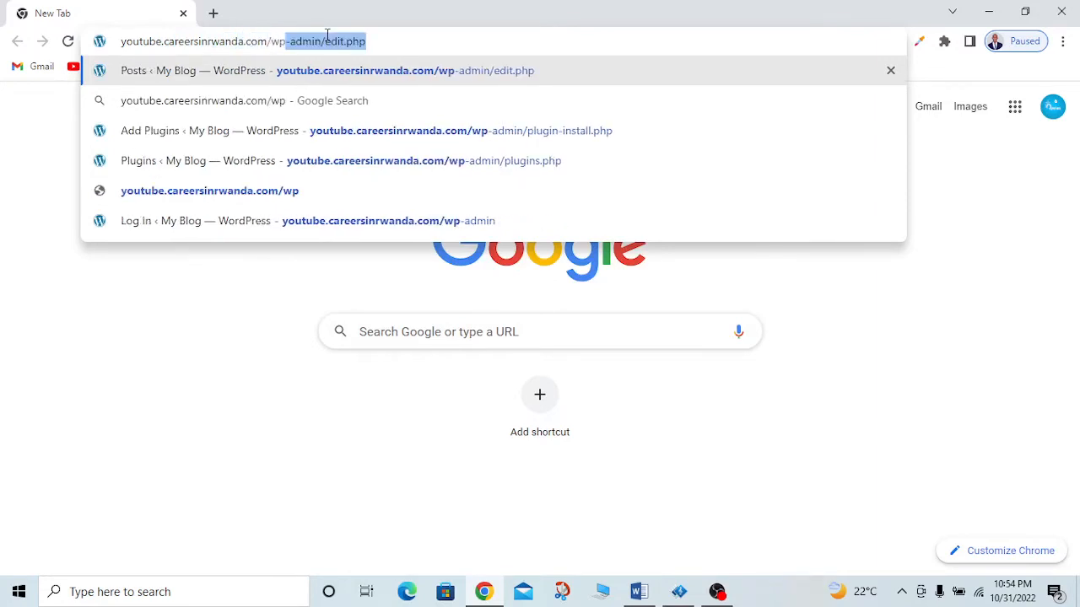
{"action": "type", "text": "-admin/"}
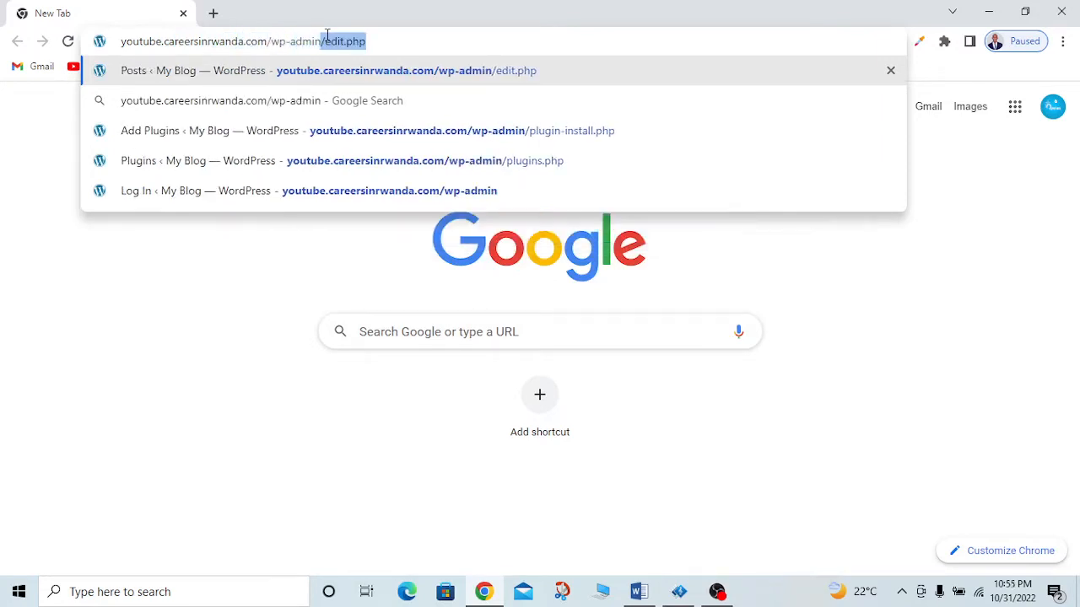
{"action": "key", "text": "Return"}
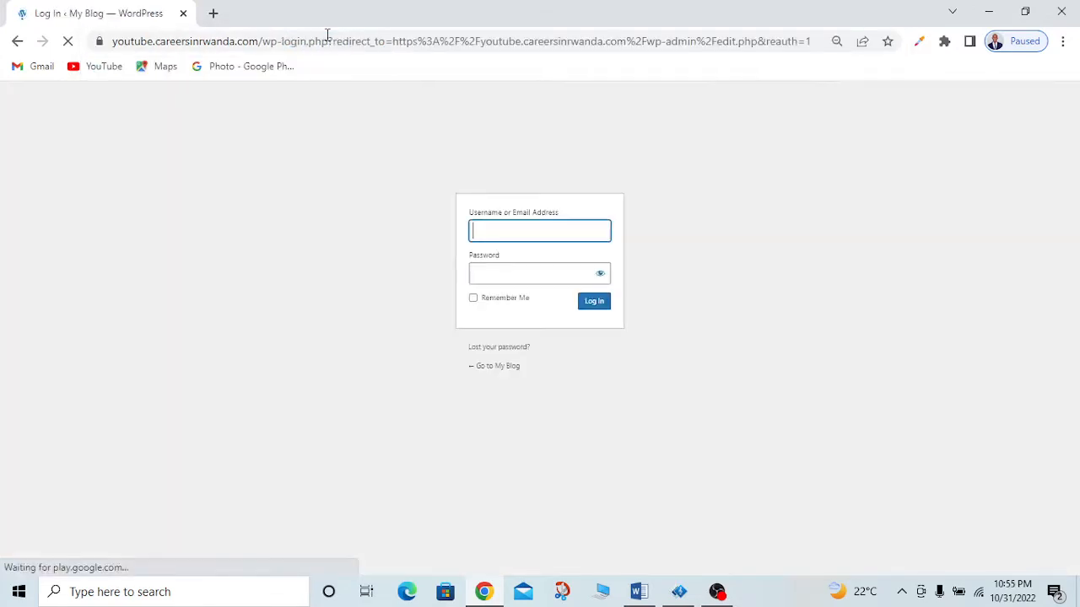
Reset the page zoom and log in with the administrator username and password.
{"action": "key", "text": "ctrl+plus"}
{"action": "key", "text": "ctrl+plus"}
{"action": "key", "text": "ctrl+plus"}
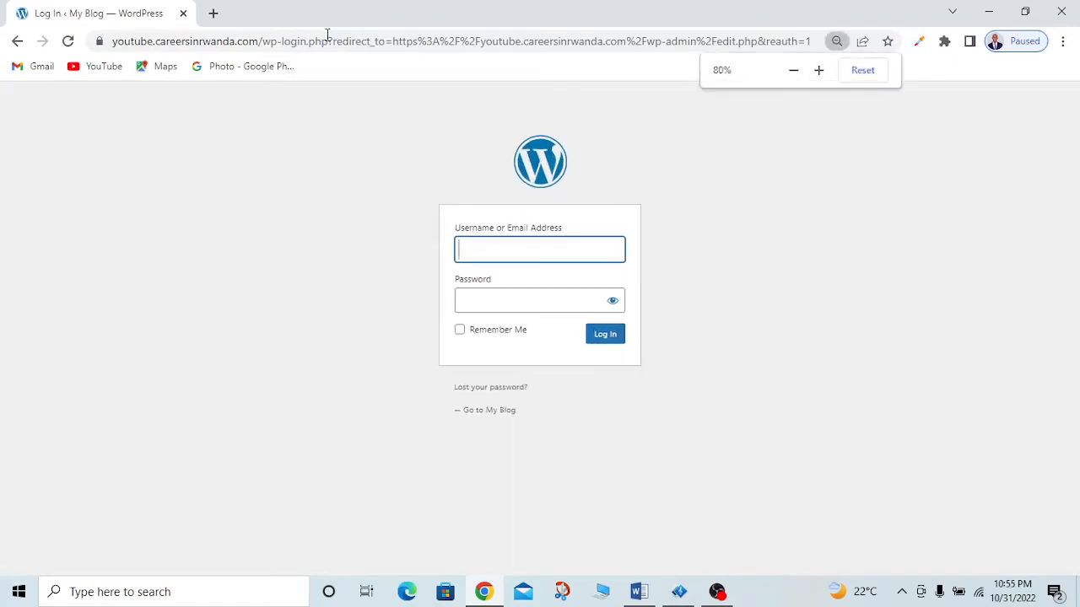
{"action": "type", "text": "admin"}
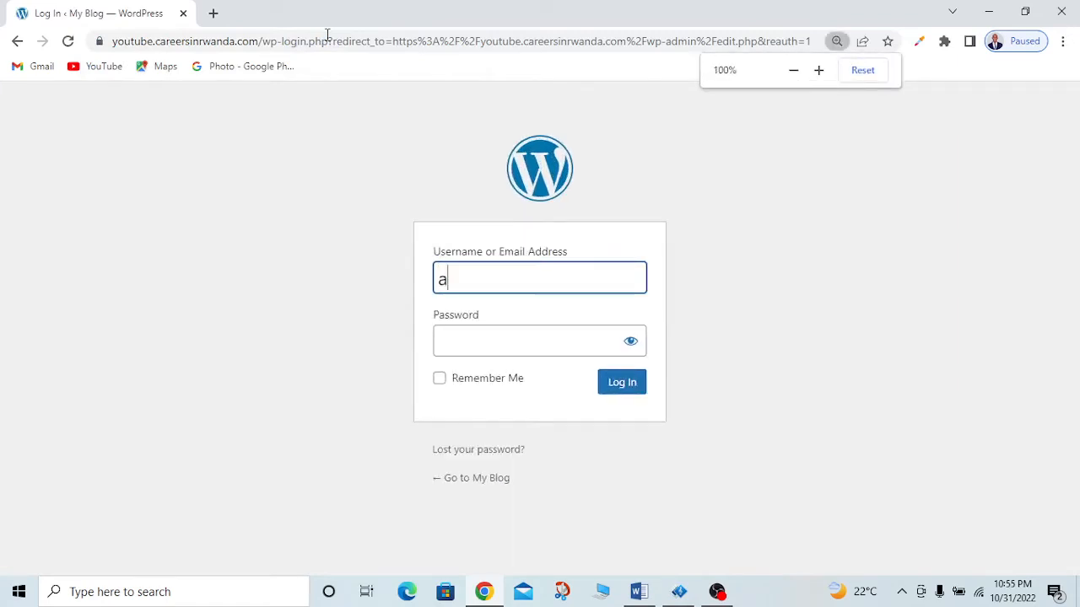
{"action": "key", "text": "Tab"}
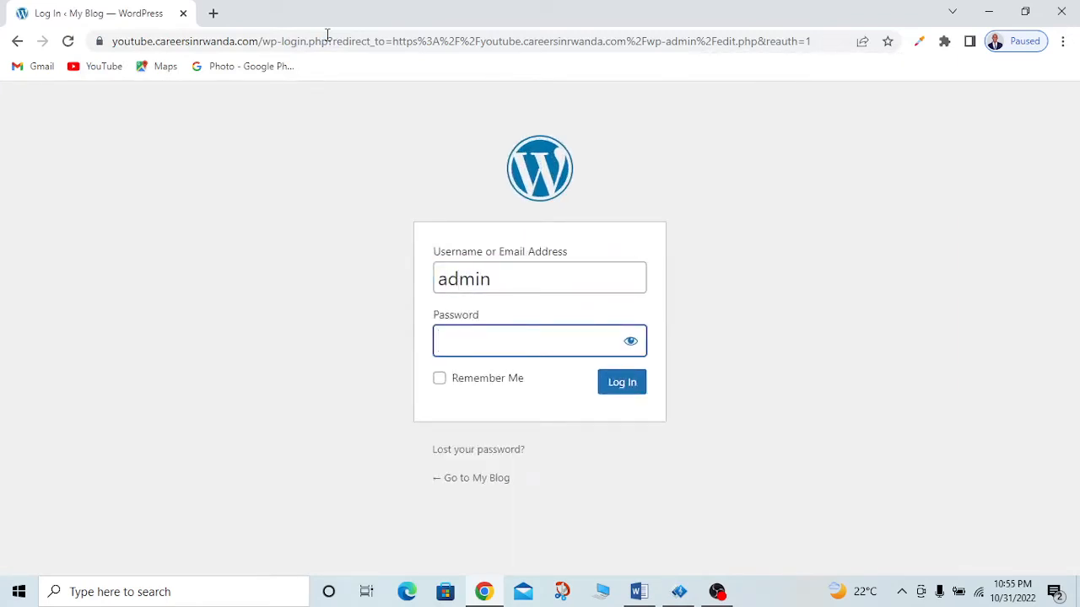
{"action": "type", "text": "••••••••••••"}
{"action": "key", "text": "Return"}
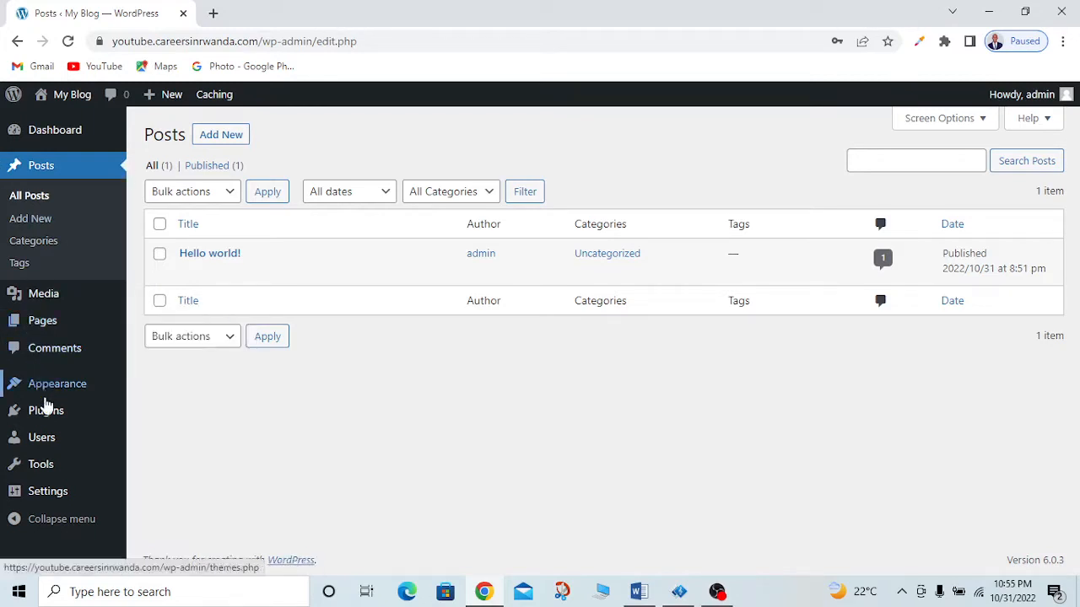
Go to the Add Plugins page from the Plugins admin menu.
{"action": "left_click", "coordinate": [45, 414]}
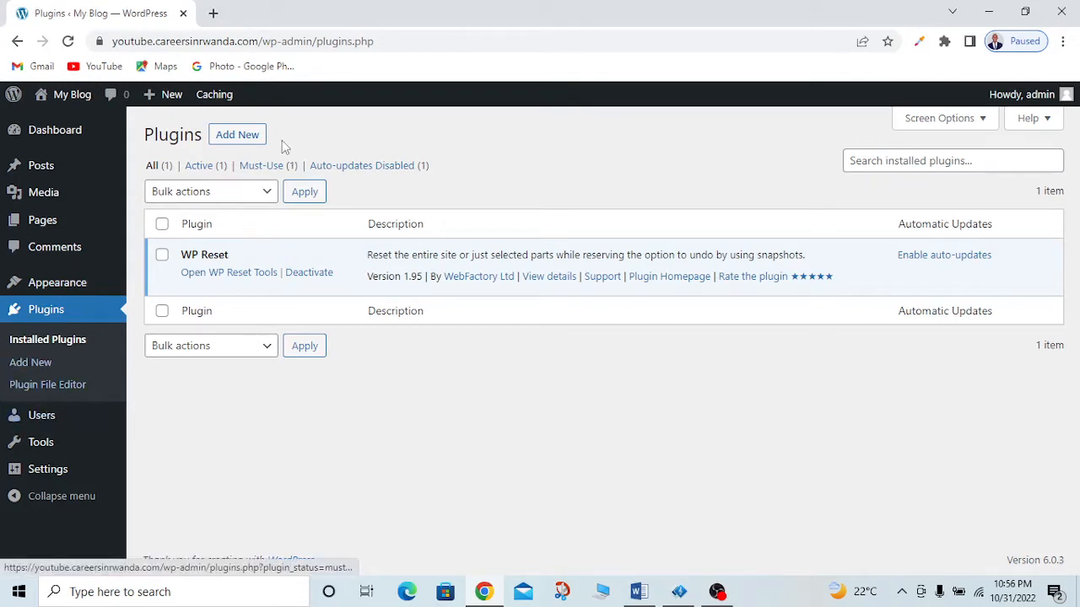
{"action": "left_click", "coordinate": [244, 145]}
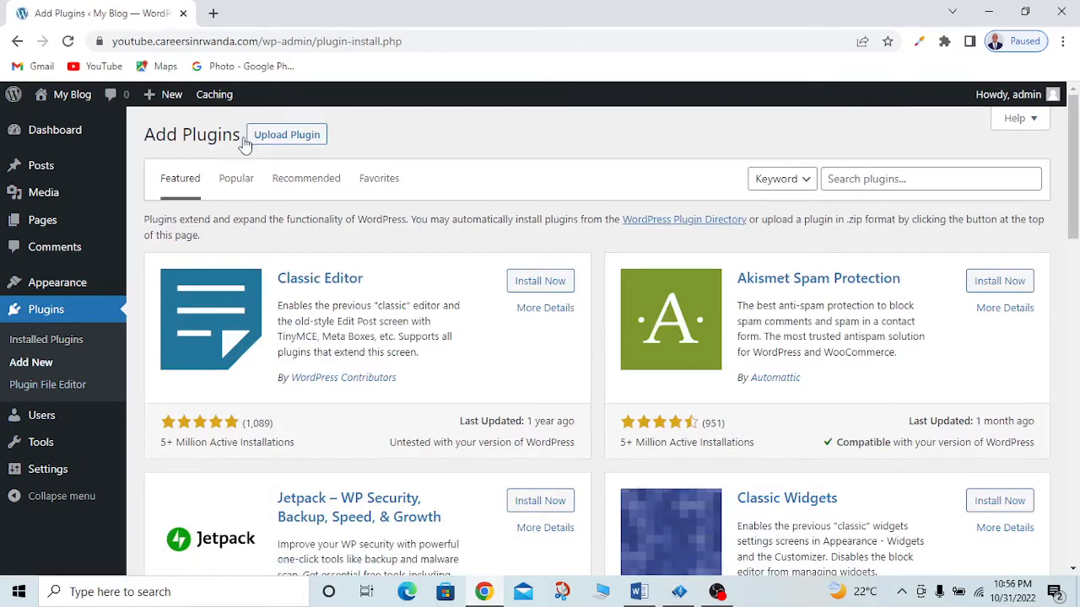
Search the plugin directory for 'woocommerce', install WooCommerce, and clear the search box.
{"action": "left_click", "coordinate": [875, 187]}
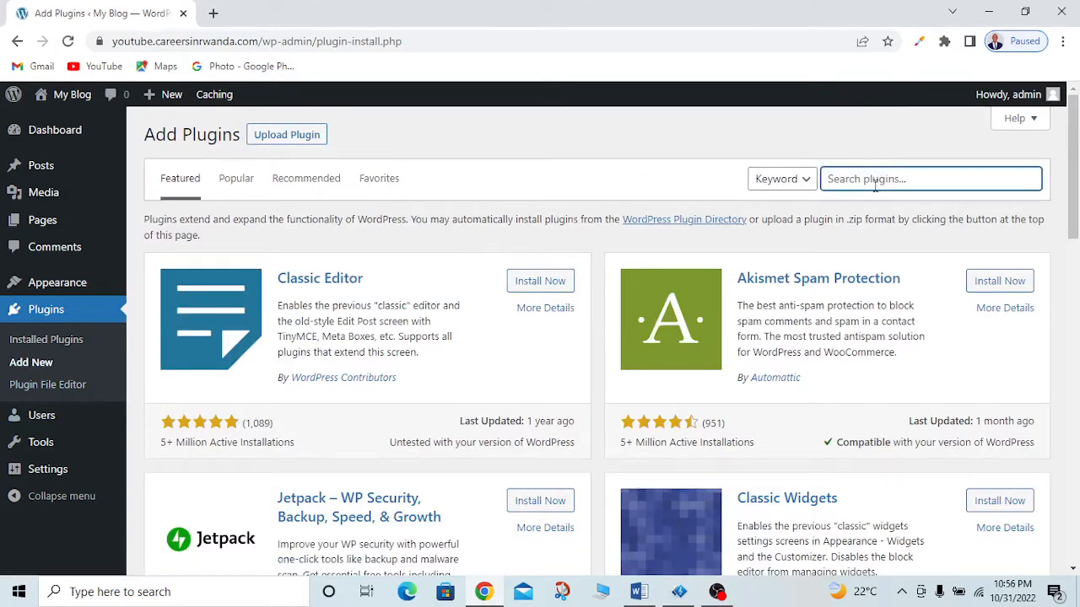
{"action": "type", "text": "woocom"}
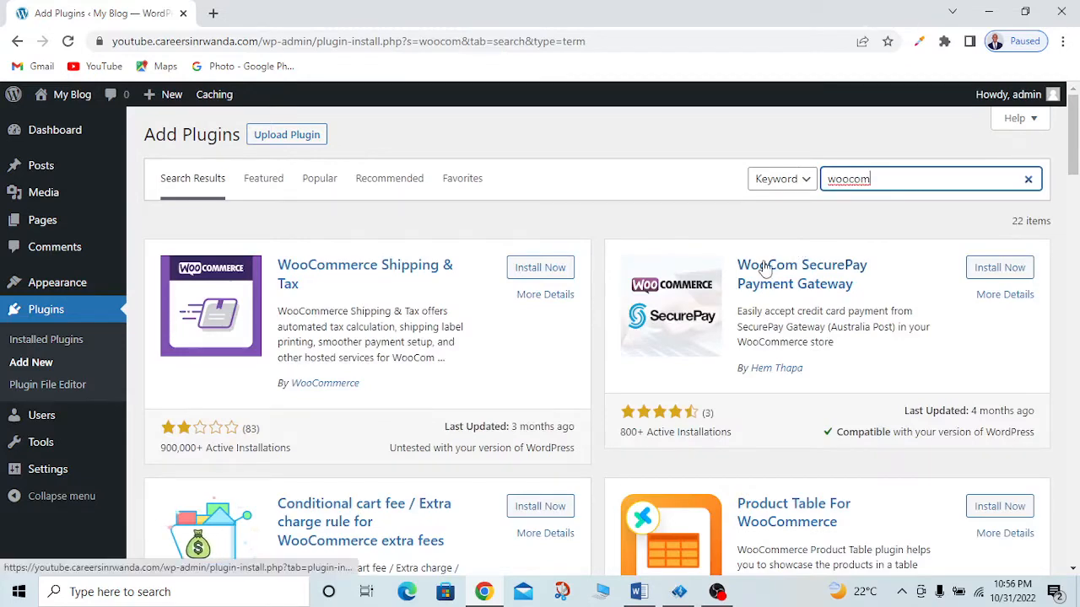
{"action": "key", "text": "BackSpace"}
{"action": "type", "text": "mmerc"}
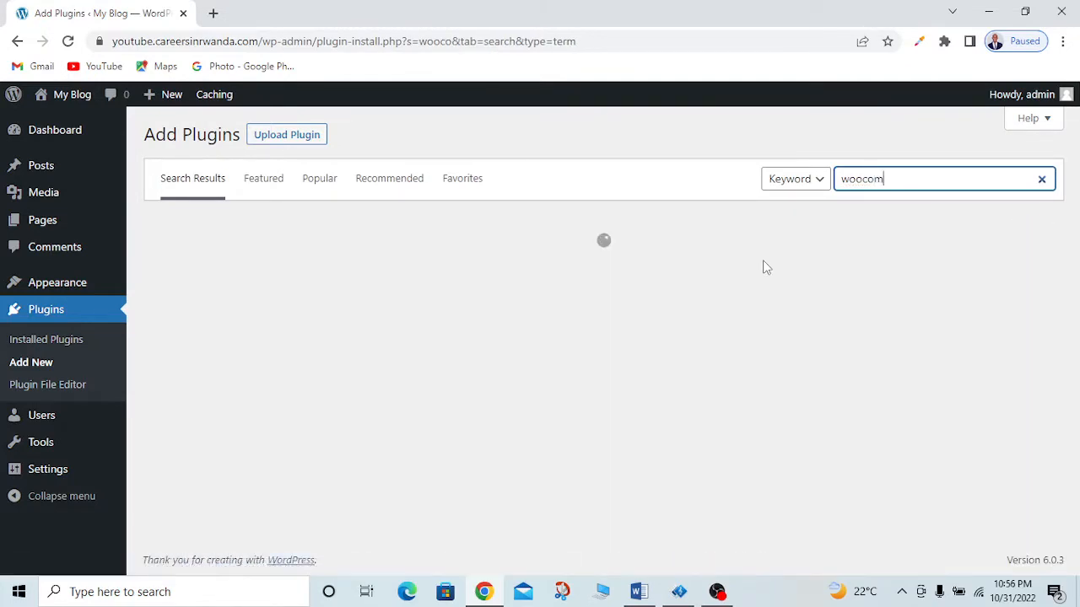
{"action": "type", "text": "e"}
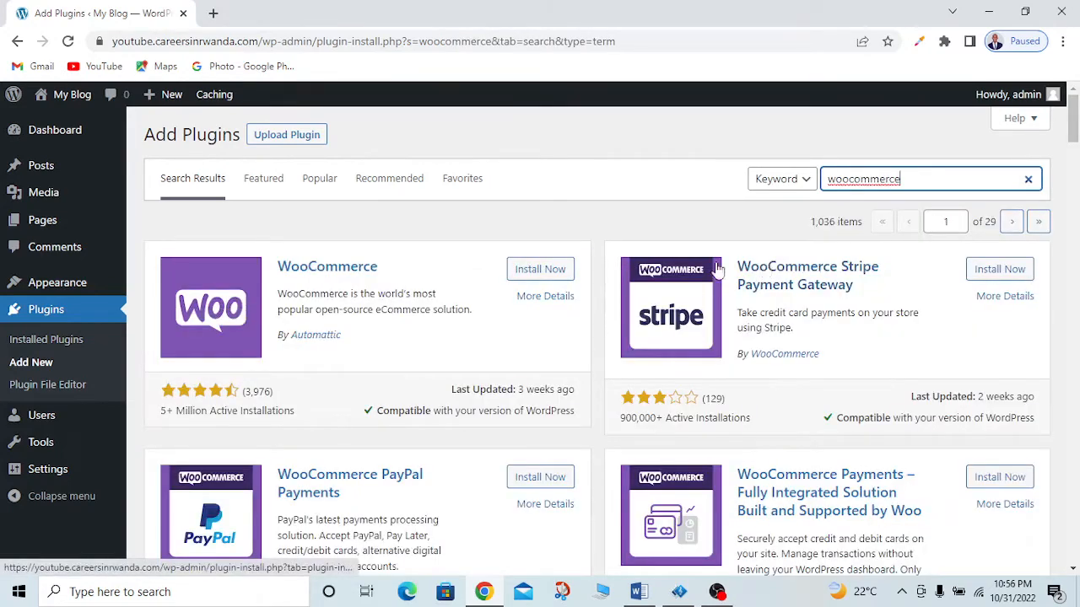
{"action": "left_click", "coordinate": [549, 272]}
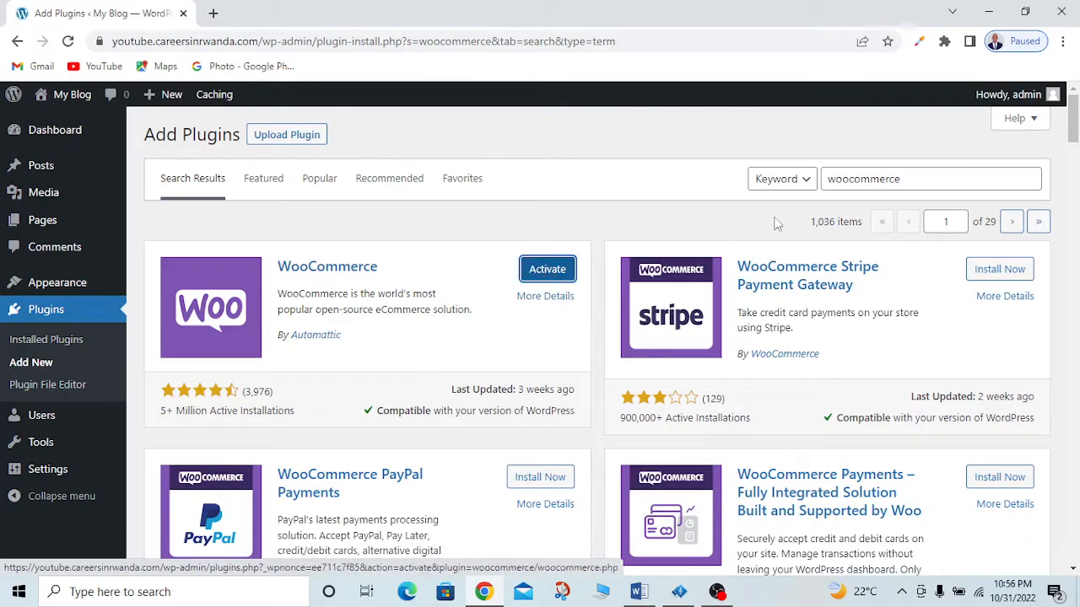
{"action": "left_click", "coordinate": [909, 180]}
{"action": "key", "text": "BackSpace"}
{"action": "key", "text": "BackSpace"}
{"action": "key", "text": "BackSpace"}
{"action": "key", "text": "BackSpace"}
{"action": "key", "text": "BackSpace"}
{"action": "key", "text": "BackSpace"}
{"action": "key", "text": "BackSpace"}
{"action": "key", "text": "BackSpace"}
{"action": "key", "text": "BackSpace"}
{"action": "key", "text": "BackSpace"}
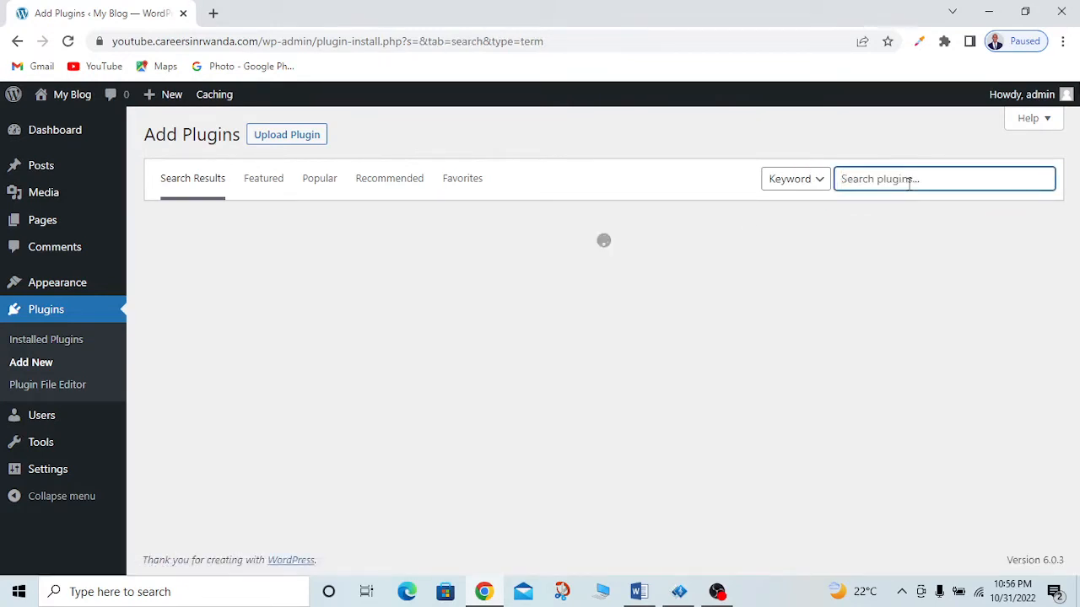
Install Themify – WooCommerce Product Filter from a 'themify' search, then clear the search.
{"action": "type", "text": "themify"}
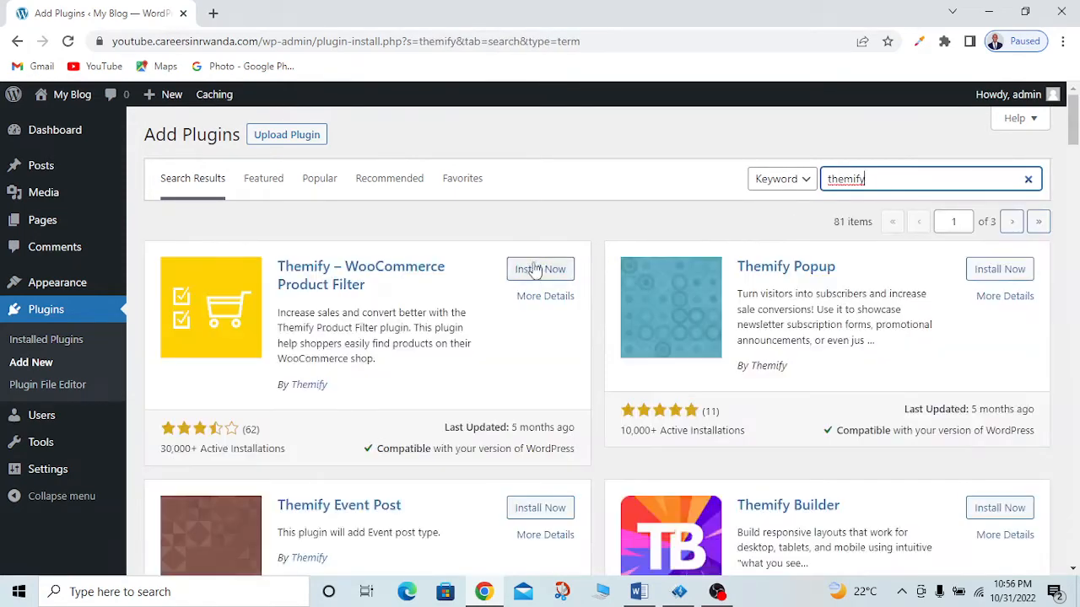
{"action": "left_click", "coordinate": [535, 279]}
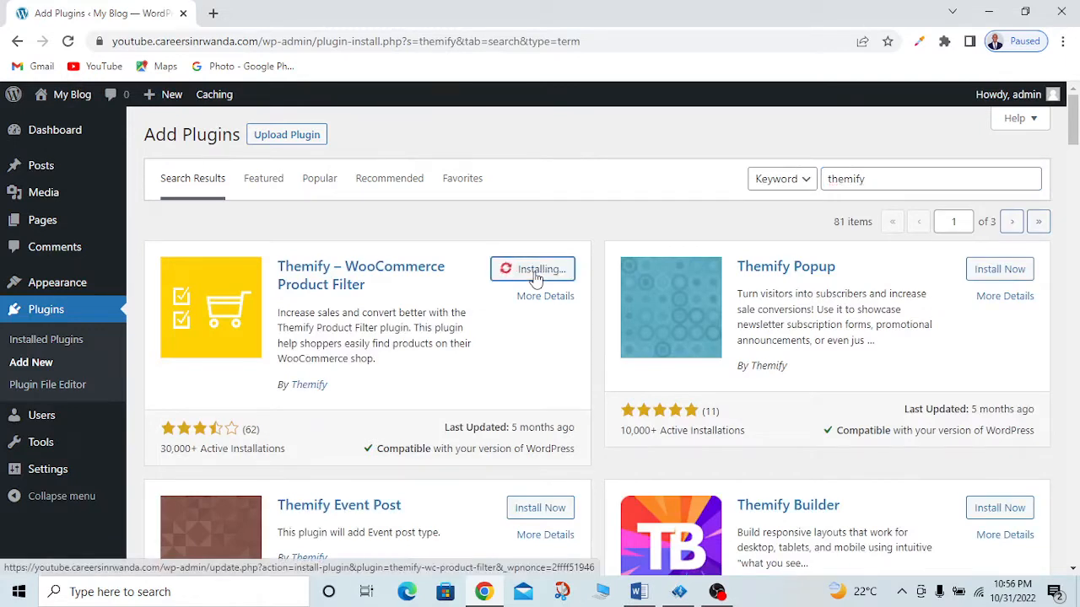
{"action": "left_click", "coordinate": [890, 178]}
{"action": "key", "text": "BackSpace"}
{"action": "key", "text": "BackSpace"}
{"action": "key", "text": "BackSpace"}
{"action": "key", "text": "BackSpace"}
{"action": "key", "text": "BackSpace"}
{"action": "key", "text": "BackSpace"}
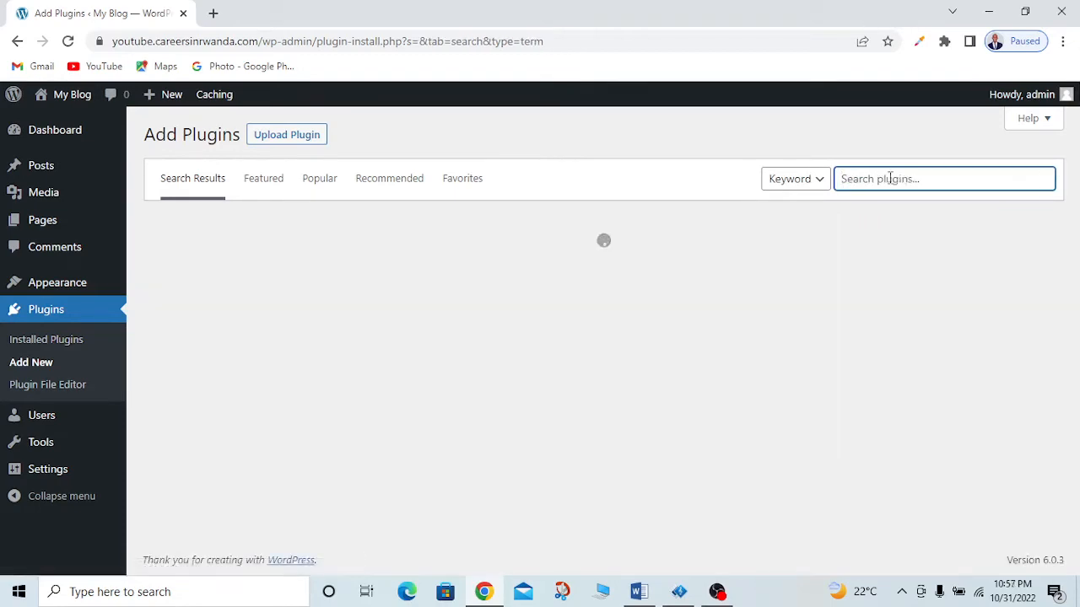
Install TI WooCommerce Wishlist from a 'ti w' search, then clear the search box.
{"action": "type", "text": "ti"}
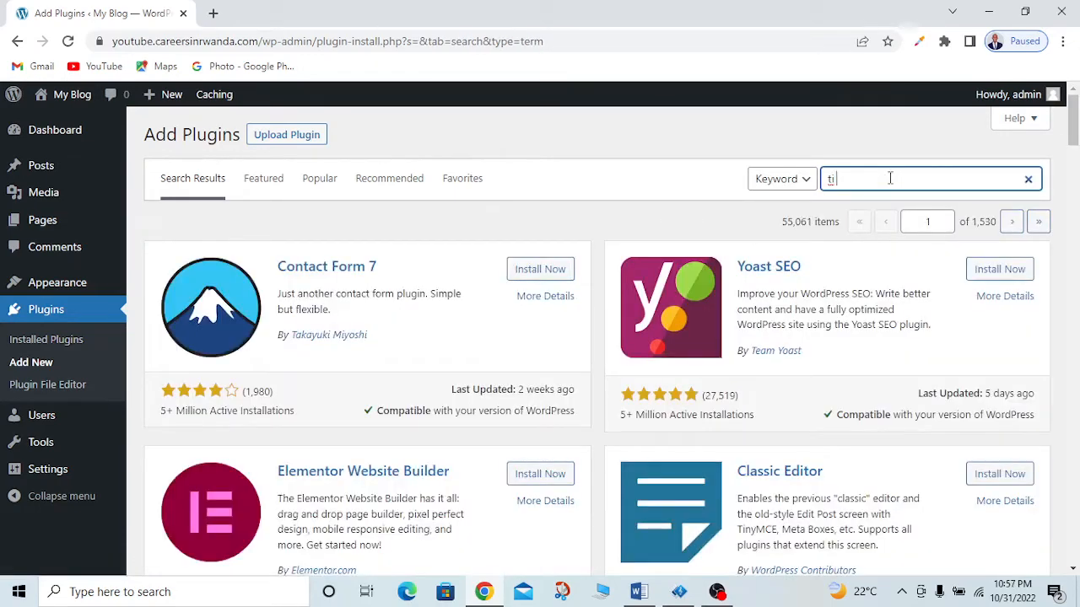
{"action": "type", "text": " w"}
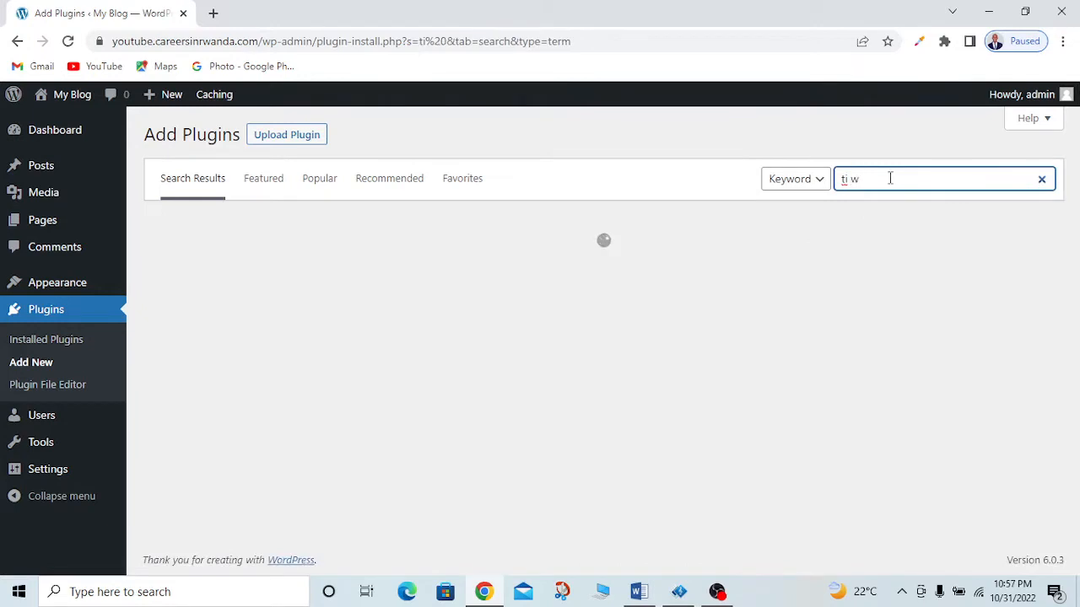
{"action": "type", "text": "ooco"}
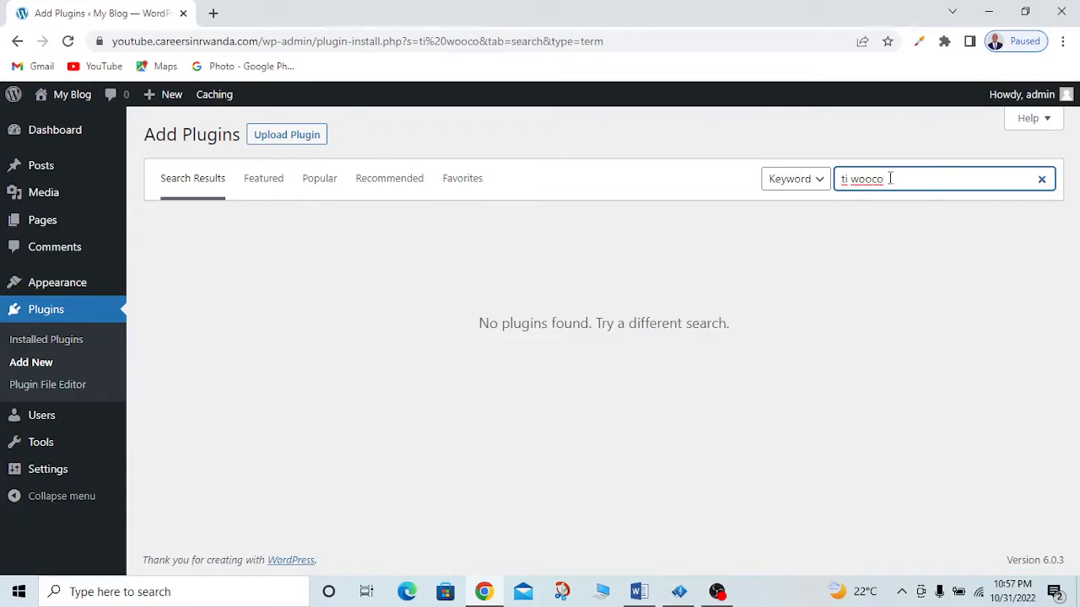
{"action": "key", "text": "BackSpace"}
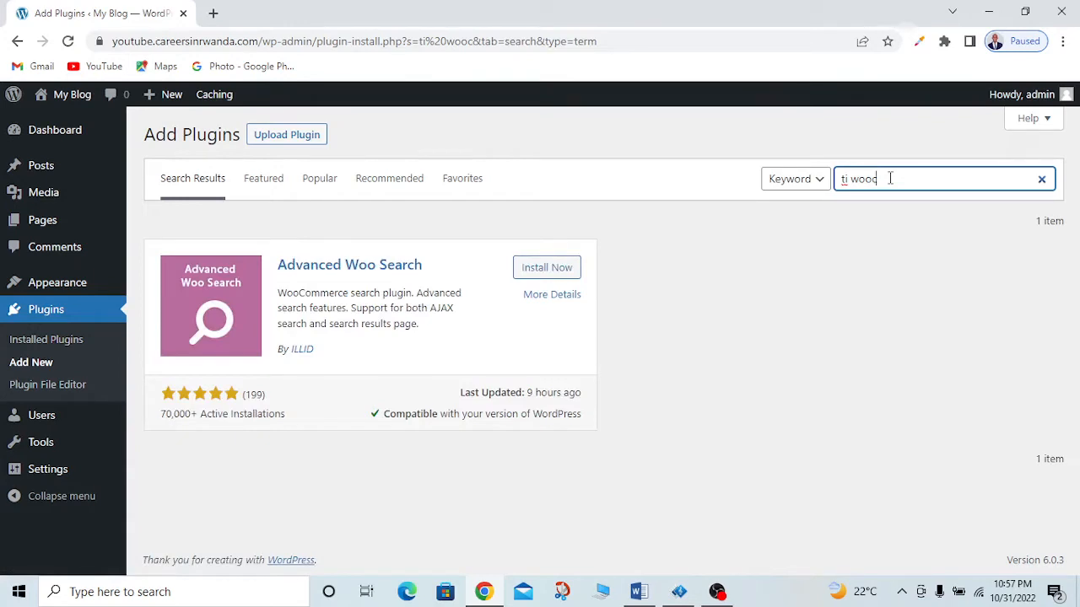
{"action": "key", "text": "BackSpace"}
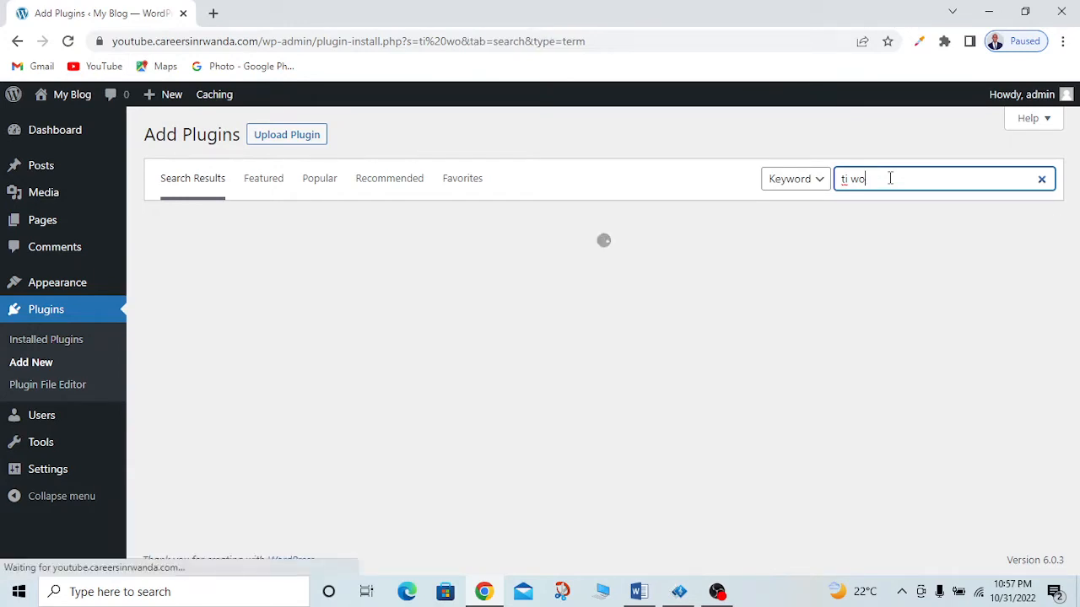
{"action": "type", "text": "co"}
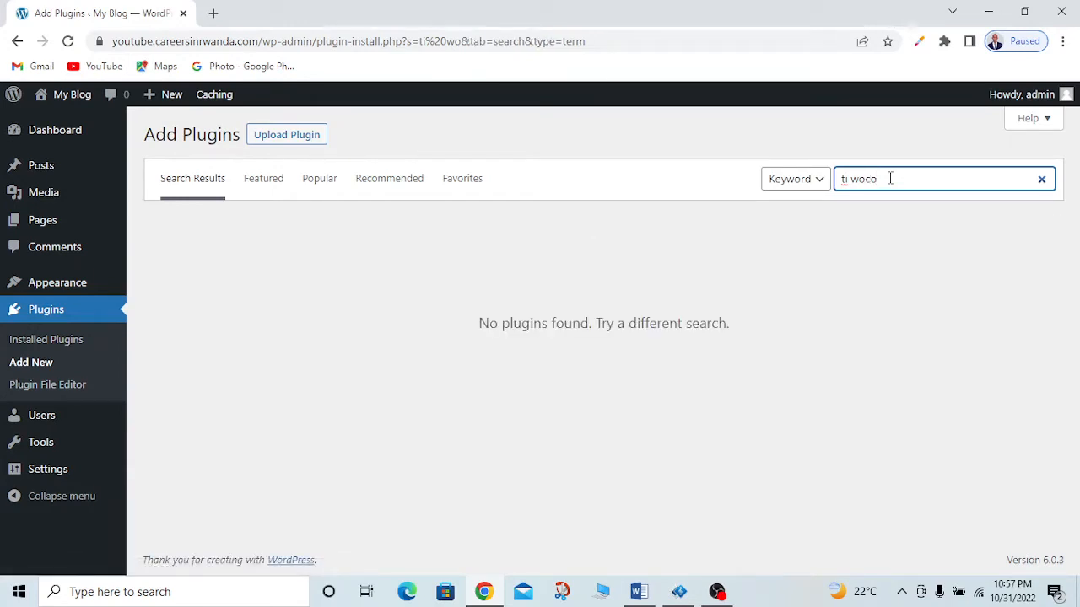
{"action": "key", "text": "BackSpace"}
{"action": "key", "text": "BackSpace"}
{"action": "key", "text": "BackSpace"}
{"action": "key", "text": "BackSpace"}
{"action": "key", "text": "BackSpace"}
{"action": "key", "text": "BackSpace"}
{"action": "key", "text": "BackSpace"}
{"action": "type", "text": "ti"}
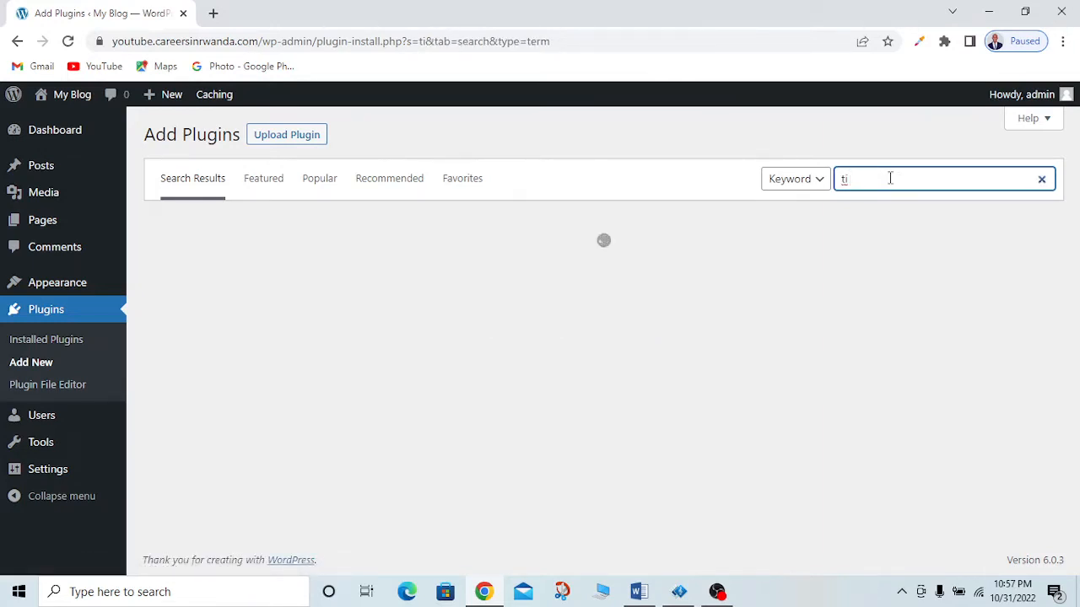
{"action": "type", "text": " w"}
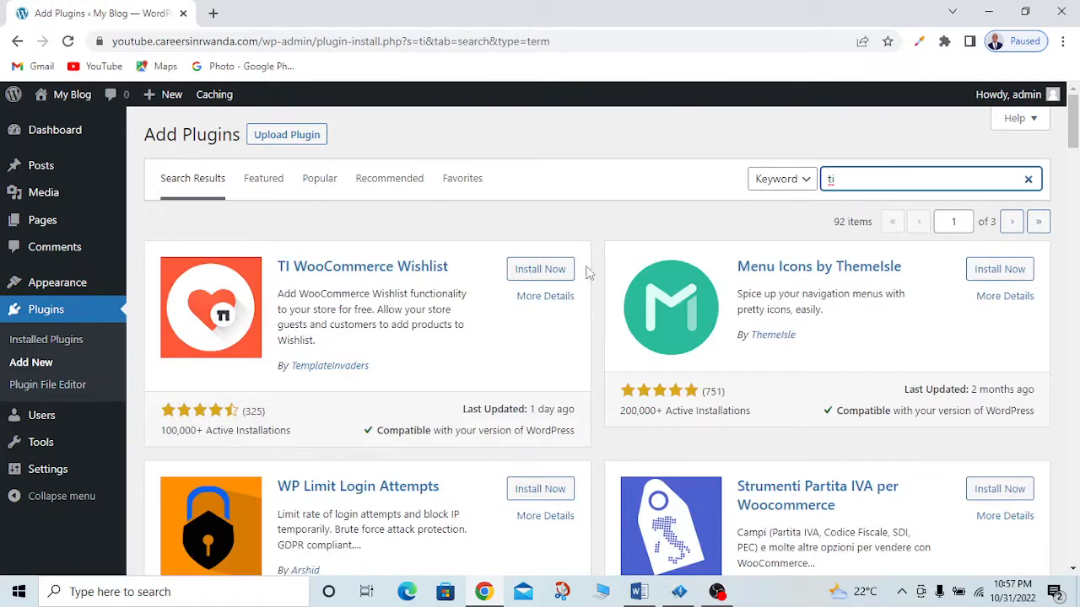
{"action": "left_click", "coordinate": [554, 271]}
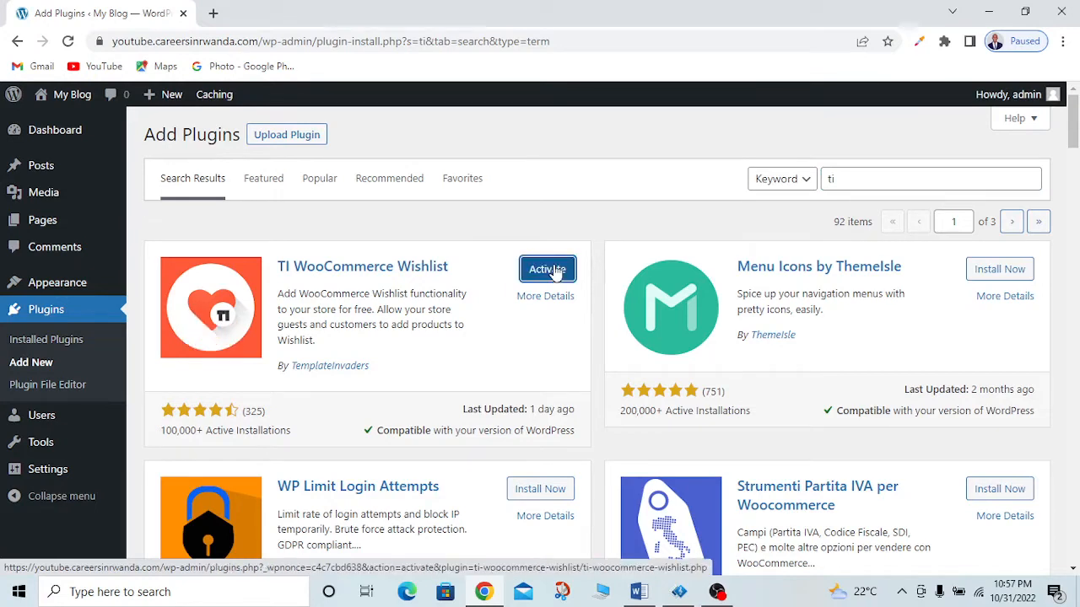
{"action": "left_click", "coordinate": [847, 177]}
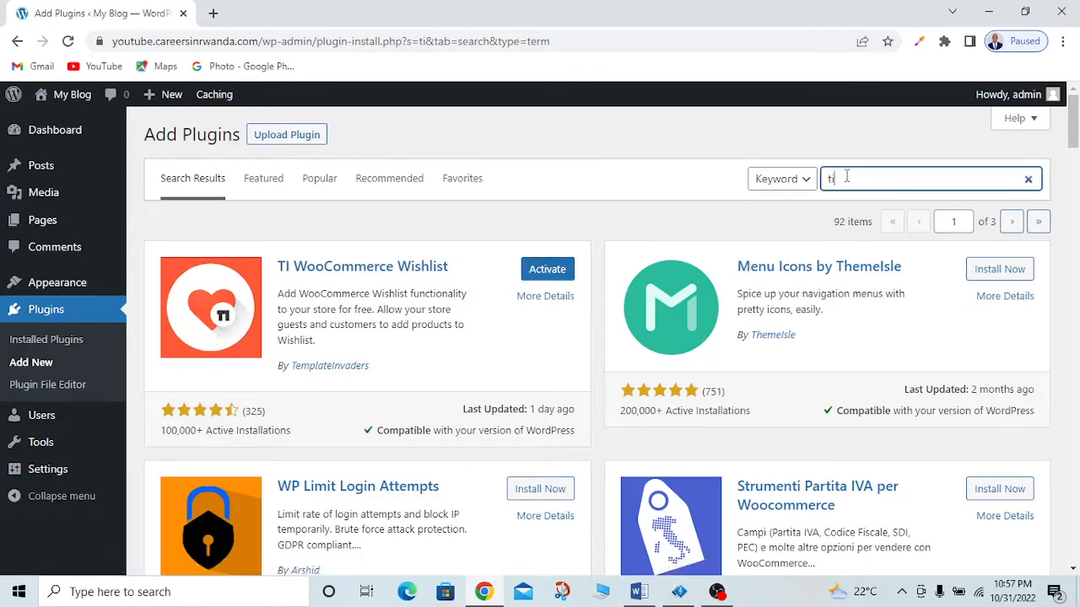
{"action": "key", "text": "BackSpace"}
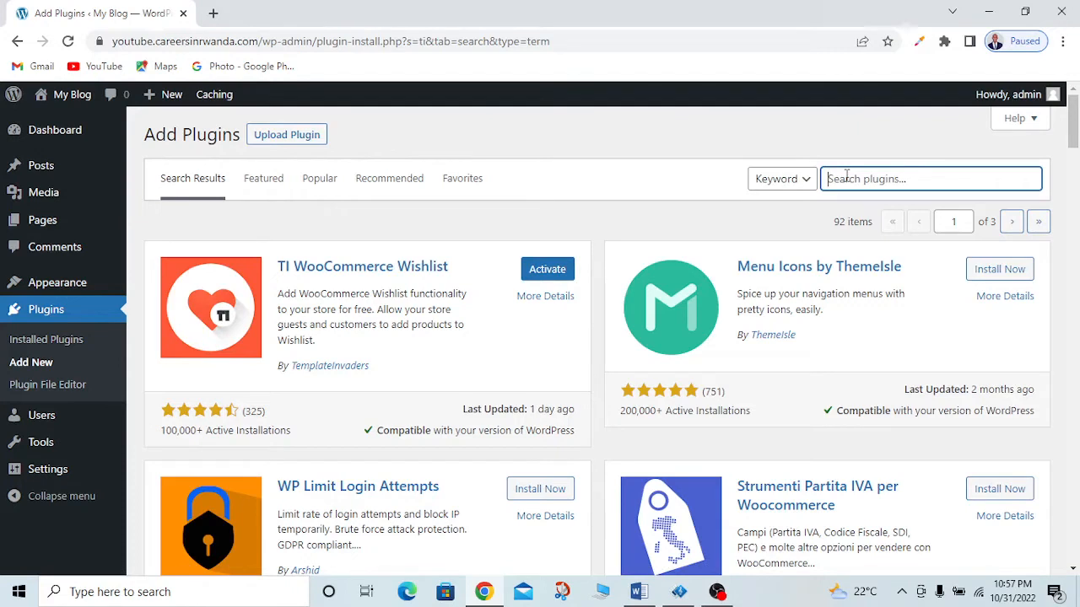
Install and activate Variation Swatches for WooCommerce from a 'variation' search.
{"action": "type", "text": "waria"}
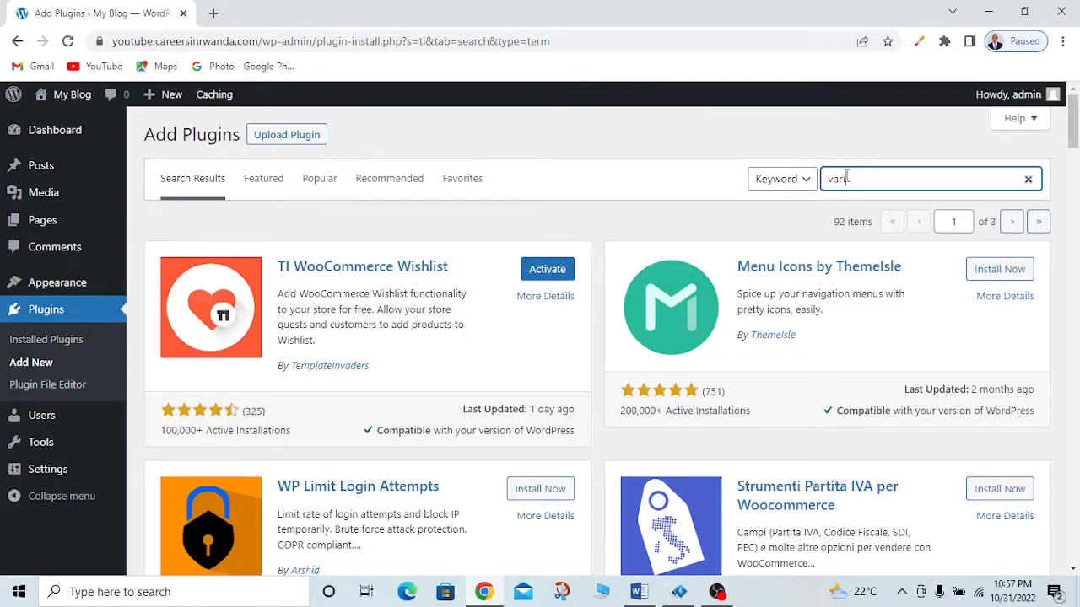
{"action": "type", "text": "tion"}
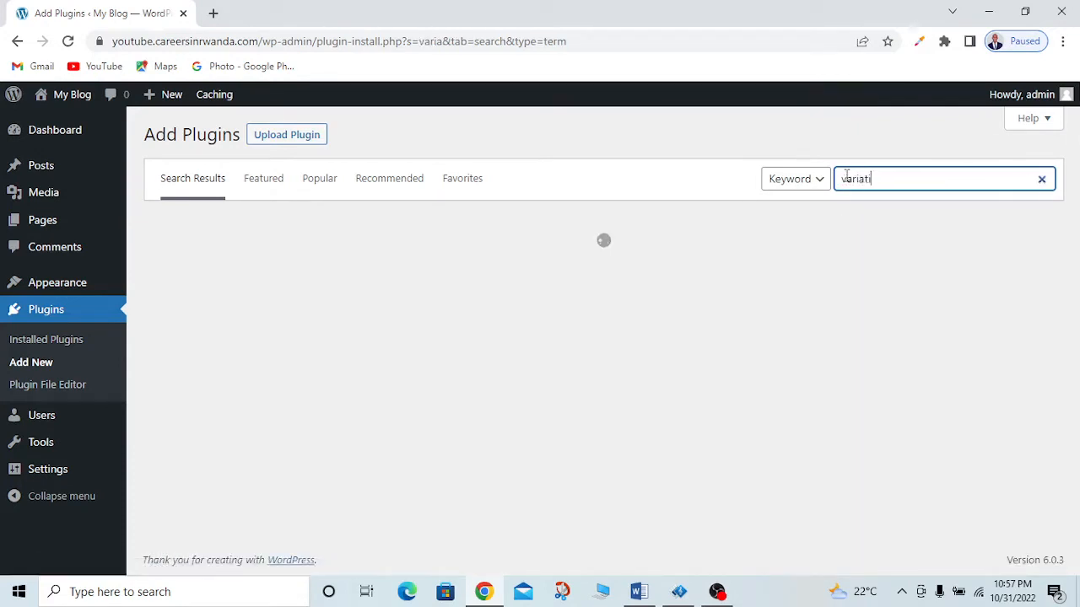
{"action": "key", "text": "BackSpace"}
{"action": "type", "text": "n"}
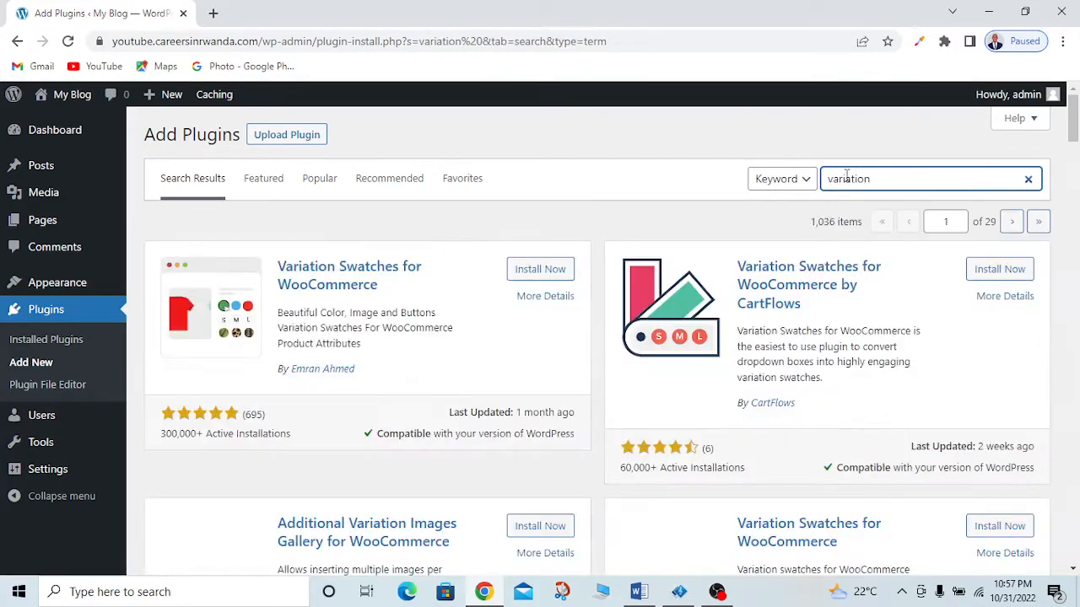
{"action": "left_click", "coordinate": [550, 271]}
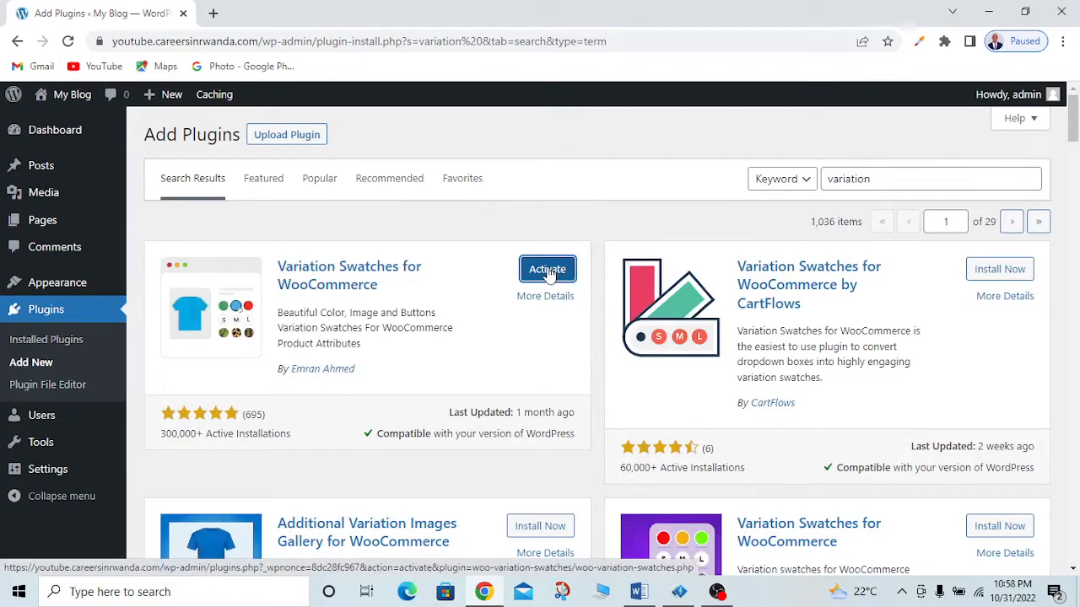
{"action": "left_click", "coordinate": [548, 270]}
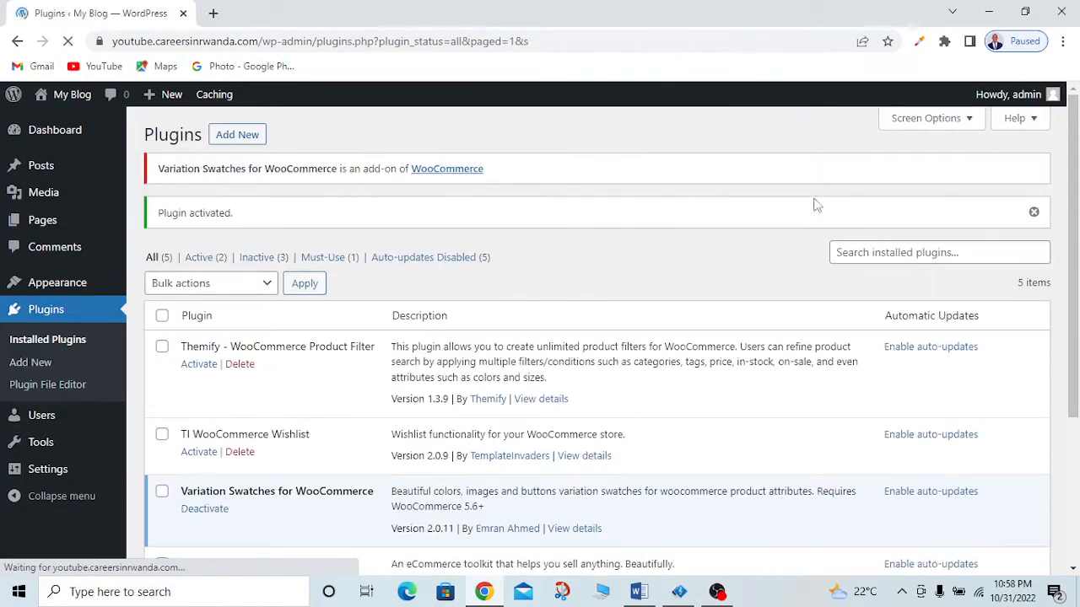
Search Add Plugins for 'elementor' and install Elementor Website Builder.
{"action": "left_click", "coordinate": [243, 137]}
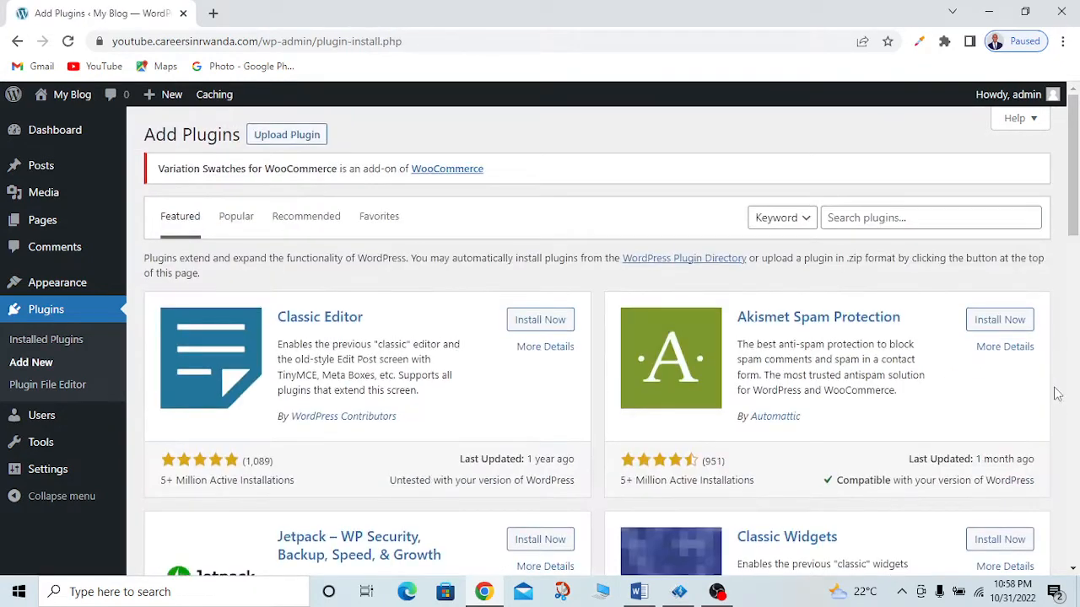
{"action": "left_click", "coordinate": [961, 220]}
{"action": "type", "text": "elem"}
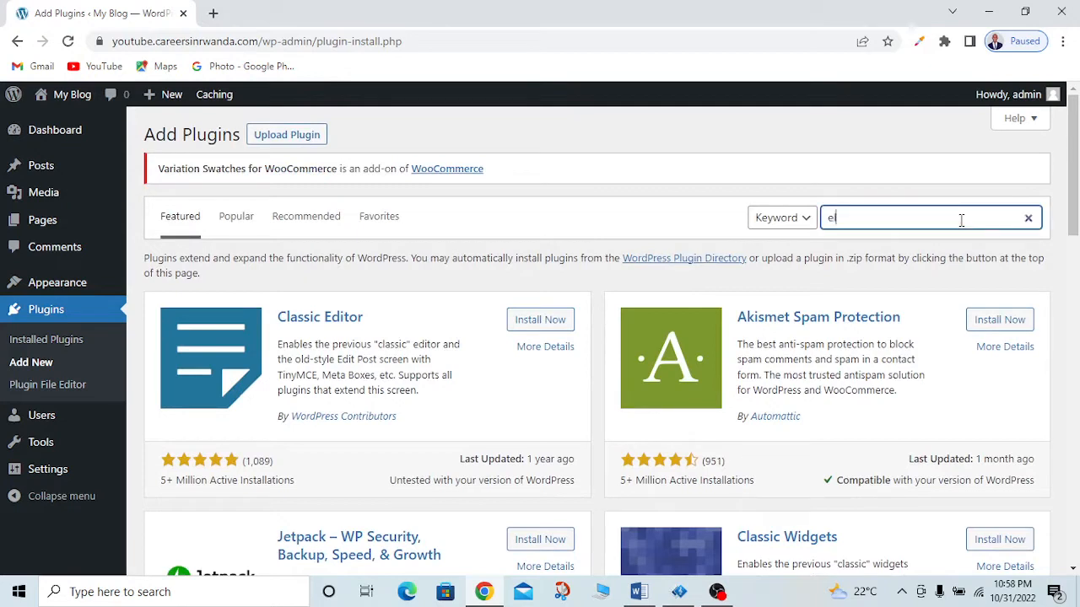
{"action": "type", "text": "entor"}
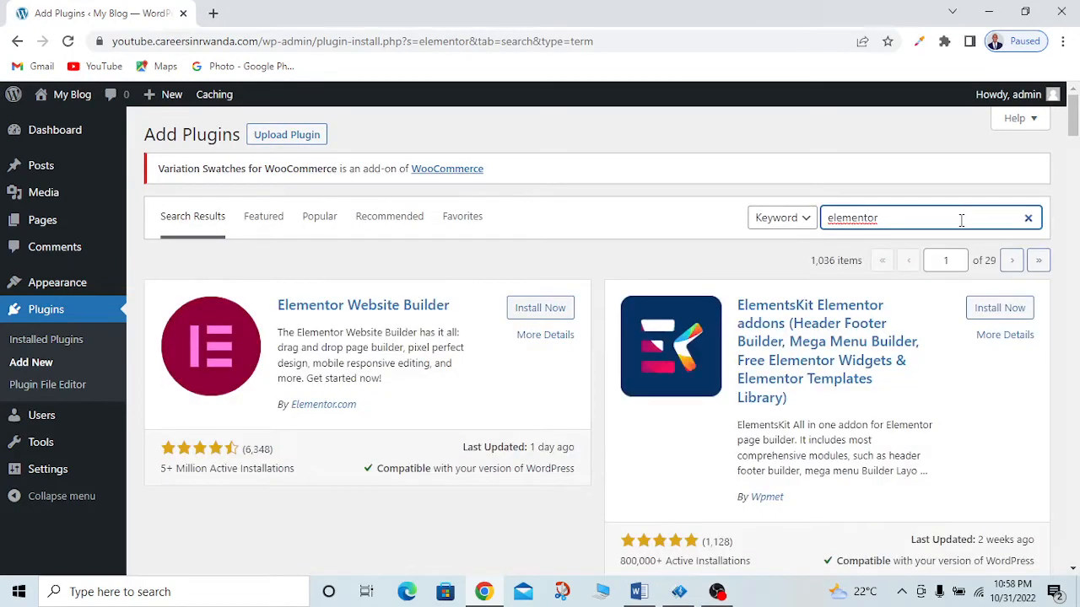
{"action": "left_click", "coordinate": [565, 311]}
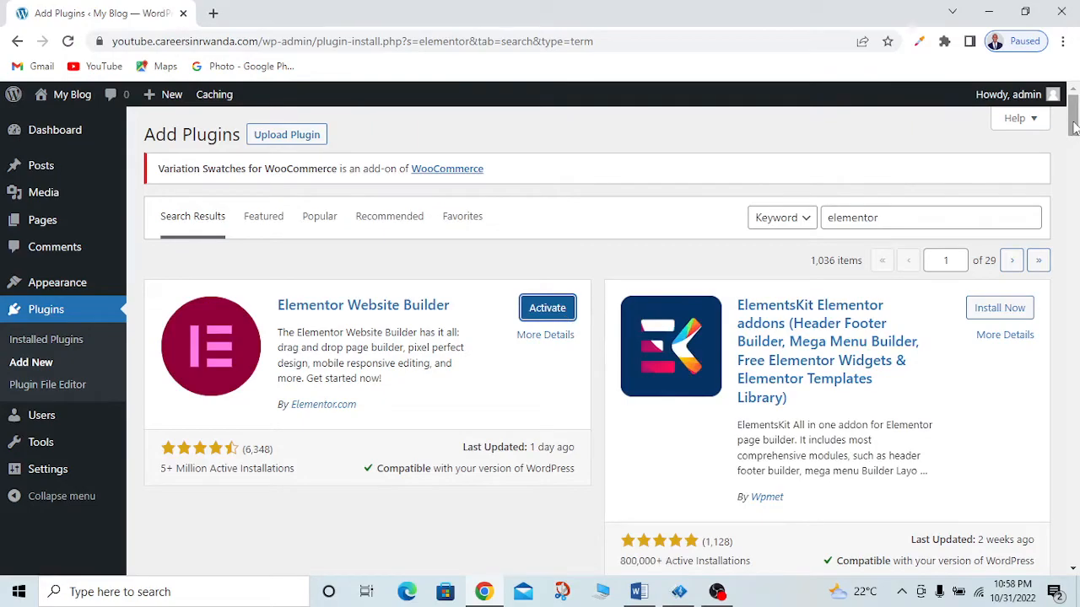
Install the ElementsKit Elementor addons plugin from the same results, then clear the search.
{"action": "left_click_drag", "start_coordinate": [1075, 126], "coordinate": [1073, 439]}
{"action": "left_click_drag", "start_coordinate": [1073, 447], "coordinate": [1028, 112]}
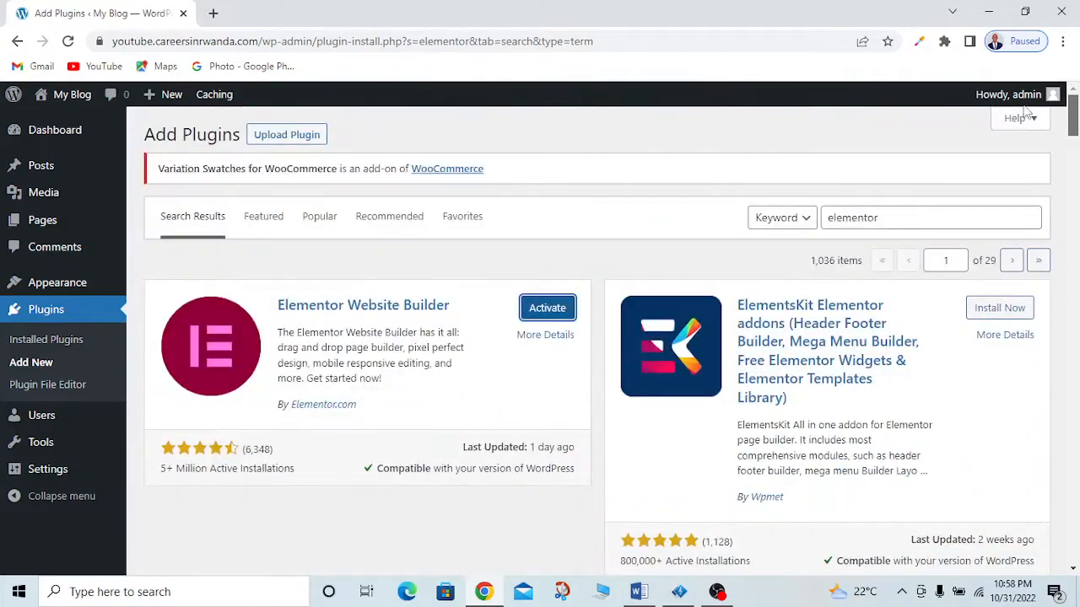
{"action": "left_click", "coordinate": [1000, 308]}
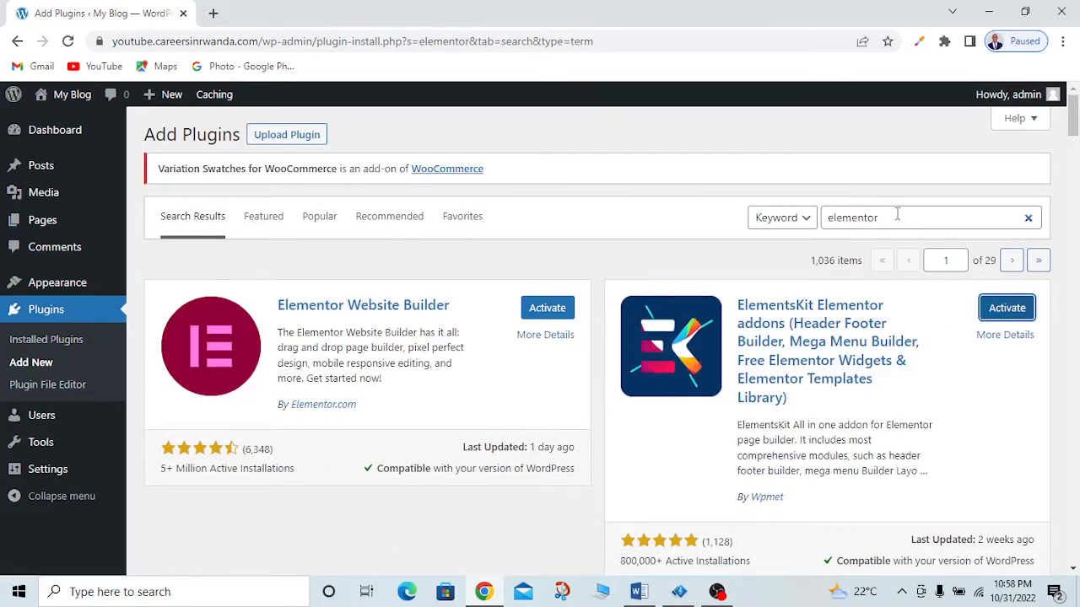
{"action": "left_click", "coordinate": [897, 216]}
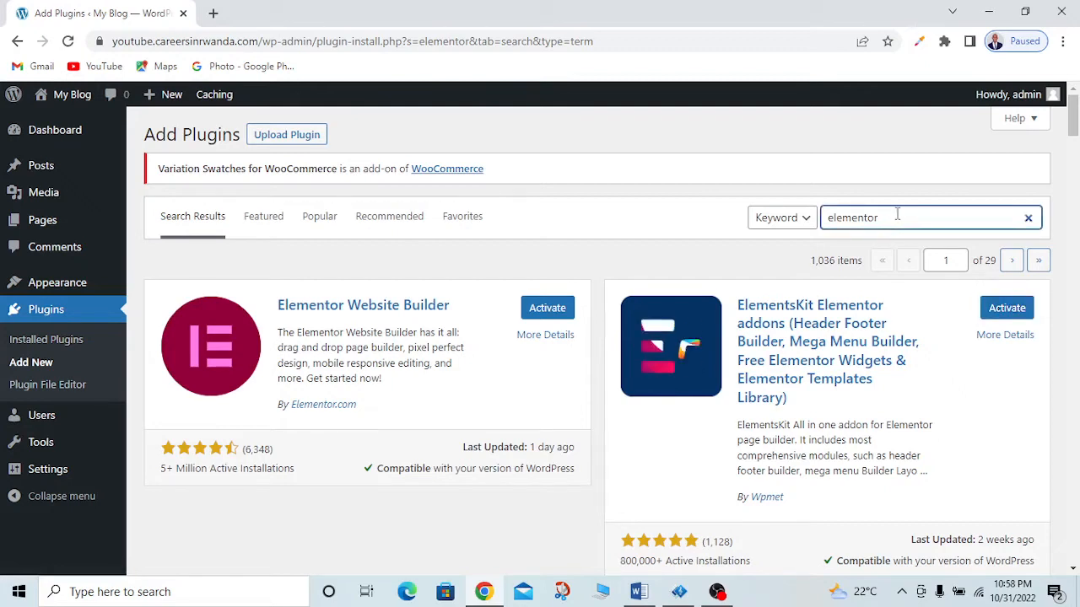
{"action": "key", "text": "BackSpace"}
{"action": "key", "text": "BackSpace"}
{"action": "key", "text": "BackSpace"}
{"action": "key", "text": "BackSpace"}
{"action": "key", "text": "BackSpace"}
{"action": "key", "text": "BackSpace"}
{"action": "key", "text": "BackSpace"}
{"action": "key", "text": "BackSpace"}
{"action": "key", "text": "BackSpace"}
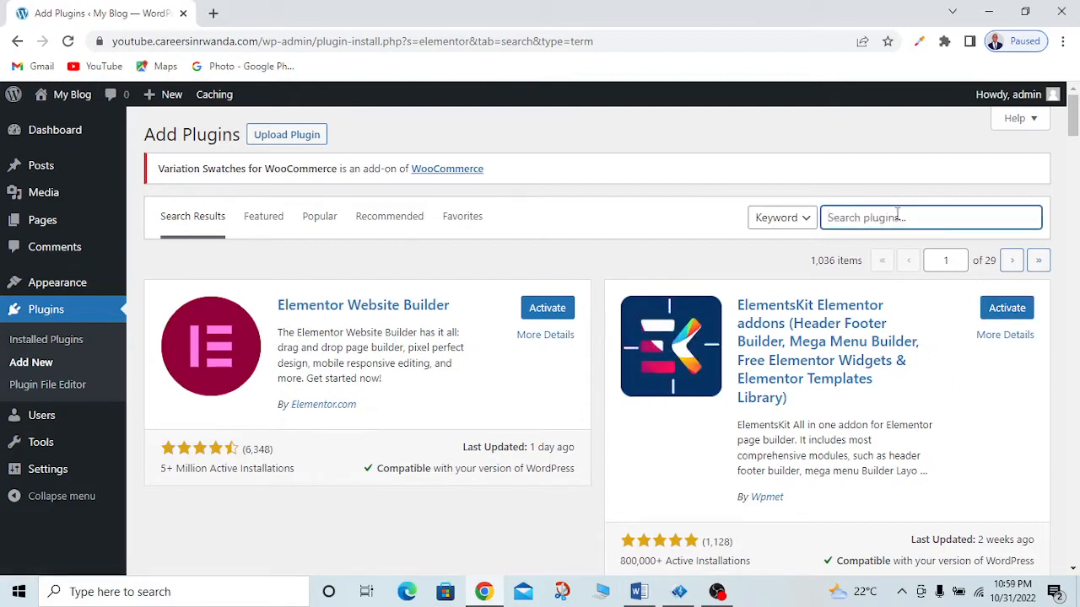
Install WooLentor from a 'woolentor' search and view the Installed Plugins list.
{"action": "type", "text": "woo"}
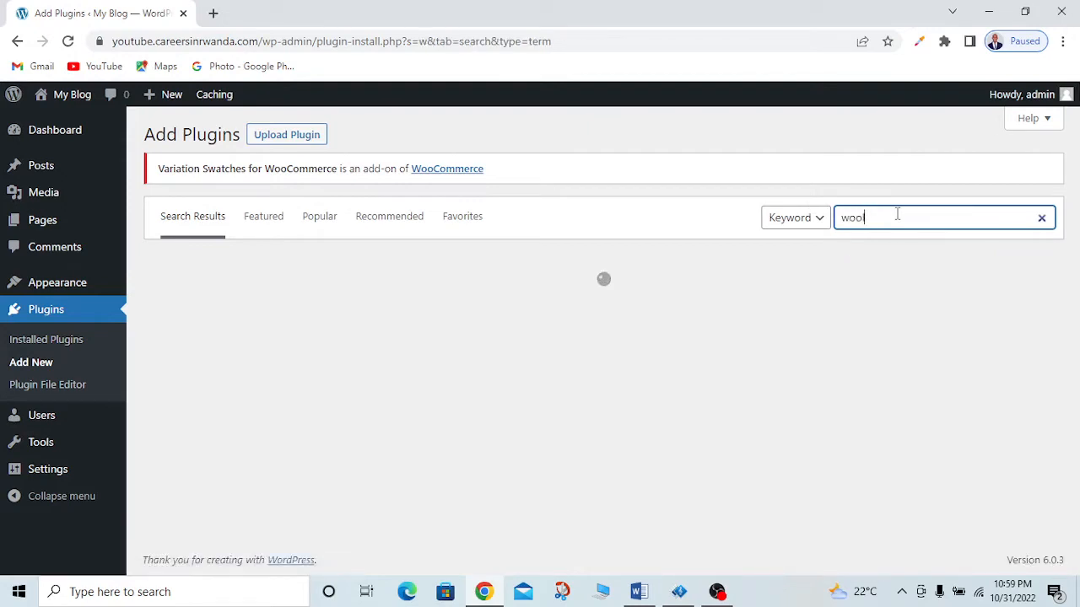
{"action": "type", "text": "lentor"}
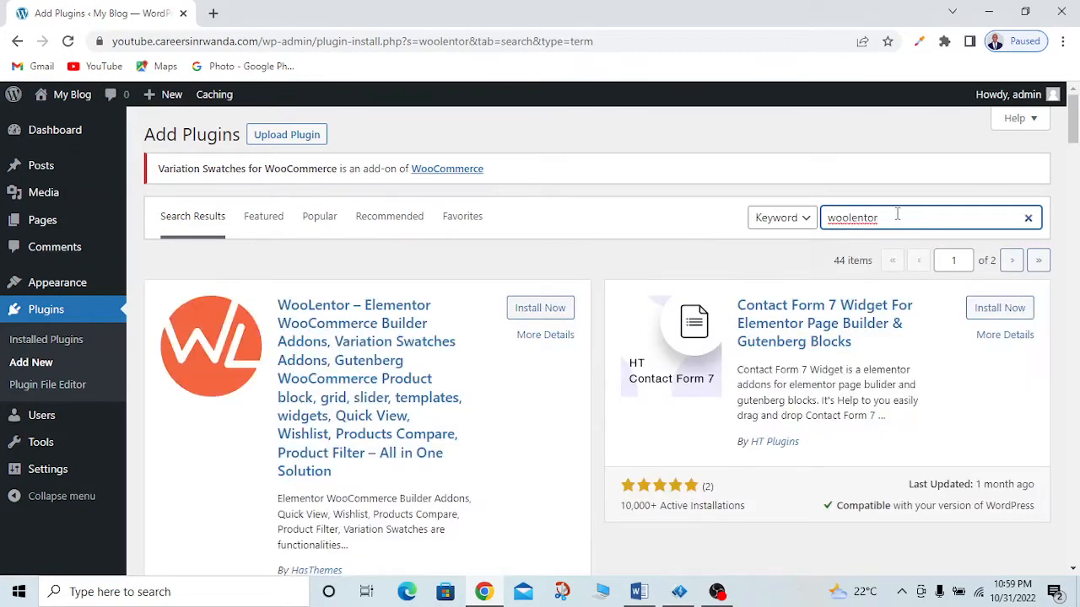
{"action": "left_click", "coordinate": [538, 314]}
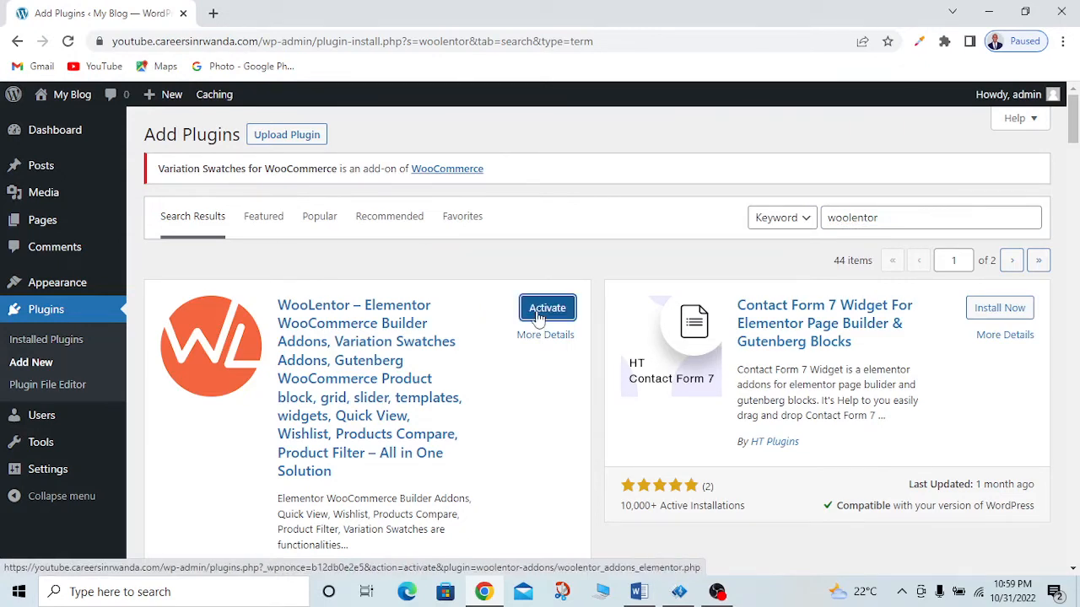
{"action": "left_click", "coordinate": [48, 340]}
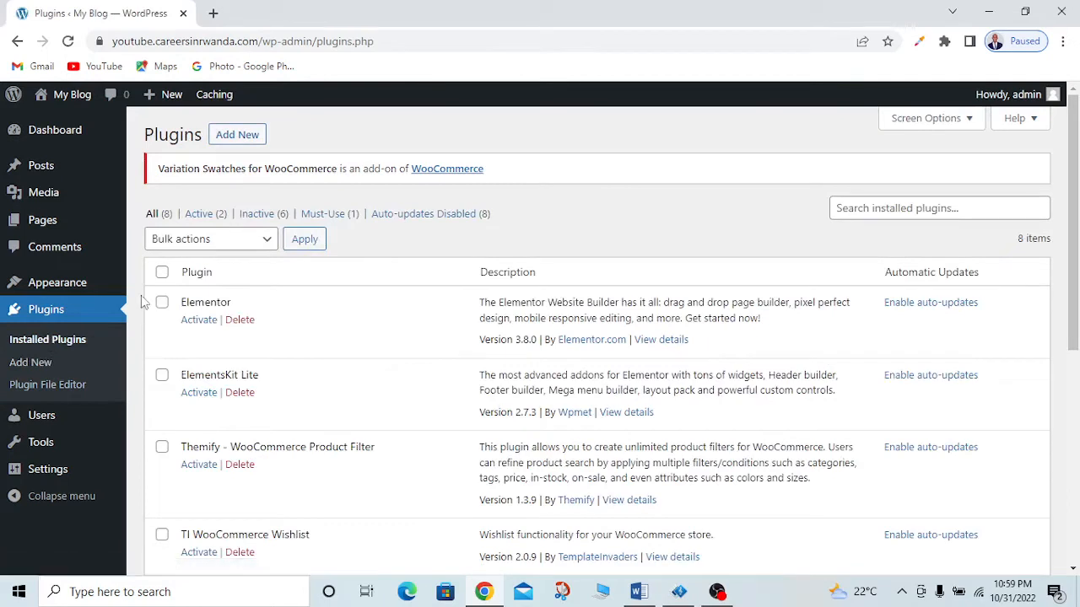
Select all installed plugins and apply the Activate bulk action to them.
{"action": "left_click", "coordinate": [161, 273]}
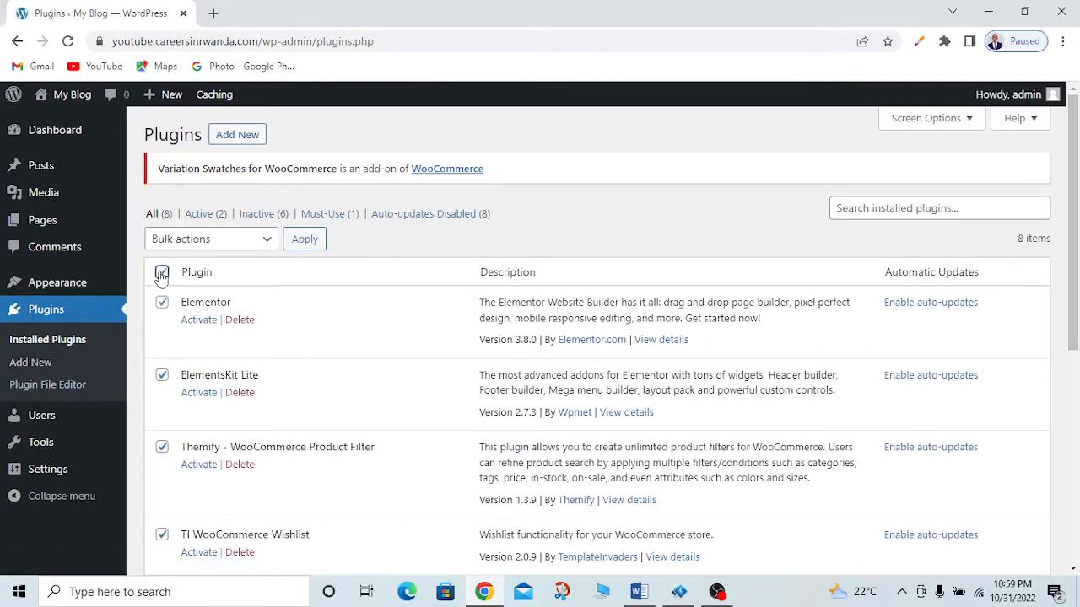
{"action": "left_click", "coordinate": [227, 242]}
{"action": "left_click", "coordinate": [207, 279]}
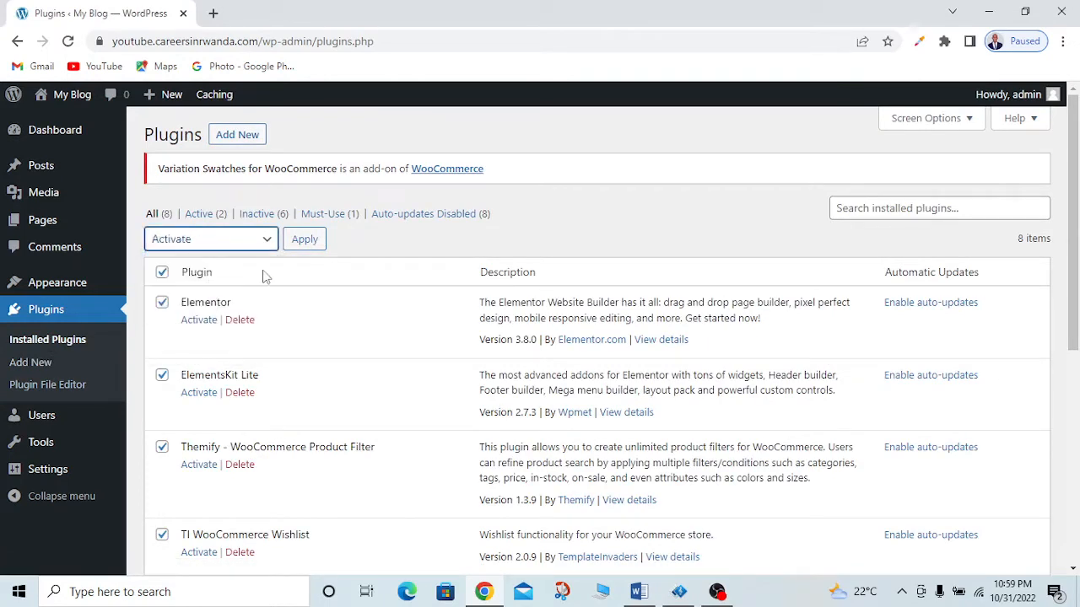
{"action": "left_click", "coordinate": [309, 243]}
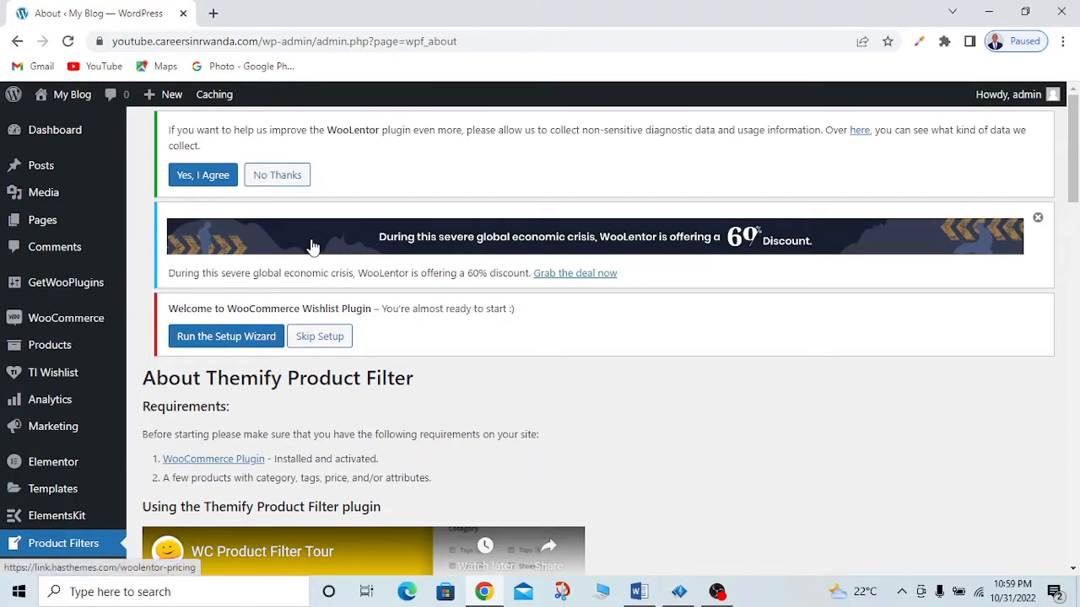
{"action": "scroll", "coordinate": [76, 243], "scroll_direction": "down", "scroll_amount": 4}
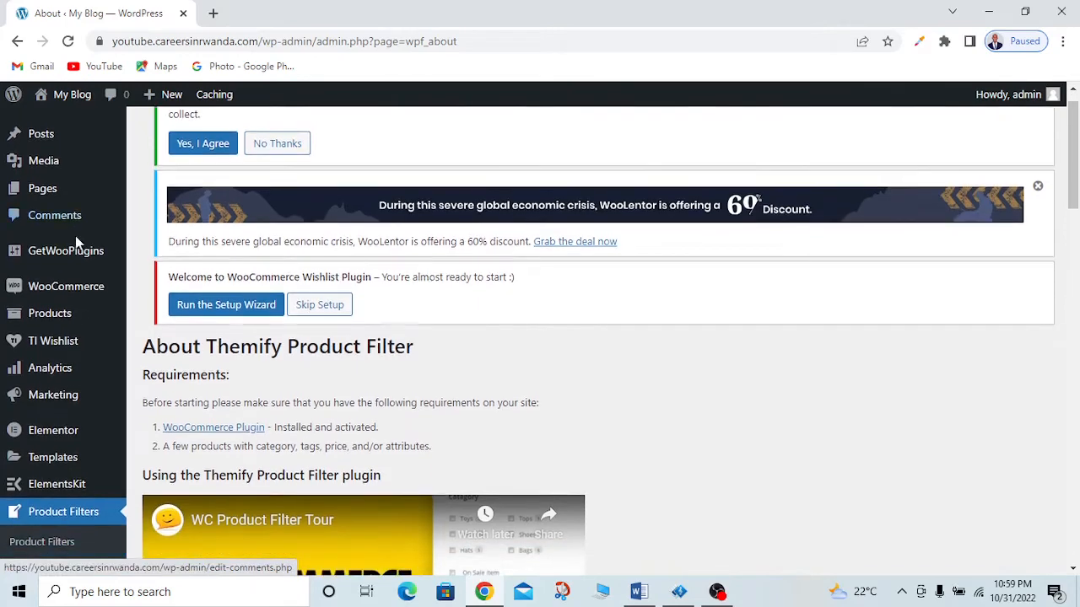
{"action": "mouse_move", "coordinate": [20, 385]}
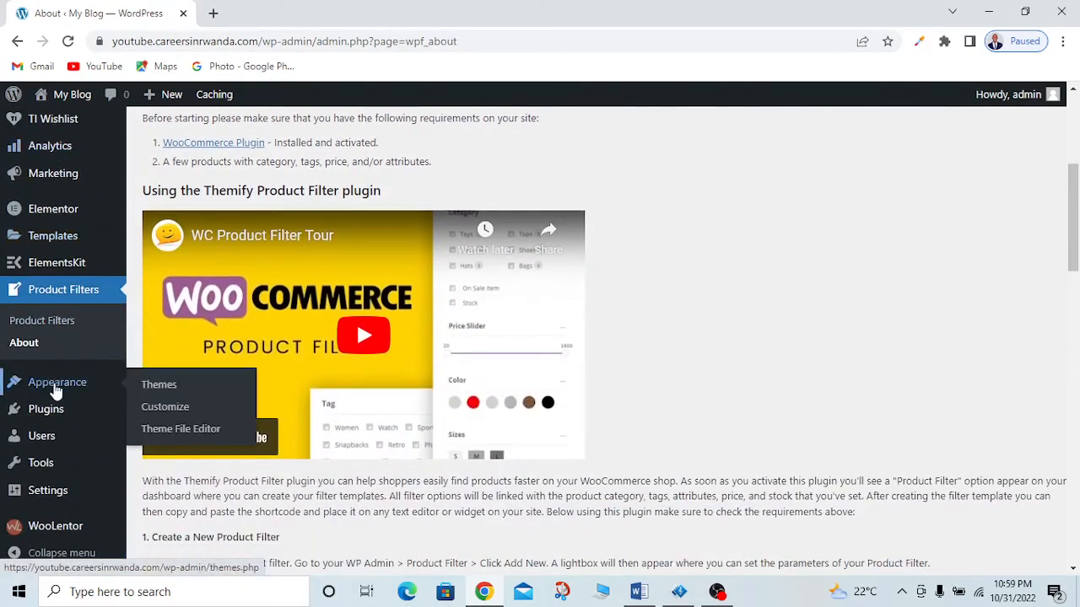
{"action": "left_click", "coordinate": [167, 387]}
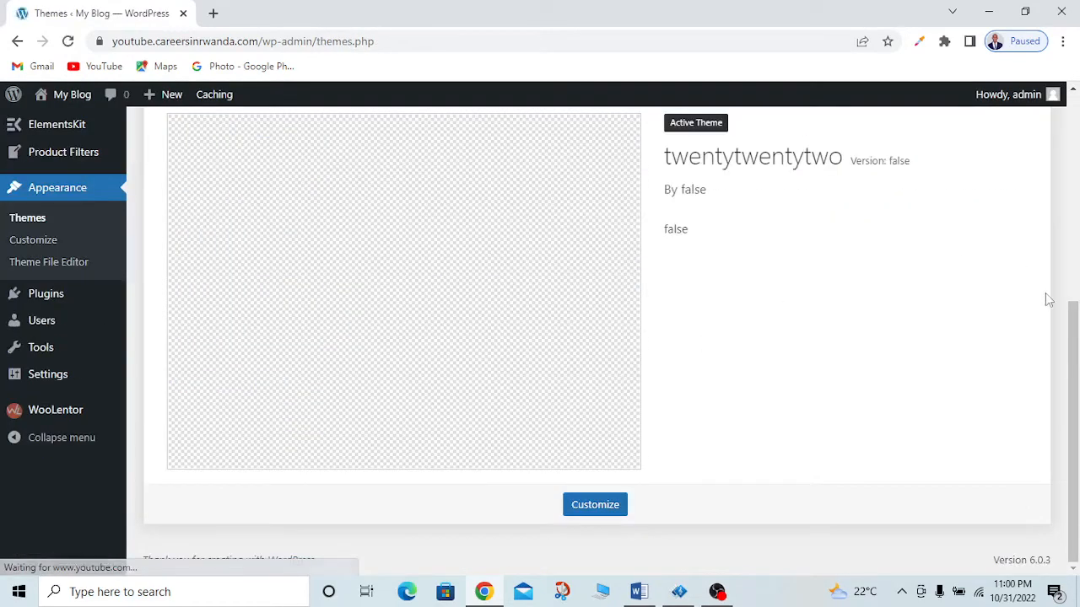
{"action": "left_click_drag", "start_coordinate": [1075, 351], "coordinate": [1063, 61]}
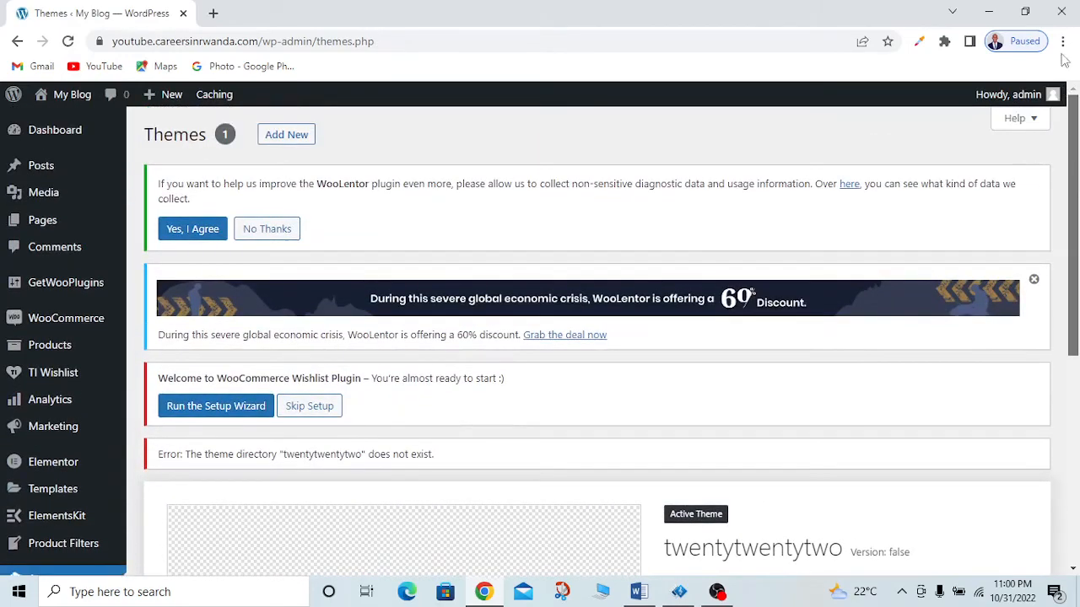
{"action": "left_click", "coordinate": [287, 138]}
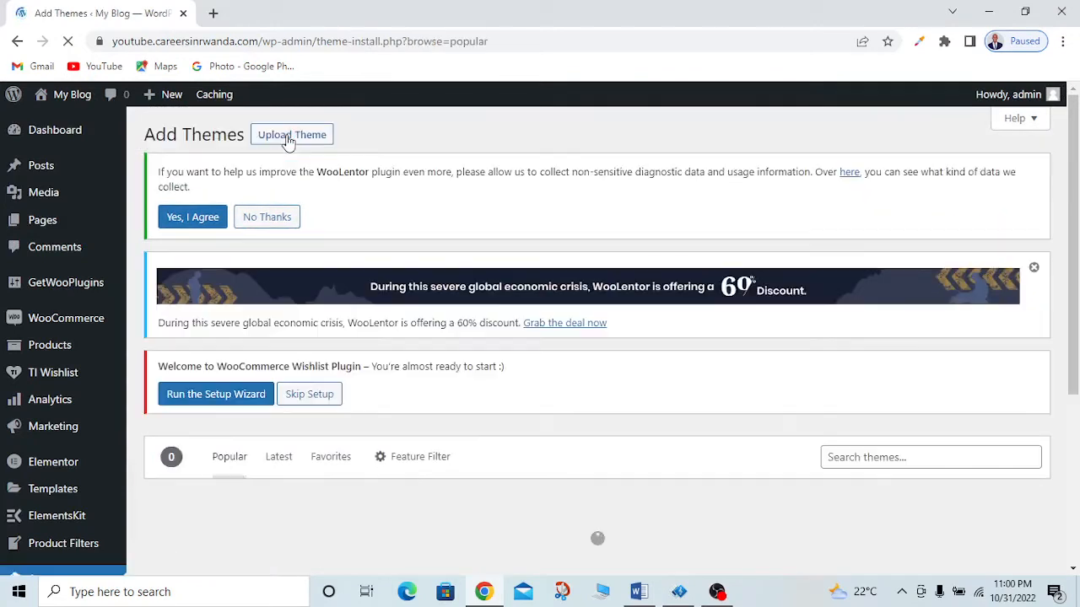
{"action": "left_click", "coordinate": [895, 458]}
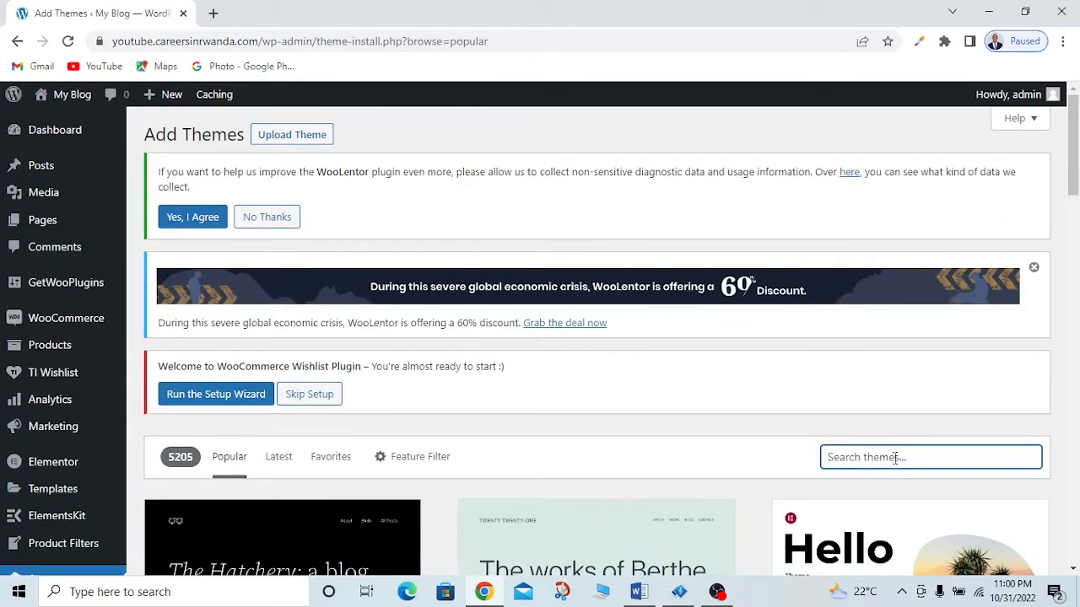
{"action": "type", "text": "astra"}
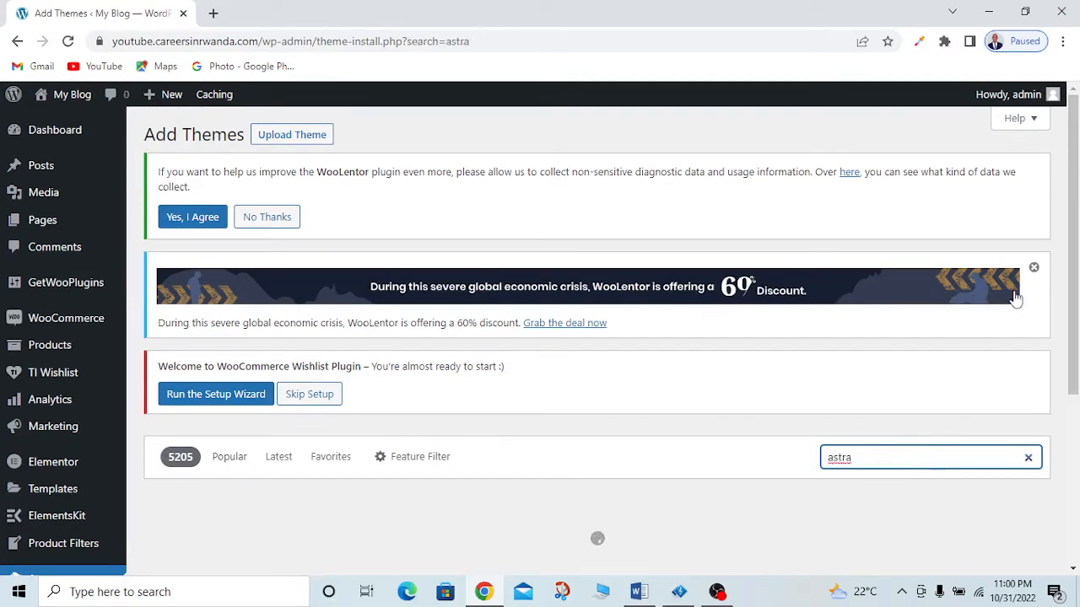
{"action": "scroll", "coordinate": [513, 523], "scroll_direction": "down", "scroll_amount": 3}
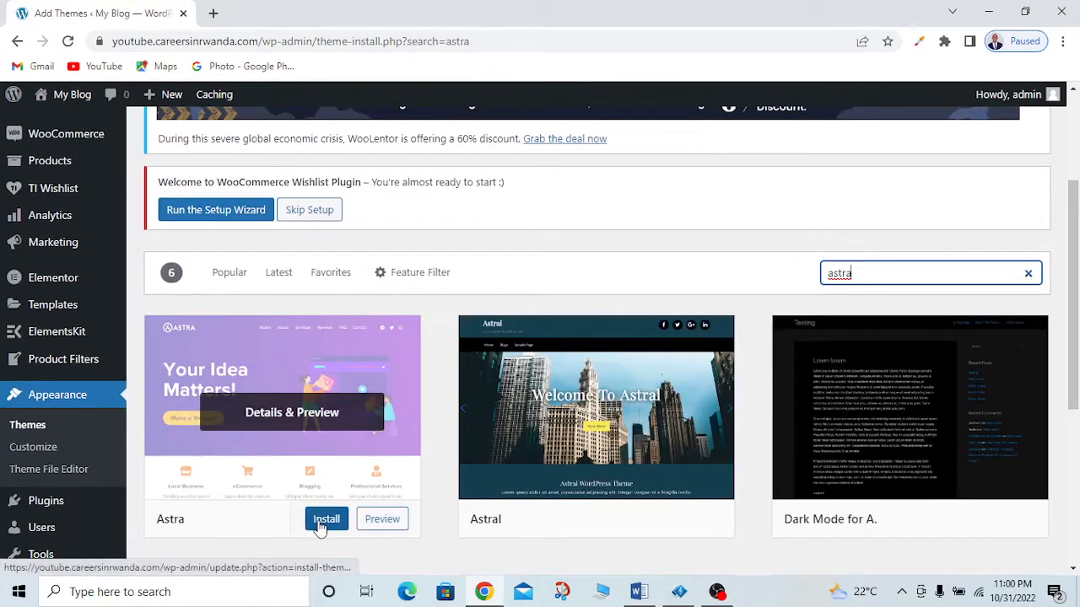
{"action": "left_click", "coordinate": [322, 524]}
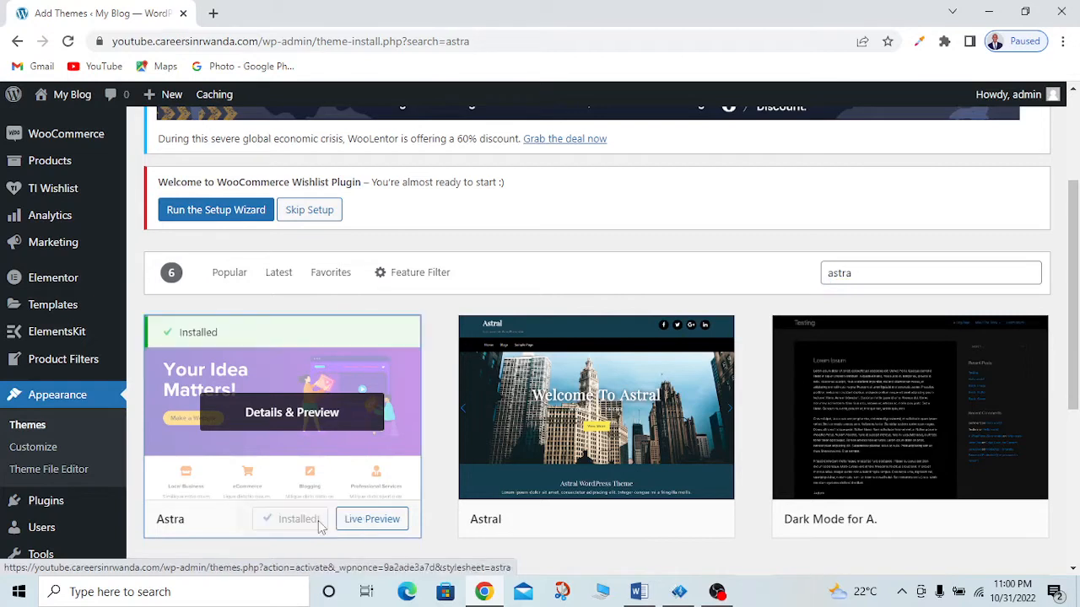
{"action": "left_click", "coordinate": [301, 521]}
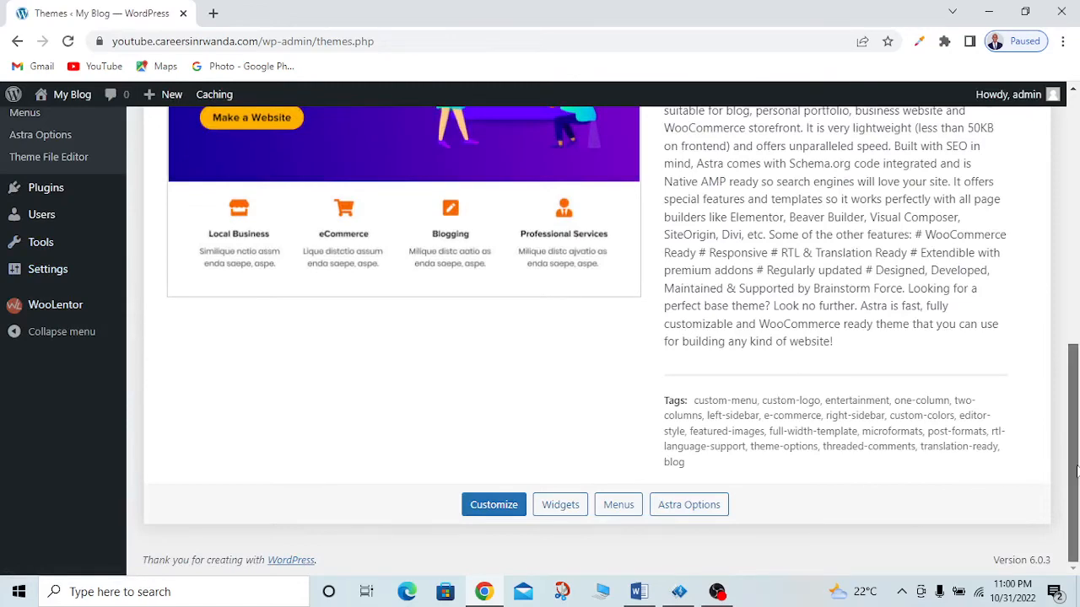
{"action": "left_click_drag", "start_coordinate": [1074, 473], "coordinate": [1076, 350]}
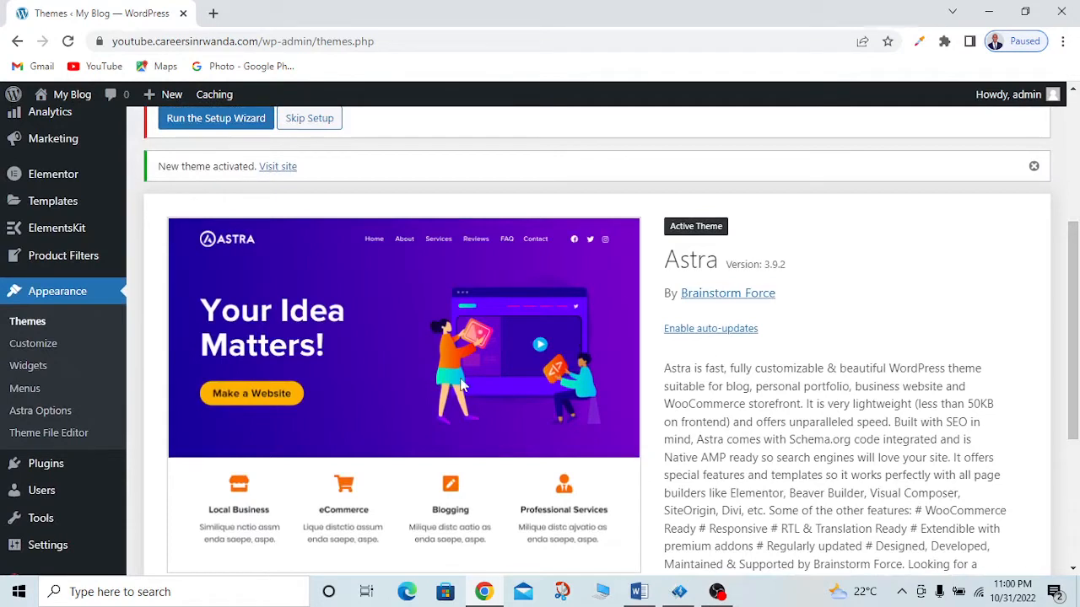
{"action": "left_click", "coordinate": [42, 329]}
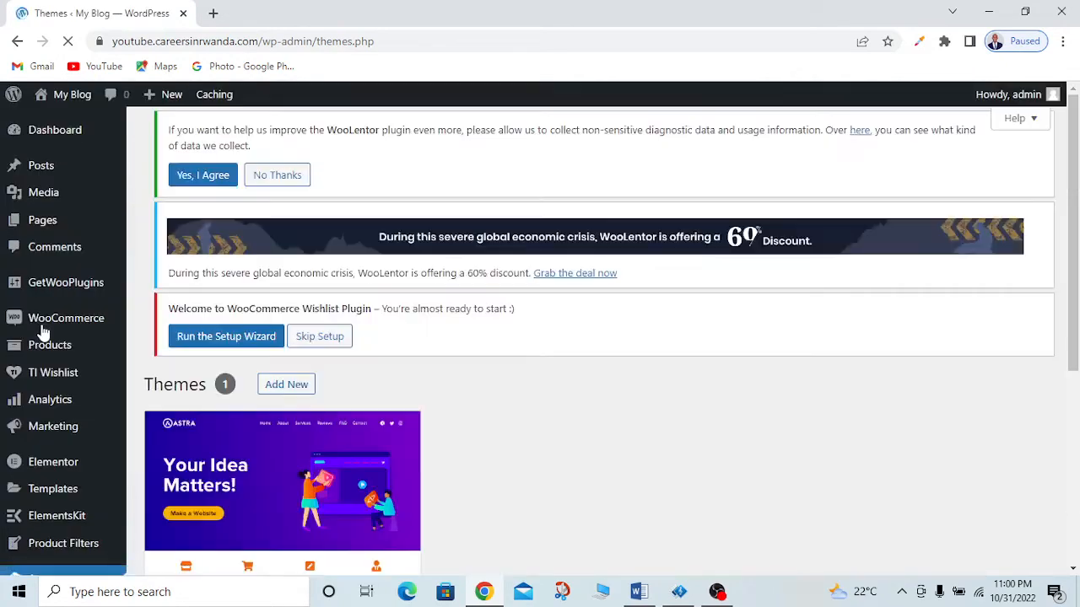
{"action": "scroll", "coordinate": [44, 334], "scroll_direction": "down", "scroll_amount": 6}
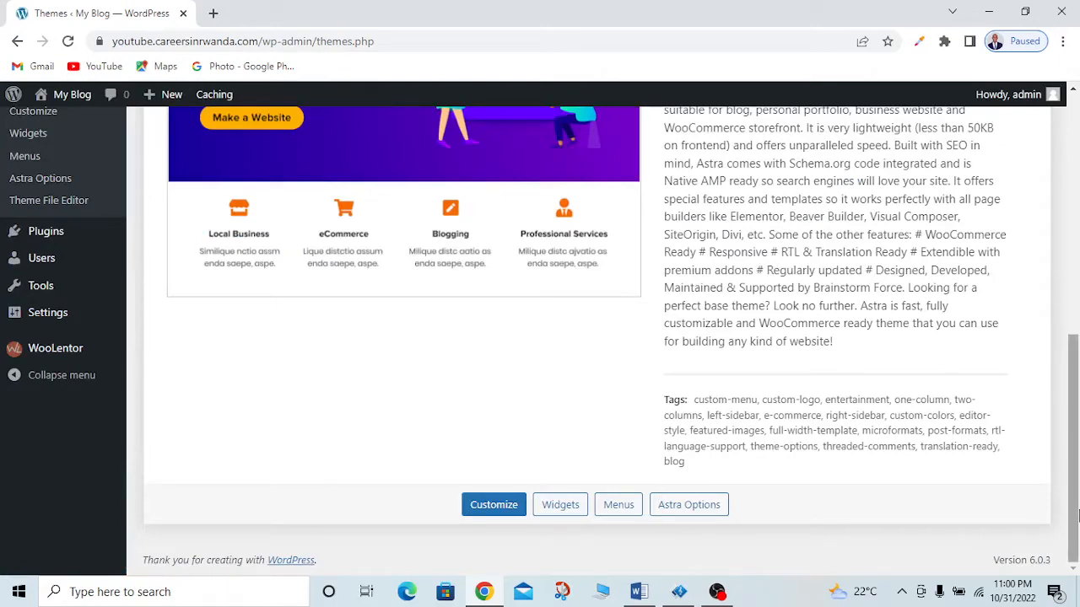
{"action": "left_click_drag", "start_coordinate": [1078, 512], "coordinate": [959, 305]}
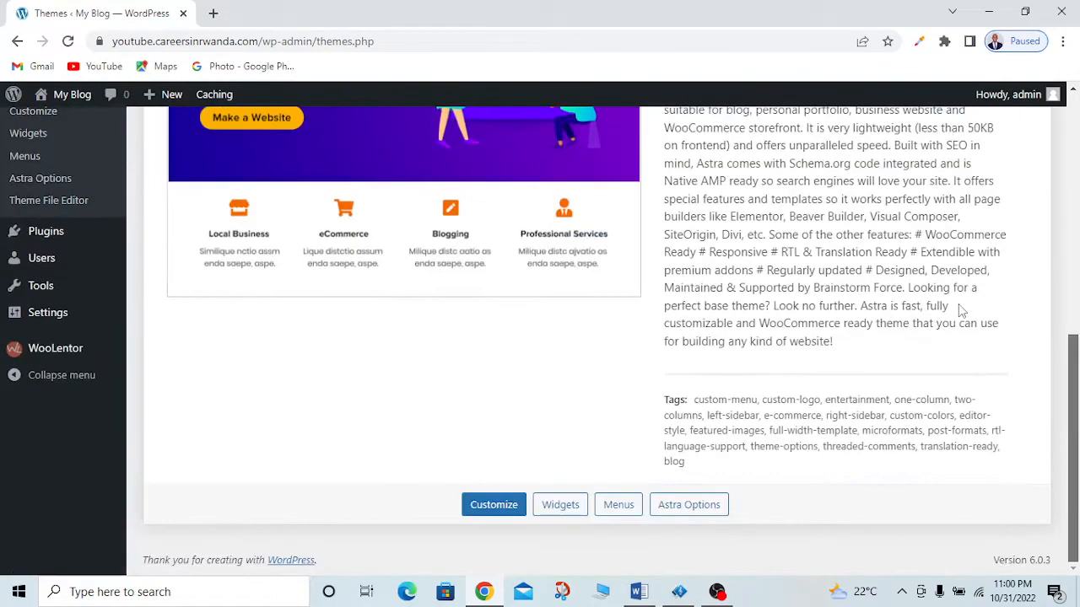
{"action": "left_click_drag", "start_coordinate": [1078, 437], "coordinate": [1078, 194]}
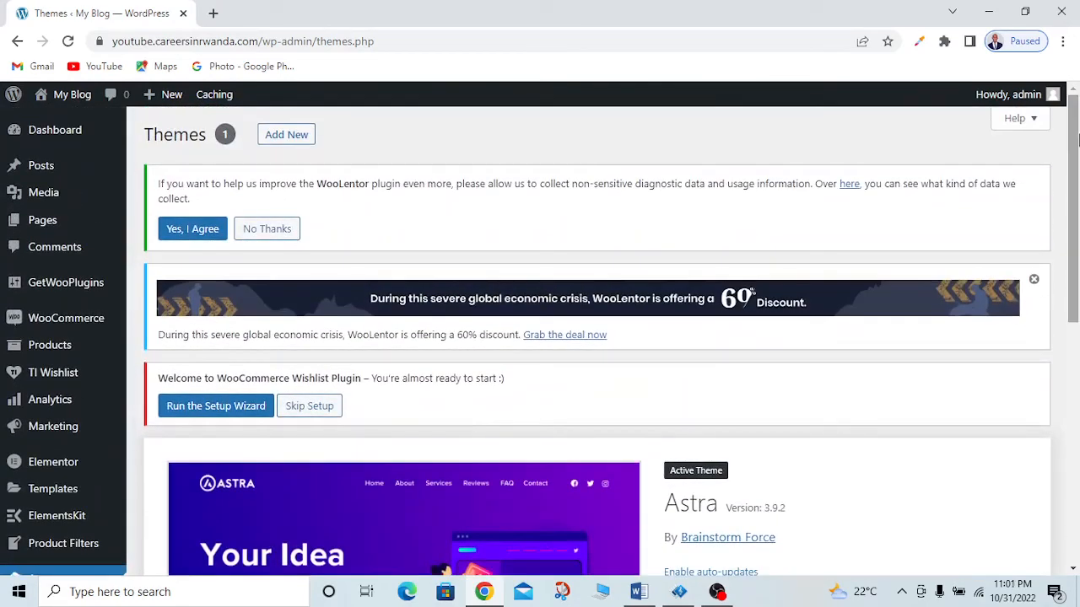
{"action": "mouse_move", "coordinate": [57, 228]}
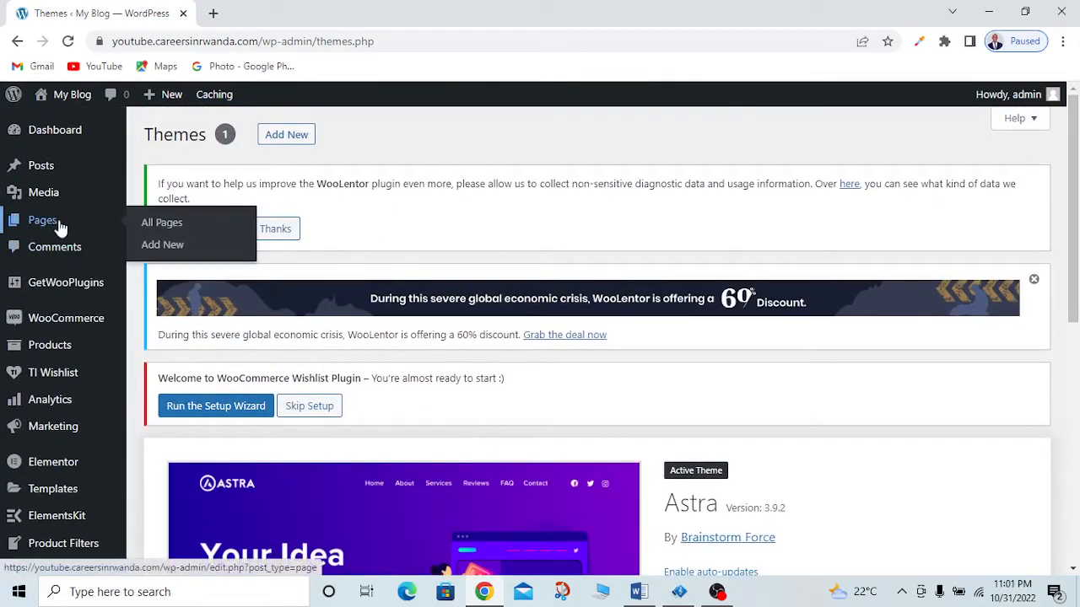
Create a new page titled 'Home' with Full Width / Stretched layout and No Sidebar.
{"action": "left_click", "coordinate": [169, 243]}
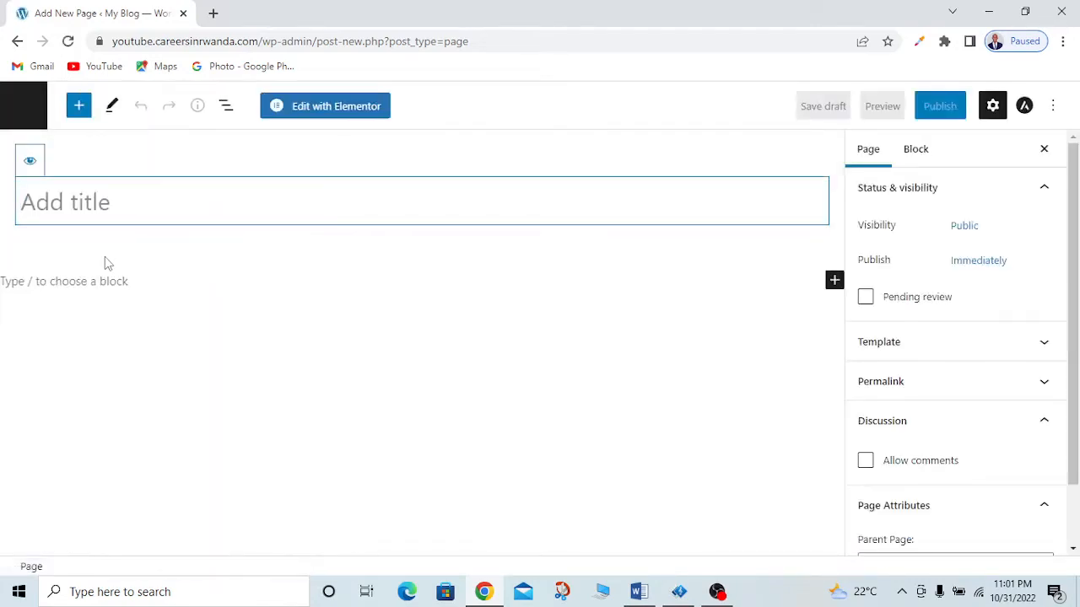
{"action": "type", "text": "Home"}
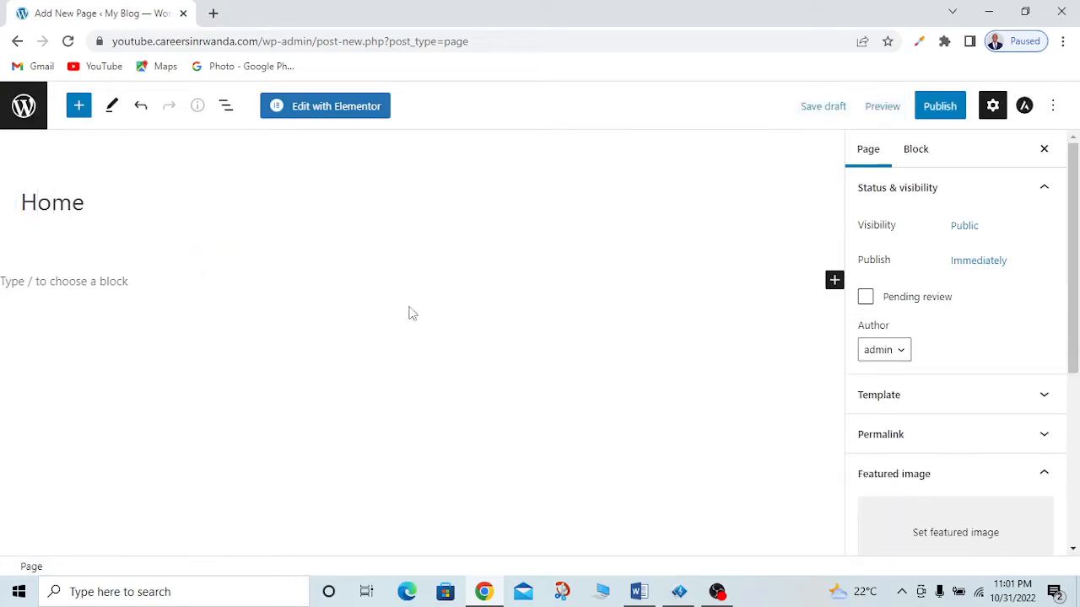
{"action": "left_click", "coordinate": [1023, 107]}
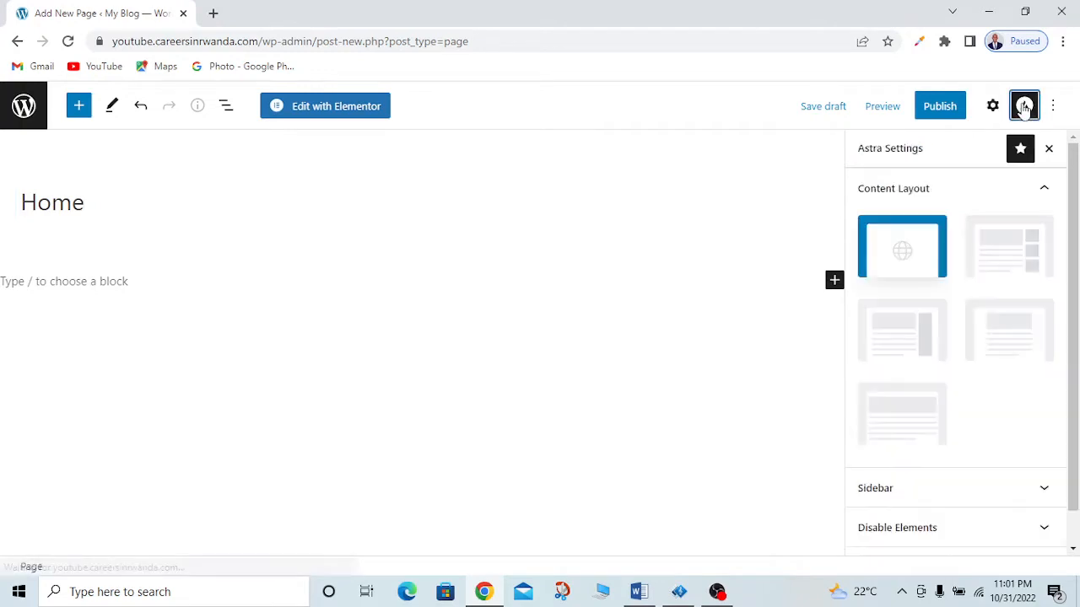
{"action": "left_click", "coordinate": [917, 429]}
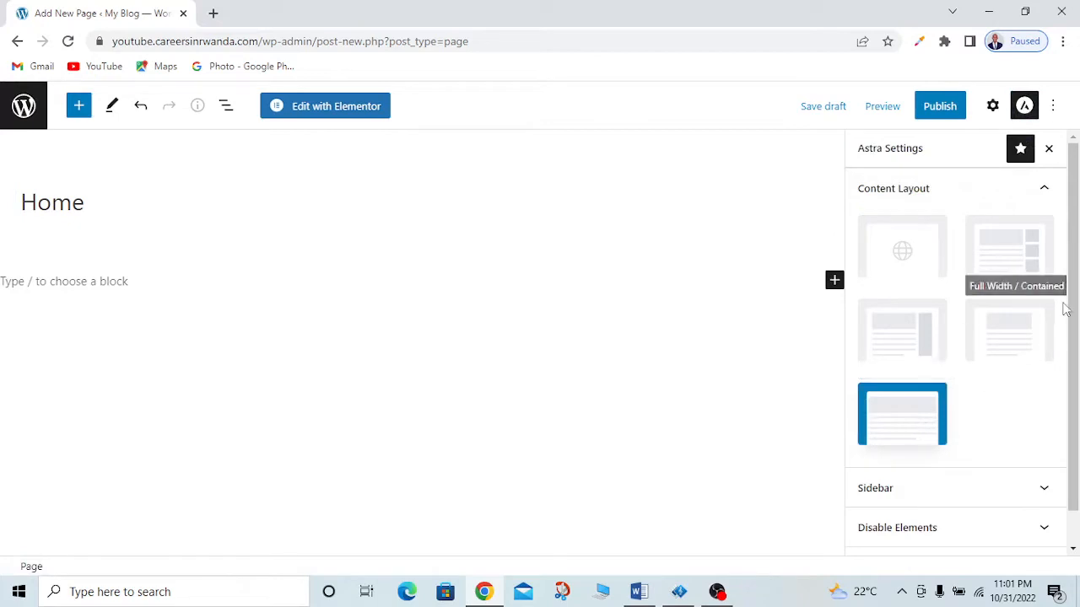
{"action": "scroll", "coordinate": [1046, 320], "scroll_direction": "down", "scroll_amount": 1}
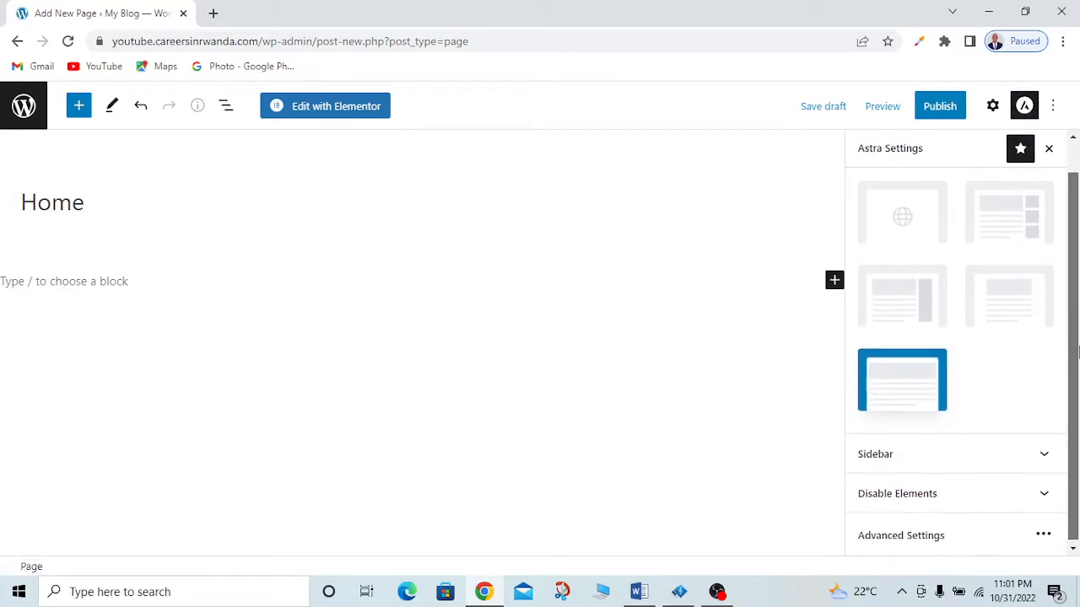
{"action": "left_click", "coordinate": [998, 455]}
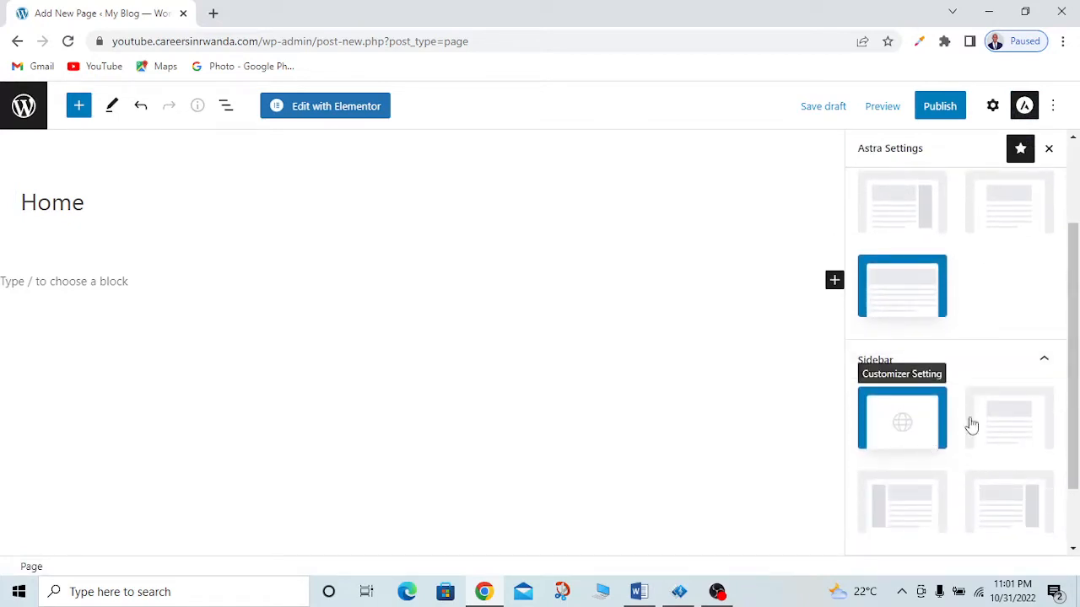
{"action": "left_click", "coordinate": [997, 432]}
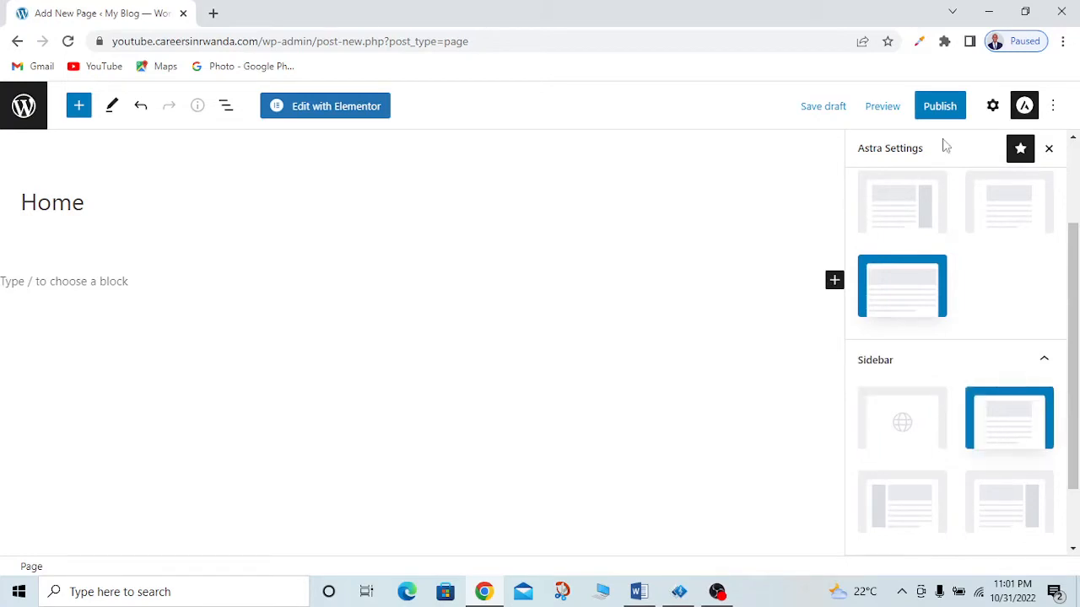
Publish the Home page and return to the Pages list.
{"action": "left_click", "coordinate": [940, 108]}
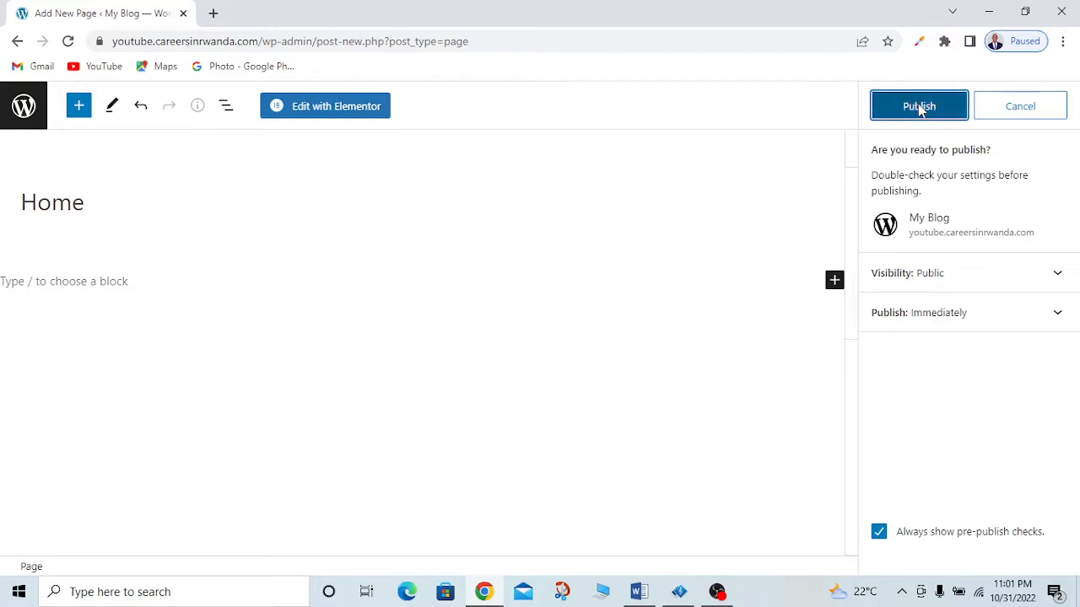
{"action": "left_click", "coordinate": [920, 107]}
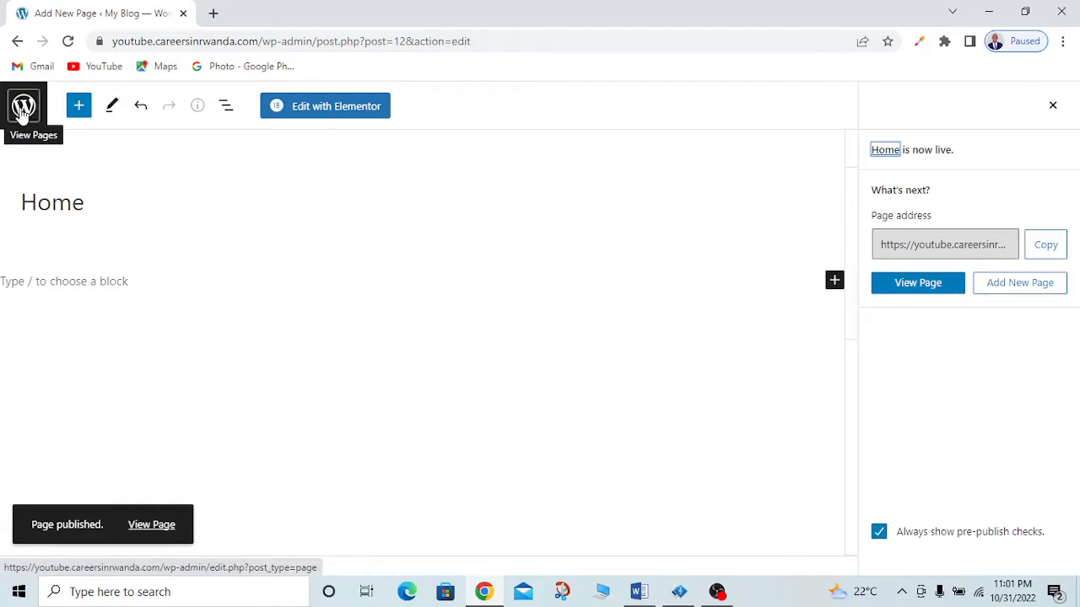
{"action": "left_click", "coordinate": [22, 109]}
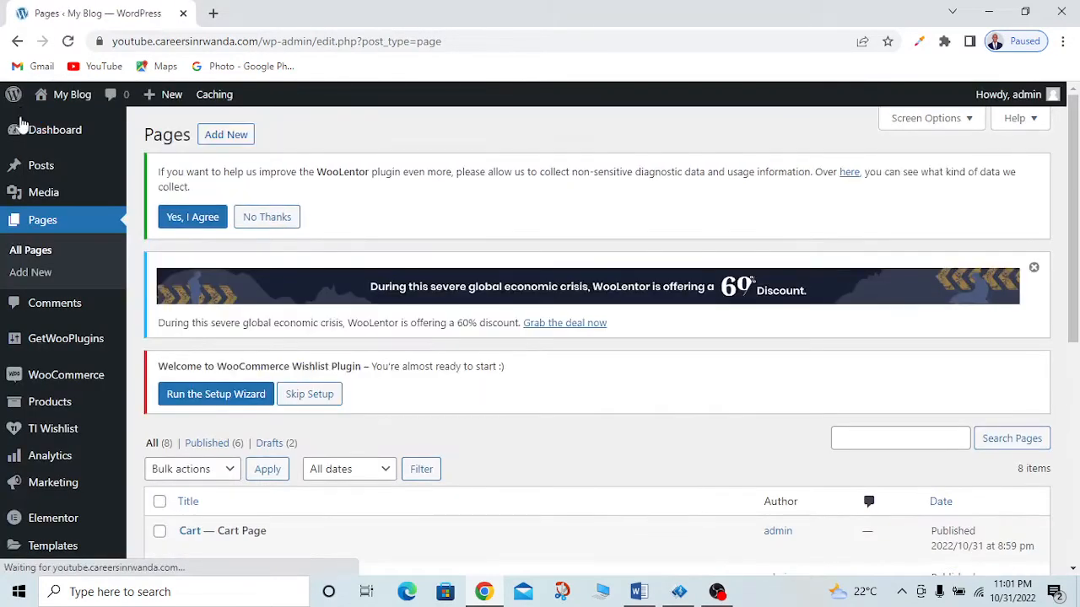
Create a new page titled 'Contact us' with Full Width / Stretched layout and No Sidebar.
{"action": "left_click", "coordinate": [37, 270]}
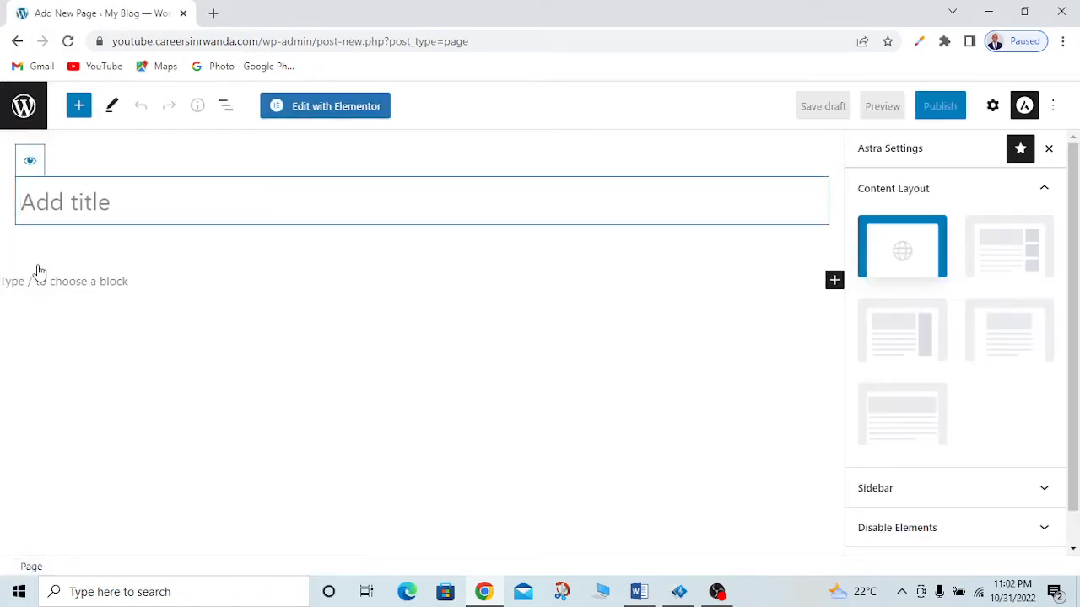
{"action": "type", "text": "Cont"}
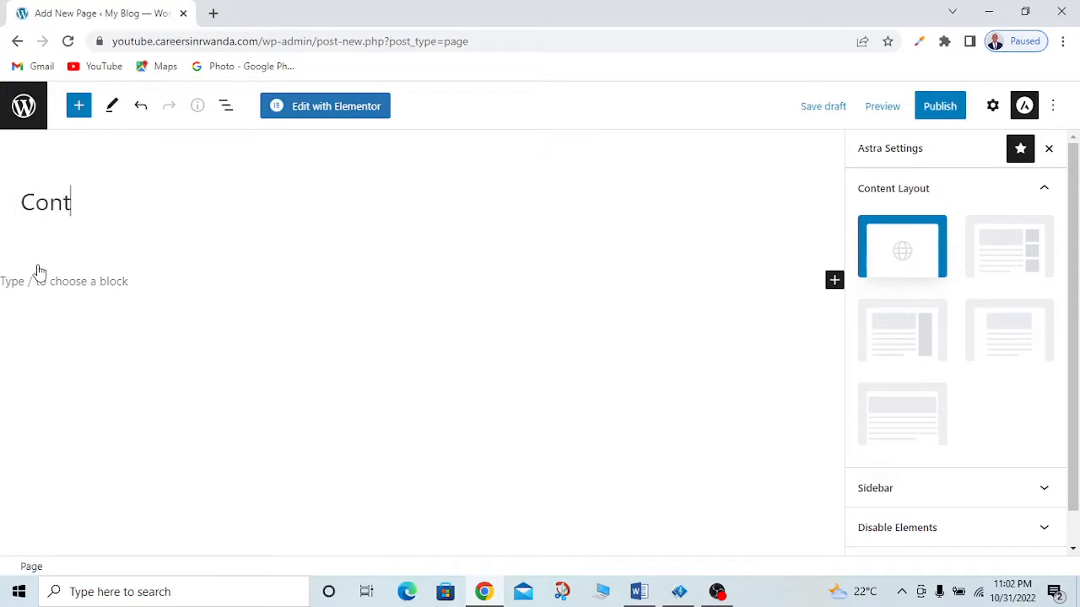
{"action": "type", "text": "act us"}
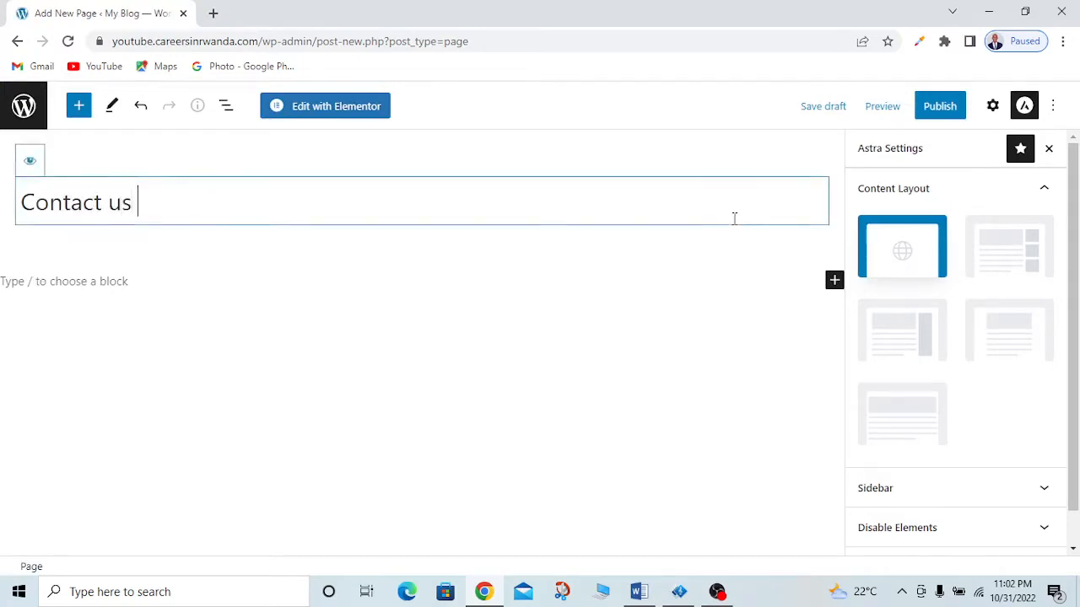
{"action": "left_click", "coordinate": [1024, 106]}
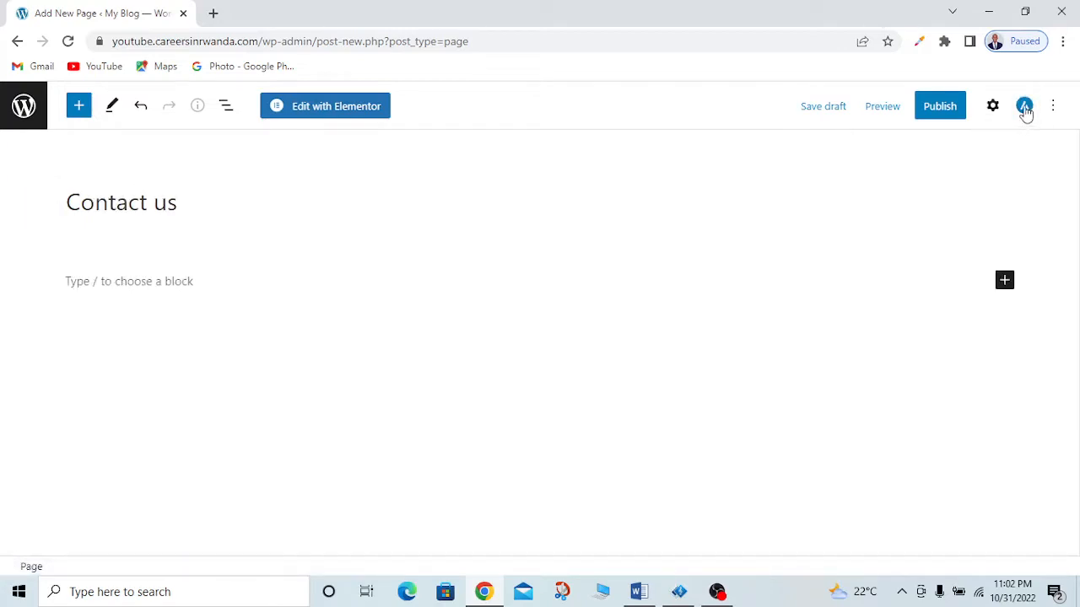
{"action": "left_click", "coordinate": [1024, 106]}
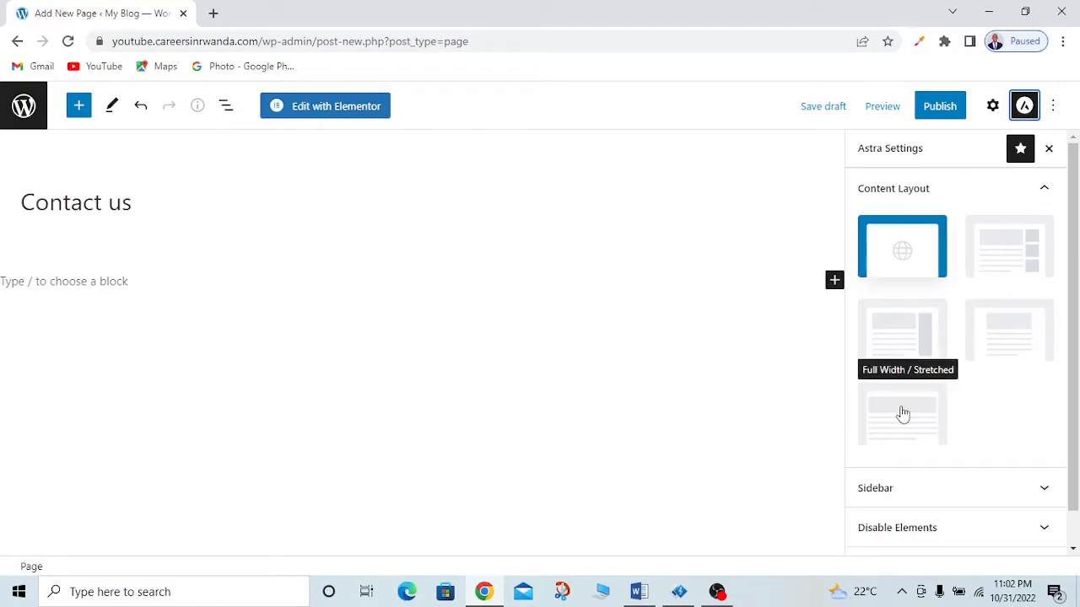
{"action": "left_click", "coordinate": [903, 414]}
{"action": "left_click", "coordinate": [930, 487]}
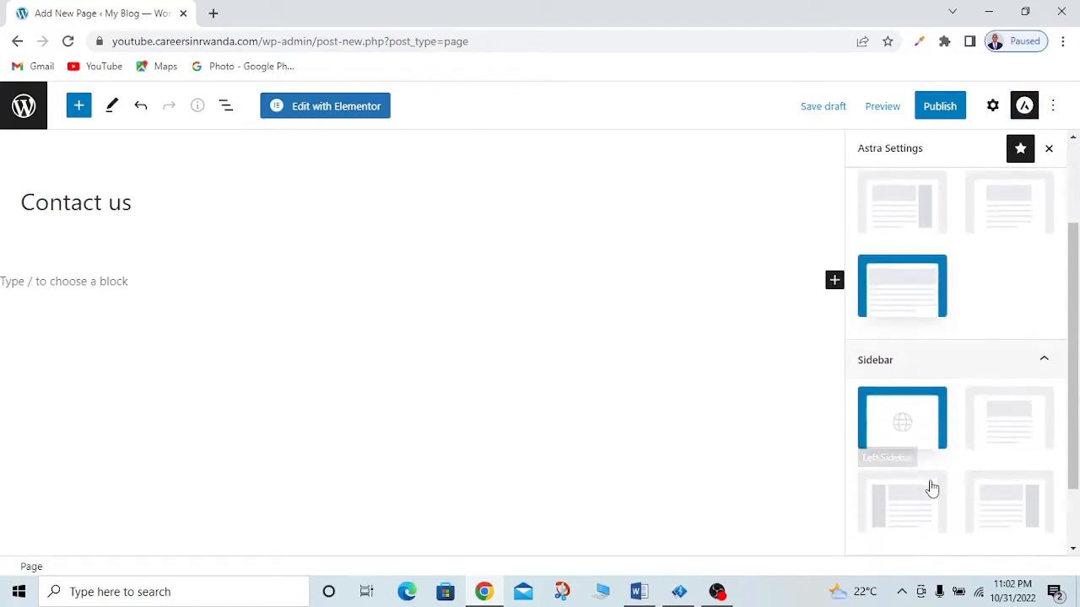
{"action": "left_click", "coordinate": [987, 423]}
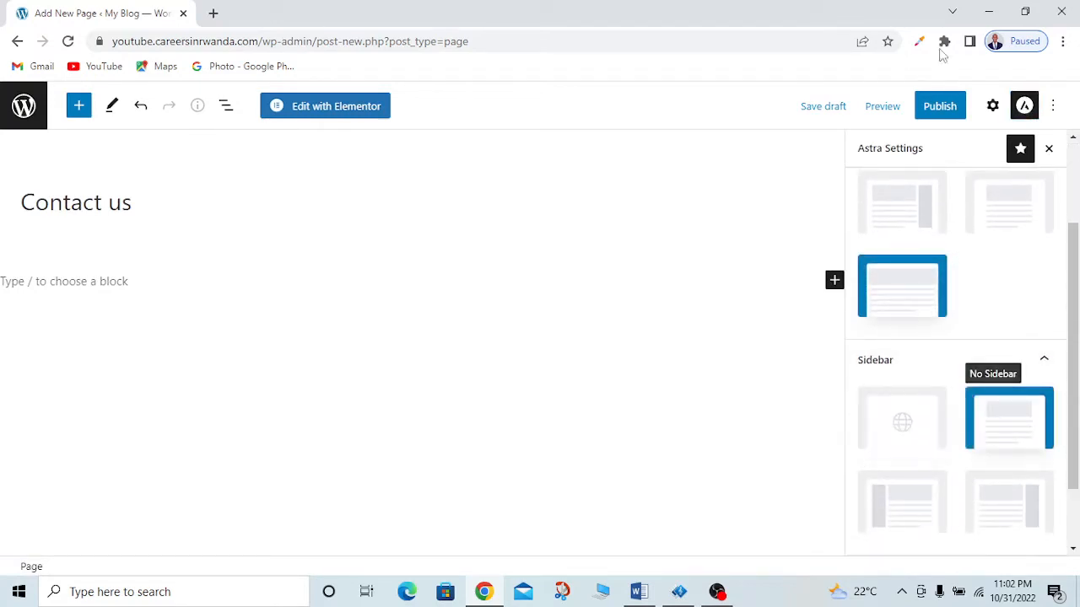
Publish the Contact us page and return to the Pages list.
{"action": "left_click", "coordinate": [938, 106]}
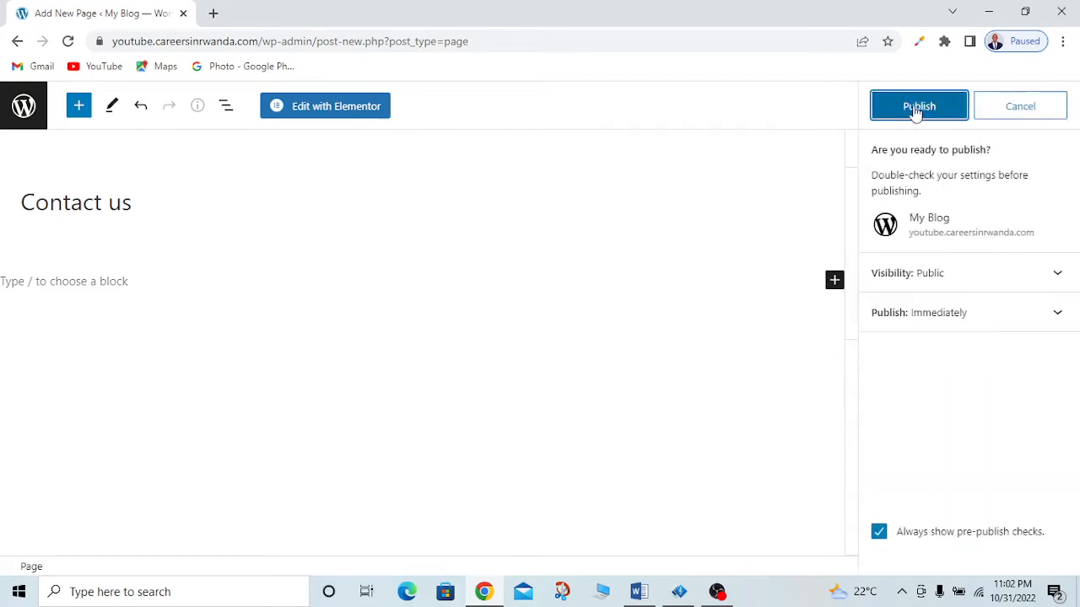
{"action": "left_click", "coordinate": [936, 106]}
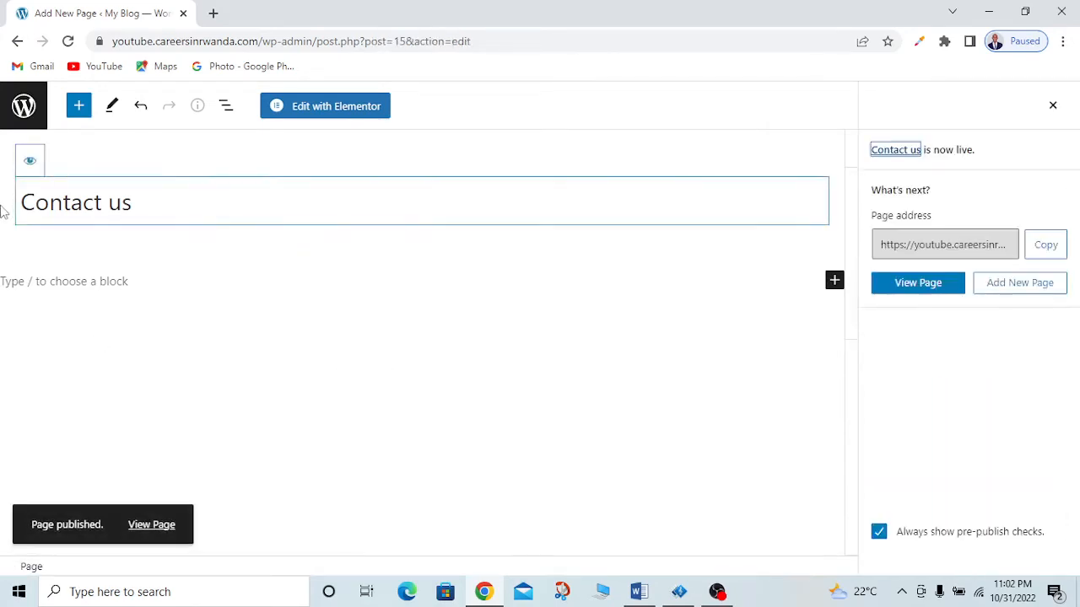
{"action": "left_click", "coordinate": [23, 108]}
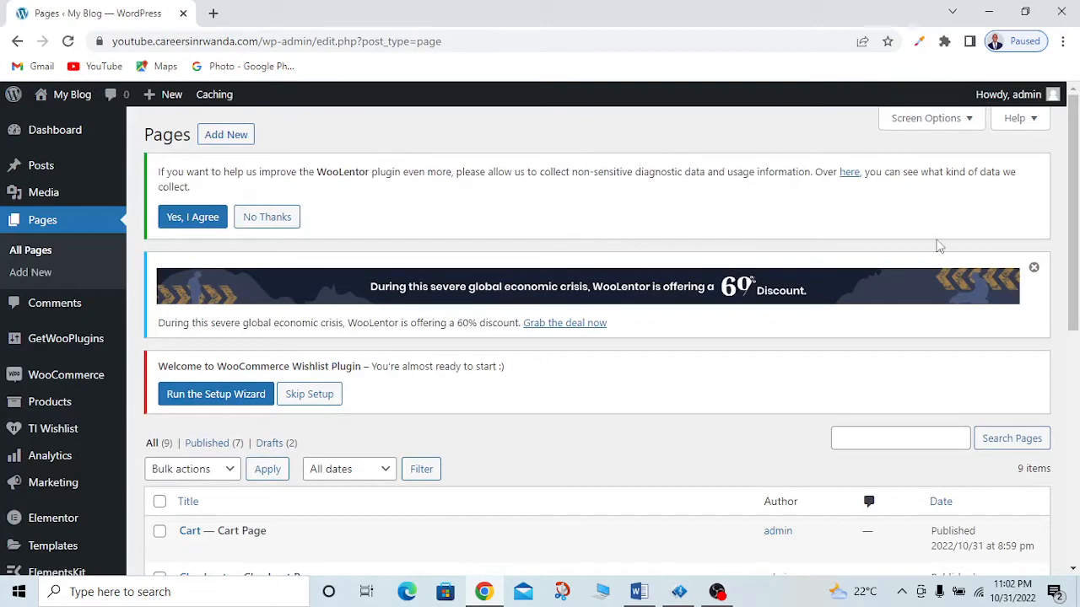
{"action": "left_click_drag", "start_coordinate": [1071, 228], "coordinate": [1076, 426]}
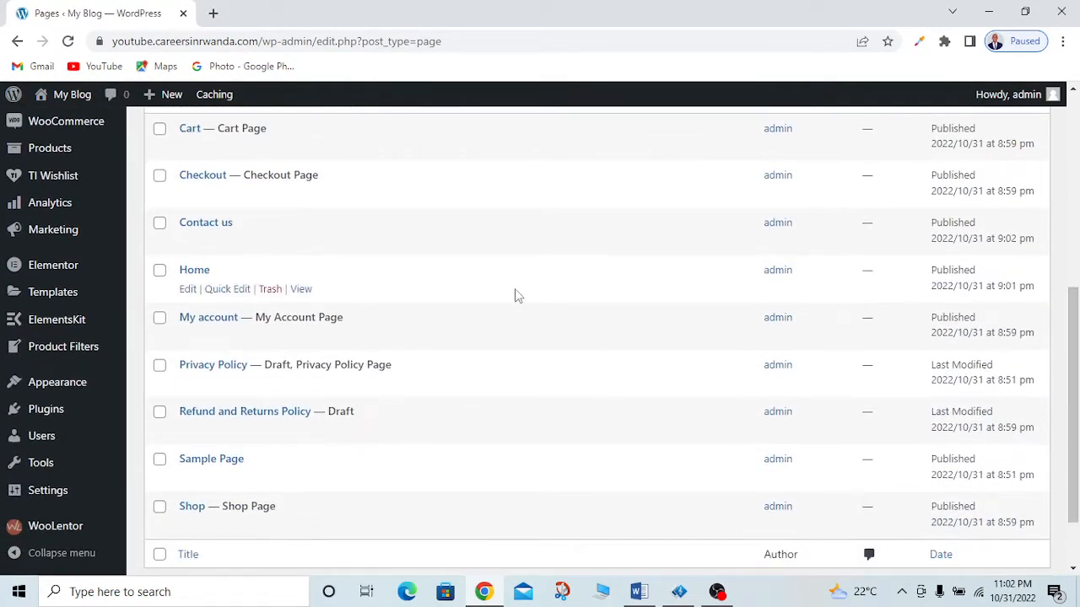
{"action": "mouse_move", "coordinate": [83, 137]}
{"action": "mouse_move", "coordinate": [72, 156]}
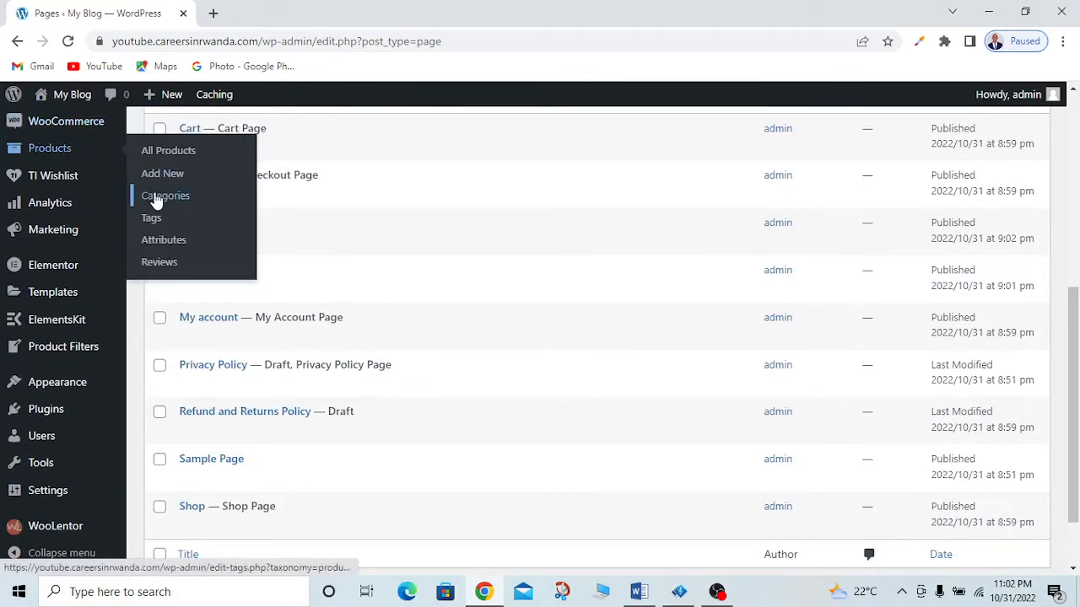
Go to Products > Categories and open the Uncategorized category for editing.
{"action": "left_click", "coordinate": [156, 201]}
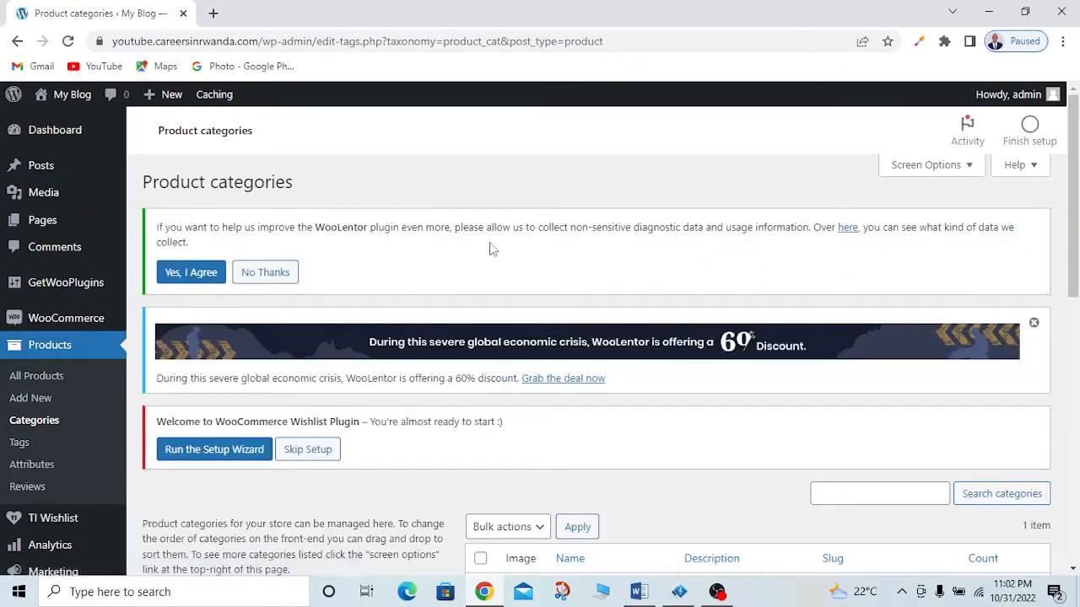
{"action": "left_click_drag", "start_coordinate": [1077, 198], "coordinate": [1078, 307]}
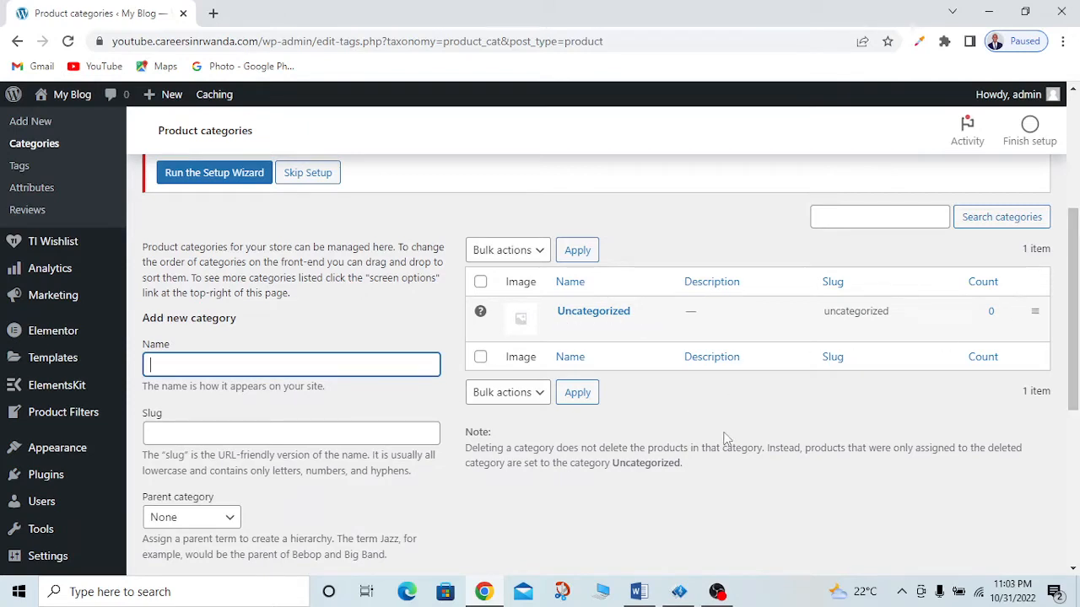
{"action": "mouse_move", "coordinate": [546, 332]}
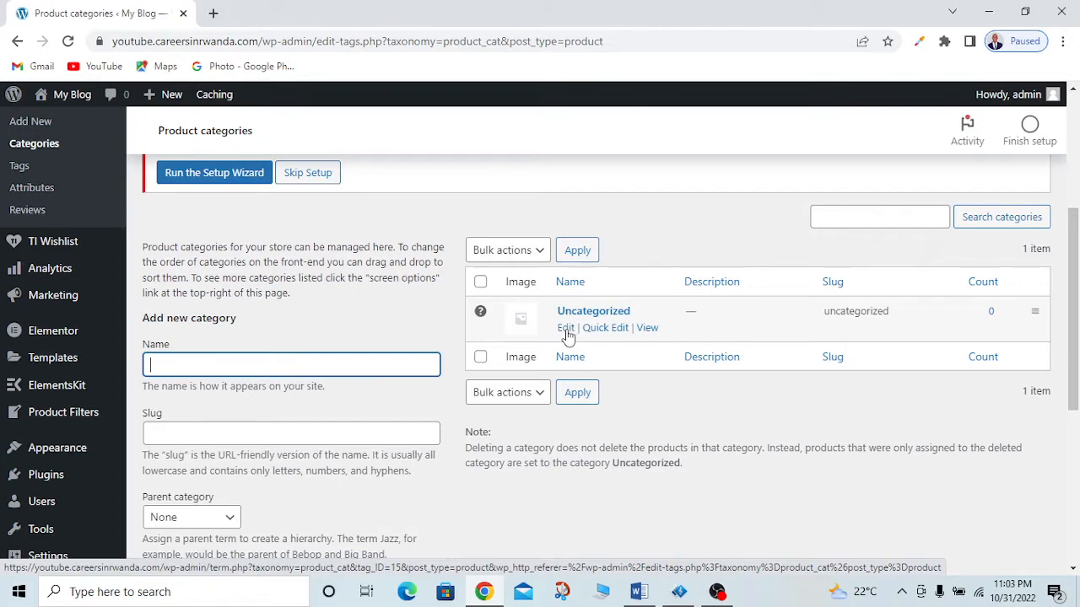
{"action": "right_click", "coordinate": [567, 332]}
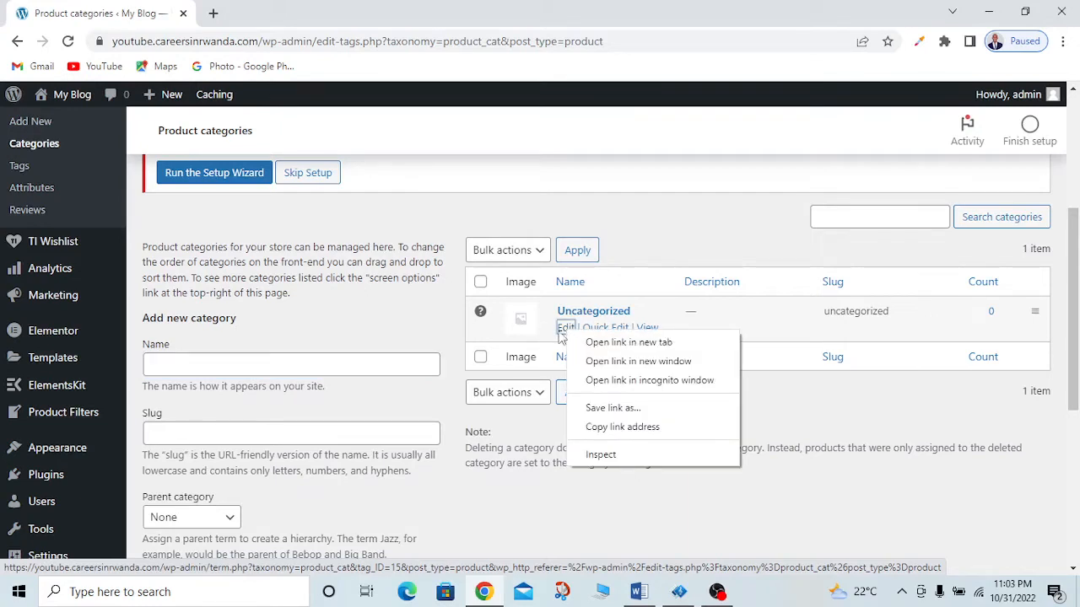
{"action": "left_click", "coordinate": [560, 337]}
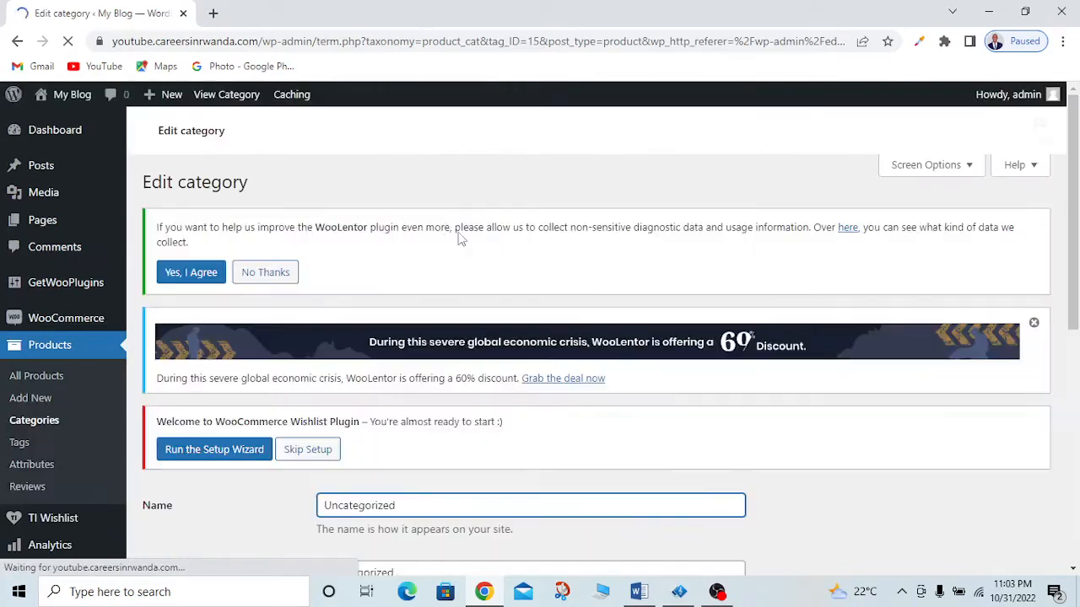
Rename the Uncategorized category to 'Others' with slug 'Others' and update it.
{"action": "left_click", "coordinate": [431, 509]}
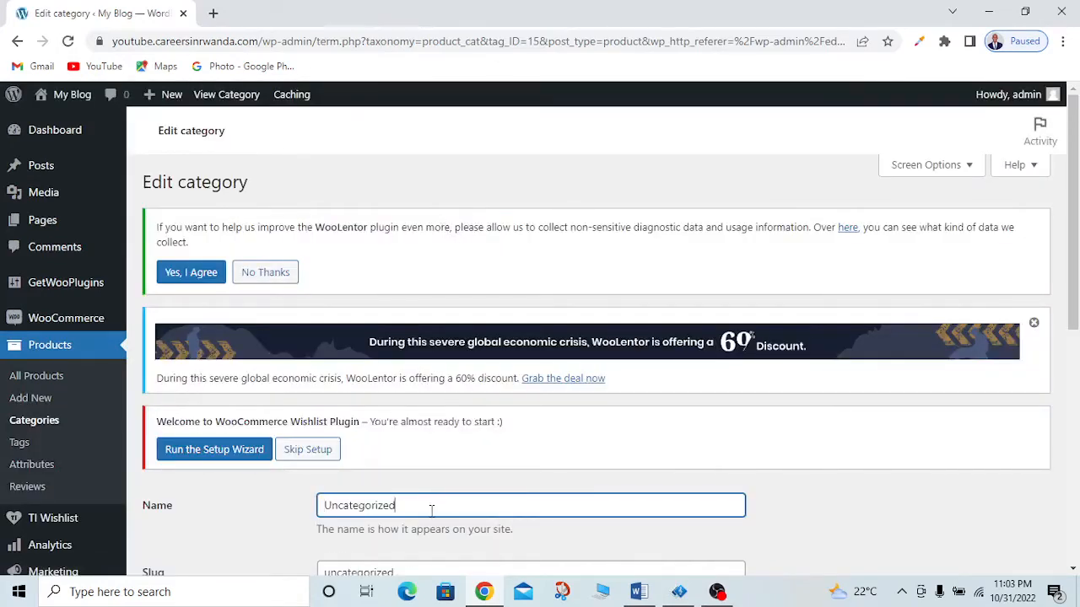
{"action": "key", "text": "BackSpace"}
{"action": "key", "text": "BackSpace"}
{"action": "key", "text": "BackSpace"}
{"action": "key", "text": "BackSpace"}
{"action": "key", "text": "BackSpace"}
{"action": "key", "text": "BackSpace"}
{"action": "key", "text": "BackSpace"}
{"action": "key", "text": "BackSpace"}
{"action": "key", "text": "BackSpace"}
{"action": "key", "text": "BackSpace"}
{"action": "key", "text": "BackSpace"}
{"action": "key", "text": "BackSpace"}
{"action": "key", "text": "BackSpace"}
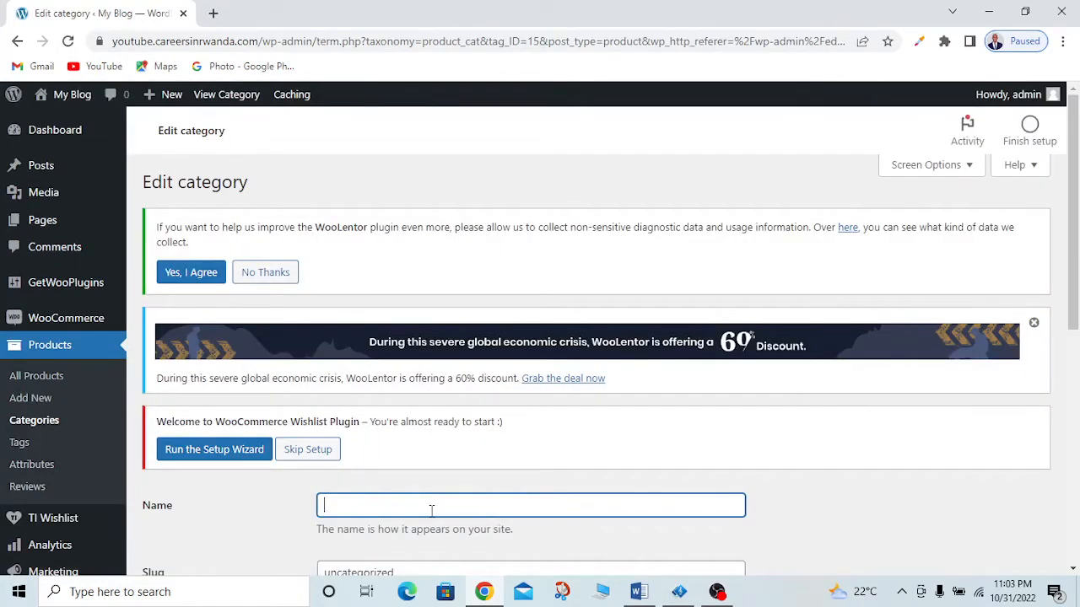
{"action": "type", "text": "Others"}
{"action": "left_click_drag", "start_coordinate": [1075, 285], "coordinate": [1077, 422]}
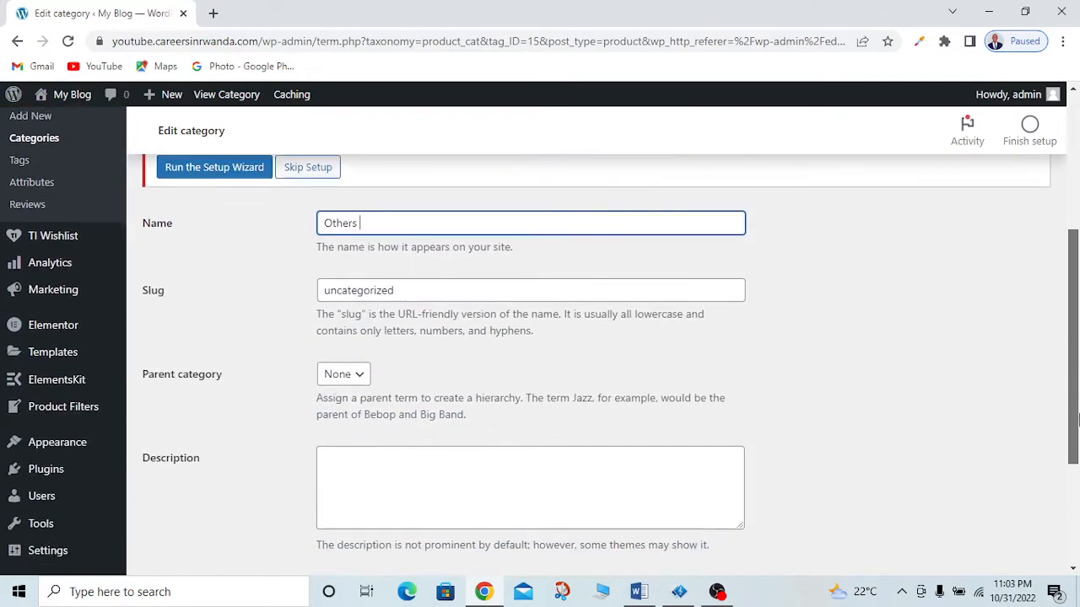
{"action": "left_click", "coordinate": [410, 292]}
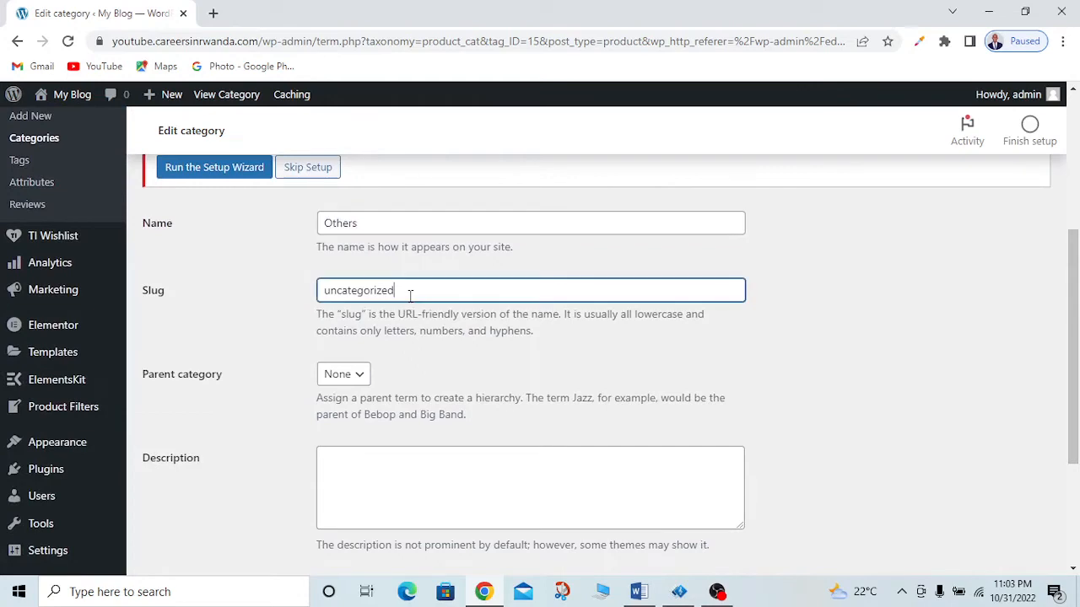
{"action": "key", "text": "BackSpace"}
{"action": "key", "text": "BackSpace"}
{"action": "key", "text": "BackSpace"}
{"action": "key", "text": "BackSpace"}
{"action": "key", "text": "BackSpace"}
{"action": "key", "text": "BackSpace"}
{"action": "key", "text": "BackSpace"}
{"action": "key", "text": "BackSpace"}
{"action": "key", "text": "BackSpace"}
{"action": "key", "text": "BackSpace"}
{"action": "key", "text": "BackSpace"}
{"action": "key", "text": "BackSpace"}
{"action": "key", "text": "BackSpace"}
{"action": "type", "text": "Others"}
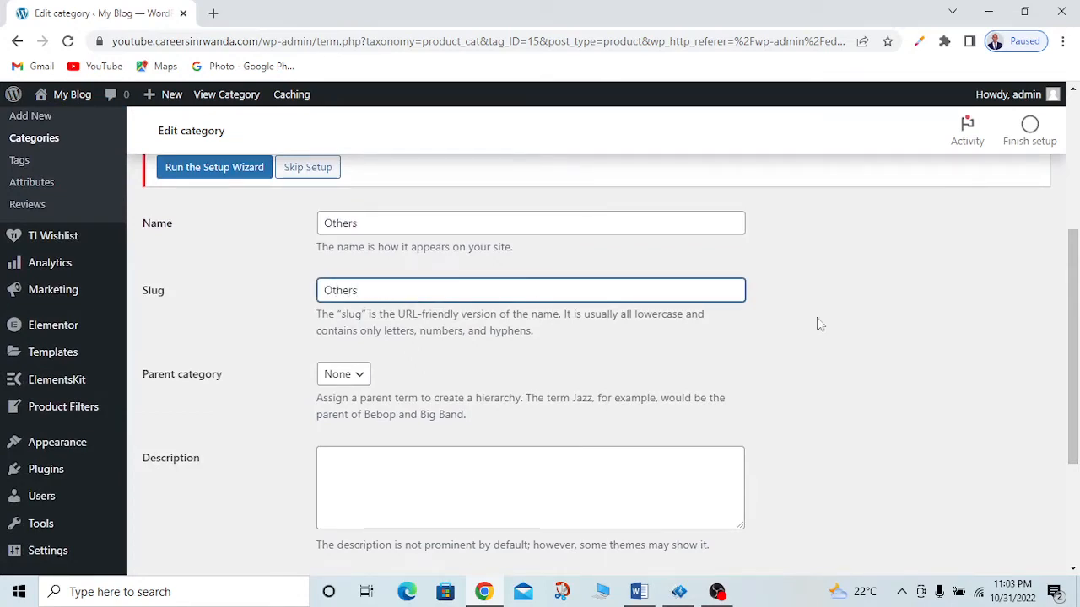
{"action": "scroll", "coordinate": [1073, 354], "scroll_direction": "down", "scroll_amount": 3}
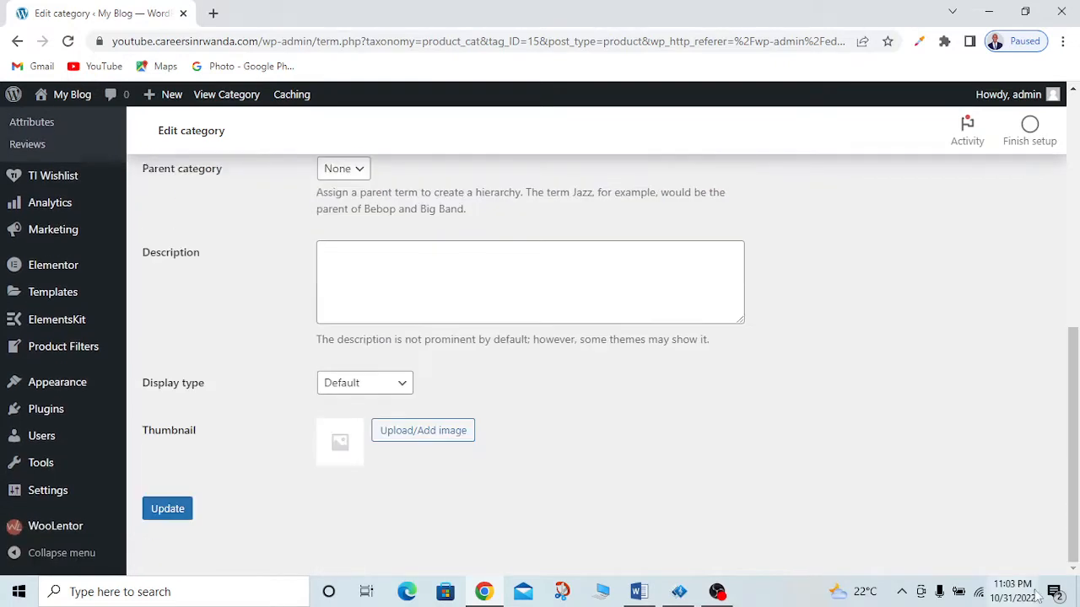
{"action": "left_click", "coordinate": [171, 510]}
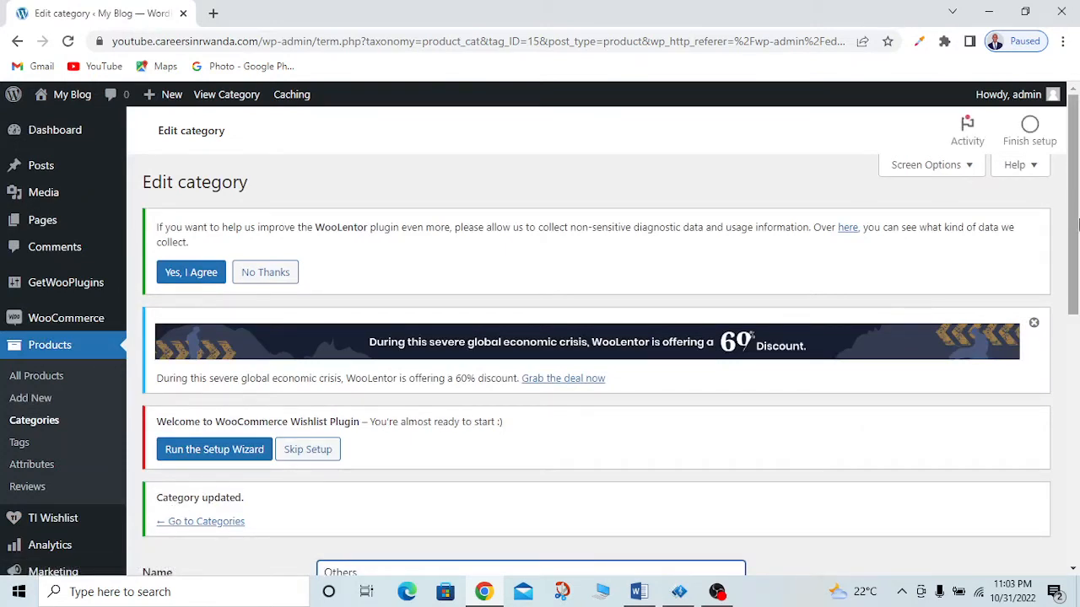
{"action": "left_click_drag", "start_coordinate": [1077, 222], "coordinate": [1077, 291]}
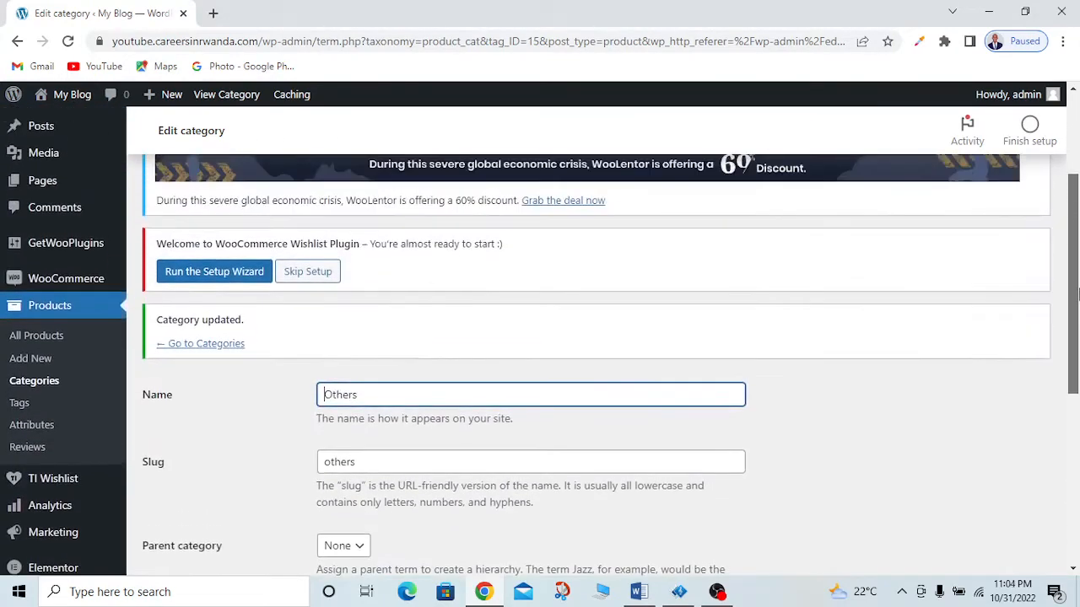
Add a new product category named Shoes.
{"action": "left_click", "coordinate": [35, 385]}
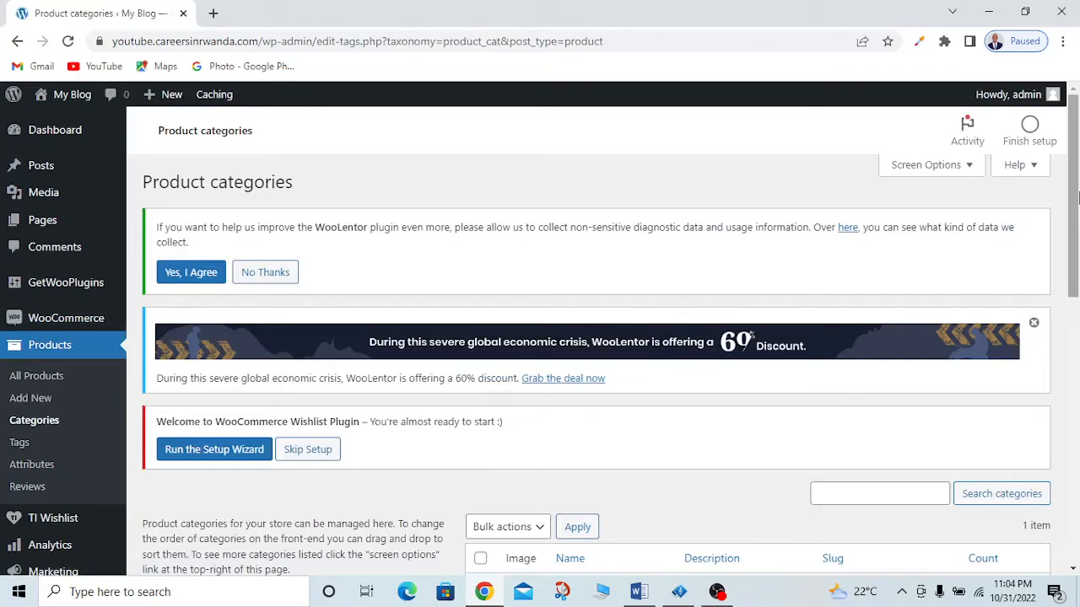
{"action": "left_click_drag", "start_coordinate": [1077, 219], "coordinate": [1077, 315]}
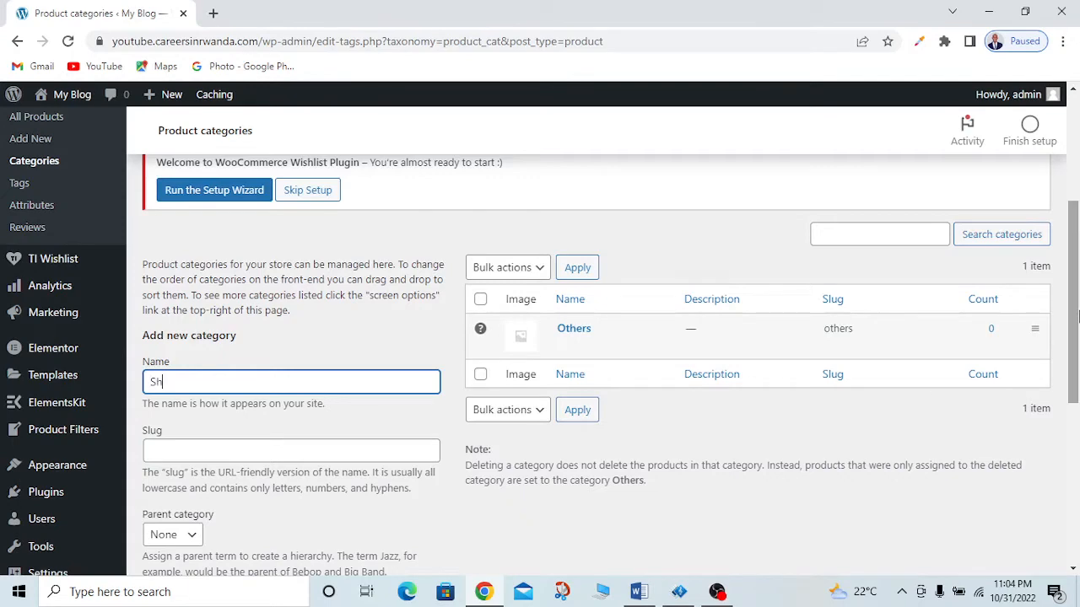
{"action": "type", "text": "oes"}
{"action": "left_click_drag", "start_coordinate": [1077, 291], "coordinate": [1077, 435]}
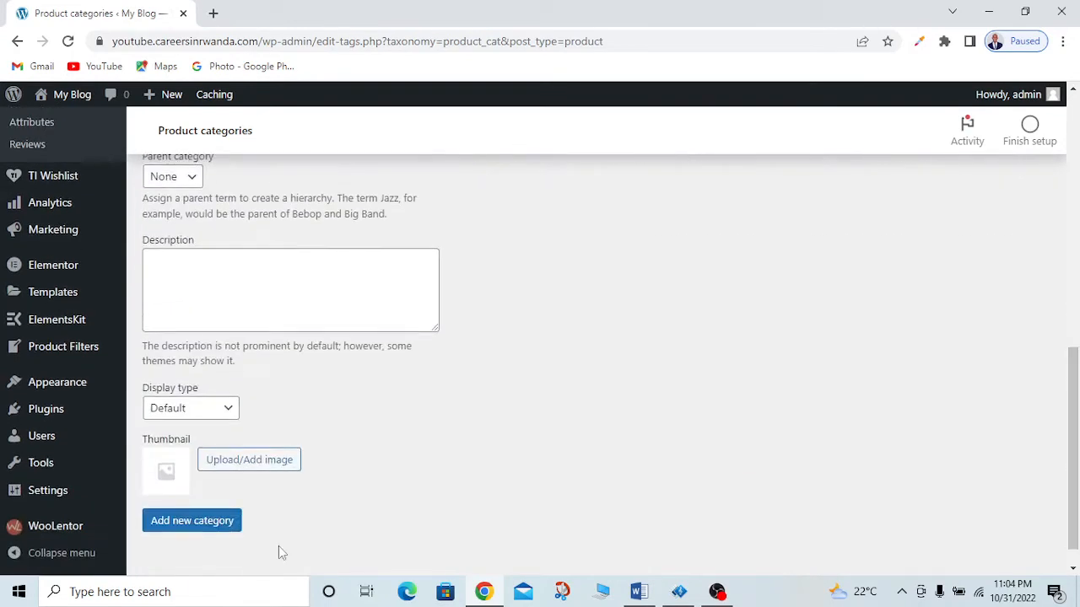
{"action": "left_click", "coordinate": [216, 520]}
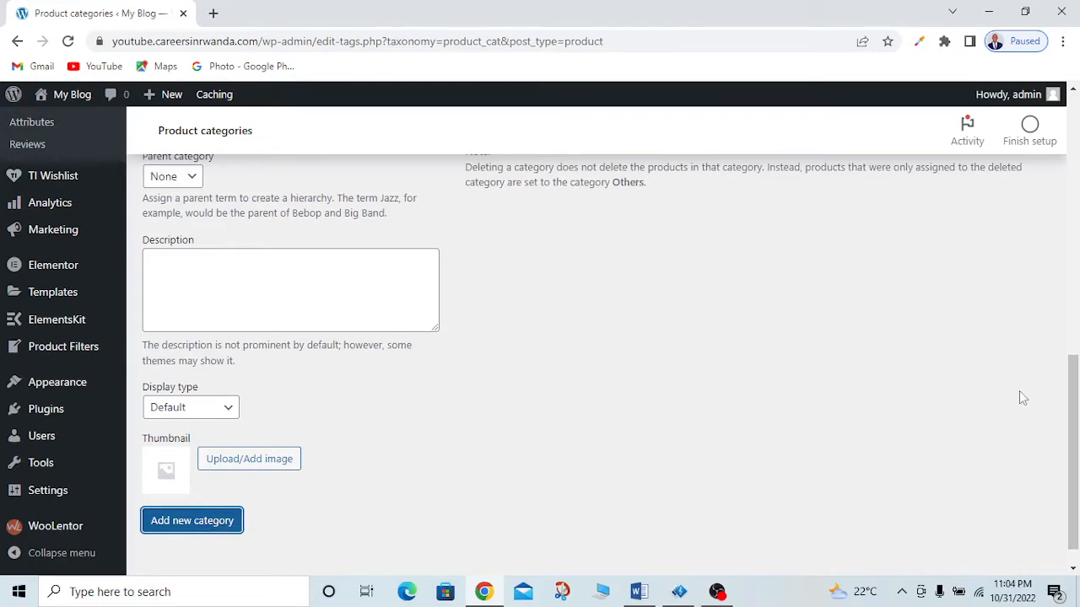
Add a new product category named Suit.
{"action": "left_click_drag", "start_coordinate": [1070, 422], "coordinate": [1074, 318]}
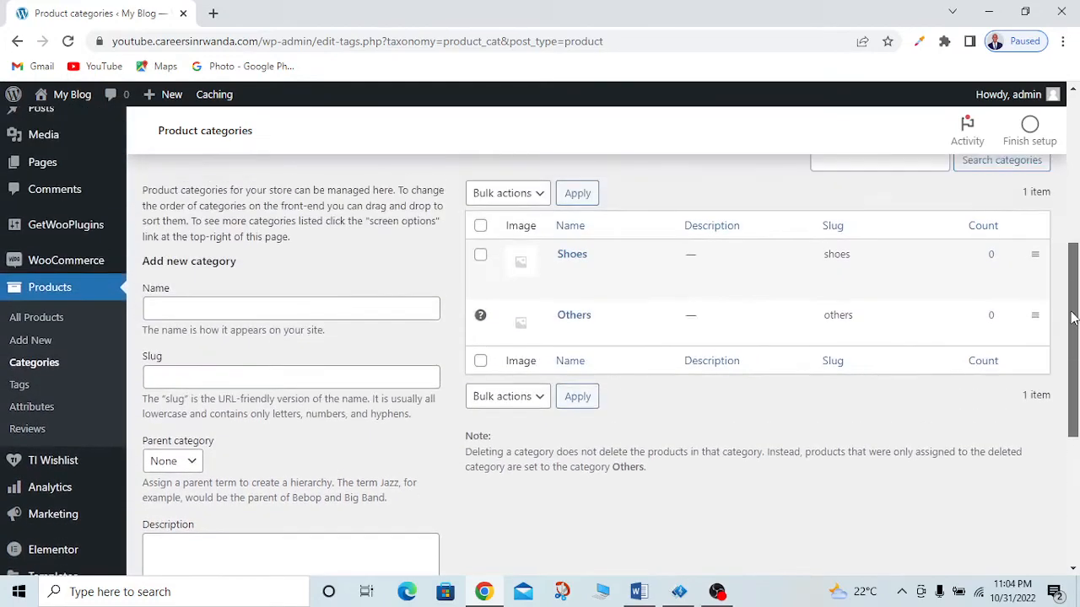
{"action": "left_click", "coordinate": [323, 309]}
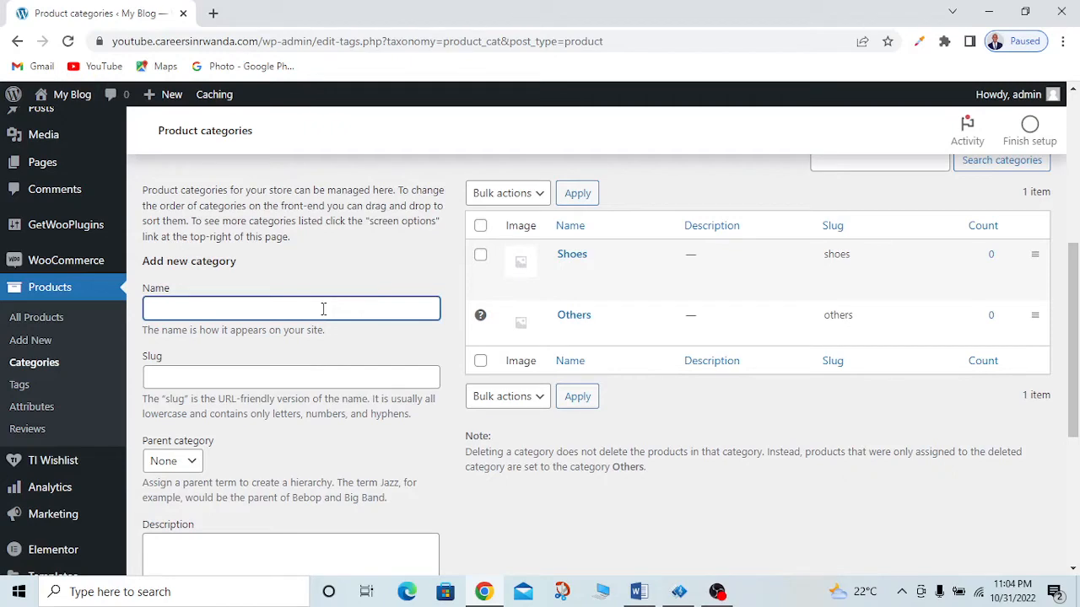
{"action": "type", "text": "Suit"}
{"action": "left_click_drag", "start_coordinate": [1077, 281], "coordinate": [1068, 441]}
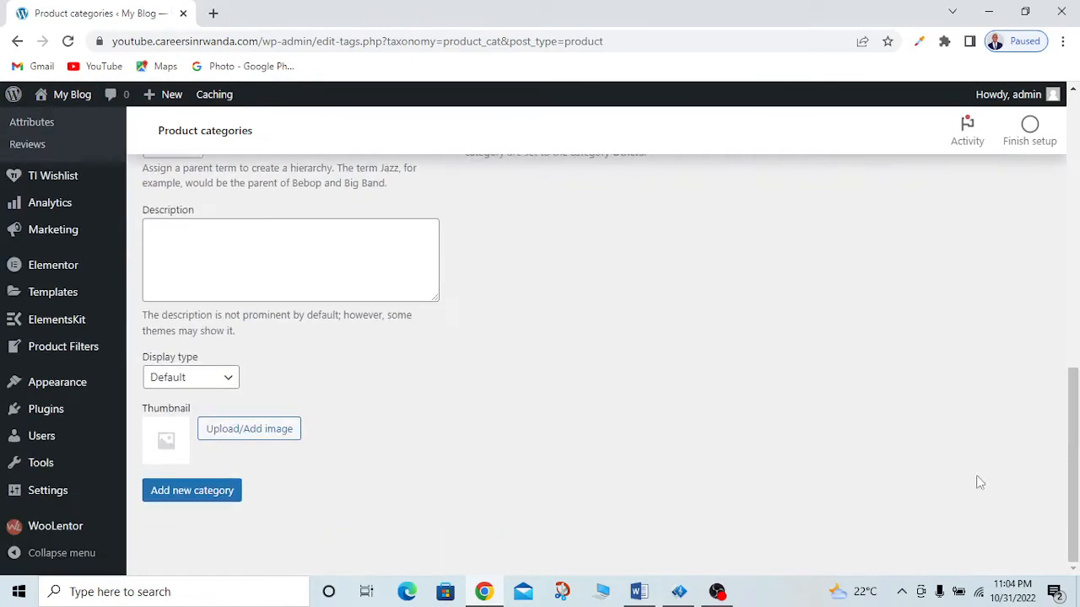
{"action": "left_click", "coordinate": [181, 493]}
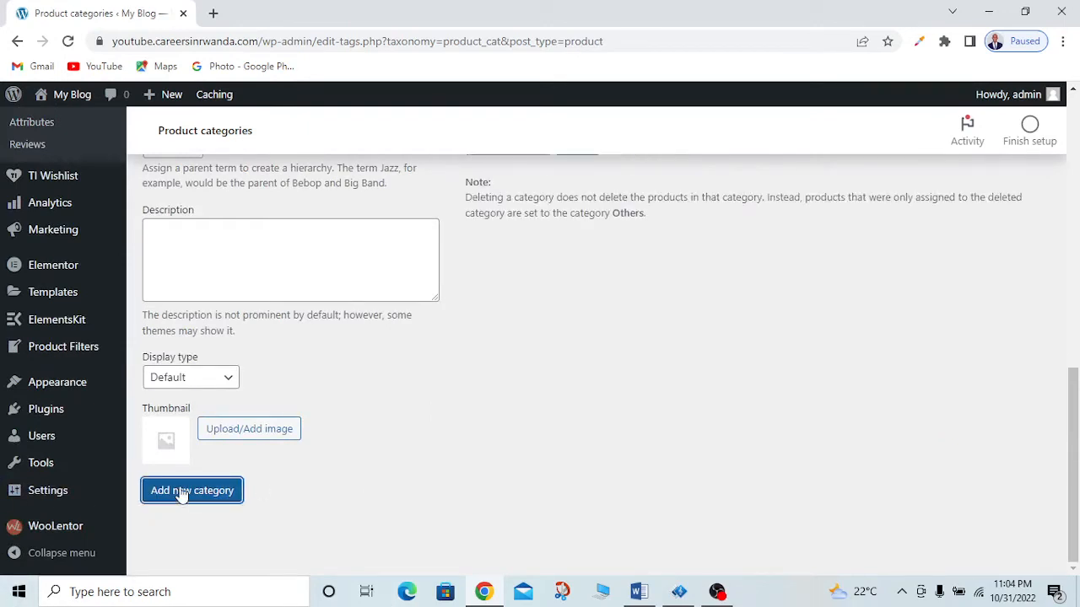
Add a new product category named Shirt.
{"action": "left_click_drag", "start_coordinate": [1073, 438], "coordinate": [1077, 287]}
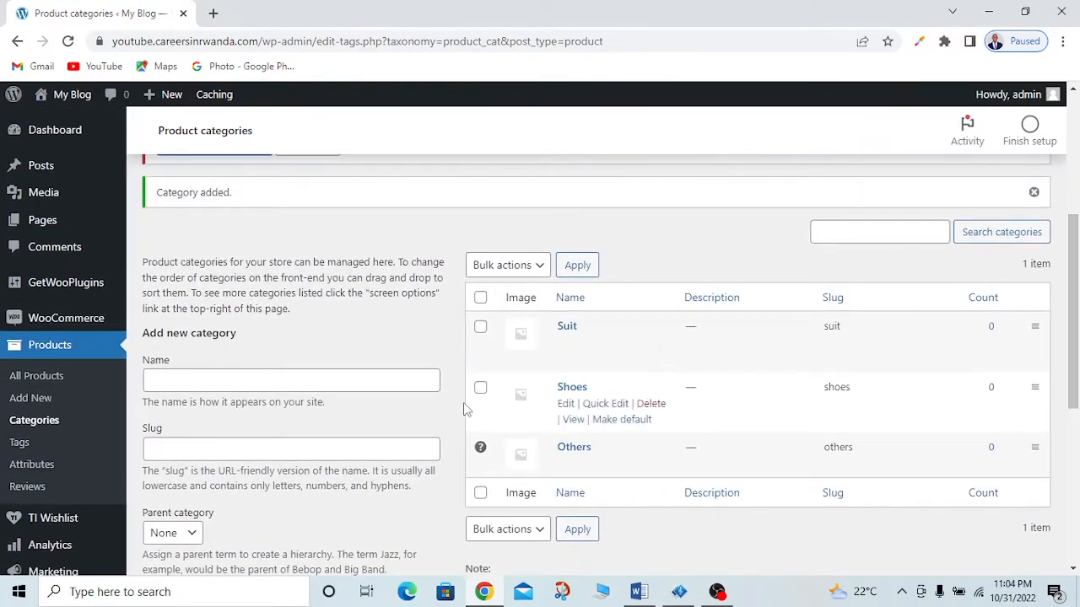
{"action": "left_click", "coordinate": [341, 383]}
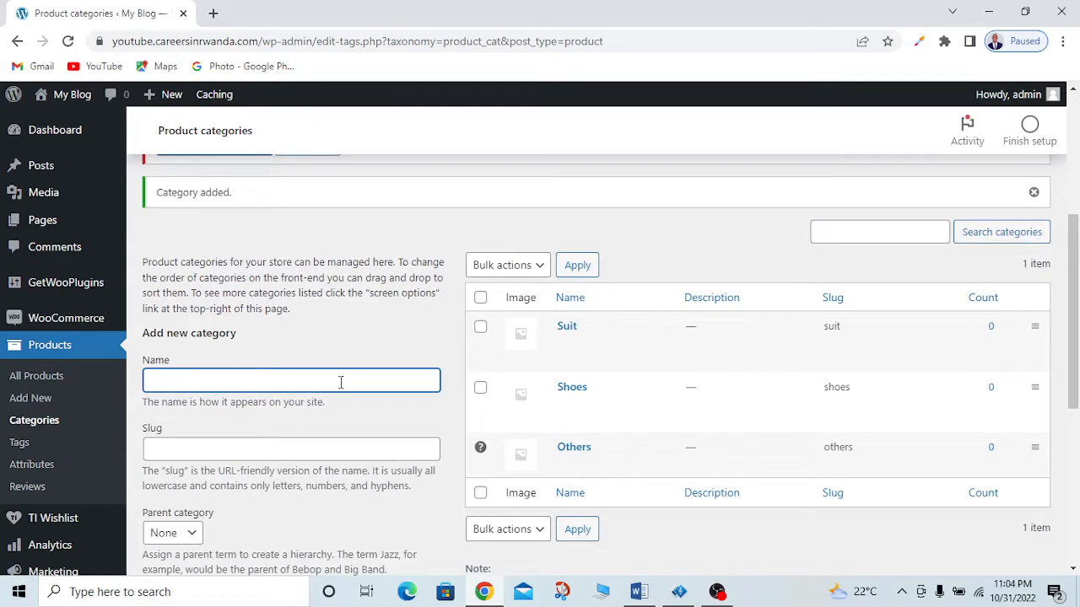
{"action": "type", "text": "Shirt"}
{"action": "left_click_drag", "start_coordinate": [1077, 268], "coordinate": [1078, 422]}
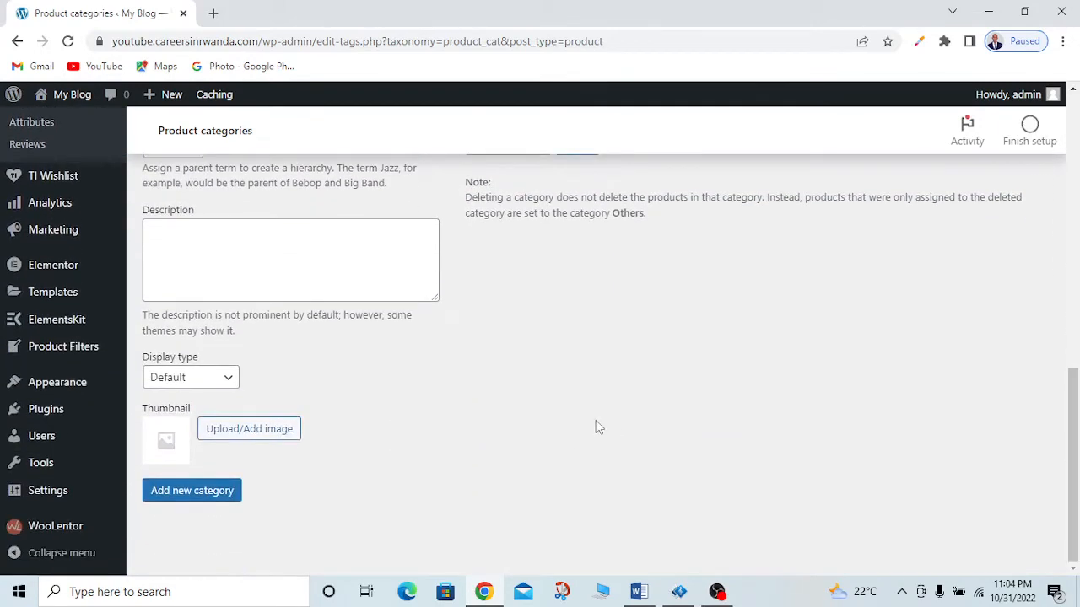
{"action": "left_click", "coordinate": [234, 493]}
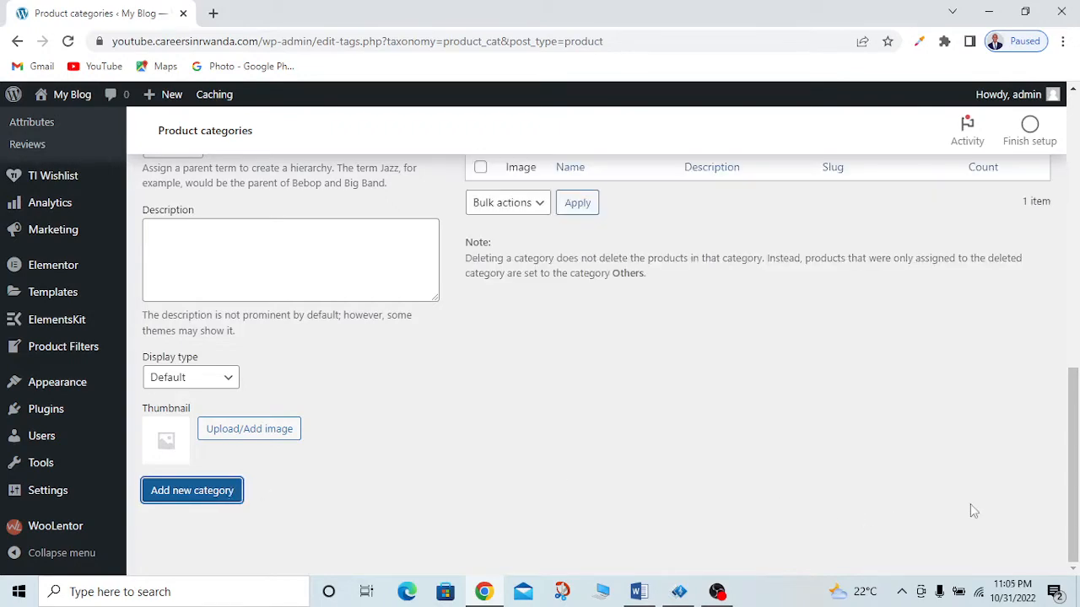
{"action": "left_click_drag", "start_coordinate": [1078, 496], "coordinate": [1066, 380]}
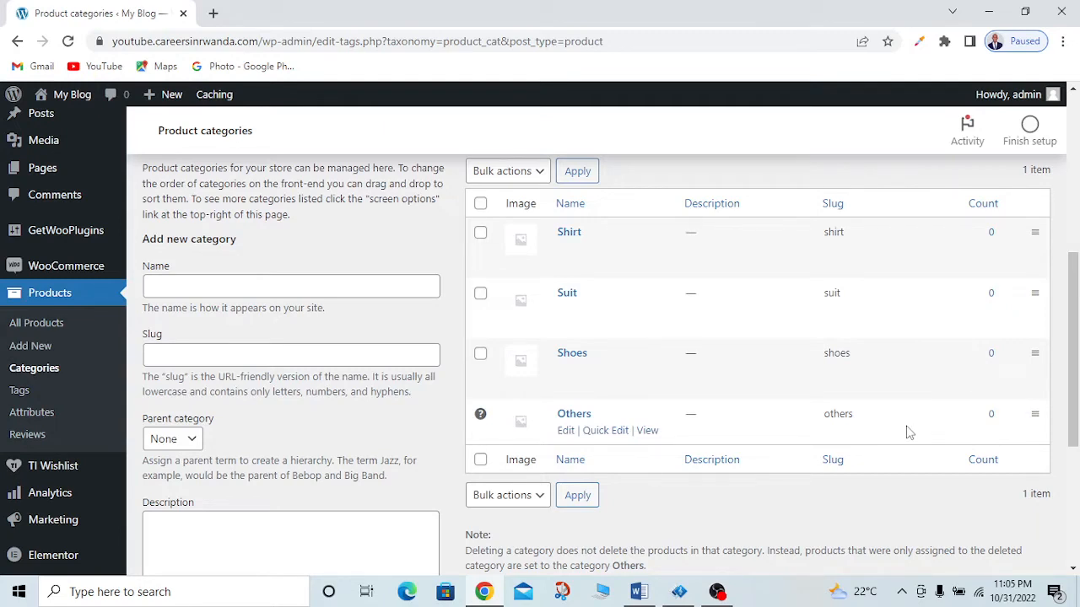
On the Attributes page, add a 'Shoes size' attribute with type Button.
{"action": "left_click", "coordinate": [33, 414]}
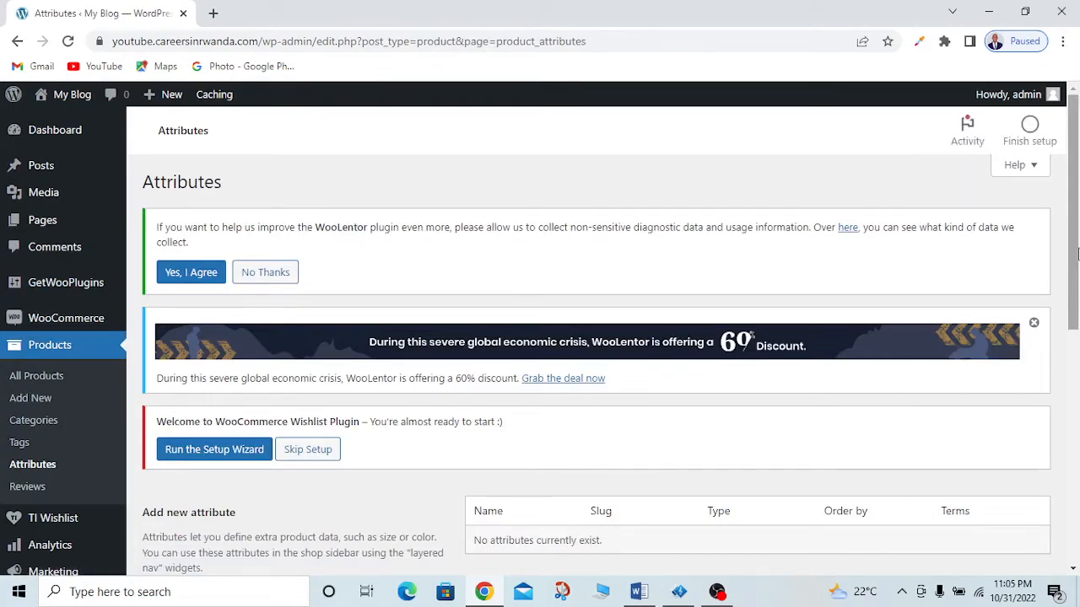
{"action": "left_click_drag", "start_coordinate": [1078, 253], "coordinate": [1077, 380]}
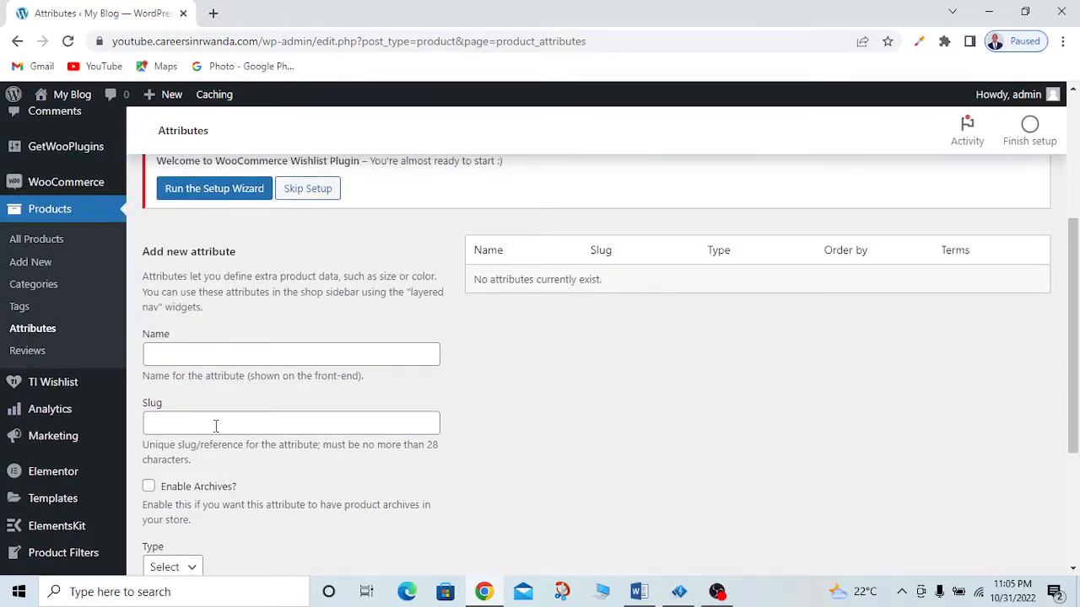
{"action": "left_click", "coordinate": [220, 357]}
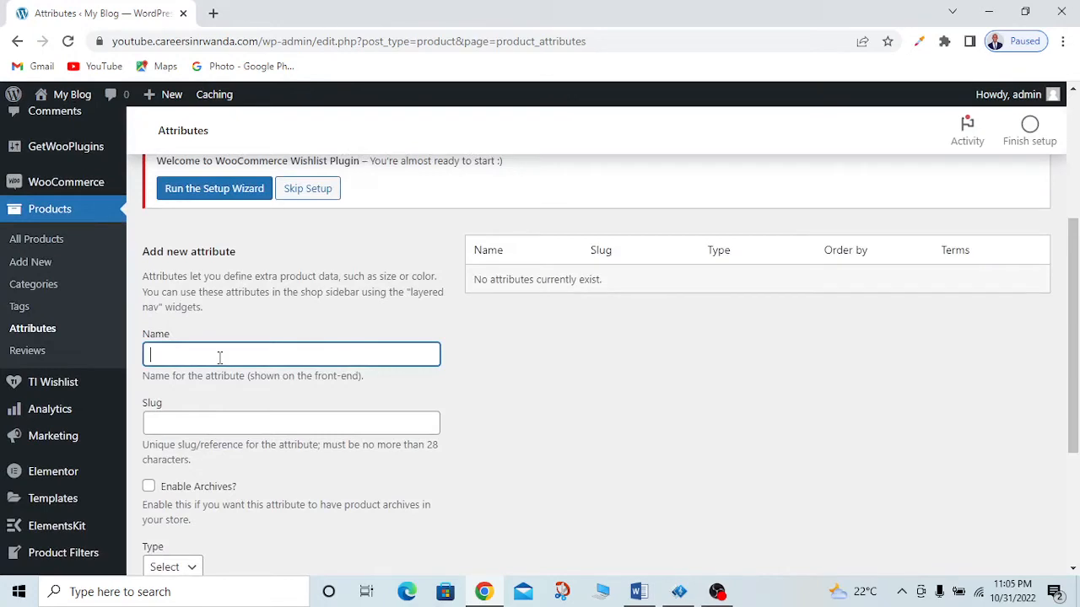
{"action": "type", "text": "Shoes size"}
{"action": "left_click_drag", "start_coordinate": [1064, 274], "coordinate": [1077, 414]}
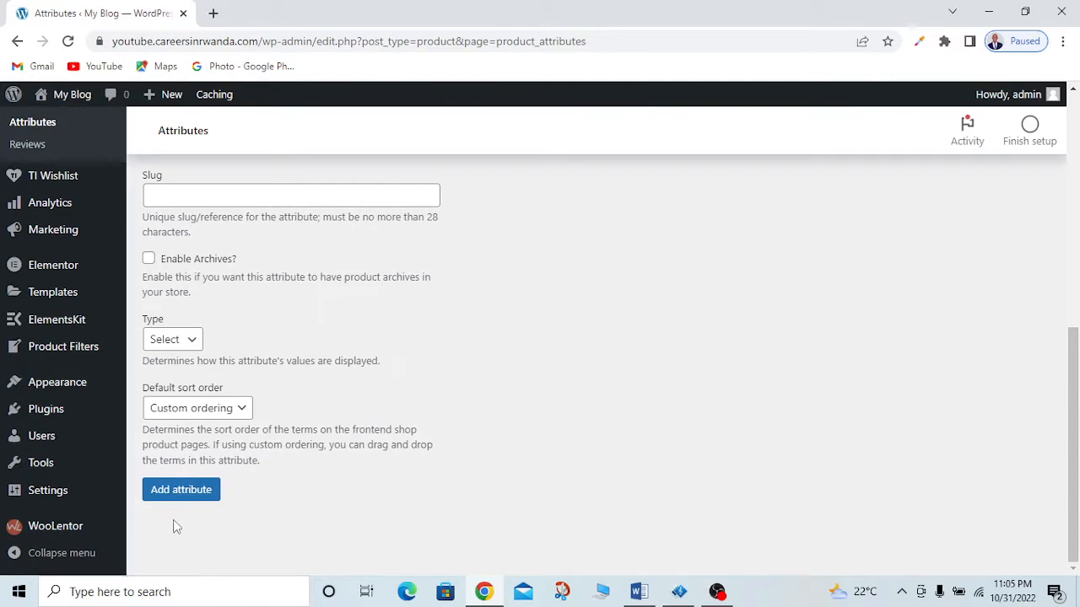
{"action": "left_click", "coordinate": [178, 339]}
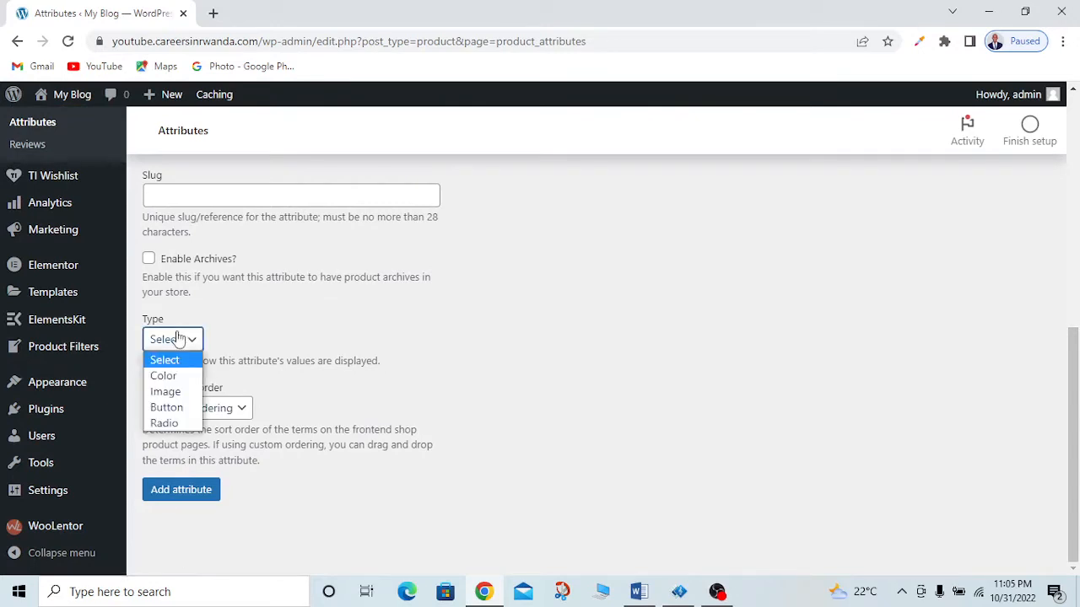
{"action": "left_click", "coordinate": [178, 408]}
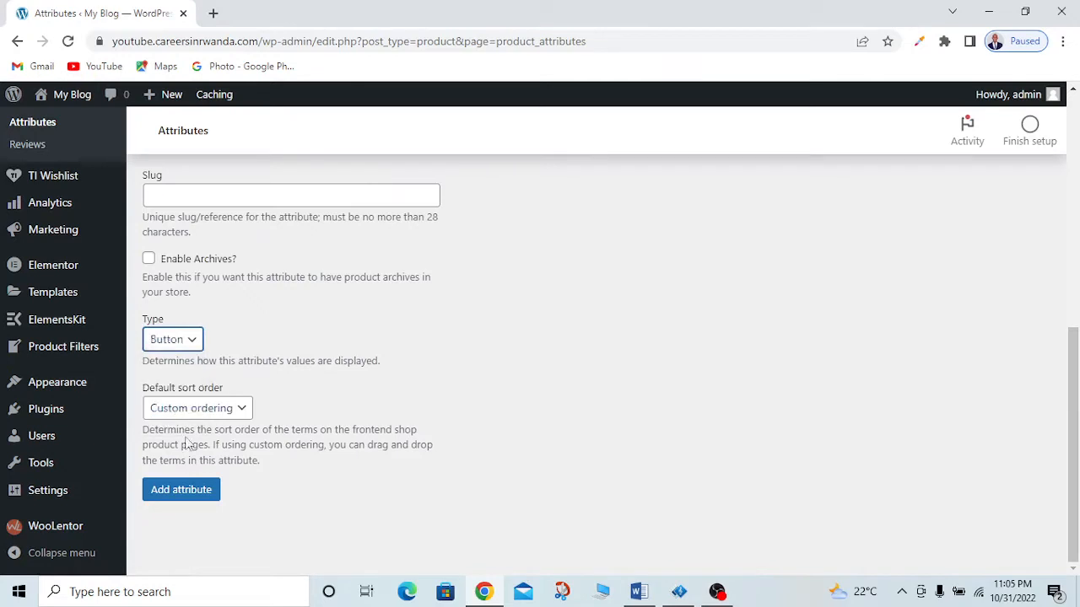
{"action": "left_click", "coordinate": [181, 490]}
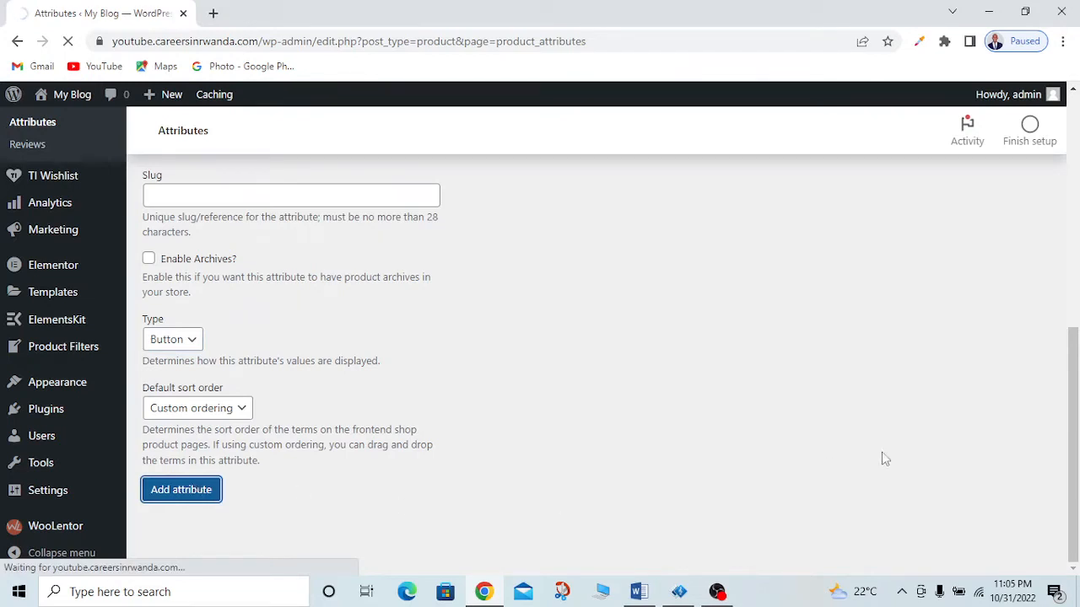
{"action": "left_click_drag", "start_coordinate": [1075, 443], "coordinate": [1077, 396]}
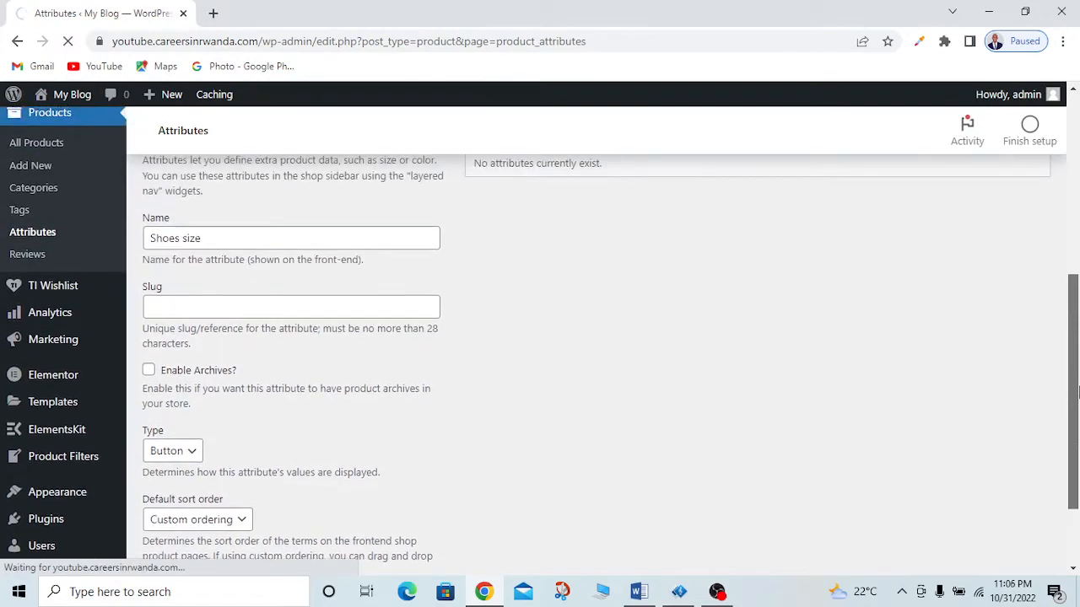
Add a 'Shirt size' attribute with type Button.
{"action": "left_click", "coordinate": [1078, 392]}
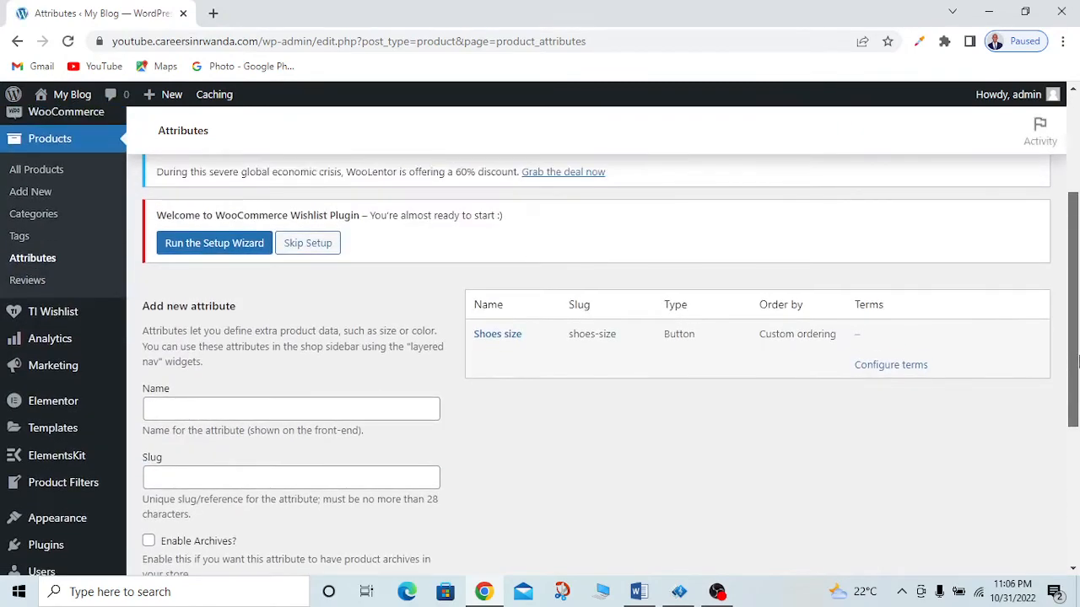
{"action": "left_click", "coordinate": [319, 407]}
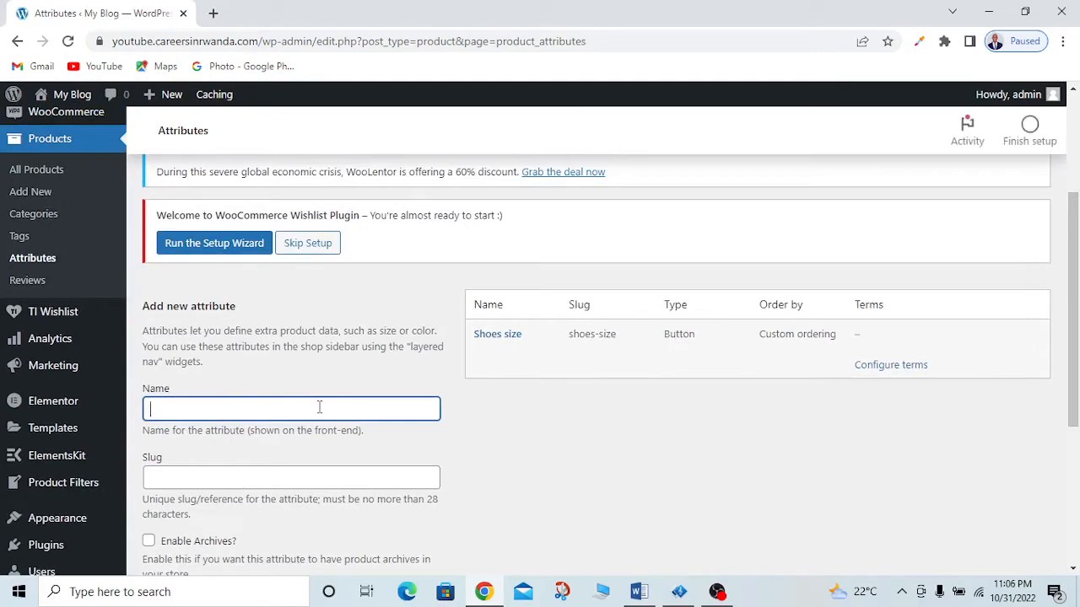
{"action": "type", "text": "Shirt size"}
{"action": "left_click_drag", "start_coordinate": [1074, 371], "coordinate": [1075, 508]}
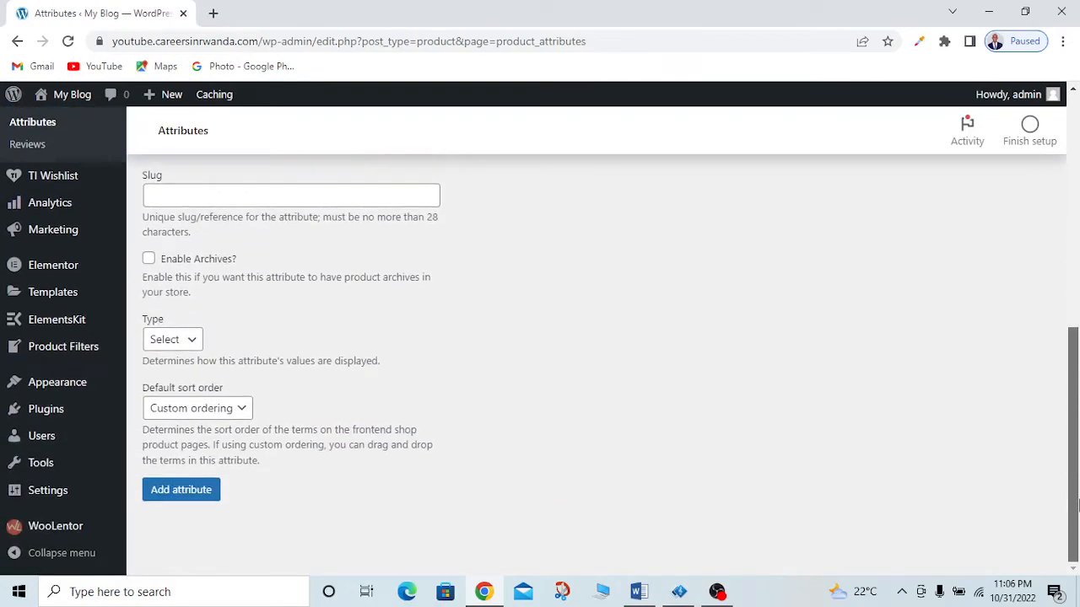
{"action": "left_click", "coordinate": [194, 342]}
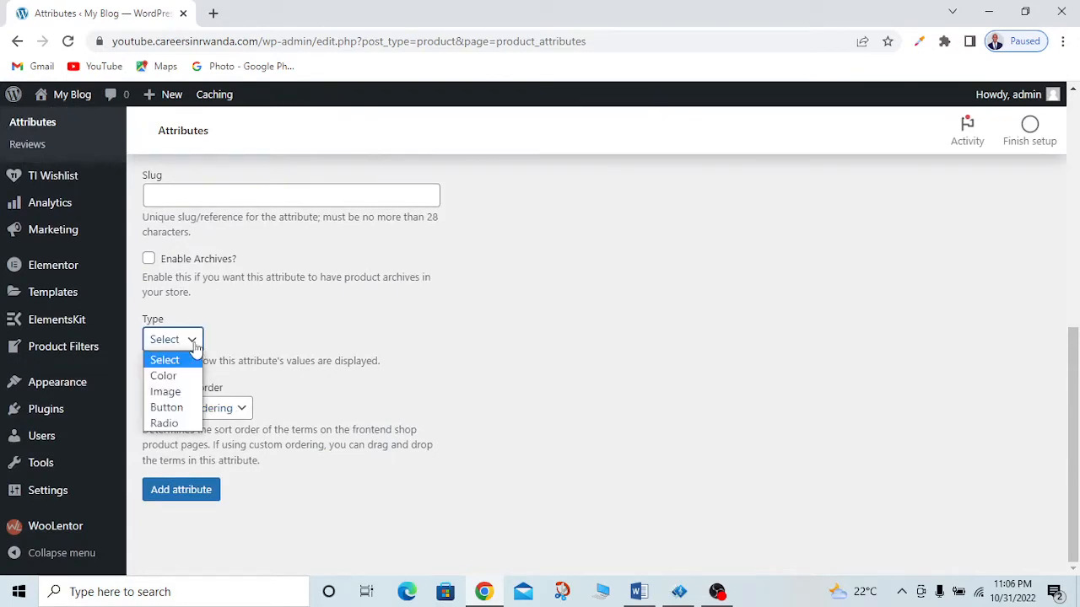
{"action": "left_click", "coordinate": [172, 408]}
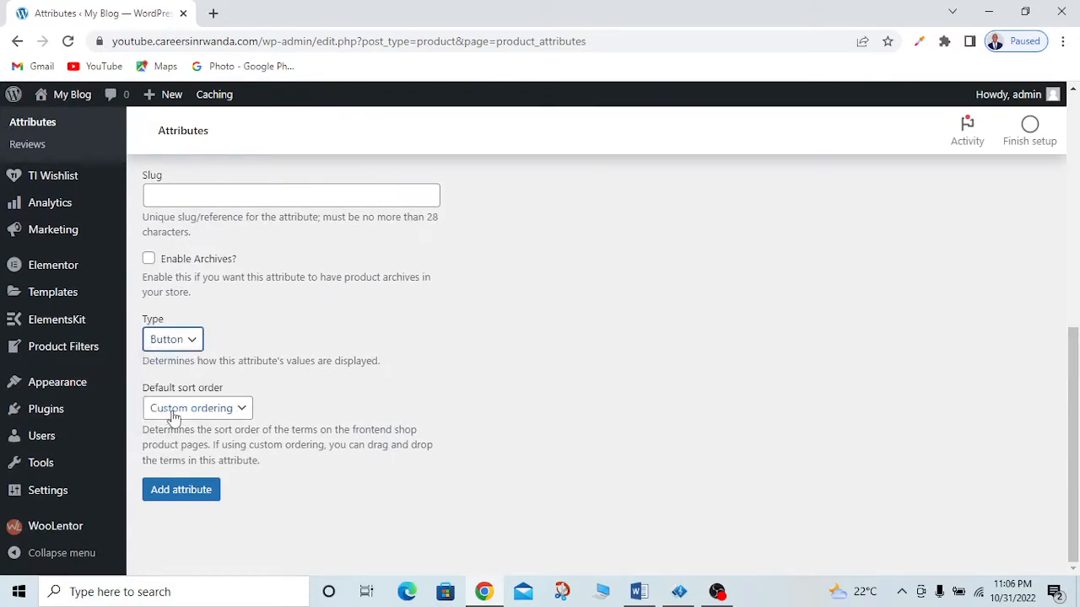
{"action": "left_click", "coordinate": [188, 490]}
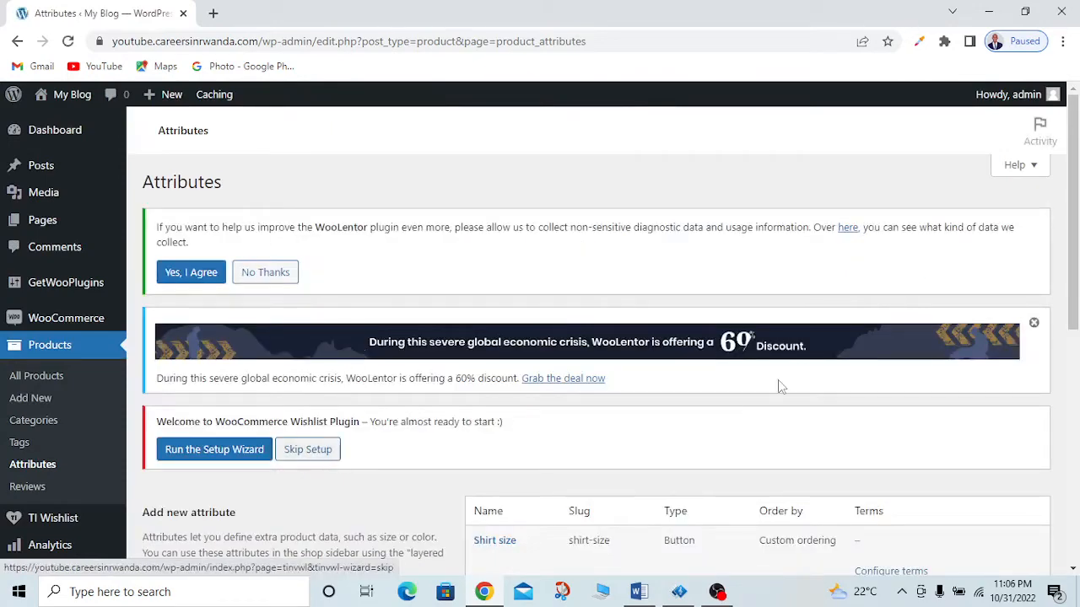
Add a 'Suit size' attribute with type Button.
{"action": "left_click_drag", "start_coordinate": [1070, 295], "coordinate": [1073, 397]}
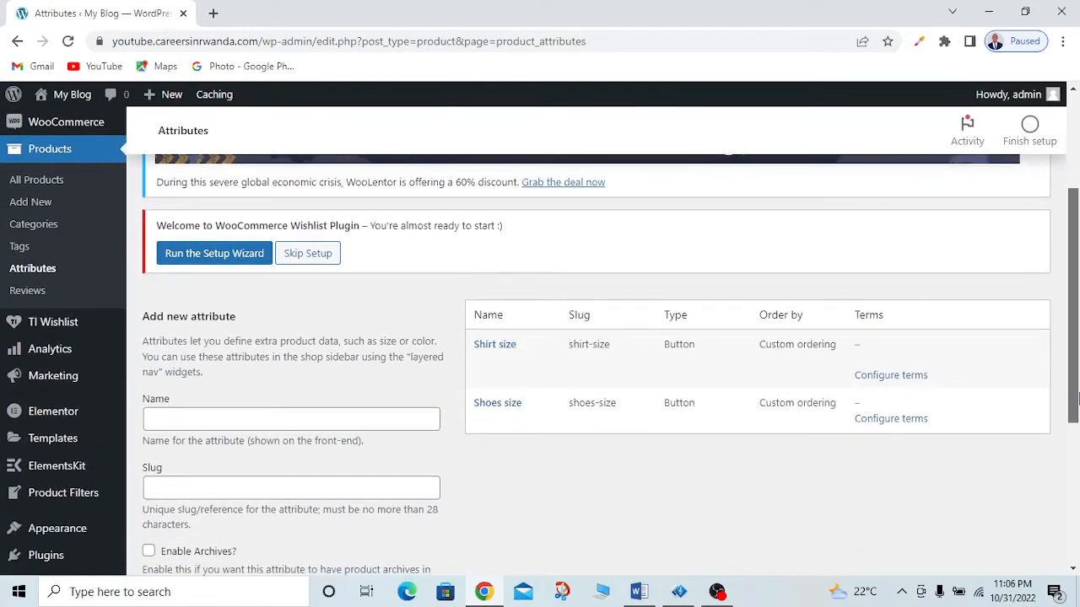
{"action": "left_click", "coordinate": [349, 424]}
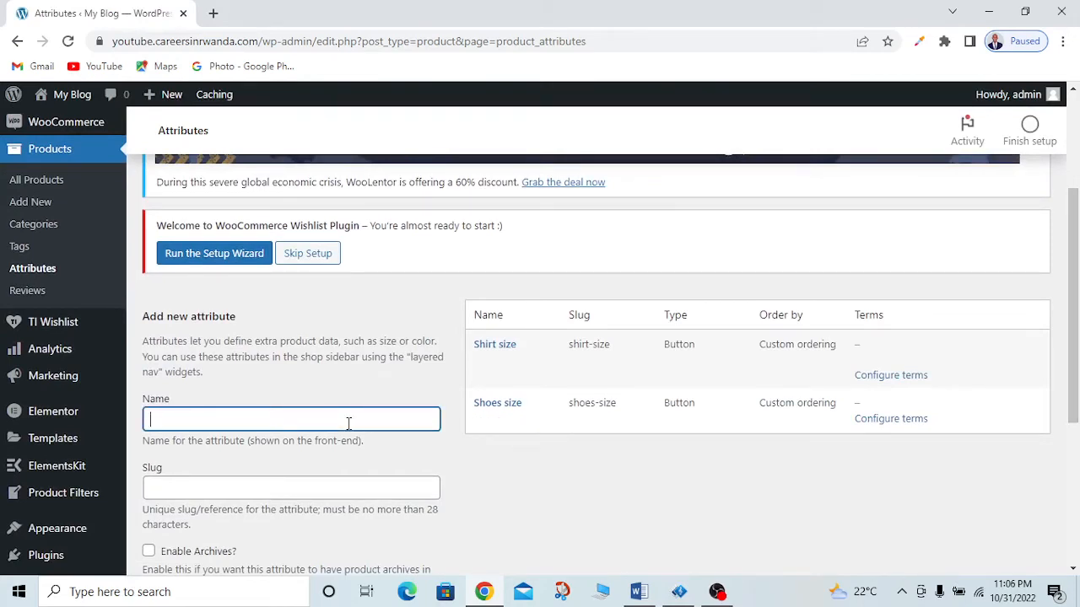
{"action": "type", "text": "Suit size"}
{"action": "left_click_drag", "start_coordinate": [1074, 316], "coordinate": [1073, 455]}
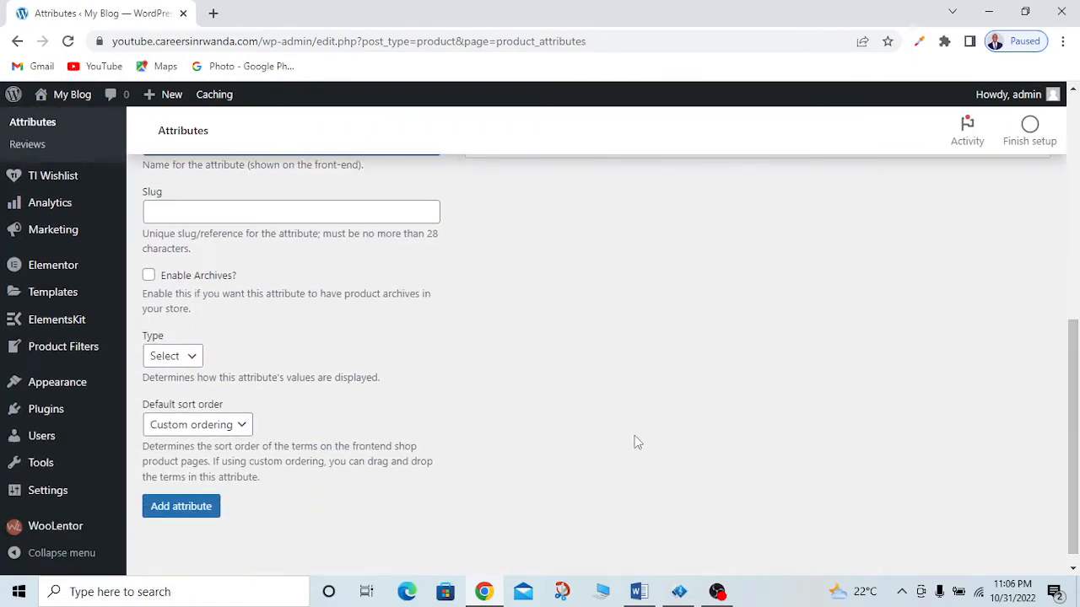
{"action": "left_click", "coordinate": [181, 363]}
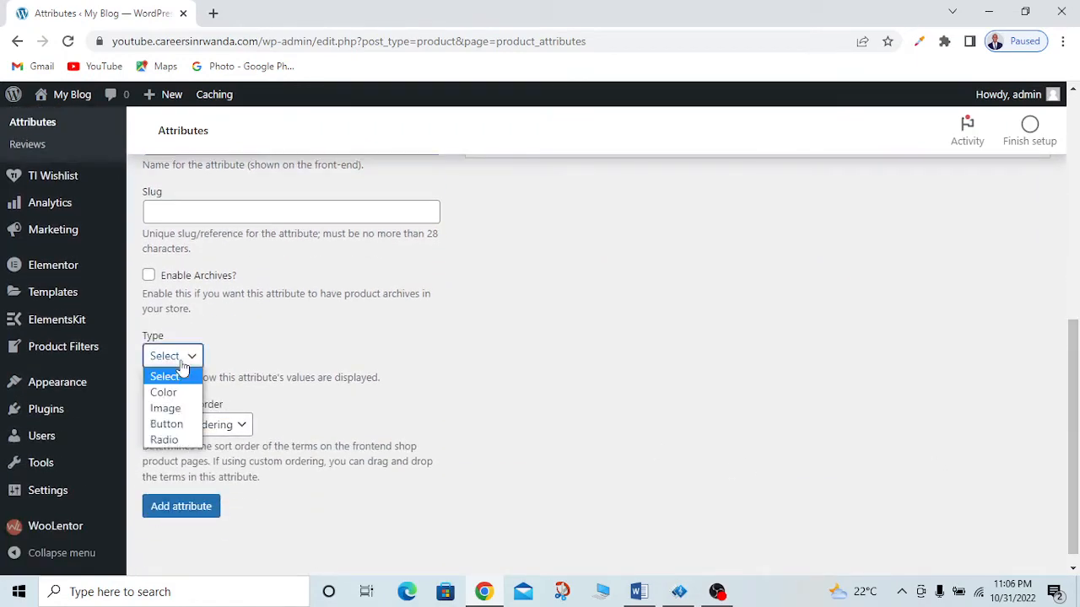
{"action": "left_click", "coordinate": [176, 424]}
{"action": "left_click", "coordinate": [196, 510]}
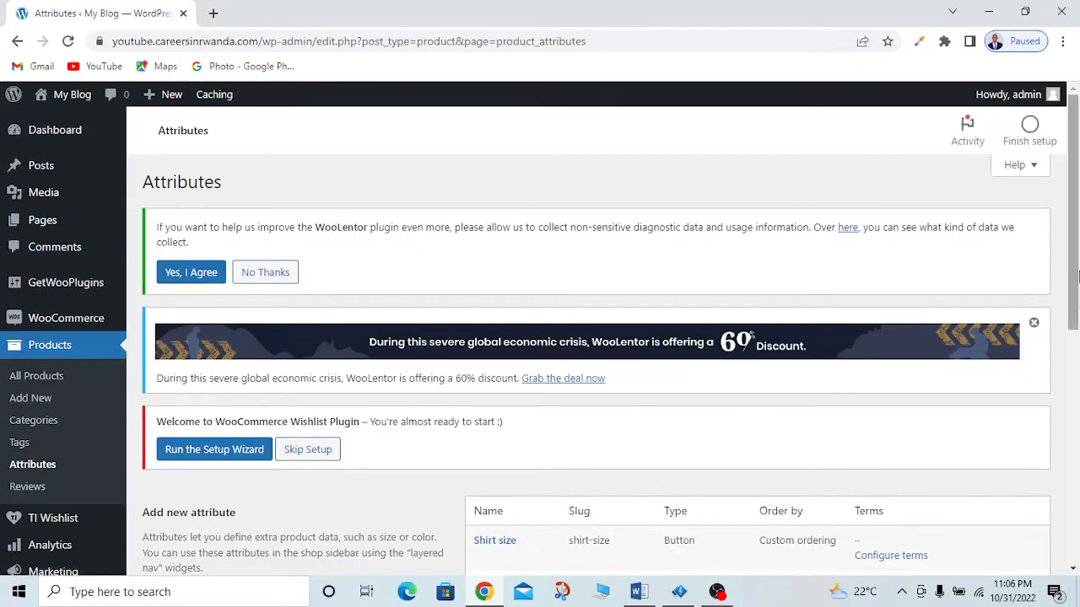
{"action": "left_click_drag", "start_coordinate": [1076, 274], "coordinate": [1076, 373]}
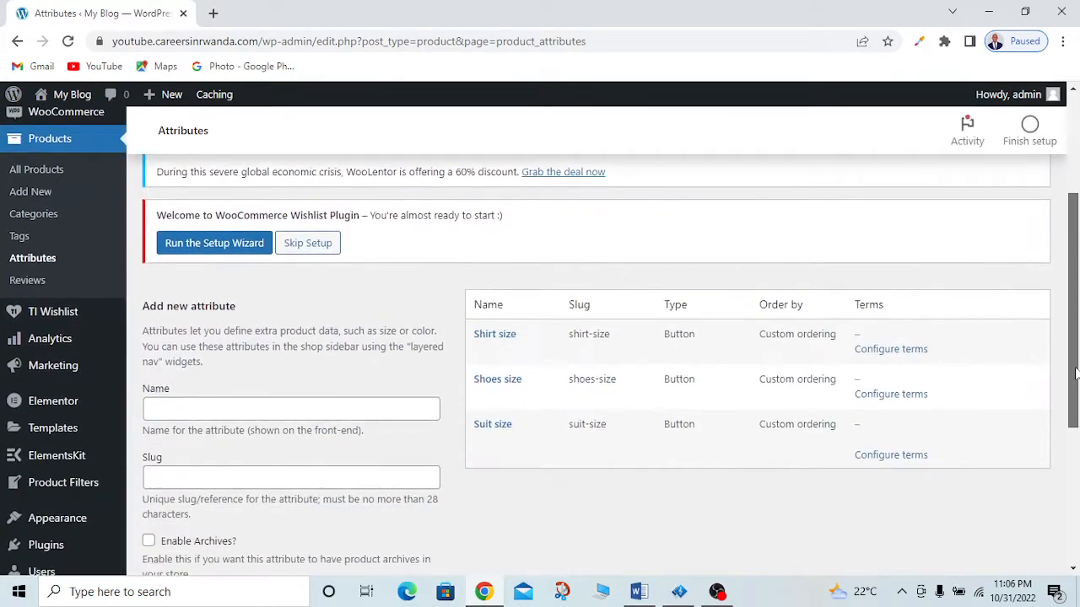
{"action": "left_click", "coordinate": [898, 358]}
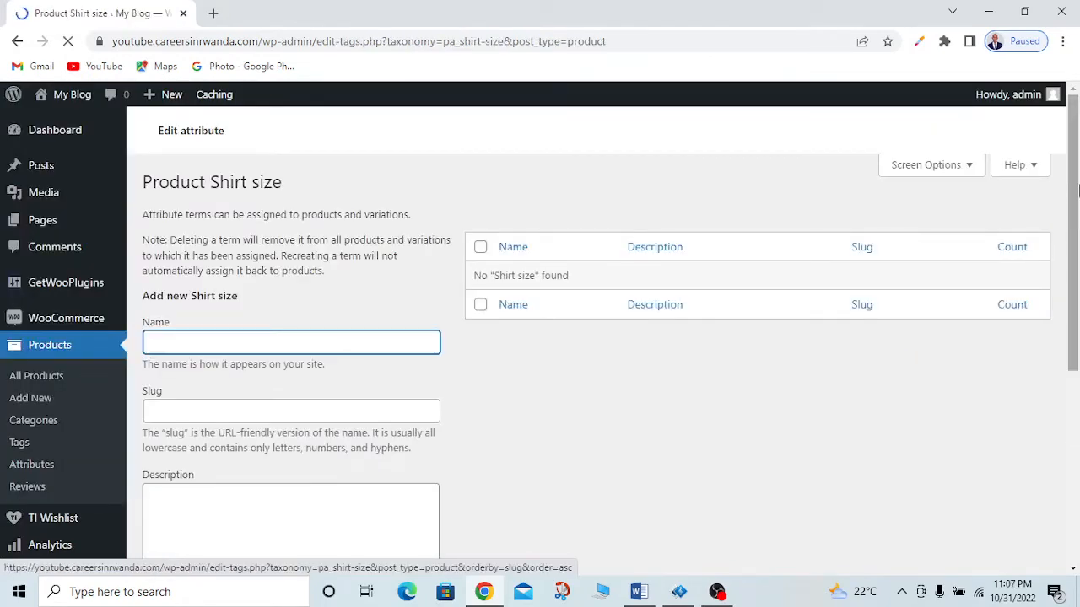
Add 40 and 38 as Shirt size terms.
{"action": "left_click_drag", "start_coordinate": [1079, 191], "coordinate": [1077, 317]}
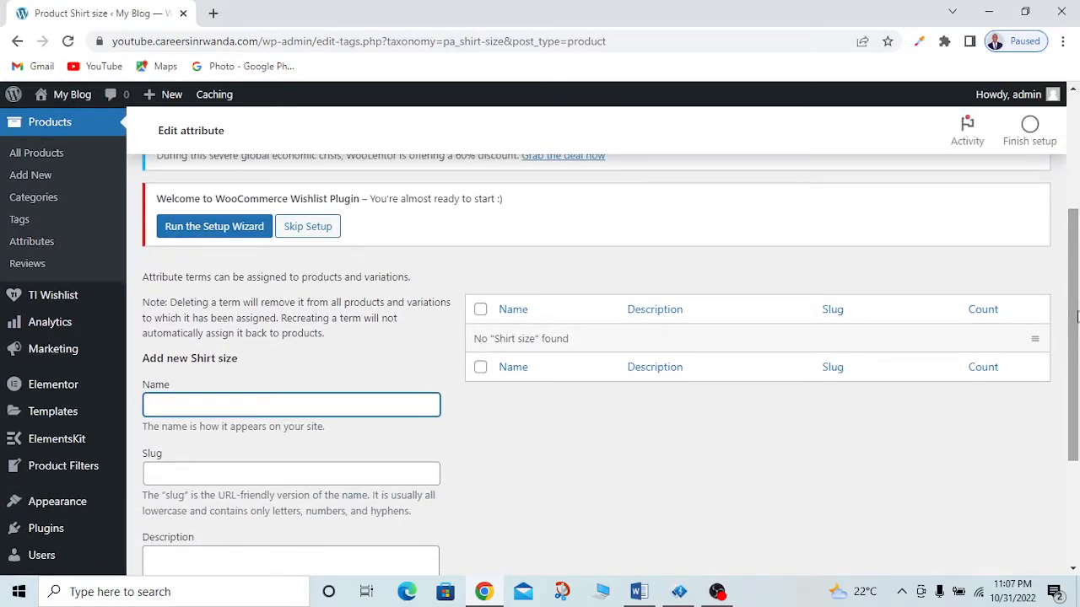
{"action": "type", "text": "40,"}
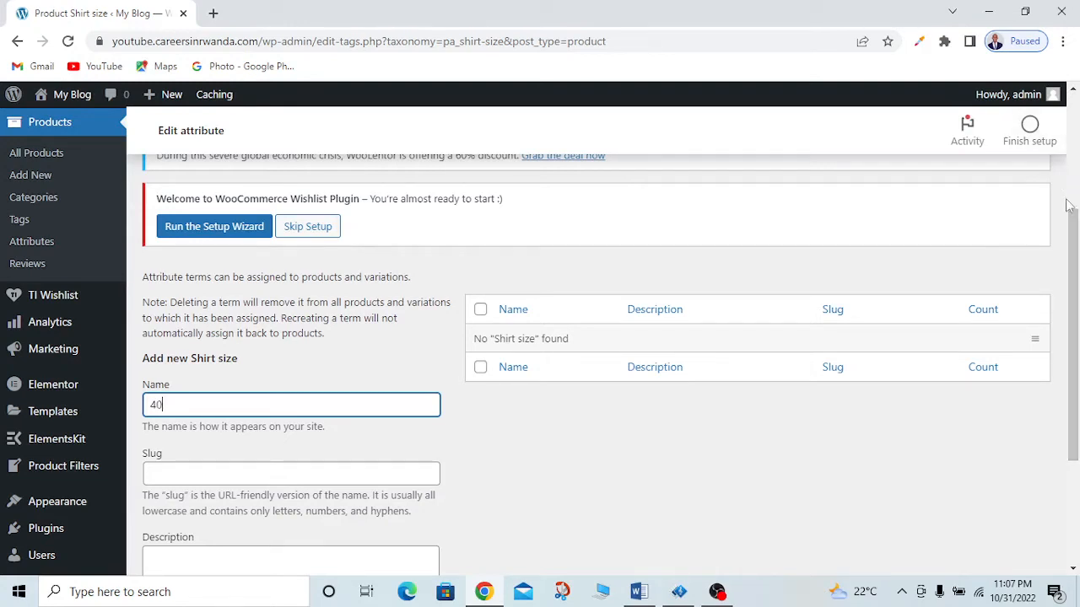
{"action": "left_click_drag", "start_coordinate": [1076, 316], "coordinate": [1076, 438]}
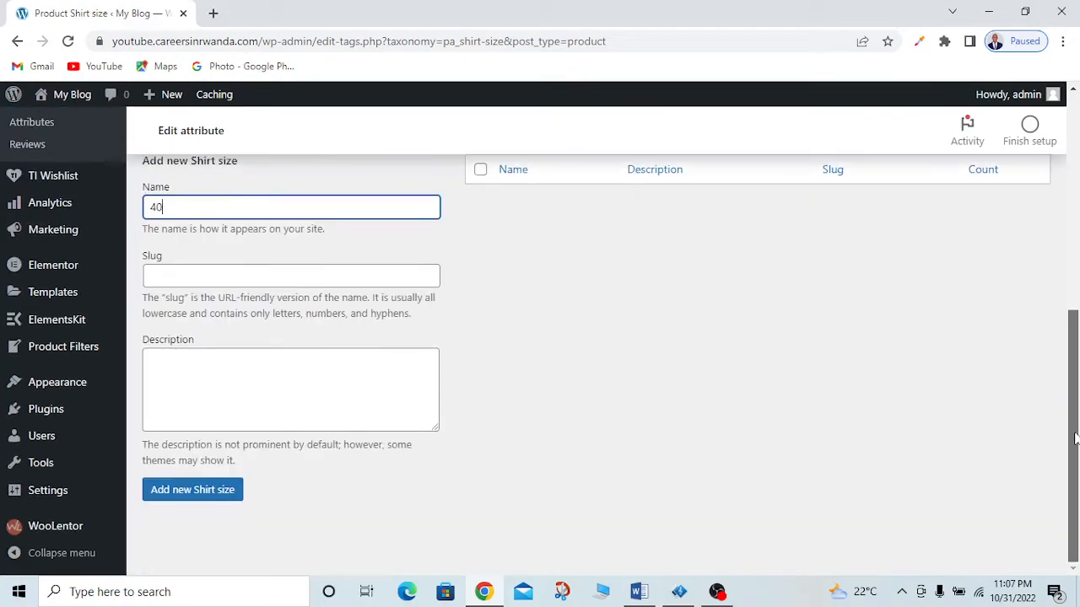
{"action": "left_click", "coordinate": [181, 498]}
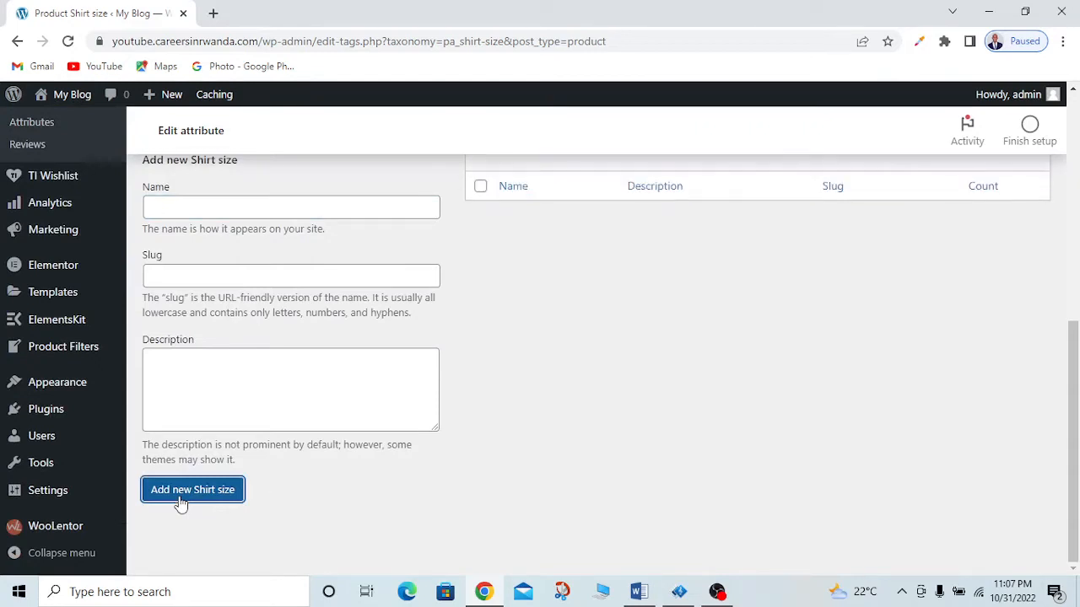
{"action": "left_click", "coordinate": [185, 204]}
{"action": "type", "text": "38"}
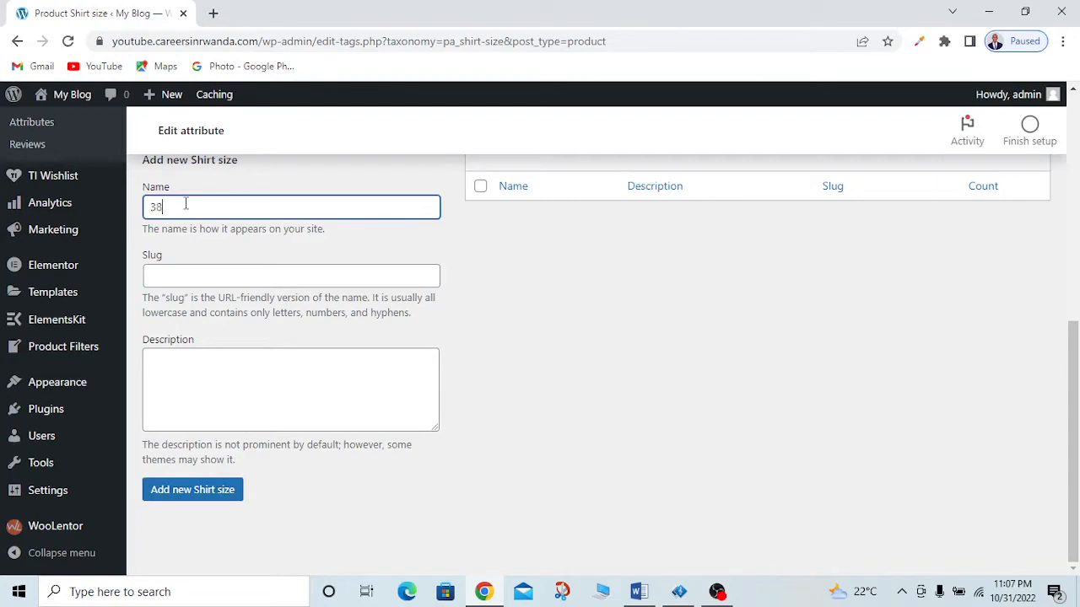
{"action": "left_click", "coordinate": [212, 496]}
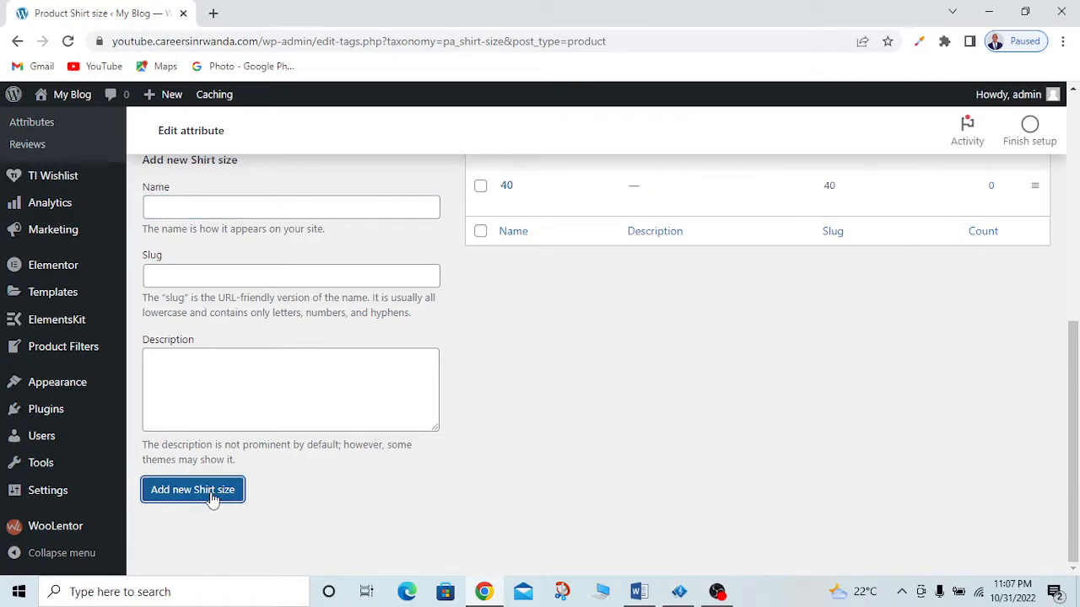
Add XL and M as Shirt size terms.
{"action": "left_click", "coordinate": [189, 208]}
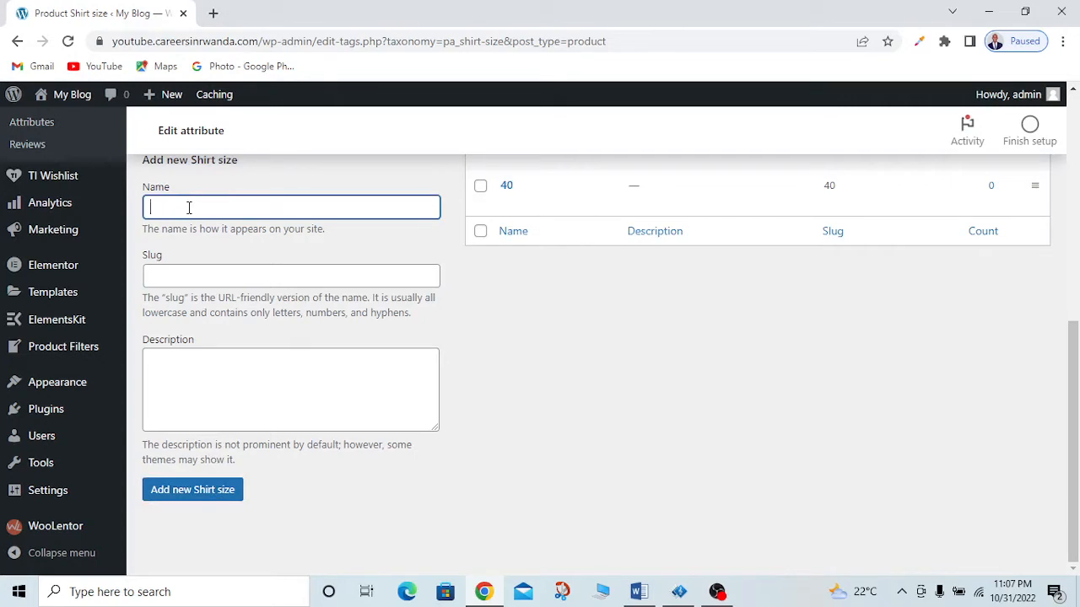
{"action": "type", "text": "XL"}
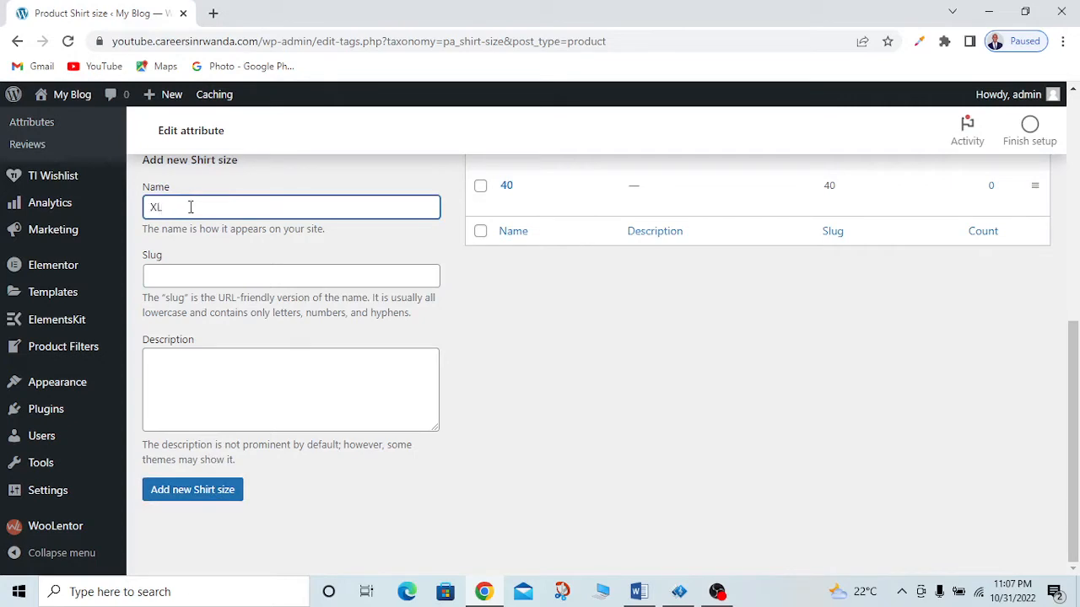
{"action": "left_click", "coordinate": [203, 490]}
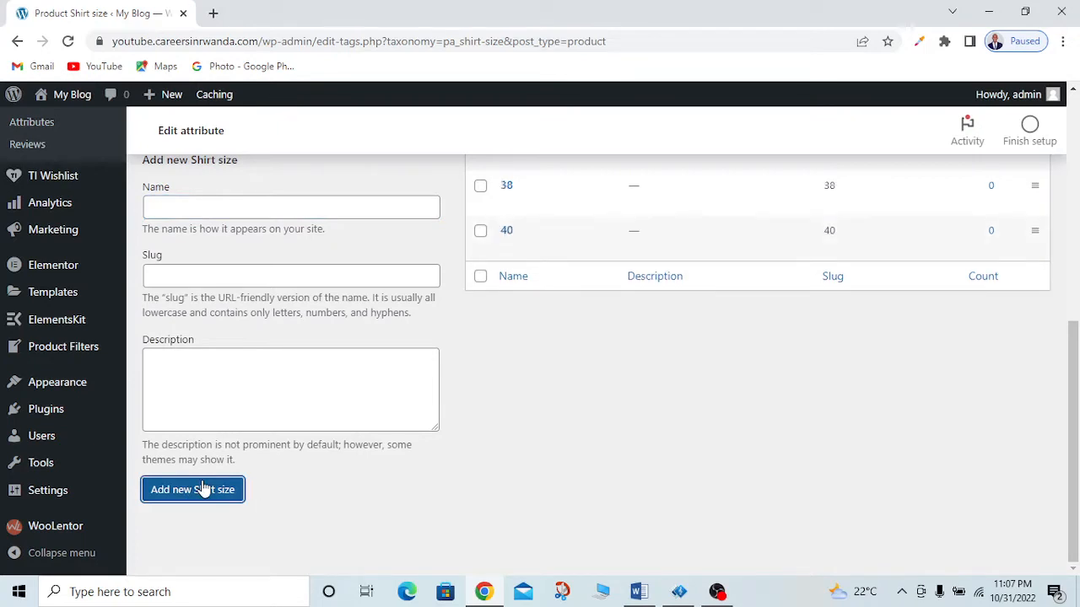
{"action": "left_click", "coordinate": [218, 212]}
{"action": "type", "text": "M"}
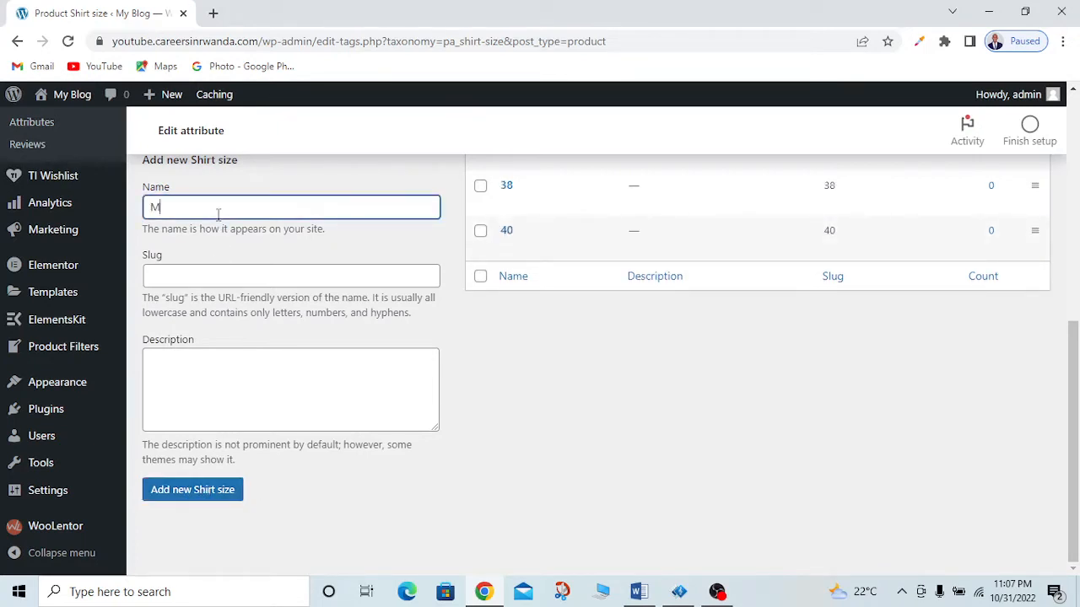
{"action": "left_click", "coordinate": [228, 498]}
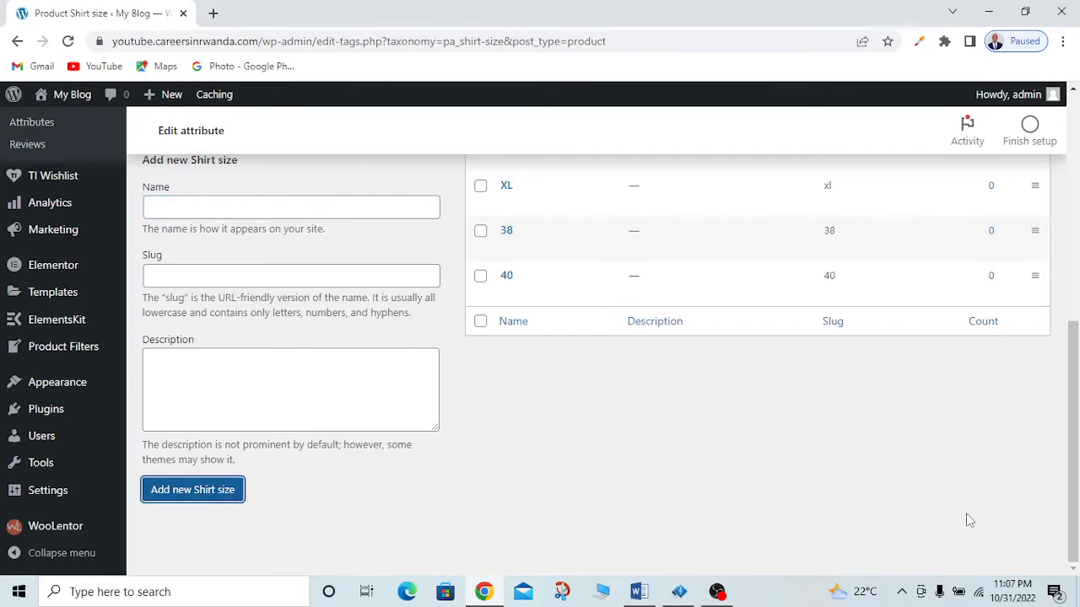
Check the Shirt size term list, then return to Products > Attributes.
{"action": "key", "text": "ctrl+plus"}
{"action": "key", "text": "ctrl+plus"}
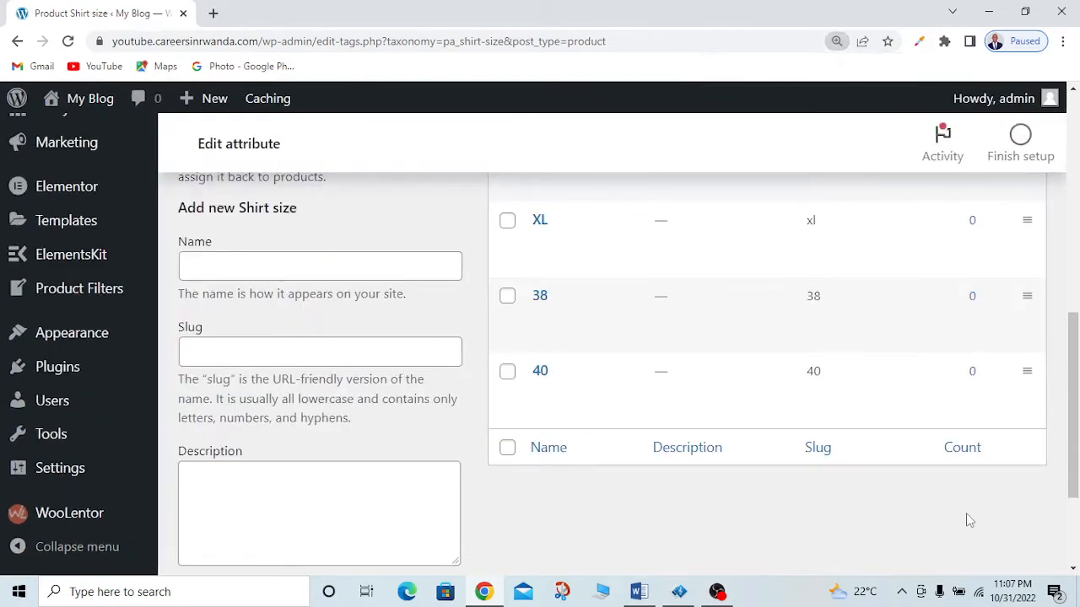
{"action": "key", "text": "ctrl+0"}
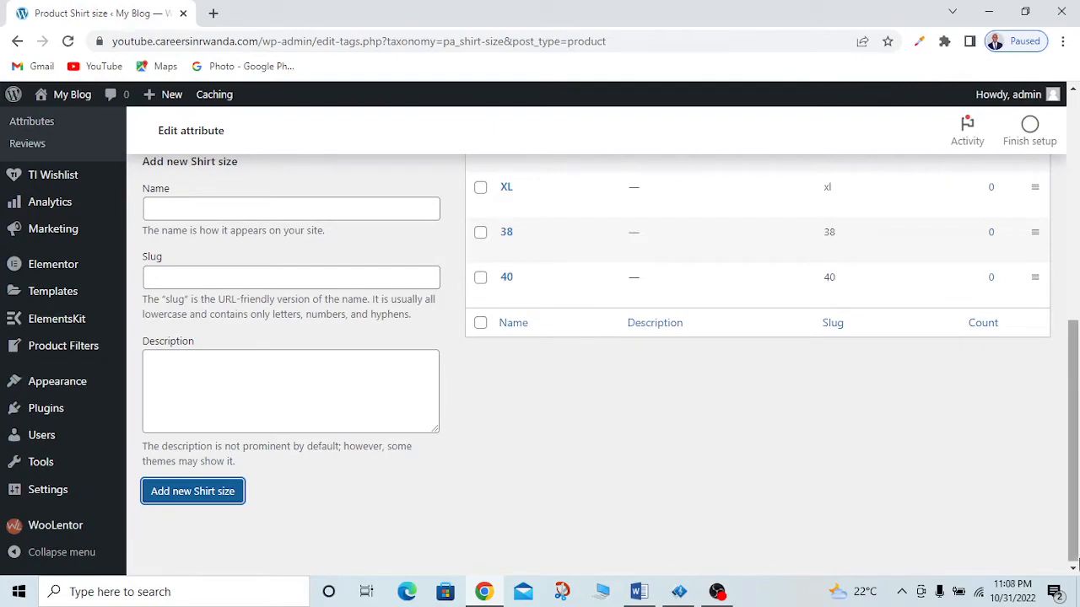
{"action": "mouse_move", "coordinate": [1077, 543]}
{"action": "left_mouse_down"}
{"action": "mouse_move", "coordinate": [1076, 439]}
{"action": "mouse_move", "coordinate": [1074, 553]}
{"action": "left_mouse_up"}
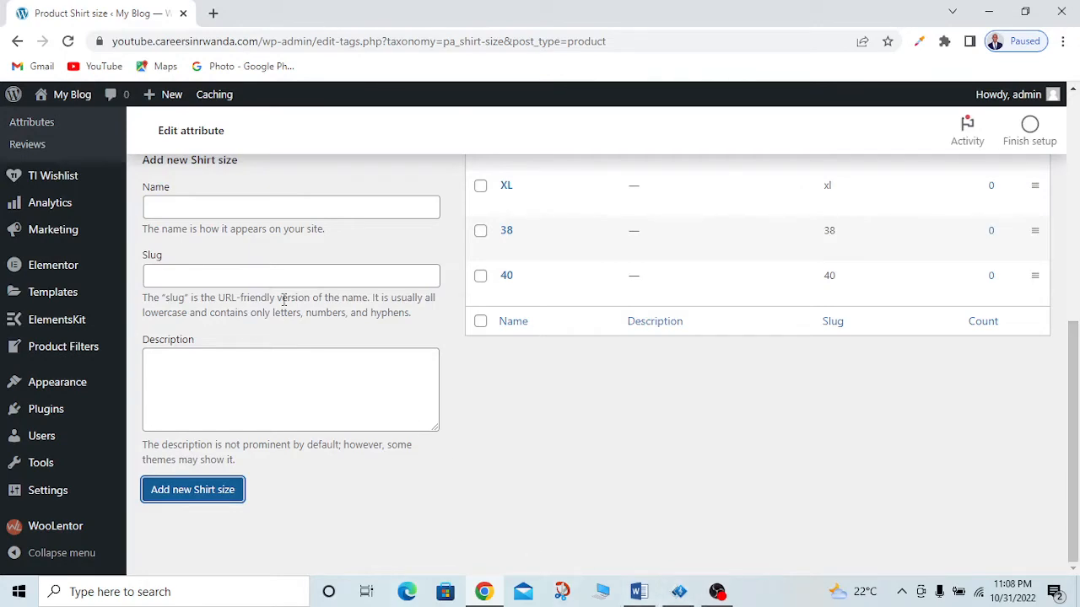
{"action": "scroll", "coordinate": [1076, 323], "scroll_direction": "up", "scroll_amount": 2}
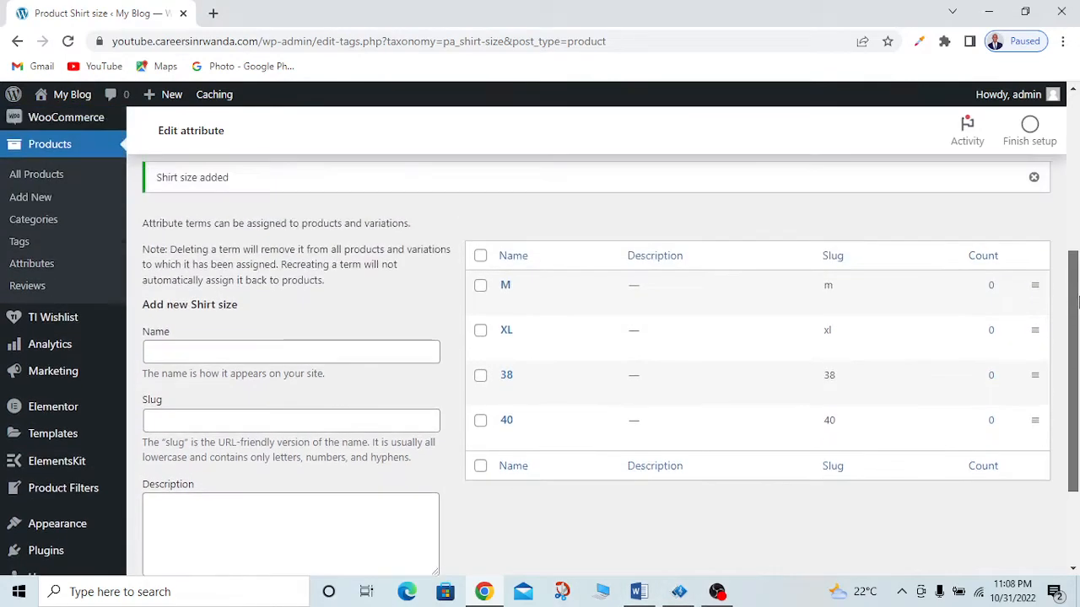
{"action": "left_click_drag", "start_coordinate": [1078, 324], "coordinate": [1078, 280]}
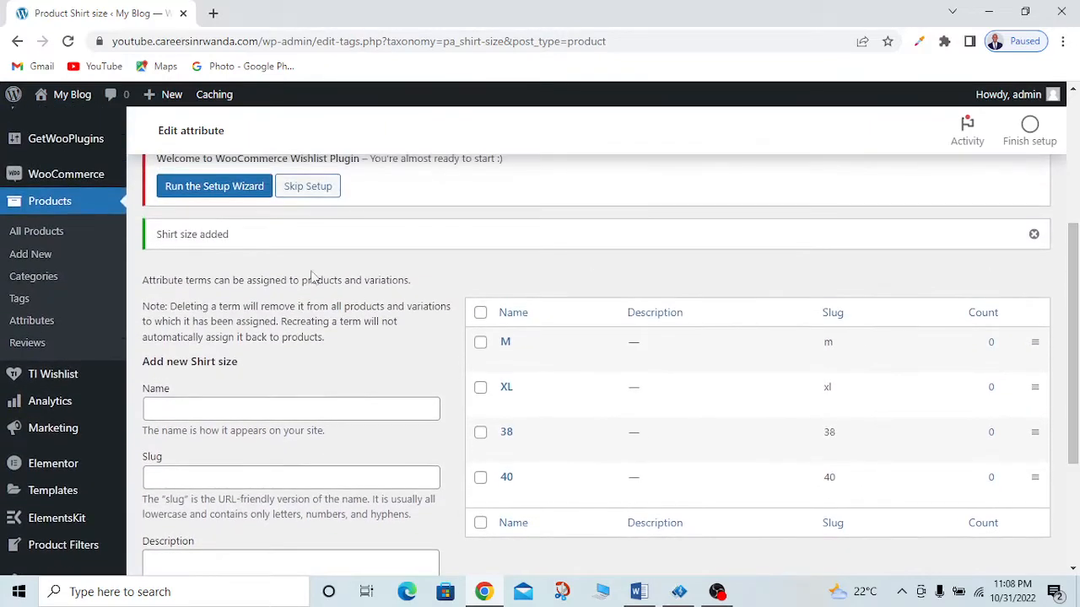
{"action": "left_click", "coordinate": [40, 327]}
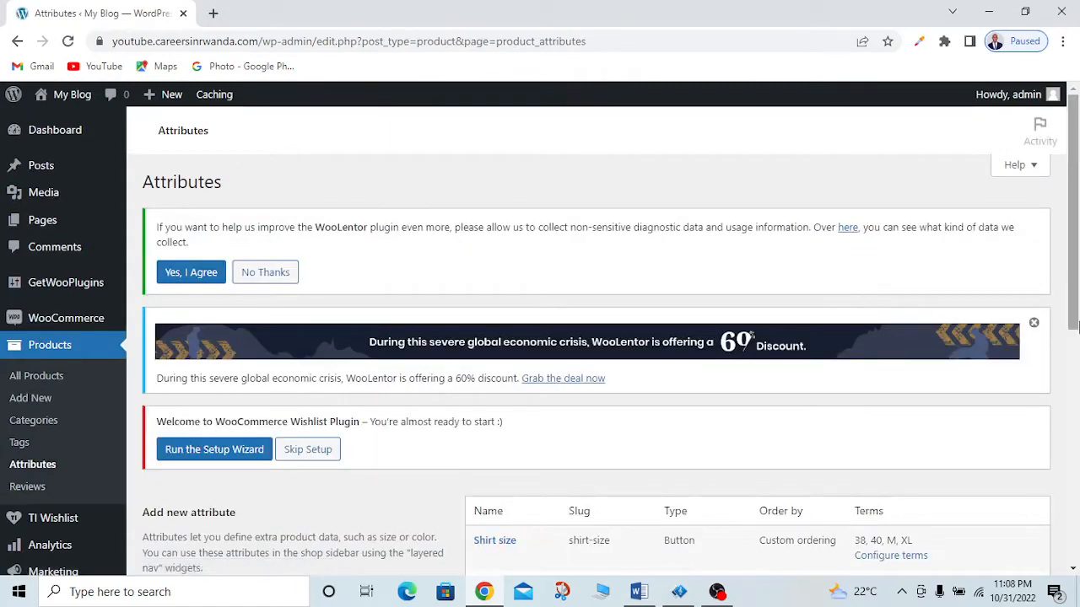
Open the Shoes size terms and add 42 as the first term.
{"action": "scroll", "coordinate": [1076, 273], "scroll_direction": "down", "scroll_amount": 4}
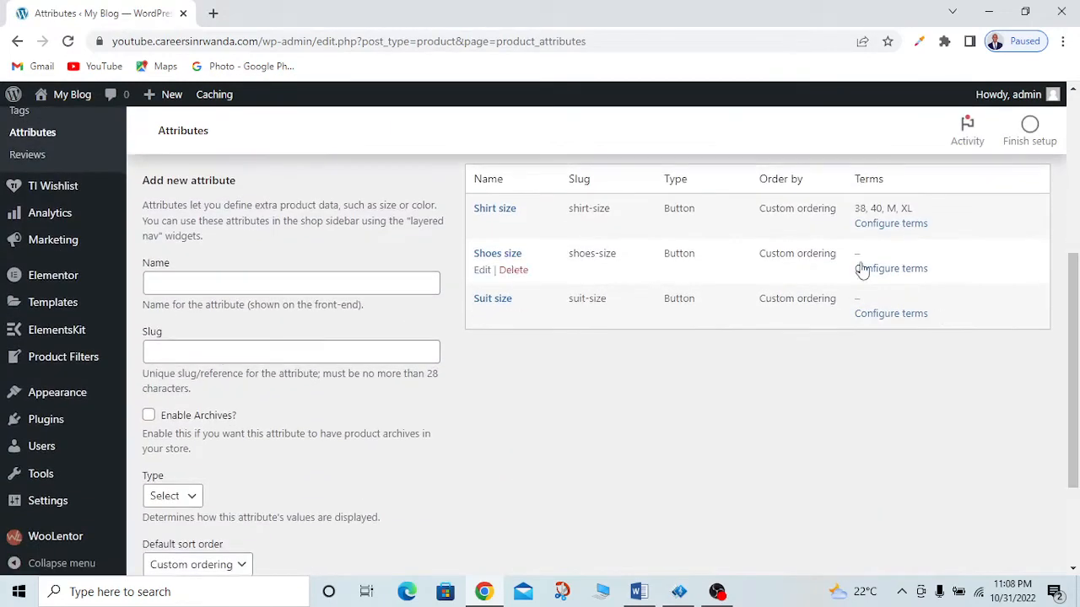
{"action": "left_click", "coordinate": [885, 269]}
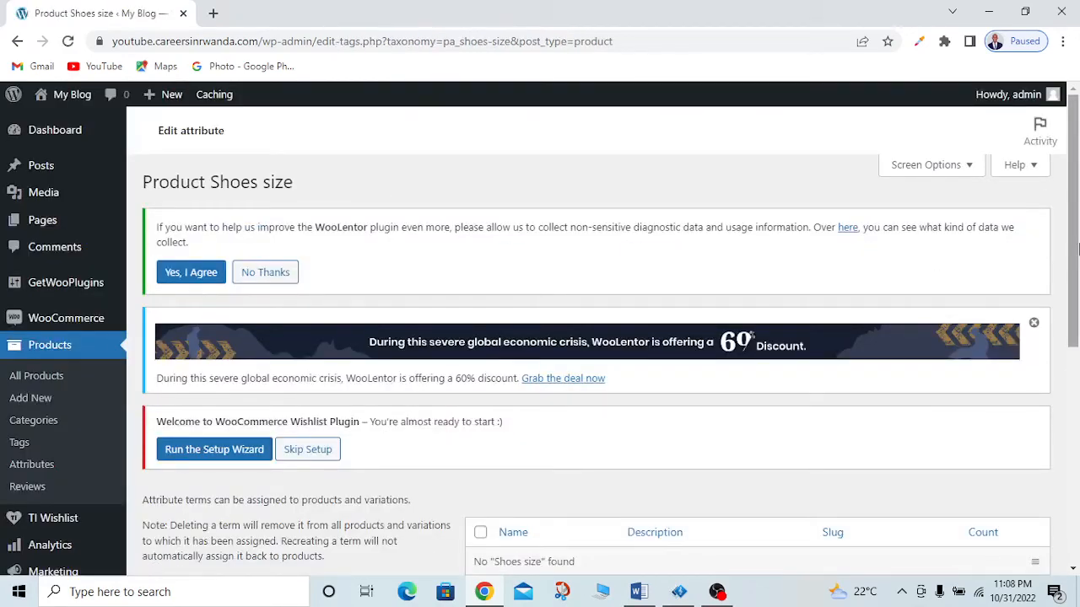
{"action": "left_click_drag", "start_coordinate": [1078, 248], "coordinate": [1078, 364]}
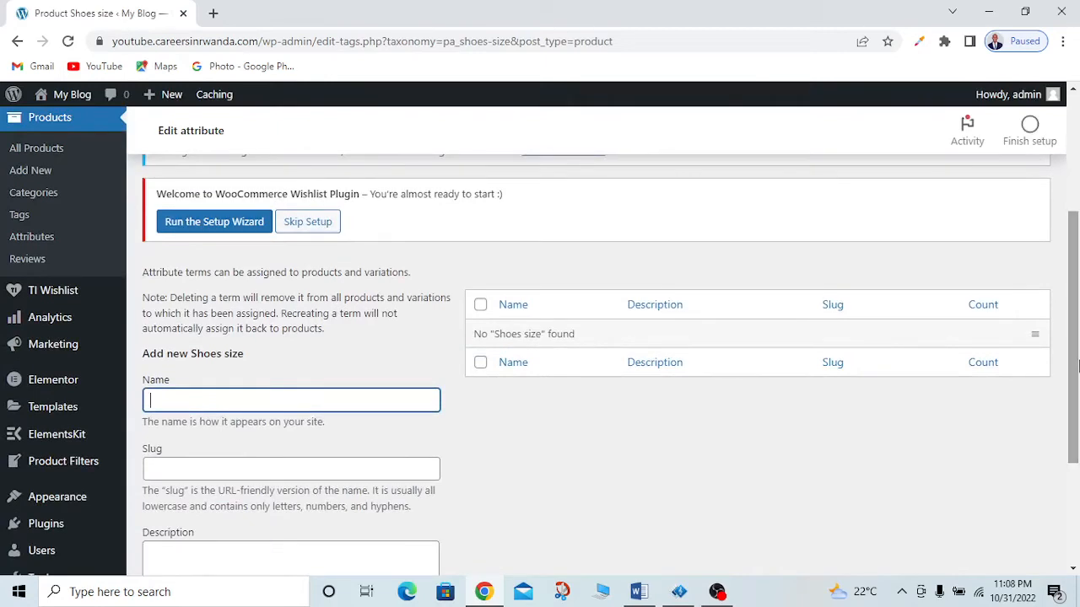
{"action": "type", "text": "42"}
{"action": "left_click_drag", "start_coordinate": [1079, 332], "coordinate": [1078, 432]}
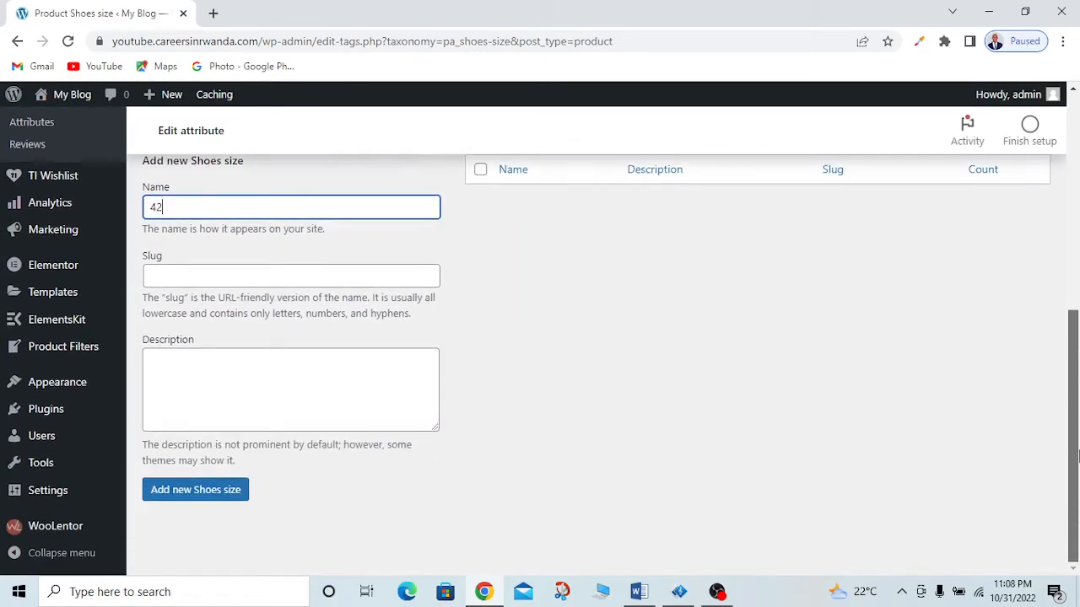
{"action": "left_click", "coordinate": [189, 499]}
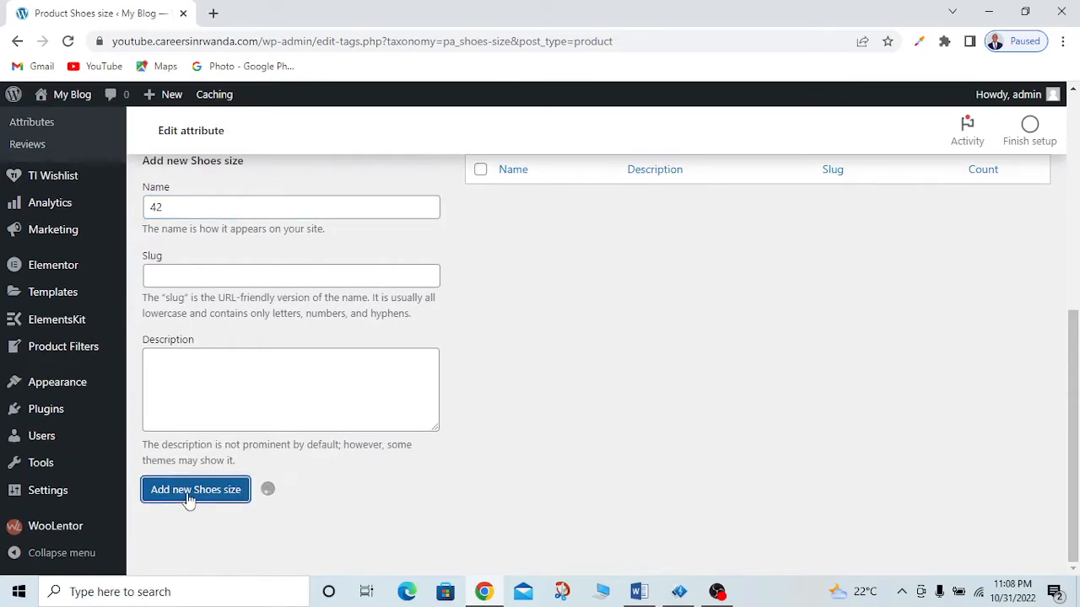
Add 36, 41 and 44 as further Shoes size terms.
{"action": "left_click", "coordinate": [208, 212]}
{"action": "type", "text": "3"}
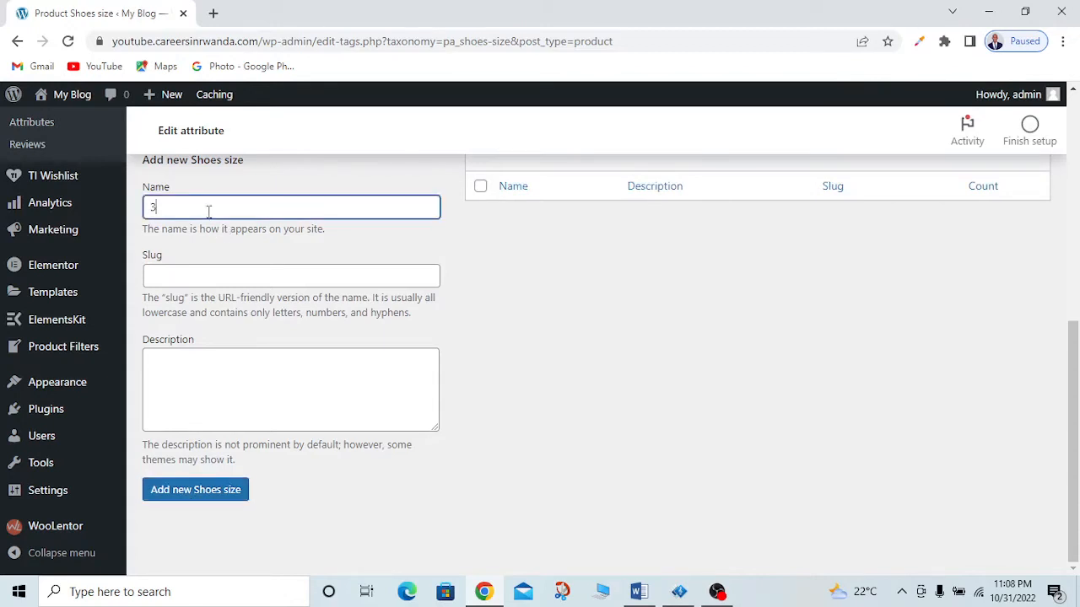
{"action": "type", "text": "6"}
{"action": "left_click", "coordinate": [210, 494]}
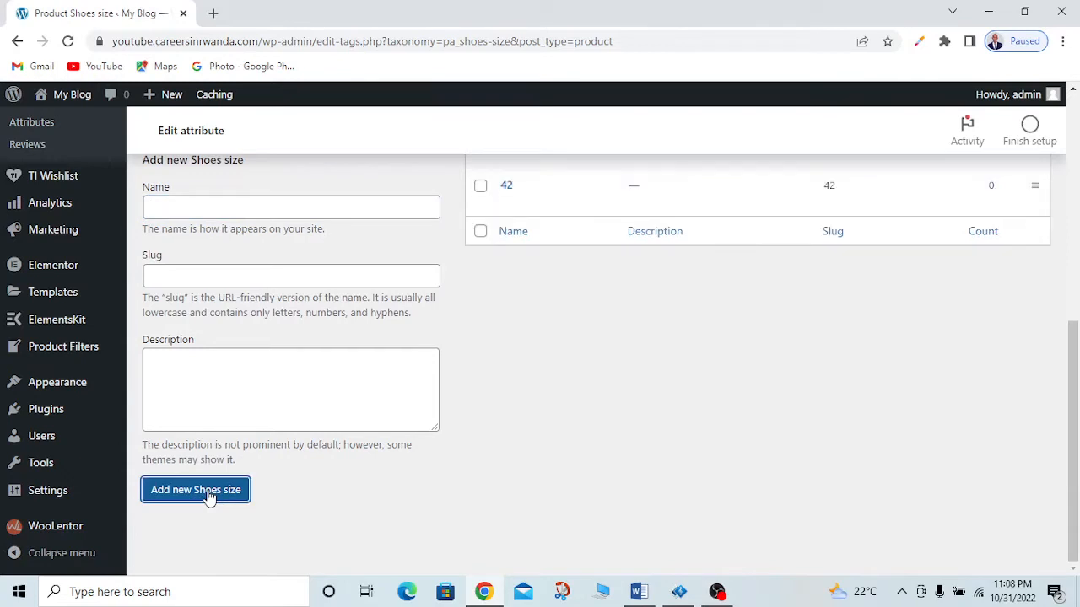
{"action": "left_click", "coordinate": [208, 205]}
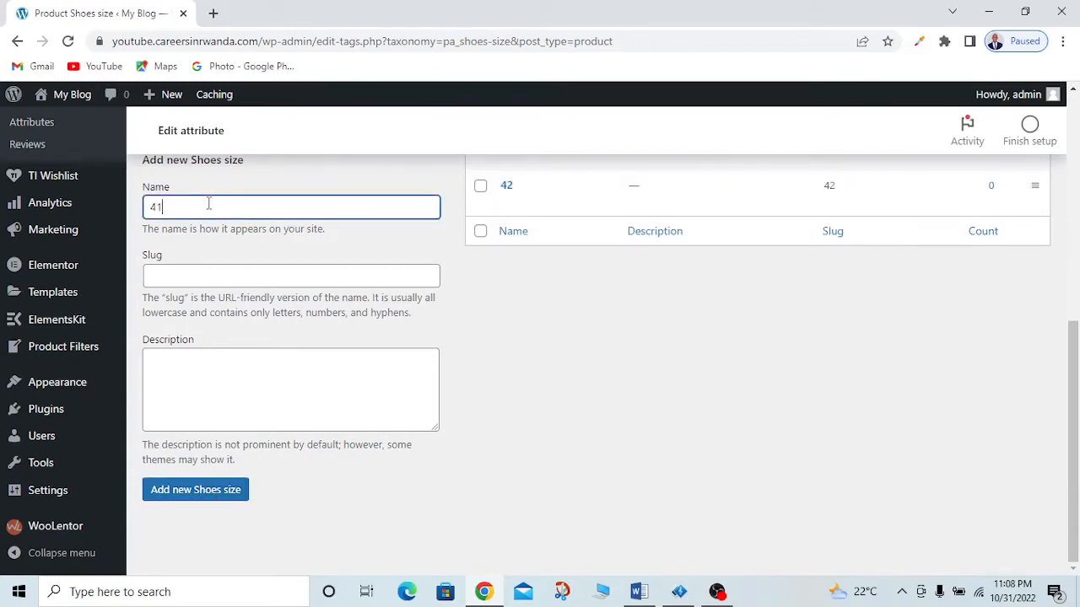
{"action": "left_click", "coordinate": [242, 494]}
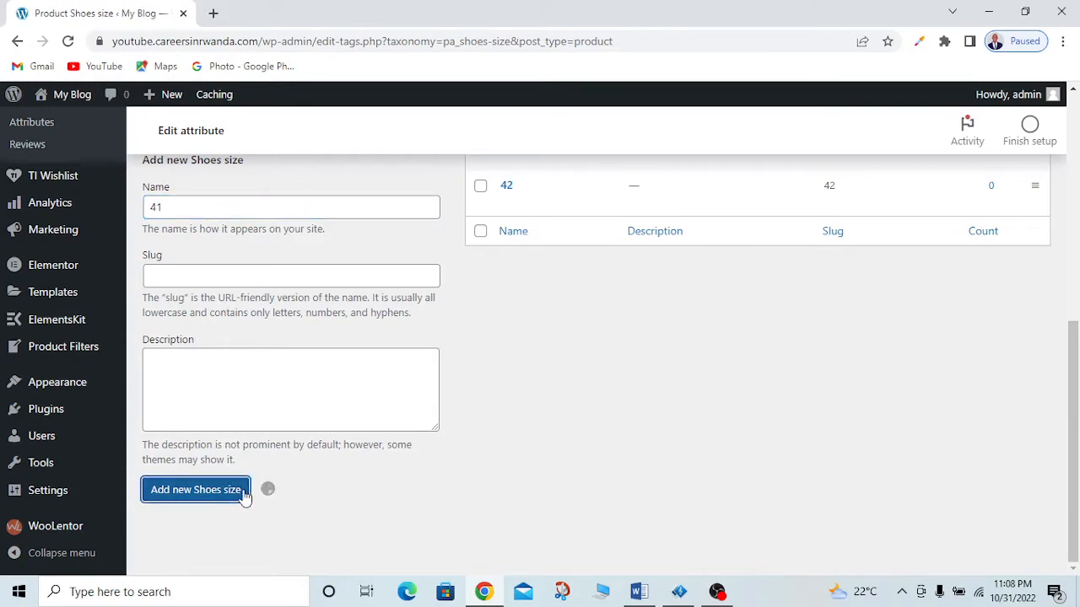
{"action": "left_click", "coordinate": [224, 211]}
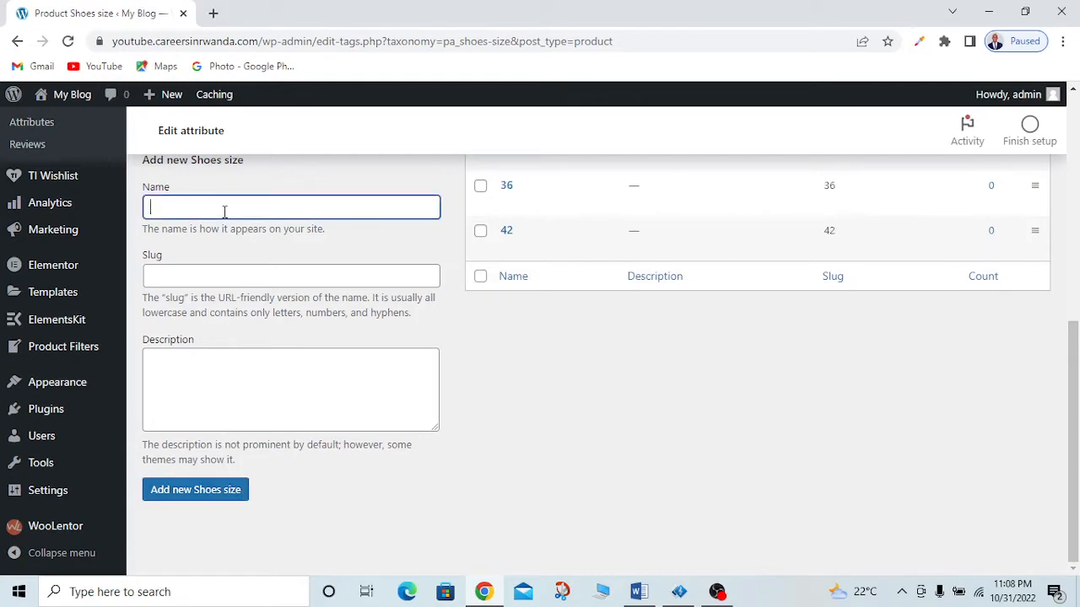
{"action": "type", "text": "44"}
{"action": "left_click", "coordinate": [238, 496]}
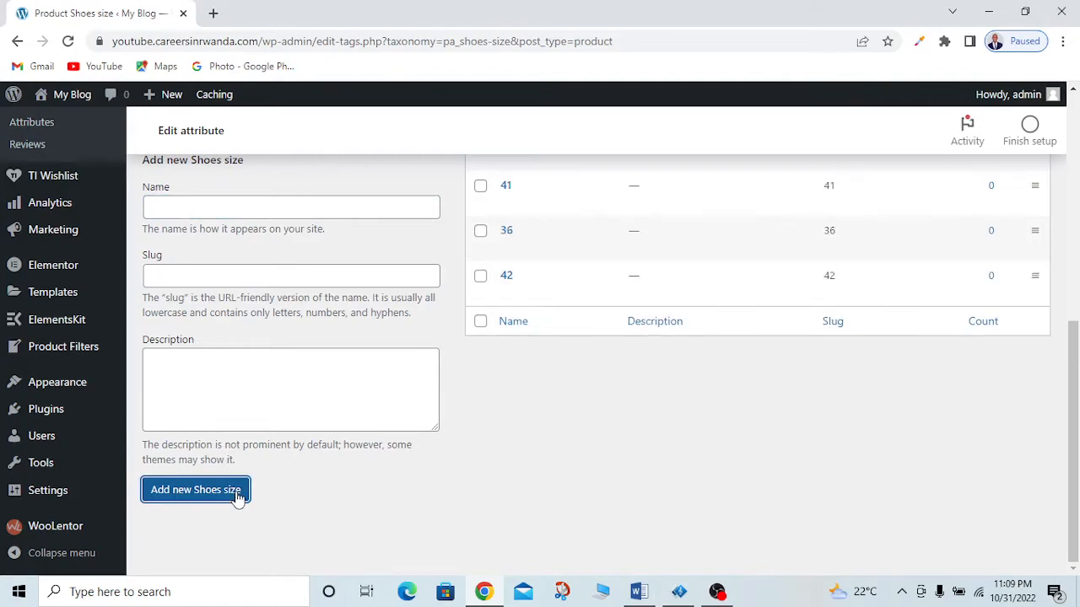
{"action": "left_click_drag", "start_coordinate": [1074, 456], "coordinate": [1077, 375]}
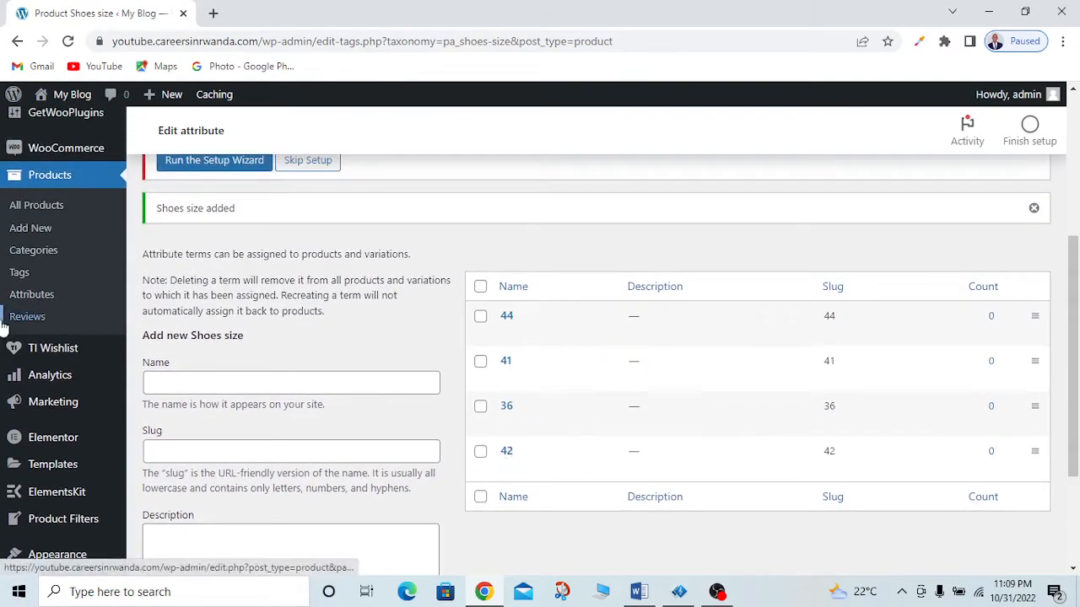
Review the product categories list, then go back to the Attributes list.
{"action": "left_click", "coordinate": [34, 251]}
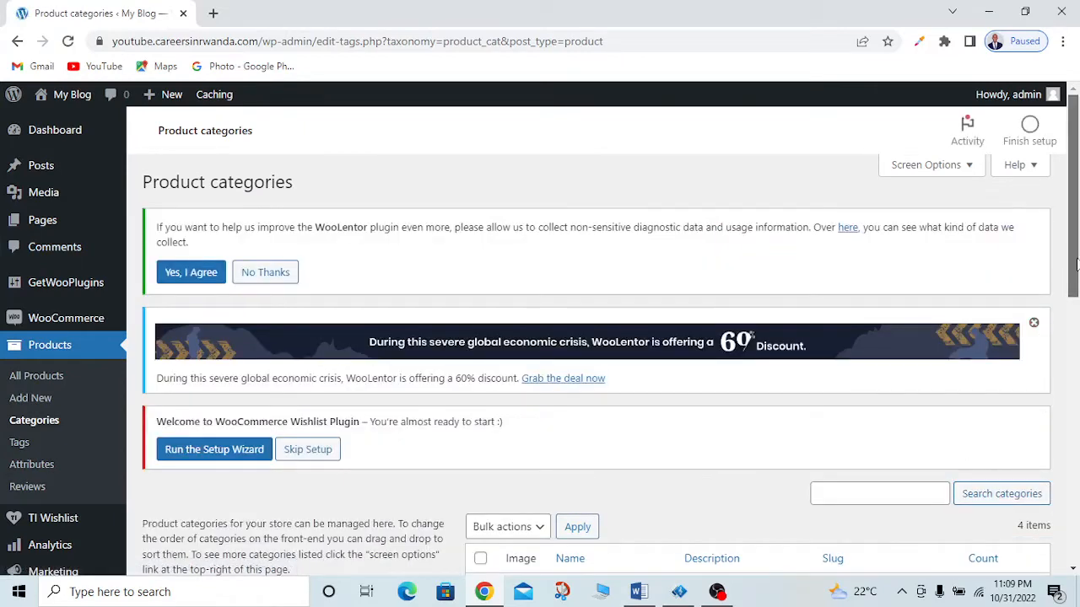
{"action": "scroll", "coordinate": [1070, 278], "scroll_direction": "down", "scroll_amount": 3}
{"action": "left_click_drag", "start_coordinate": [1078, 315], "coordinate": [1078, 390]}
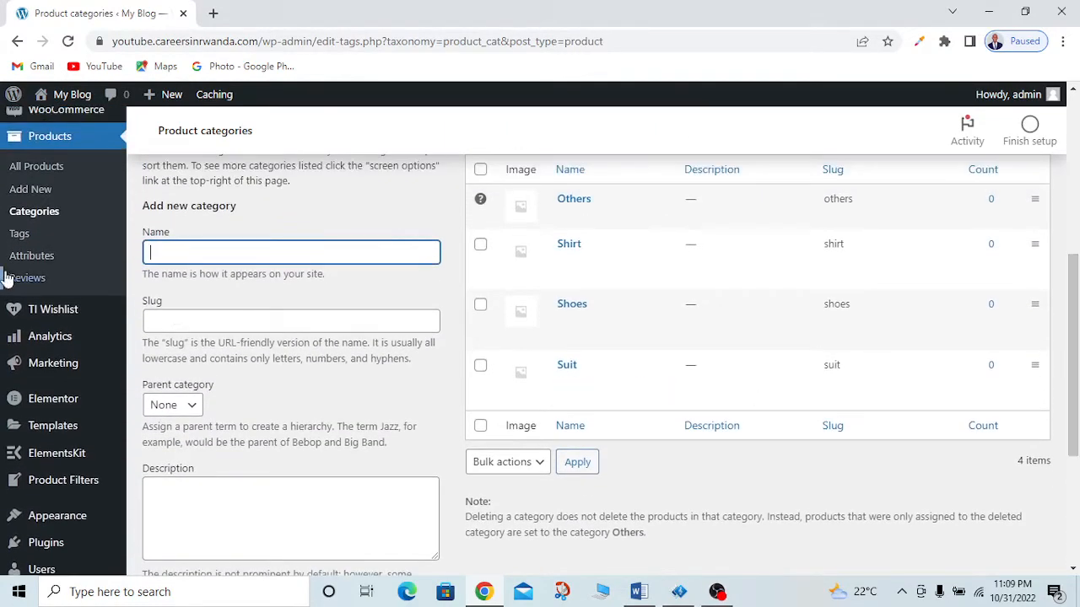
{"action": "left_click", "coordinate": [37, 262]}
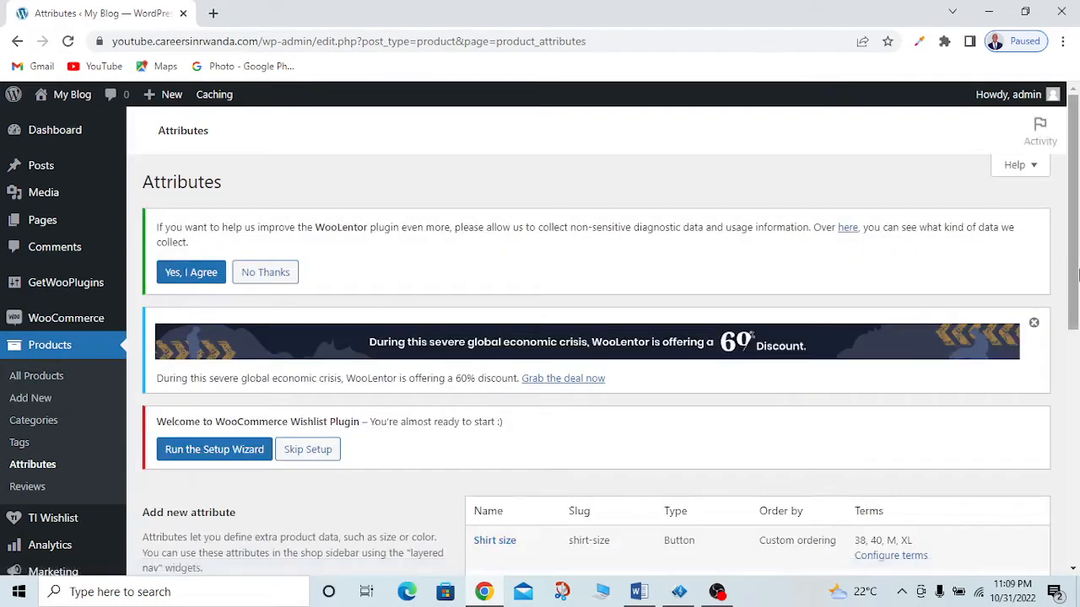
{"action": "left_click_drag", "start_coordinate": [1076, 285], "coordinate": [1077, 414]}
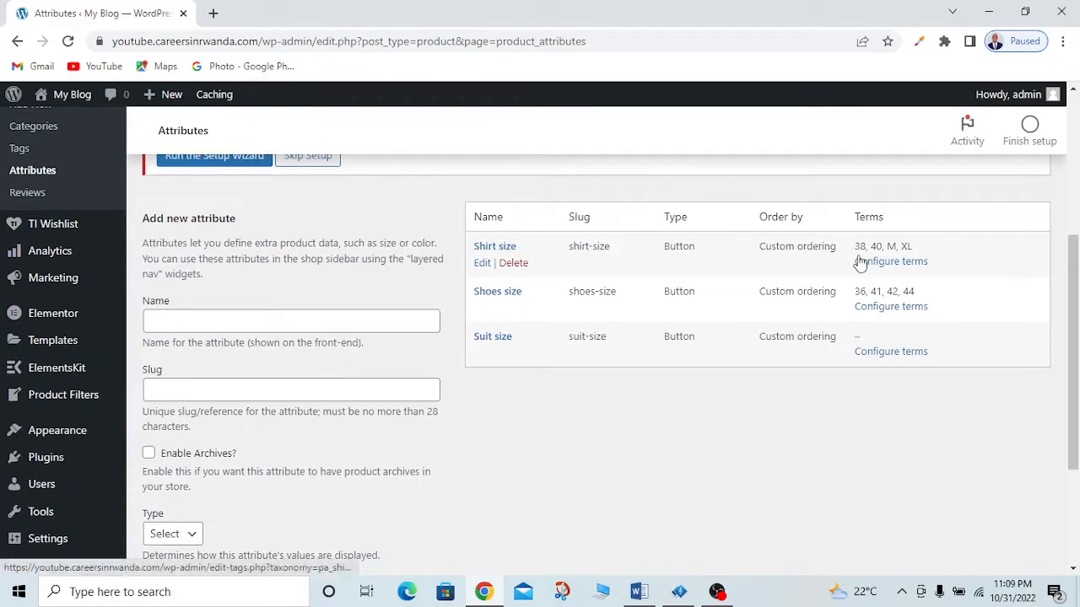
Open the Suit size terms and add 32, 28 and 30.
{"action": "left_click", "coordinate": [876, 352]}
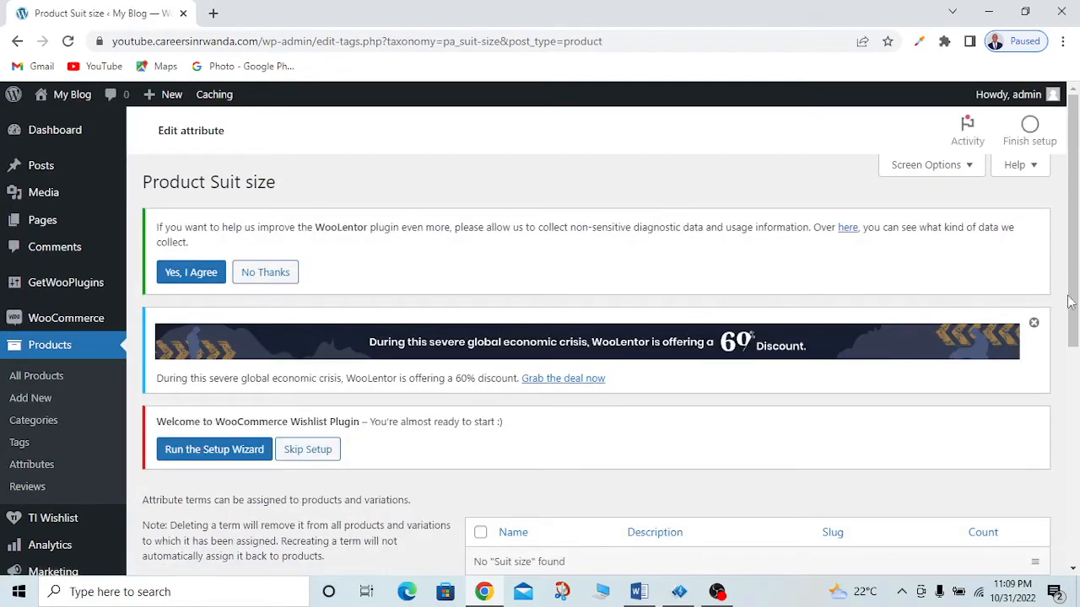
{"action": "left_click_drag", "start_coordinate": [1071, 302], "coordinate": [1077, 428]}
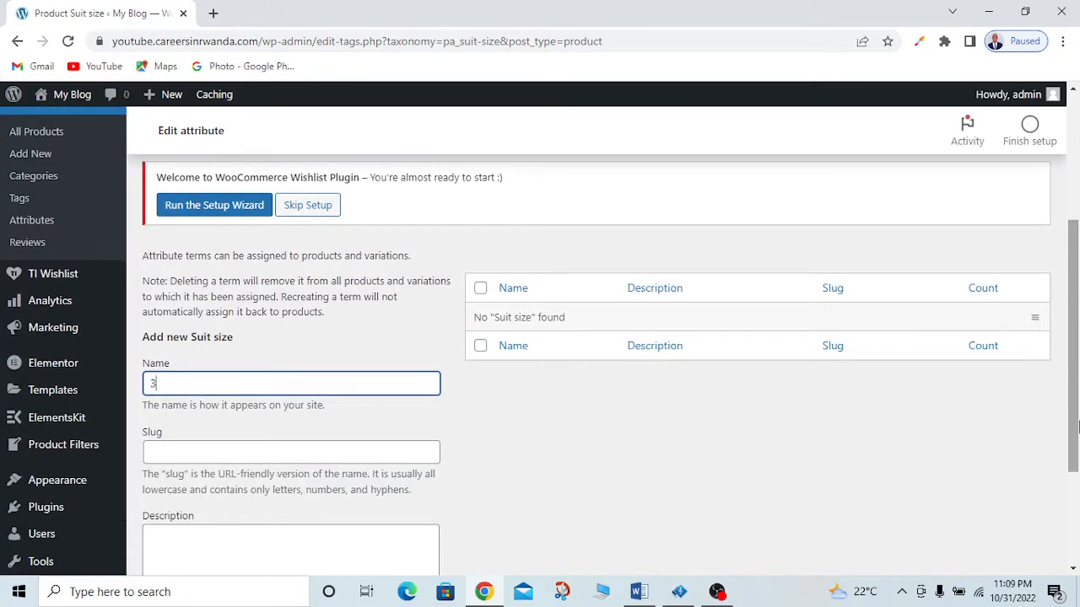
{"action": "type", "text": "2"}
{"action": "left_click_drag", "start_coordinate": [1077, 386], "coordinate": [1075, 446]}
{"action": "left_click", "coordinate": [195, 495]}
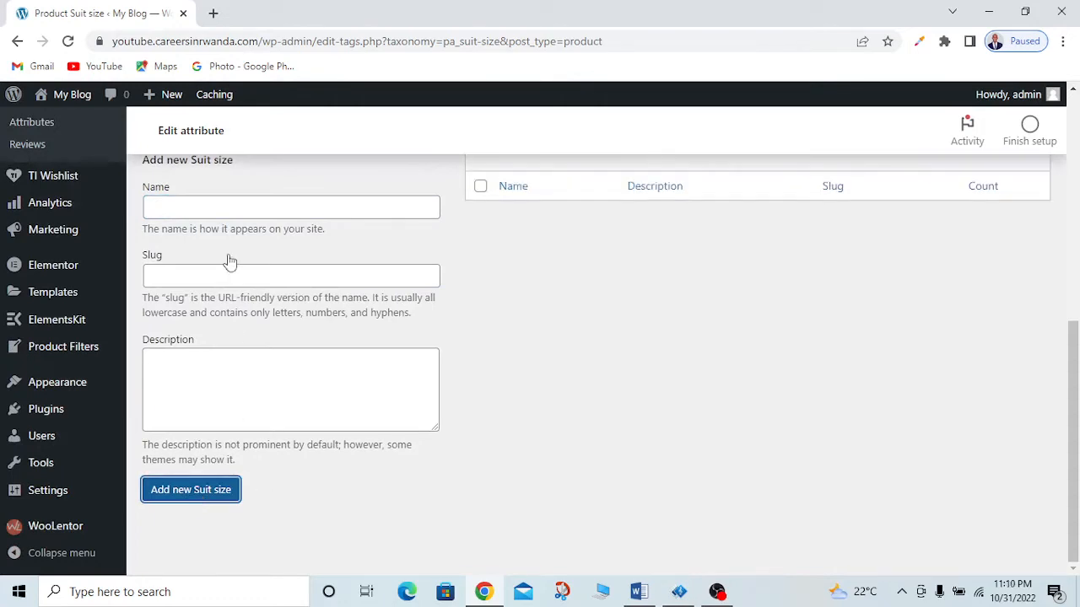
{"action": "left_click", "coordinate": [210, 202]}
{"action": "type", "text": "28"}
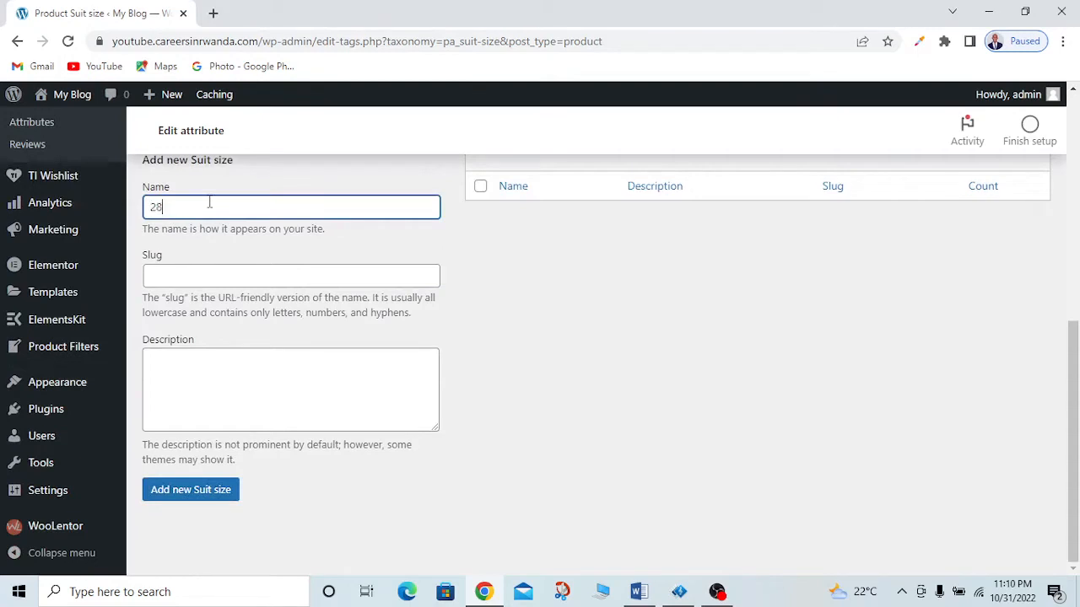
{"action": "left_click", "coordinate": [196, 499]}
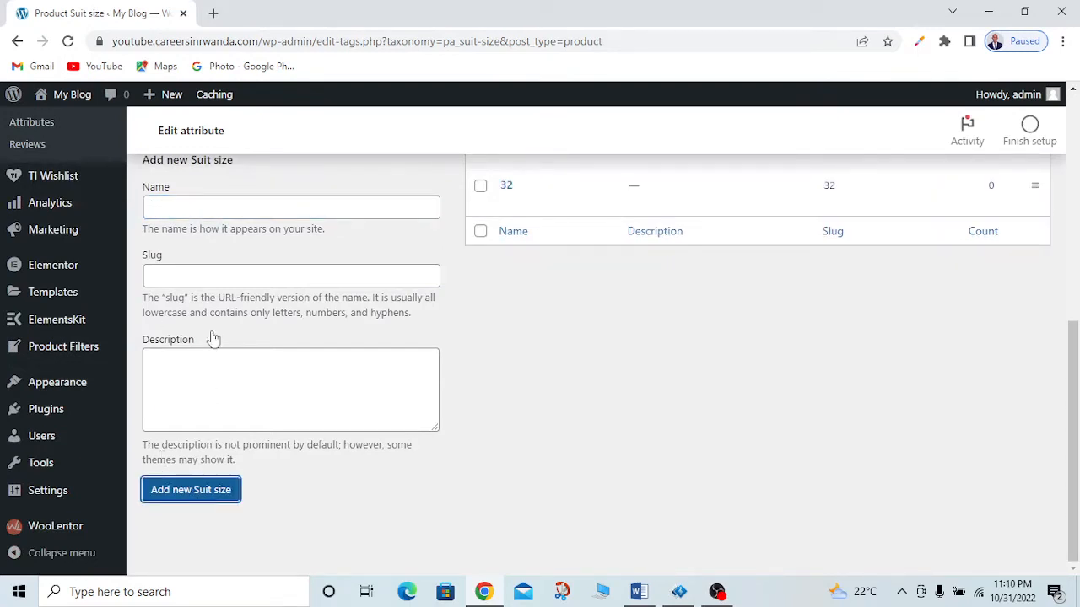
{"action": "left_click", "coordinate": [212, 208]}
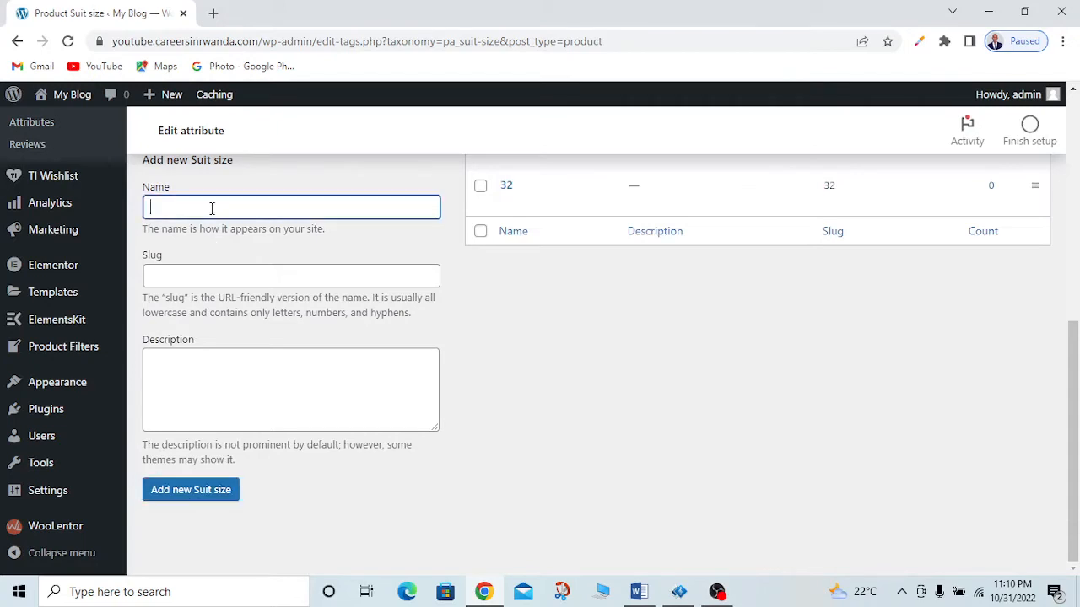
{"action": "type", "text": "30"}
{"action": "left_click", "coordinate": [204, 505]}
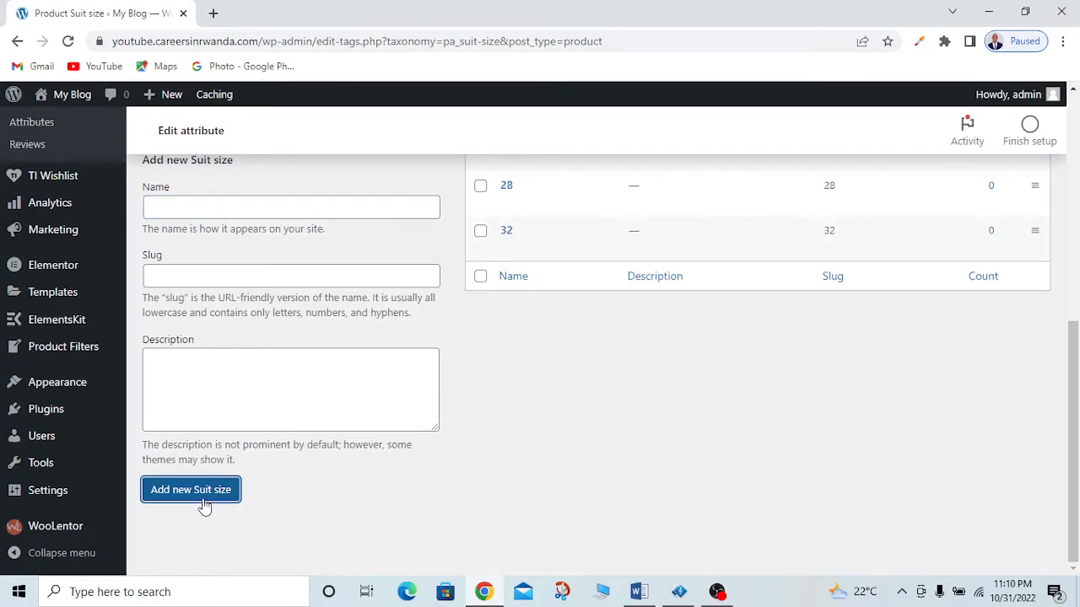
{"action": "left_click_drag", "start_coordinate": [1073, 426], "coordinate": [1079, 334]}
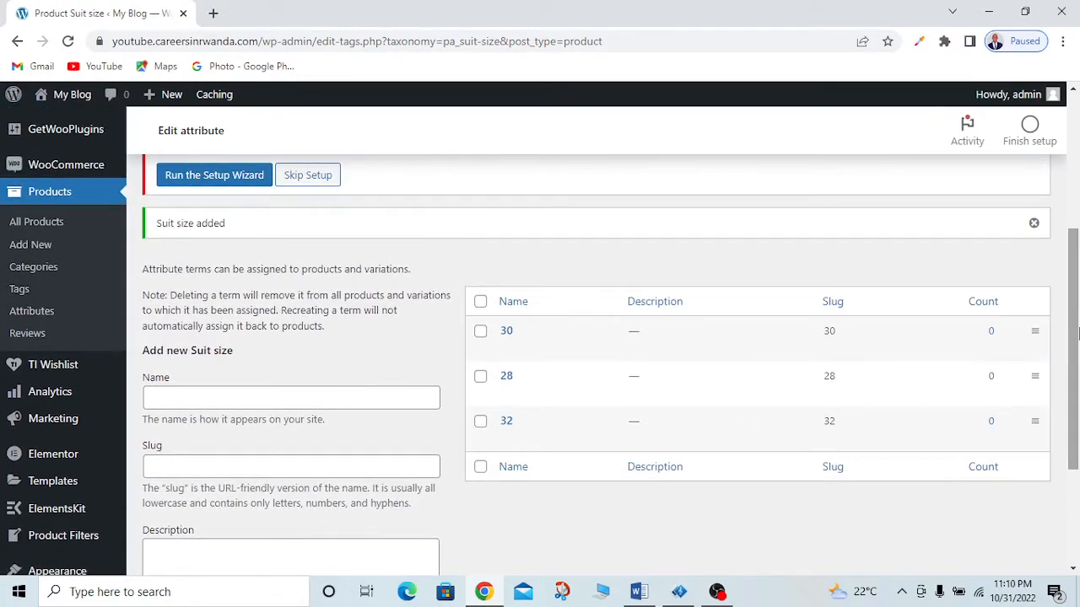
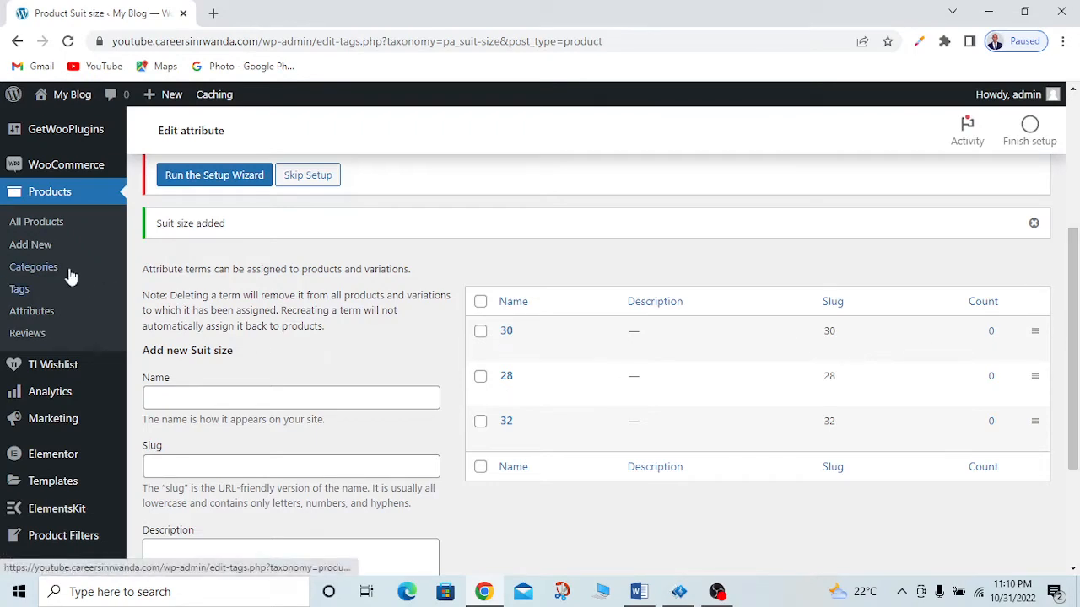
Start a new blank product from Products > Add New.
{"action": "left_click", "coordinate": [43, 251]}
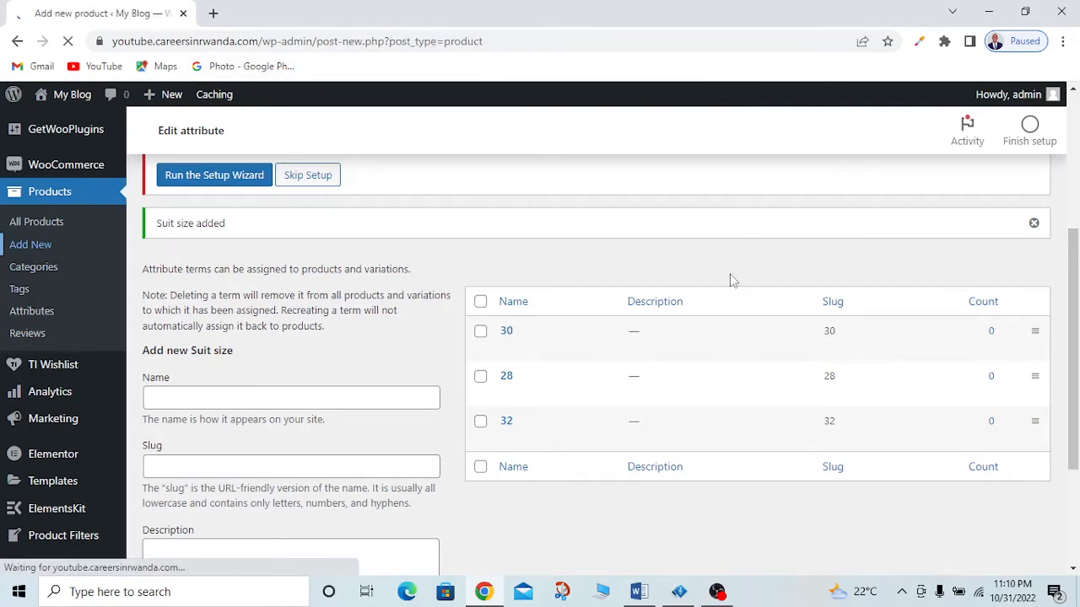
Enter 'Italian Suit' as the new product's title.
{"action": "left_click_drag", "start_coordinate": [1074, 255], "coordinate": [1073, 200]}
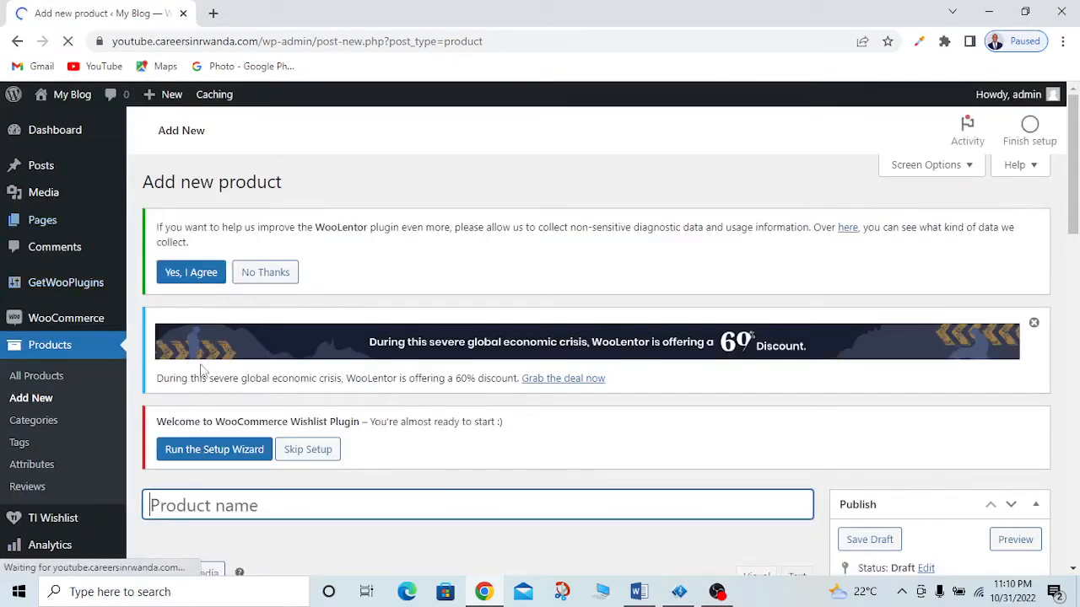
{"action": "left_click_drag", "start_coordinate": [1075, 212], "coordinate": [1079, 278]}
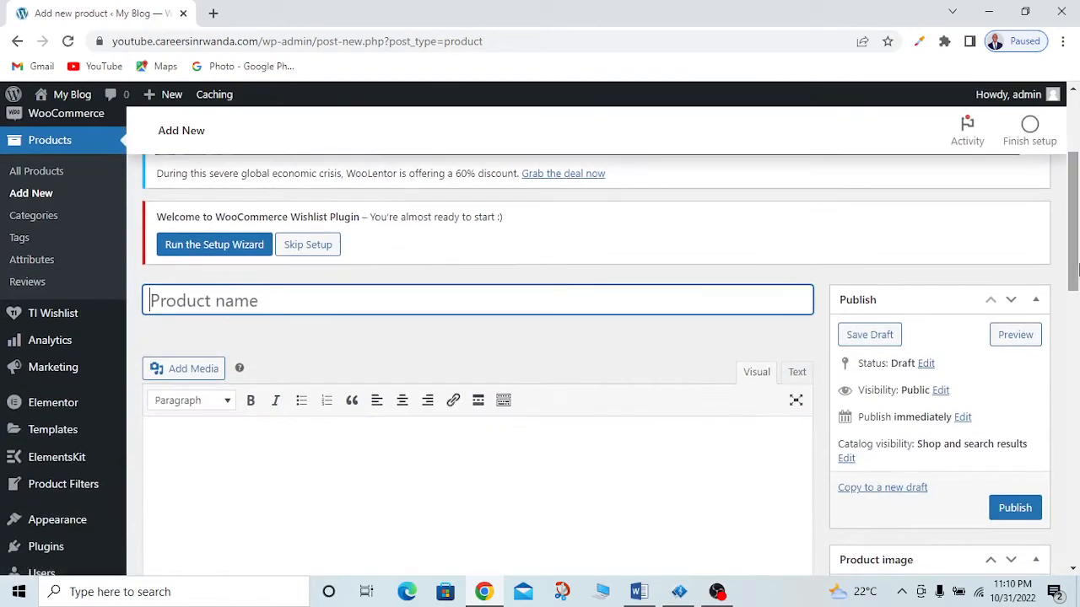
{"action": "left_click", "coordinate": [399, 308]}
{"action": "type", "text": "It"}
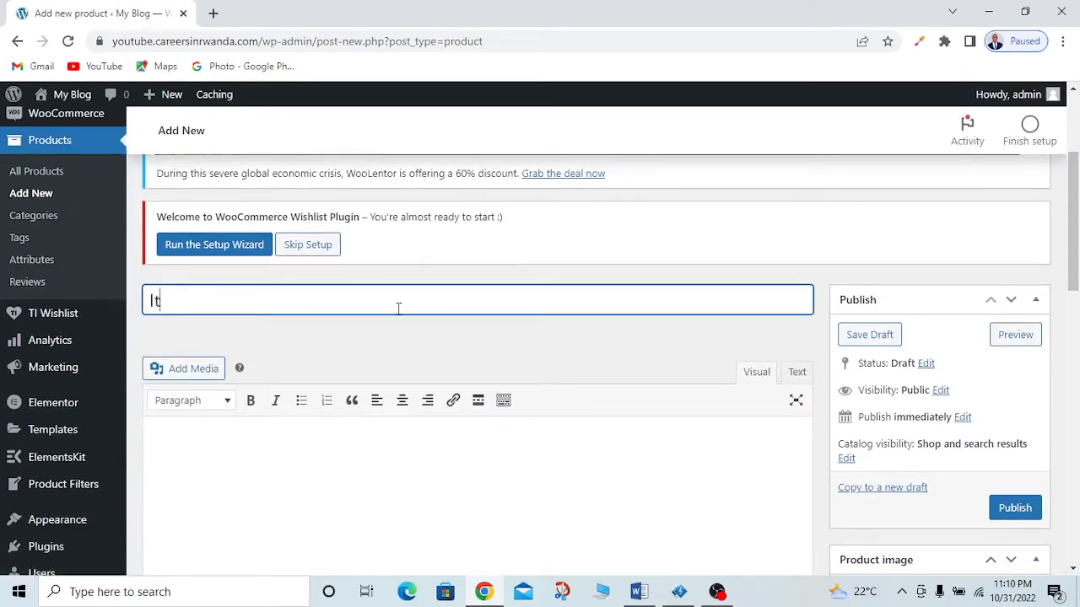
{"action": "type", "text": "alian Suit"}
{"action": "left_click_drag", "start_coordinate": [1076, 215], "coordinate": [1077, 261]}
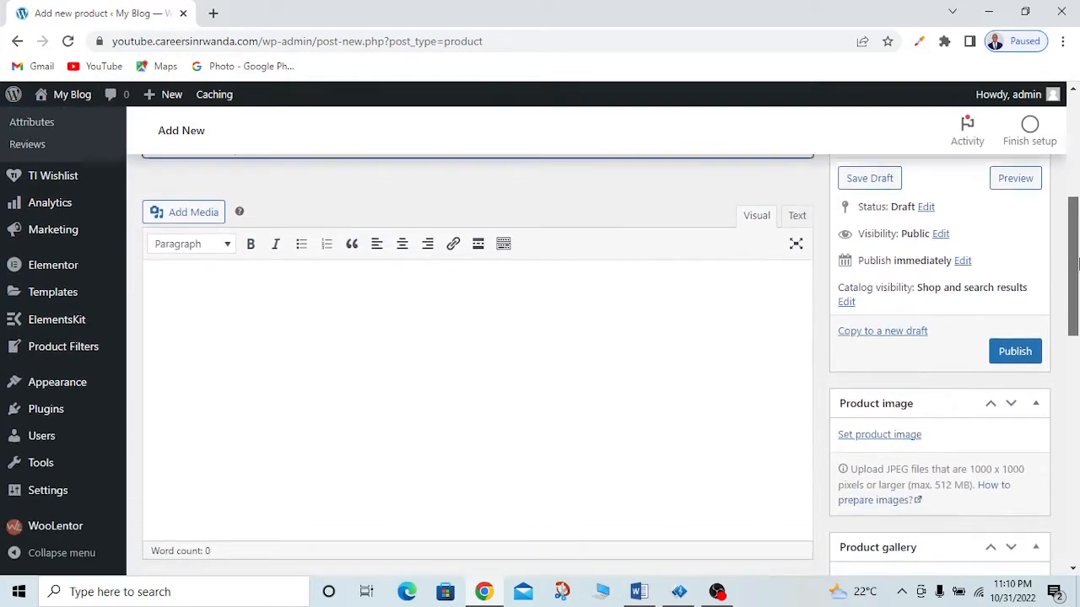
{"action": "scroll", "coordinate": [1077, 262], "scroll_direction": "up", "scroll_amount": 1}
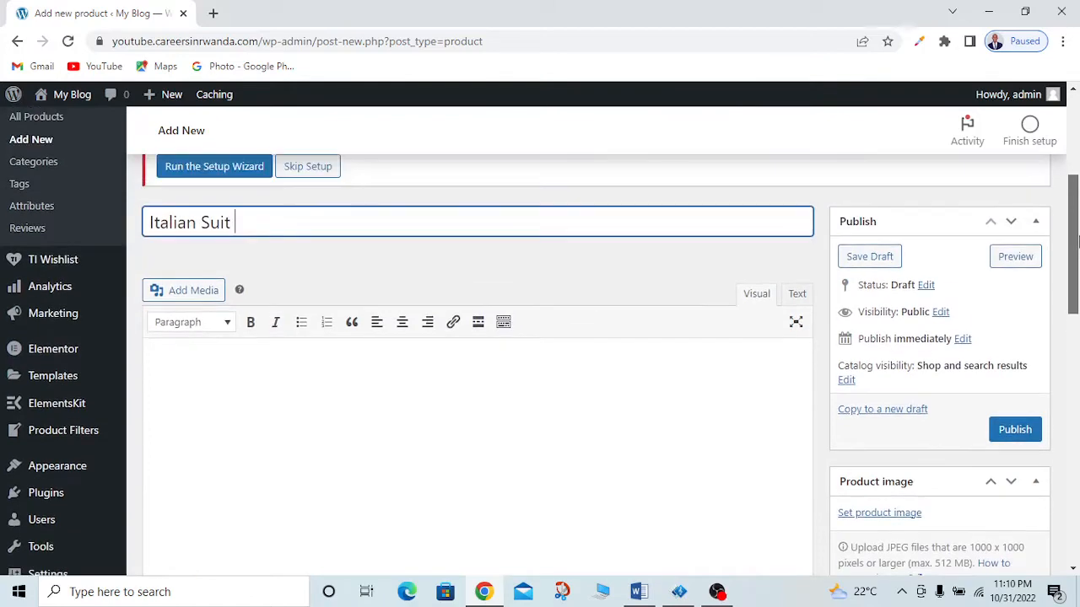
{"action": "left_click", "coordinate": [214, 14]}
Search for 'dummy text' and open the lipsum.com Lorem Ipsum site.
{"action": "type", "text": "d"}
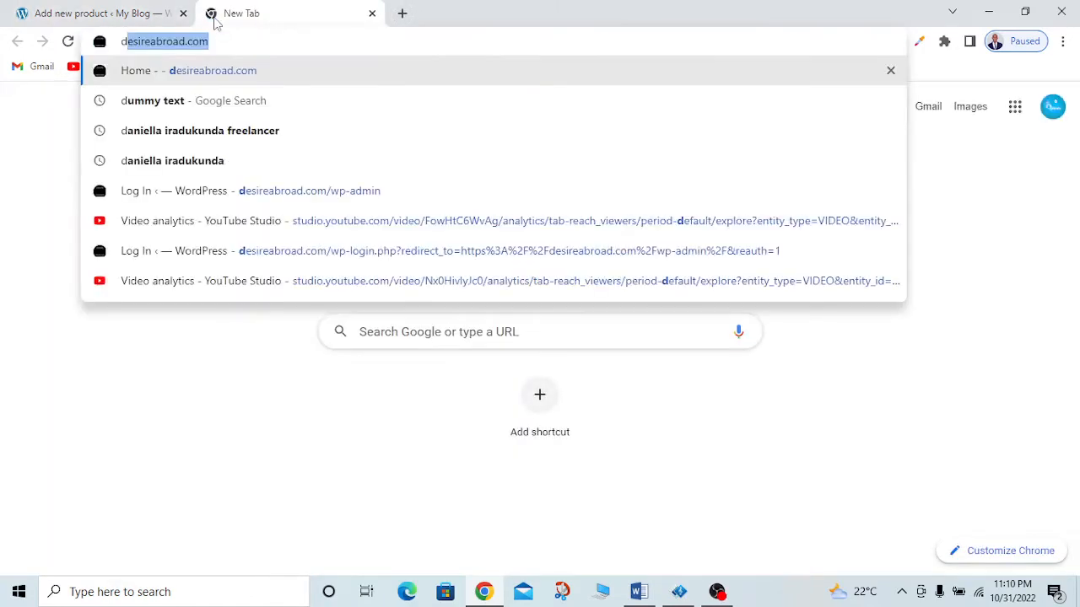
{"action": "type", "text": "ummy "}
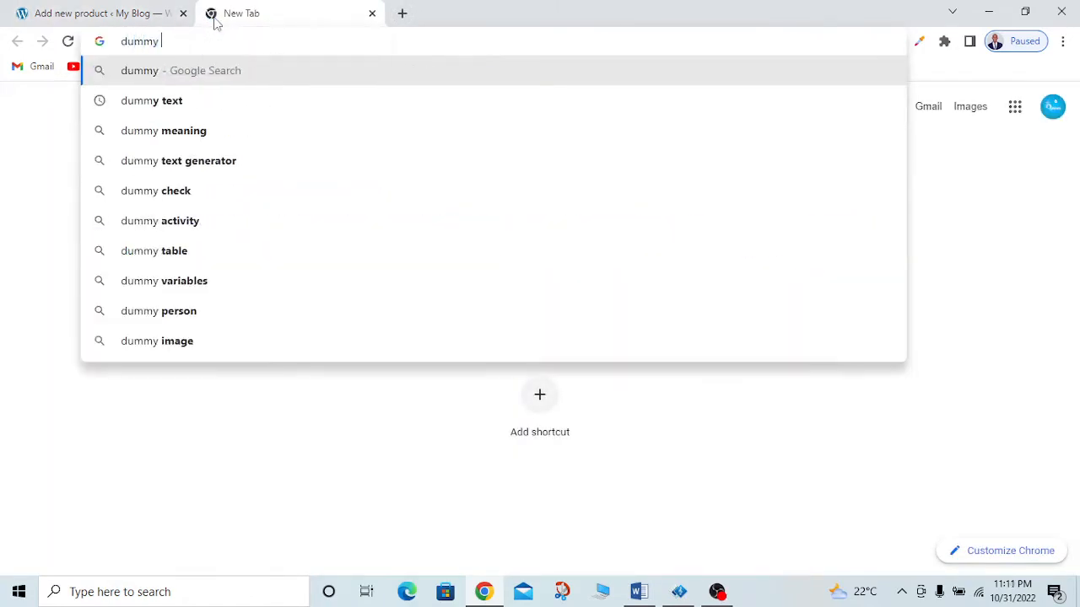
{"action": "type", "text": "text"}
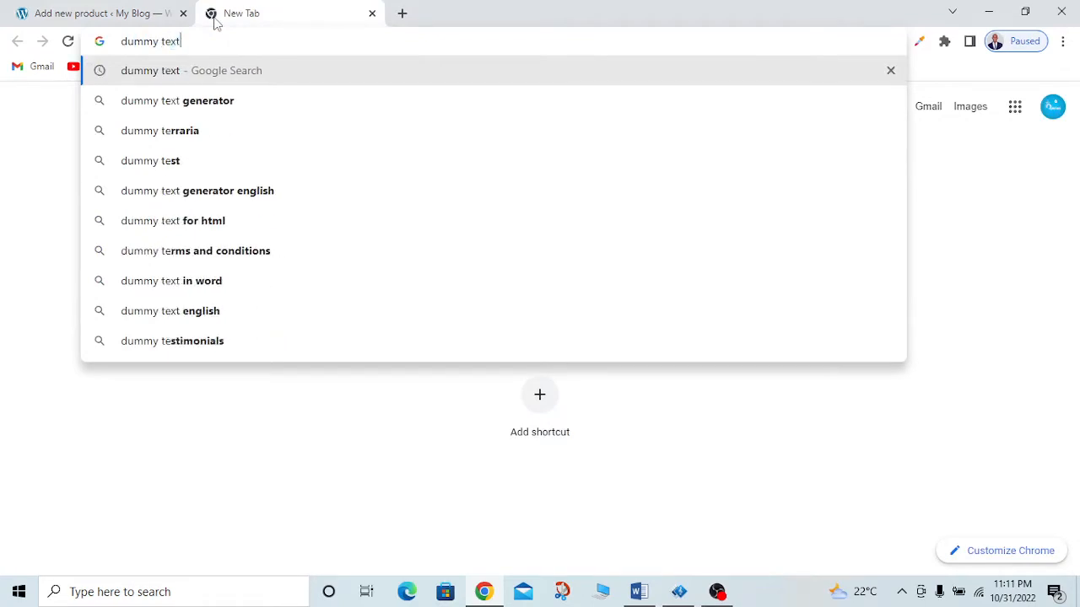
{"action": "key", "text": "Return"}
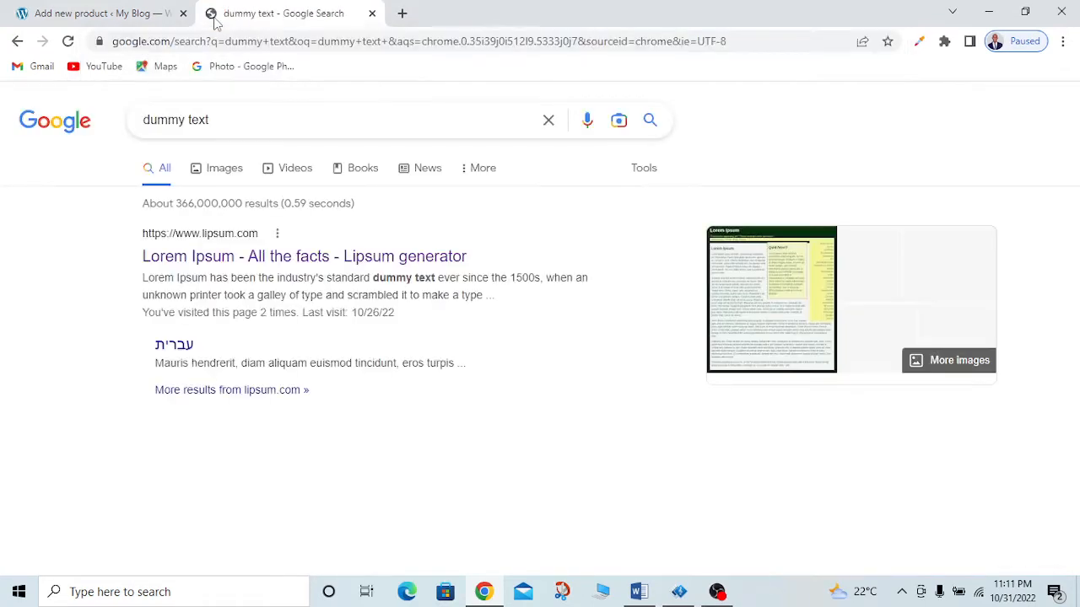
{"action": "left_click", "coordinate": [213, 269]}
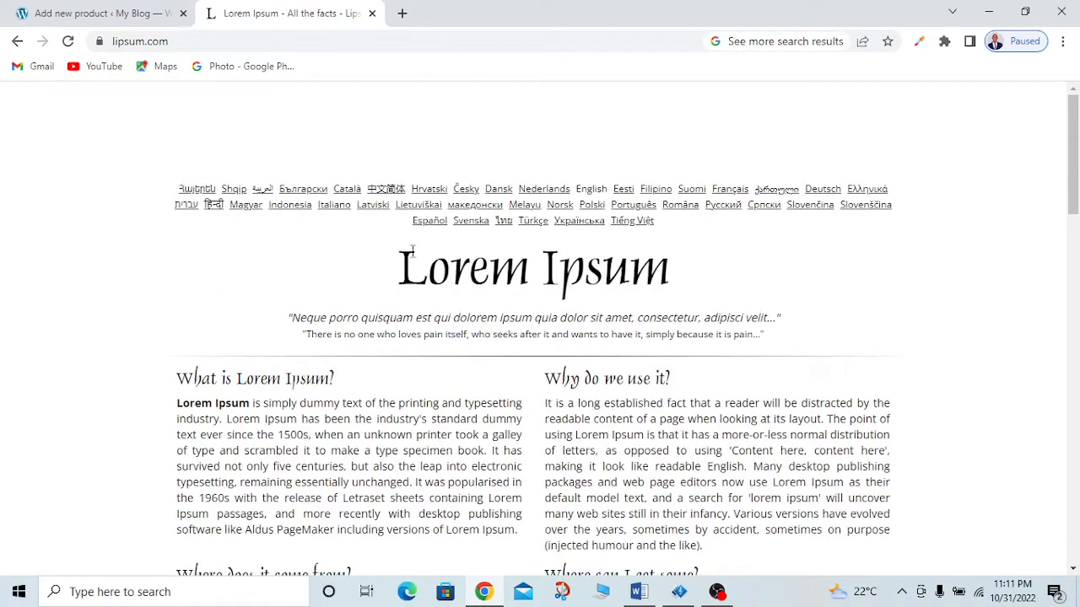
Copy the first two Lorem Ipsum sentences and return to the product tab.
{"action": "left_click_drag", "start_coordinate": [1076, 145], "coordinate": [1077, 199]}
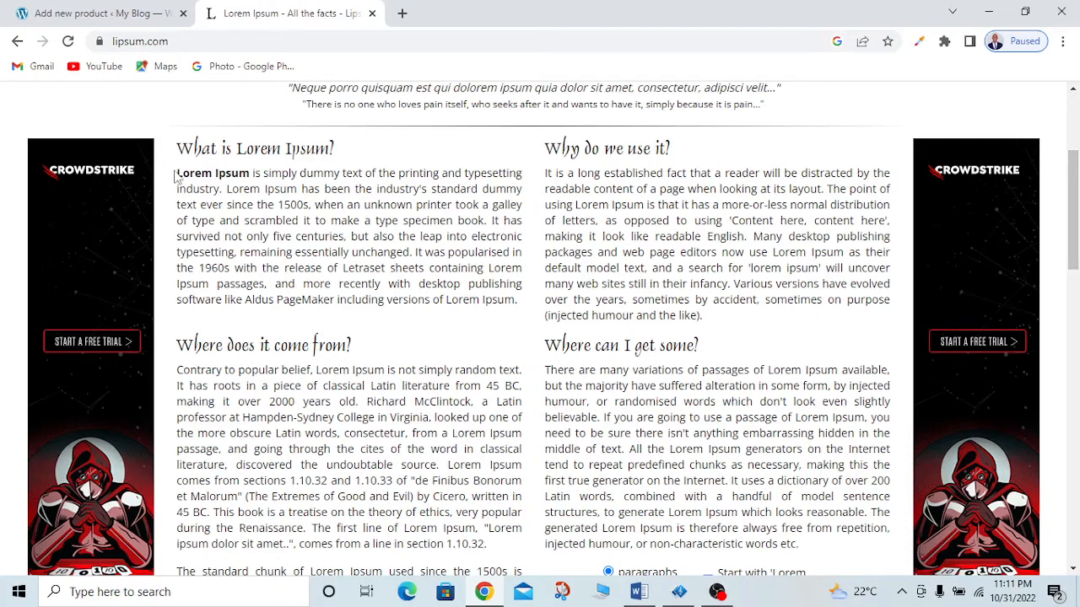
{"action": "mouse_move", "coordinate": [180, 171]}
{"action": "left_mouse_down"}
{"action": "mouse_move", "coordinate": [273, 189]}
{"action": "mouse_move", "coordinate": [276, 205]}
{"action": "mouse_move", "coordinate": [177, 173]}
{"action": "left_mouse_up"}
{"action": "left_click", "coordinate": [296, 221]}
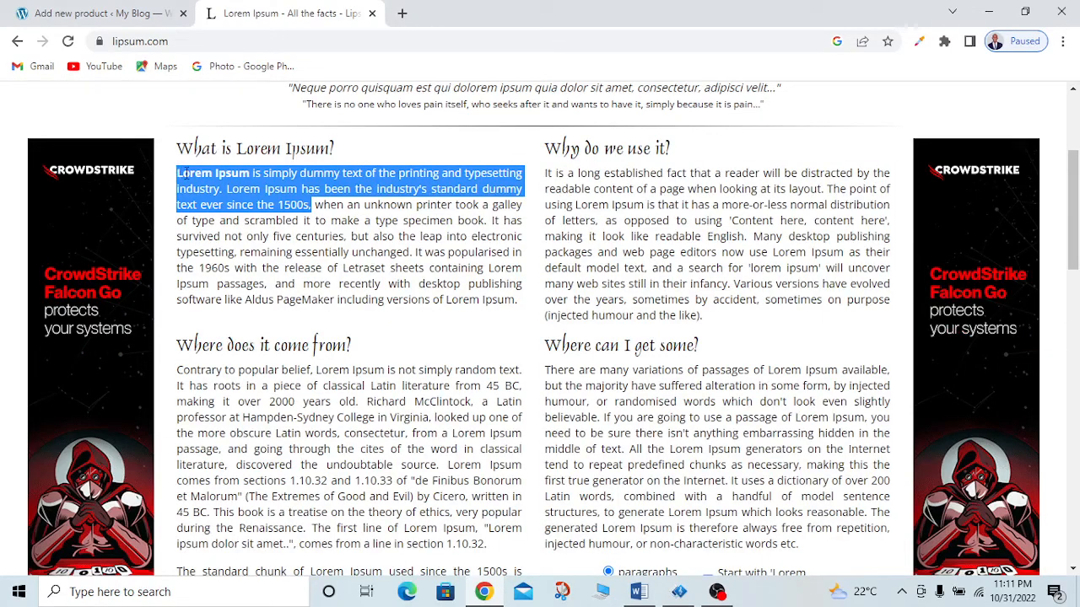
{"action": "right_click", "coordinate": [180, 173]}
{"action": "left_click", "coordinate": [216, 187]}
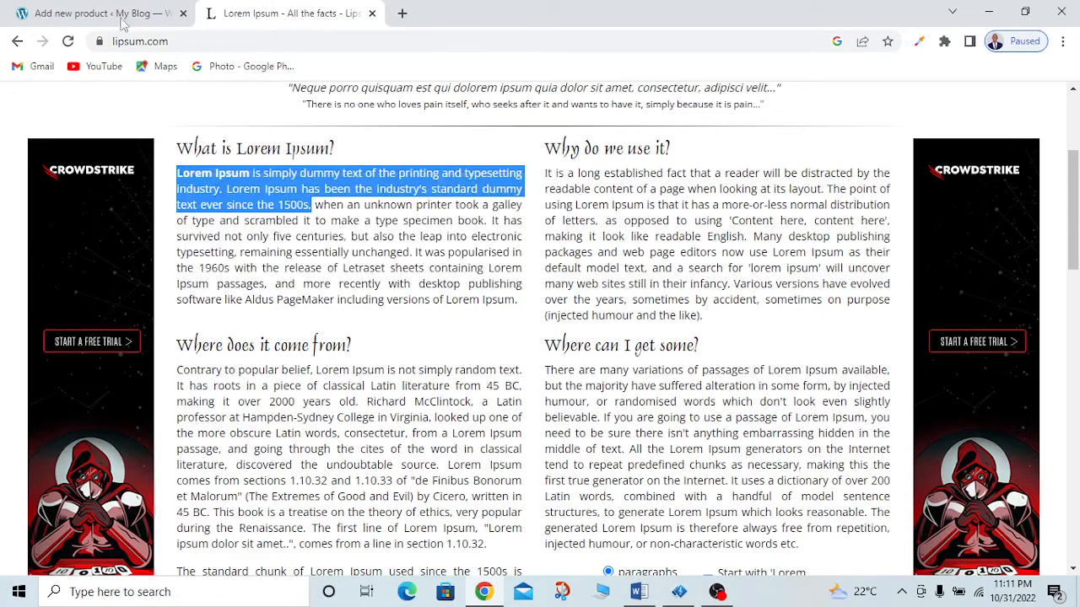
{"action": "left_click", "coordinate": [122, 20]}
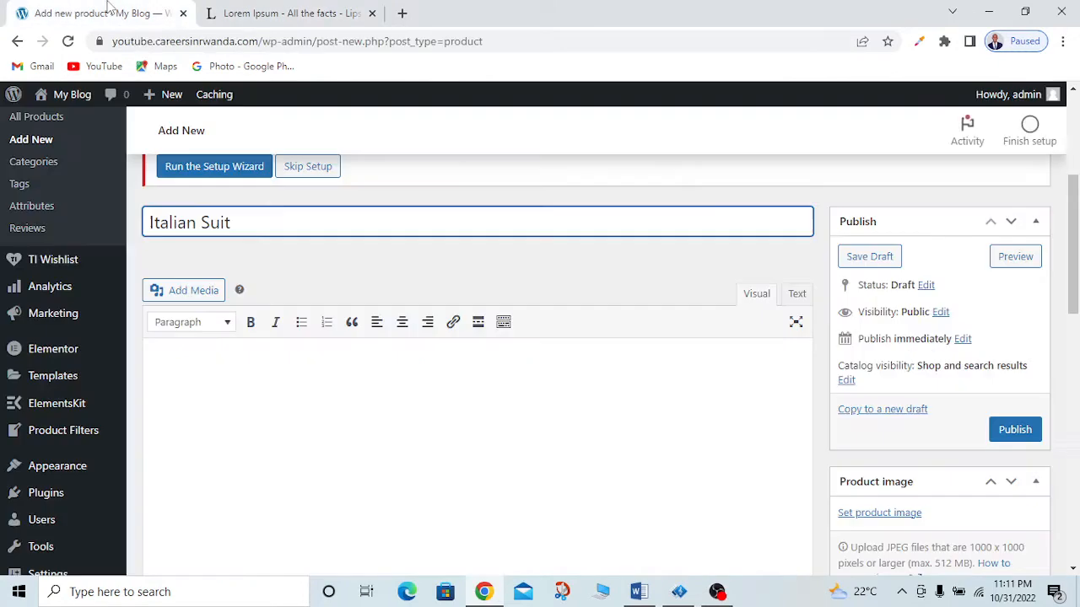
Paste the copied Lorem Ipsum text as three separate paragraphs in the description.
{"action": "left_click", "coordinate": [209, 373]}
{"action": "key", "text": "ctrl+v"}
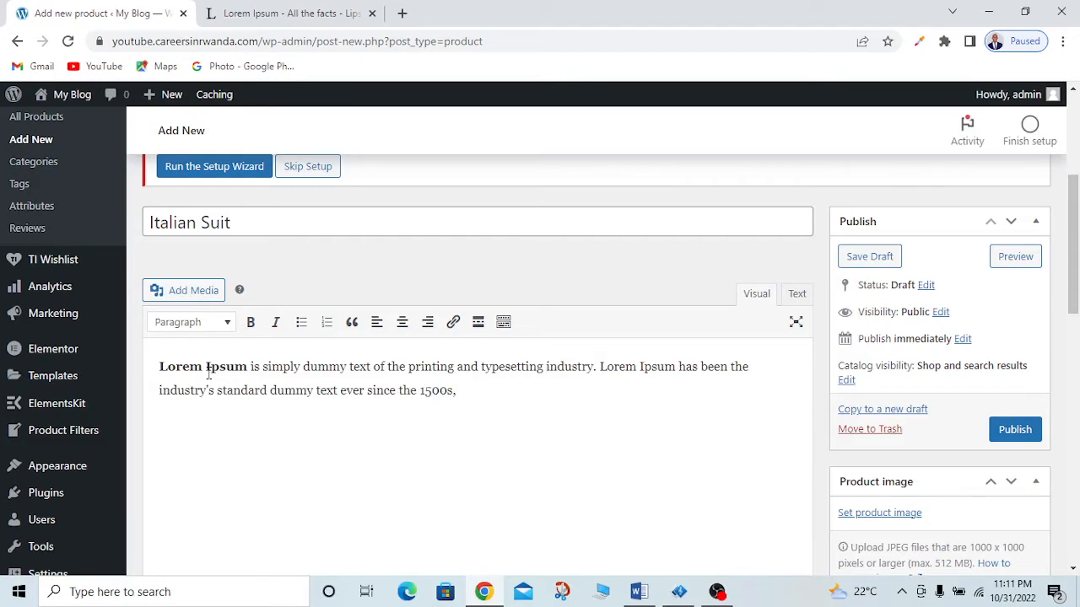
{"action": "key", "text": "Return"}
{"action": "key", "text": "ctrl+v"}
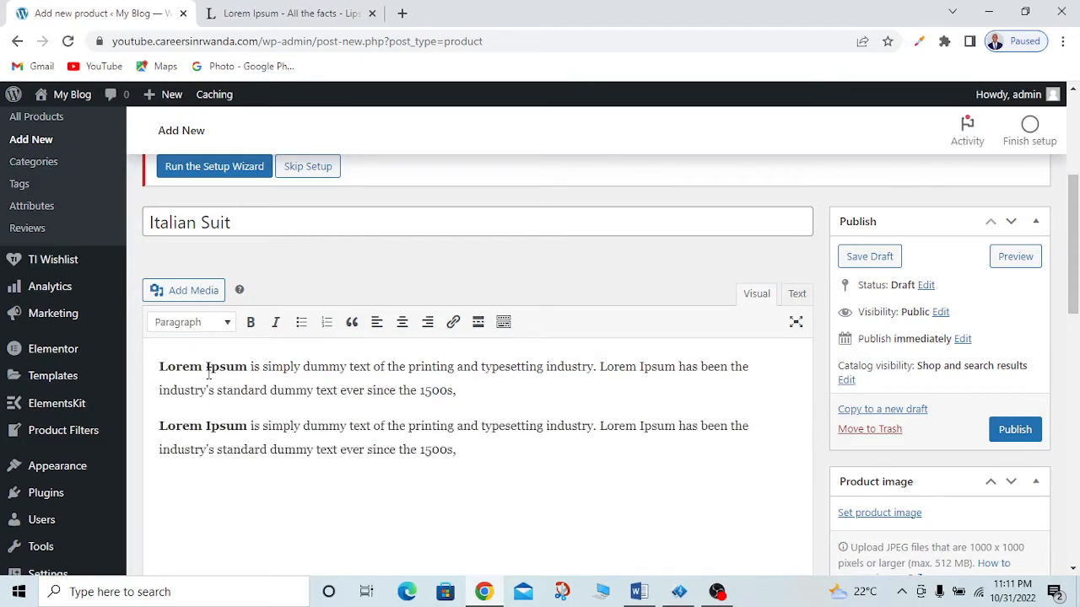
{"action": "key", "text": "Return"}
{"action": "key", "text": "ctrl+v"}
{"action": "mouse_move", "coordinate": [1075, 246]}
{"action": "left_mouse_down"}
{"action": "mouse_move", "coordinate": [1076, 319]}
{"action": "mouse_move", "coordinate": [1075, 257]}
{"action": "left_mouse_up"}
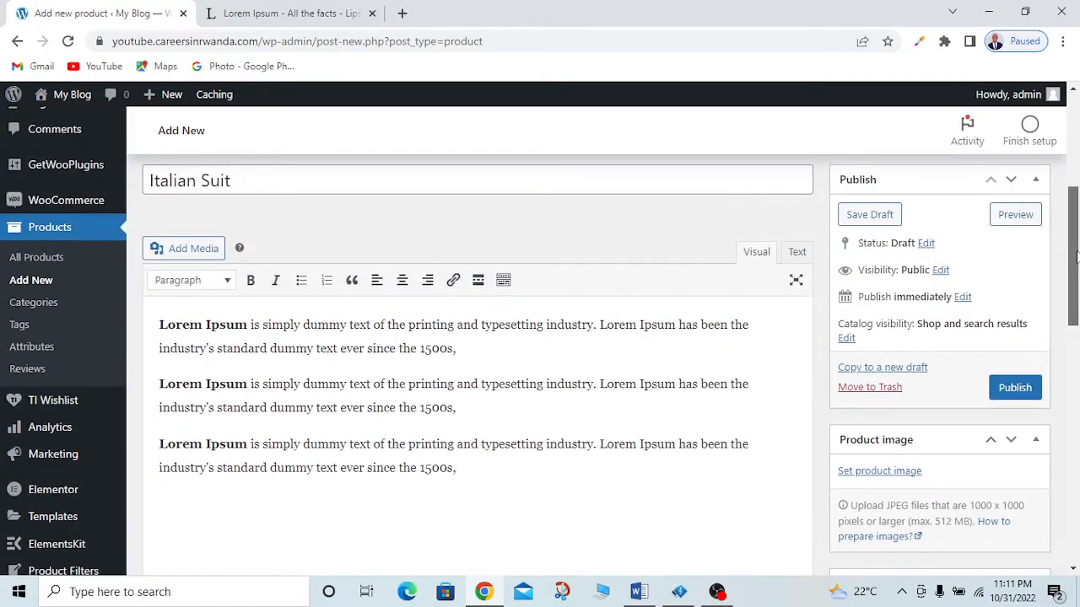
{"action": "left_click_drag", "start_coordinate": [1076, 257], "coordinate": [1077, 361]}
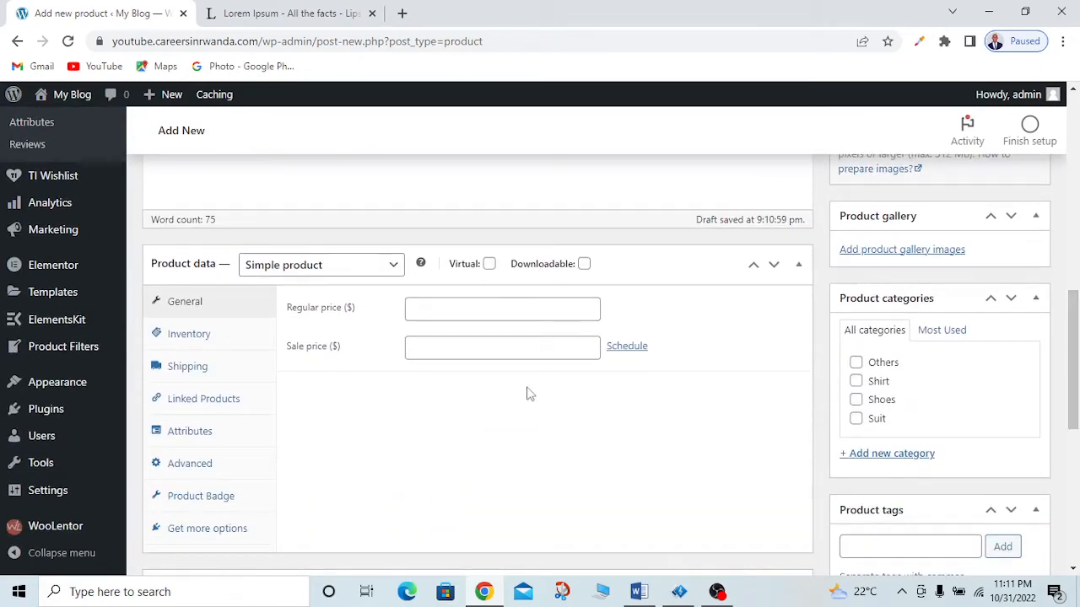
Set regular price 40, SKU itx1, and managed stock with quantity 67.
{"action": "left_click", "coordinate": [427, 312]}
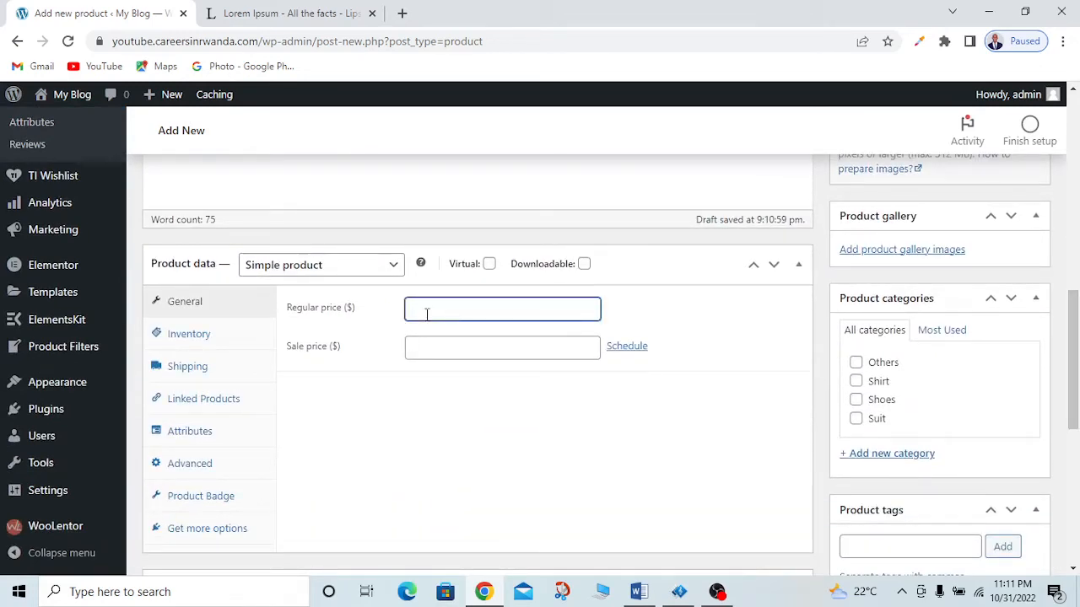
{"action": "type", "text": "40"}
{"action": "left_click", "coordinate": [224, 335]}
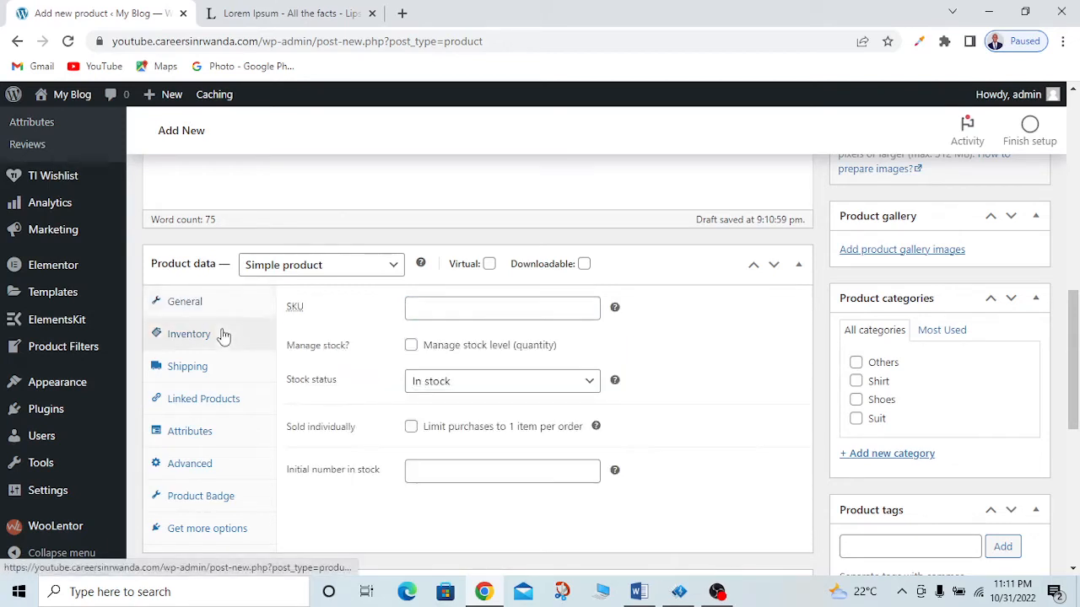
{"action": "left_click", "coordinate": [476, 309]}
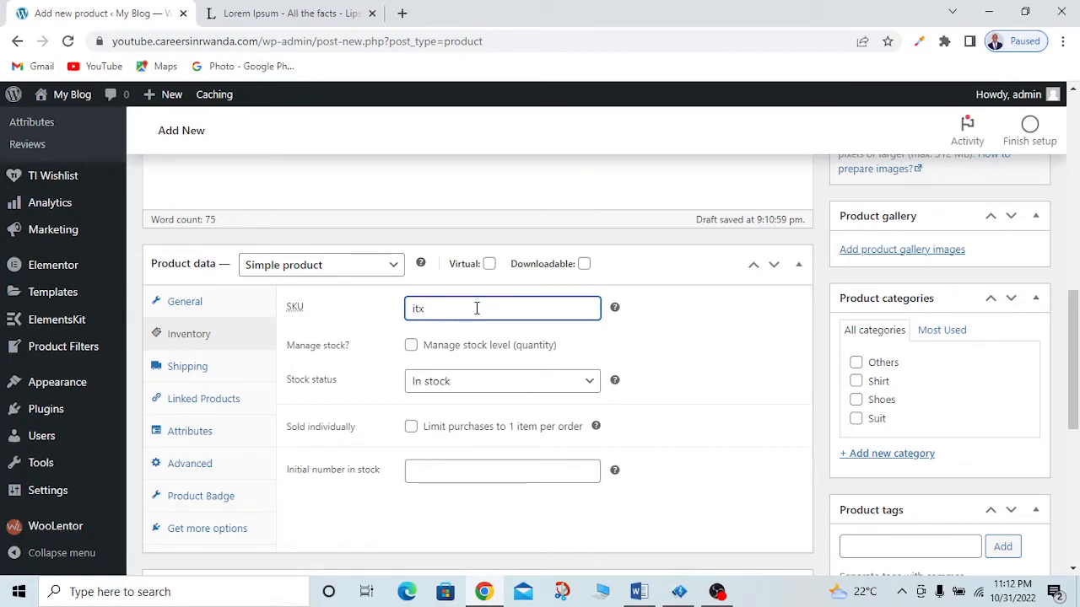
{"action": "type", "text": "1"}
{"action": "left_click", "coordinate": [411, 348]}
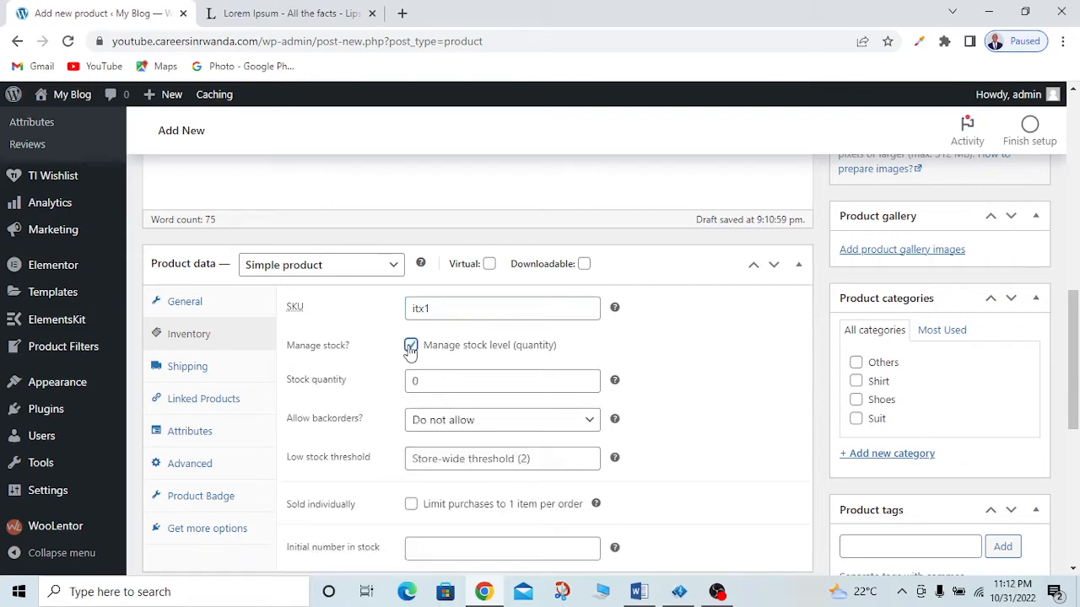
{"action": "left_click", "coordinate": [437, 385]}
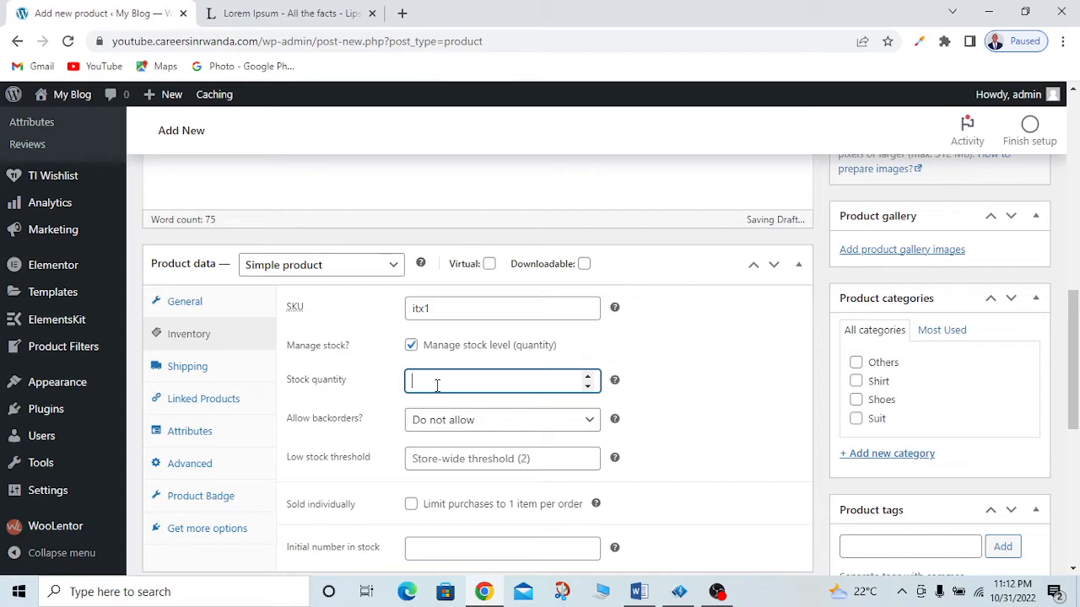
{"action": "type", "text": "67"}
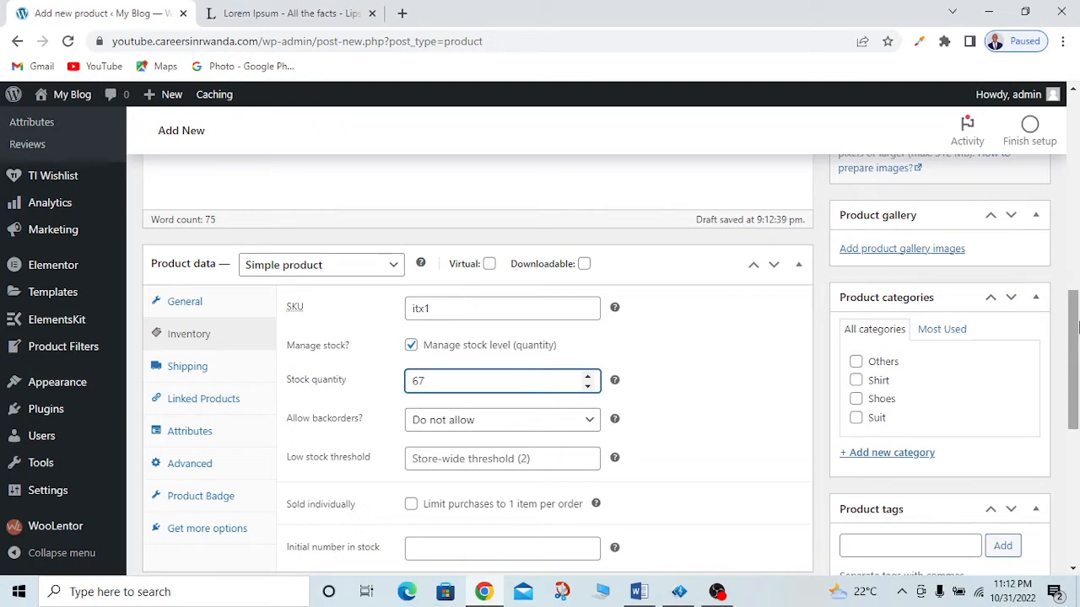
{"action": "left_click_drag", "start_coordinate": [1076, 338], "coordinate": [1077, 371]}
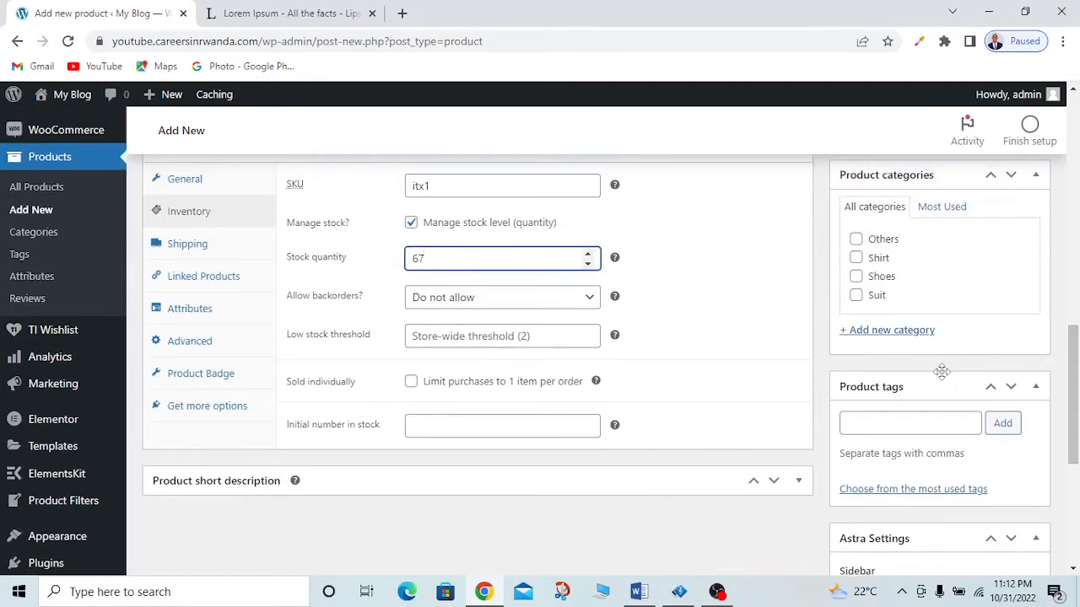
Add the Suit size attribute to the product with values 32, 30 and 28.
{"action": "left_click", "coordinate": [211, 312]}
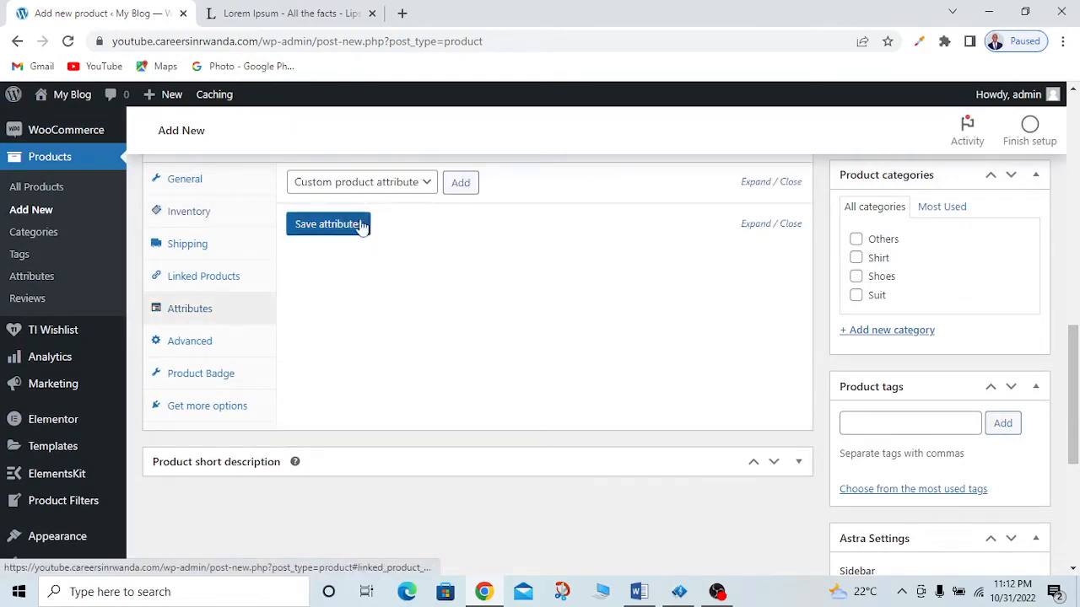
{"action": "left_click", "coordinate": [409, 184]}
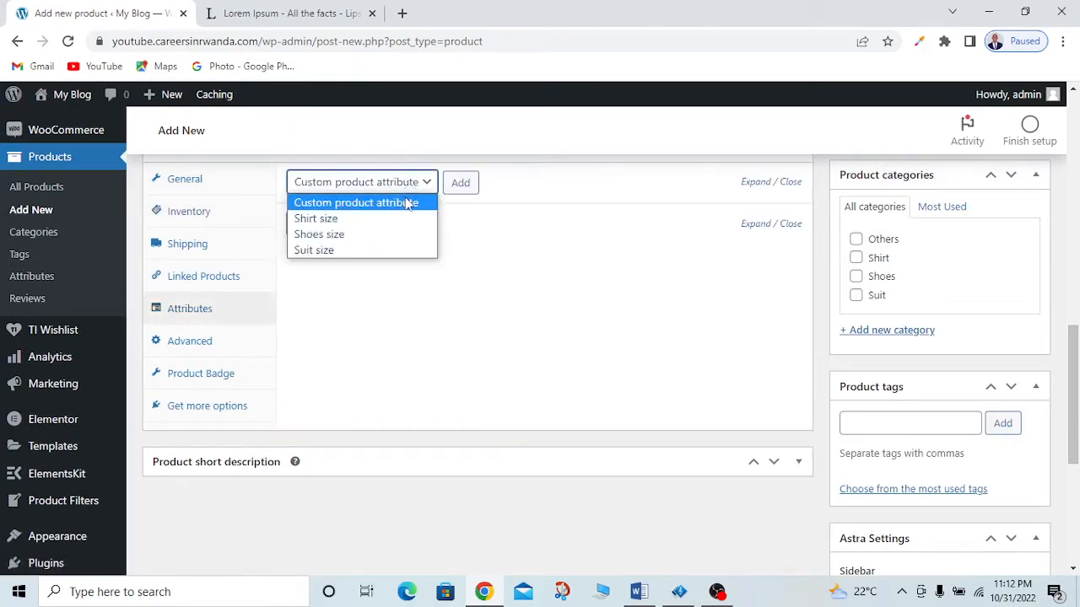
{"action": "left_click", "coordinate": [388, 250]}
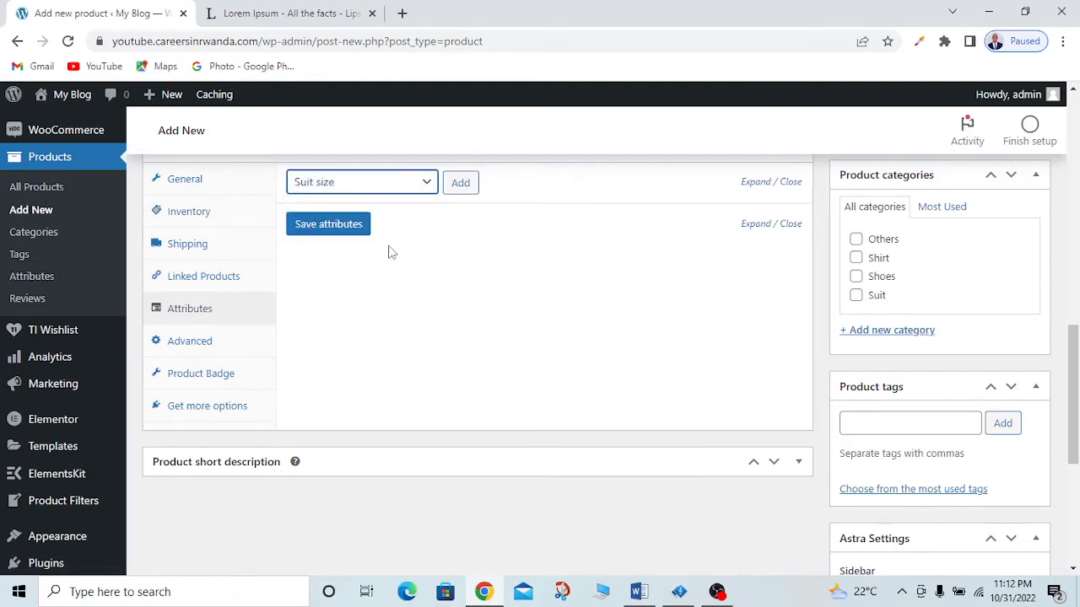
{"action": "left_click", "coordinate": [458, 191]}
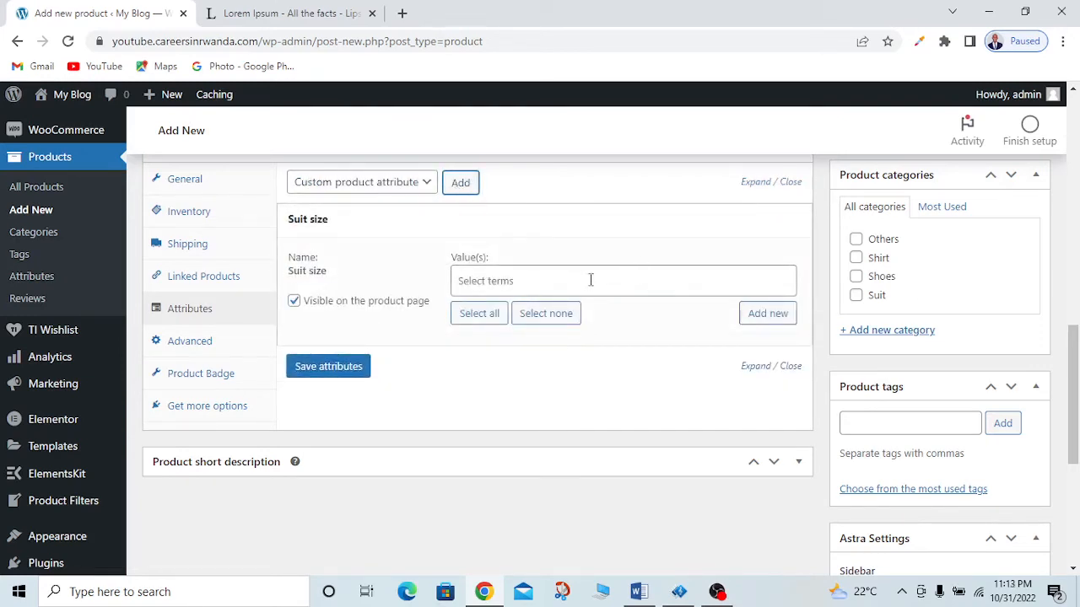
{"action": "left_click", "coordinate": [549, 301]}
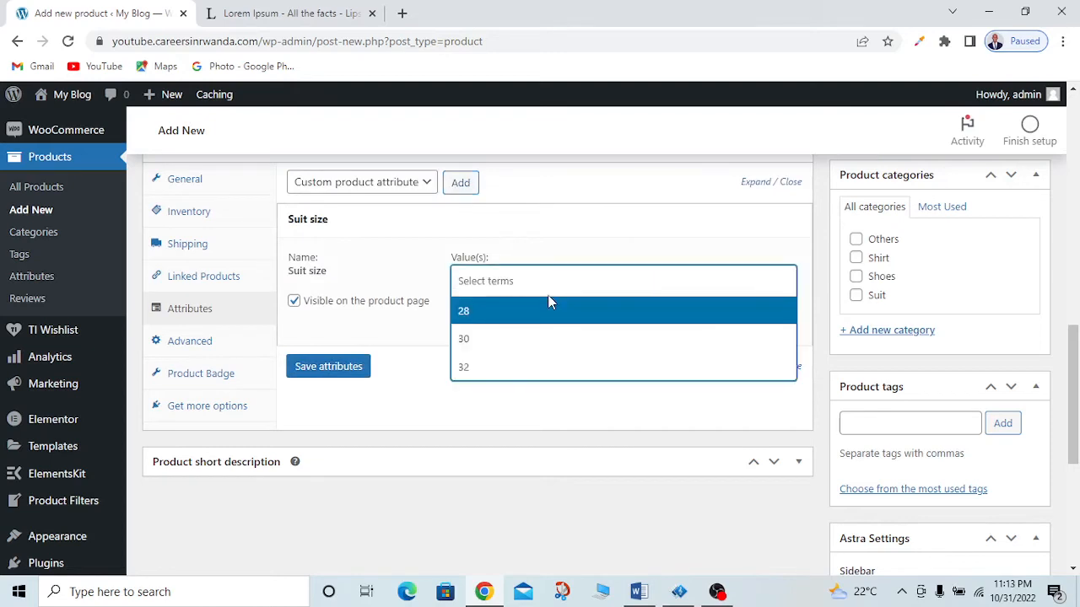
{"action": "left_click", "coordinate": [514, 368]}
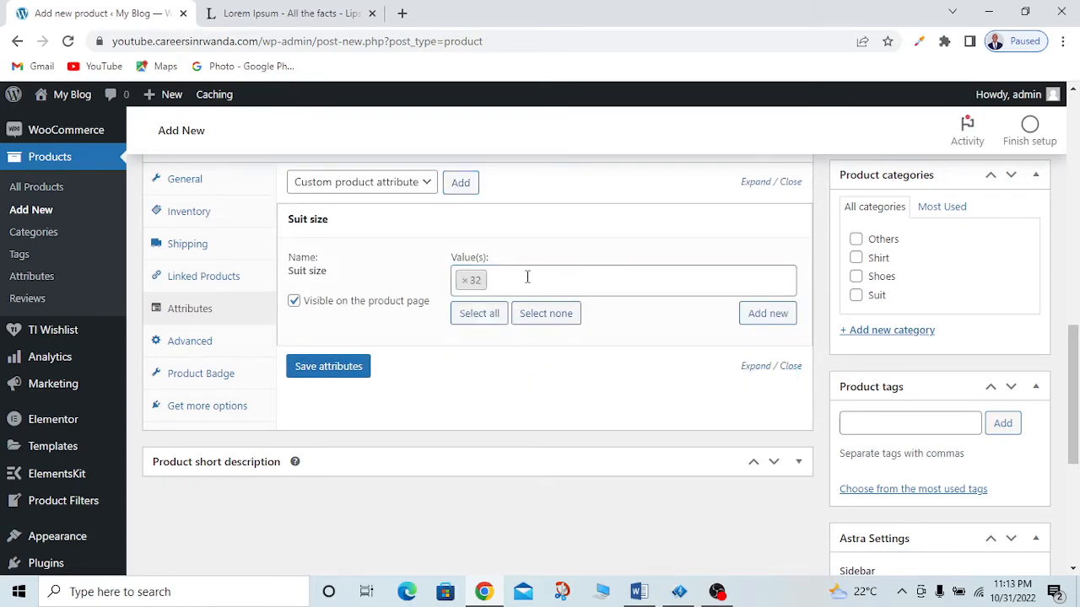
{"action": "left_click", "coordinate": [527, 277]}
{"action": "left_click", "coordinate": [514, 335]}
{"action": "left_click", "coordinate": [547, 277]}
{"action": "left_click", "coordinate": [536, 313]}
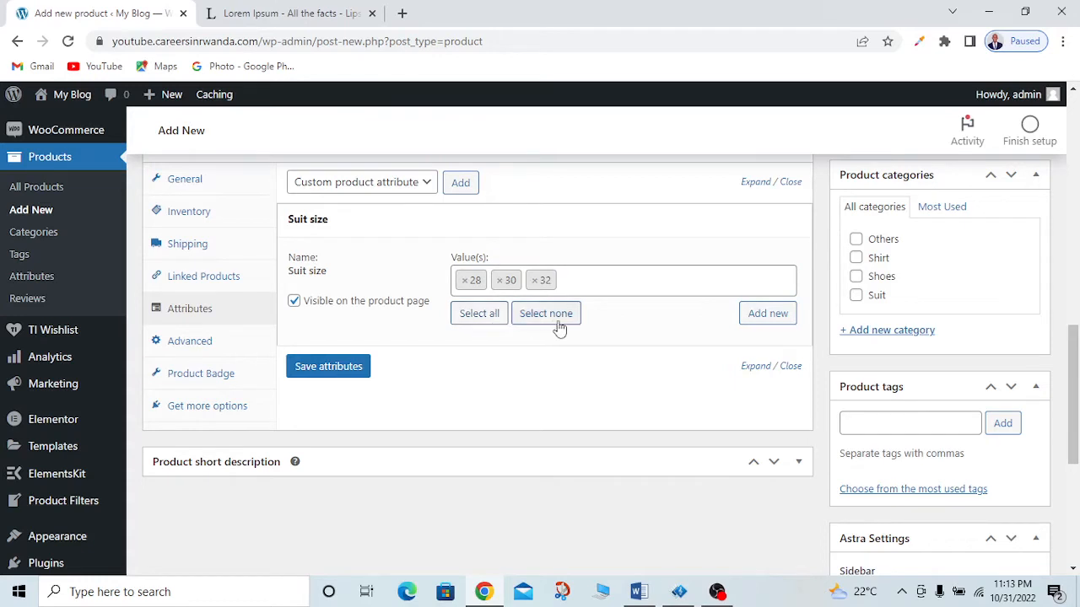
Save the Suit size attribute and return to the General price settings.
{"action": "left_click", "coordinate": [751, 319]}
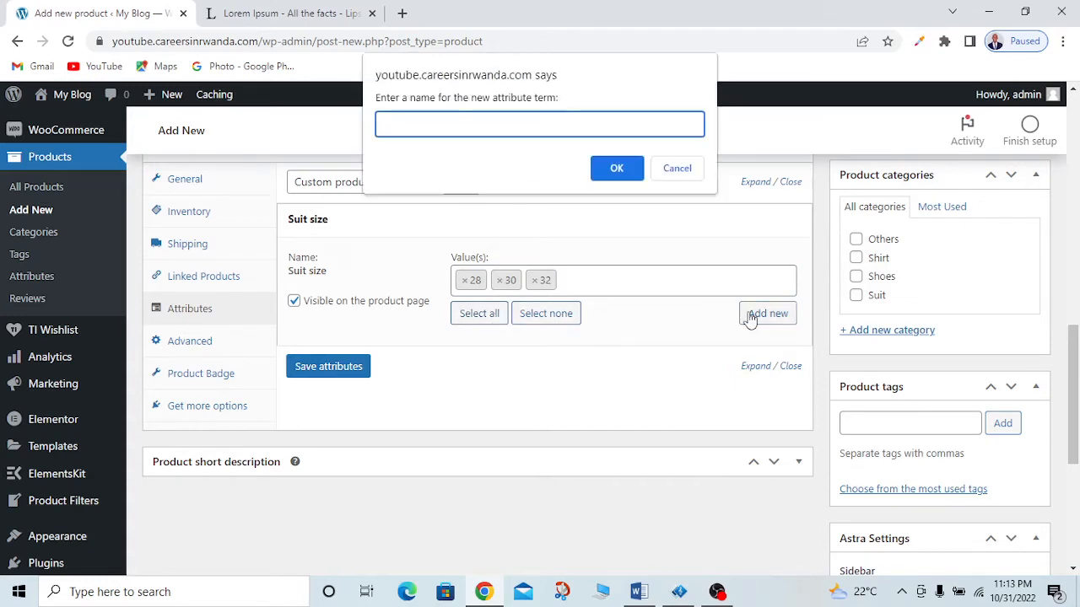
{"action": "left_click", "coordinate": [676, 167]}
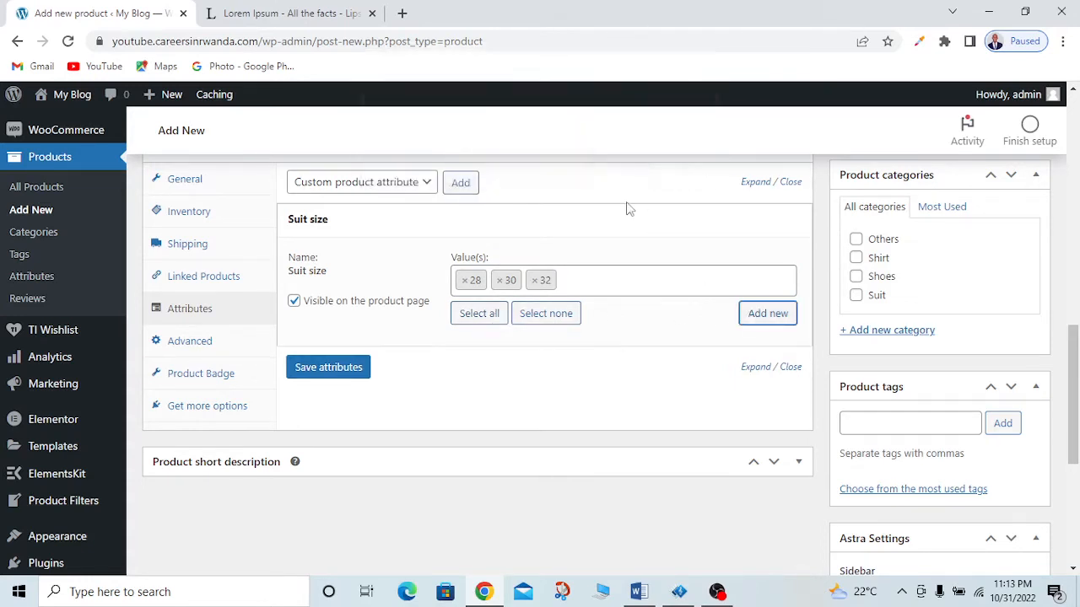
{"action": "left_click", "coordinate": [492, 314]}
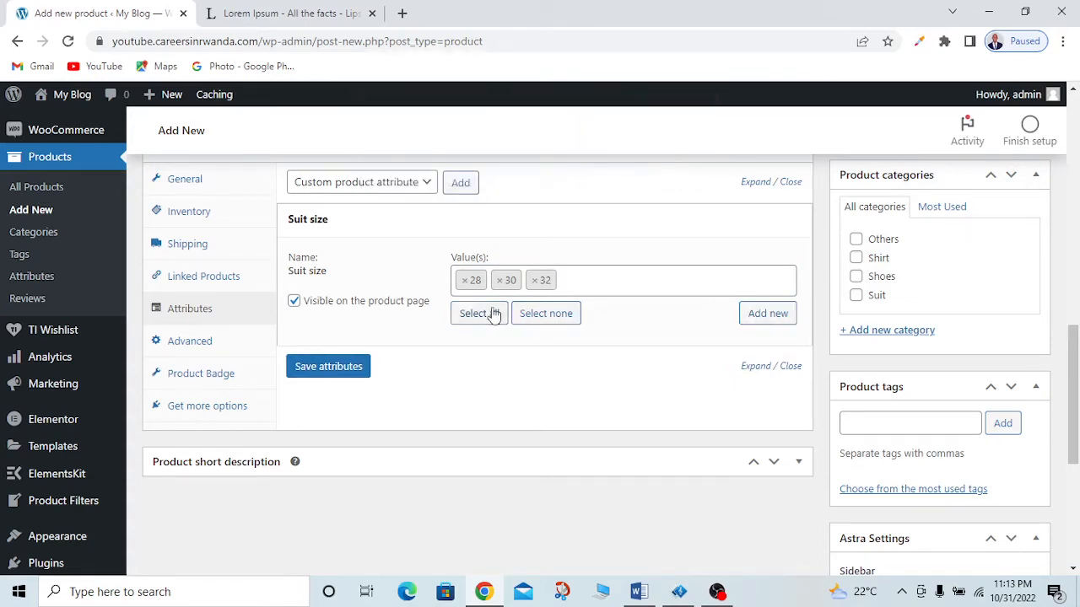
{"action": "left_click", "coordinate": [347, 378]}
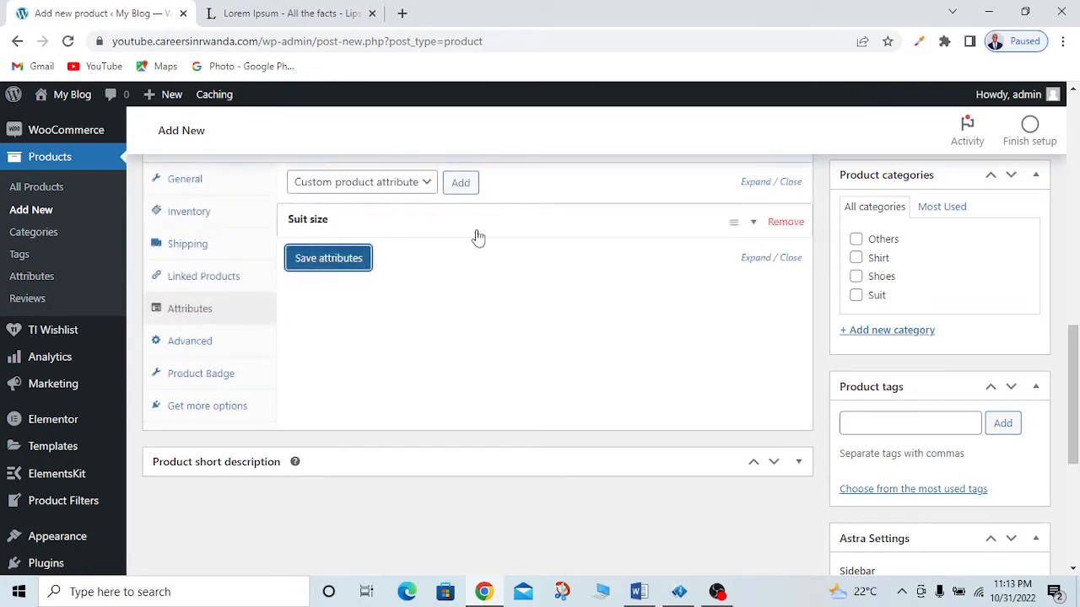
{"action": "left_click", "coordinate": [429, 189]}
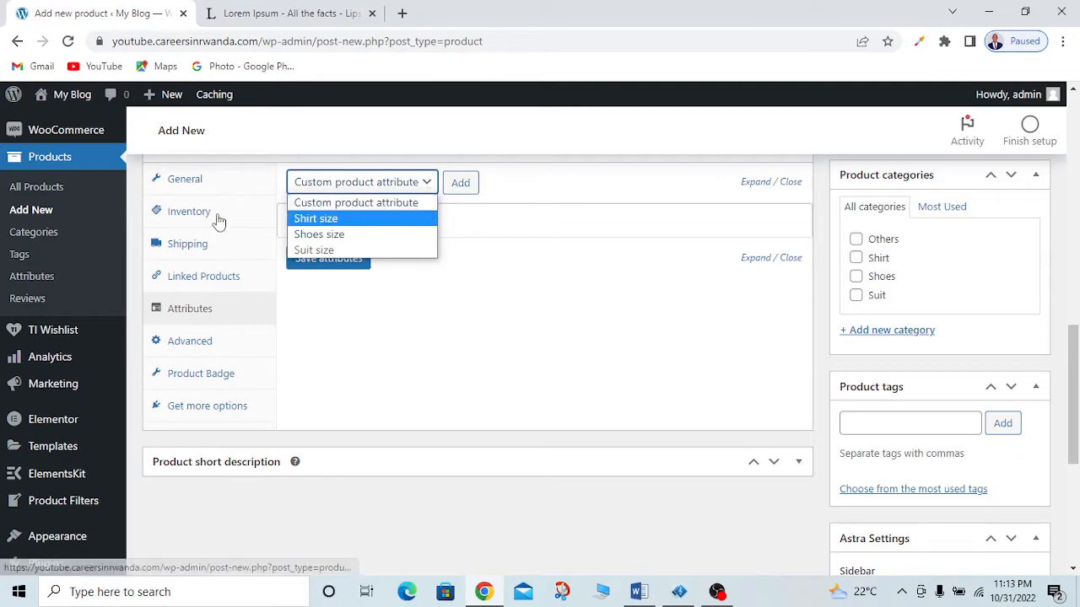
{"action": "left_click", "coordinate": [190, 182]}
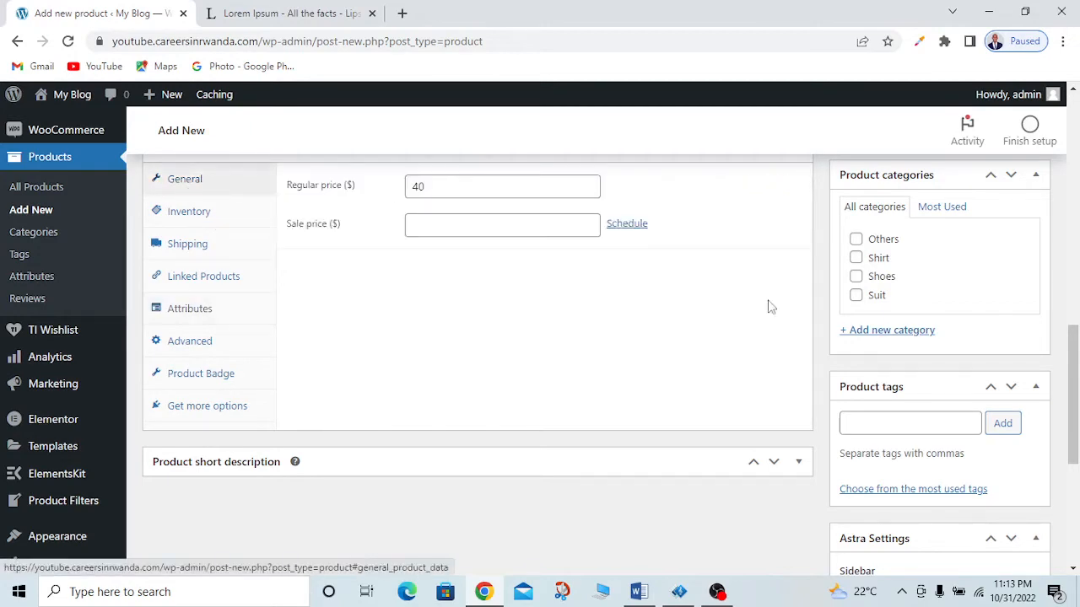
{"action": "left_click_drag", "start_coordinate": [1076, 377], "coordinate": [1076, 327]}
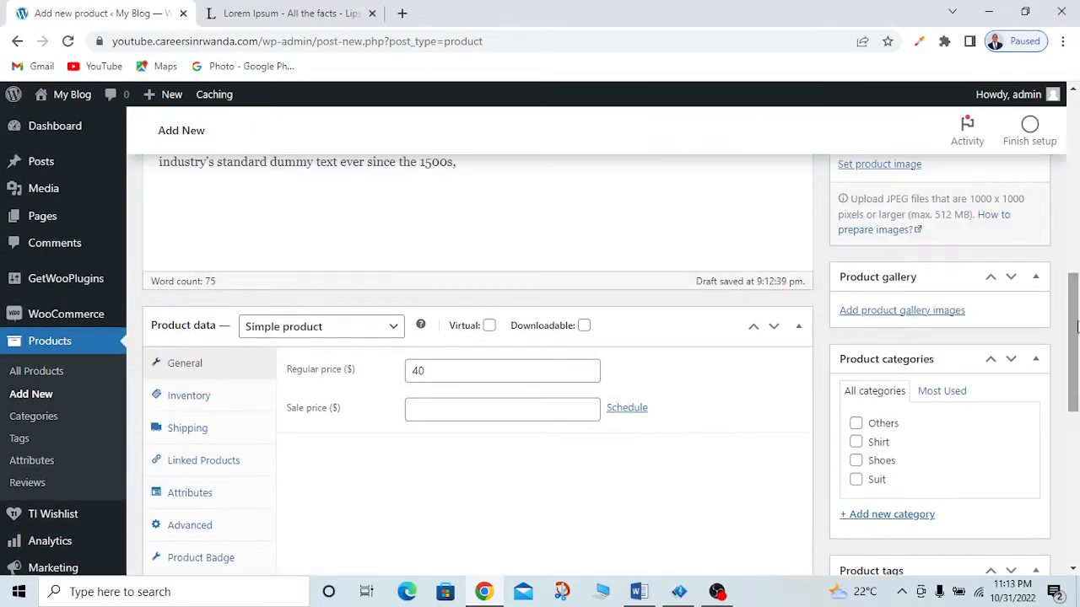
Change the product type to Variable product and check its Attributes and Variations.
{"action": "left_click", "coordinate": [352, 337]}
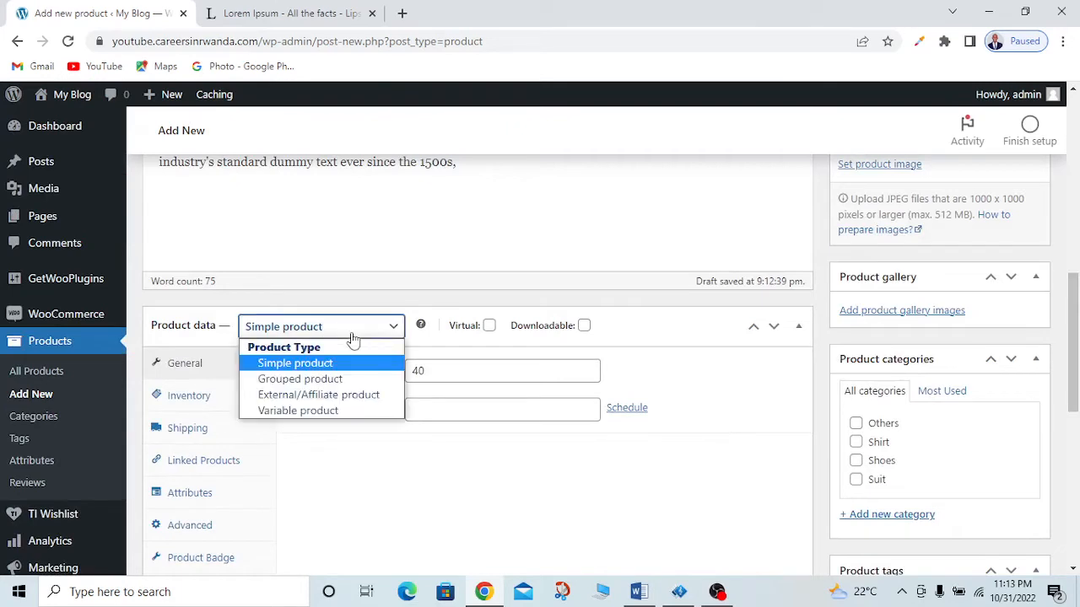
{"action": "left_click", "coordinate": [355, 411]}
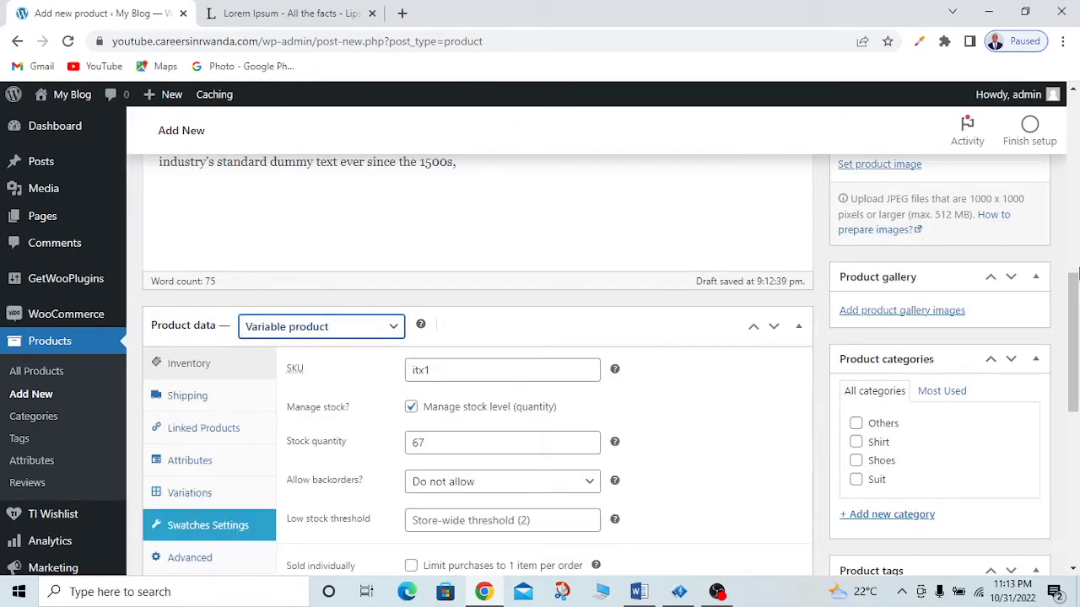
{"action": "left_click_drag", "start_coordinate": [1073, 300], "coordinate": [1073, 363]}
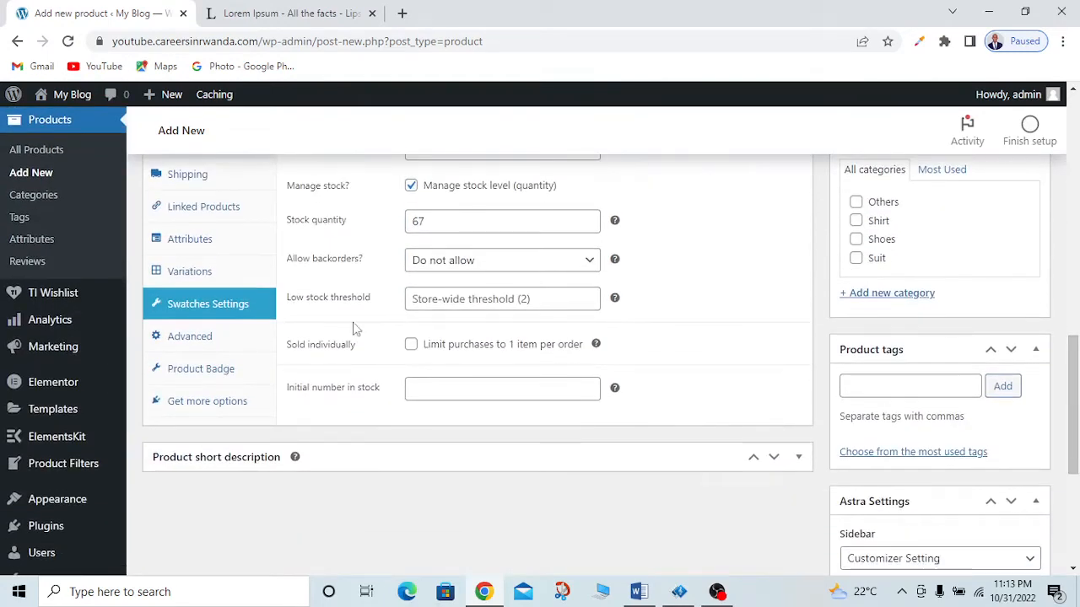
{"action": "left_click", "coordinate": [188, 240]}
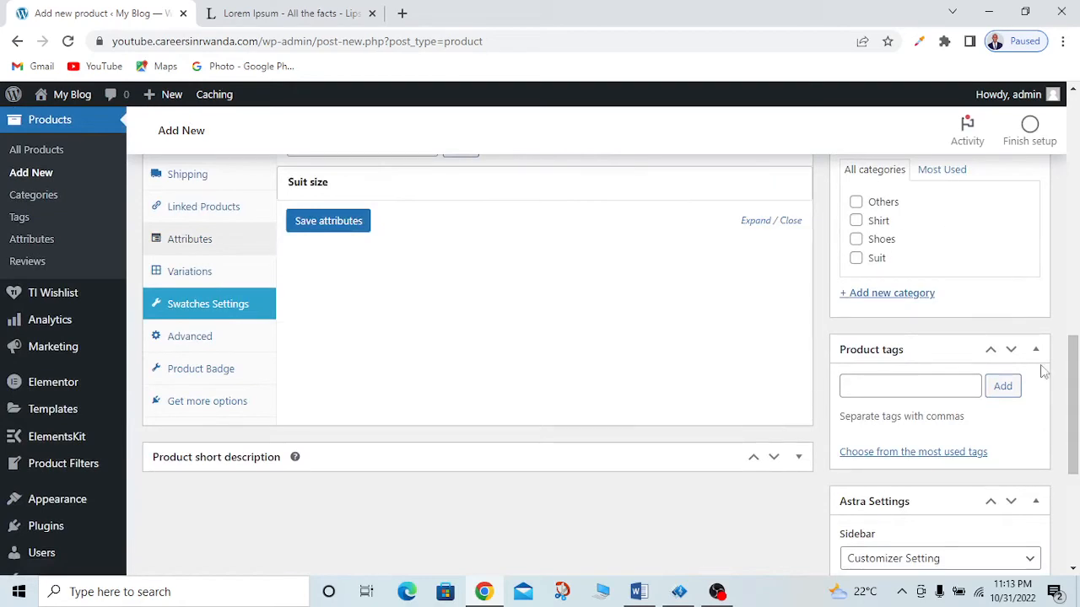
{"action": "left_click_drag", "start_coordinate": [1073, 392], "coordinate": [1073, 341]}
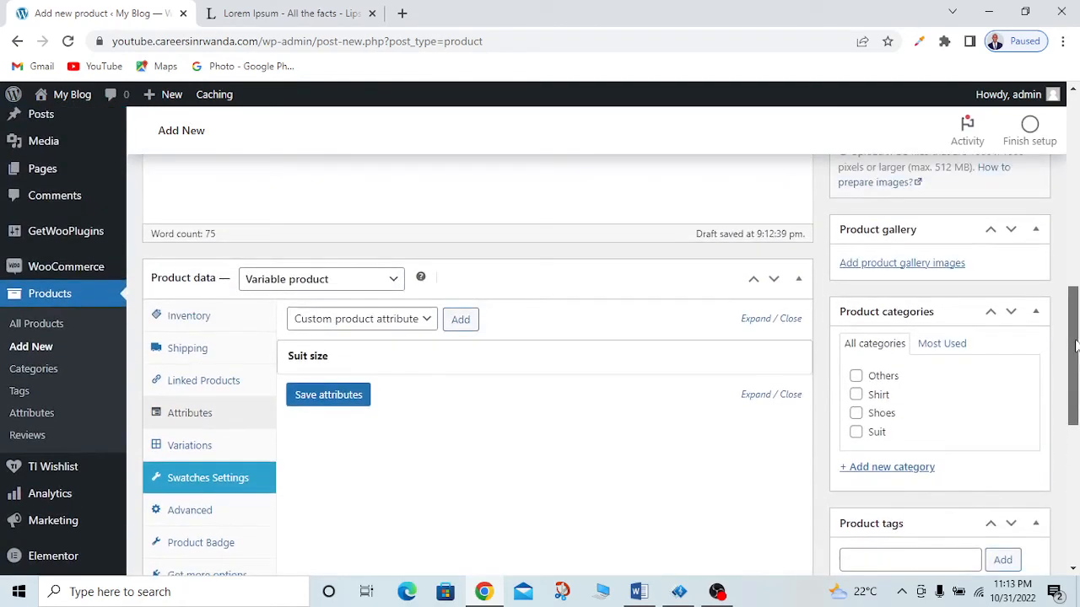
{"action": "left_click", "coordinate": [424, 321]}
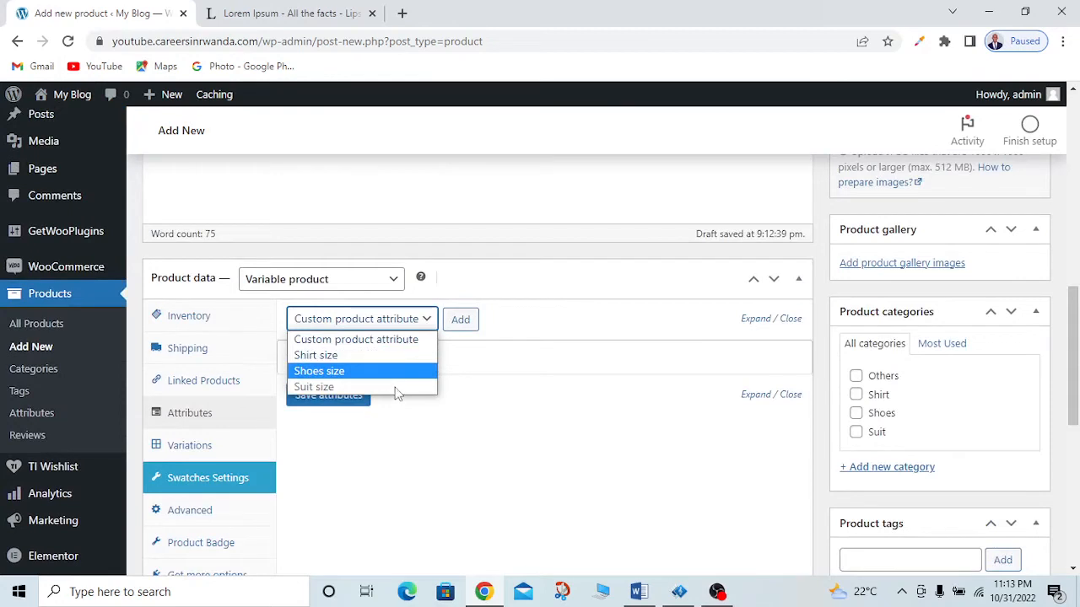
{"action": "left_click", "coordinate": [207, 452]}
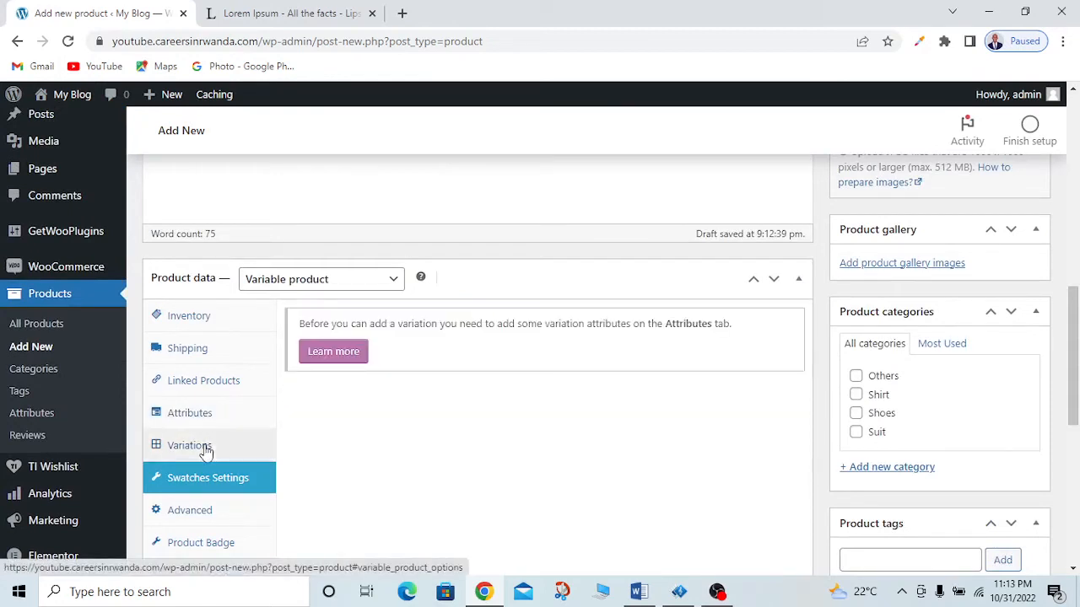
{"action": "left_click", "coordinate": [379, 281]}
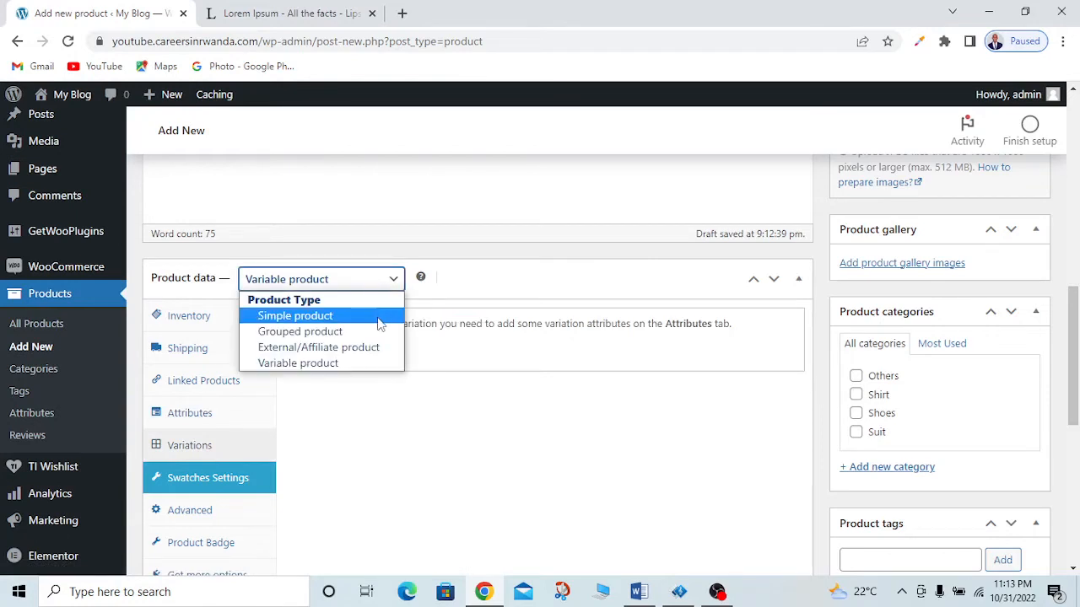
{"action": "left_click", "coordinate": [373, 364]}
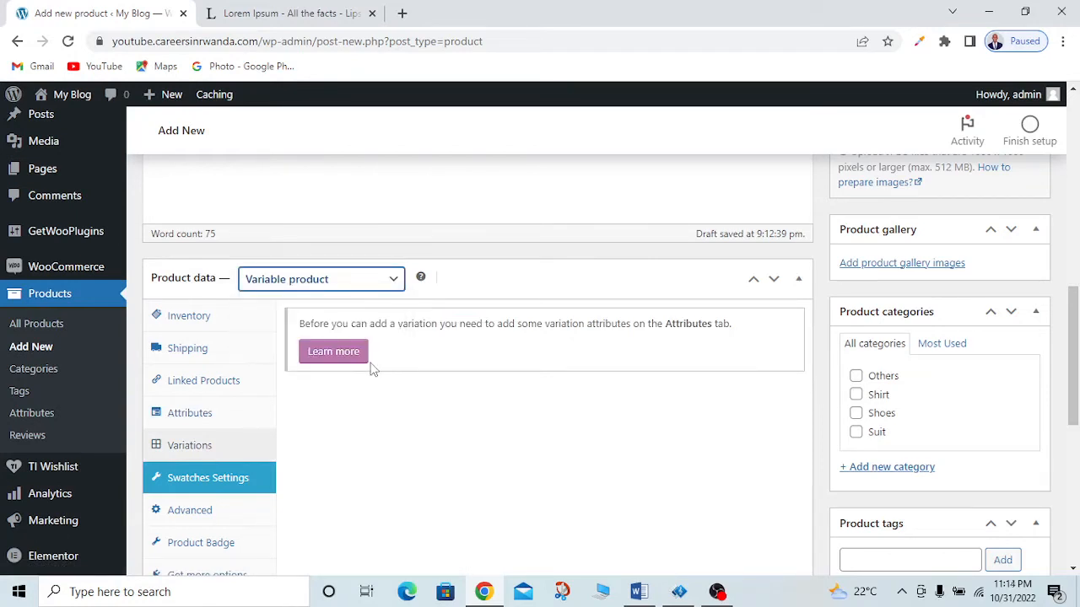
{"action": "left_click", "coordinate": [772, 359]}
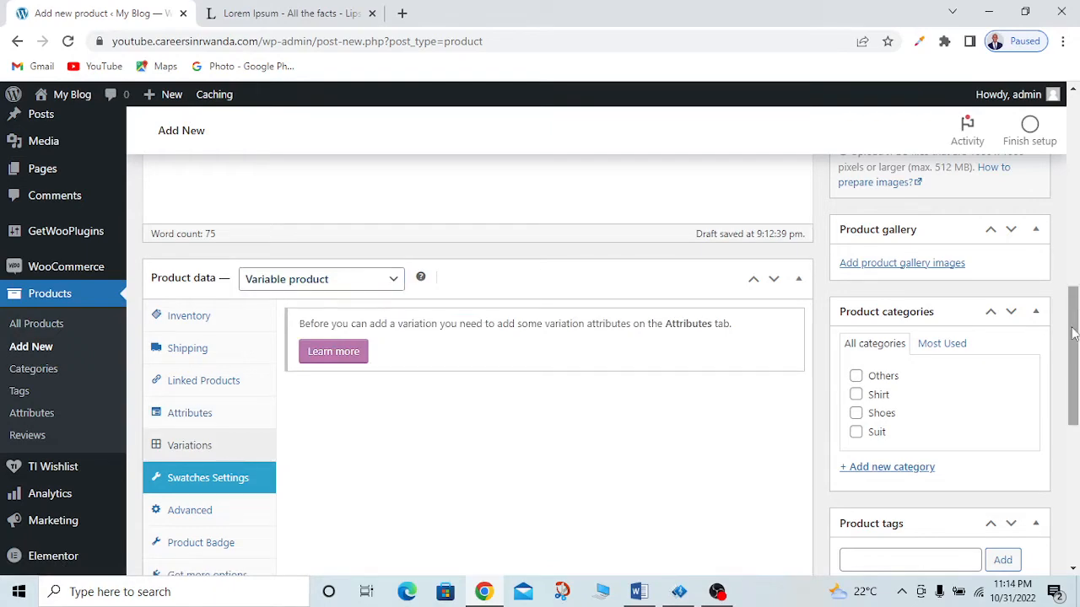
{"action": "left_click_drag", "start_coordinate": [1073, 333], "coordinate": [1076, 368]}
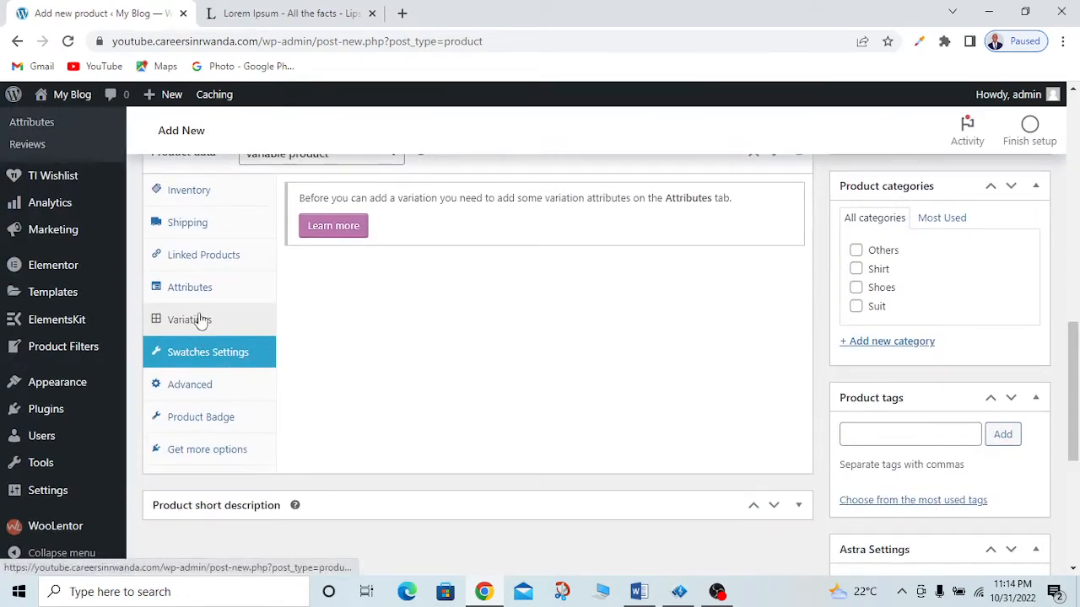
Mark the Suit size attribute as Used for variations and save it.
{"action": "left_click", "coordinate": [182, 287]}
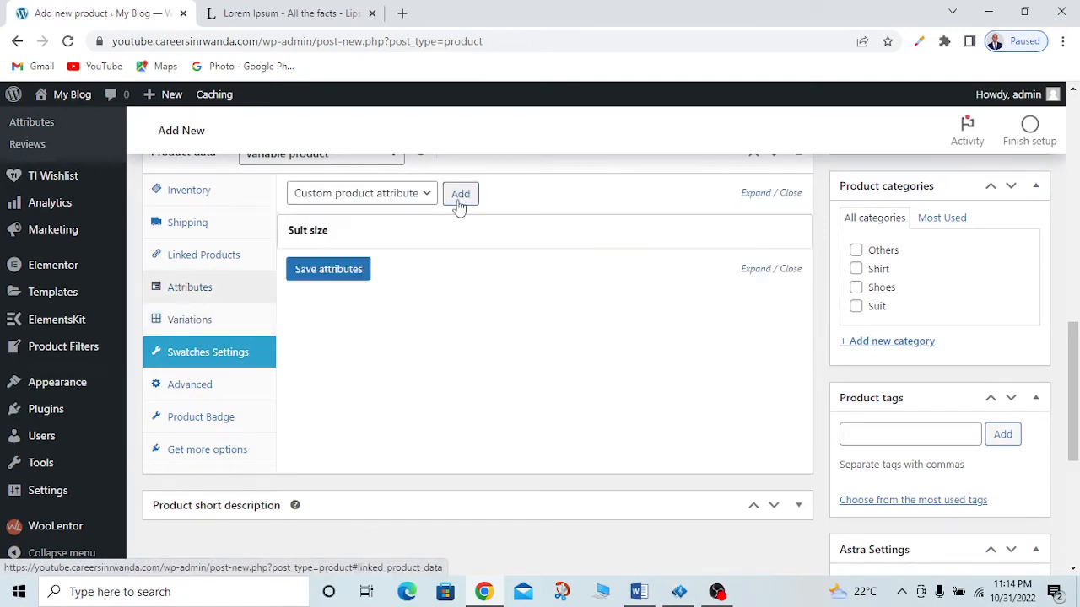
{"action": "left_click", "coordinate": [334, 270]}
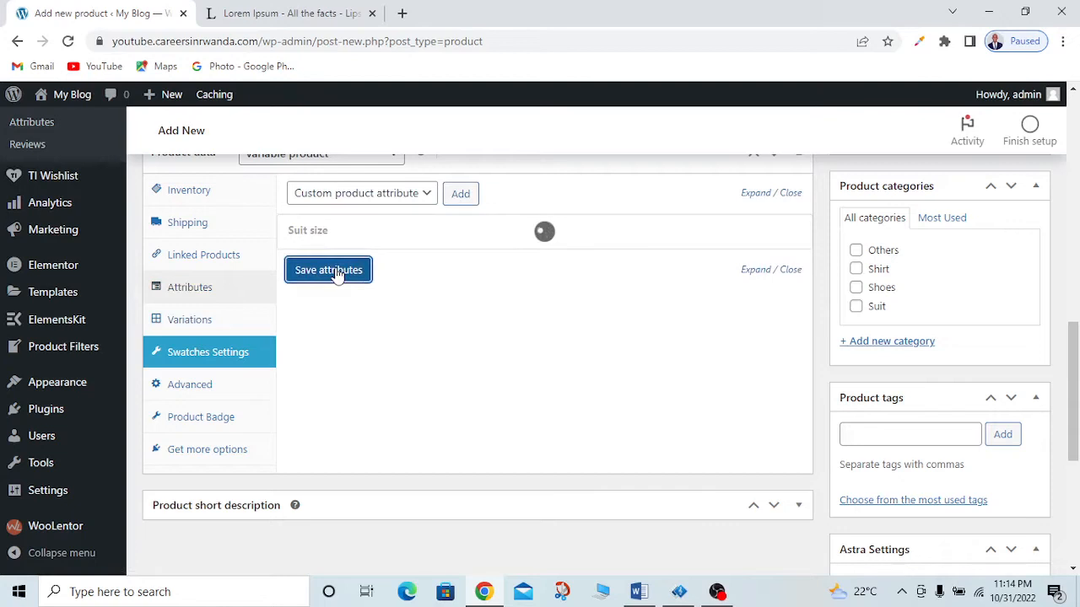
{"action": "left_click", "coordinate": [410, 196]}
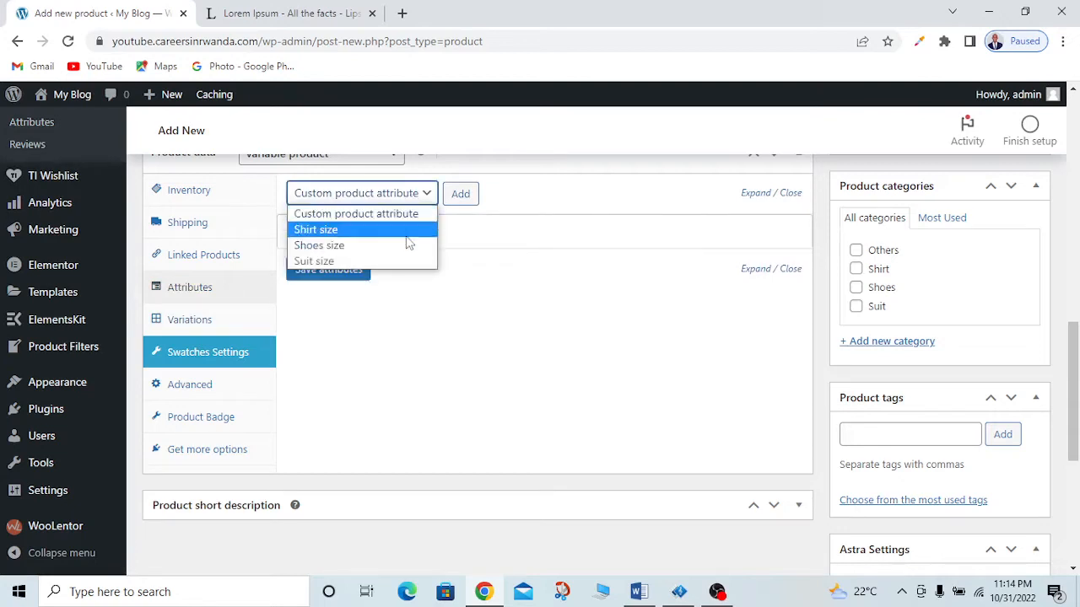
{"action": "left_click", "coordinate": [314, 261]}
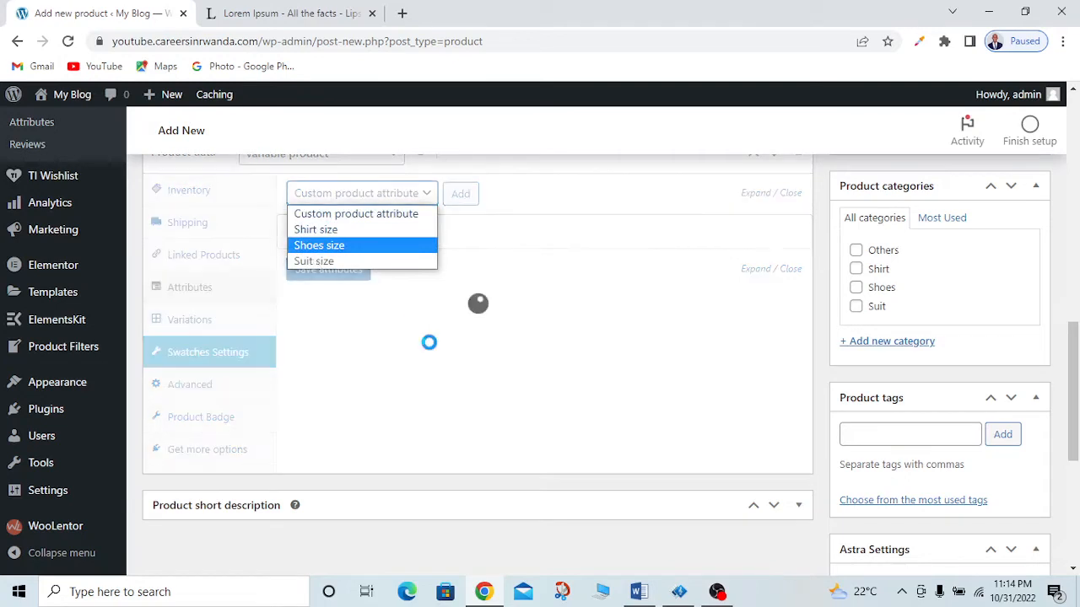
{"action": "left_click", "coordinate": [755, 268]}
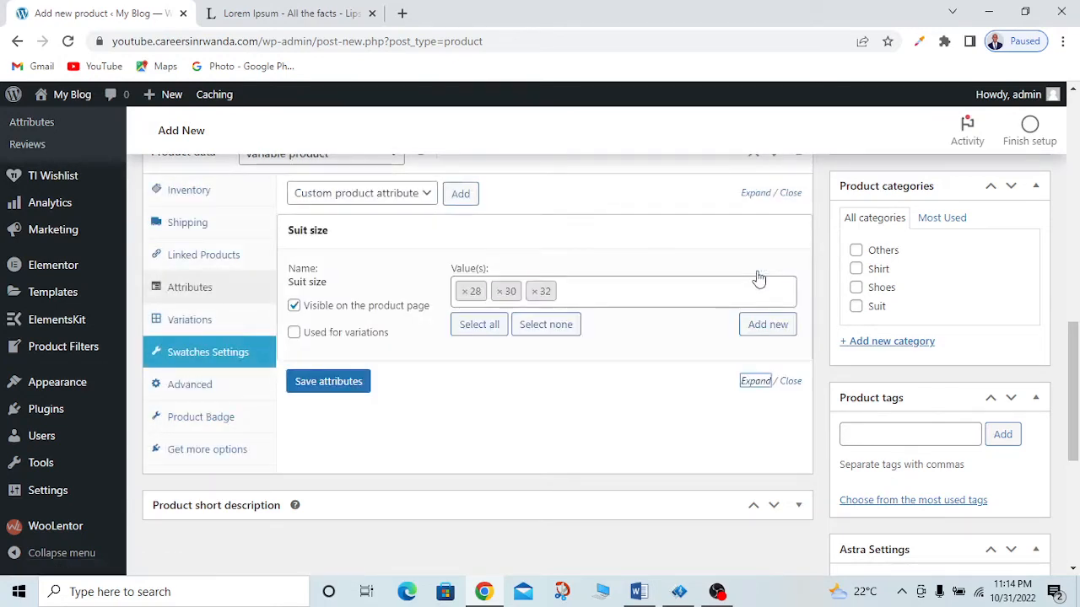
{"action": "left_click", "coordinate": [293, 332]}
{"action": "left_click", "coordinate": [325, 380]}
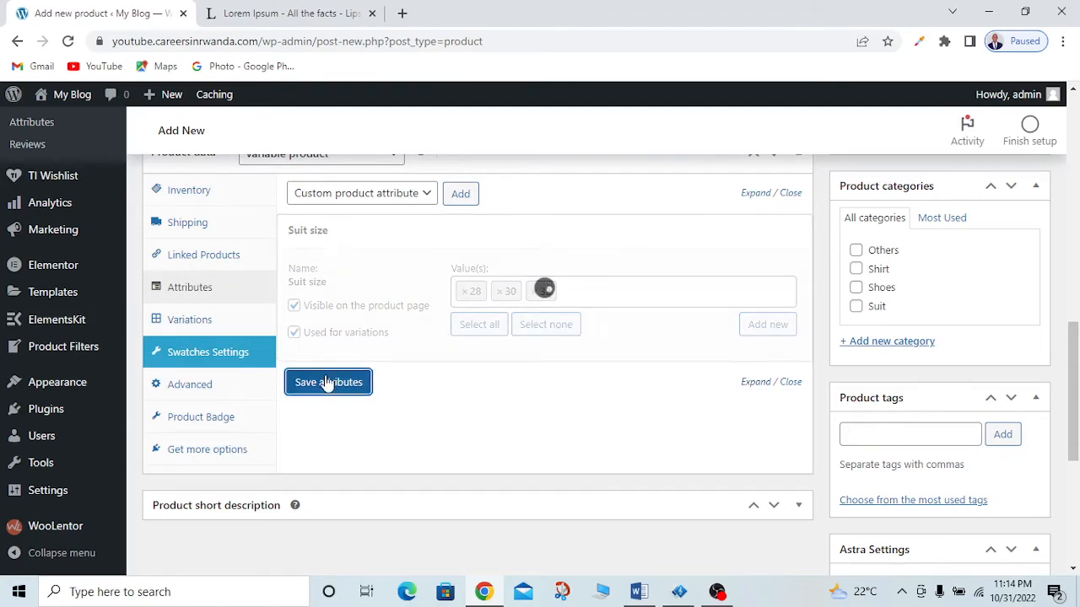
{"action": "left_click", "coordinate": [191, 331]}
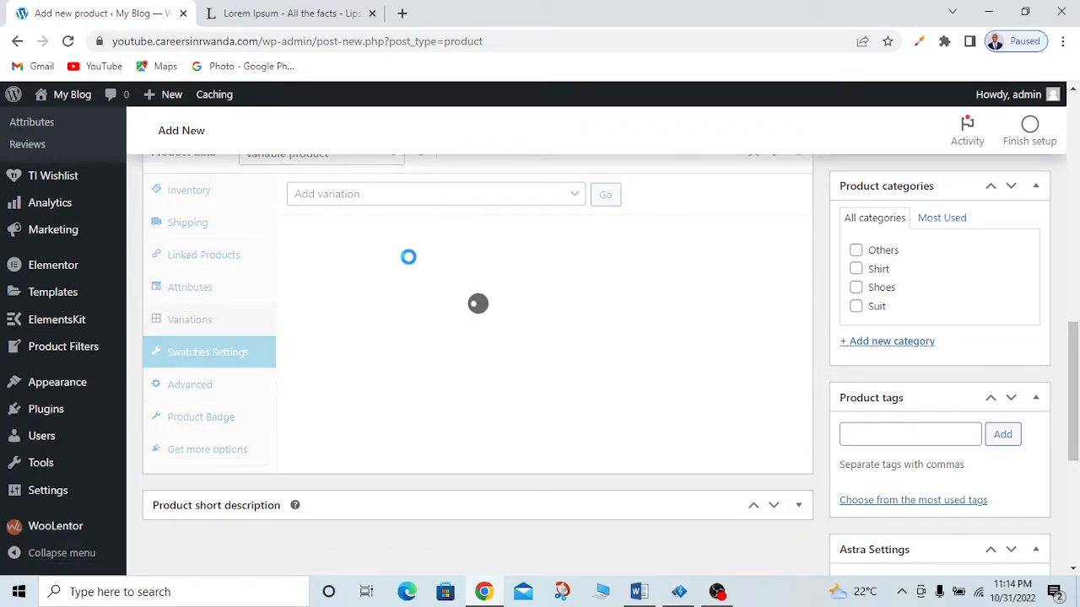
Generate the size 28, 30 and 32 variations from all attributes.
{"action": "left_click", "coordinate": [485, 198]}
{"action": "left_click", "coordinate": [493, 241]}
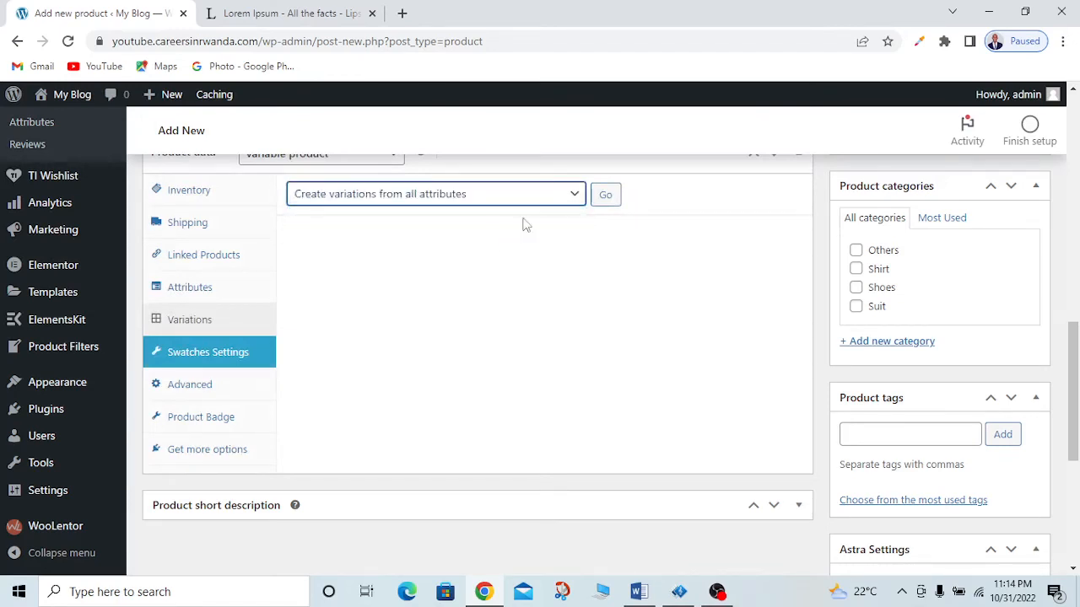
{"action": "left_click", "coordinate": [605, 198]}
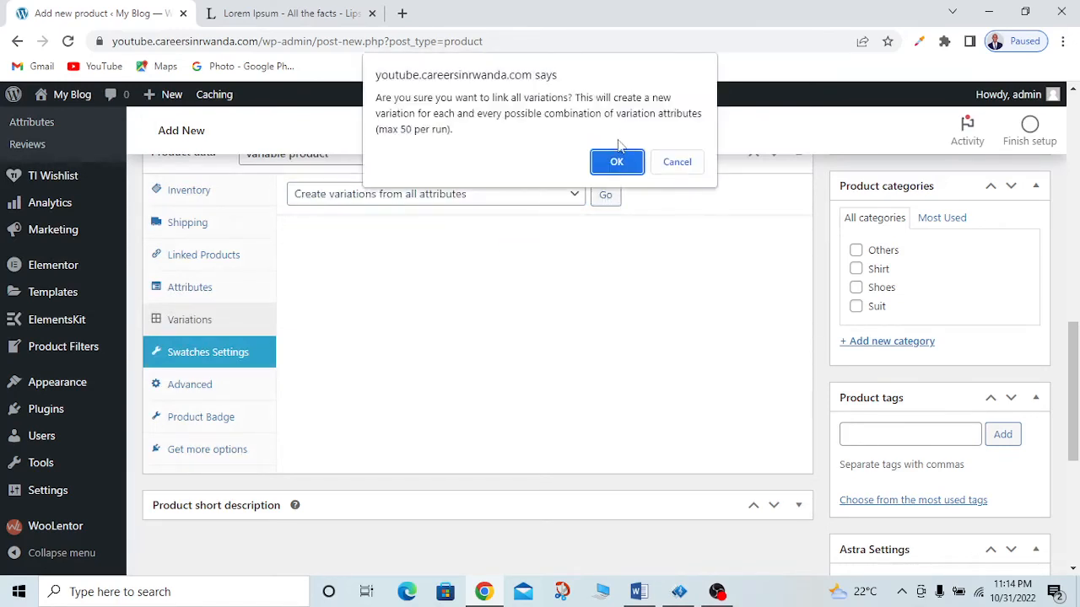
{"action": "left_click", "coordinate": [617, 161]}
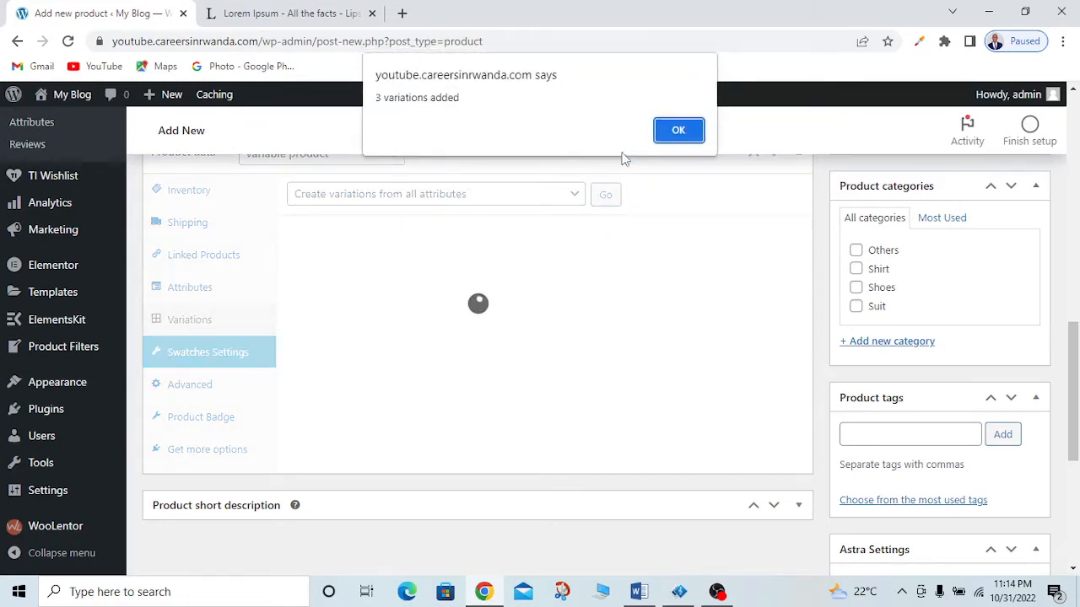
{"action": "left_click", "coordinate": [677, 133]}
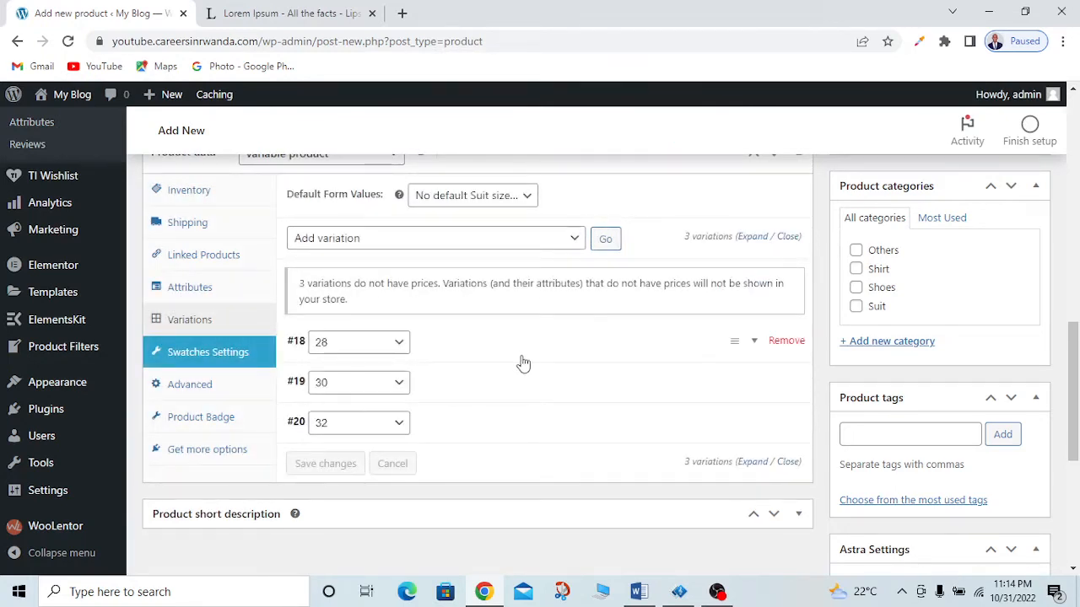
Upload tuxedo.png from Downloads through variation #18's image picker.
{"action": "left_click", "coordinate": [297, 344]}
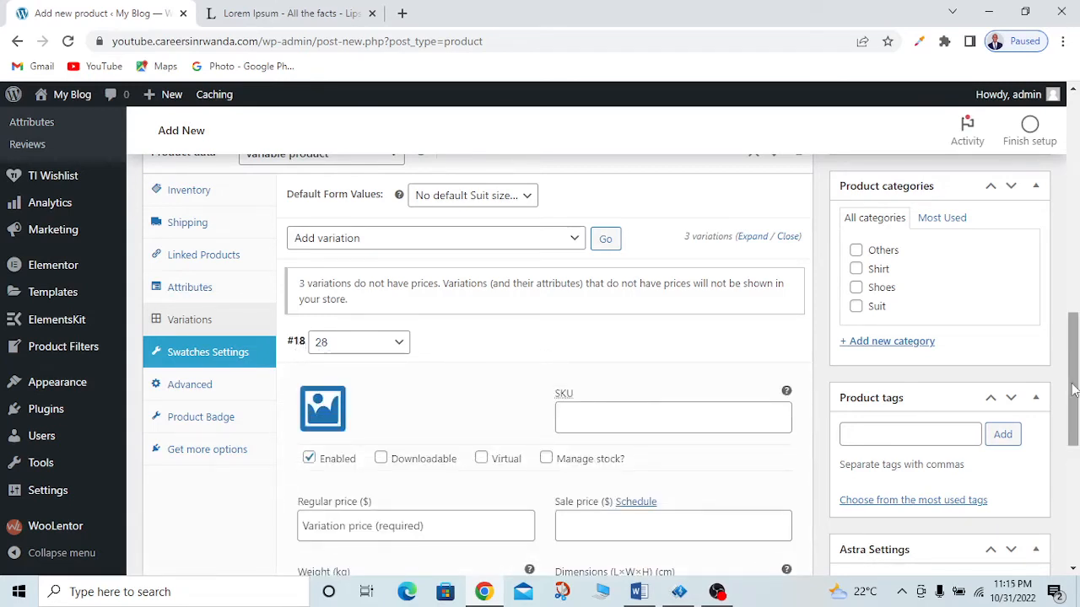
{"action": "left_click_drag", "start_coordinate": [1074, 390], "coordinate": [1074, 406]}
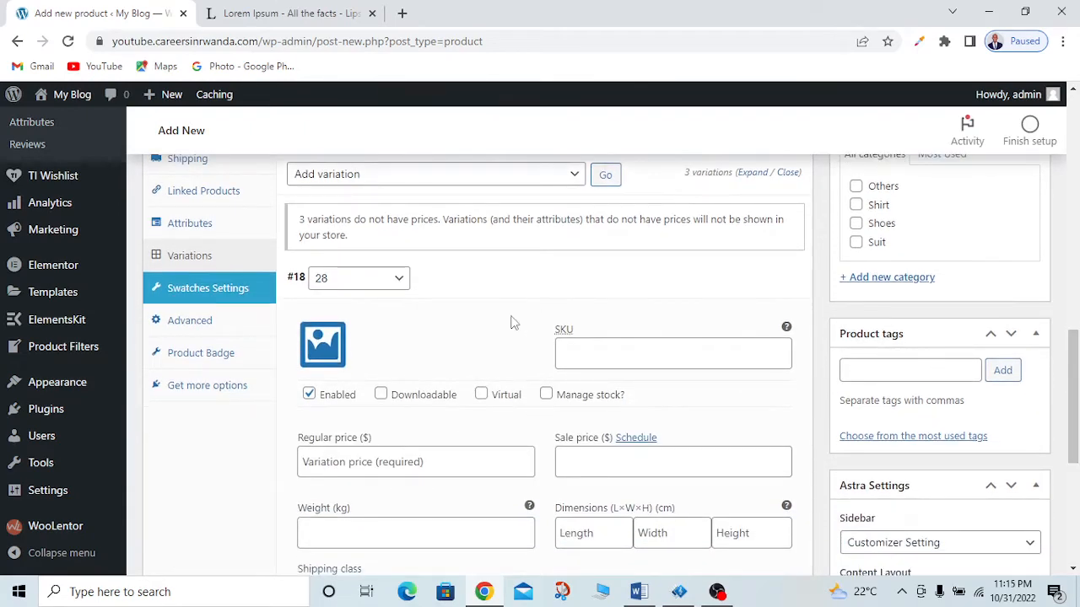
{"action": "left_click", "coordinate": [324, 348]}
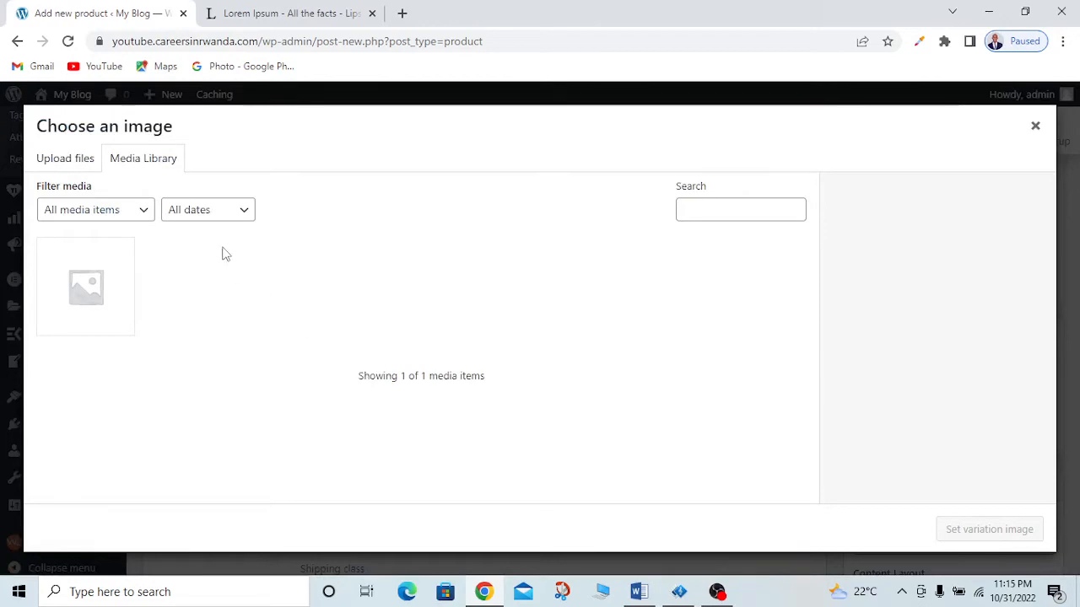
{"action": "left_click", "coordinate": [82, 171]}
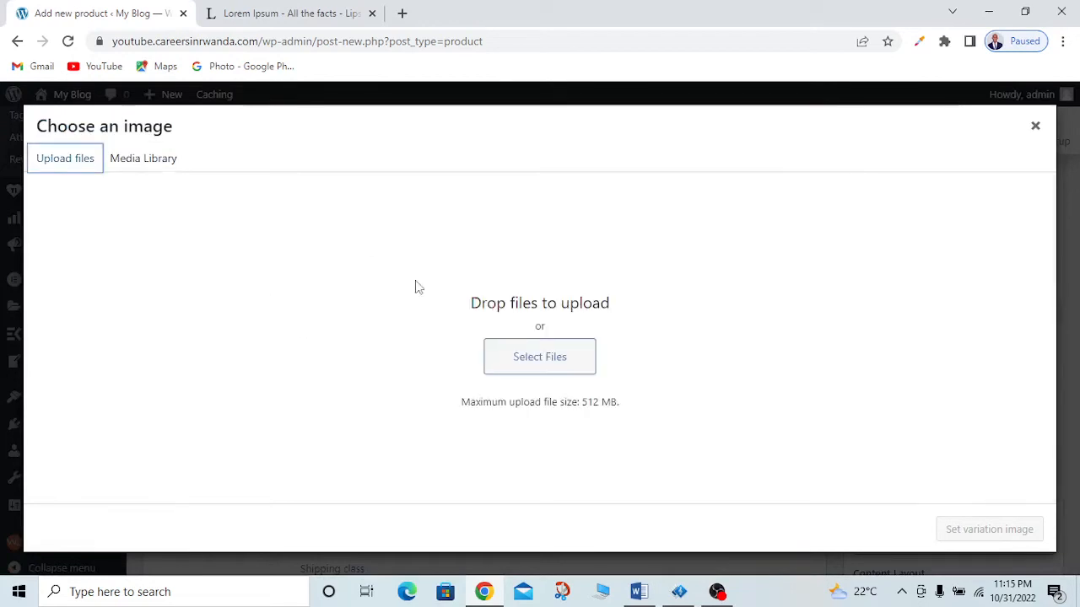
{"action": "left_click", "coordinate": [519, 365]}
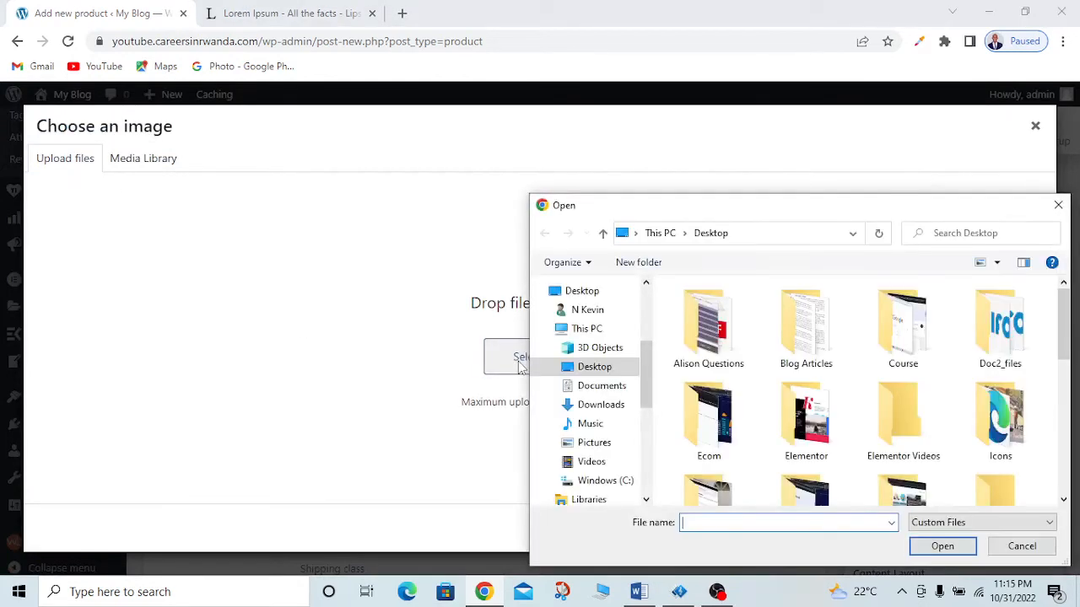
{"action": "left_click", "coordinate": [604, 406]}
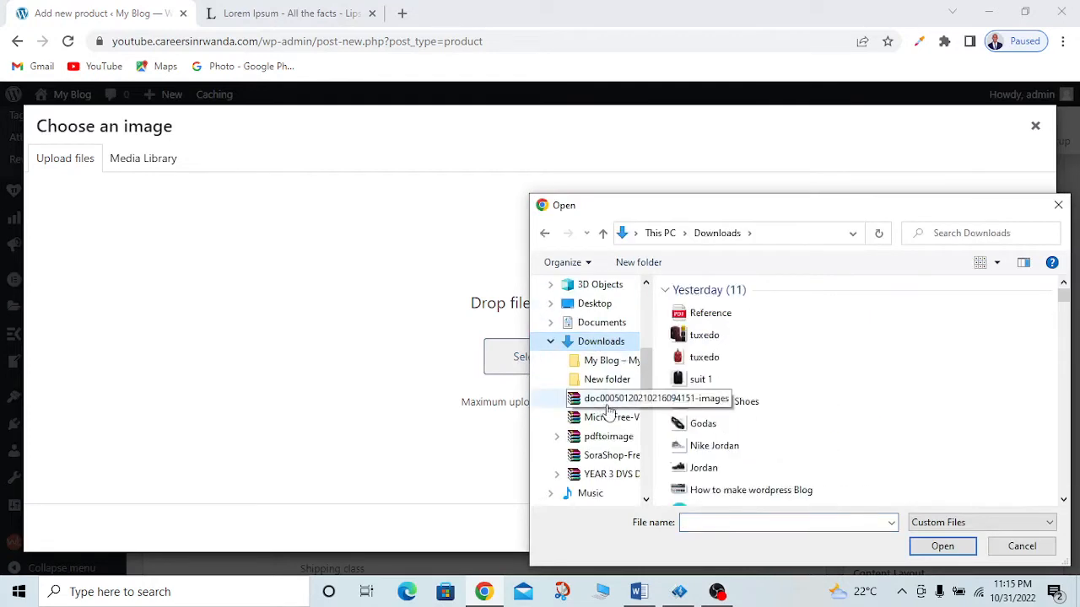
{"action": "left_click", "coordinate": [695, 340]}
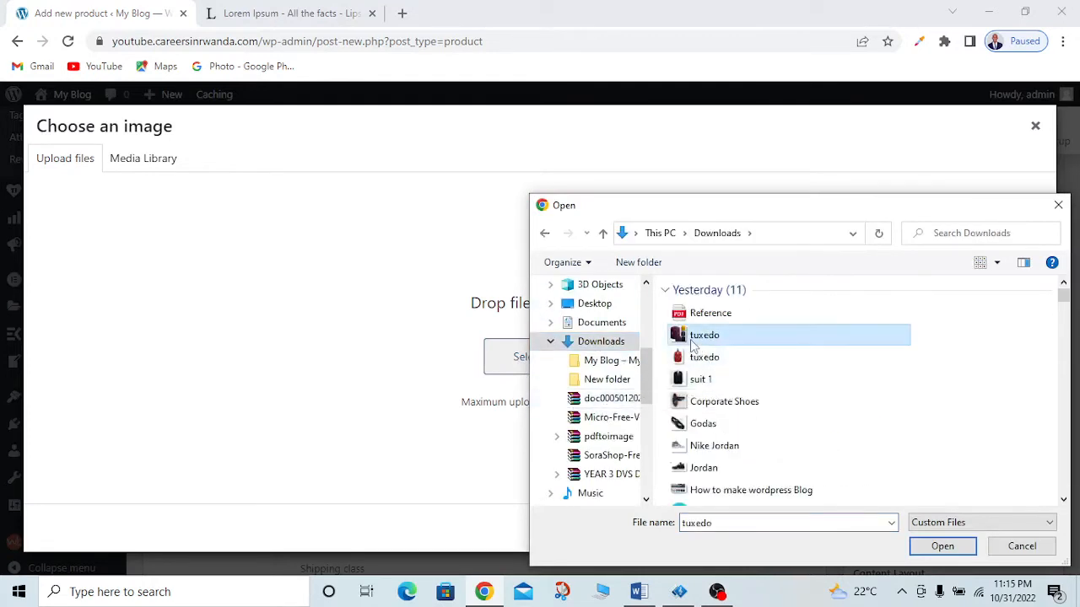
{"action": "left_click", "coordinate": [924, 548]}
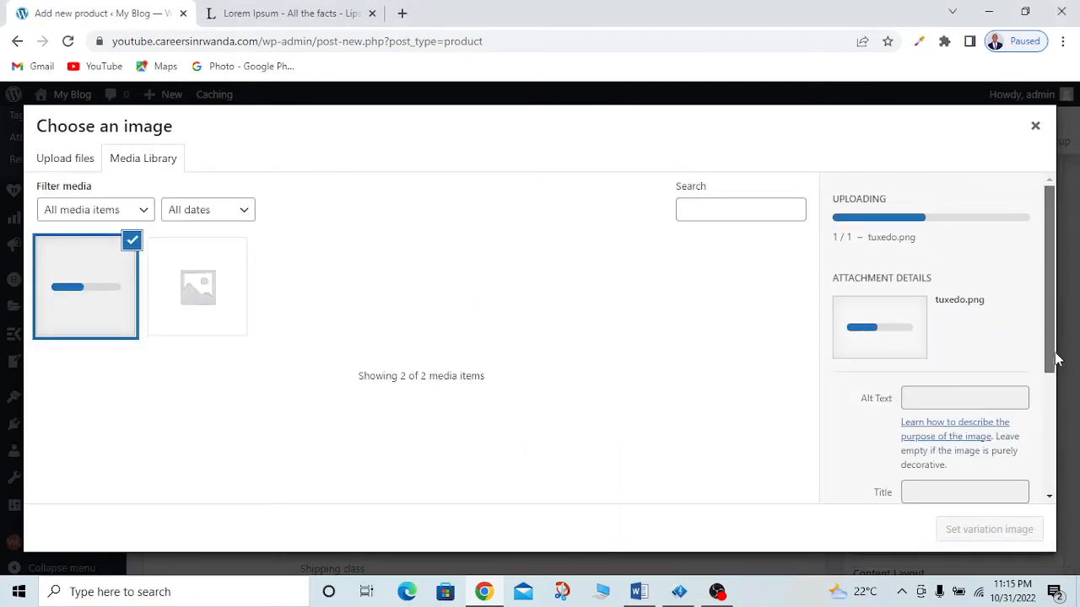
Set the uploaded tuxedo.png as variation #18's image.
{"action": "mouse_move", "coordinate": [1054, 353]}
{"action": "left_mouse_down"}
{"action": "mouse_move", "coordinate": [1068, 383]}
{"action": "mouse_move", "coordinate": [1067, 347]}
{"action": "left_mouse_up"}
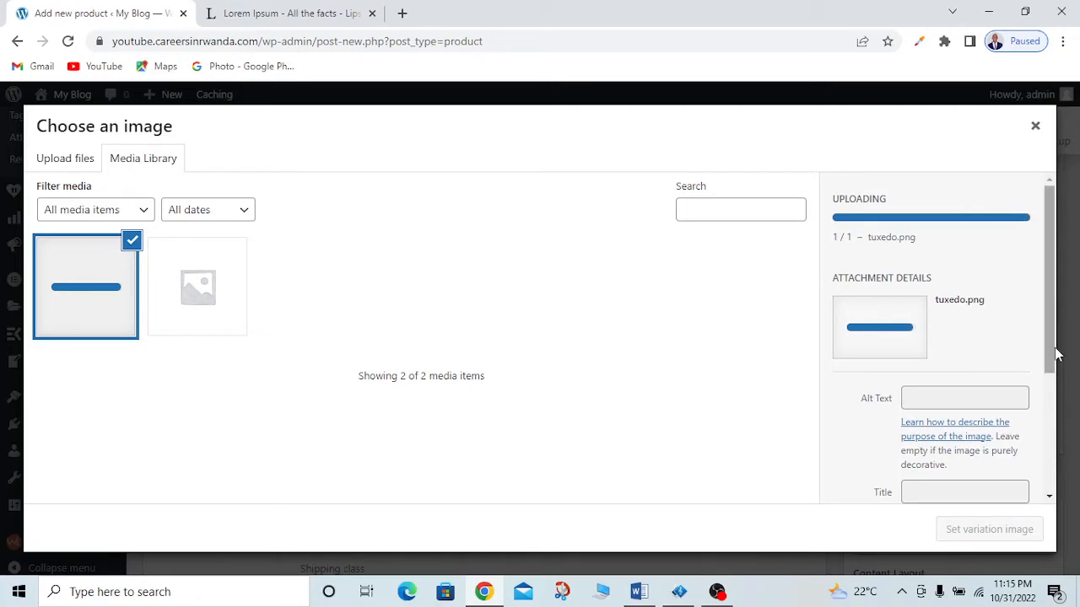
{"action": "right_click", "coordinate": [1054, 351]}
{"action": "left_click", "coordinate": [1050, 359]}
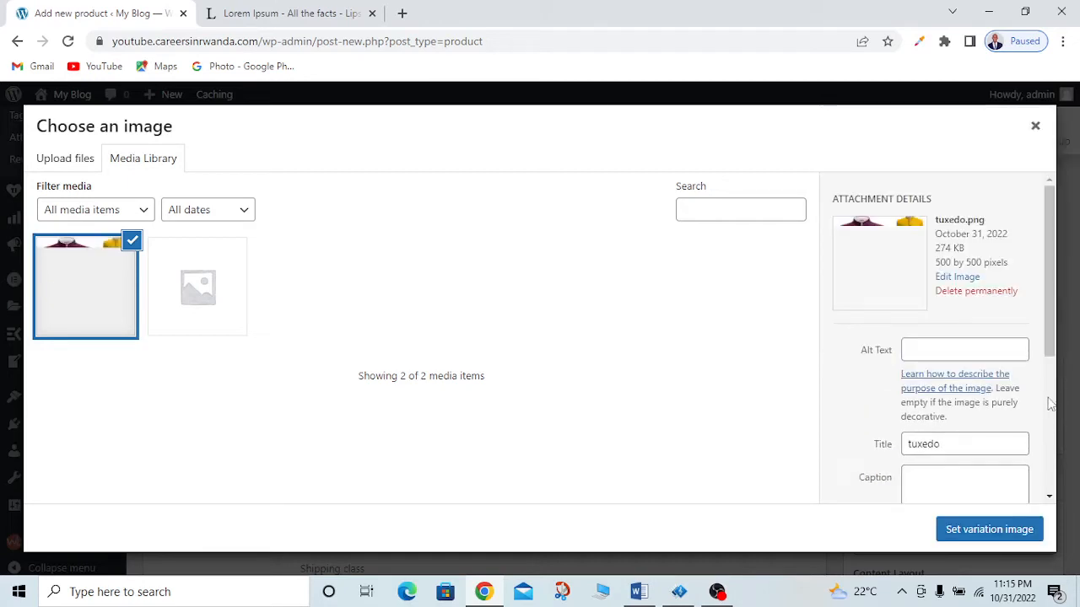
{"action": "right_click", "coordinate": [1050, 403]}
{"action": "left_click", "coordinate": [722, 384]}
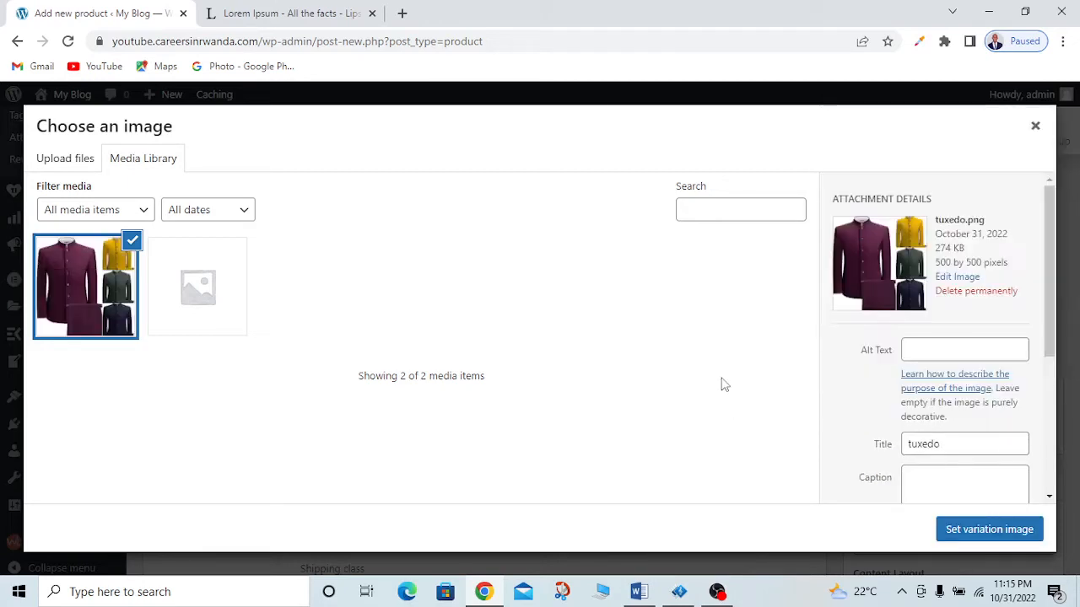
{"action": "right_click", "coordinate": [1053, 436]}
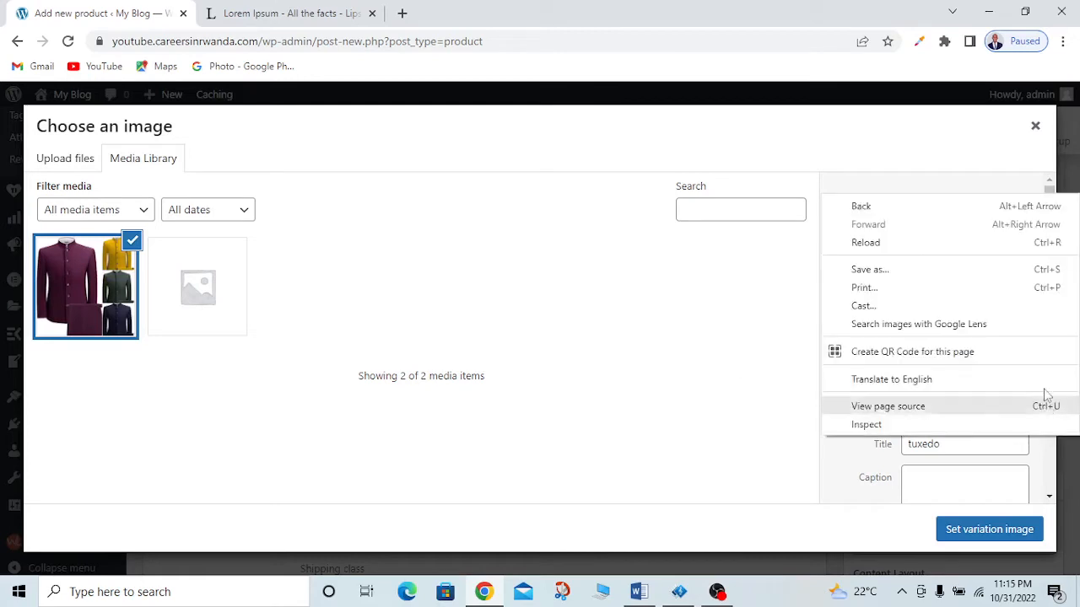
{"action": "left_click", "coordinate": [722, 386]}
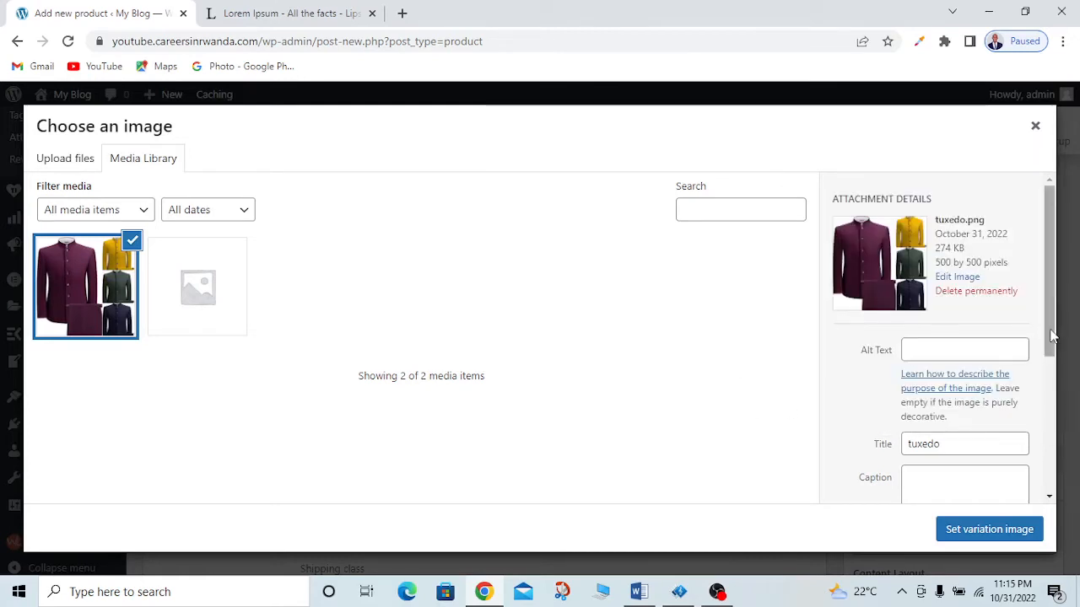
{"action": "left_click_drag", "start_coordinate": [1053, 336], "coordinate": [1053, 470]}
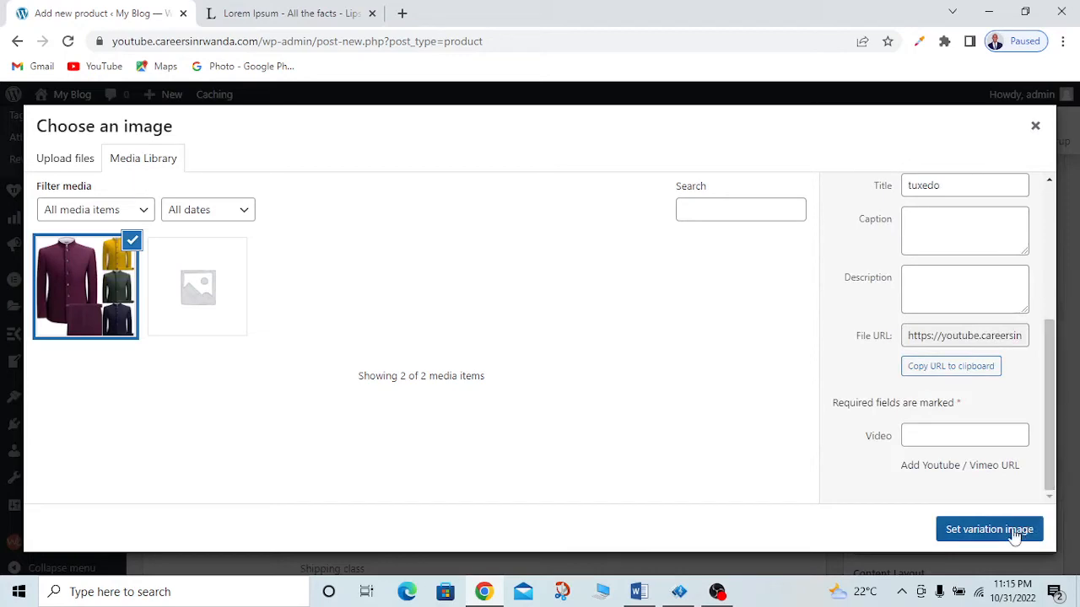
{"action": "left_click", "coordinate": [988, 531]}
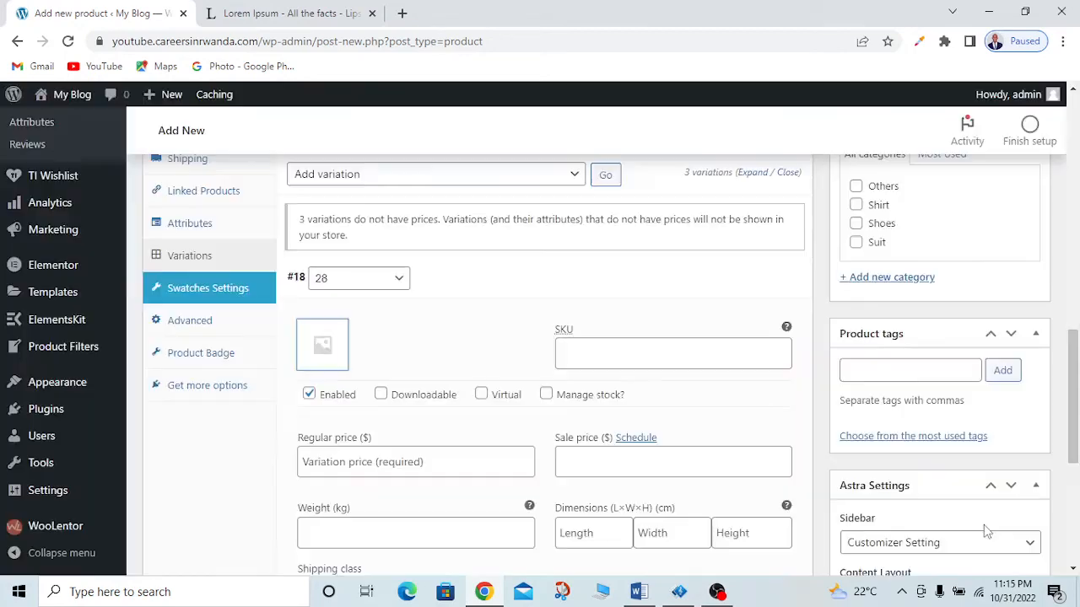
Enter the SKU 'itx 1' for variation #18.
{"action": "mouse_move", "coordinate": [1075, 427]}
{"action": "left_mouse_down"}
{"action": "mouse_move", "coordinate": [1075, 402]}
{"action": "mouse_move", "coordinate": [1078, 439]}
{"action": "left_mouse_up"}
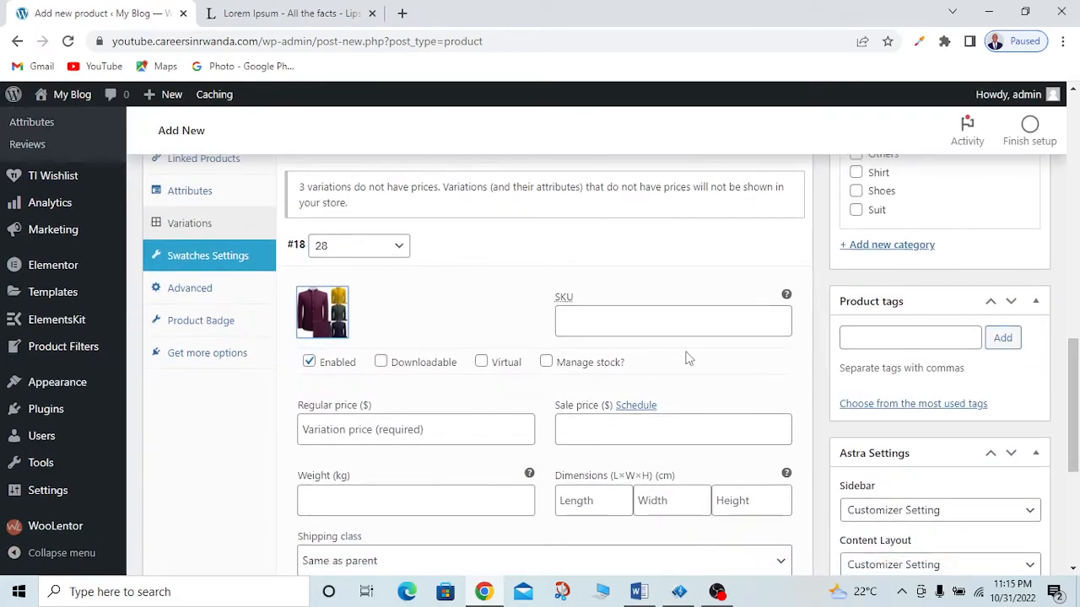
{"action": "left_click", "coordinate": [656, 332]}
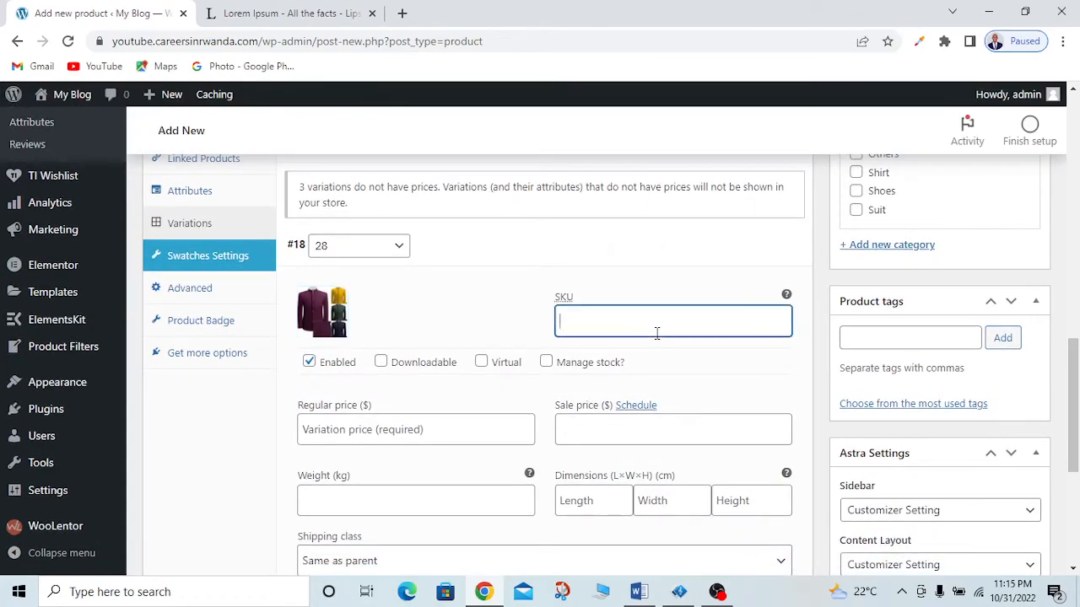
{"action": "type", "text": "itx 1"}
{"action": "left_click_drag", "start_coordinate": [1076, 419], "coordinate": [1077, 456]}
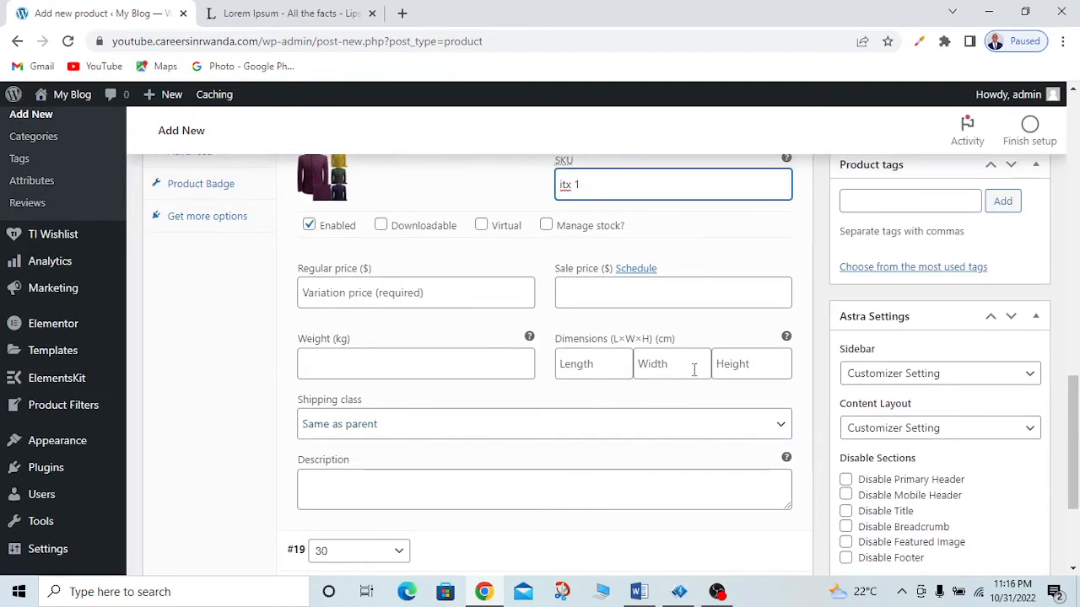
{"action": "right_click", "coordinate": [1077, 478]}
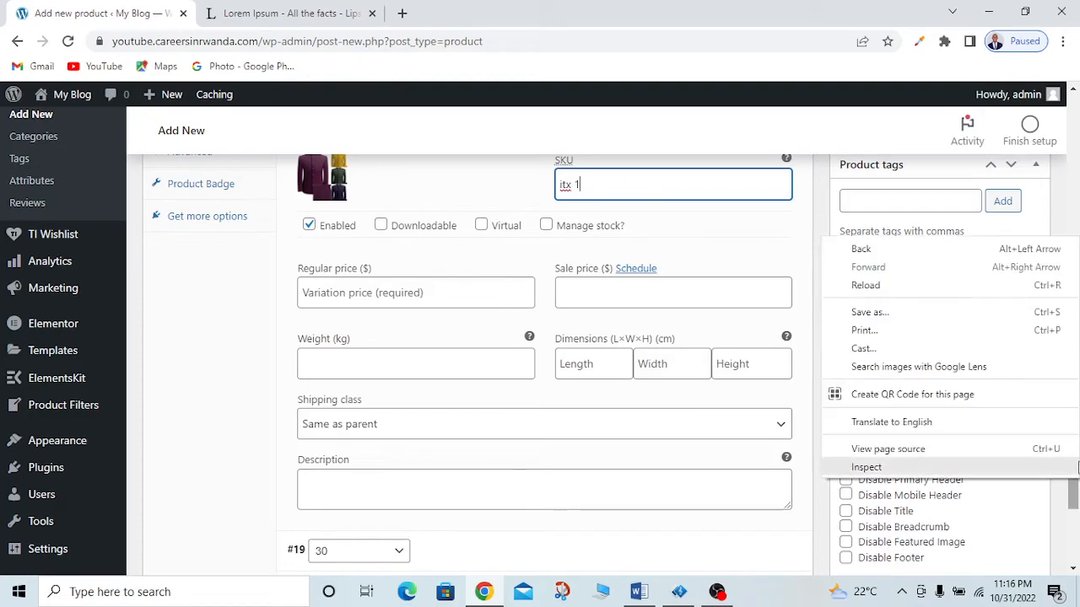
{"action": "left_click_drag", "start_coordinate": [1076, 498], "coordinate": [1072, 518]}
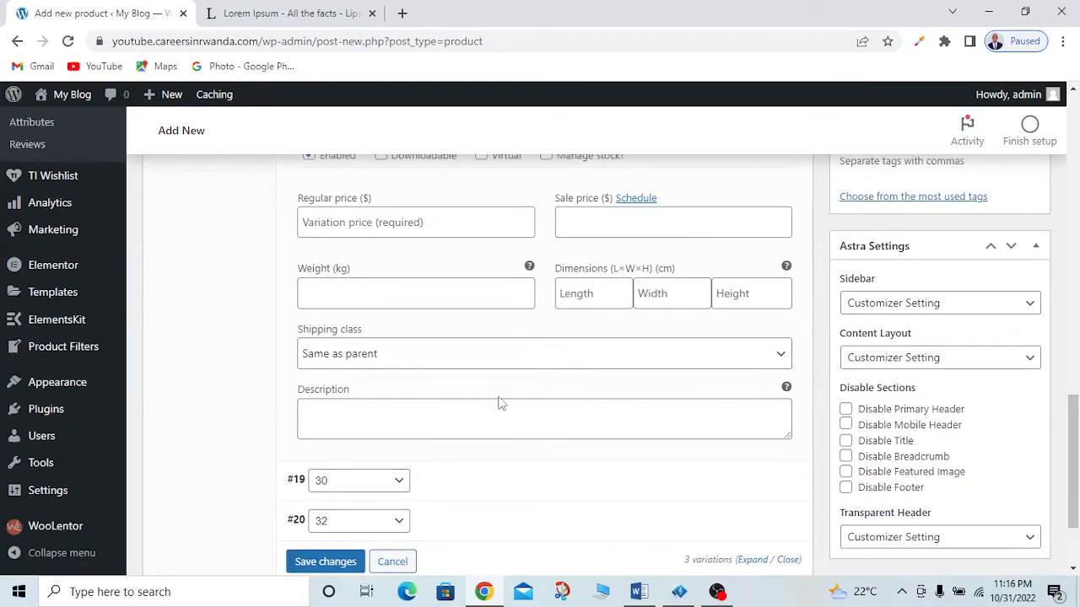
{"action": "left_click_drag", "start_coordinate": [1070, 439], "coordinate": [1071, 474]}
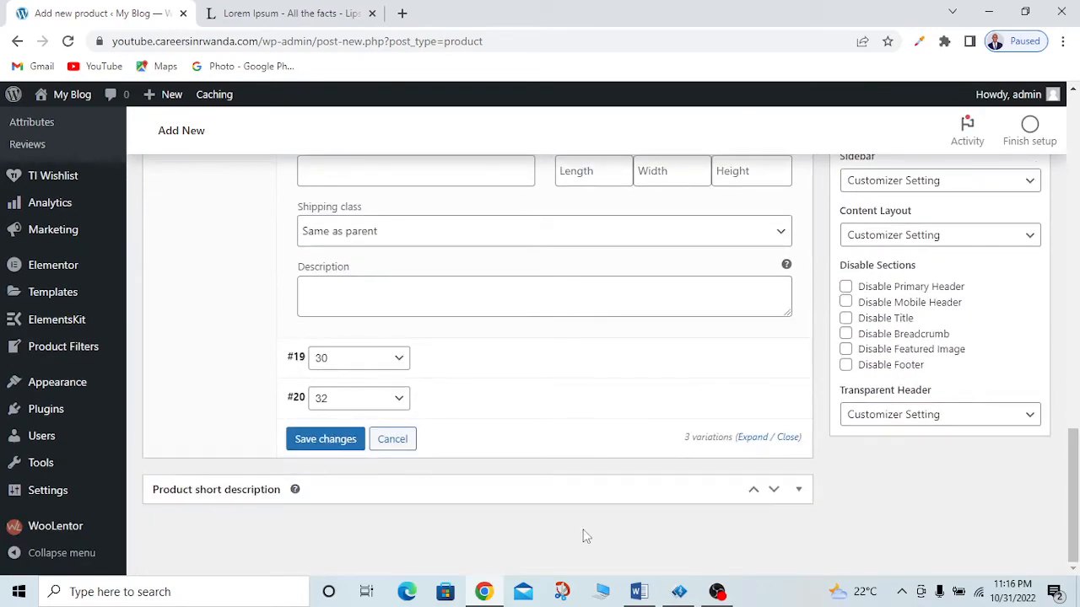
Assign the tuxedo image to variation #19.
{"action": "left_click", "coordinate": [294, 362]}
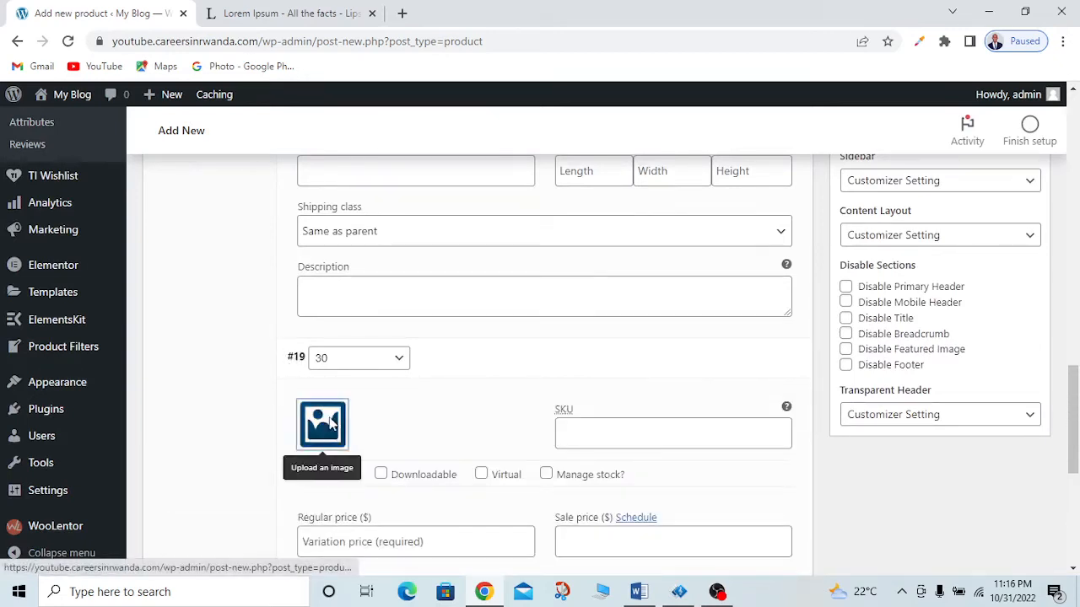
{"action": "left_click", "coordinate": [329, 421]}
{"action": "left_click", "coordinate": [107, 280]}
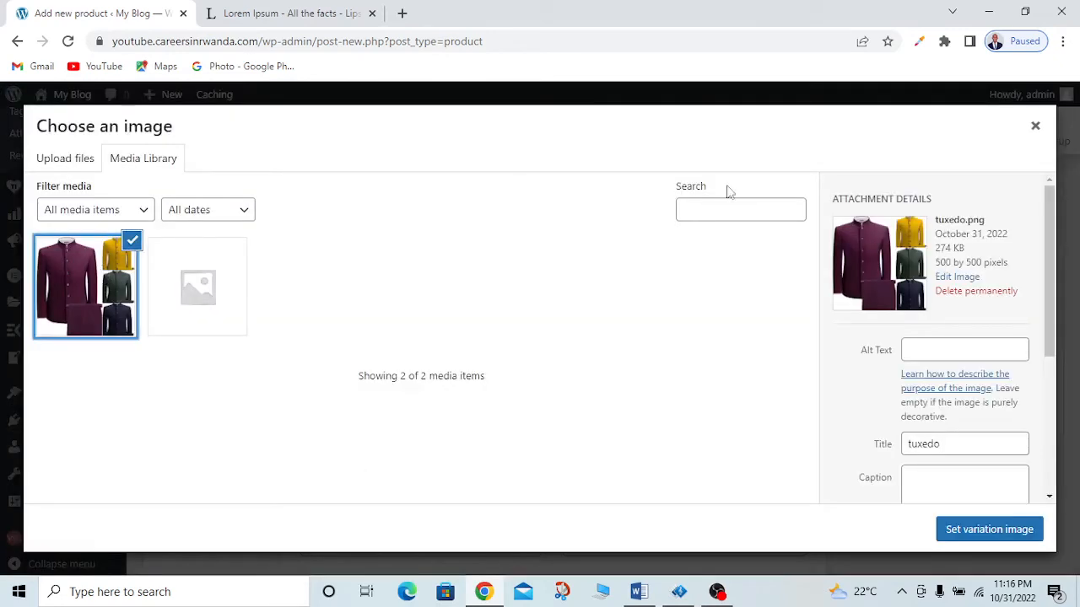
{"action": "left_click", "coordinate": [968, 536]}
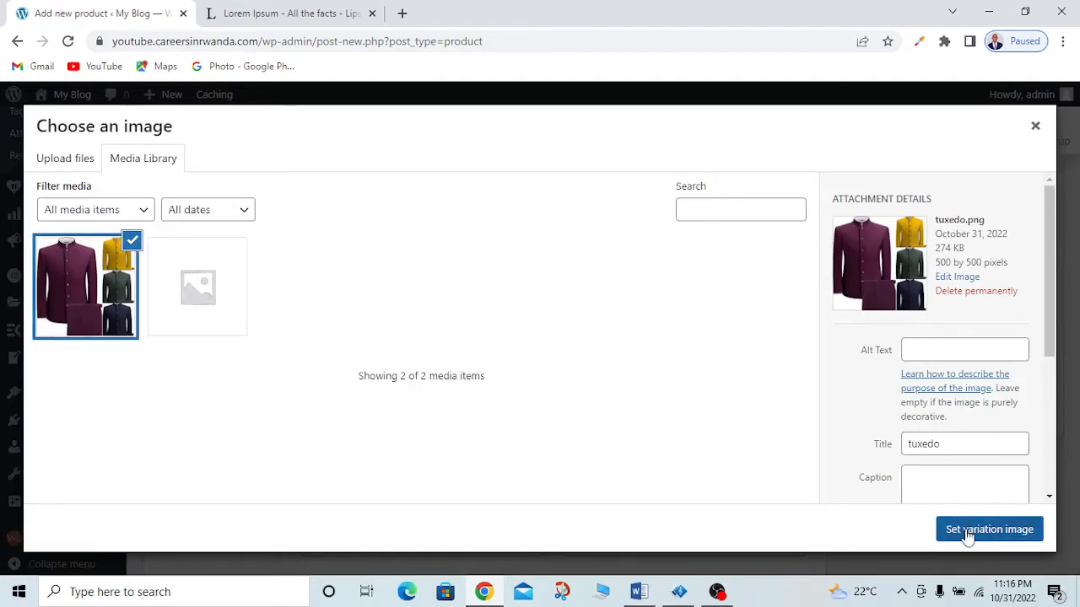
{"action": "left_click_drag", "start_coordinate": [1075, 415], "coordinate": [1076, 473]}
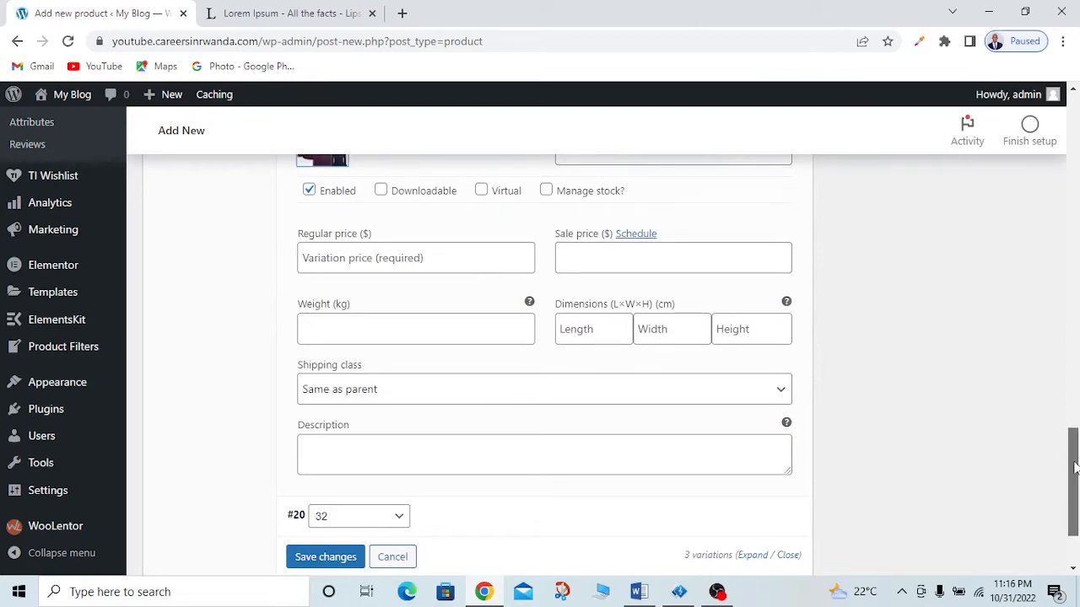
{"action": "left_click_drag", "start_coordinate": [1075, 458], "coordinate": [1076, 359]}
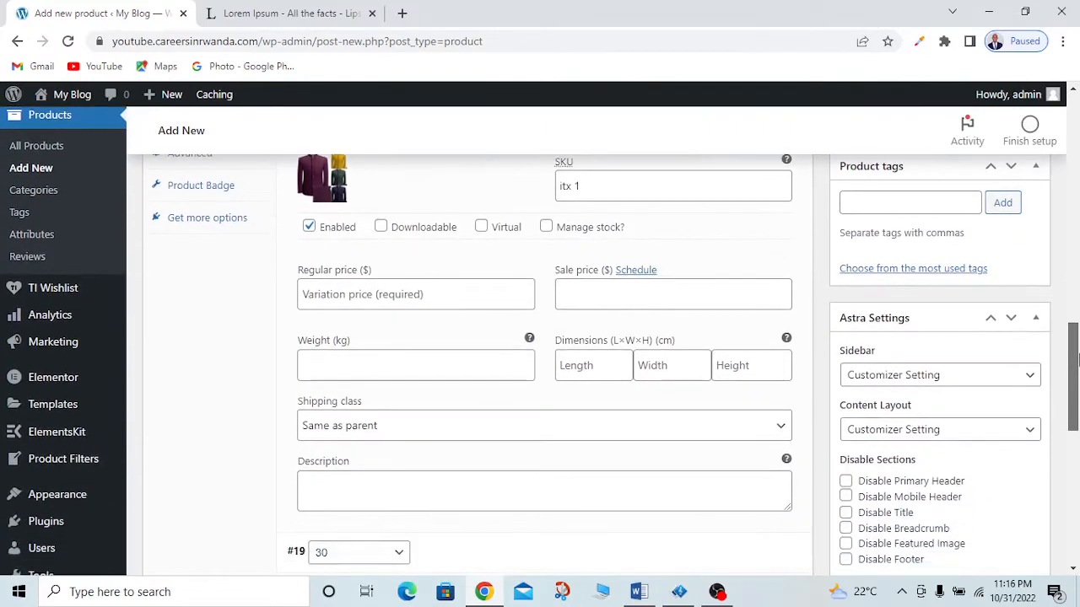
Turn on stock management for variations #18 and #19, giving #19 a stock quantity of 11.
{"action": "left_click", "coordinate": [546, 227]}
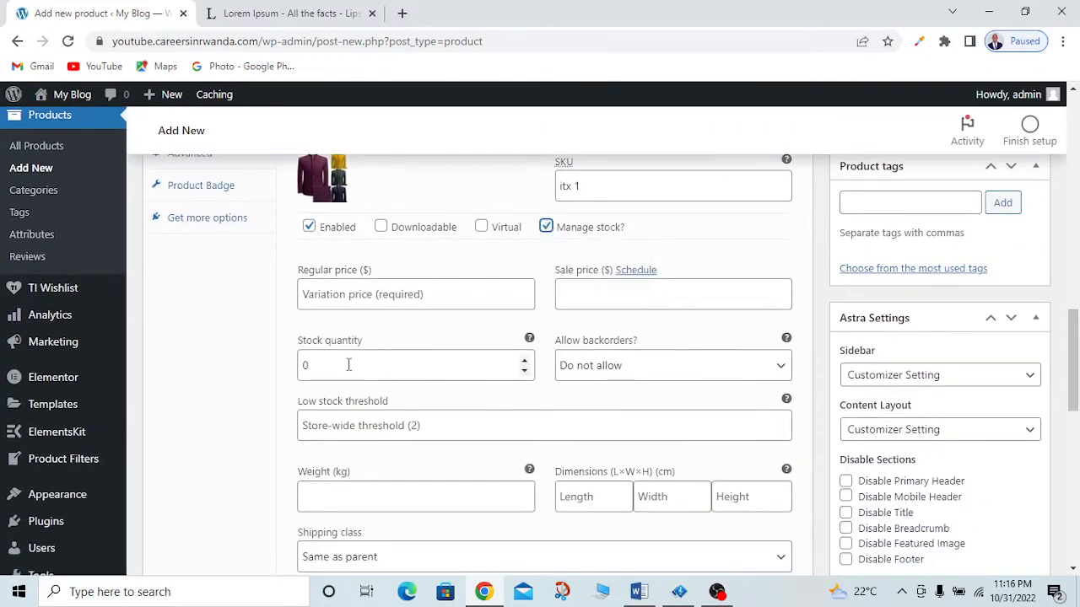
{"action": "left_click", "coordinate": [414, 365]}
{"action": "key", "text": "BackSpace"}
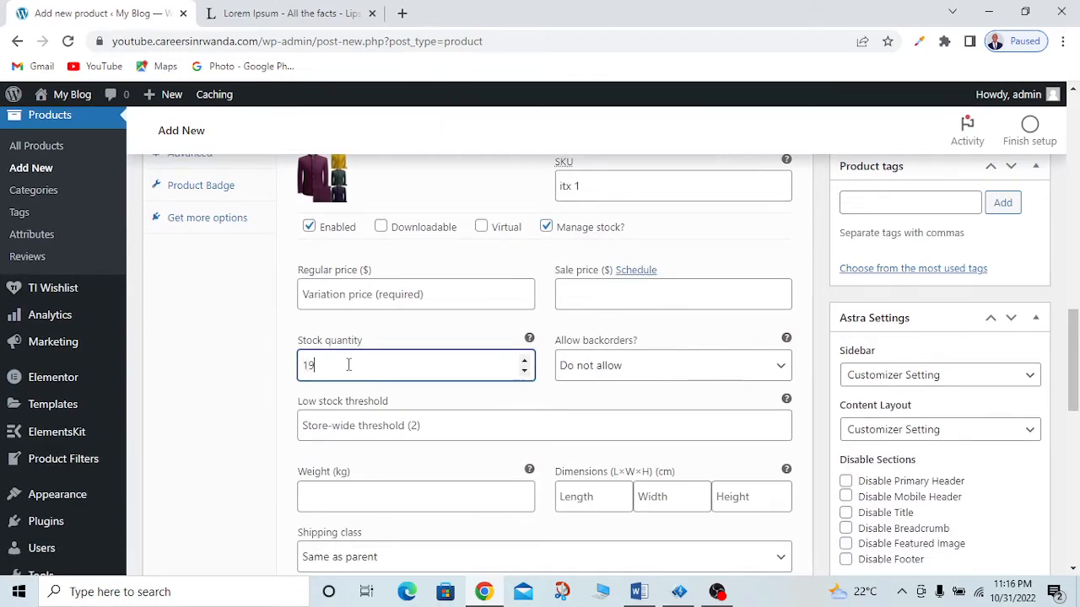
{"action": "left_click_drag", "start_coordinate": [1075, 336], "coordinate": [1078, 468]}
{"action": "scroll", "coordinate": [752, 322], "scroll_direction": "up", "scroll_amount": 1}
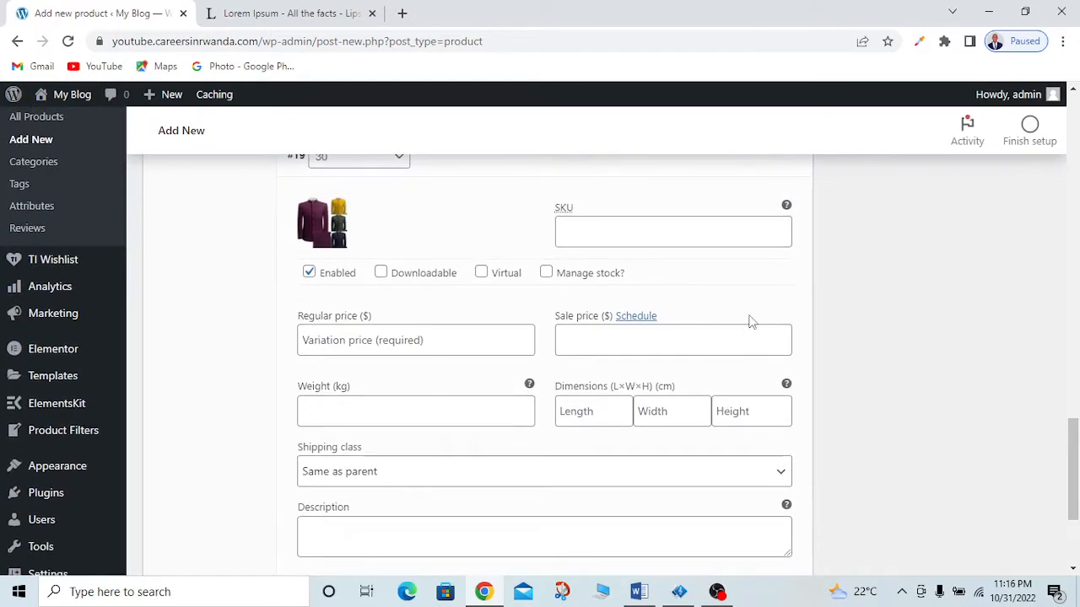
{"action": "left_click", "coordinate": [546, 274]}
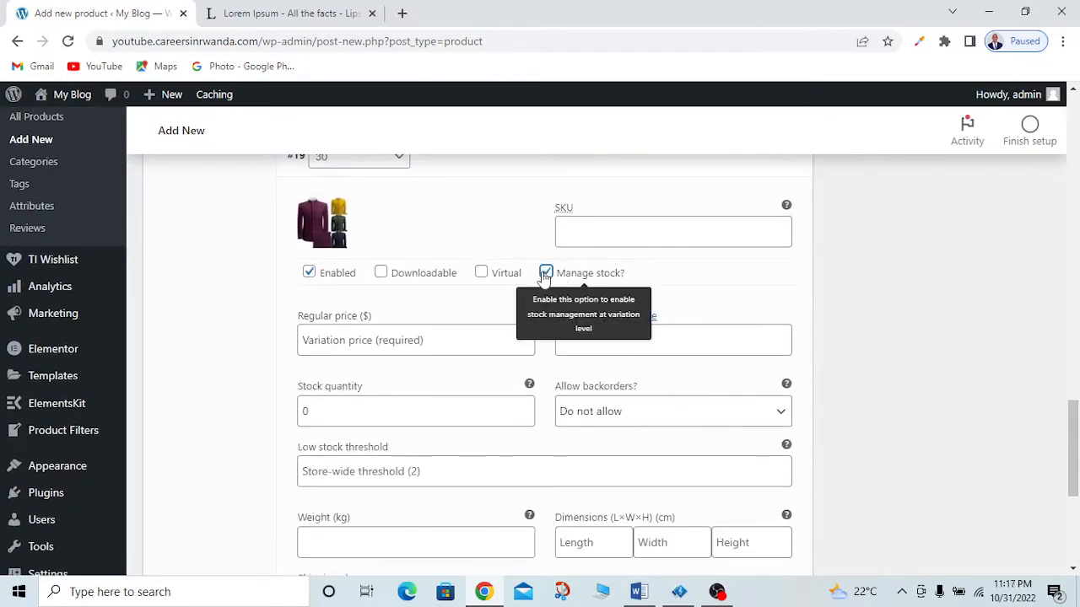
{"action": "left_click", "coordinate": [391, 410]}
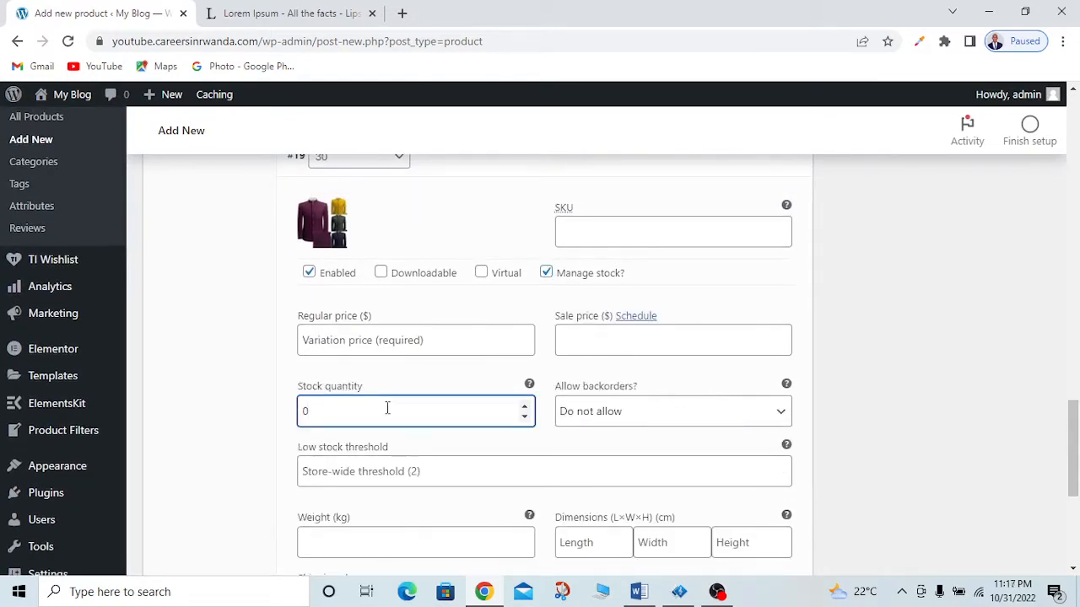
{"action": "type", "text": "11"}
{"action": "left_click_drag", "start_coordinate": [1073, 480], "coordinate": [1073, 544]}
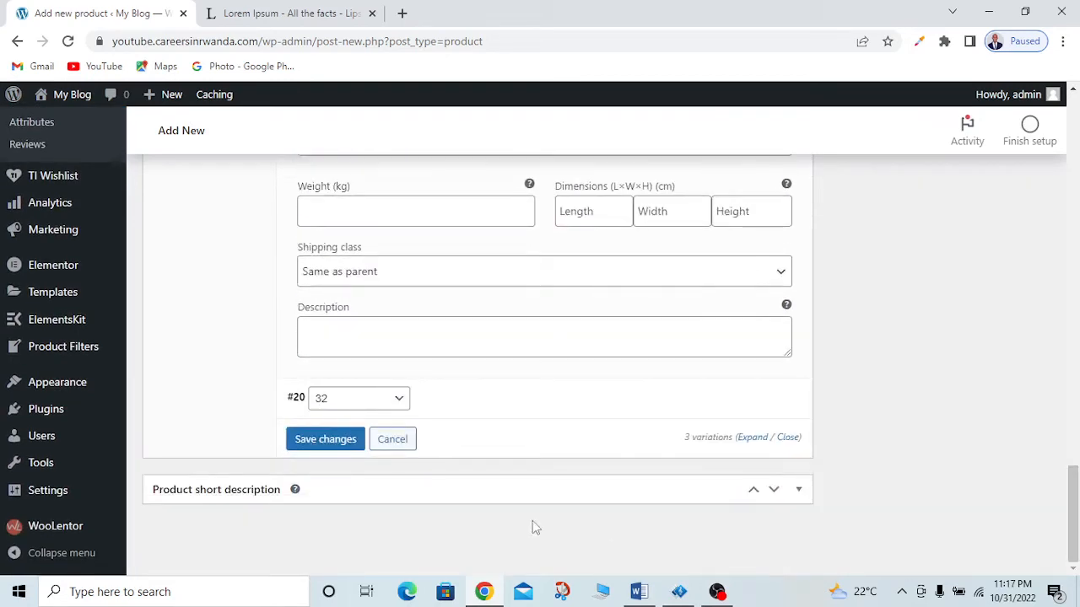
Assign the tuxedo image to variation #20.
{"action": "left_click", "coordinate": [294, 398]}
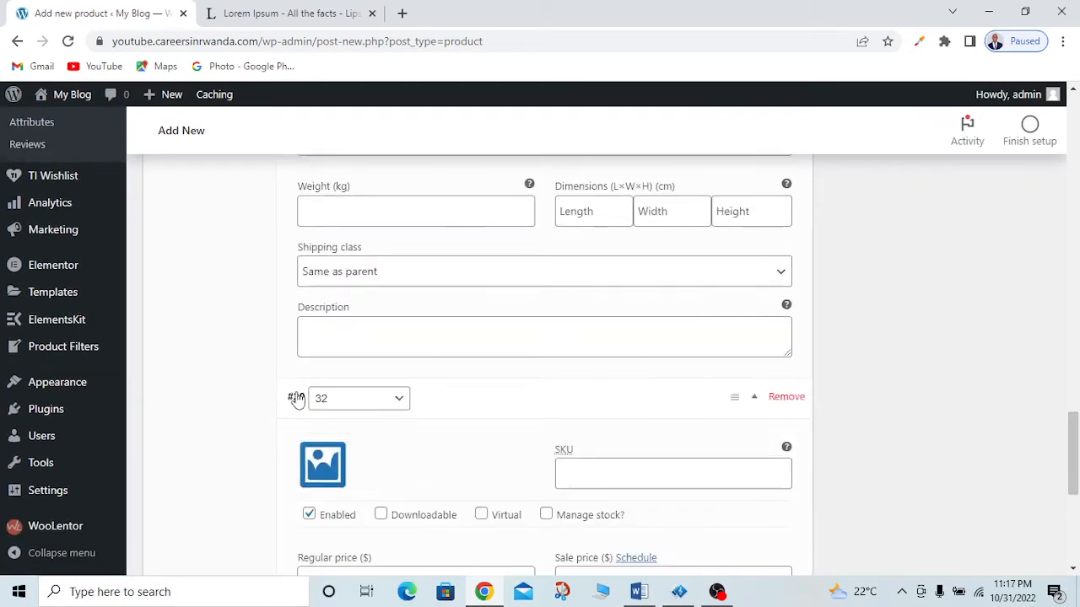
{"action": "left_click", "coordinate": [325, 465]}
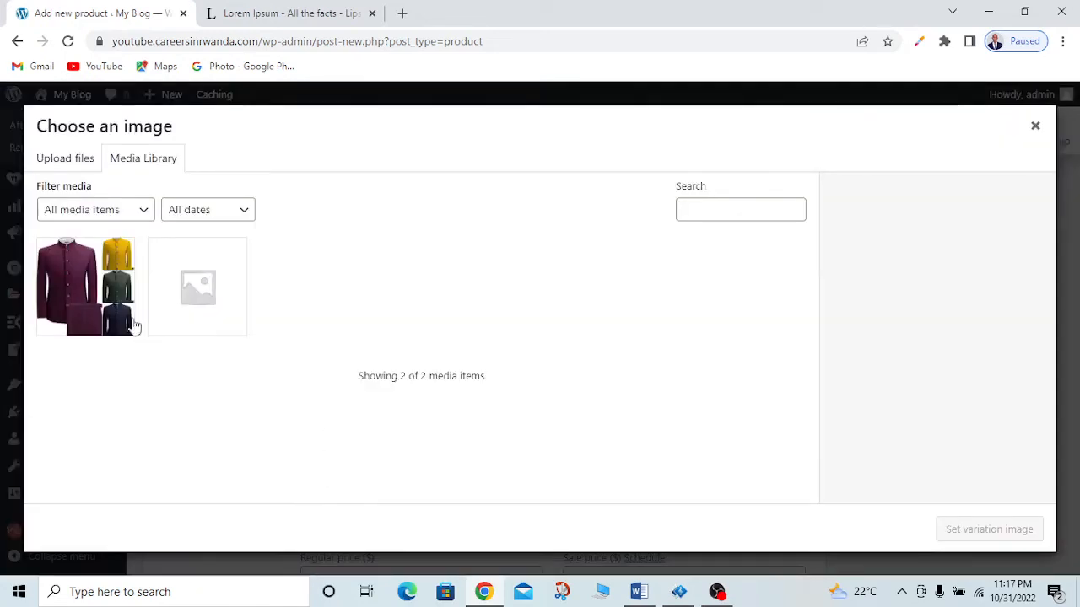
{"action": "left_click", "coordinate": [100, 299]}
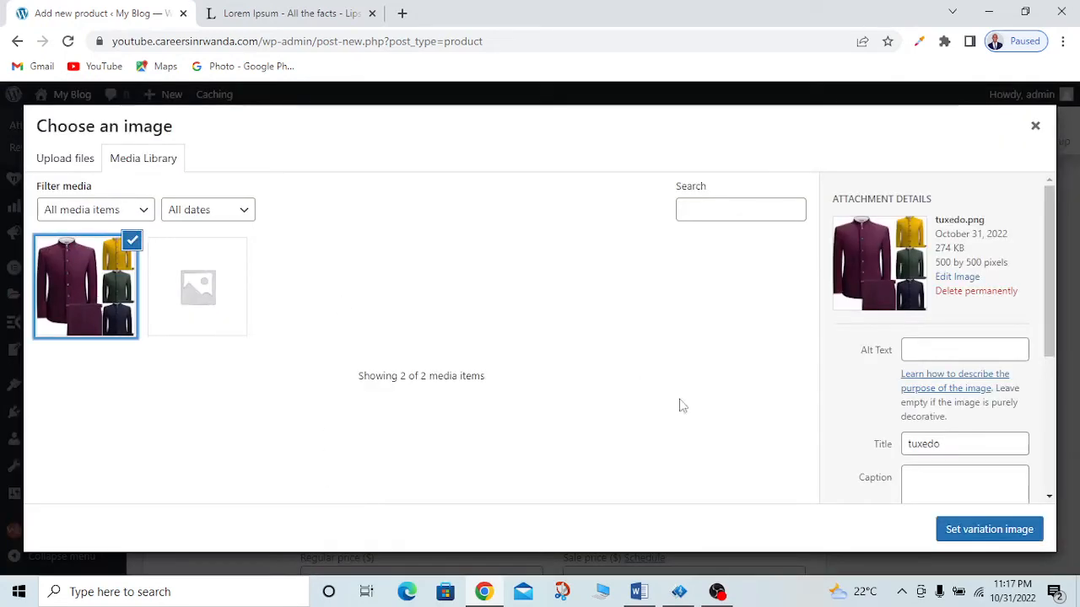
{"action": "left_click", "coordinate": [971, 530]}
{"action": "left_click_drag", "start_coordinate": [1073, 445], "coordinate": [1078, 502]}
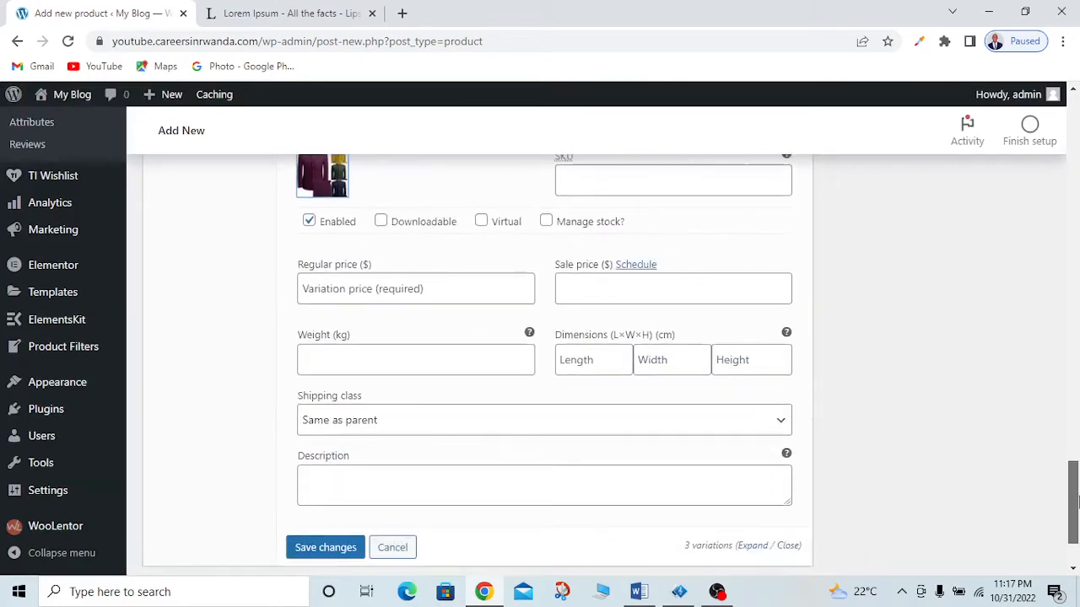
Enable managed stock with quantity 10 on variation #20 and save the variation changes.
{"action": "left_click", "coordinate": [547, 221]}
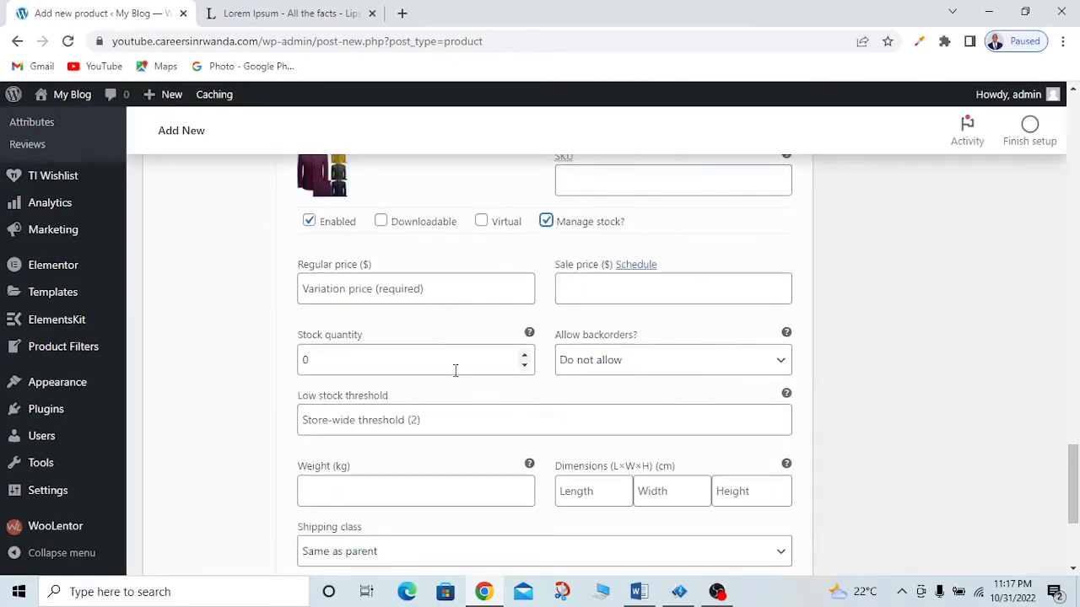
{"action": "left_click", "coordinate": [352, 370]}
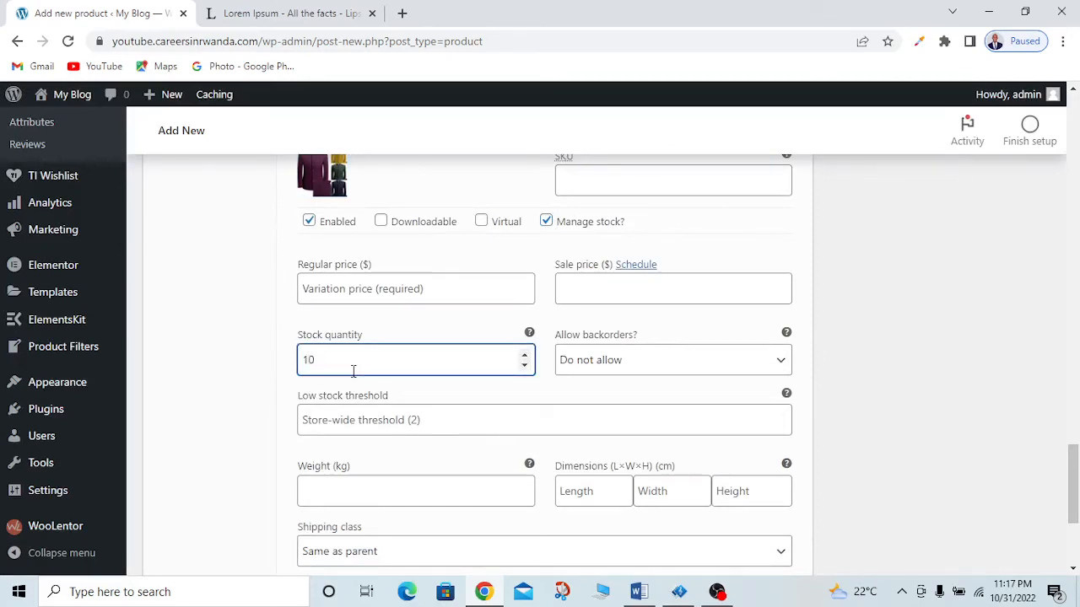
{"action": "left_click_drag", "start_coordinate": [1078, 480], "coordinate": [1079, 478]}
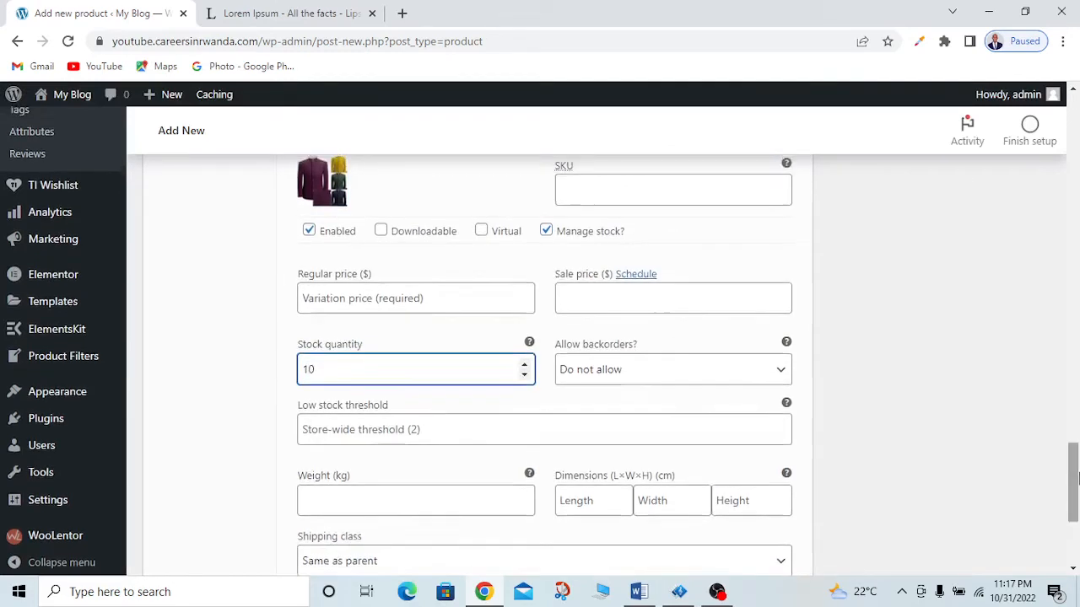
{"action": "scroll", "coordinate": [1079, 478], "scroll_direction": "up", "scroll_amount": 4}
{"action": "scroll", "coordinate": [1078, 478], "scroll_direction": "down", "scroll_amount": 4}
{"action": "scroll", "coordinate": [1079, 478], "scroll_direction": "up", "scroll_amount": 3}
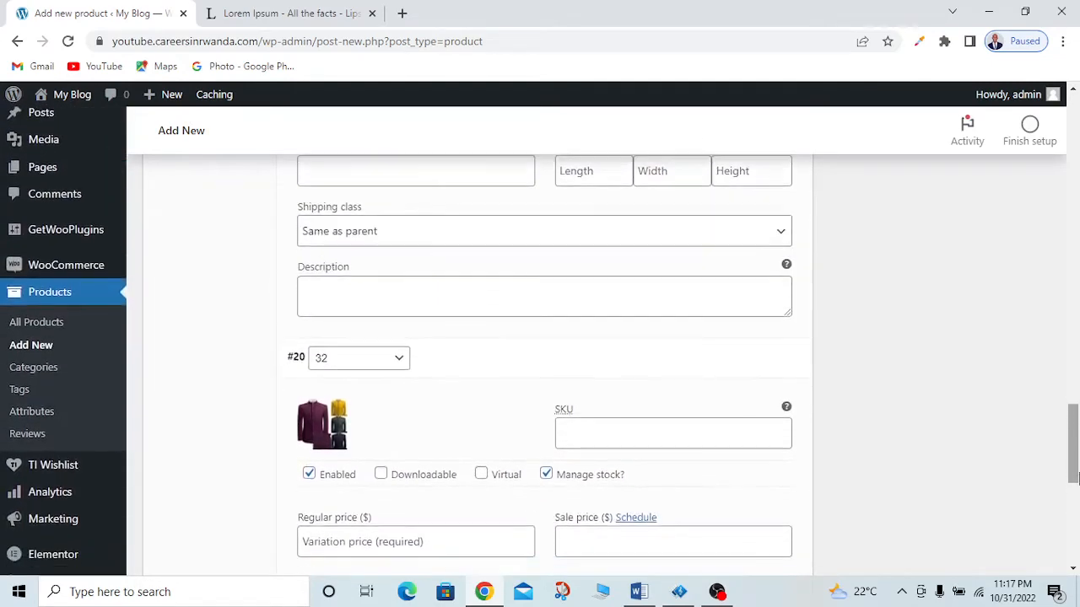
{"action": "scroll", "coordinate": [1075, 478], "scroll_direction": "down", "scroll_amount": 4}
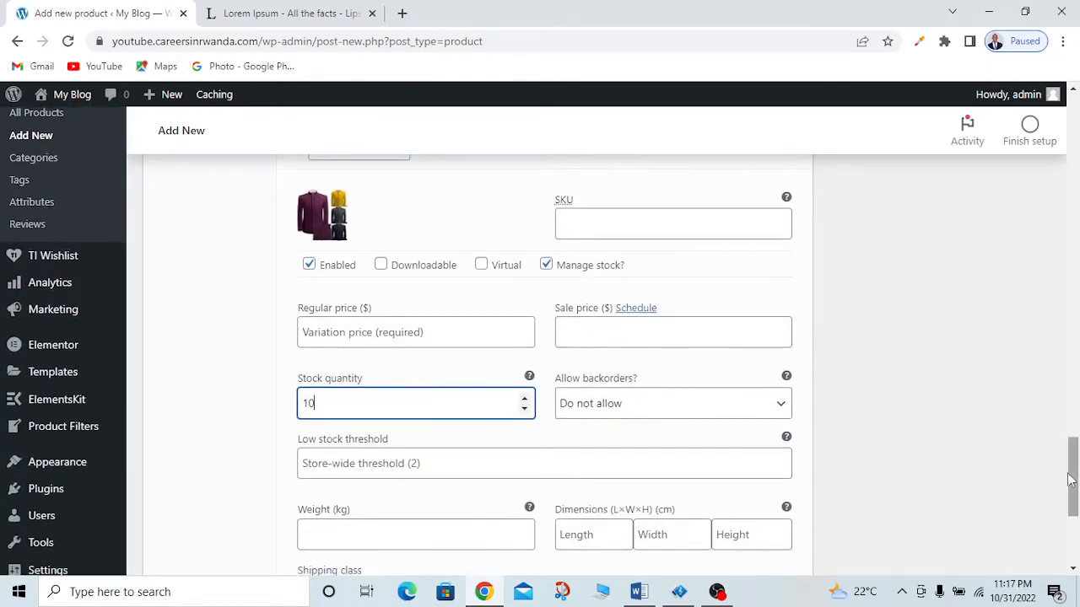
{"action": "scroll", "coordinate": [1074, 478], "scroll_direction": "down", "scroll_amount": 5}
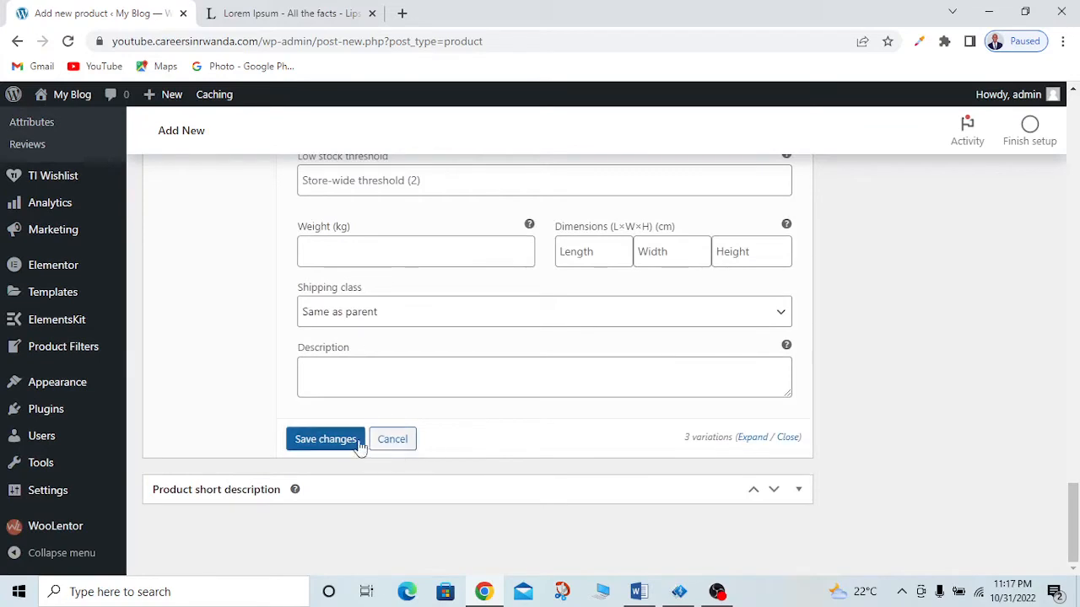
{"action": "left_click", "coordinate": [334, 438]}
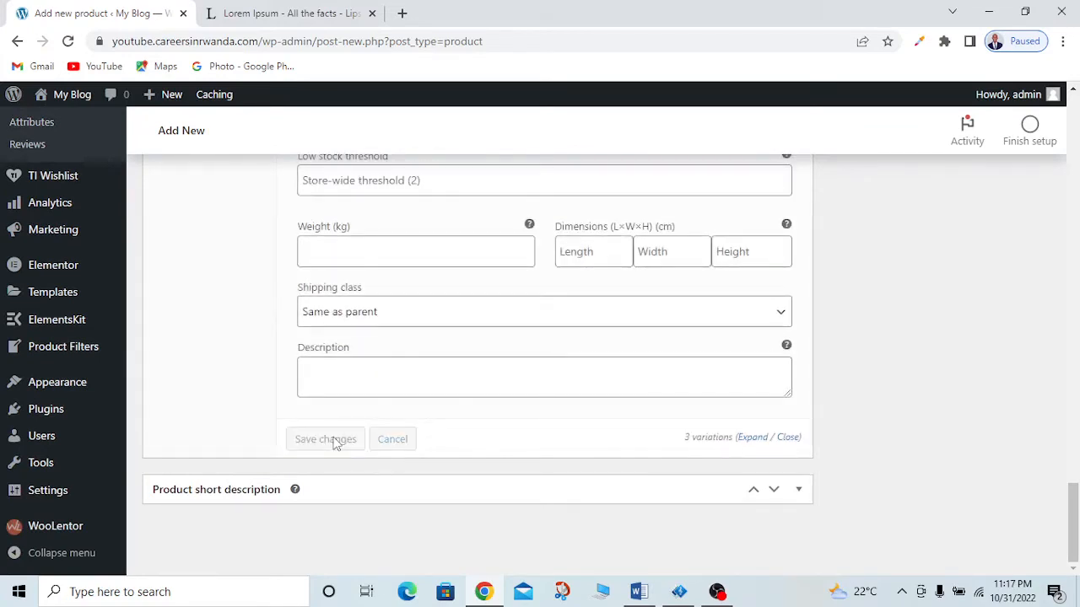
Set tuxedo.png from the Media Library as Italian Suit's main product image.
{"action": "left_click_drag", "start_coordinate": [1065, 544], "coordinate": [1079, 245]}
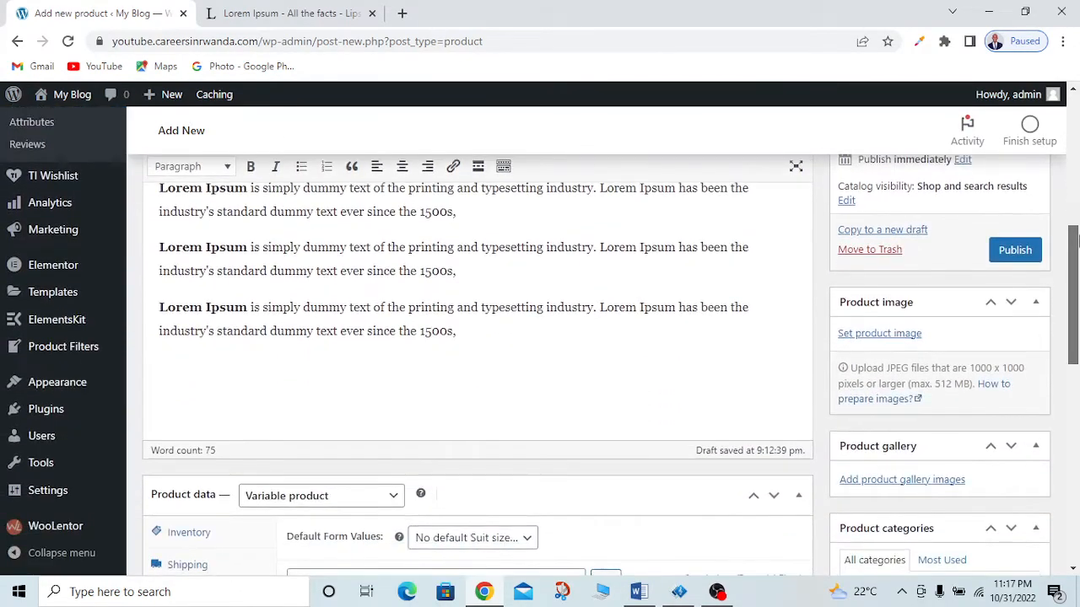
{"action": "left_click", "coordinate": [876, 335]}
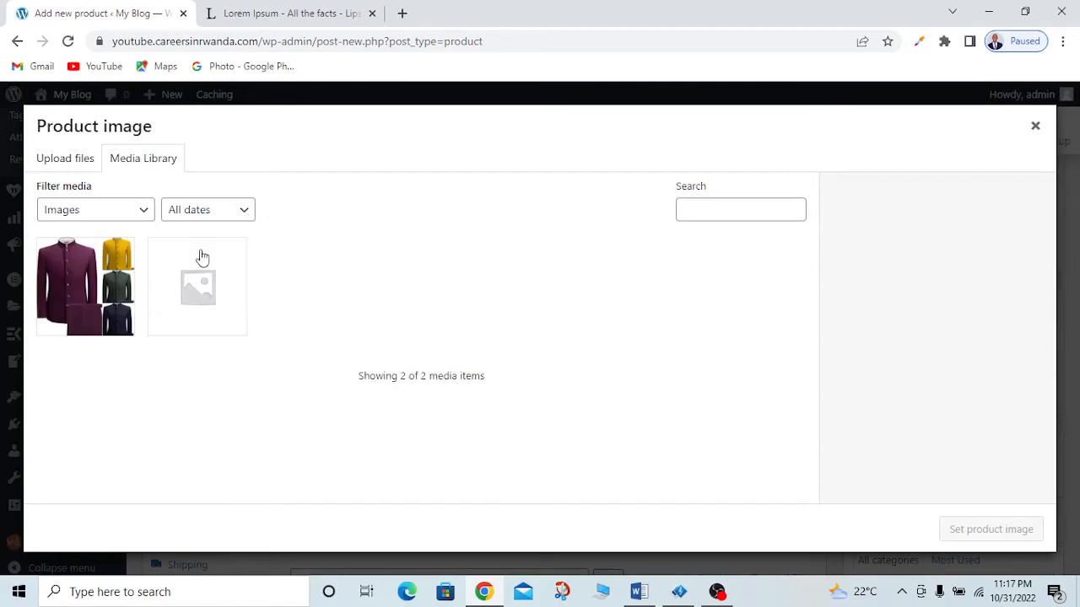
{"action": "left_click", "coordinate": [93, 291]}
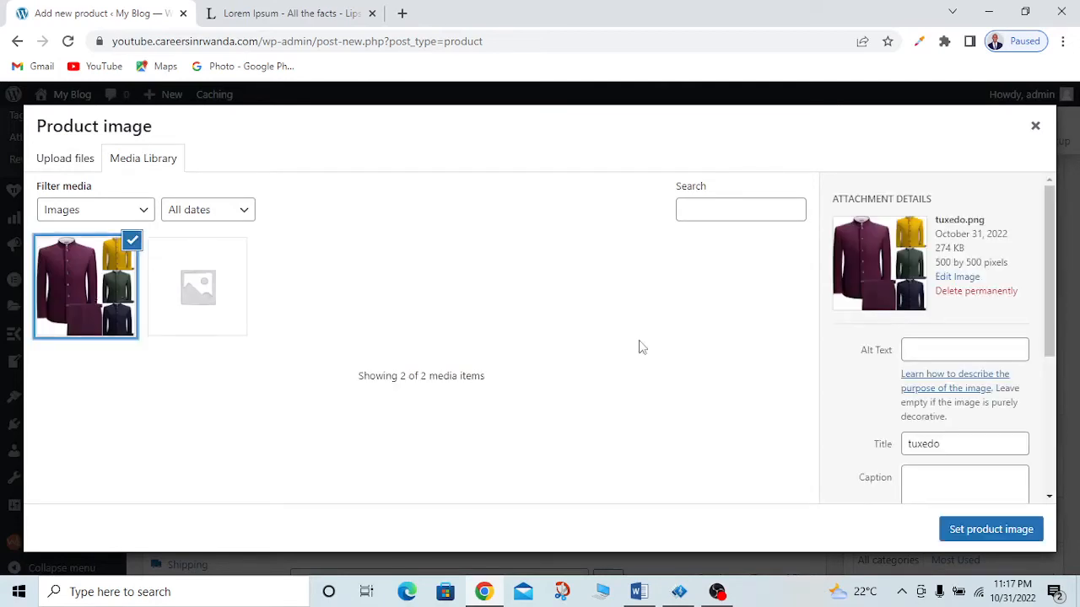
{"action": "left_click", "coordinate": [1001, 531]}
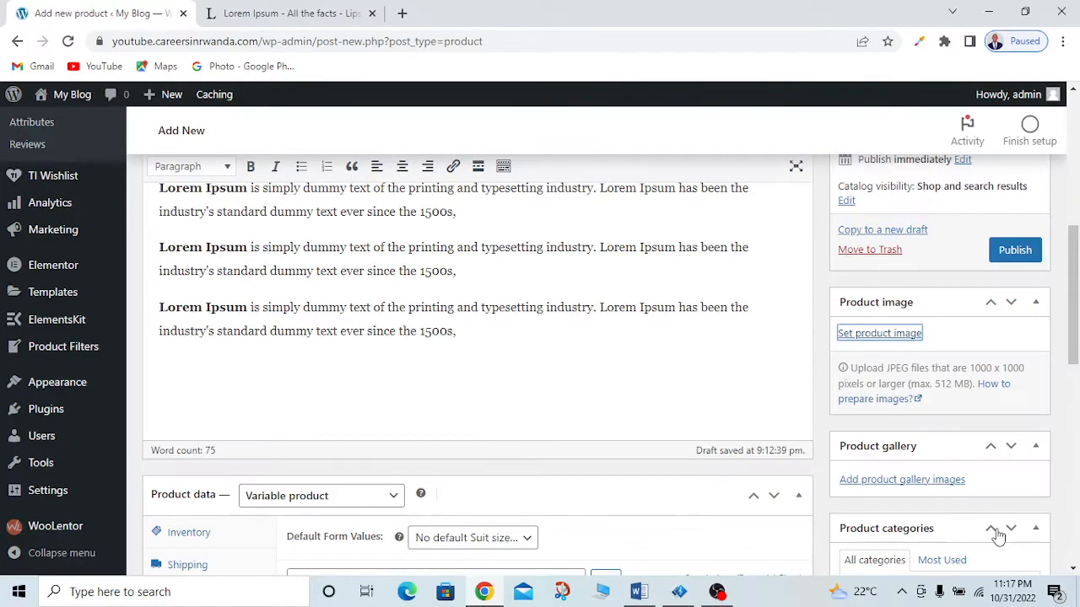
{"action": "left_click_drag", "start_coordinate": [1075, 335], "coordinate": [1075, 471]}
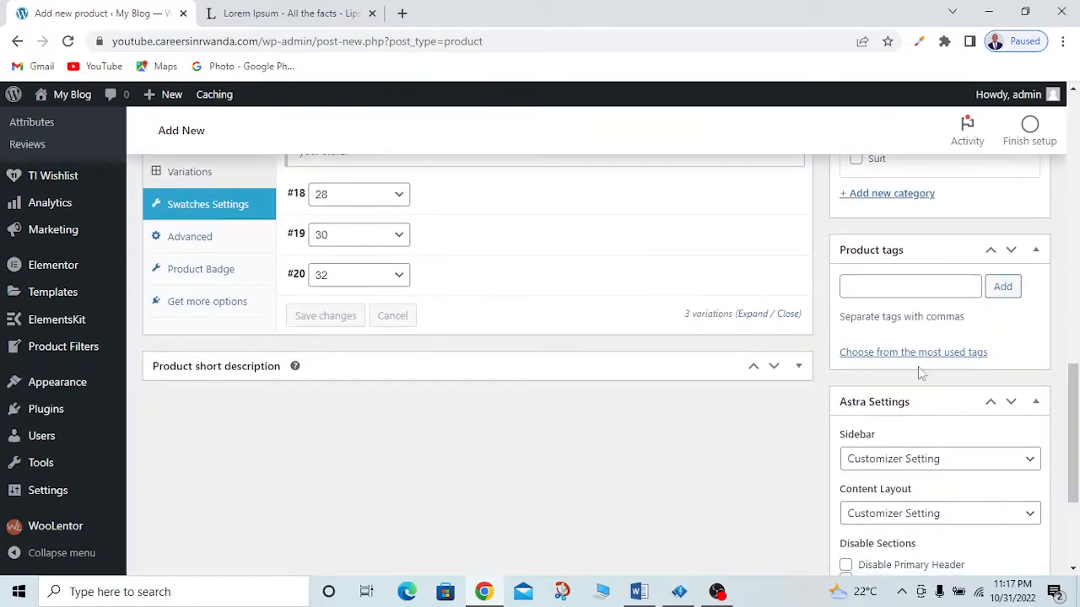
Add the product tags 'Italian Suits' and 'Tuxedo Suits', correcting the misspelled second tag.
{"action": "left_click", "coordinate": [880, 284]}
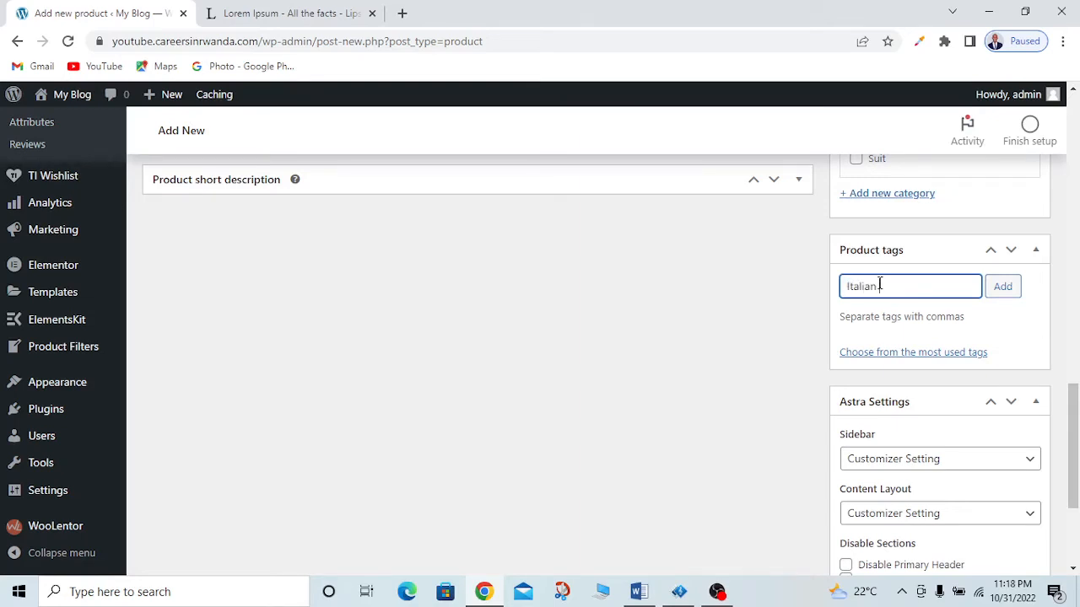
{"action": "type", "text": "its,"}
{"action": "type", "text": "Tuxedo Suido"}
{"action": "key", "text": "ctrl+plus"}
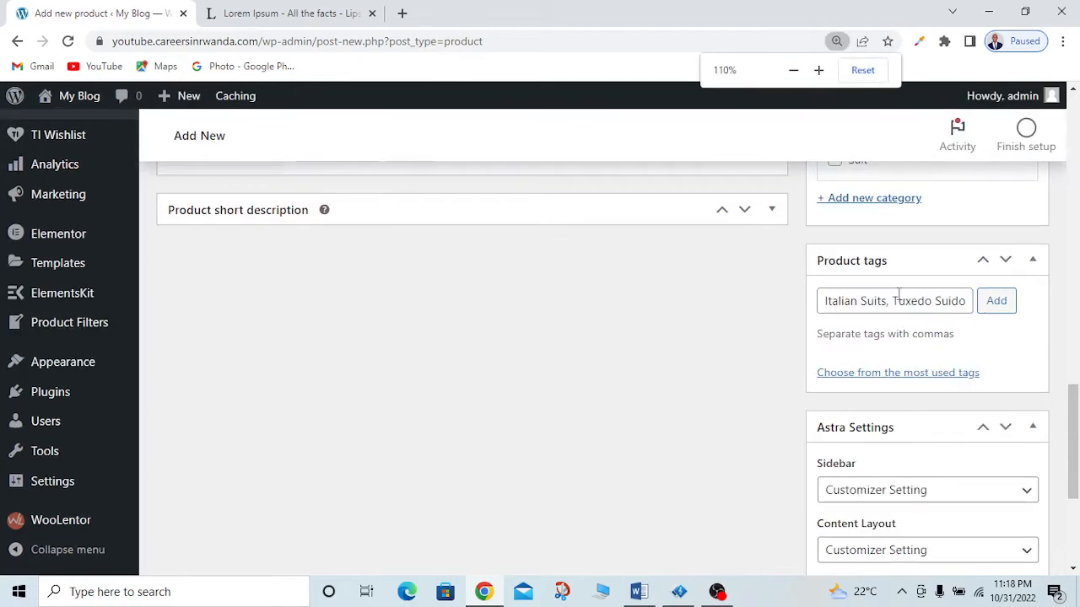
{"action": "left_click", "coordinate": [968, 301]}
{"action": "key", "text": "BackSpace"}
{"action": "key", "text": "BackSpace"}
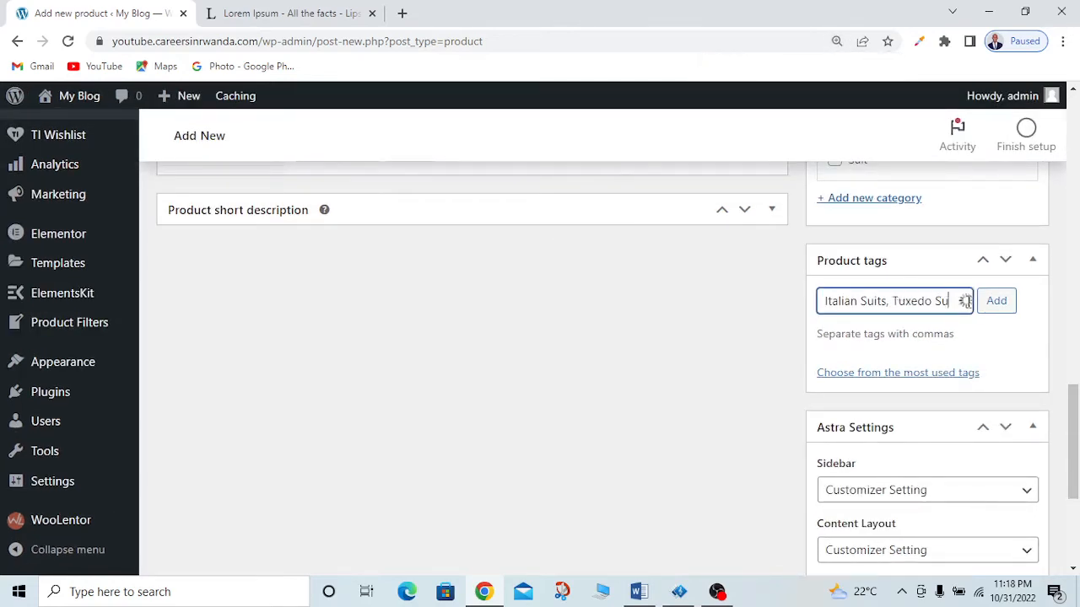
{"action": "type", "text": "uits"}
{"action": "left_click", "coordinate": [996, 302]}
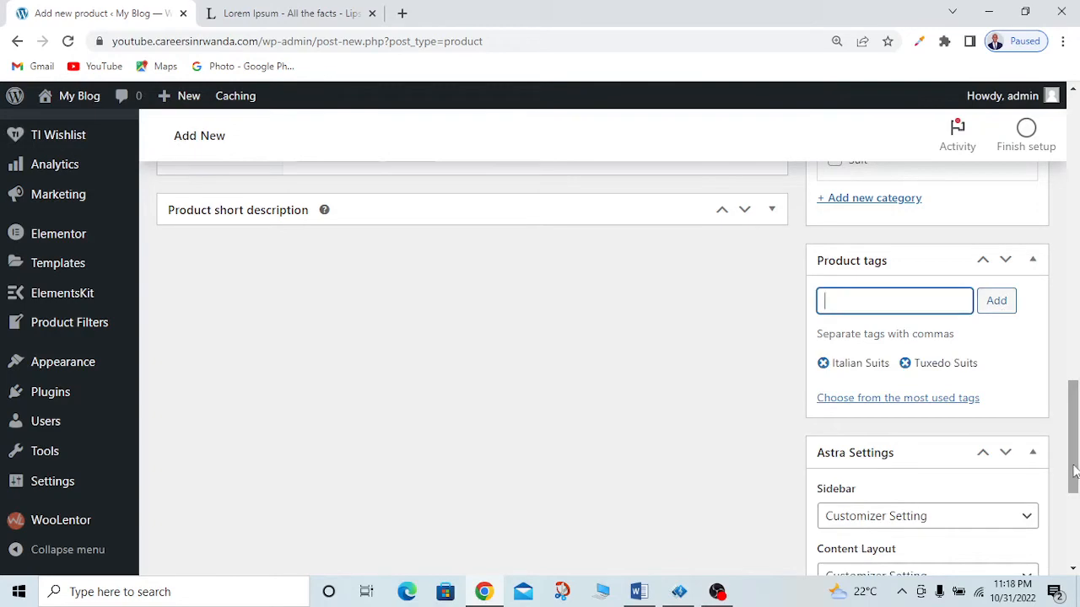
{"action": "left_click_drag", "start_coordinate": [1074, 472], "coordinate": [1076, 241]}
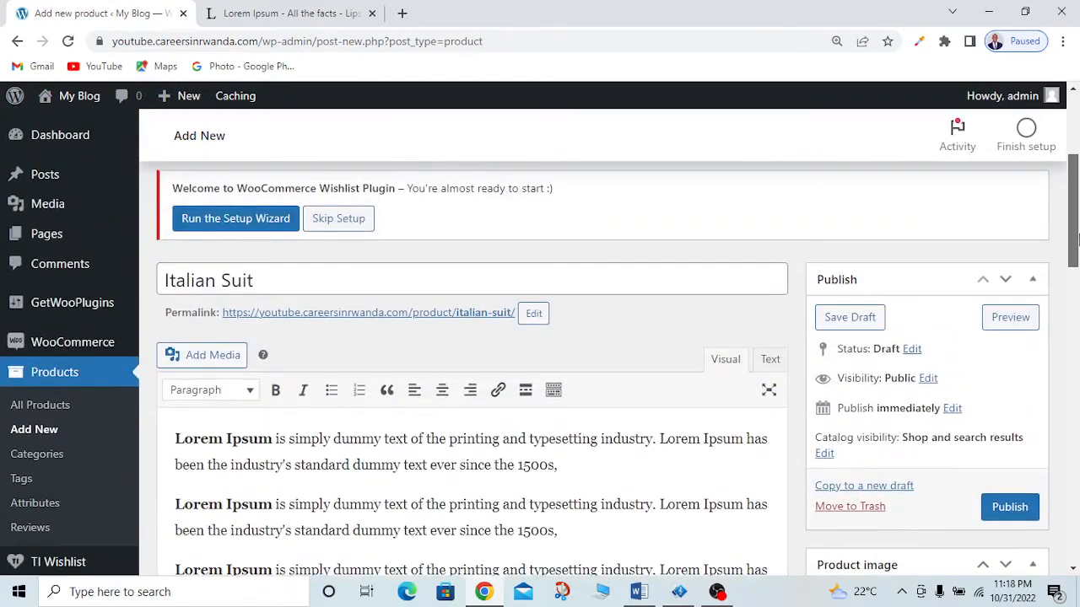
Publish Italian Suit, dismiss the store setup banner, and begin a new product via Products > Add New.
{"action": "left_click", "coordinate": [1011, 510]}
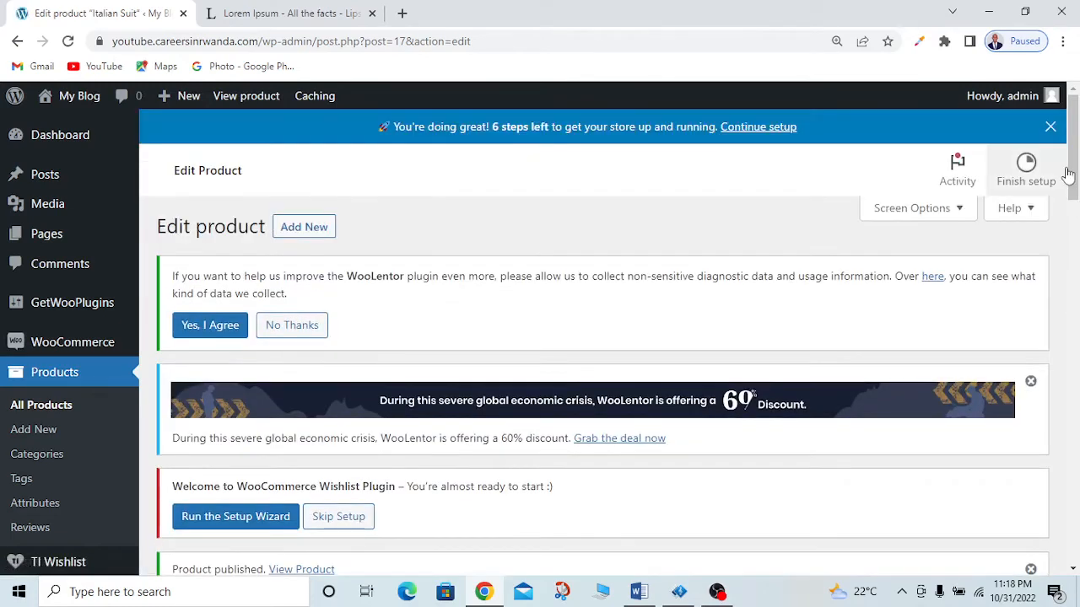
{"action": "left_click", "coordinate": [1050, 126]}
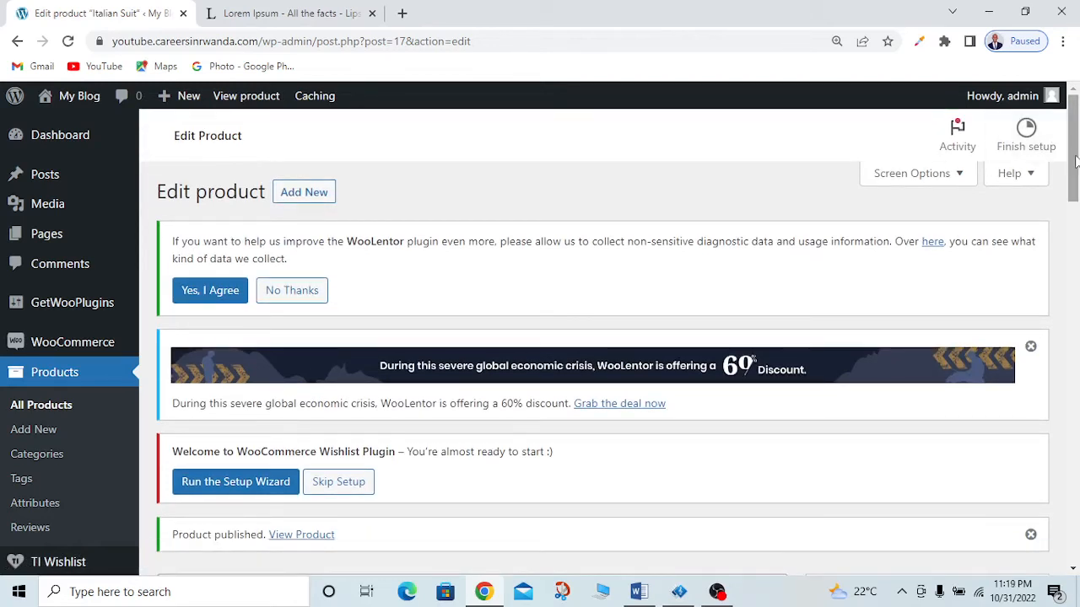
{"action": "left_click_drag", "start_coordinate": [1075, 160], "coordinate": [1075, 255]}
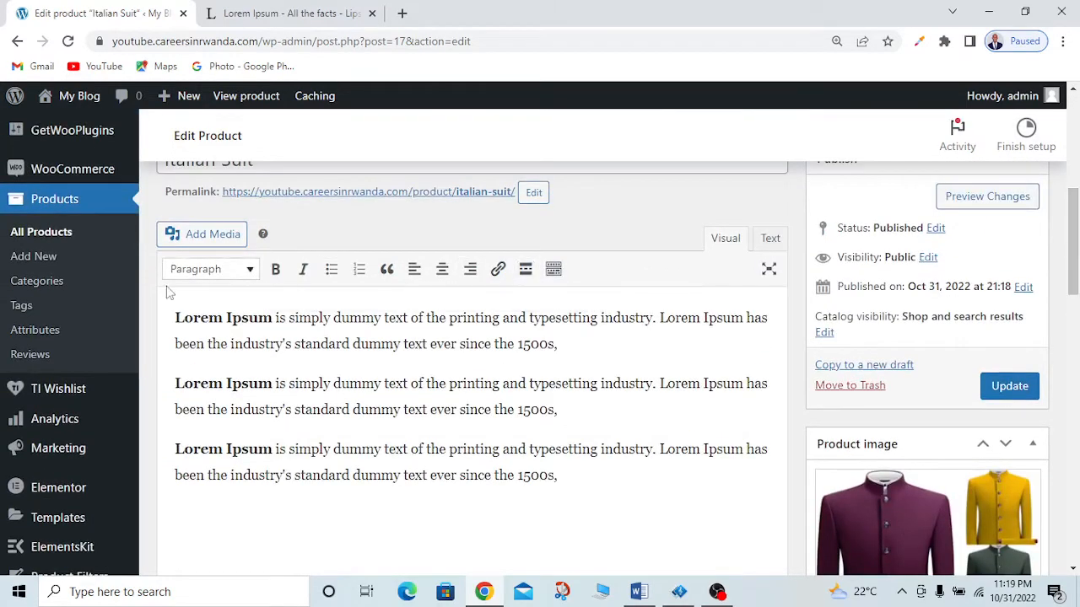
{"action": "left_click", "coordinate": [34, 257]}
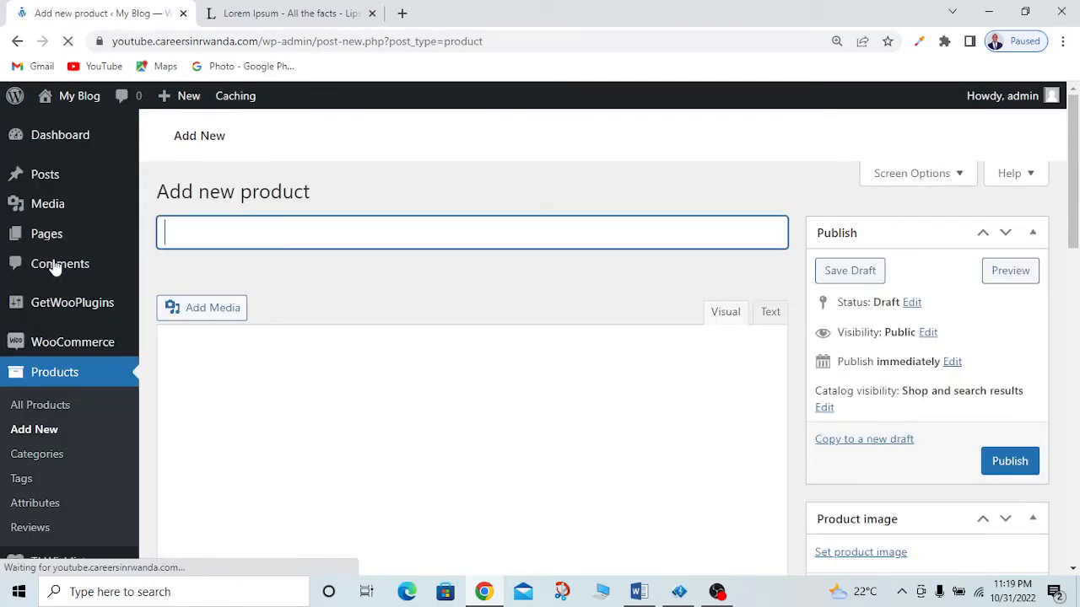
Go back to Italian Suit, switch its category from Others to Shirt, and update it.
{"action": "left_click", "coordinate": [17, 42]}
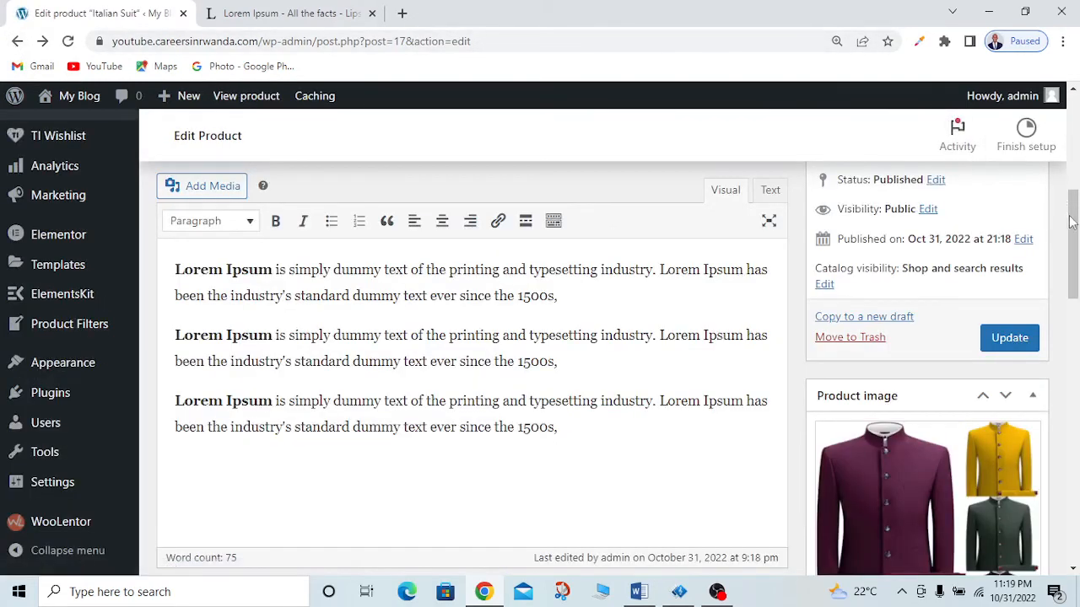
{"action": "left_click_drag", "start_coordinate": [1072, 207], "coordinate": [1075, 386]}
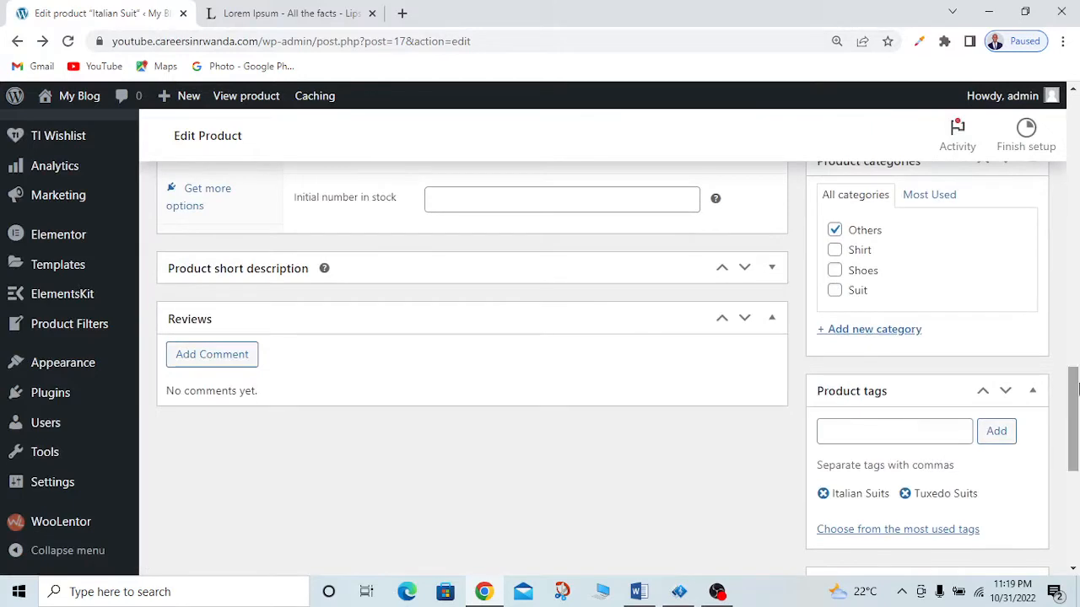
{"action": "left_click", "coordinate": [835, 230]}
{"action": "left_click", "coordinate": [835, 250]}
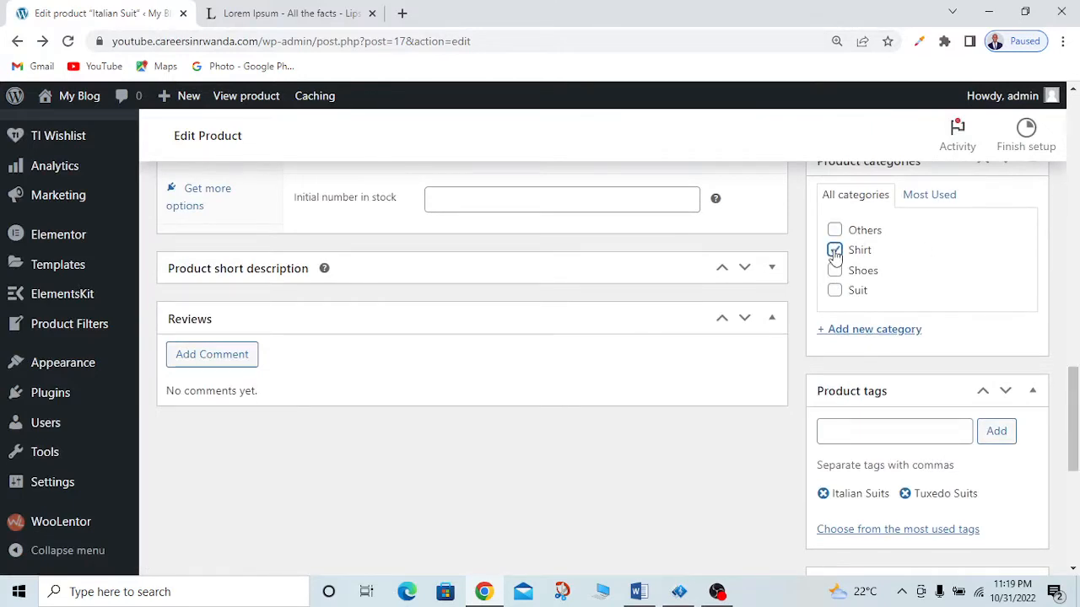
{"action": "left_click_drag", "start_coordinate": [1073, 422], "coordinate": [1061, 186]}
{"action": "scroll", "coordinate": [1061, 186], "scroll_direction": "down", "scroll_amount": 5}
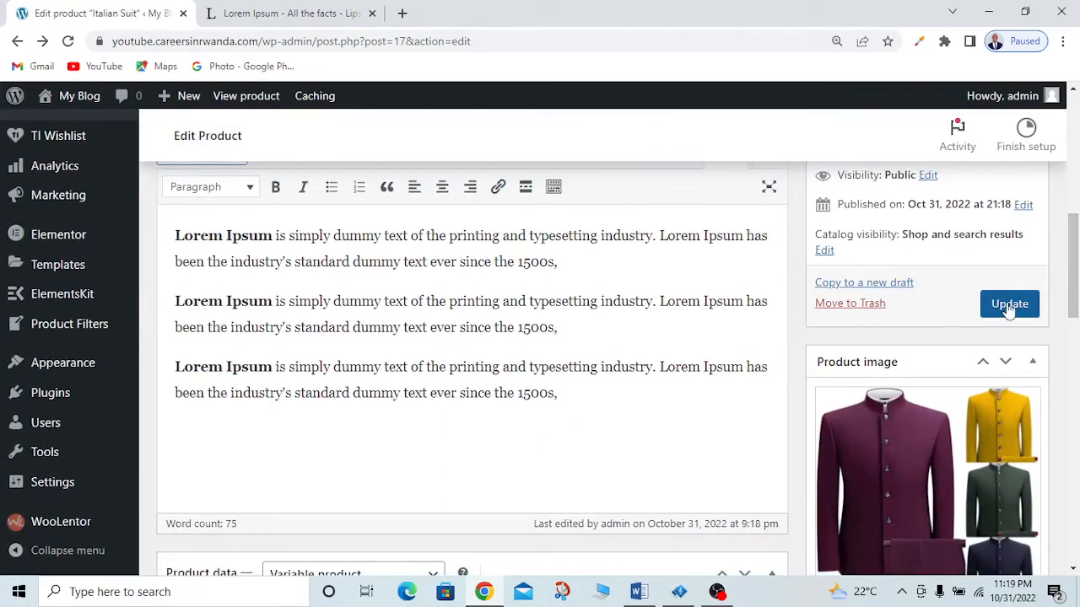
{"action": "left_click", "coordinate": [1010, 304]}
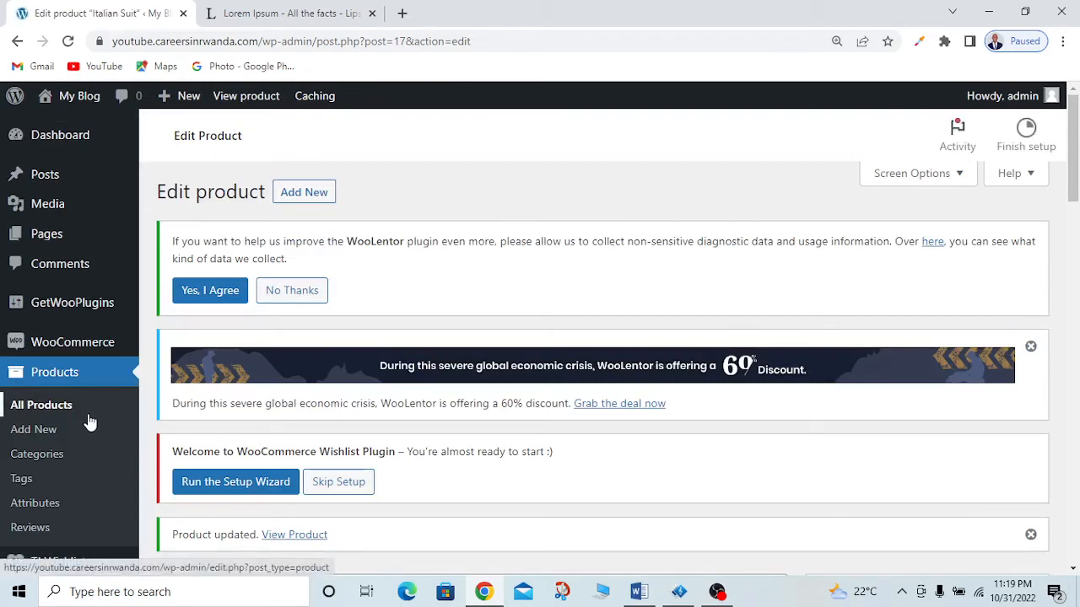
Start a new product titled 'Blue Jordan Sneaker', fixing the misspelled name.
{"action": "left_click", "coordinate": [39, 431]}
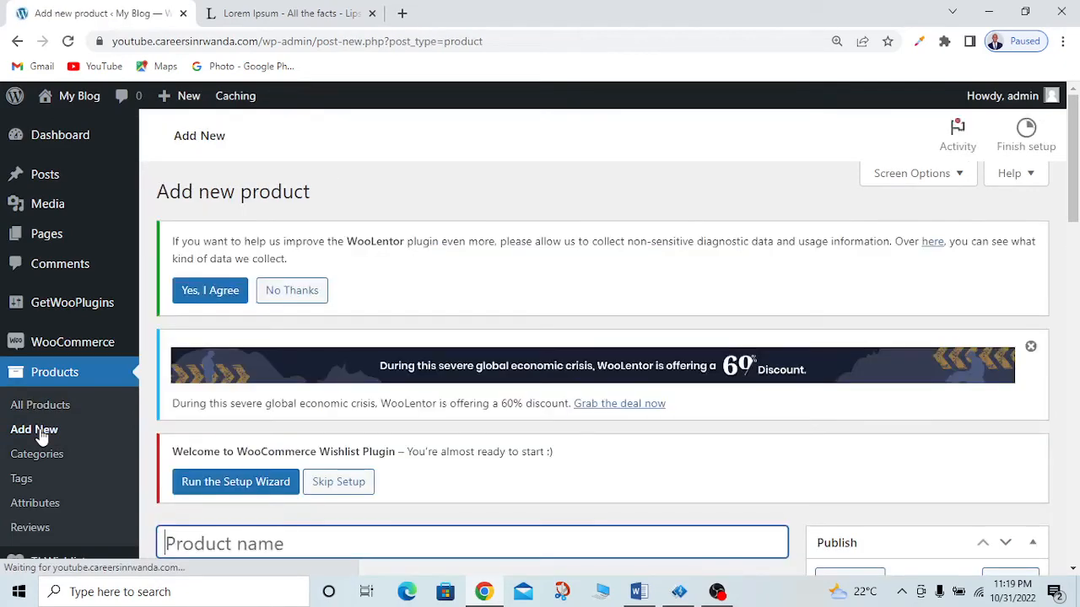
{"action": "left_click_drag", "start_coordinate": [1073, 202], "coordinate": [1073, 243]}
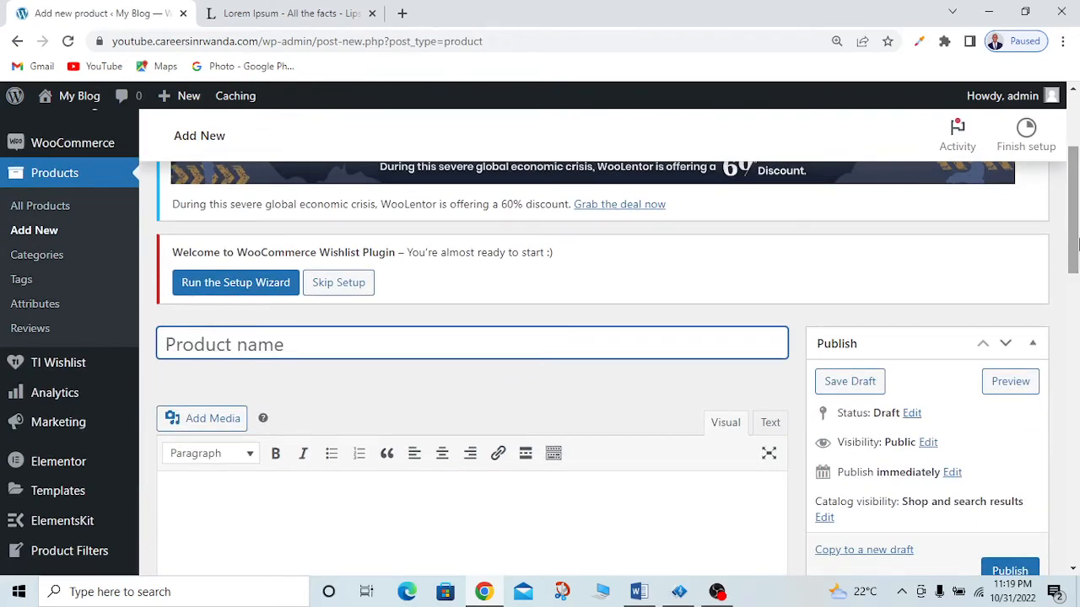
{"action": "type", "text": "Jo"}
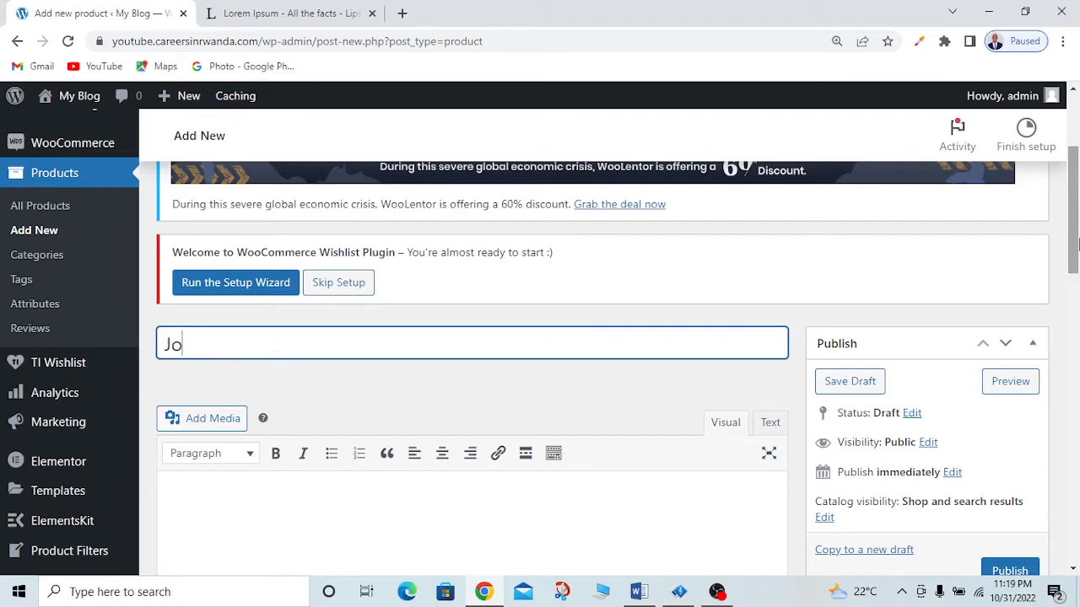
{"action": "key", "text": "BackSpace"}
{"action": "key", "text": "BackSpace"}
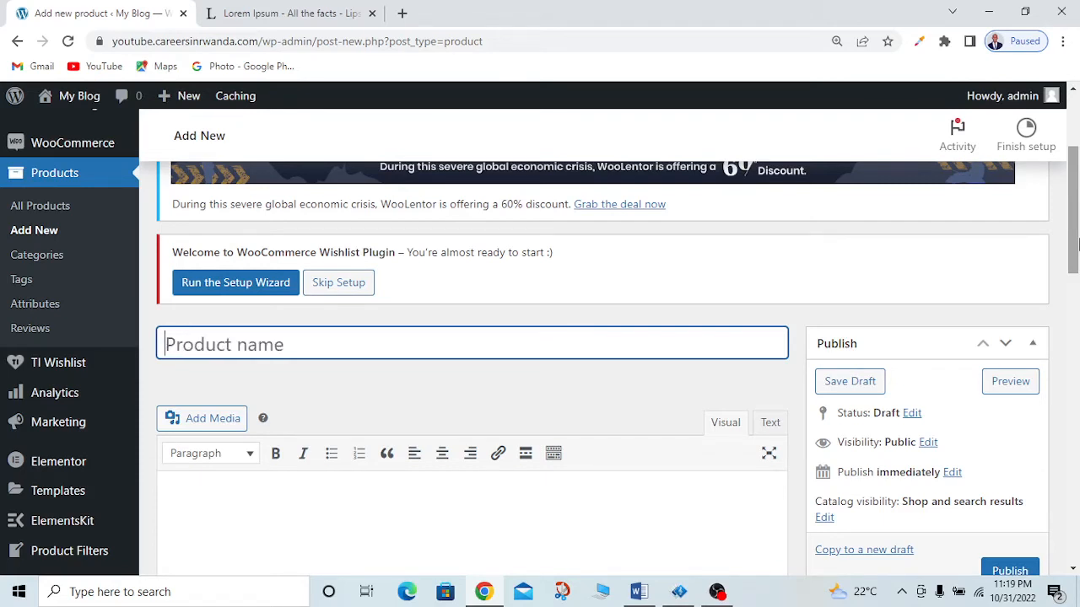
{"action": "type", "text": "Blue"}
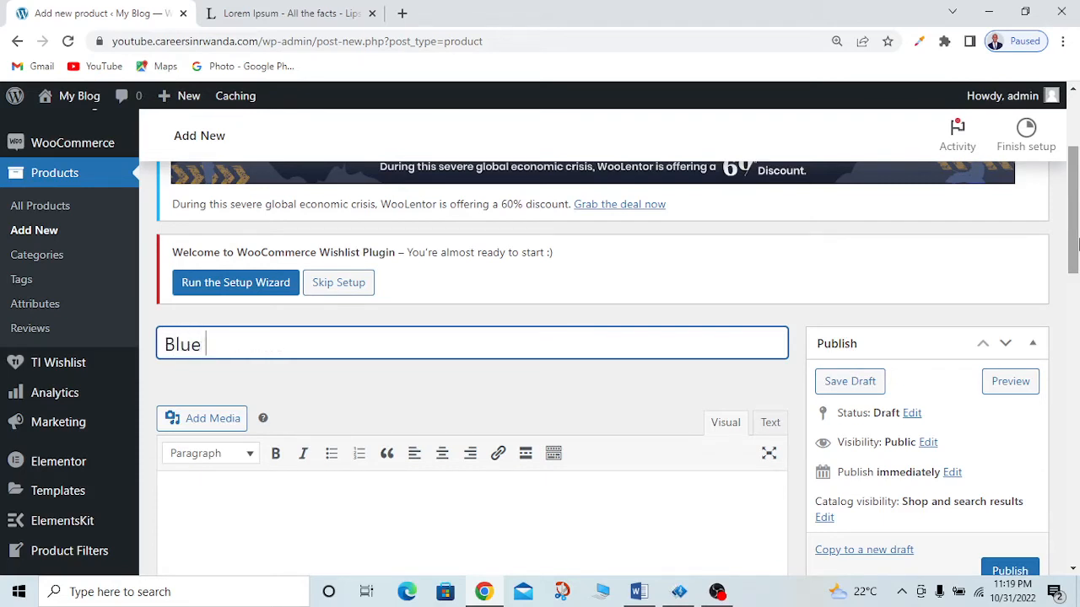
{"action": "type", "text": " Joradn"}
{"action": "key", "text": "BackSpace"}
{"action": "key", "text": "BackSpace"}
{"action": "key", "text": "BackSpace"}
{"action": "type", "text": "dan"}
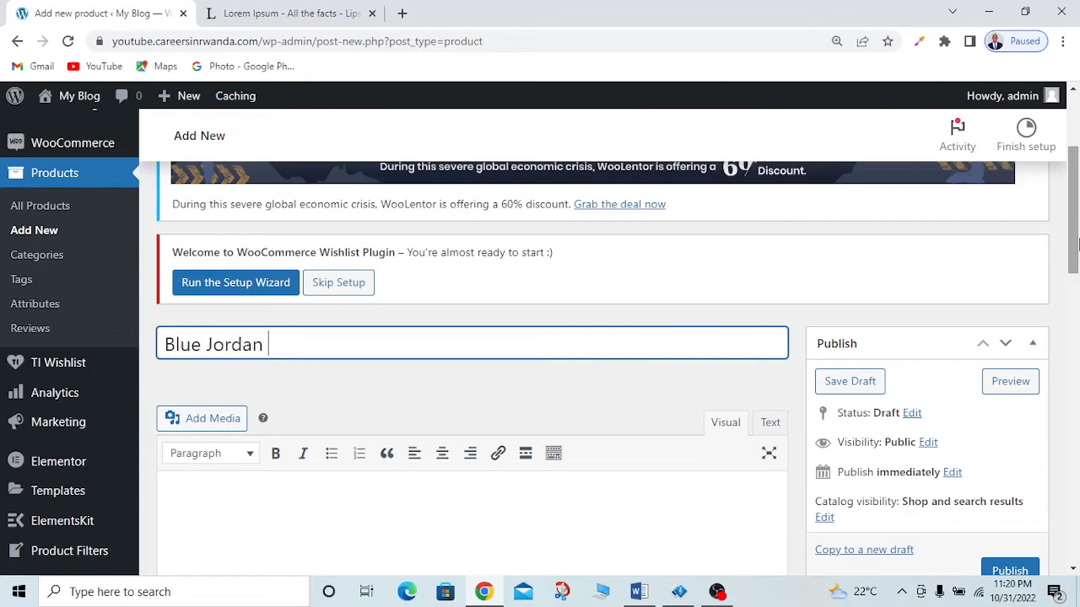
{"action": "type", "text": " Sneaker"}
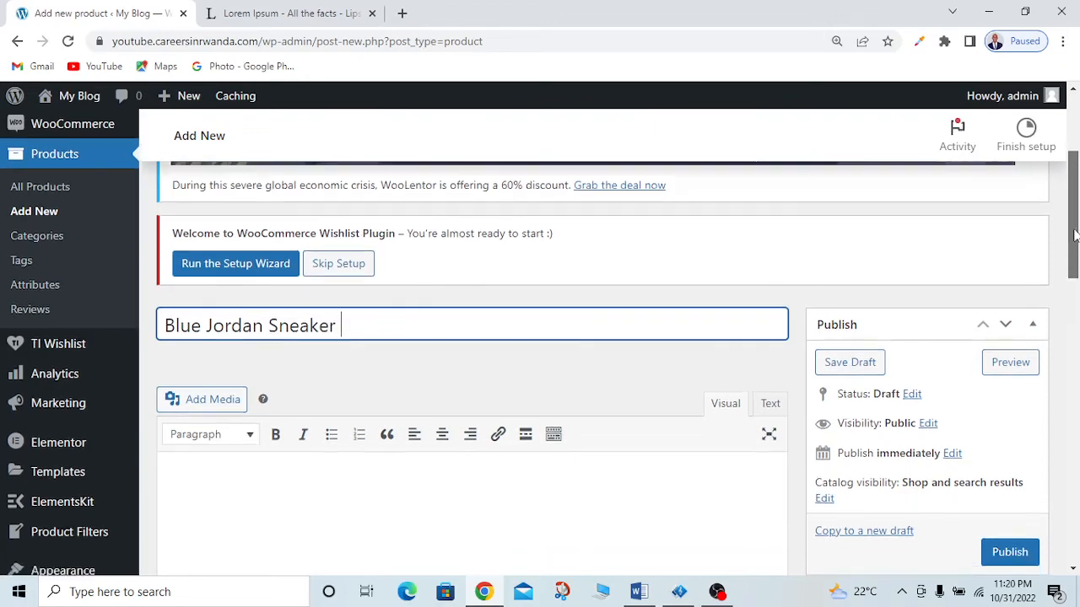
Paste three Lorem Ipsum paragraphs into the product description.
{"action": "scroll", "coordinate": [568, 281], "scroll_direction": "down", "scroll_amount": 3}
{"action": "left_click", "coordinate": [399, 327]}
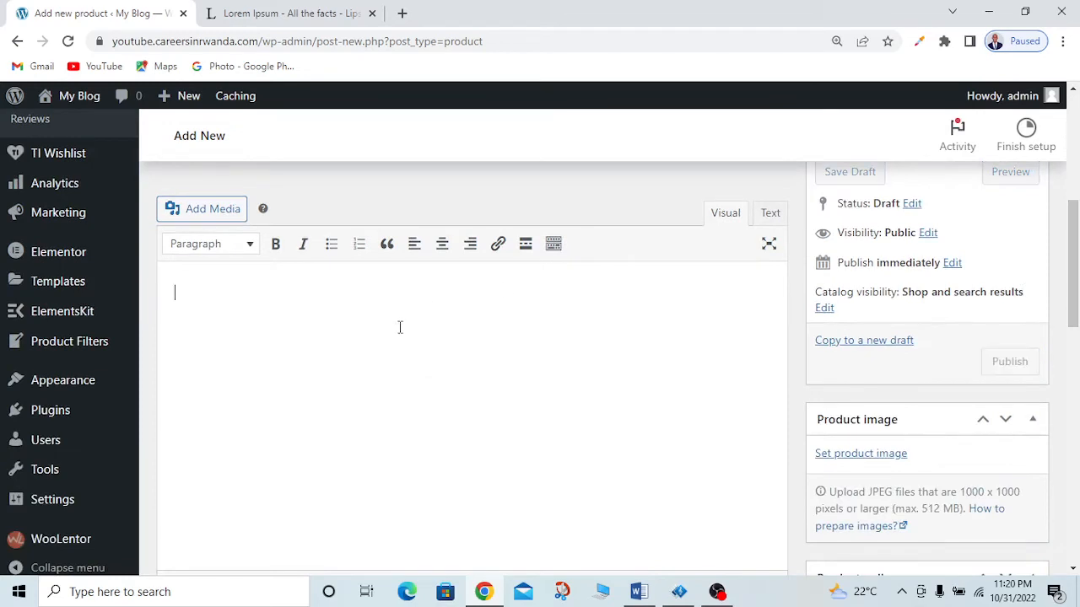
{"action": "type", "text": "Lorem Ipsum is simply dummy text of the printing and typesetting industry. Lorem Ipsum has been the industry's standard dummy text ever since the 1500s,"}
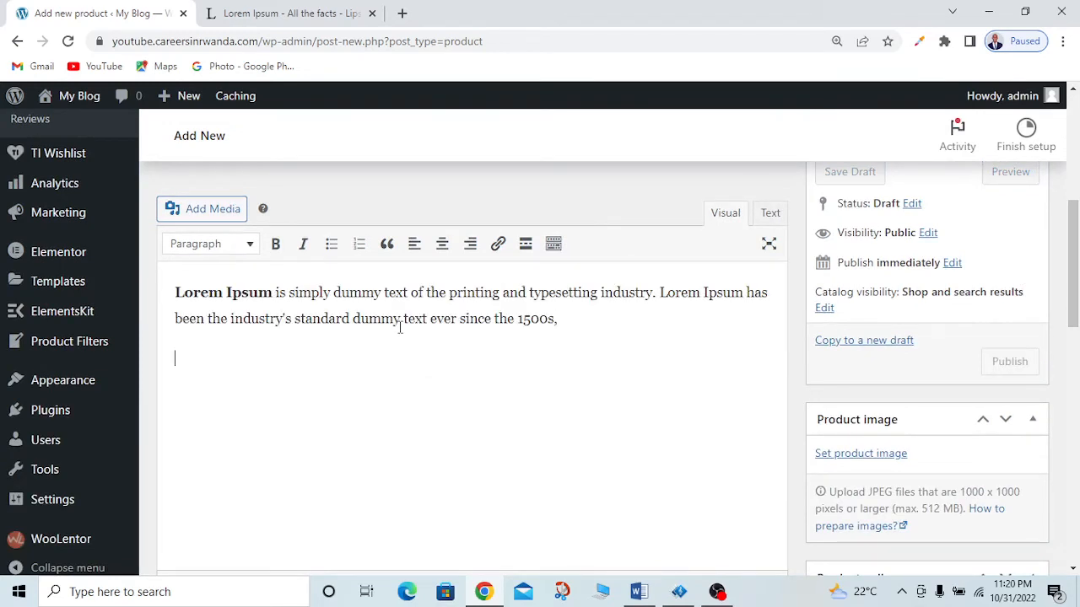
{"action": "key", "text": "Return"}
{"action": "type", "text": "Lorem Ipsum is simply dummy text of the printing and typesetting industry. Lorem Ipsum has been the industry's standard dummy text ever since the 1500s,"}
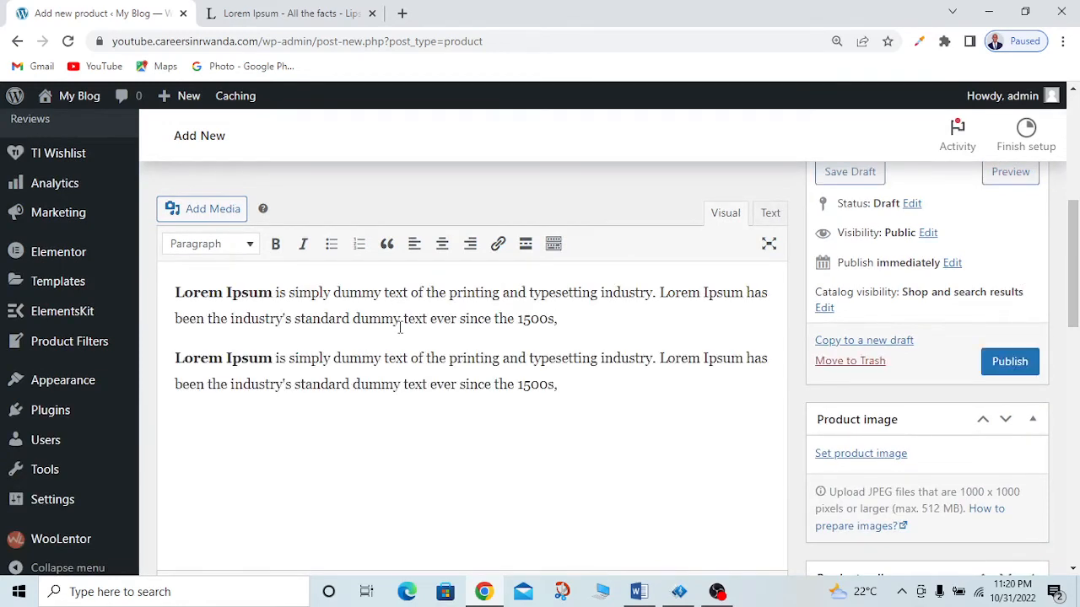
{"action": "type", "text": "Lorem Ipsum is simply dummy text of the printing and typesetting industry. Lorem Ipsum has been the industry's standard dummy text ever since the 1500s,"}
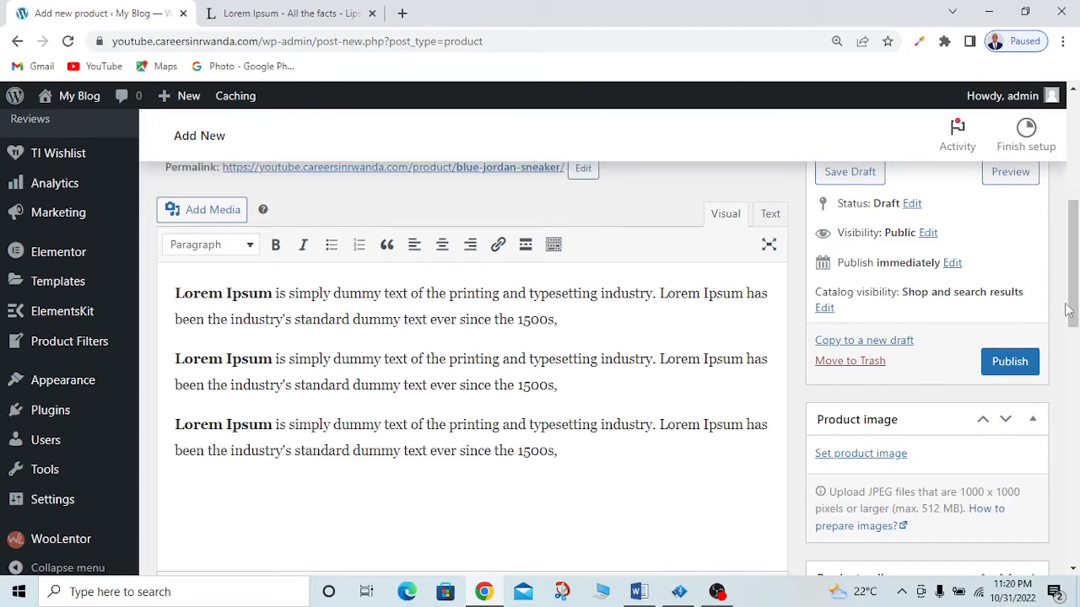
{"action": "left_click_drag", "start_coordinate": [1070, 312], "coordinate": [1073, 388]}
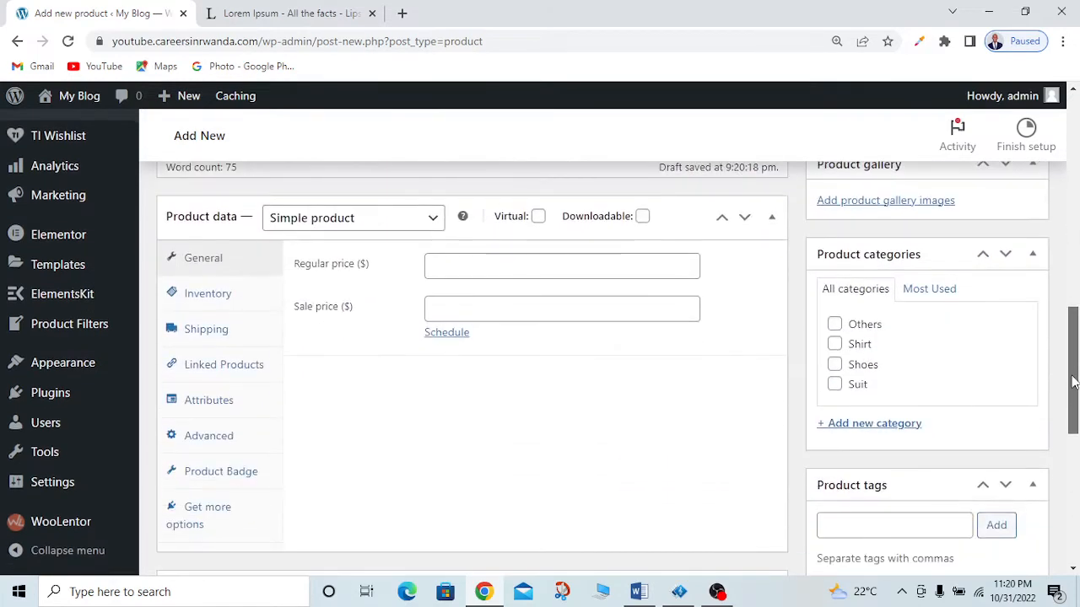
Set the regular price to 150 and turn on managed stock with quantity 40.
{"action": "left_click", "coordinate": [476, 270]}
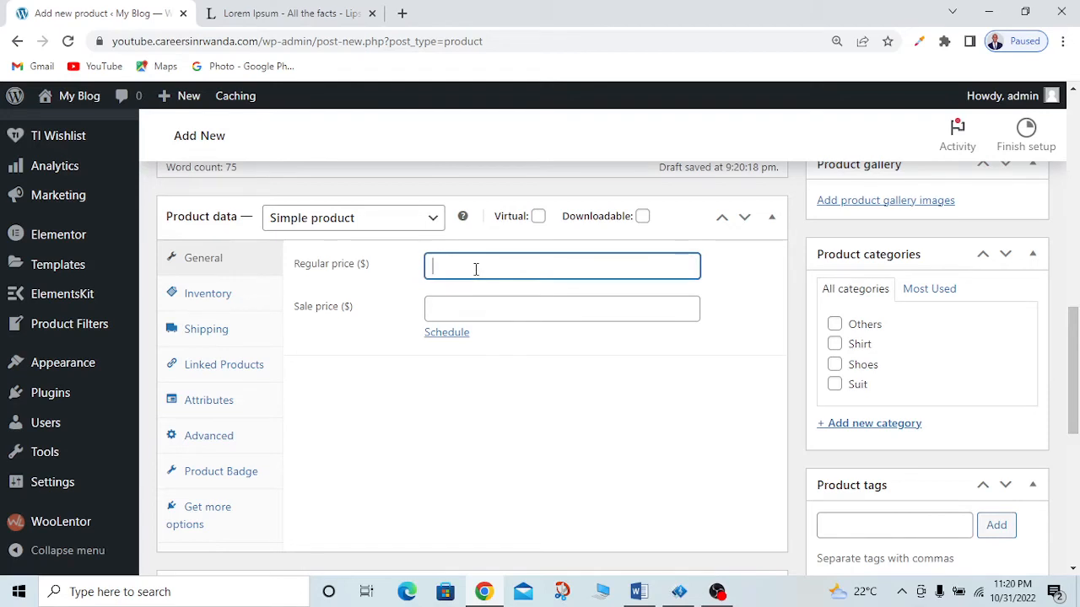
{"action": "type", "text": "150"}
{"action": "left_click", "coordinate": [218, 293]}
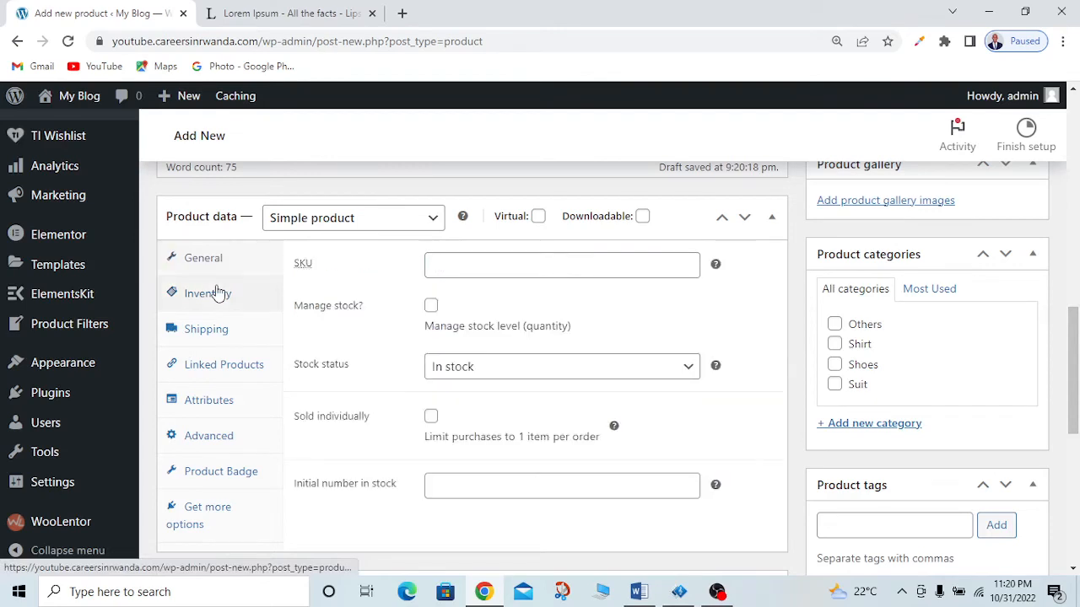
{"action": "left_click", "coordinate": [431, 306]}
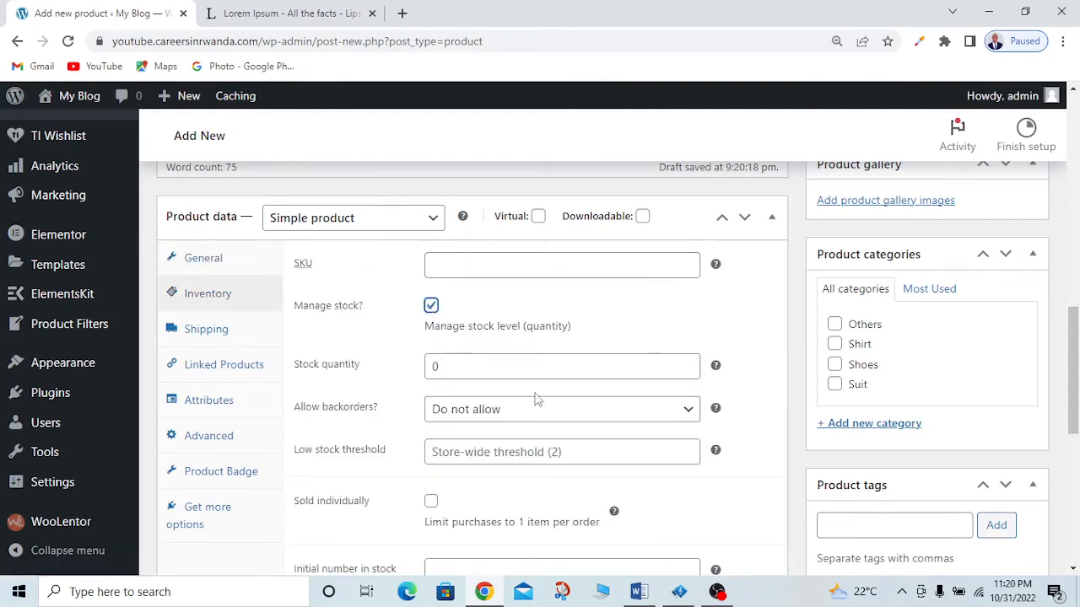
{"action": "left_click", "coordinate": [495, 367]}
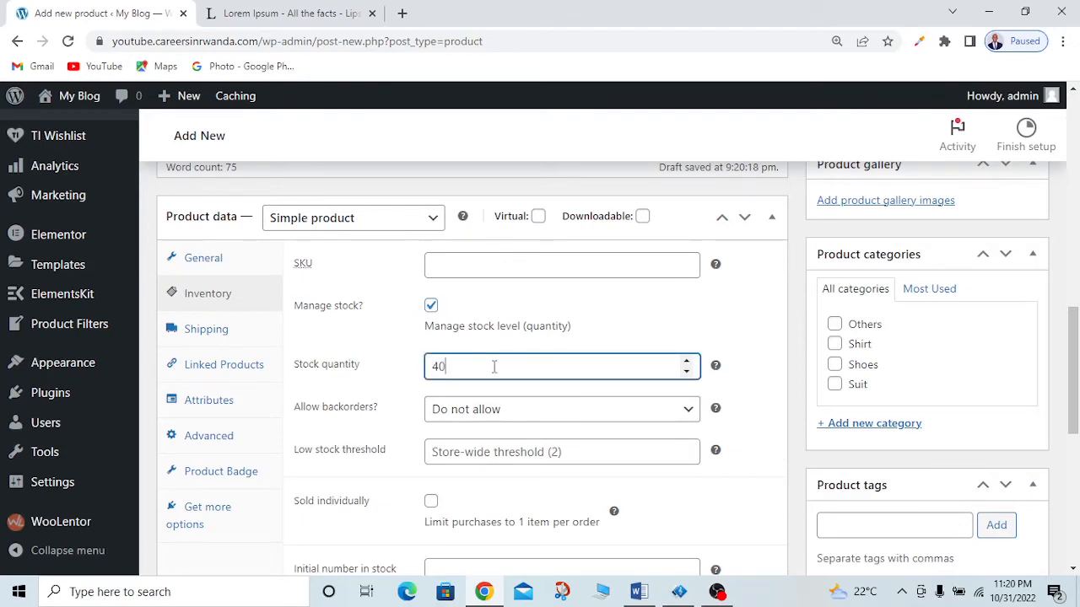
{"action": "mouse_move", "coordinate": [1075, 347]}
{"action": "left_mouse_down"}
{"action": "mouse_move", "coordinate": [1075, 431]}
{"action": "mouse_move", "coordinate": [1076, 348]}
{"action": "mouse_move", "coordinate": [1075, 364]}
{"action": "left_mouse_up"}
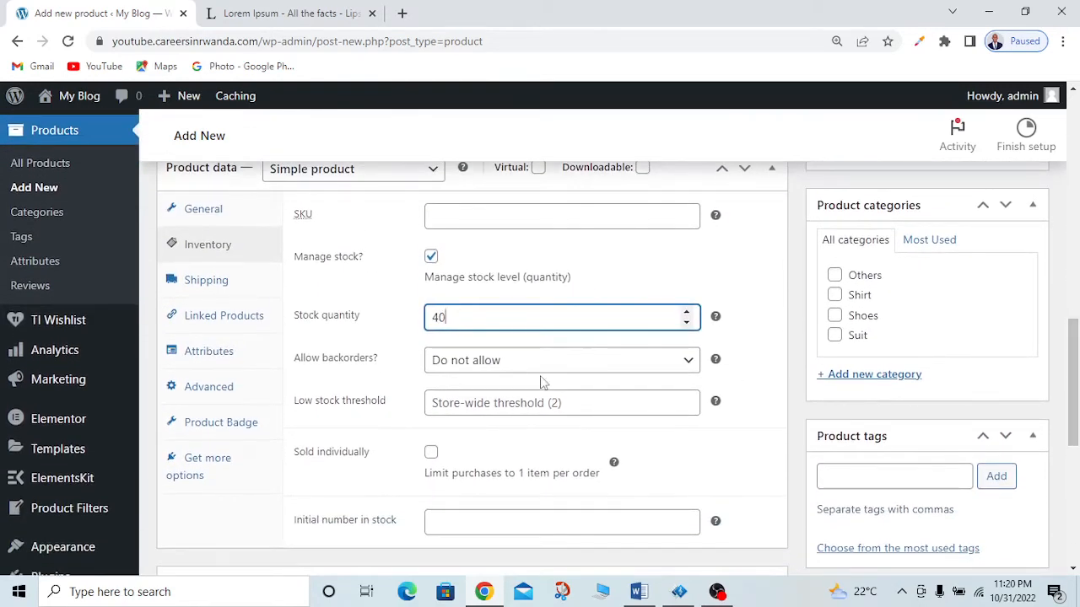
{"action": "left_click_drag", "start_coordinate": [1076, 363], "coordinate": [1075, 336]}
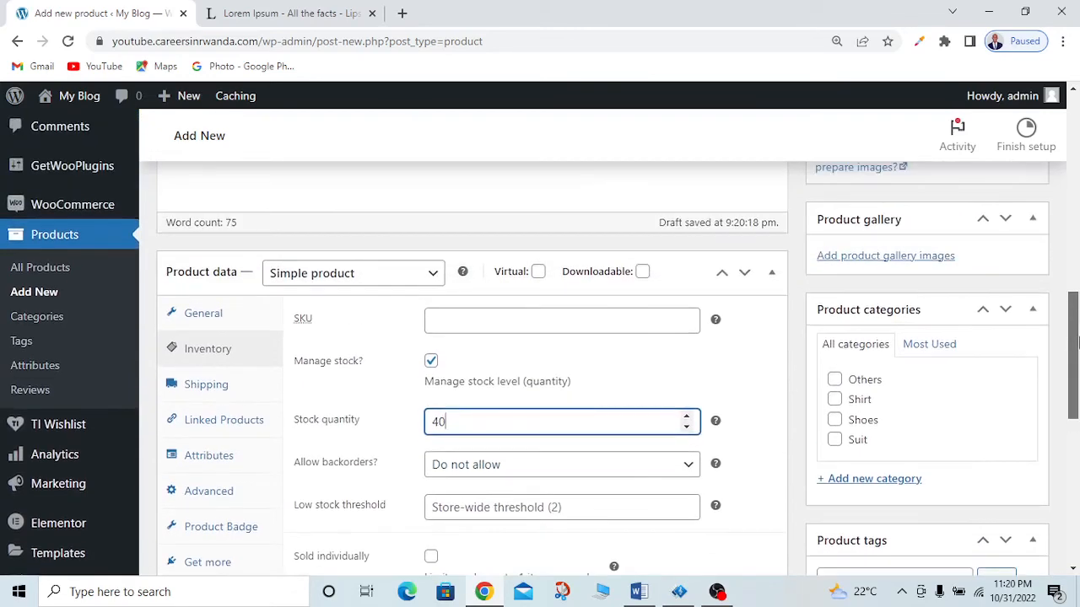
Make the product a Variable product and add the Shoes size attribute.
{"action": "left_click", "coordinate": [430, 278]}
{"action": "left_click", "coordinate": [385, 364]}
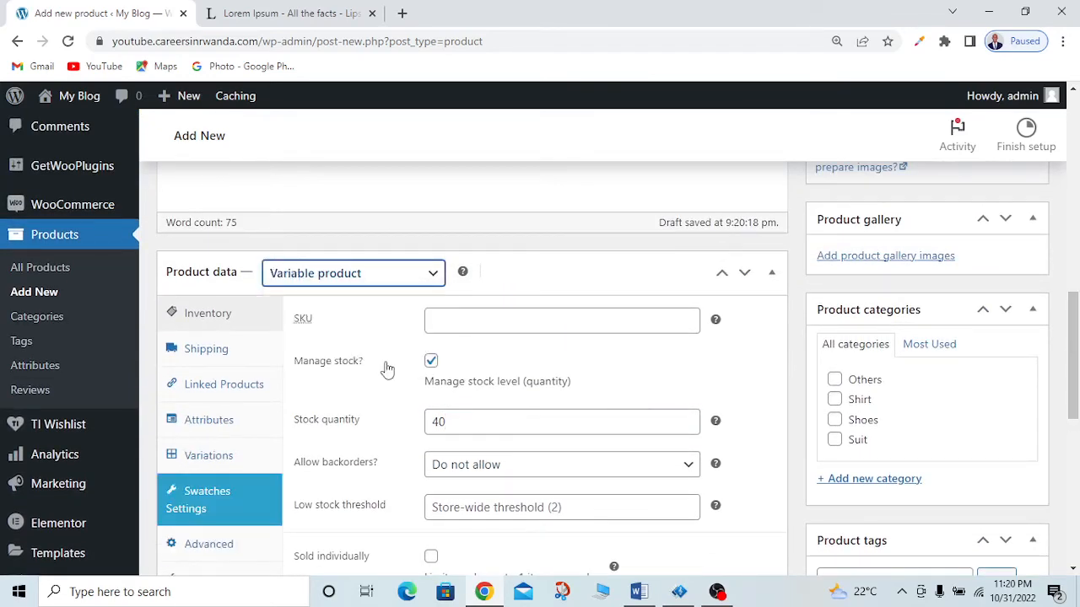
{"action": "left_click_drag", "start_coordinate": [1076, 339], "coordinate": [1075, 362]}
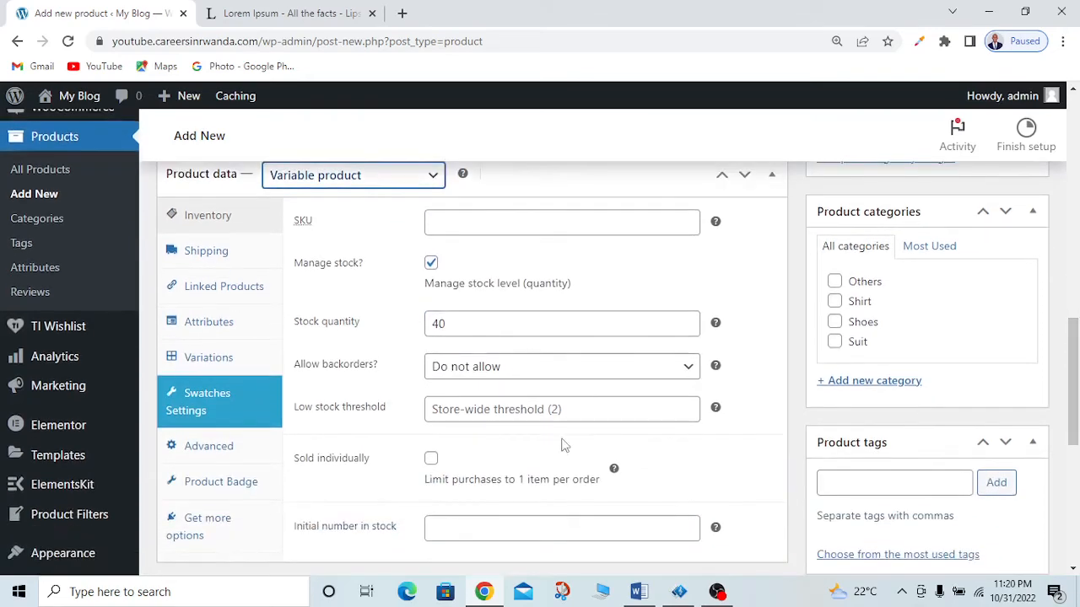
{"action": "left_click", "coordinate": [203, 324]}
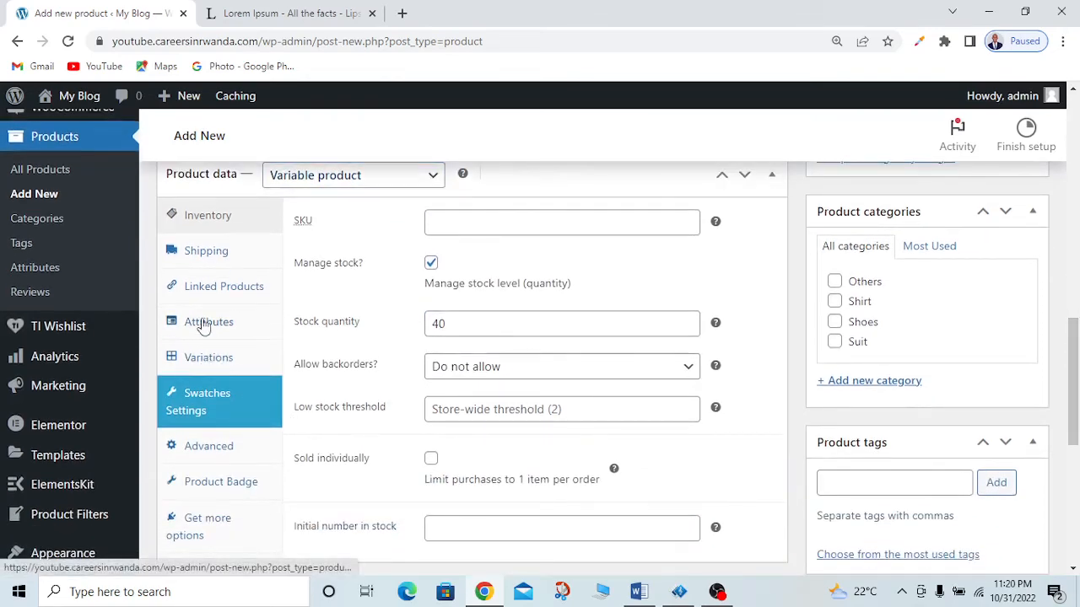
{"action": "left_click", "coordinate": [420, 222]}
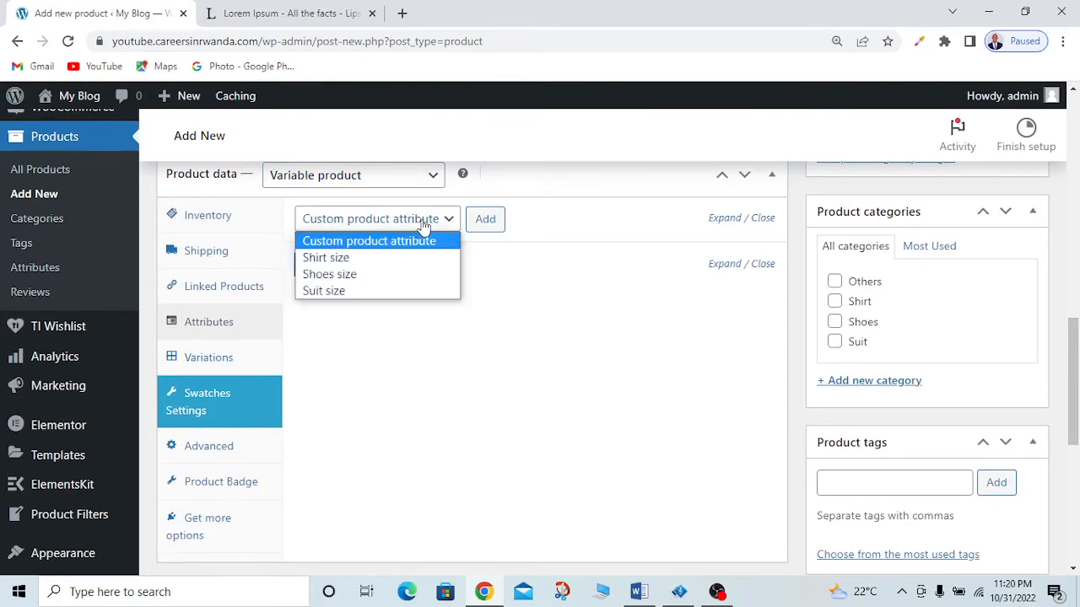
{"action": "left_click", "coordinate": [401, 278]}
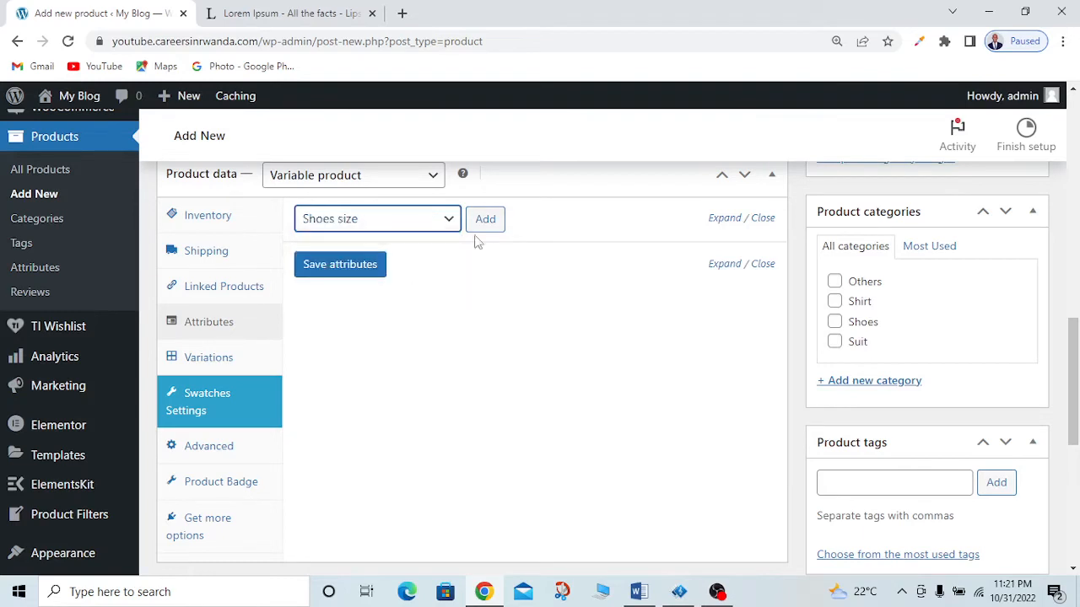
{"action": "left_click", "coordinate": [495, 224]}
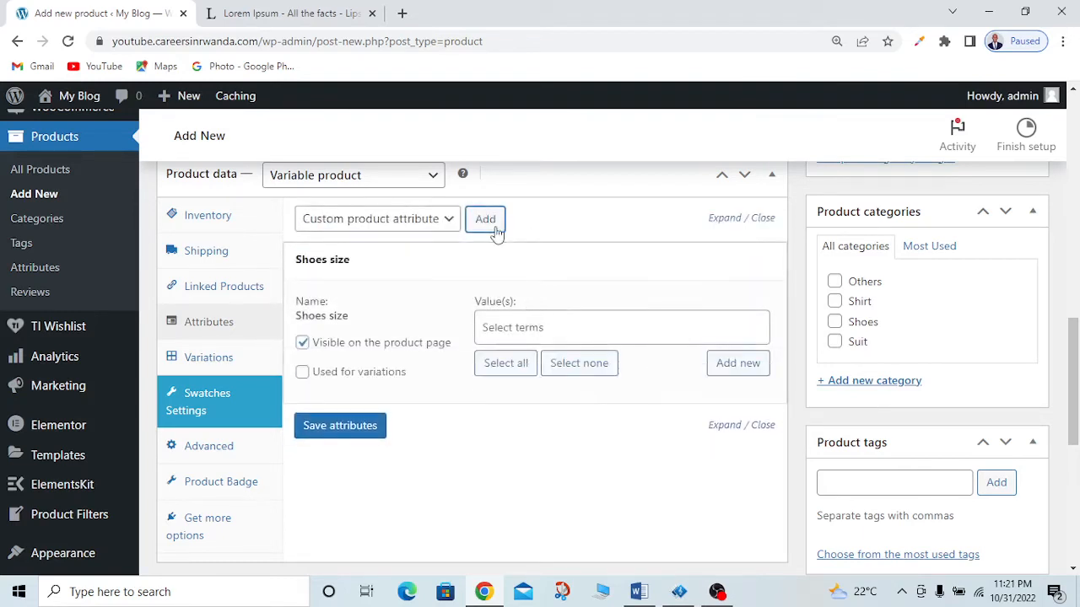
Give Shoes size the terms 41, 42 and 44, mark it used for variations, and save.
{"action": "left_click", "coordinate": [536, 325]}
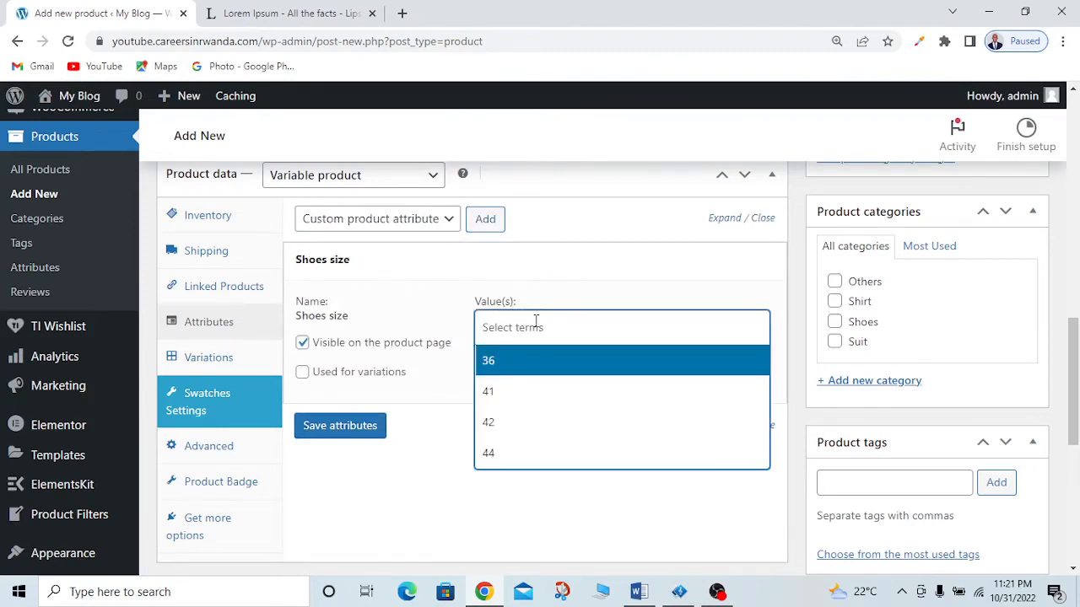
{"action": "left_click", "coordinate": [521, 389]}
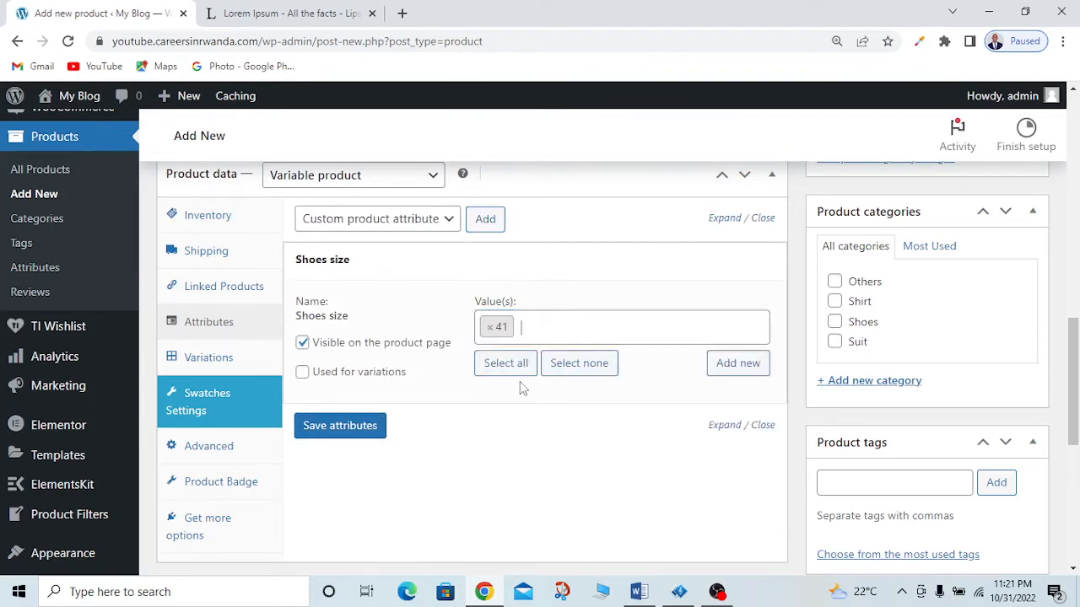
{"action": "left_click", "coordinate": [556, 326]}
{"action": "left_click", "coordinate": [520, 422]}
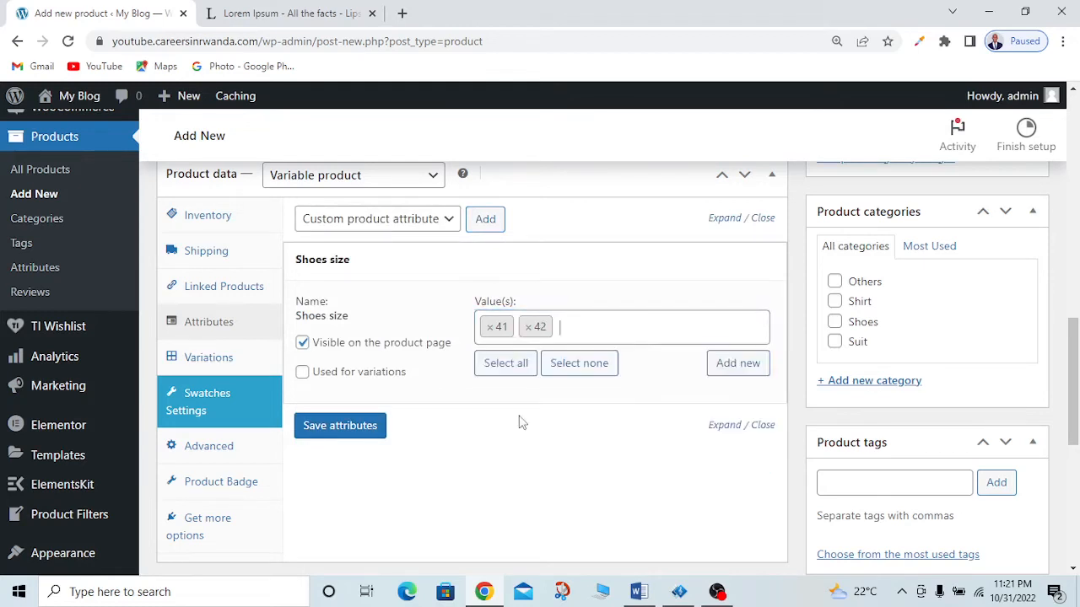
{"action": "left_click", "coordinate": [626, 331]}
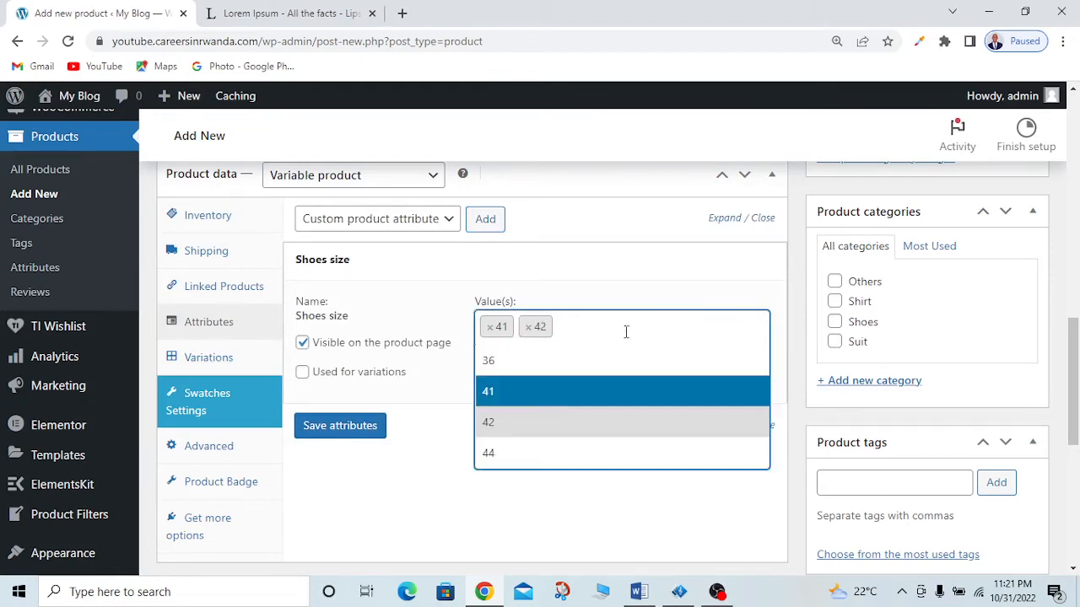
{"action": "left_click", "coordinate": [551, 456]}
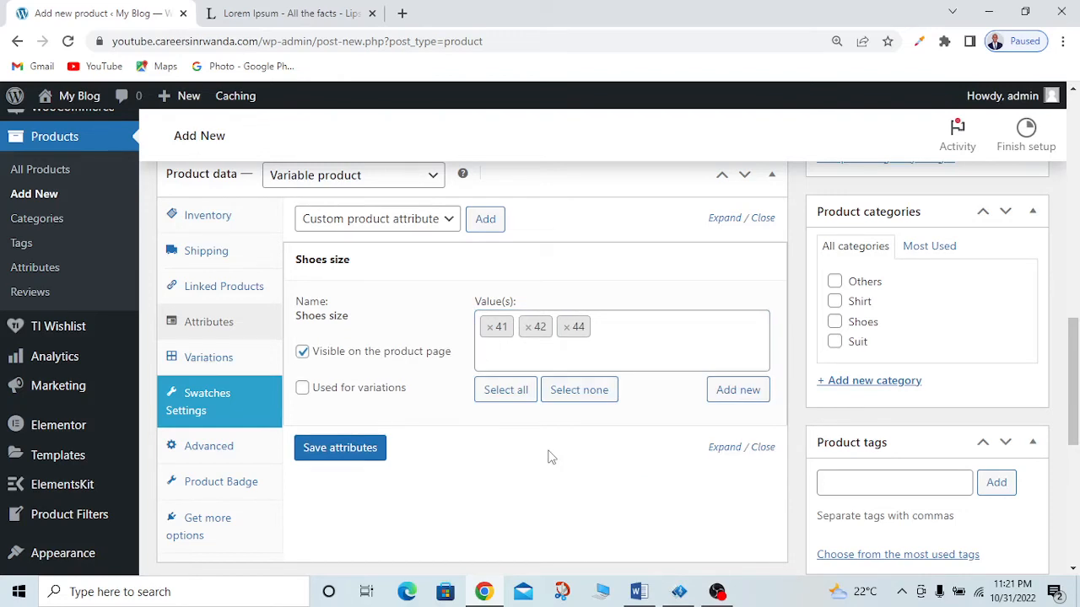
{"action": "left_click", "coordinate": [302, 390]}
{"action": "left_click", "coordinate": [333, 456]}
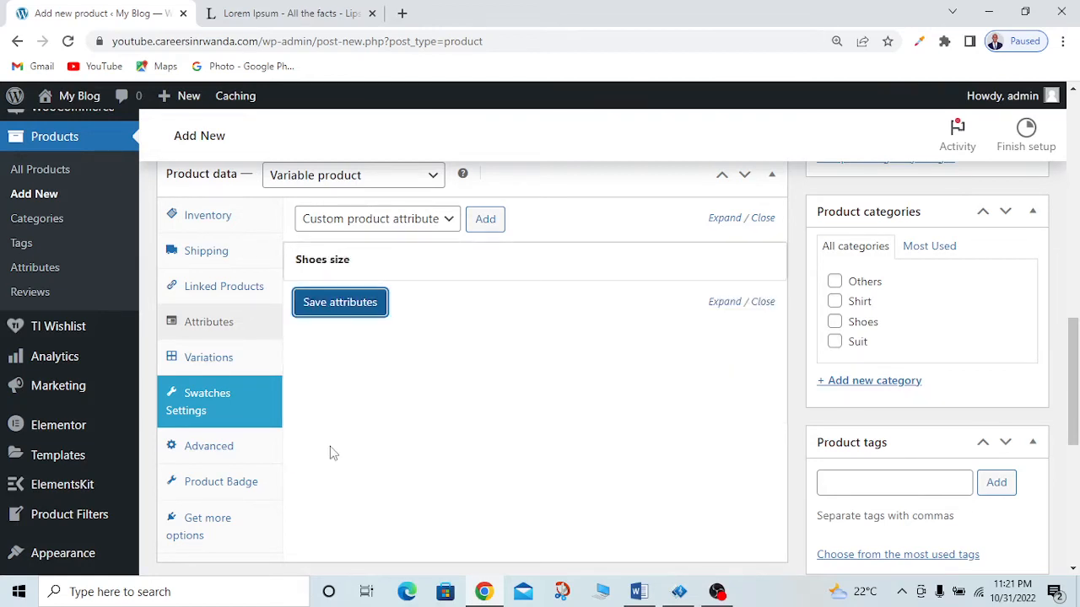
{"action": "left_click", "coordinate": [206, 358]}
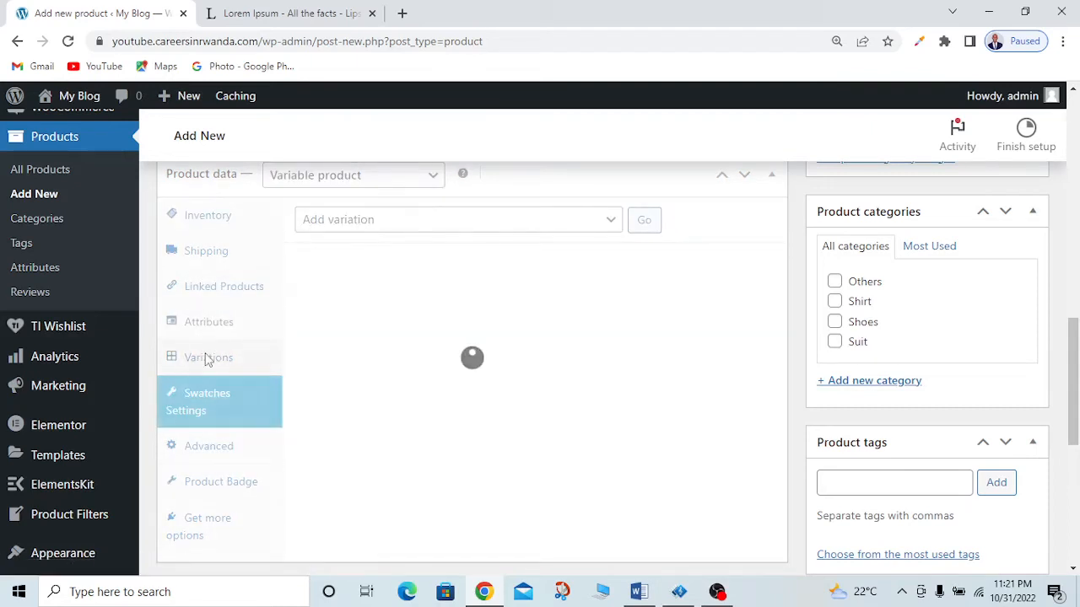
Create variations from all attributes (sizes 41, 42, 44) and expand the size 41 variation #24.
{"action": "left_click", "coordinate": [583, 220]}
{"action": "left_click", "coordinate": [569, 265]}
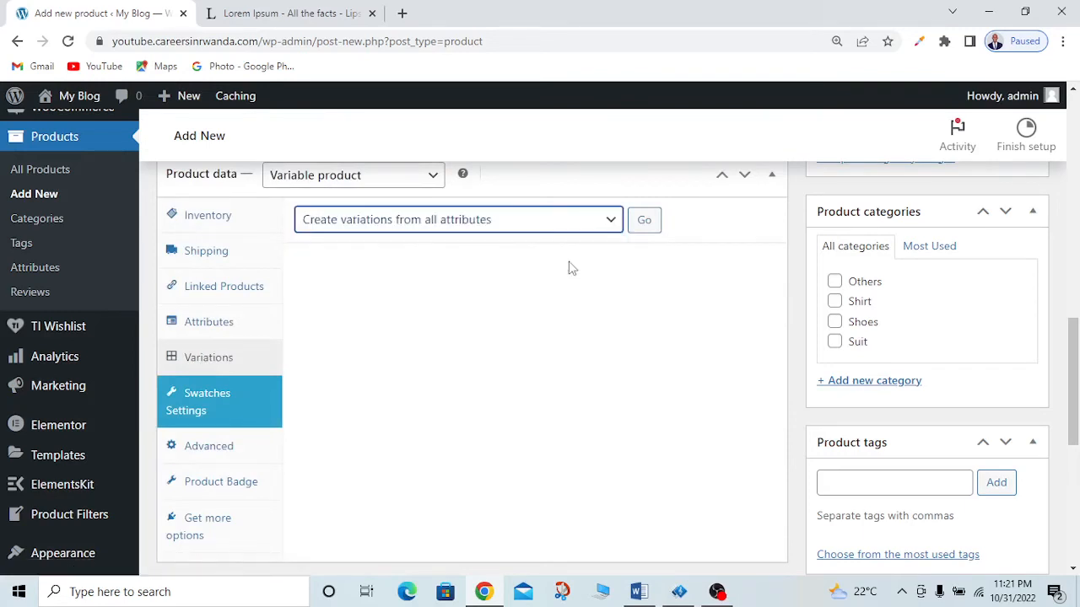
{"action": "left_click", "coordinate": [644, 223]}
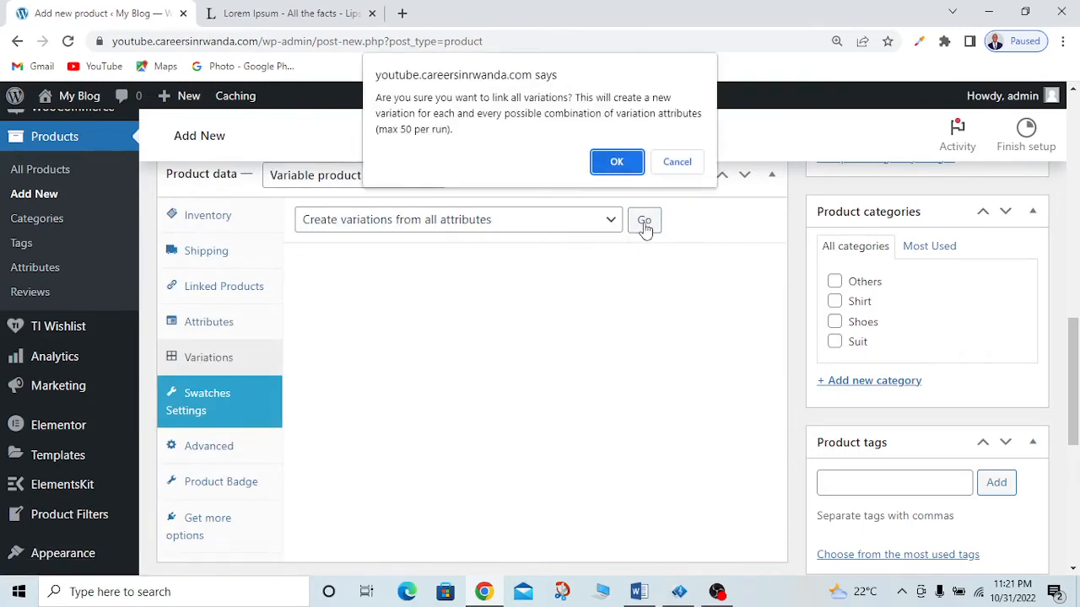
{"action": "left_click", "coordinate": [629, 164]}
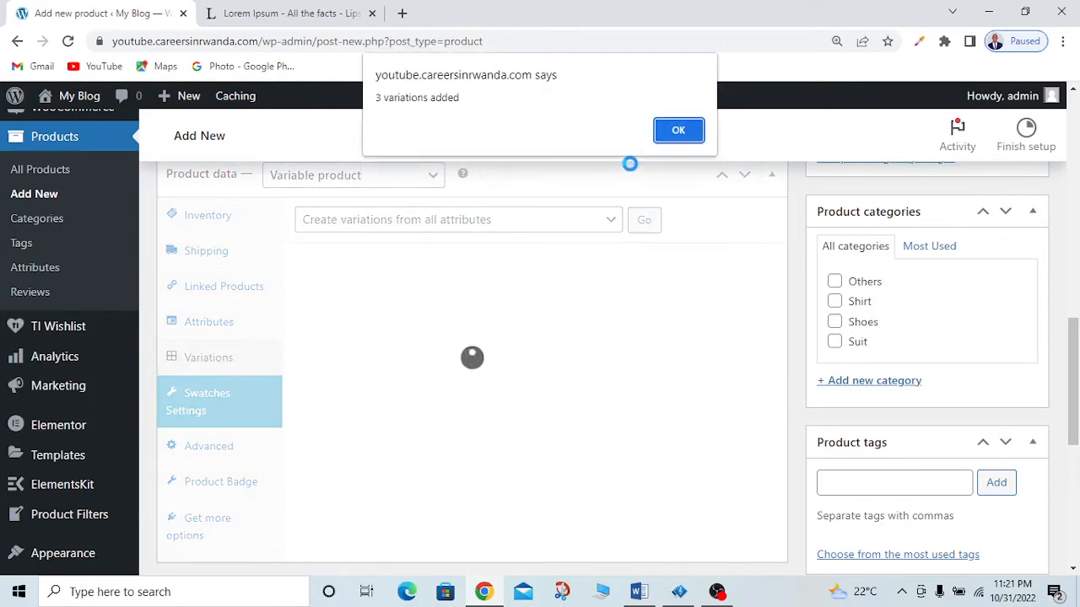
{"action": "left_click", "coordinate": [680, 137]}
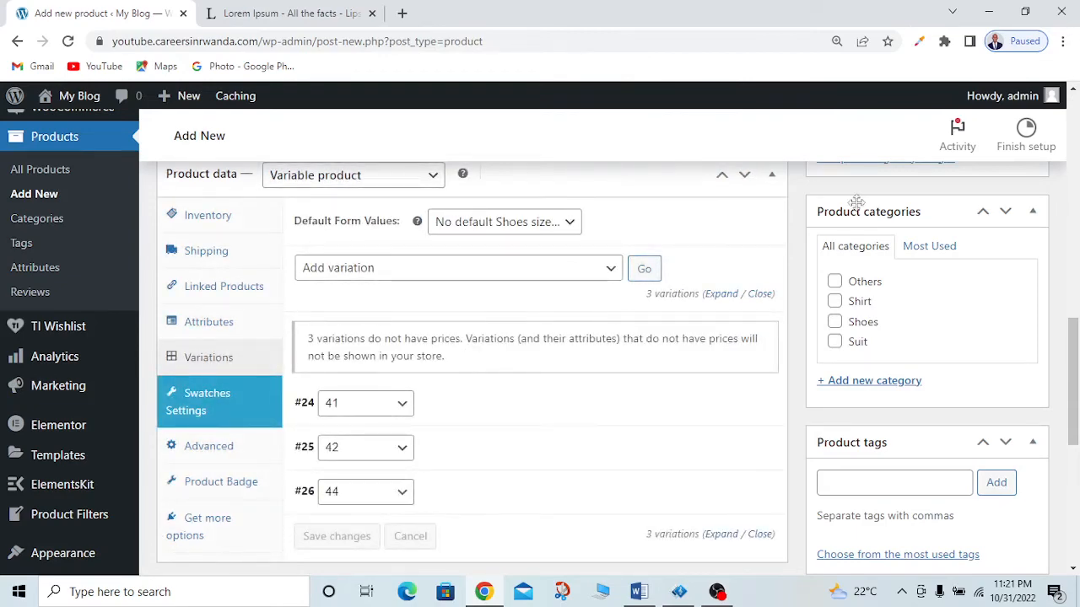
{"action": "mouse_move", "coordinate": [1076, 377]}
{"action": "left_mouse_down"}
{"action": "mouse_move", "coordinate": [1076, 411]}
{"action": "mouse_move", "coordinate": [1076, 387]}
{"action": "left_mouse_up"}
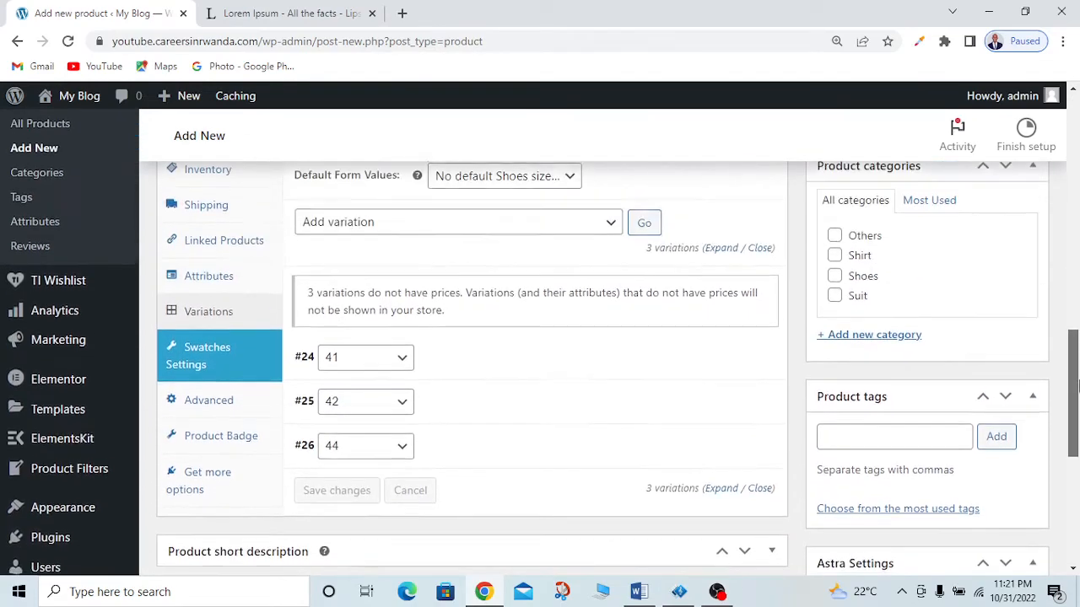
{"action": "left_click", "coordinate": [309, 363]}
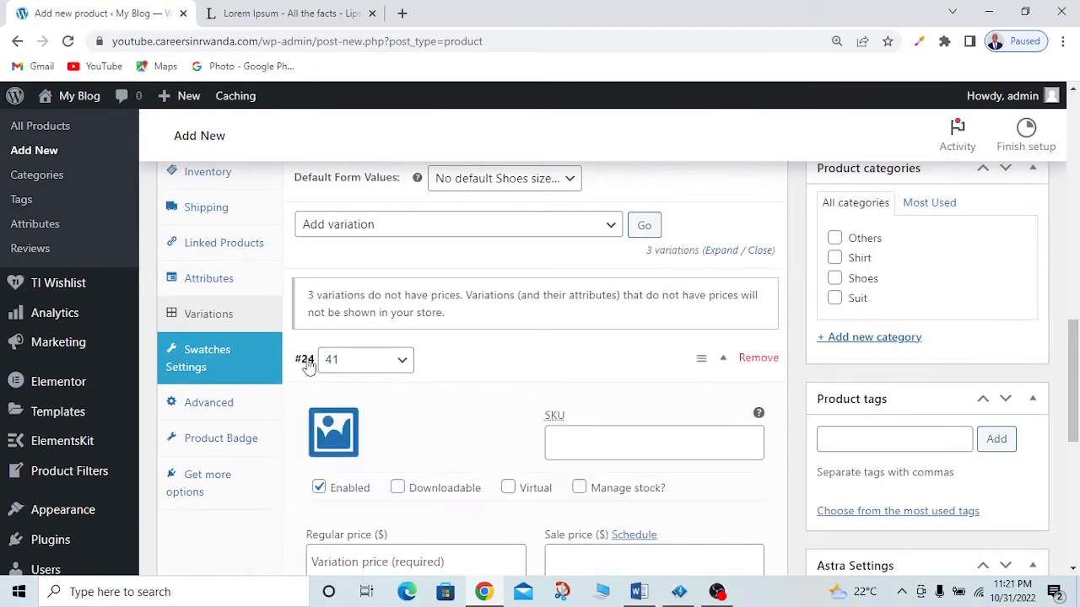
Upload Nike Jordan.jpg from Downloads and set it as the size 41 variation's image.
{"action": "left_click", "coordinate": [345, 437]}
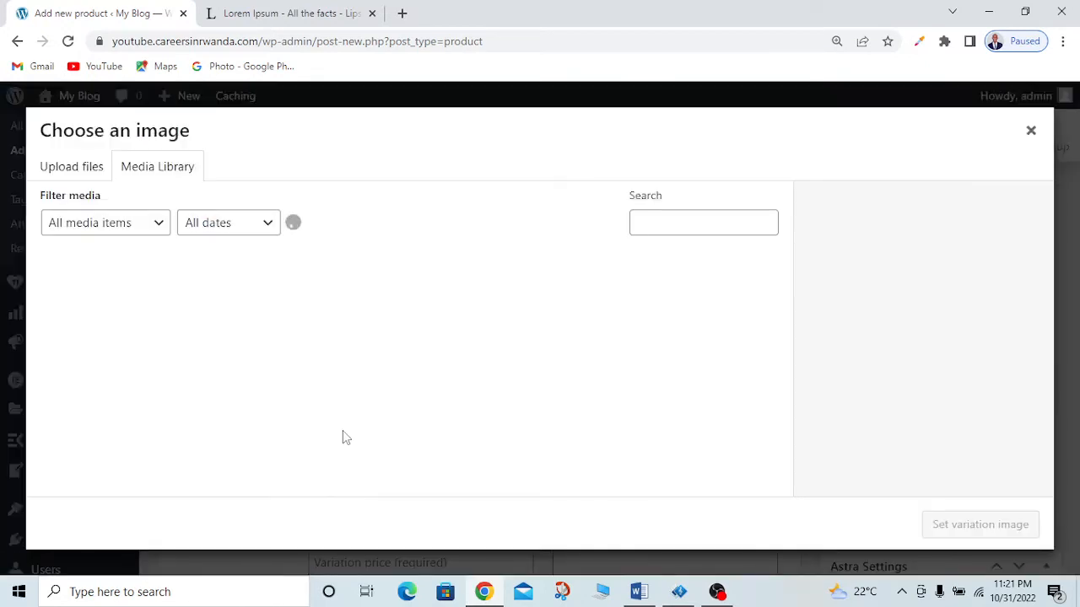
{"action": "left_click", "coordinate": [89, 167]}
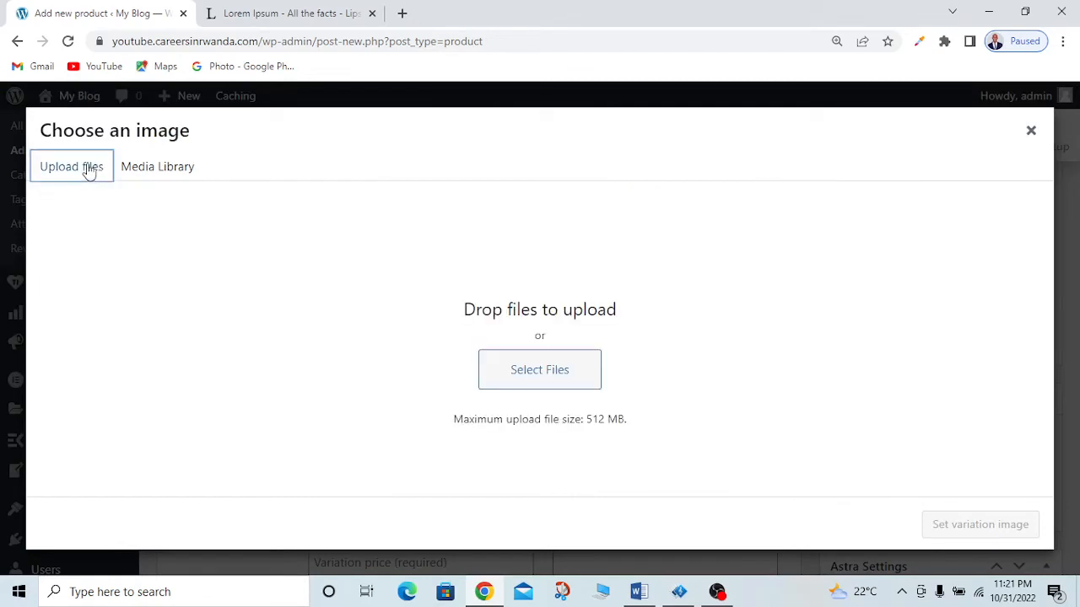
{"action": "left_click", "coordinate": [530, 366]}
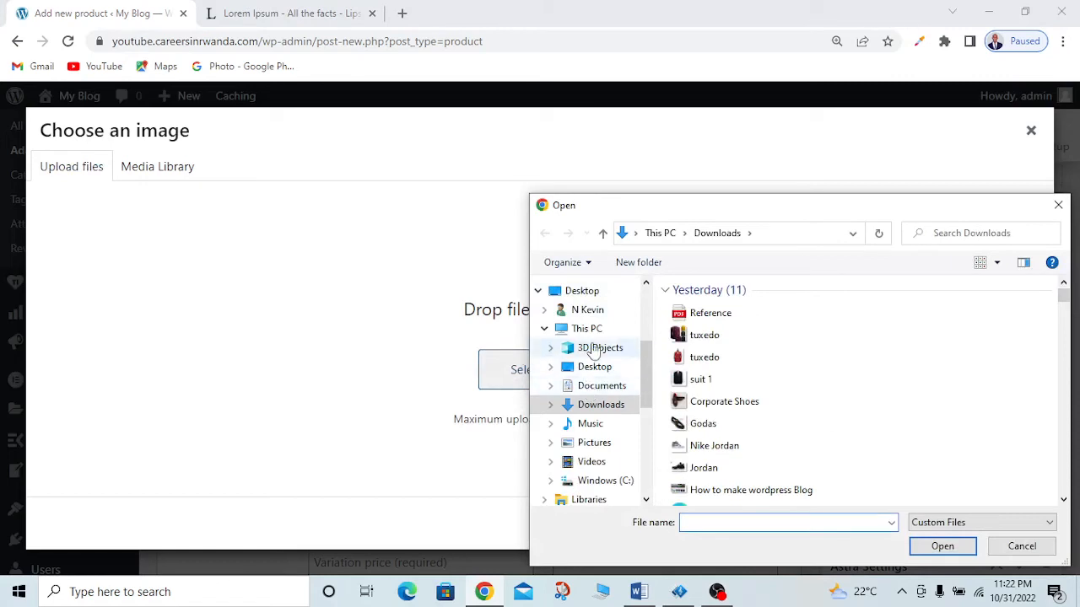
{"action": "left_click", "coordinate": [591, 409]}
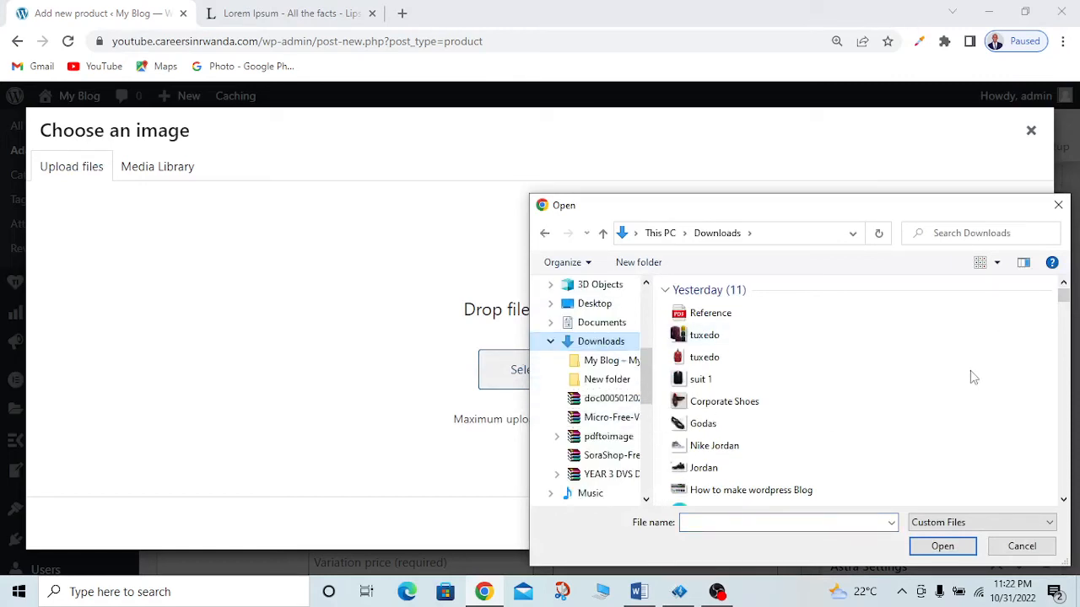
{"action": "left_click", "coordinate": [734, 452]}
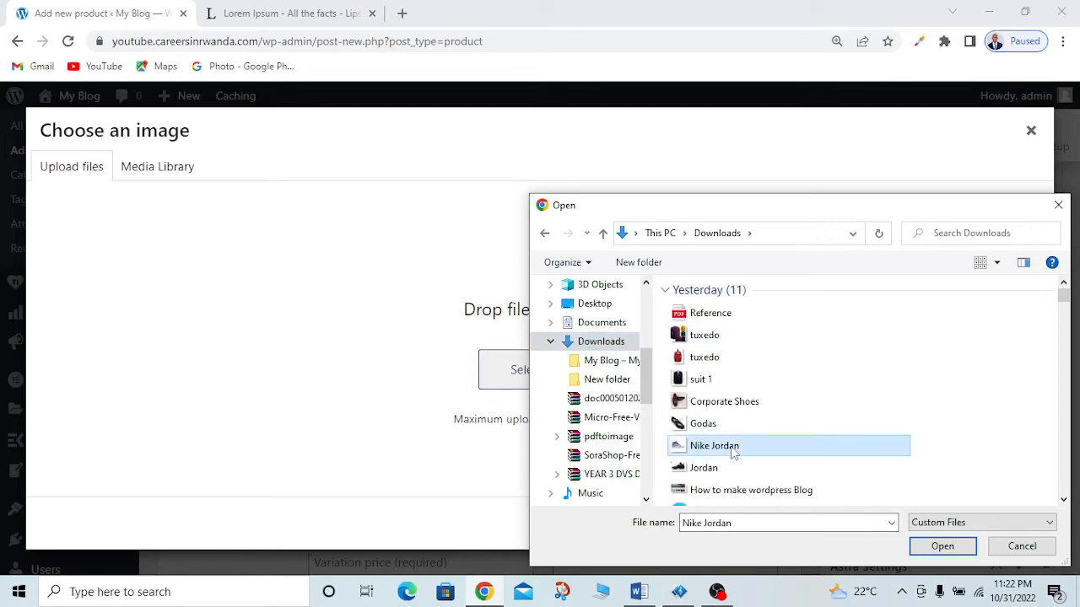
{"action": "left_click", "coordinate": [946, 550]}
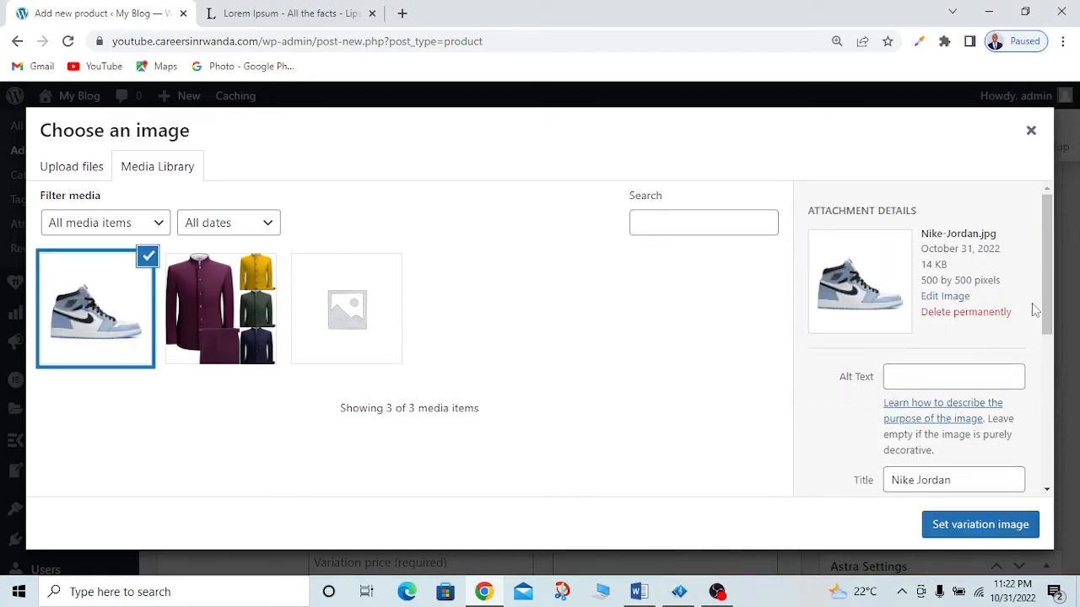
{"action": "left_click_drag", "start_coordinate": [1047, 320], "coordinate": [1063, 442]}
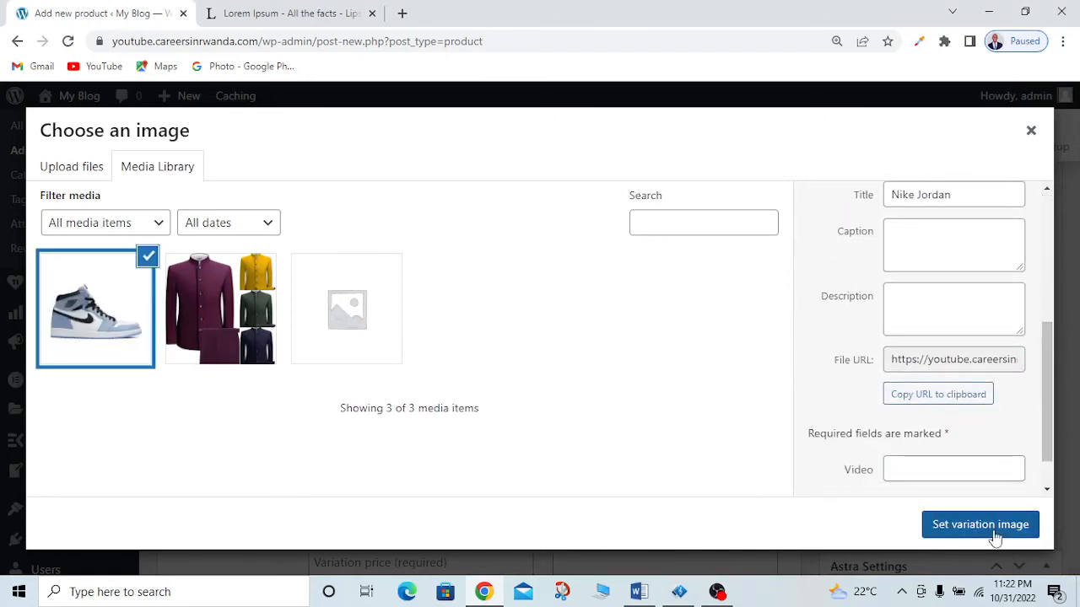
{"action": "left_click", "coordinate": [993, 531]}
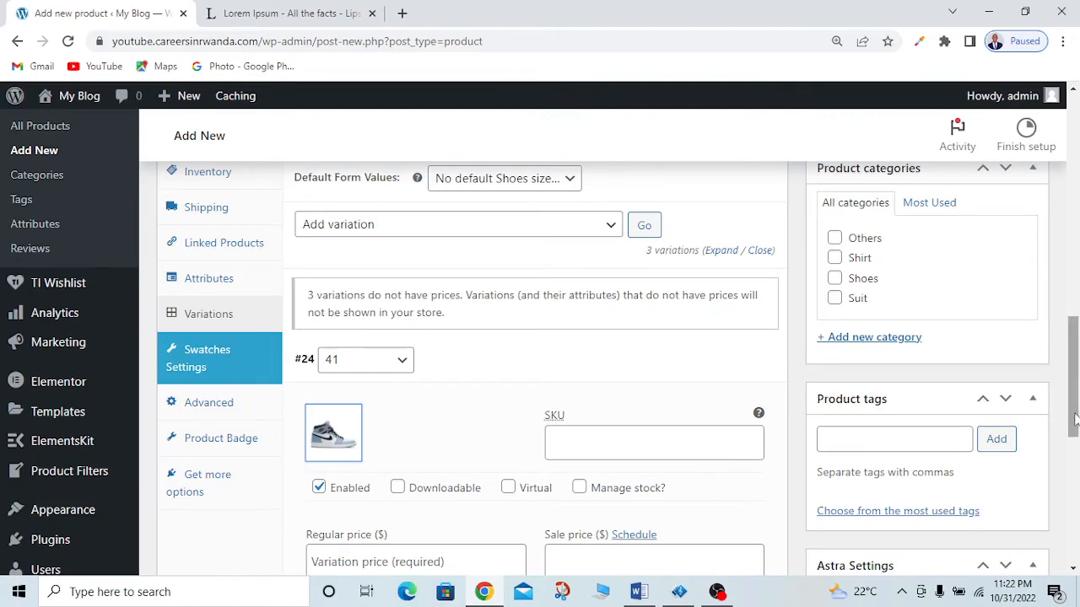
Enable Manage stock on variation #24 (size 41) with a stock quantity of 90.
{"action": "left_click_drag", "start_coordinate": [1074, 407], "coordinate": [1074, 452]}
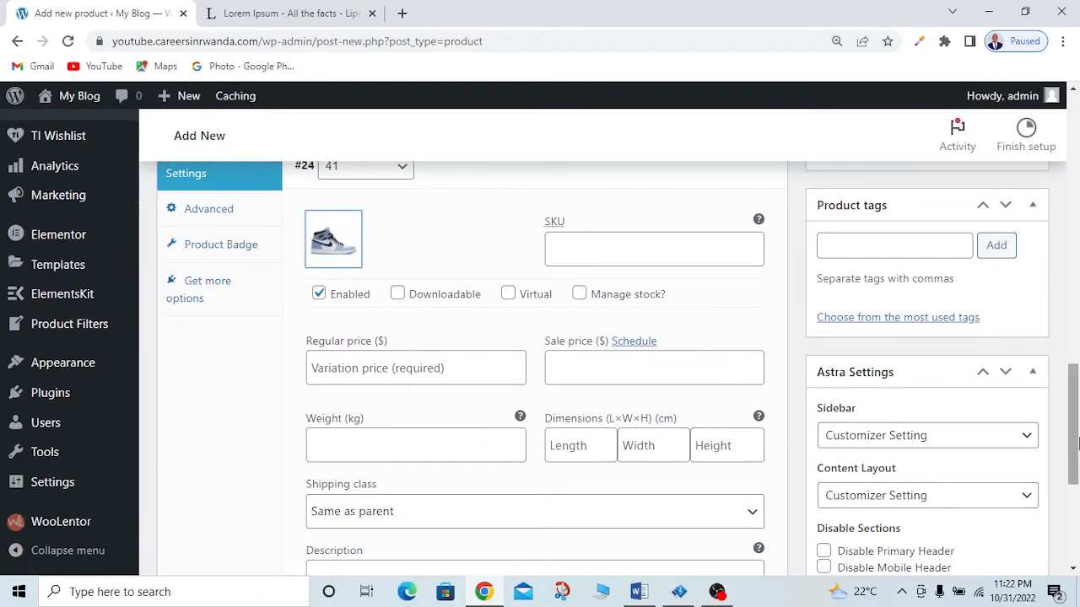
{"action": "mouse_move", "coordinate": [1076, 443]}
{"action": "left_mouse_down"}
{"action": "mouse_move", "coordinate": [1076, 493]}
{"action": "mouse_move", "coordinate": [1077, 448]}
{"action": "left_mouse_up"}
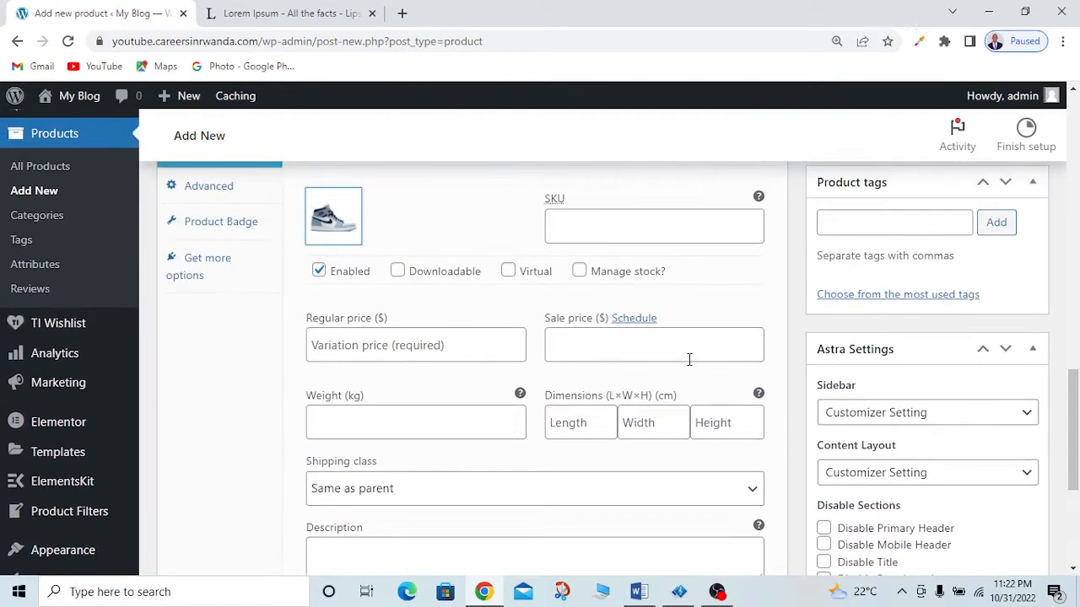
{"action": "left_click", "coordinate": [581, 271]}
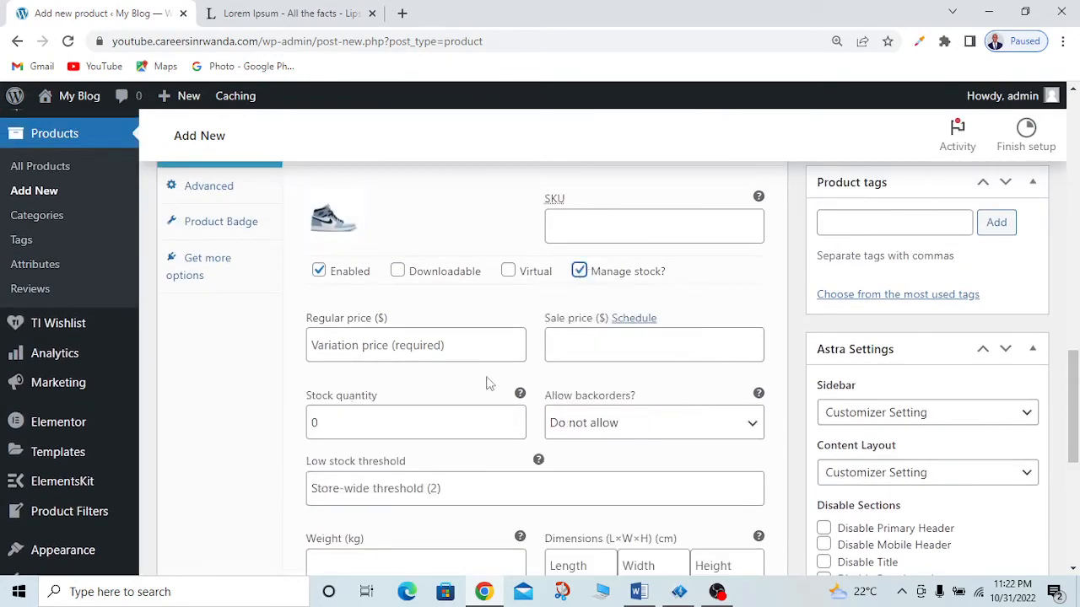
{"action": "left_click", "coordinate": [403, 420]}
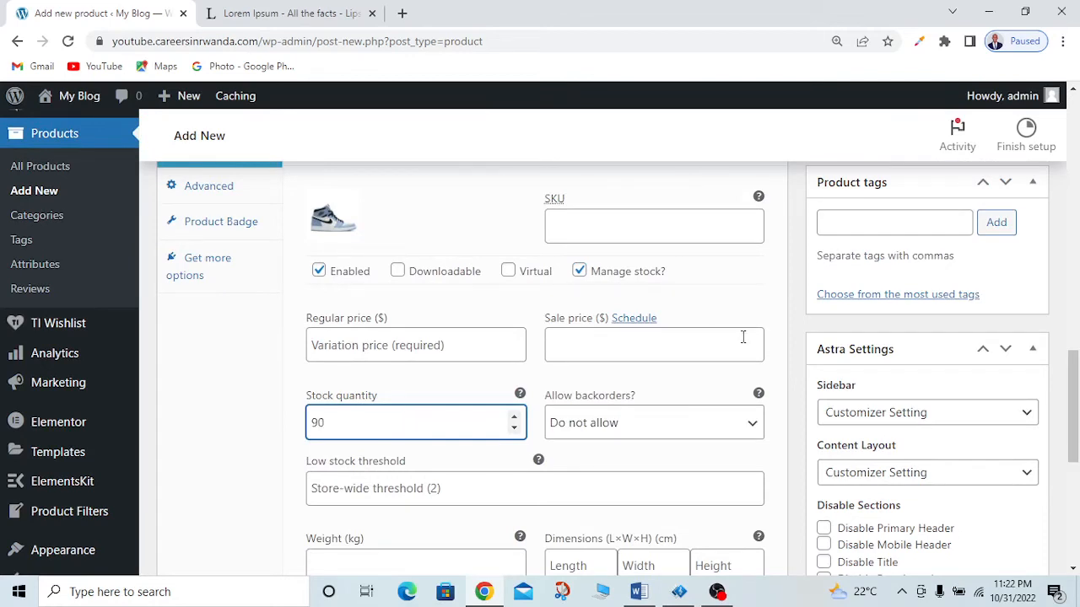
{"action": "left_click_drag", "start_coordinate": [1074, 403], "coordinate": [1077, 496]}
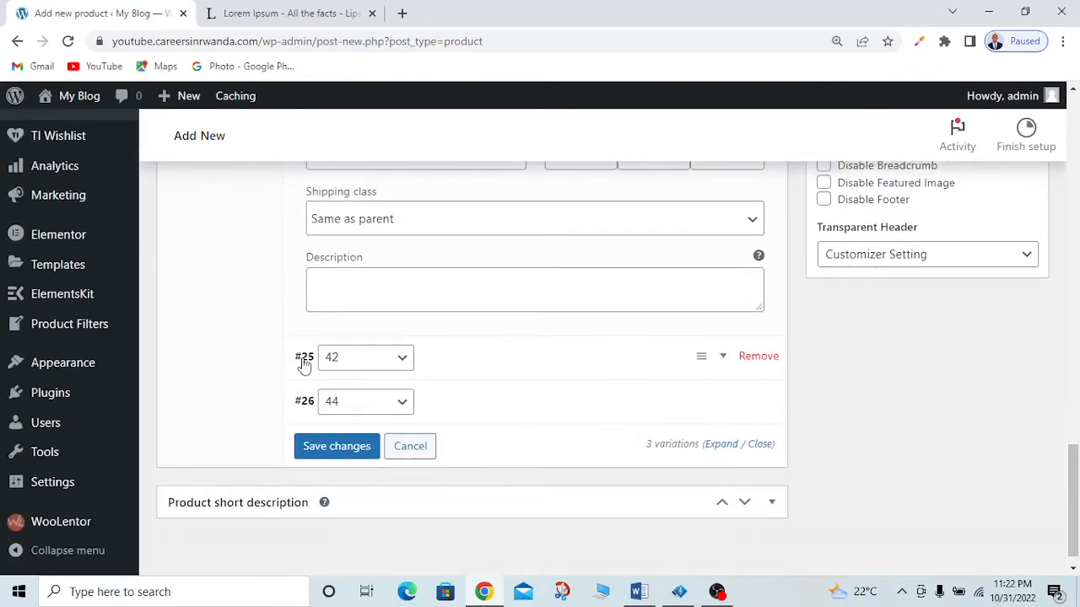
Expand variation #25 (size 42) and set the Nike Jordan image as its variation image.
{"action": "left_click", "coordinate": [304, 363]}
{"action": "left_click", "coordinate": [329, 433]}
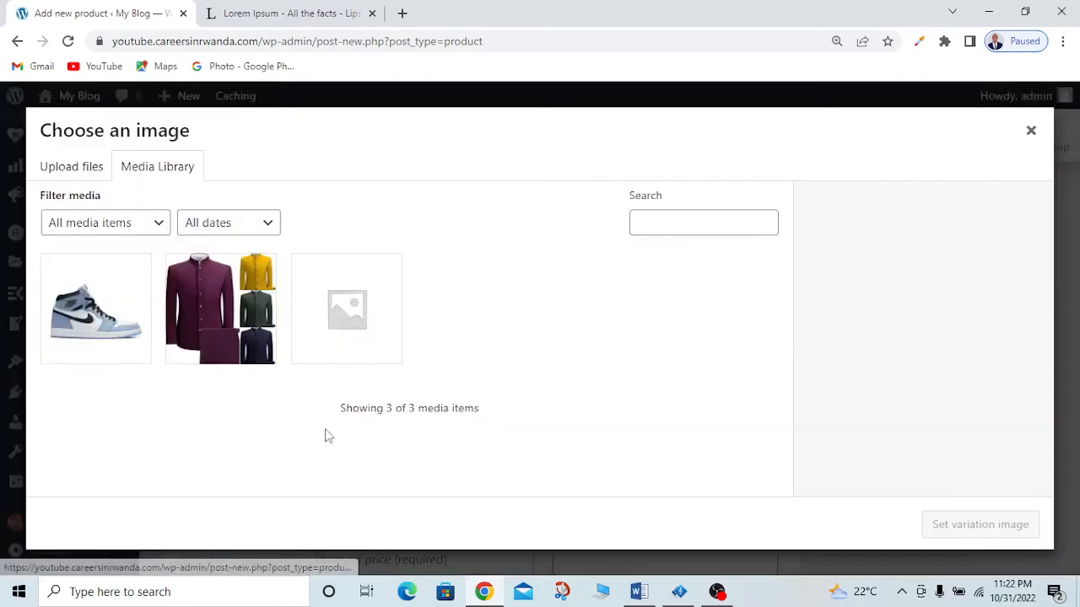
{"action": "left_click", "coordinate": [104, 312]}
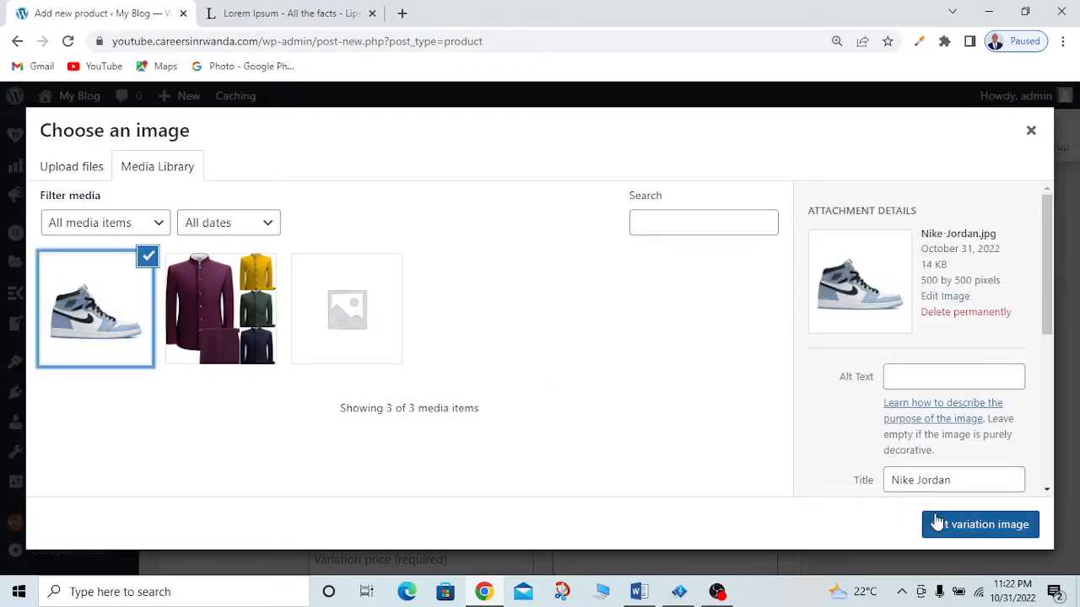
{"action": "left_click", "coordinate": [962, 534]}
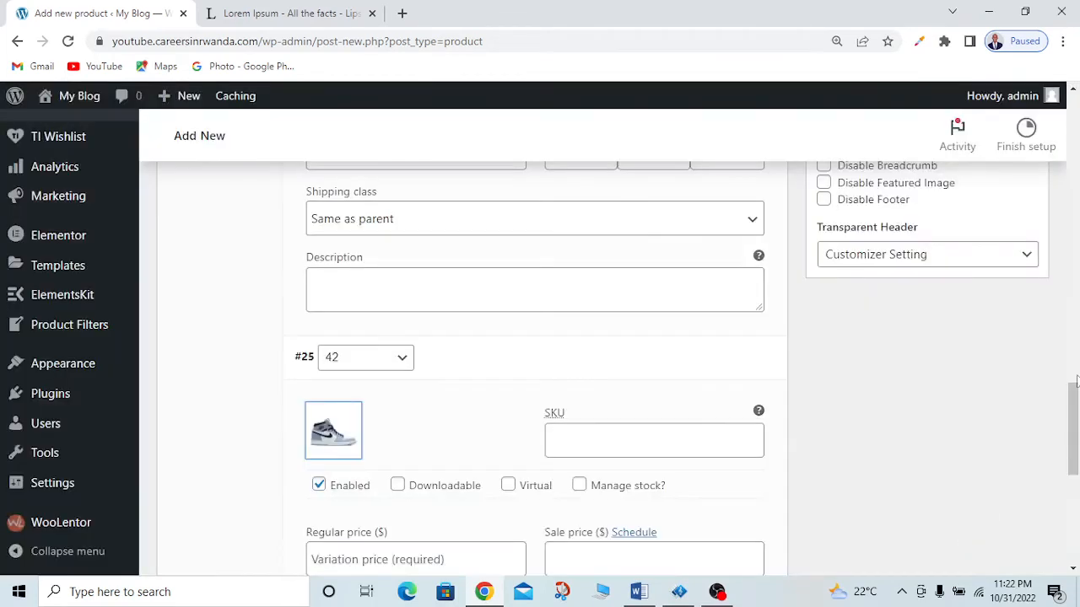
Enable Manage stock on the size 42 variation with a stock quantity of 32.
{"action": "left_click_drag", "start_coordinate": [1074, 384], "coordinate": [1075, 421]}
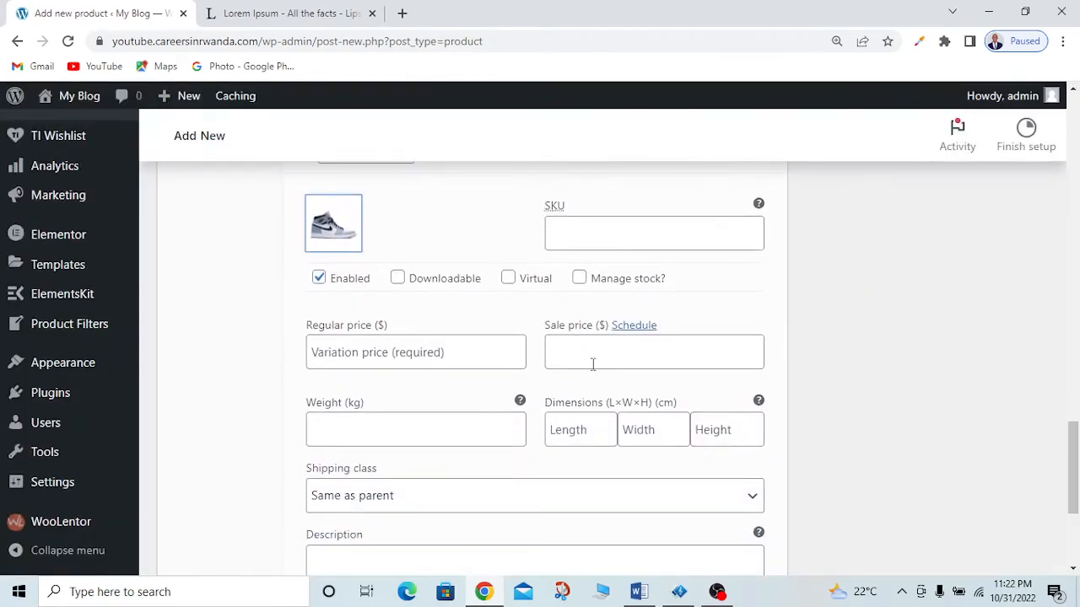
{"action": "left_click", "coordinate": [580, 279]}
{"action": "left_click", "coordinate": [368, 419]}
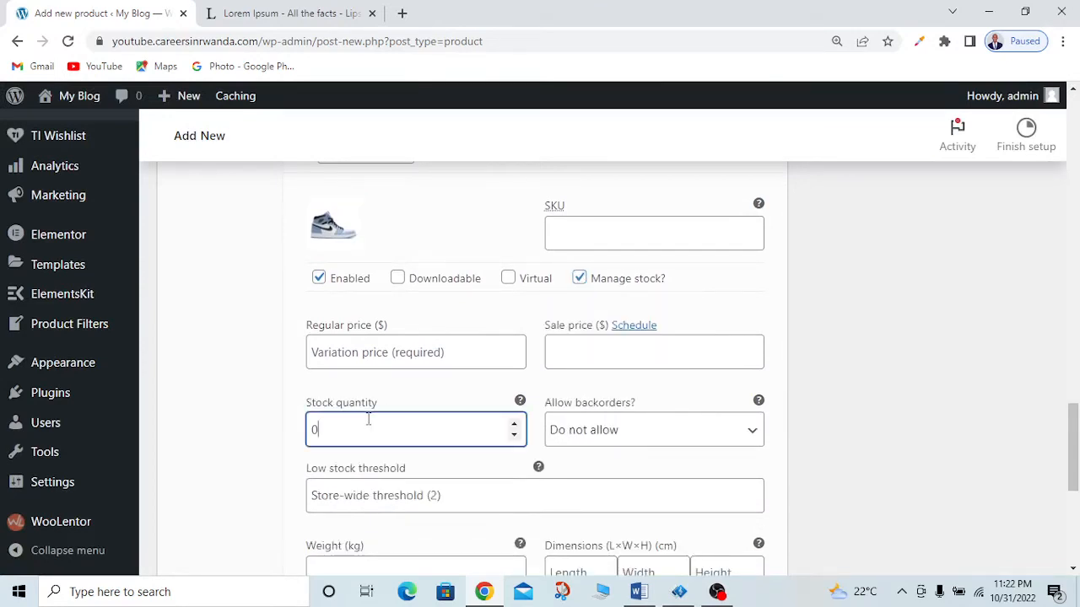
{"action": "key", "text": "BackSpace"}
{"action": "type", "text": "32"}
{"action": "left_click_drag", "start_coordinate": [1073, 447], "coordinate": [1073, 519]}
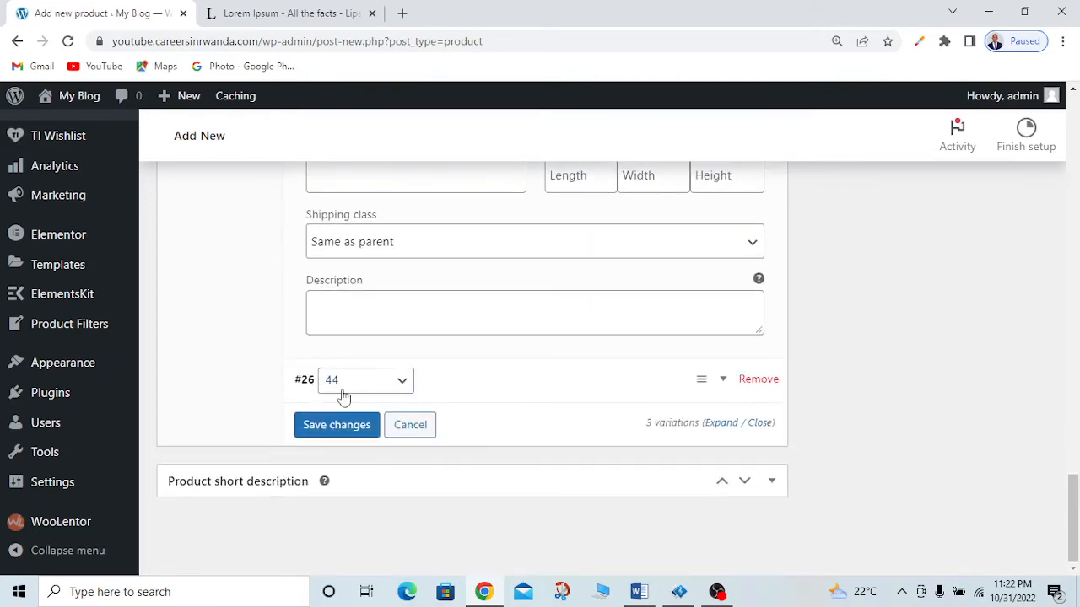
Expand variation #26 (size 44) and enable Manage stock with a quantity of 20.
{"action": "left_click", "coordinate": [309, 384]}
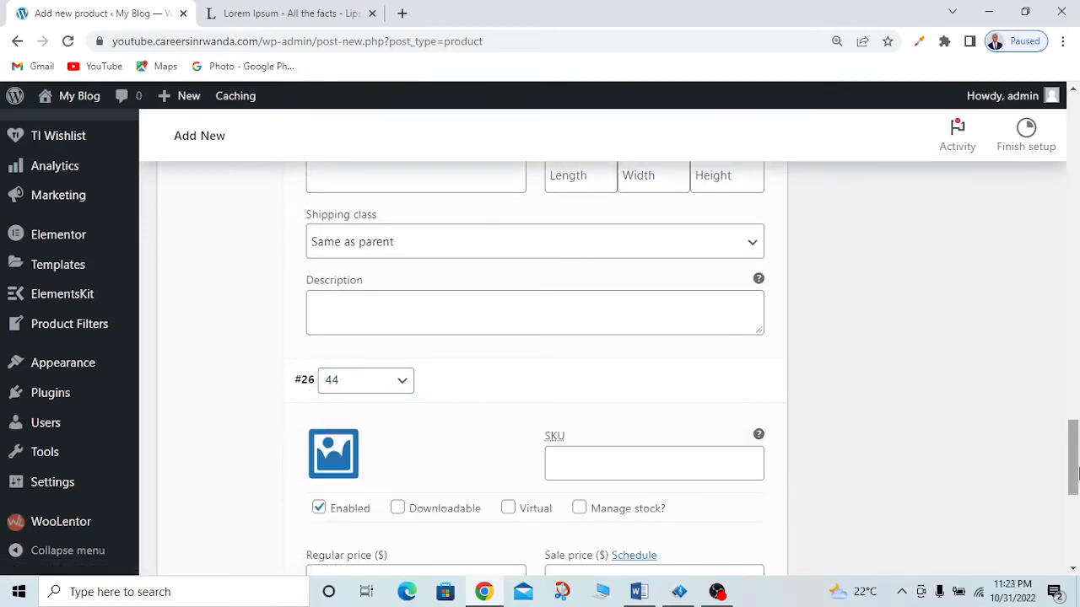
{"action": "scroll", "coordinate": [690, 276], "scroll_direction": "down", "scroll_amount": 3}
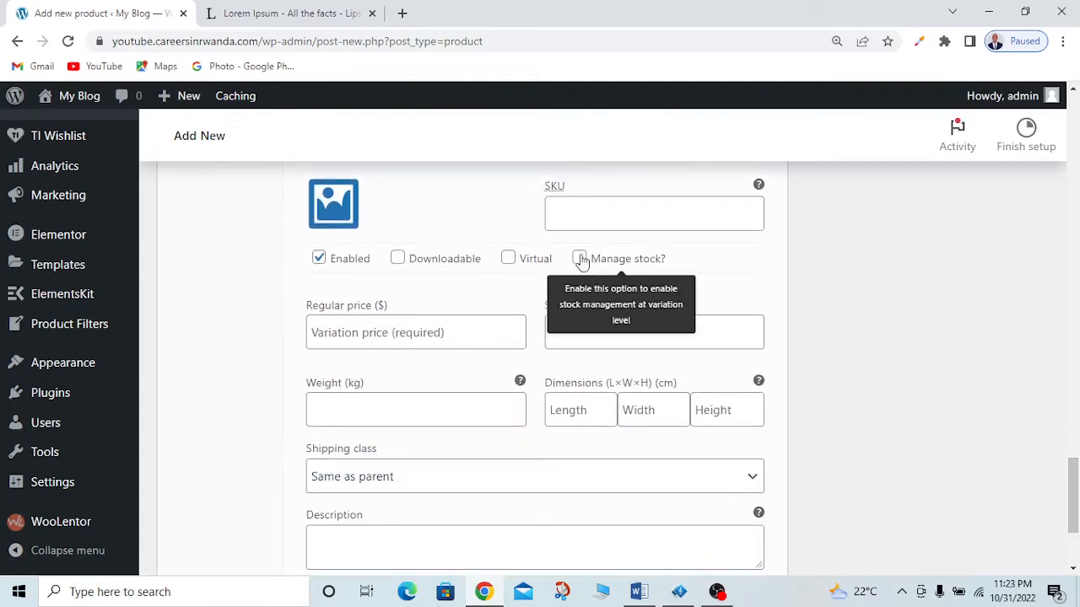
{"action": "left_click", "coordinate": [581, 261]}
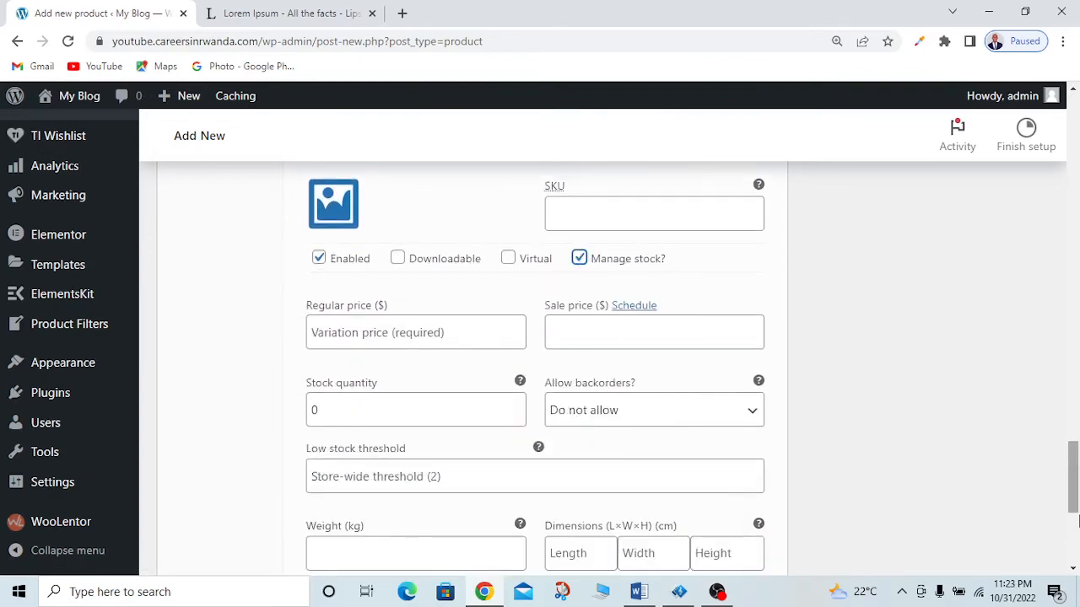
{"action": "scroll", "coordinate": [1076, 531], "scroll_direction": "down", "scroll_amount": 2}
{"action": "scroll", "coordinate": [1075, 531], "scroll_direction": "down", "scroll_amount": 2}
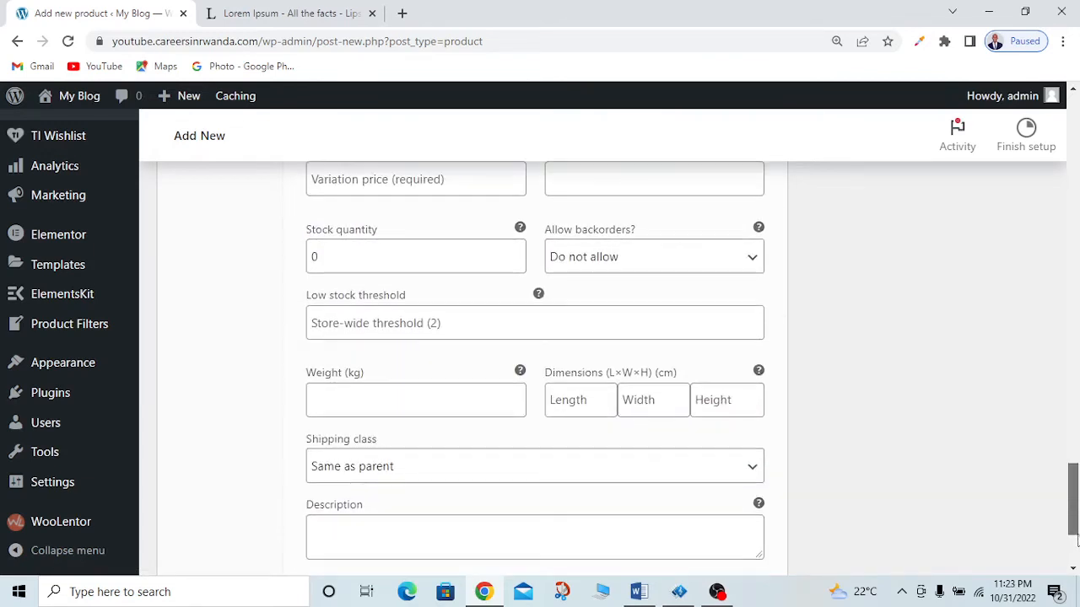
{"action": "left_click", "coordinate": [387, 257]}
{"action": "key", "text": "BackSpace"}
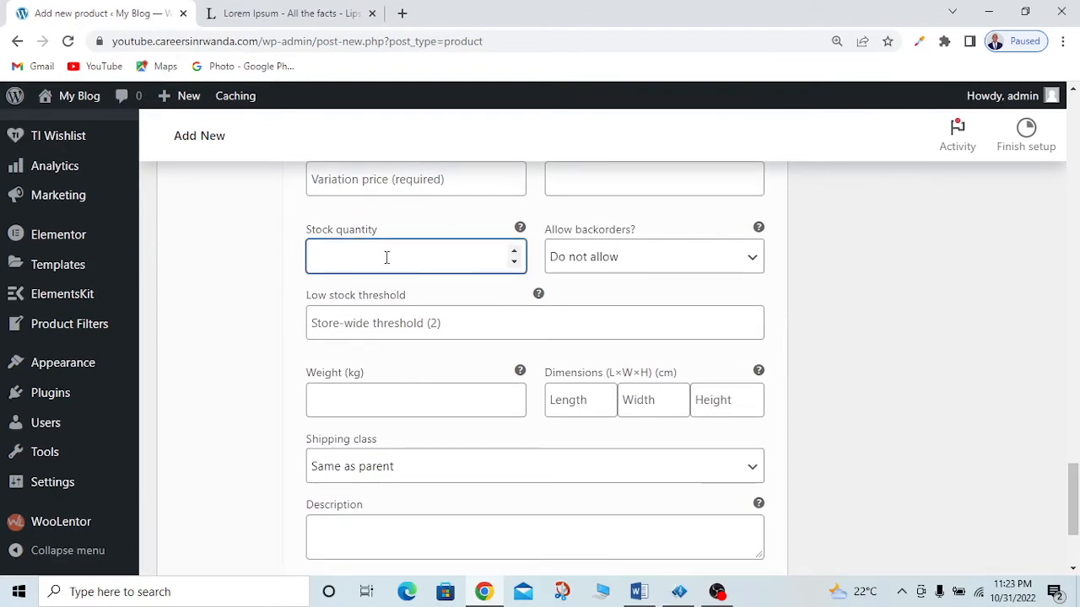
{"action": "type", "text": "20"}
Save the changes to all three Blue Jordan Sneaker variations.
{"action": "scroll", "coordinate": [1076, 494], "scroll_direction": "down", "scroll_amount": 1}
{"action": "scroll", "coordinate": [1075, 493], "scroll_direction": "down", "scroll_amount": 2}
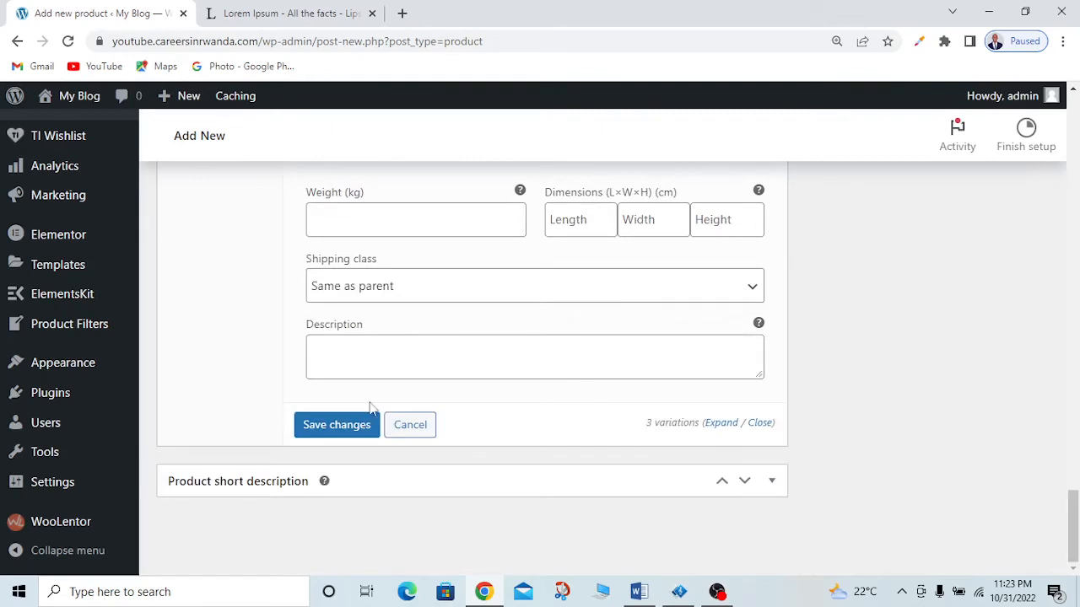
{"action": "left_click", "coordinate": [344, 427]}
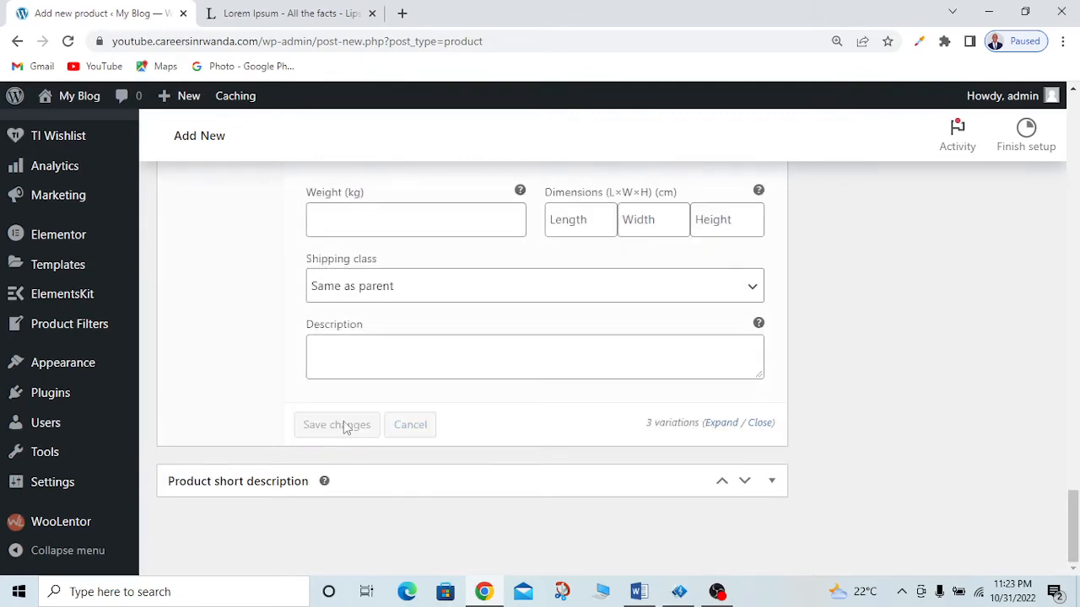
{"action": "left_click_drag", "start_coordinate": [1073, 525], "coordinate": [1044, 237]}
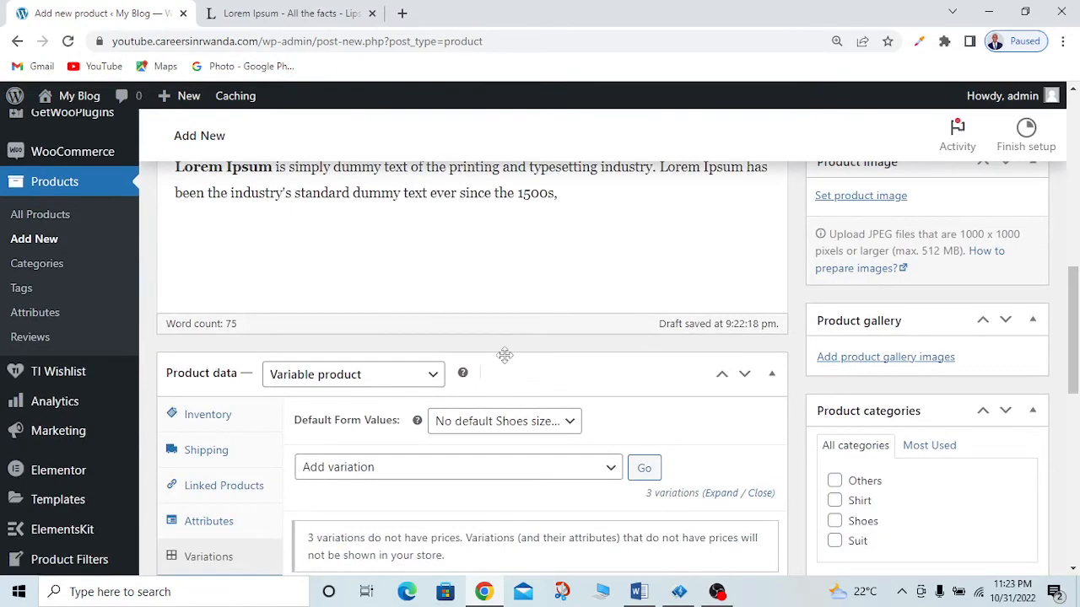
Change the product type to Simple product and tick the Suit category.
{"action": "left_click", "coordinate": [431, 378]}
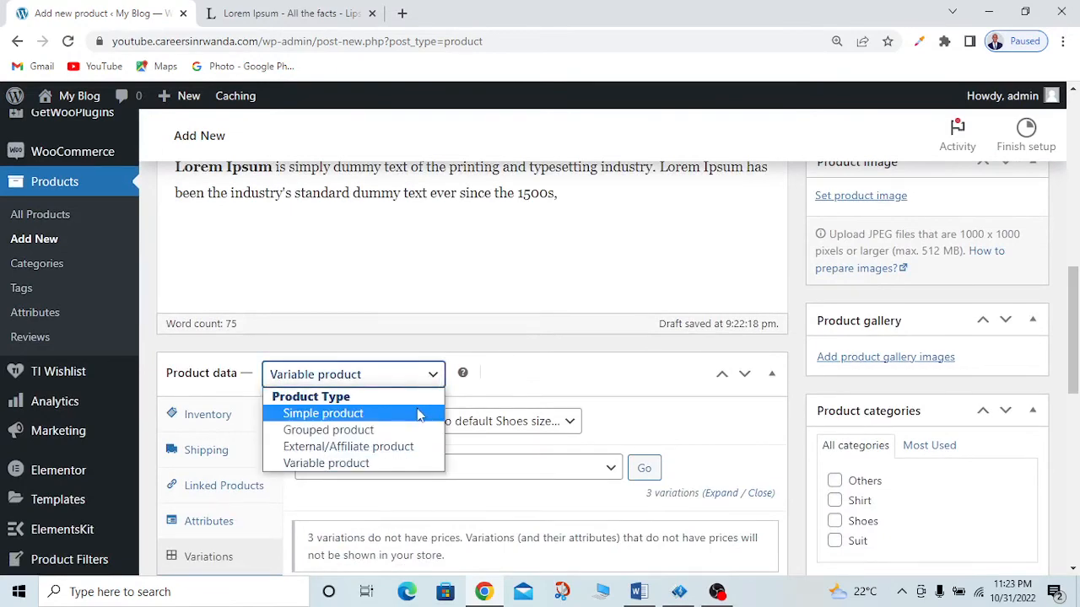
{"action": "left_click", "coordinate": [417, 413]}
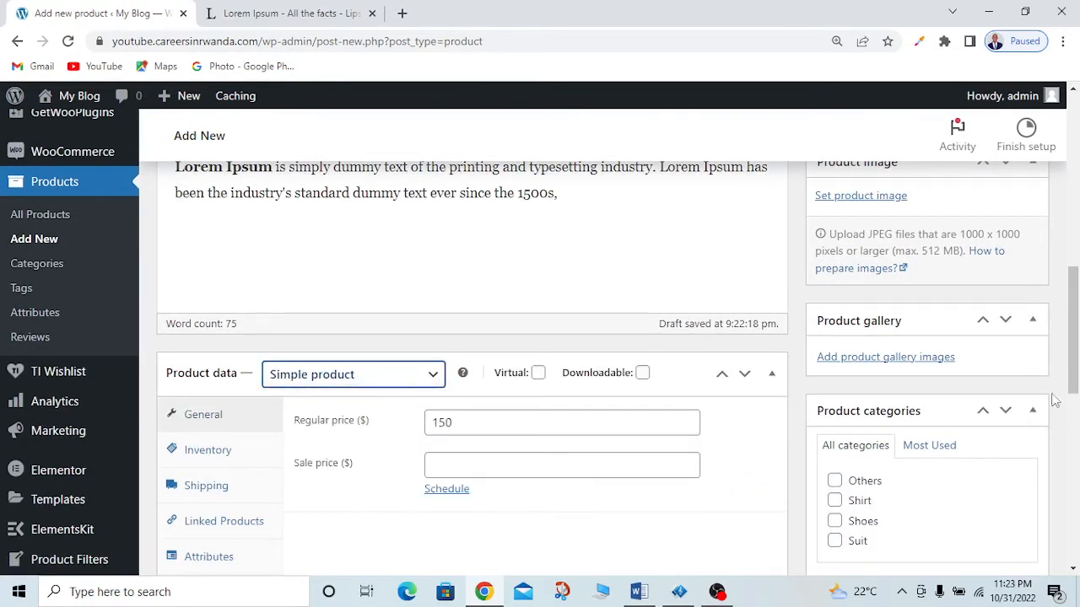
{"action": "left_click_drag", "start_coordinate": [1064, 384], "coordinate": [1075, 414]}
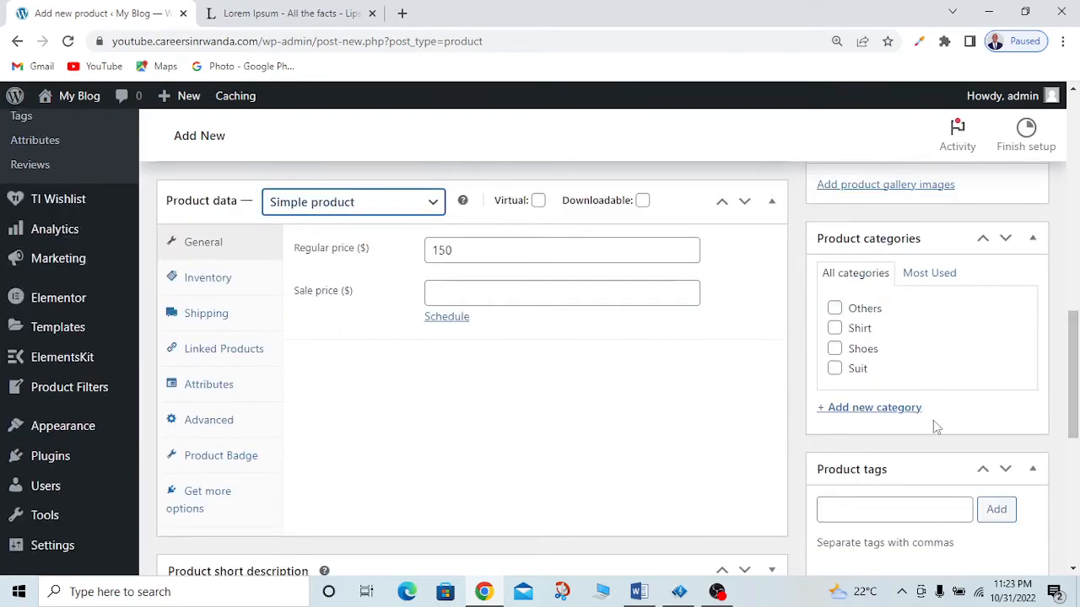
{"action": "left_click", "coordinate": [835, 369]}
Add the Nike Jordan sneaker image to the product gallery.
{"action": "left_click_drag", "start_coordinate": [1076, 394], "coordinate": [1076, 330]}
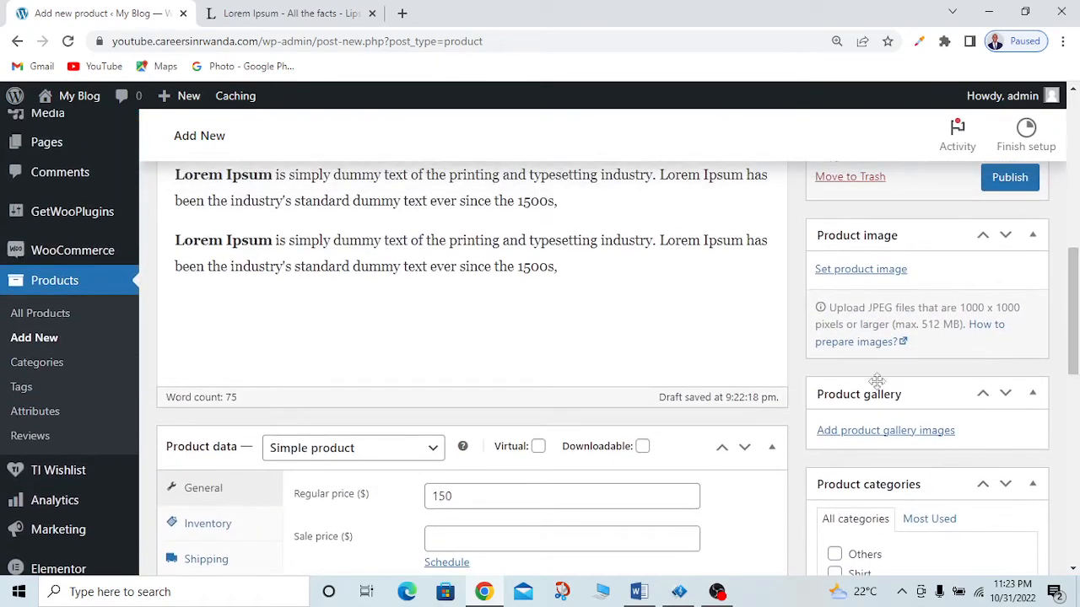
{"action": "left_click", "coordinate": [876, 432]}
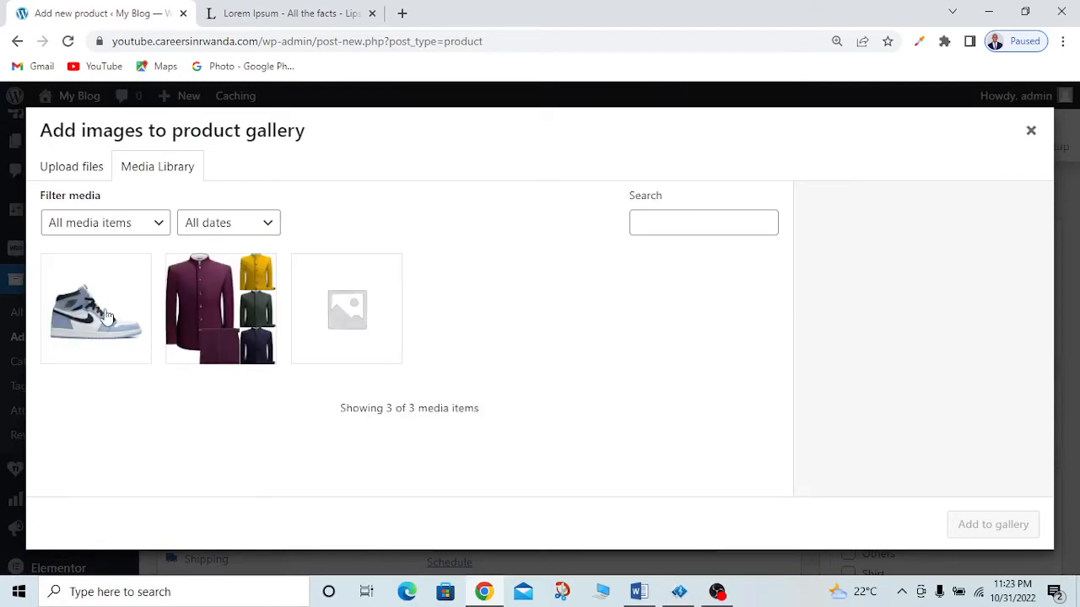
{"action": "left_click", "coordinate": [106, 315]}
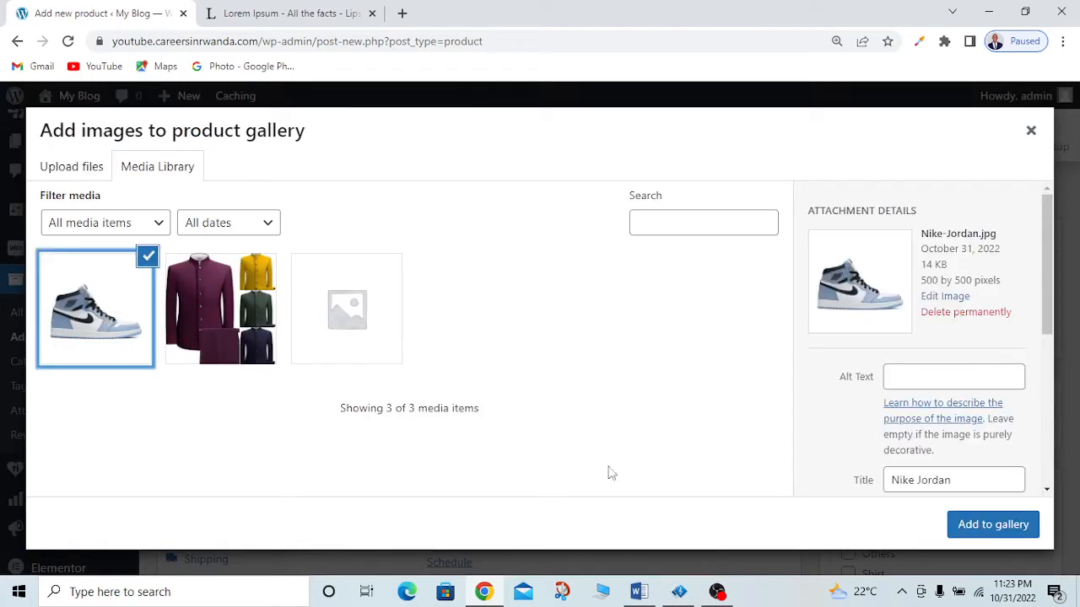
{"action": "left_click", "coordinate": [986, 532]}
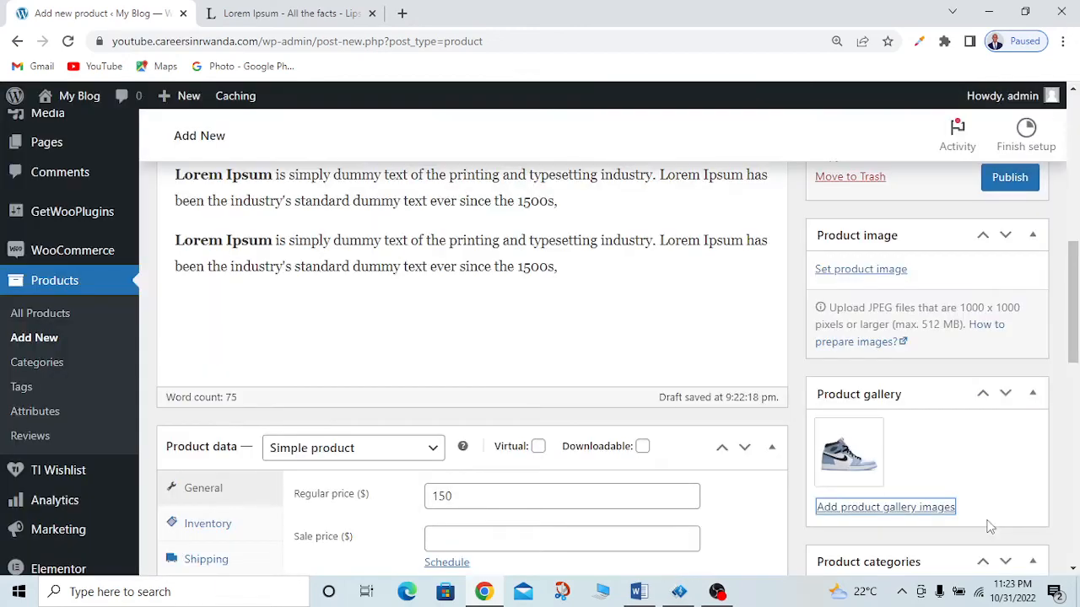
Set the Nike Jordan sneaker image as the main product image.
{"action": "left_click_drag", "start_coordinate": [1074, 363], "coordinate": [1074, 308]}
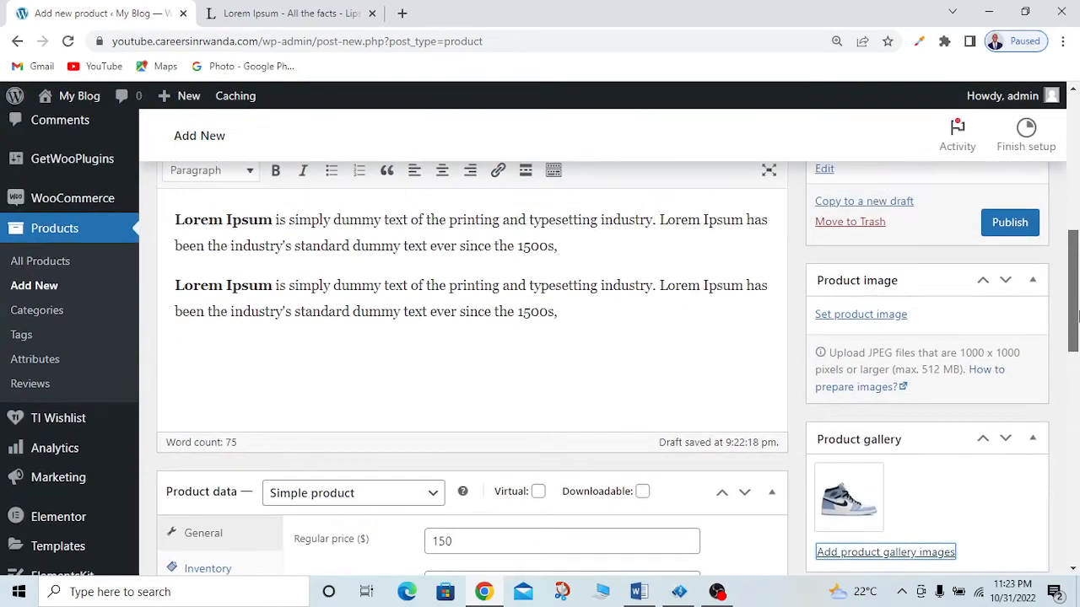
{"action": "left_click", "coordinate": [857, 321]}
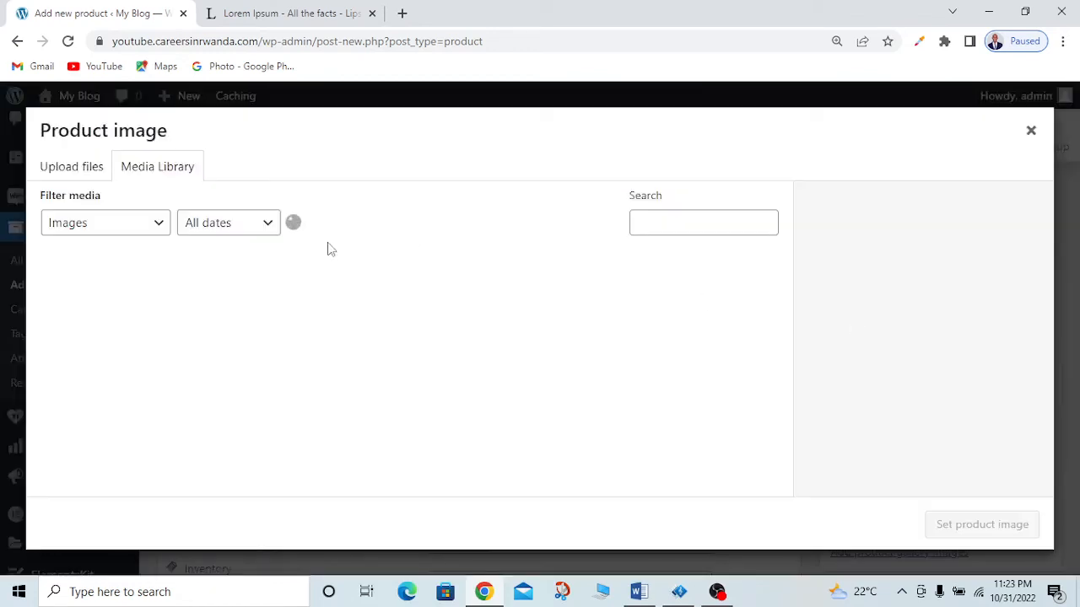
{"action": "left_click", "coordinate": [75, 312]}
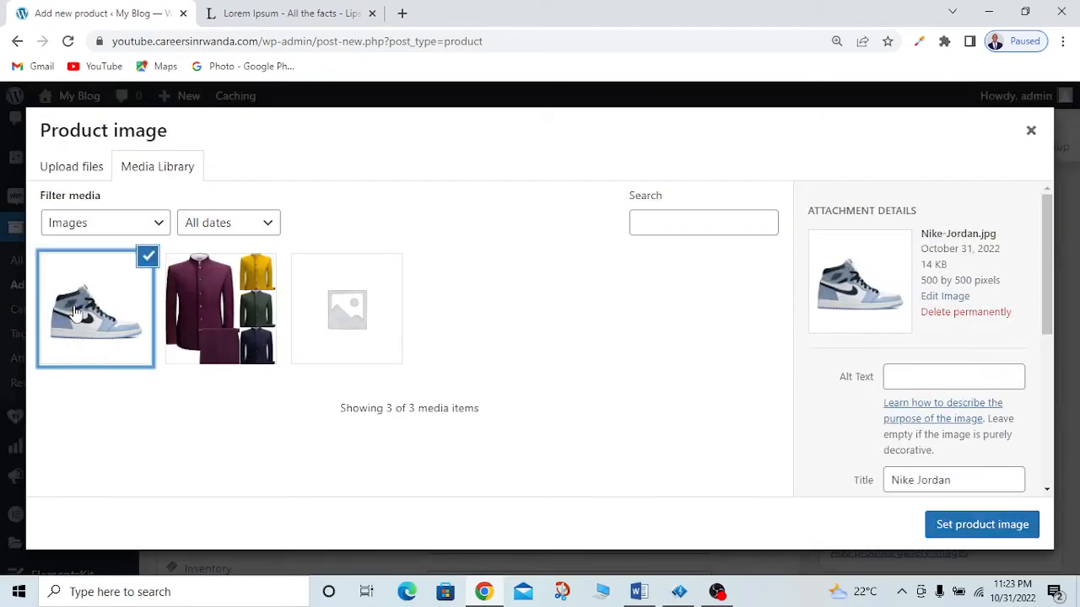
{"action": "left_click", "coordinate": [1001, 524]}
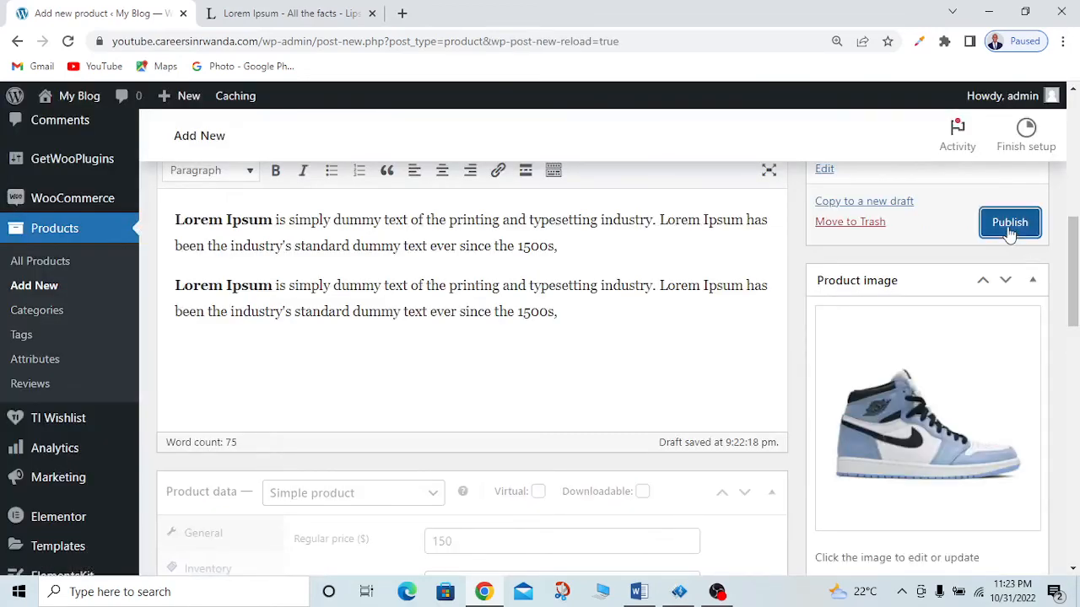
Publish the Blue Jordan Sneaker product.
{"action": "left_click", "coordinate": [1009, 231]}
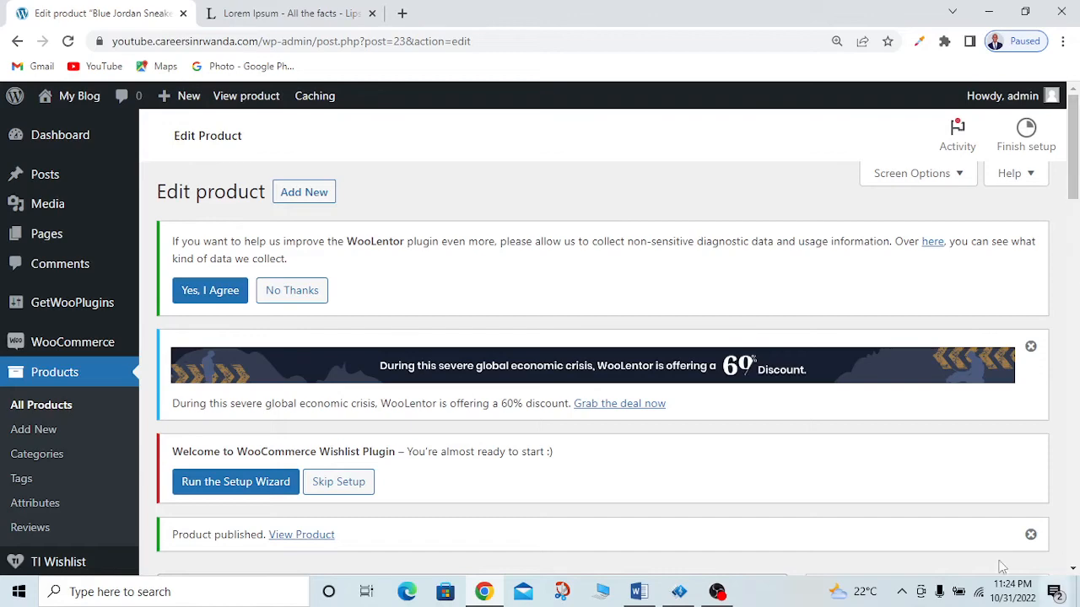
Stop the OBS Studio screen recording.
{"action": "left_click", "coordinate": [719, 592]}
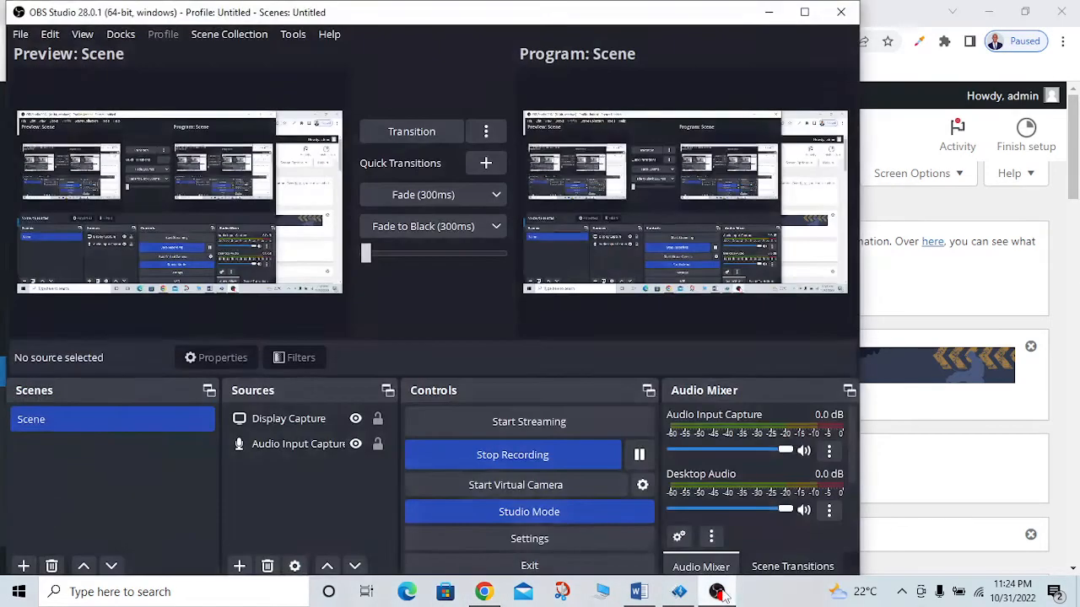
{"action": "left_click", "coordinate": [586, 460]}
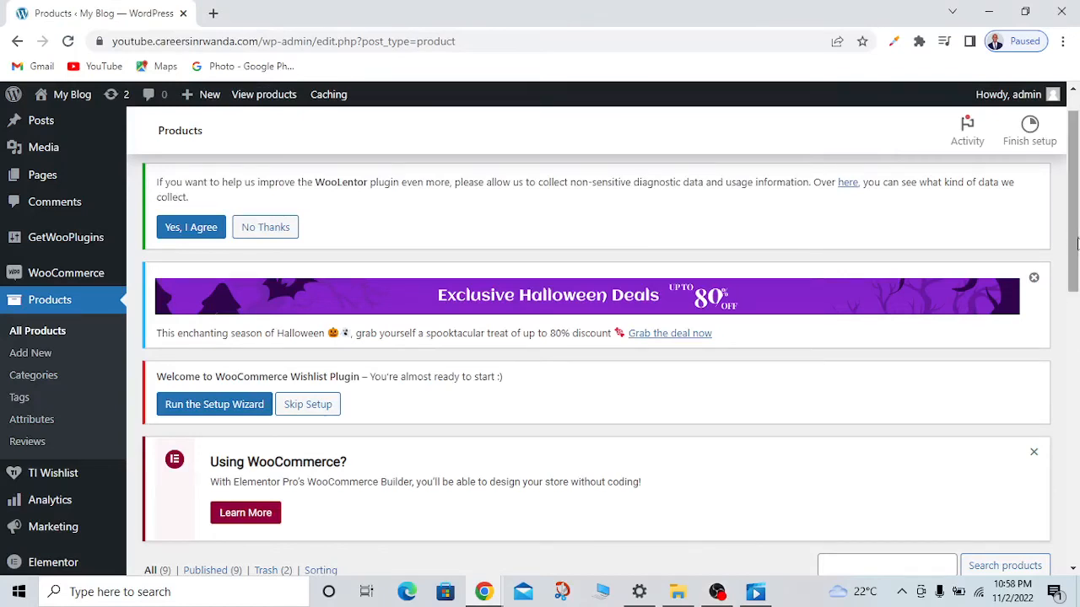
Go to Pages > All Pages and open the Home page in the block editor.
{"action": "scroll", "coordinate": [1078, 244], "scroll_direction": "up", "scroll_amount": 1}
{"action": "mouse_move", "coordinate": [38, 224]}
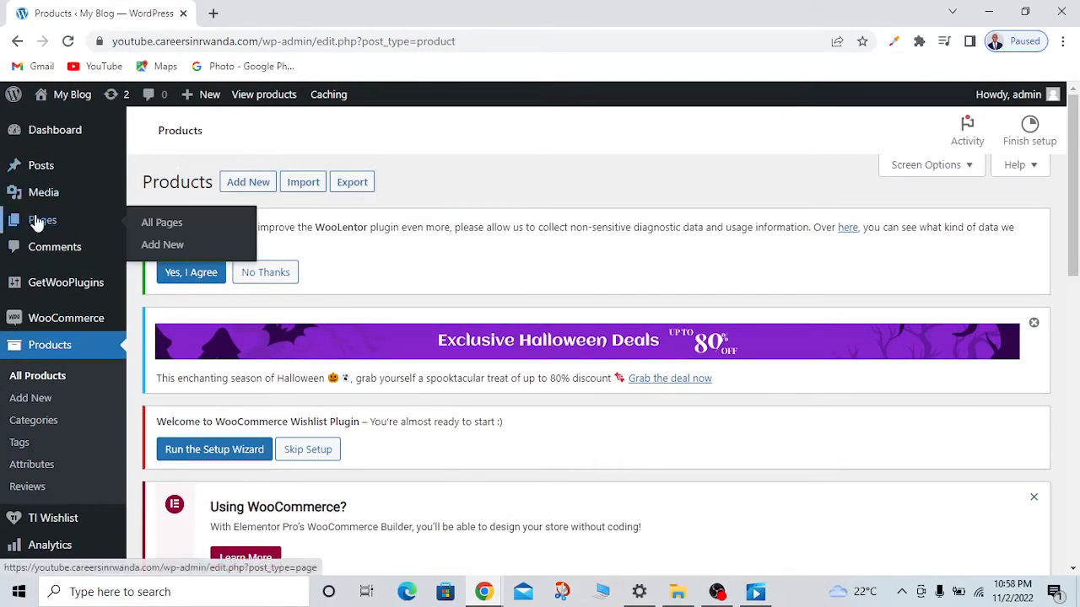
{"action": "left_click", "coordinate": [163, 224]}
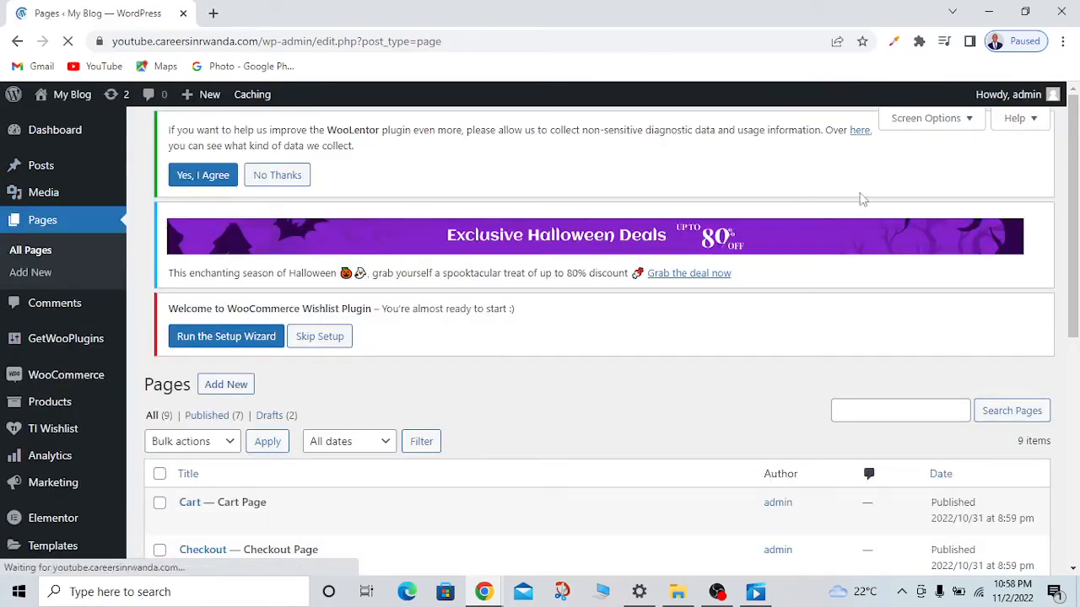
{"action": "scroll", "coordinate": [1075, 336], "scroll_direction": "down", "scroll_amount": 2}
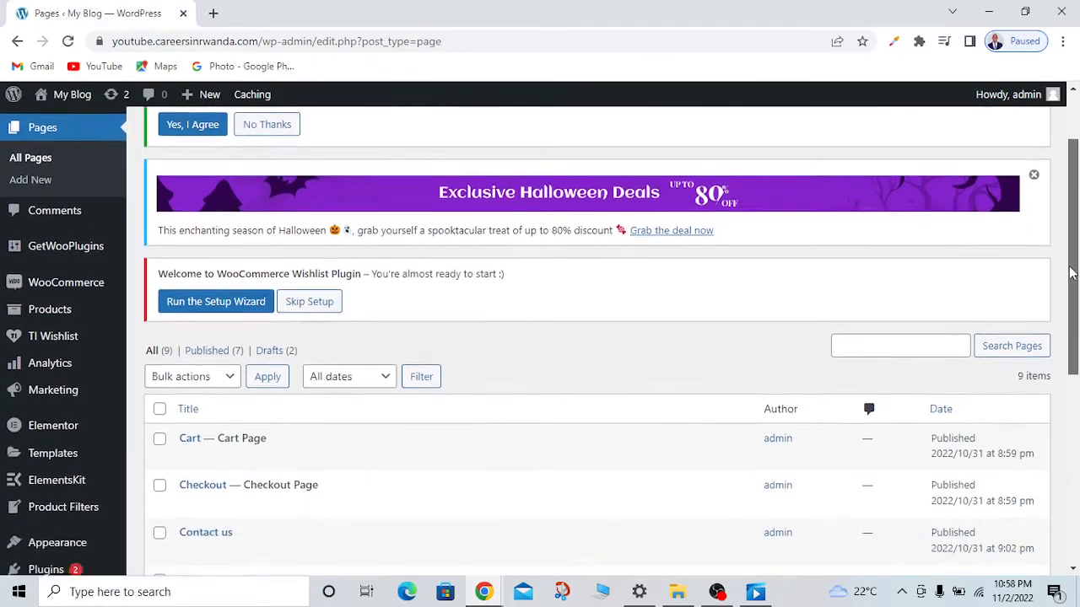
{"action": "left_click_drag", "start_coordinate": [1075, 336], "coordinate": [1078, 401]}
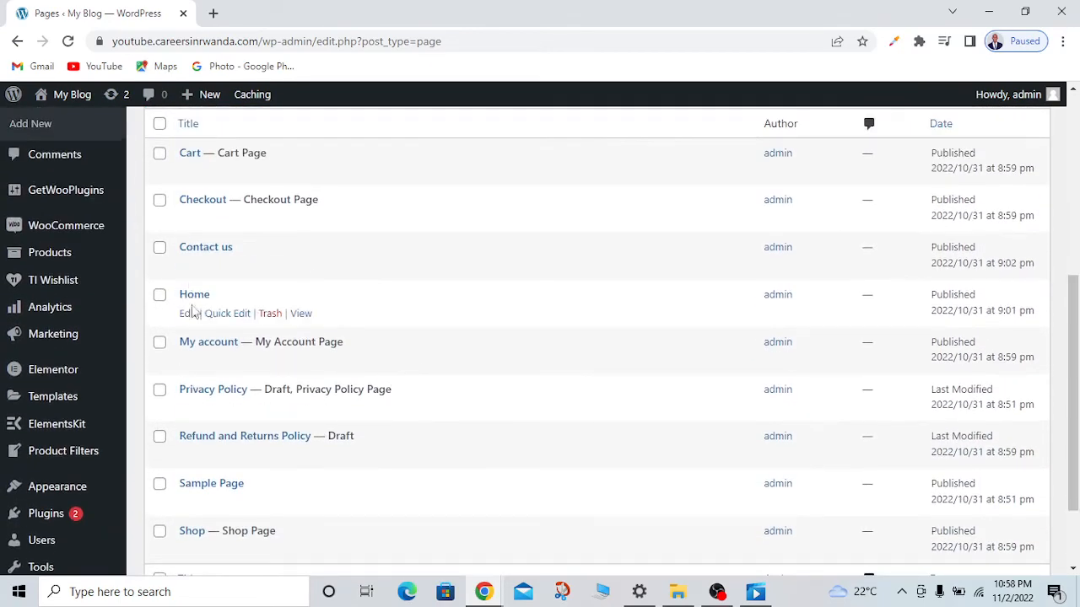
{"action": "left_click", "coordinate": [189, 313]}
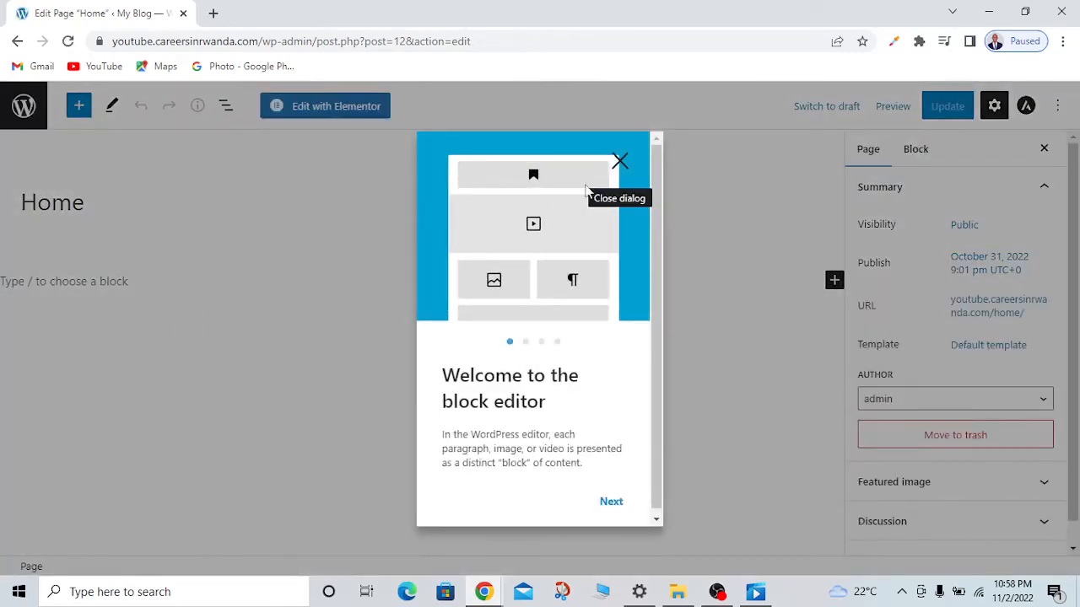
Switch the Home page to Elementor and add a one-column section at the top.
{"action": "left_click", "coordinate": [622, 163]}
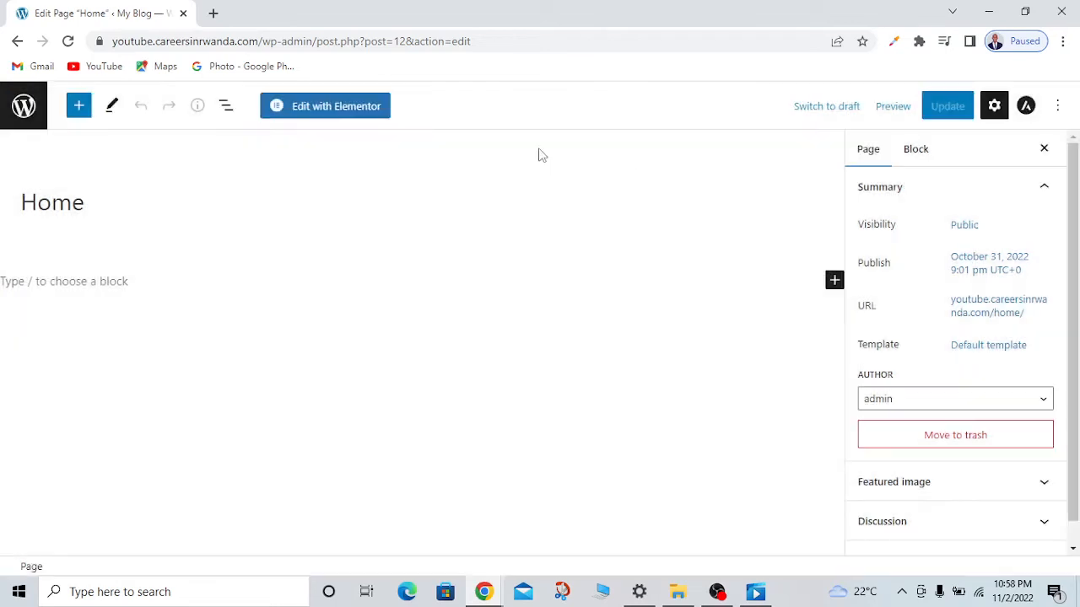
{"action": "left_click", "coordinate": [372, 108]}
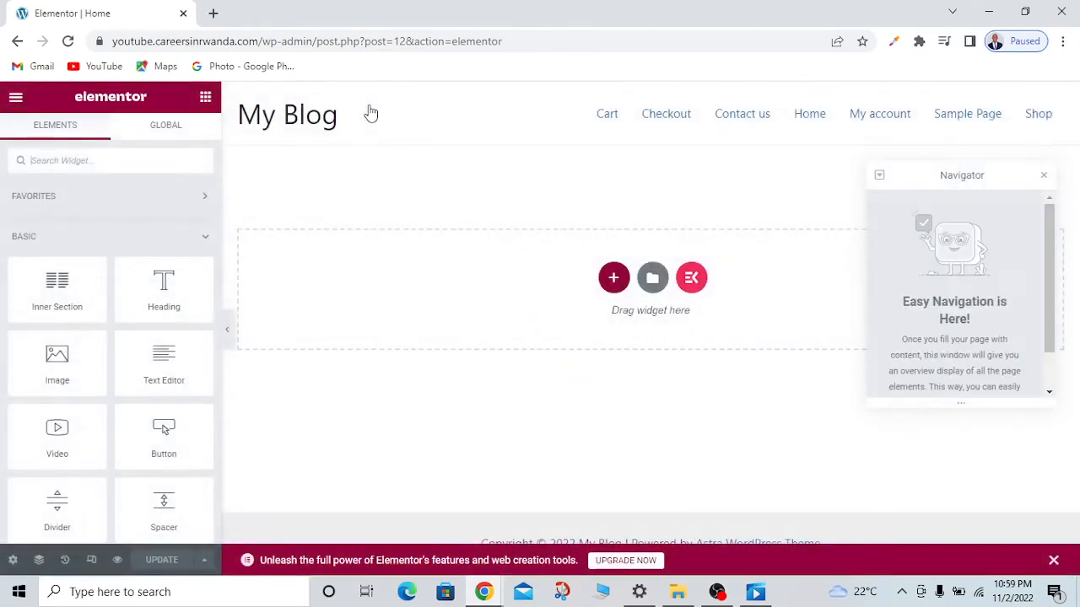
{"action": "left_click", "coordinate": [1043, 178]}
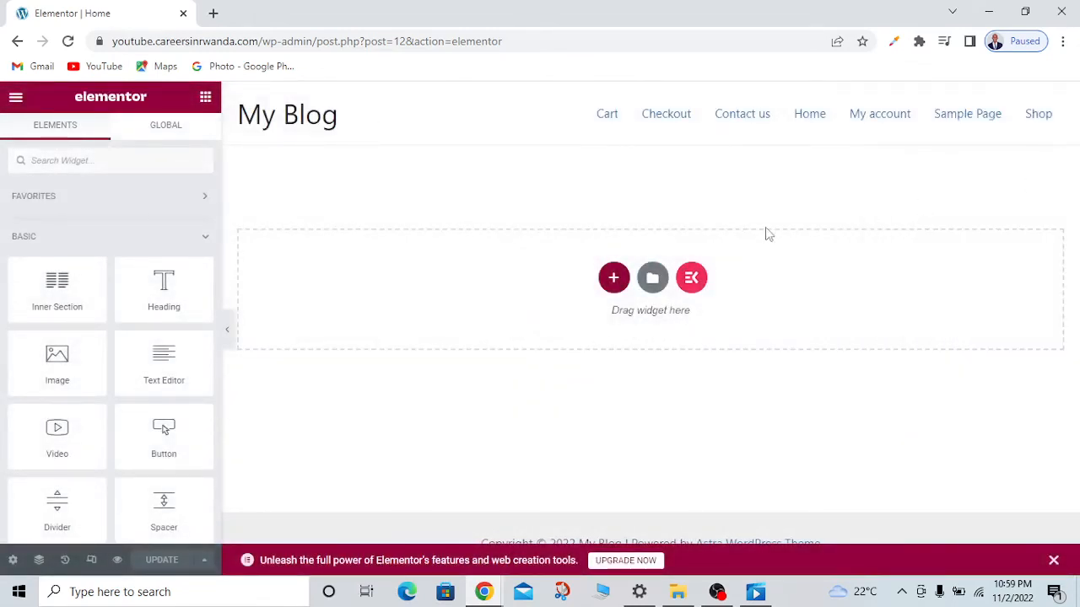
{"action": "left_click", "coordinate": [614, 279]}
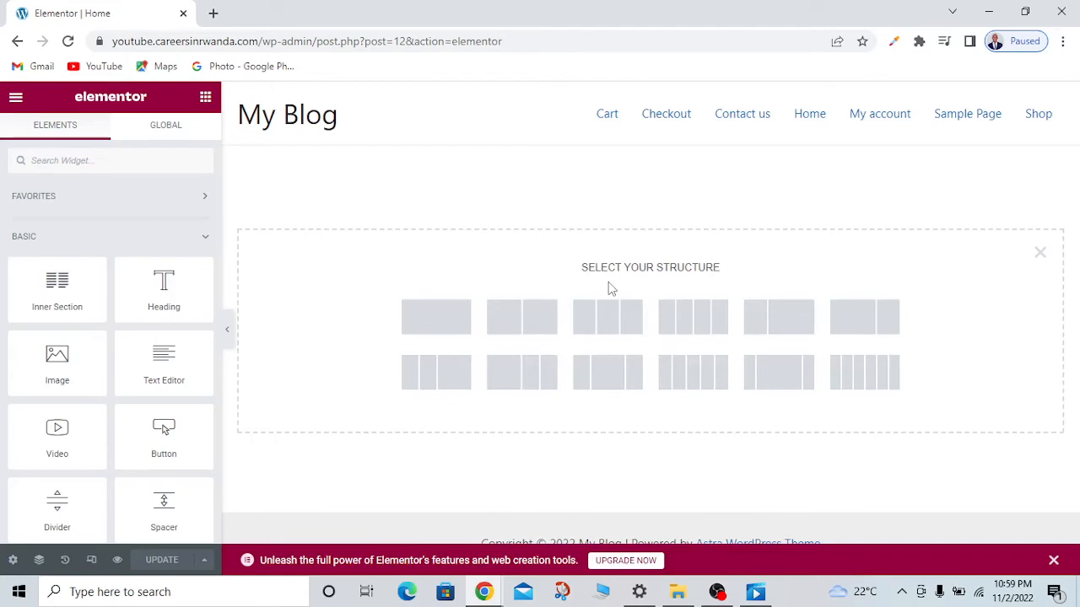
{"action": "left_click", "coordinate": [447, 327]}
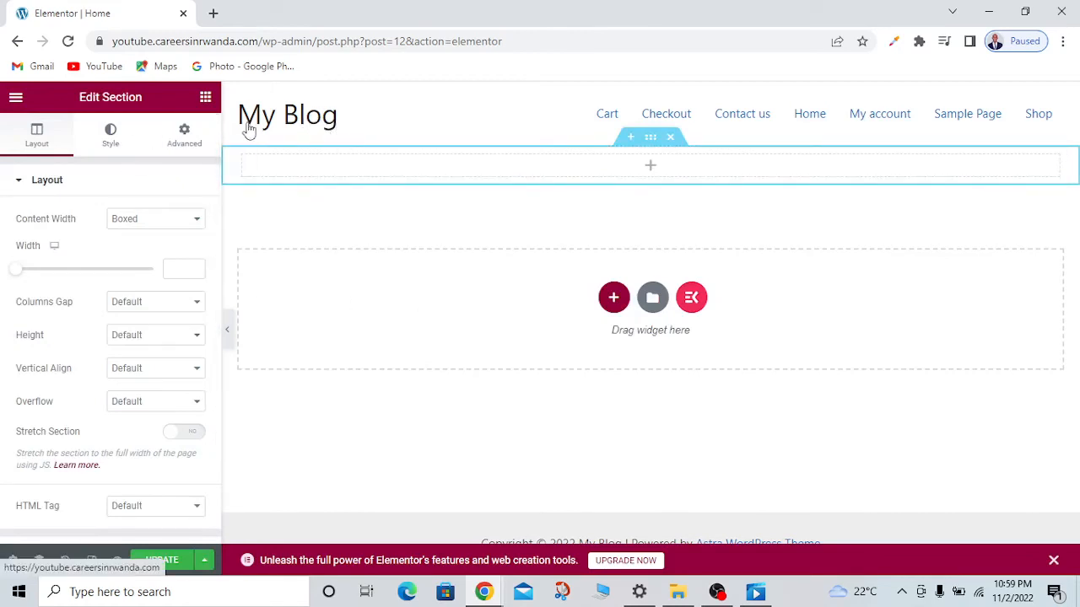
Search widgets for 'uni' and drag WL: Universal Product Layout into the empty section.
{"action": "left_click", "coordinate": [205, 99]}
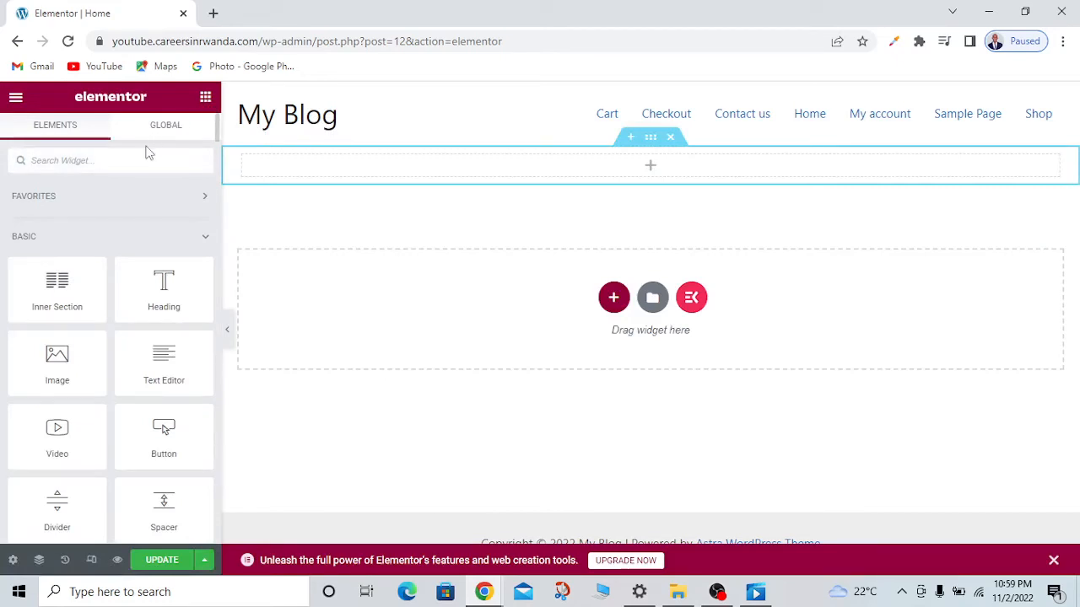
{"action": "type", "text": "univer"}
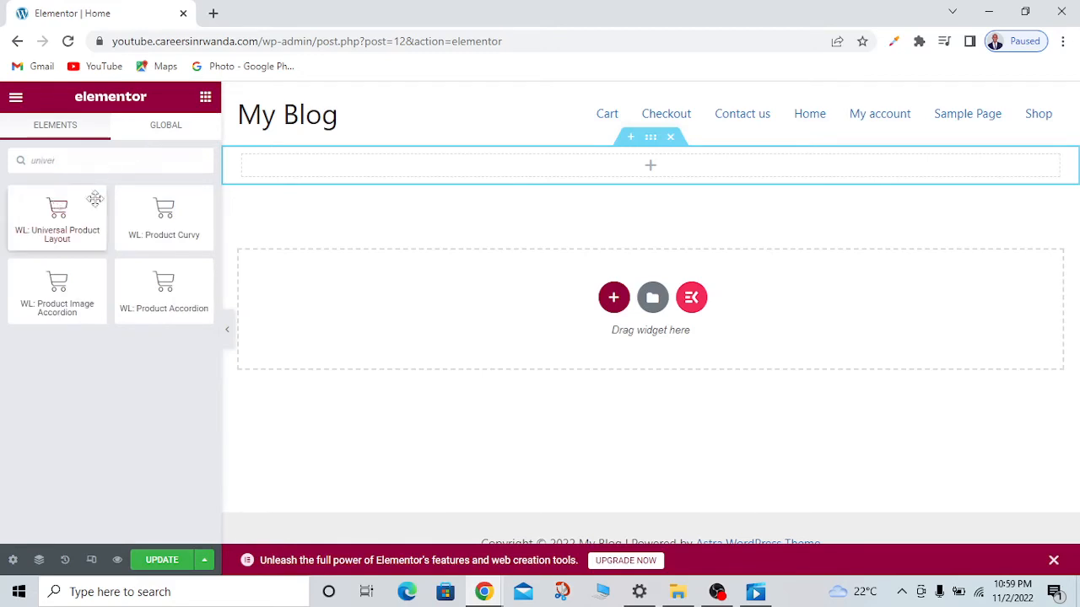
{"action": "left_click_drag", "start_coordinate": [93, 199], "coordinate": [364, 163]}
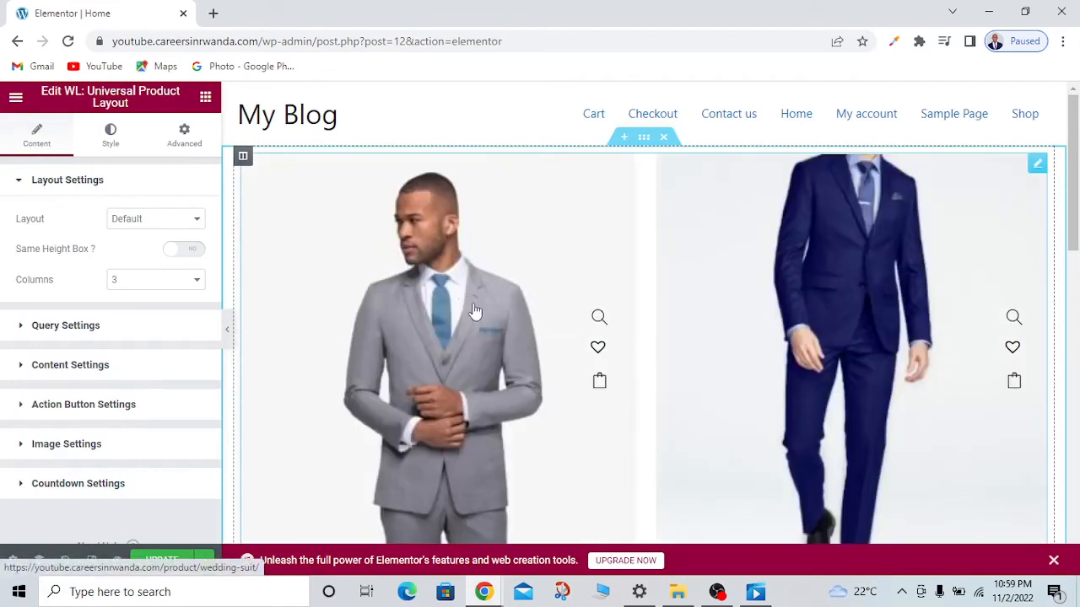
{"action": "left_click_drag", "start_coordinate": [1077, 226], "coordinate": [1078, 236]}
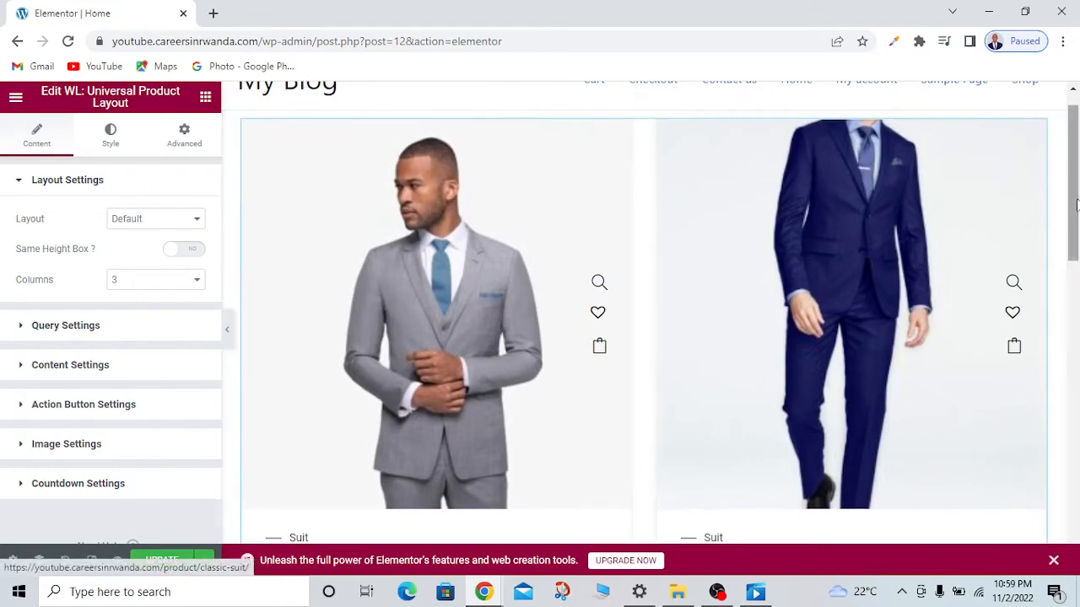
Preview the page full width with the panel hidden, then restore the editing panel.
{"action": "left_click_drag", "start_coordinate": [1077, 245], "coordinate": [1077, 149]}
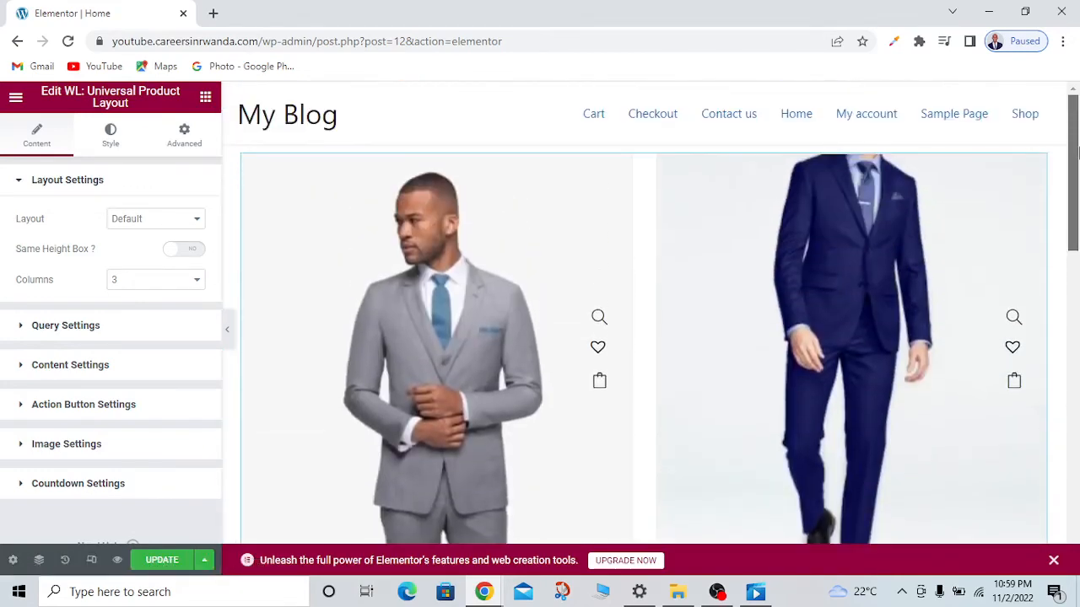
{"action": "left_click", "coordinate": [228, 331]}
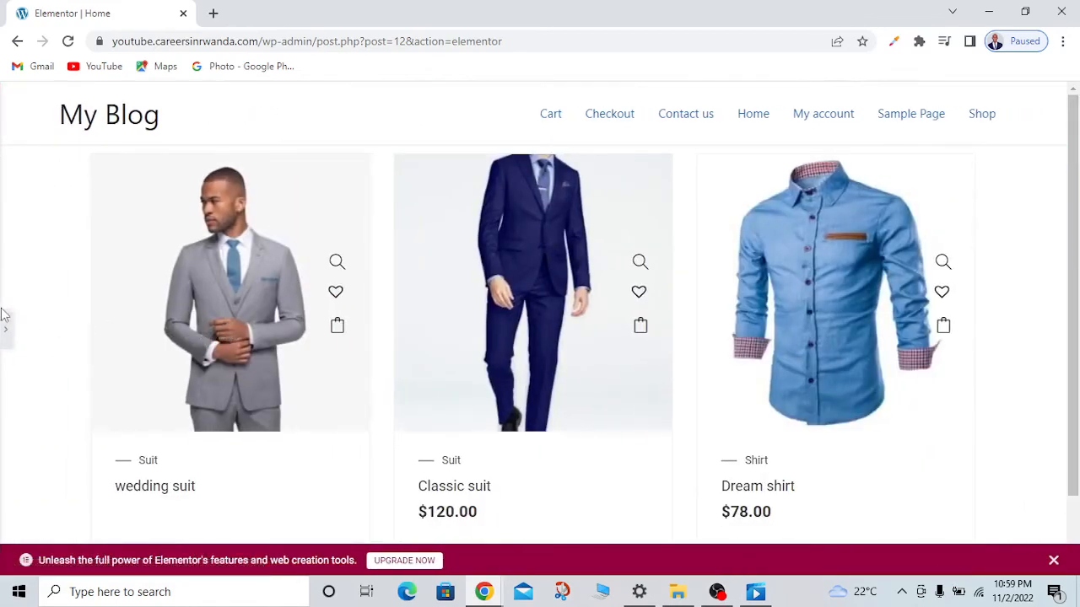
{"action": "left_click", "coordinate": [7, 322]}
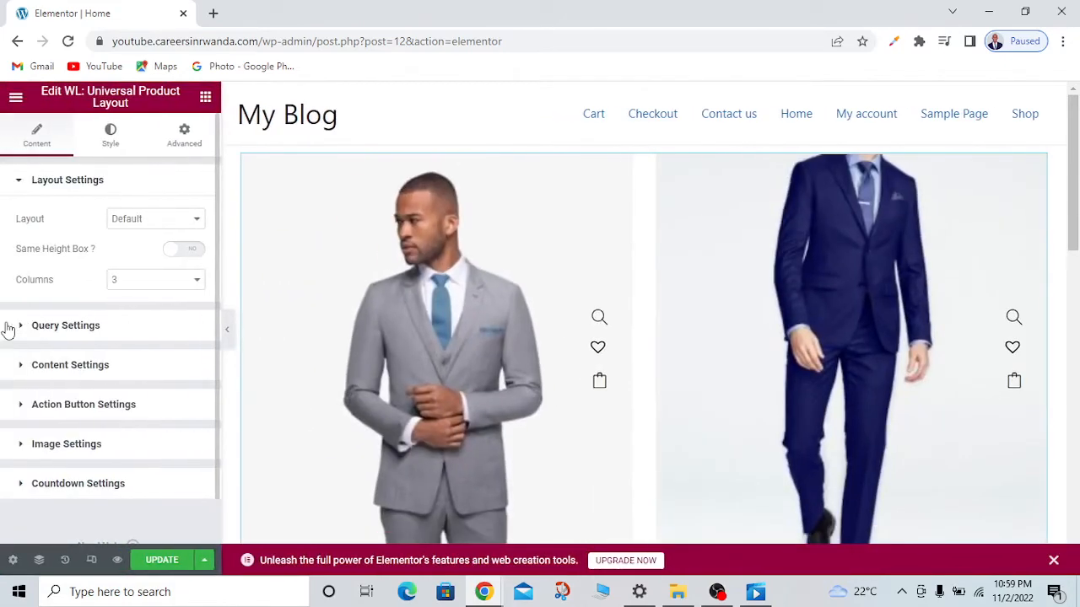
Filter the Universal Product Layout query to the Suit product category.
{"action": "left_click", "coordinate": [172, 329]}
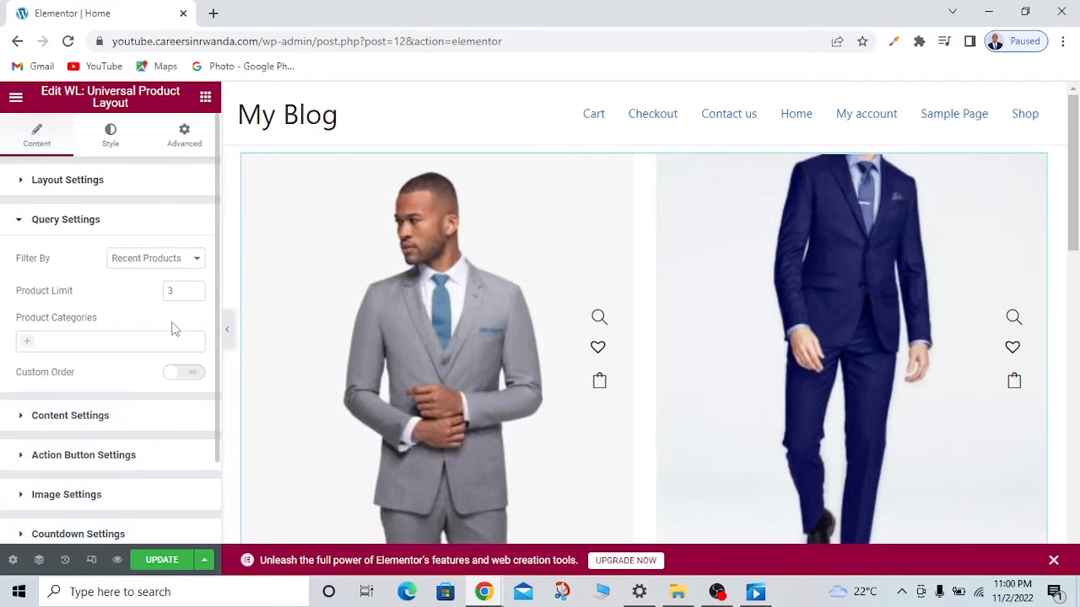
{"action": "scroll", "coordinate": [217, 296], "scroll_direction": "down", "scroll_amount": 1}
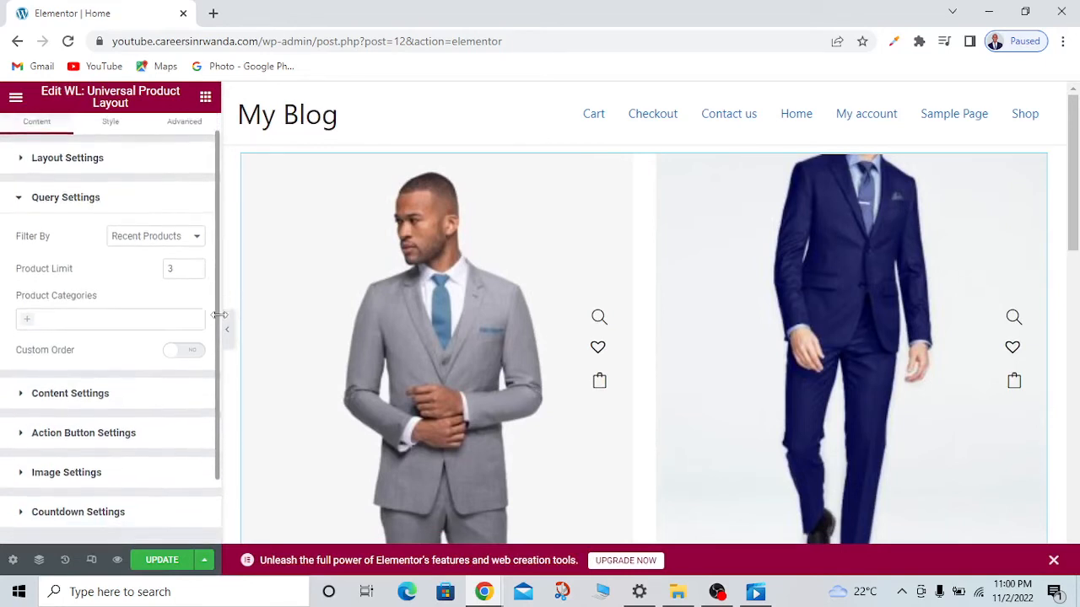
{"action": "left_click", "coordinate": [28, 306]}
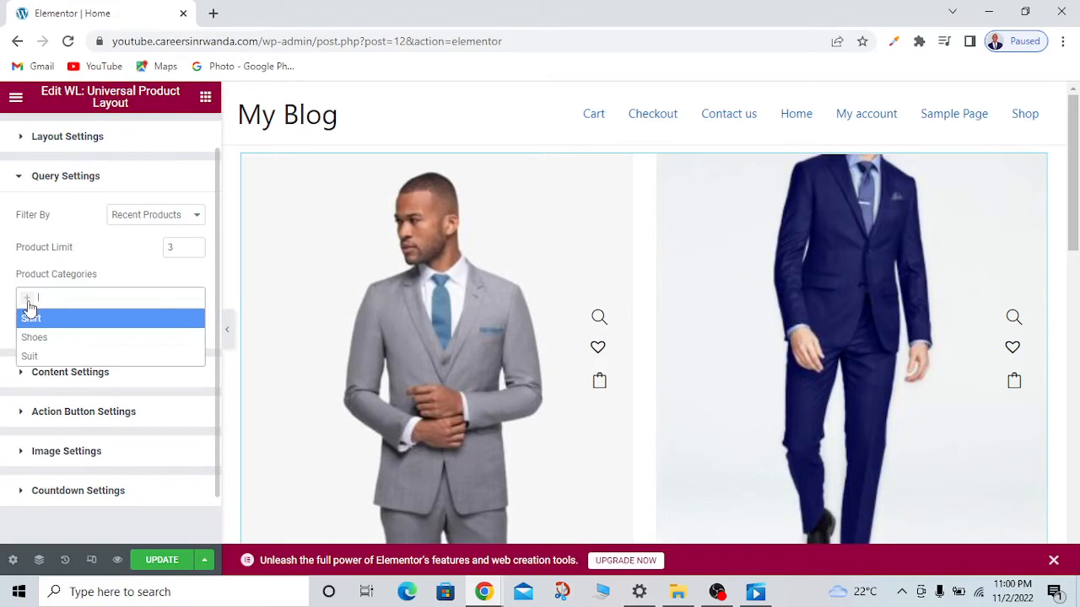
{"action": "left_click", "coordinate": [30, 358]}
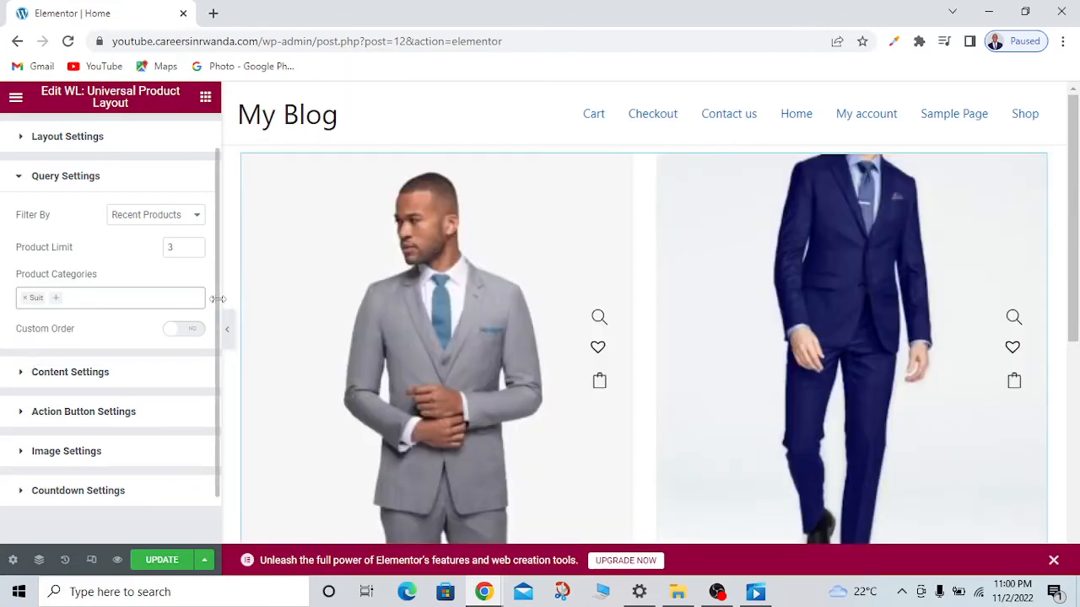
{"action": "scroll", "coordinate": [215, 334], "scroll_direction": "down", "scroll_amount": 1}
{"action": "scroll", "coordinate": [217, 334], "scroll_direction": "down", "scroll_amount": 1}
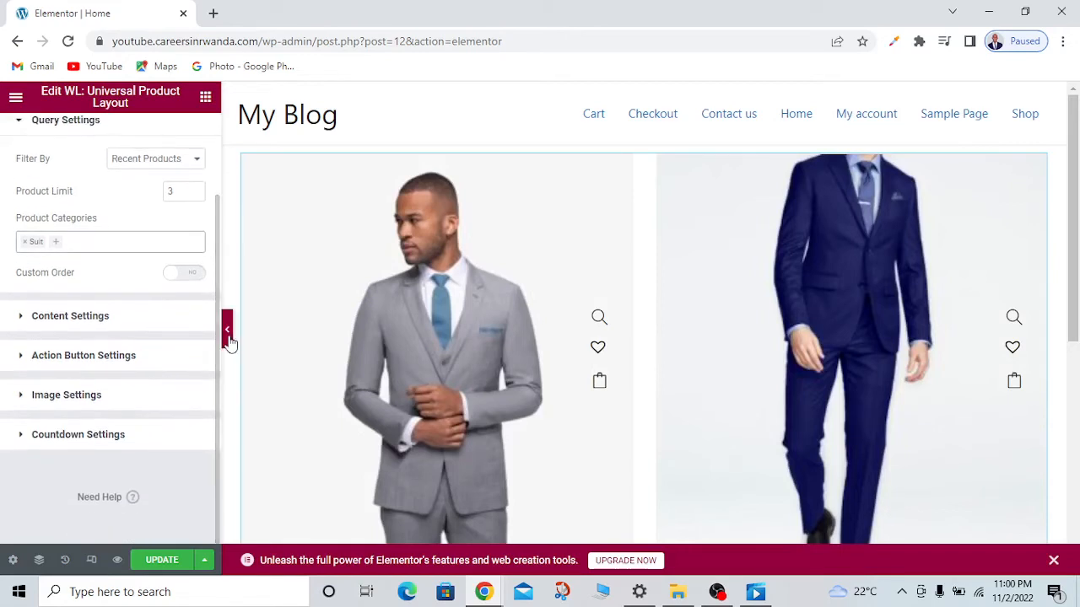
Preview the suit grid full width, scroll through it, and bring the panel back.
{"action": "left_click", "coordinate": [229, 342]}
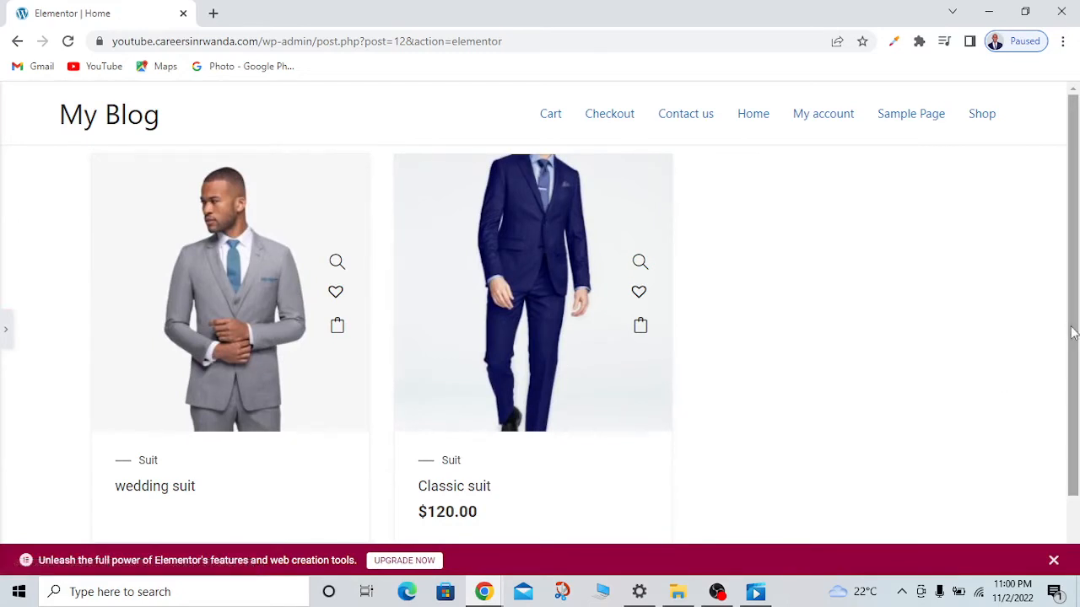
{"action": "left_click_drag", "start_coordinate": [1075, 336], "coordinate": [1077, 414]}
{"action": "scroll", "coordinate": [1077, 439], "scroll_direction": "up", "scroll_amount": 1}
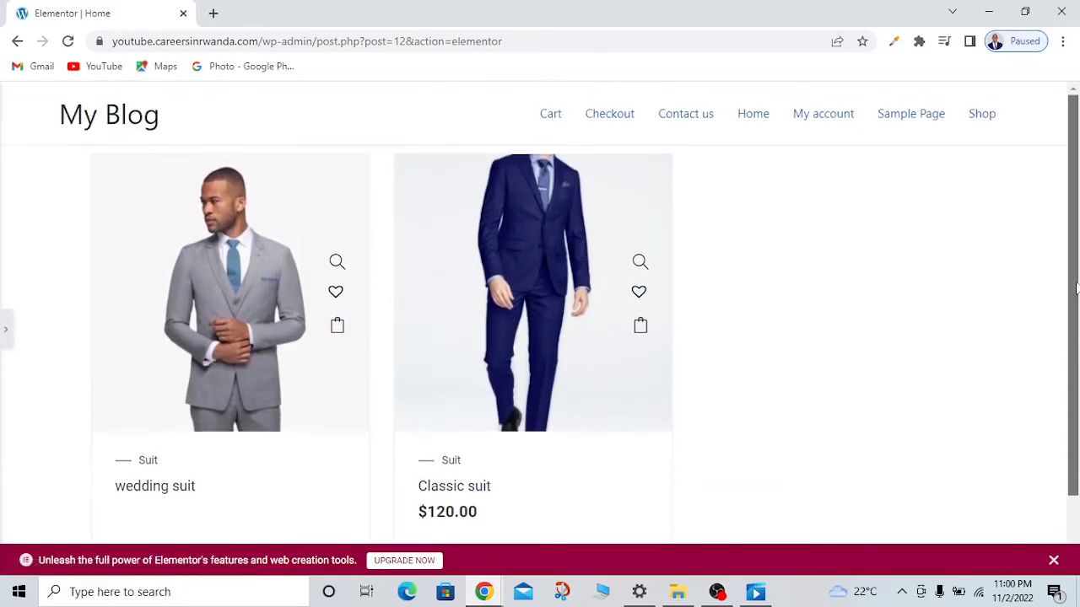
{"action": "left_click", "coordinate": [7, 331]}
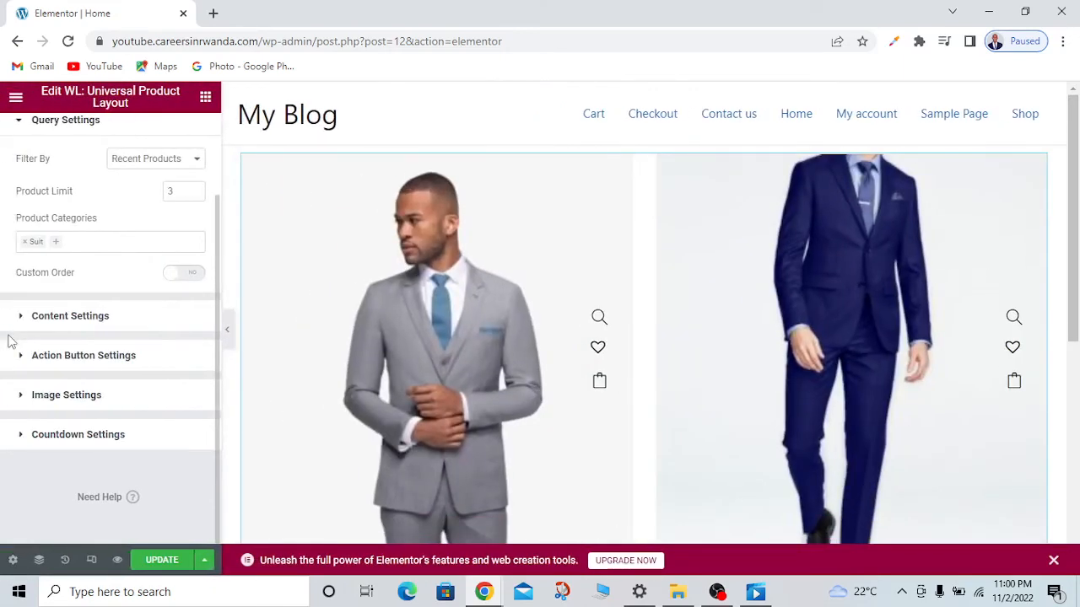
Set the action button position to Bottom, then hide the action buttons.
{"action": "left_click", "coordinate": [100, 362]}
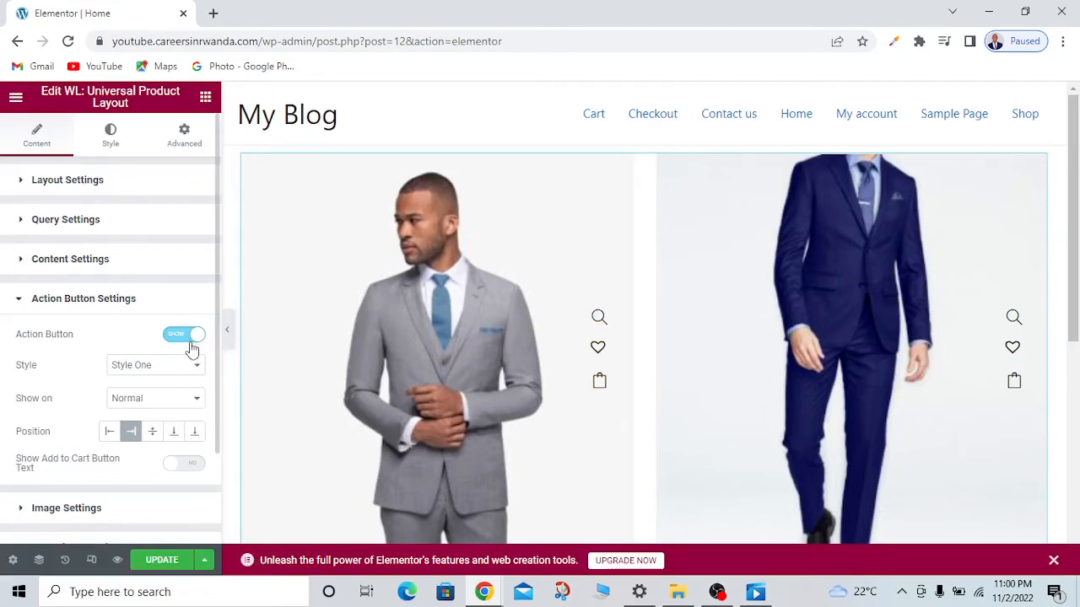
{"action": "left_click", "coordinate": [172, 435]}
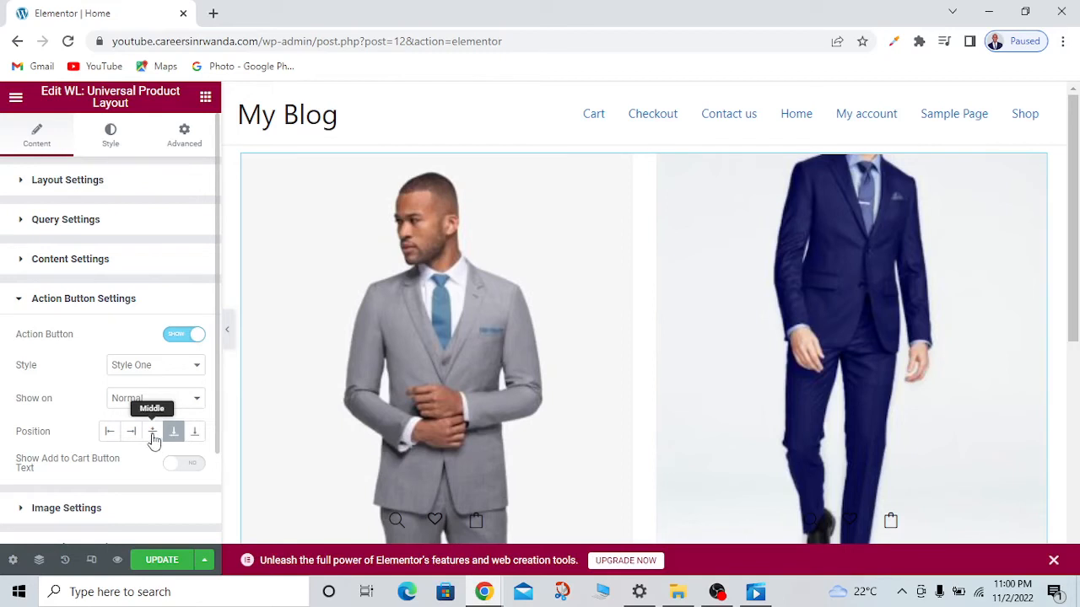
{"action": "left_click", "coordinate": [185, 337]}
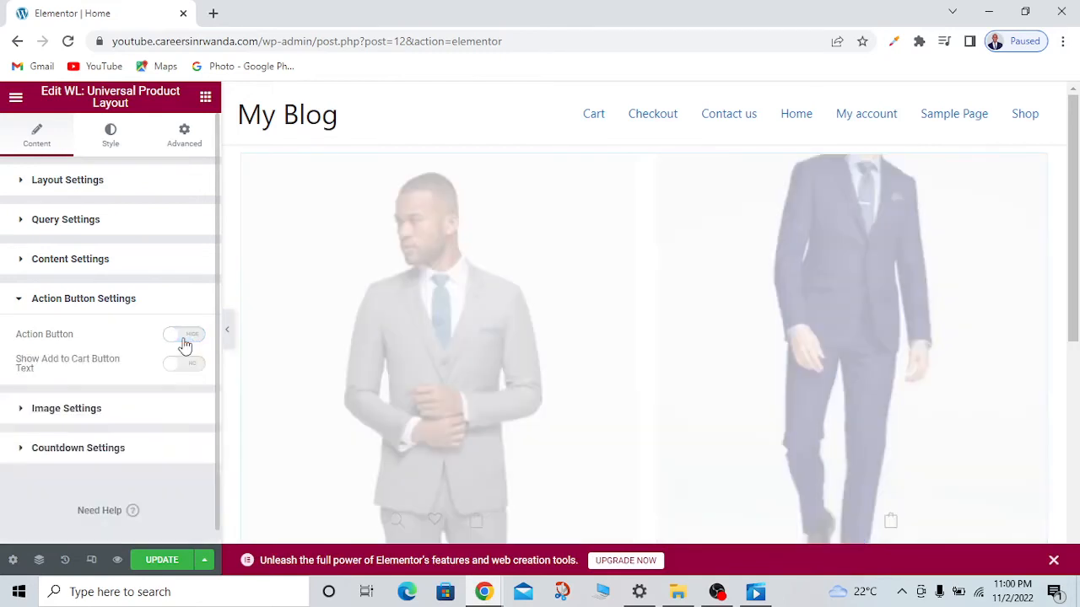
Keep the thumbnail style on Single Image and collapse Image Settings.
{"action": "left_click", "coordinate": [166, 410]}
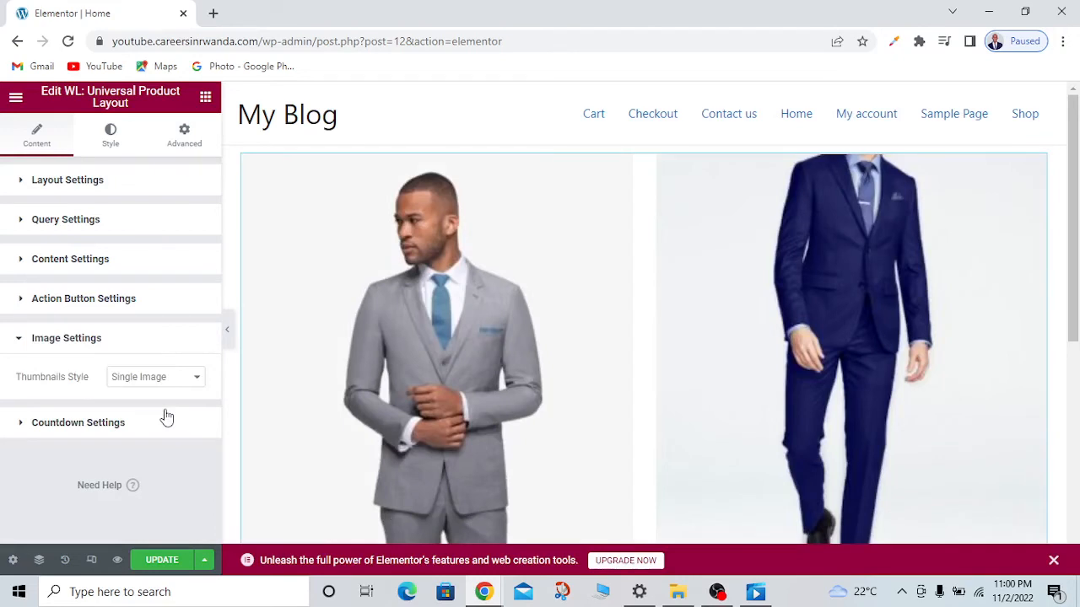
{"action": "left_click", "coordinate": [188, 382]}
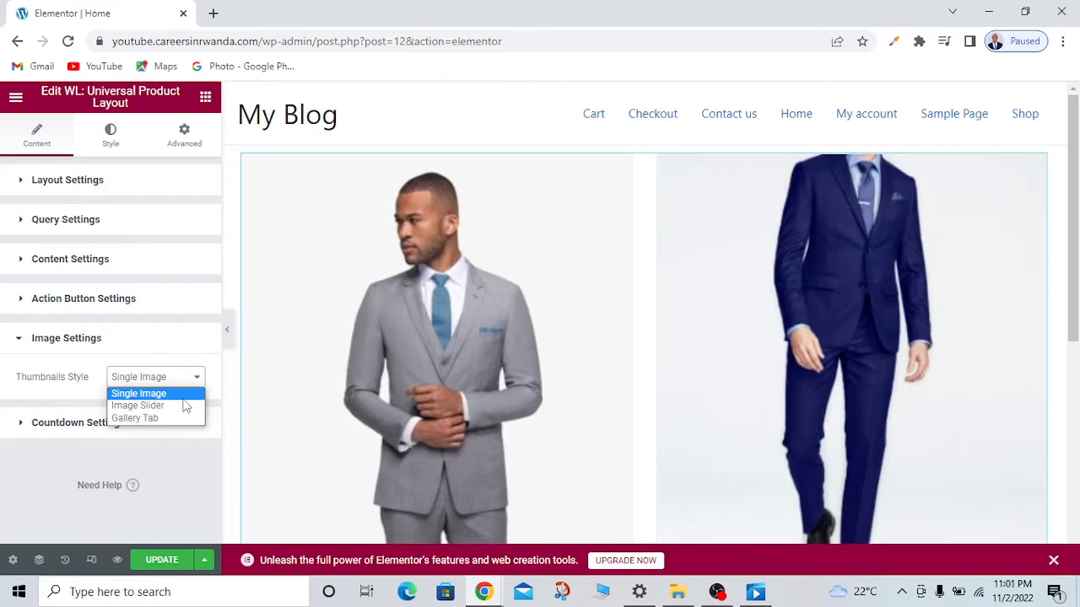
{"action": "left_click", "coordinate": [194, 359]}
{"action": "left_click", "coordinate": [194, 356]}
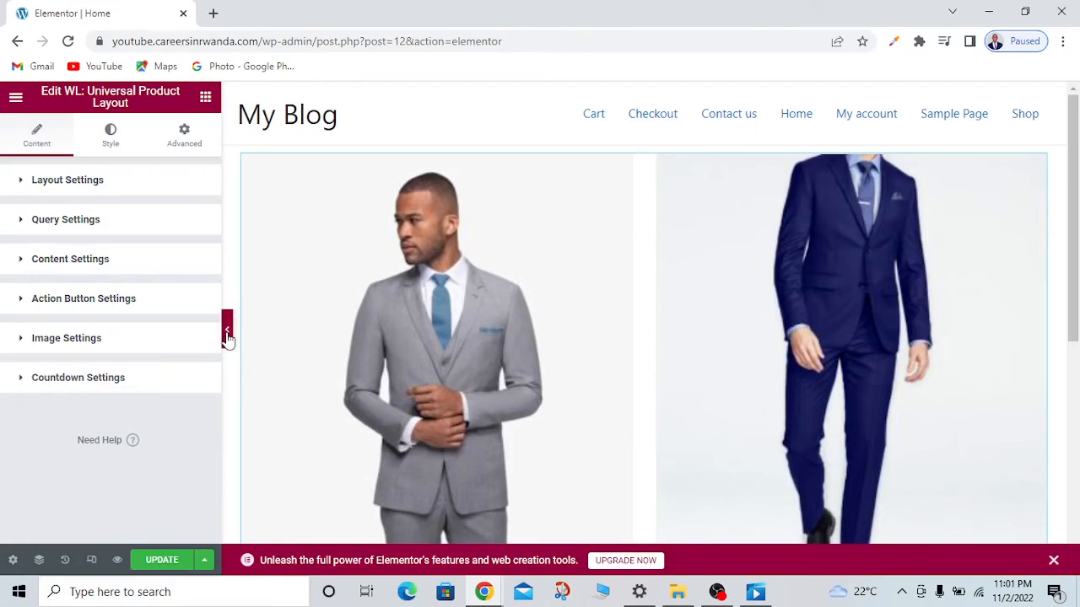
Preview the suit grid with the panel hidden, then reopen the editor panel.
{"action": "left_click", "coordinate": [227, 329]}
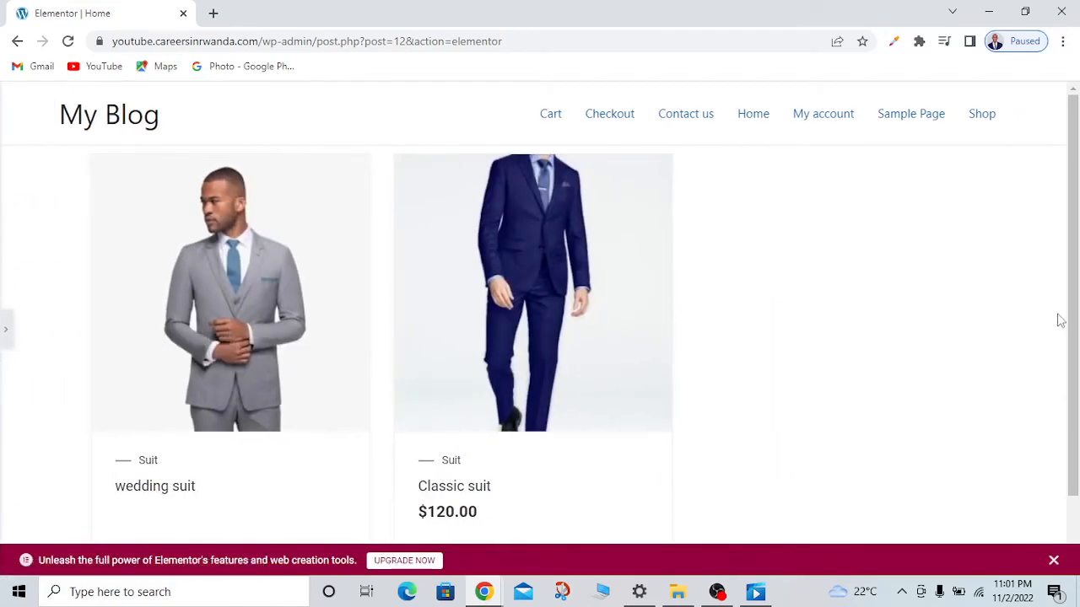
{"action": "left_click_drag", "start_coordinate": [1073, 329], "coordinate": [1075, 260]}
{"action": "left_click", "coordinate": [5, 335]}
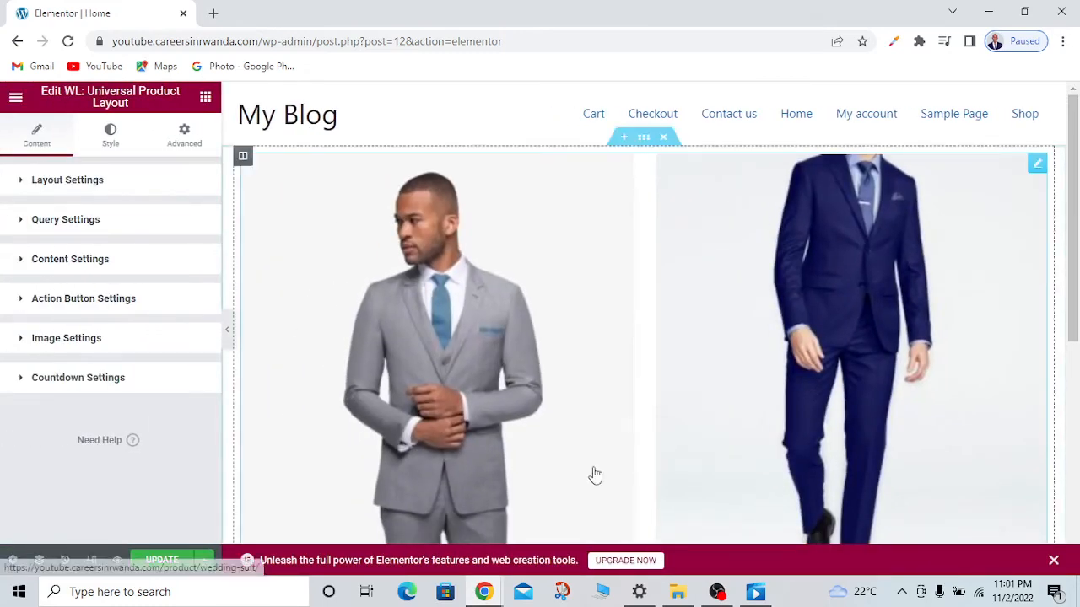
Add a one-column section below the suits containing a WL: Universal Product Layout widget.
{"action": "scroll", "coordinate": [638, 501], "scroll_direction": "down", "scroll_amount": 5}
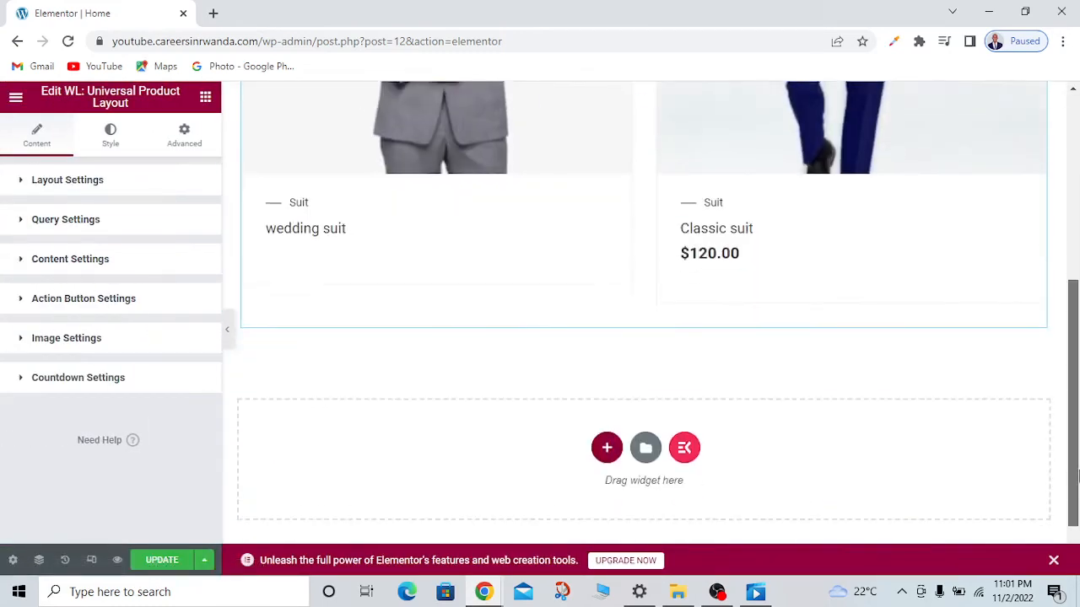
{"action": "left_click", "coordinate": [607, 377]}
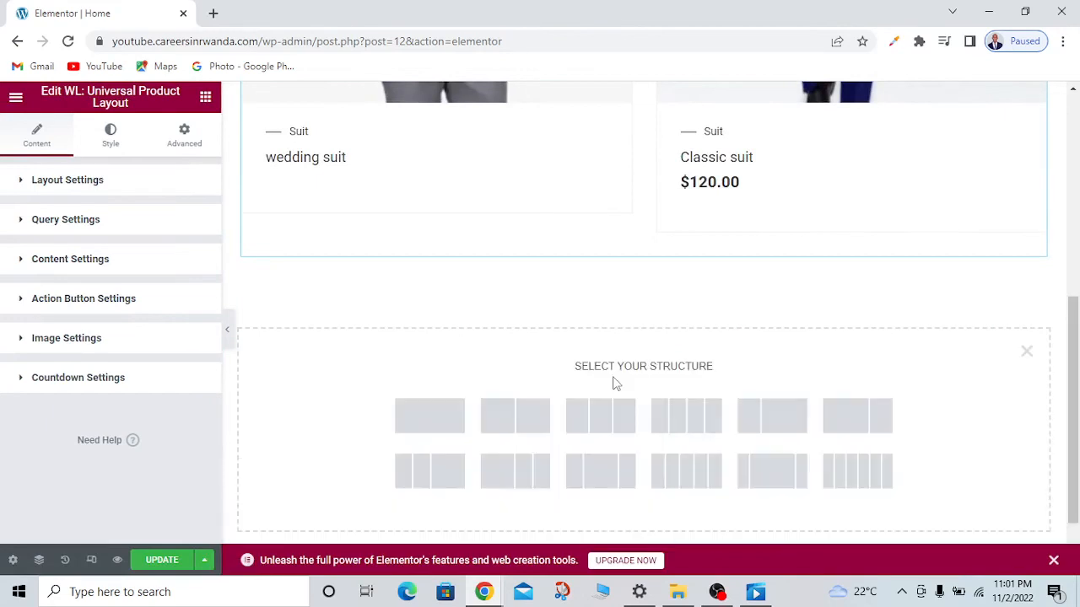
{"action": "left_click", "coordinate": [443, 412]}
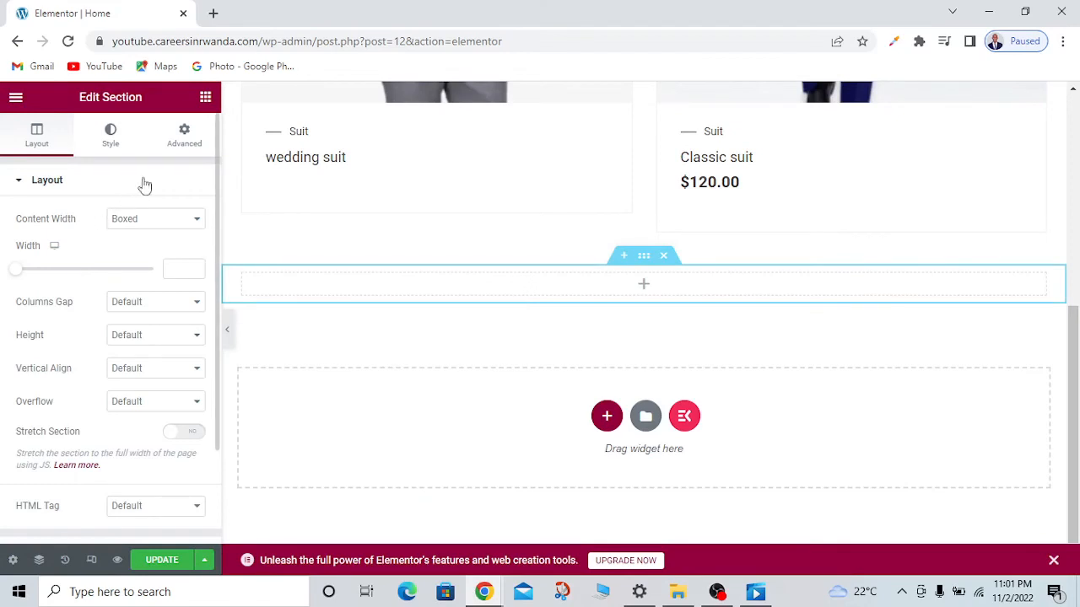
{"action": "left_click", "coordinate": [205, 97]}
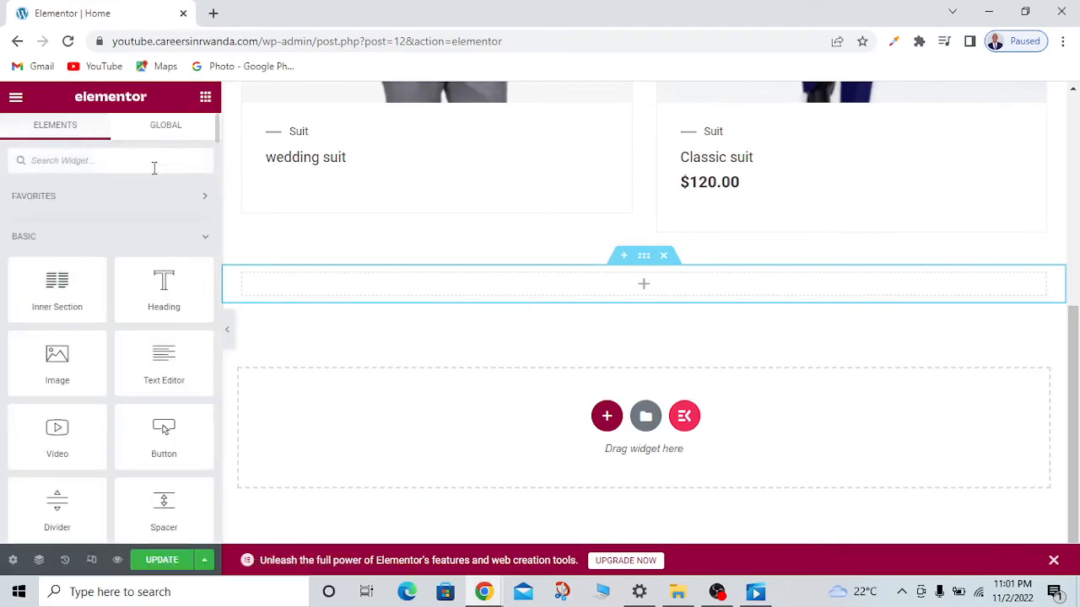
{"action": "type", "text": "univer"}
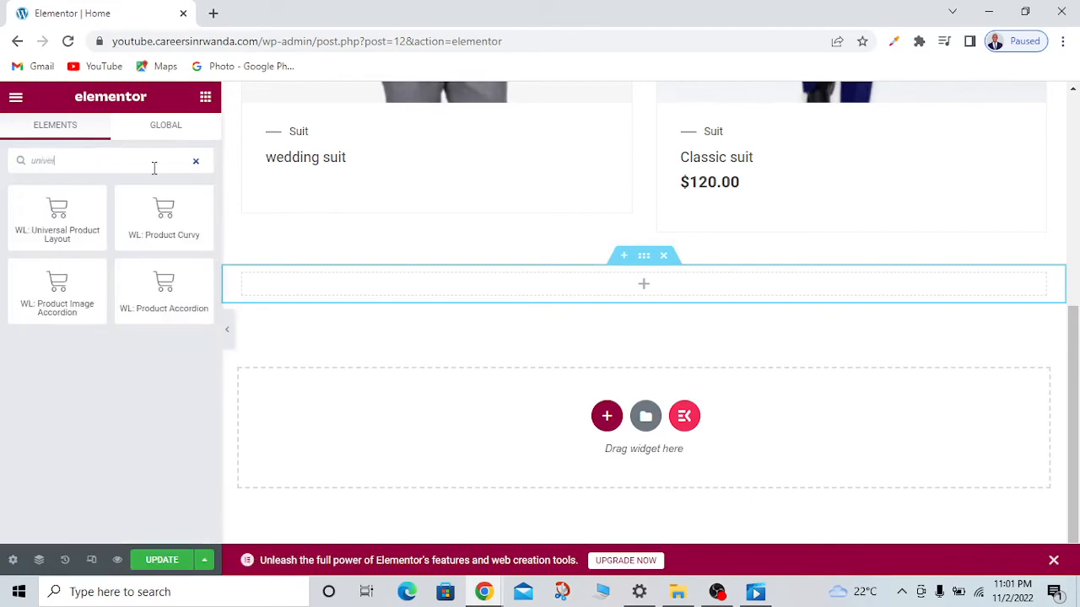
{"action": "left_click_drag", "start_coordinate": [59, 207], "coordinate": [401, 287]}
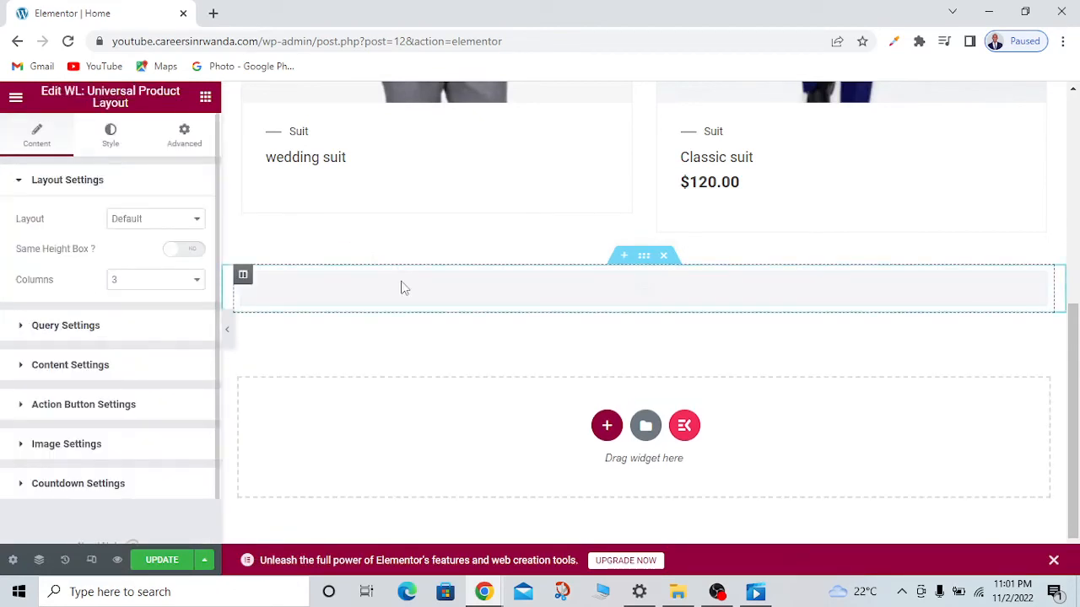
Keep the new grid at 3 columns and filter its query to the Shirt category.
{"action": "left_click", "coordinate": [193, 281]}
{"action": "left_click", "coordinate": [193, 281]}
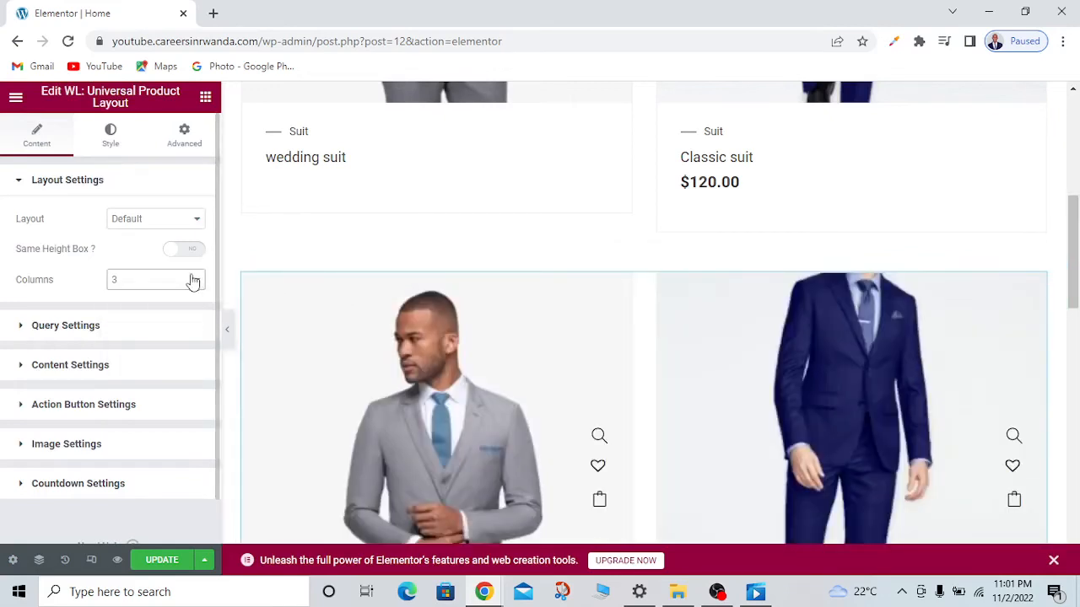
{"action": "left_click", "coordinate": [164, 328]}
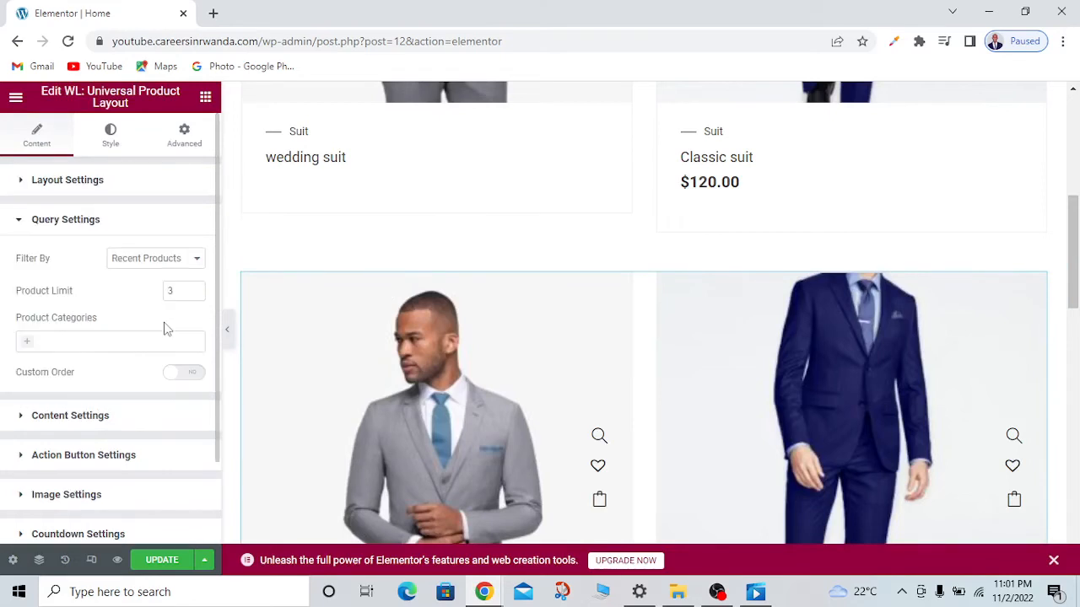
{"action": "left_click", "coordinate": [27, 346]}
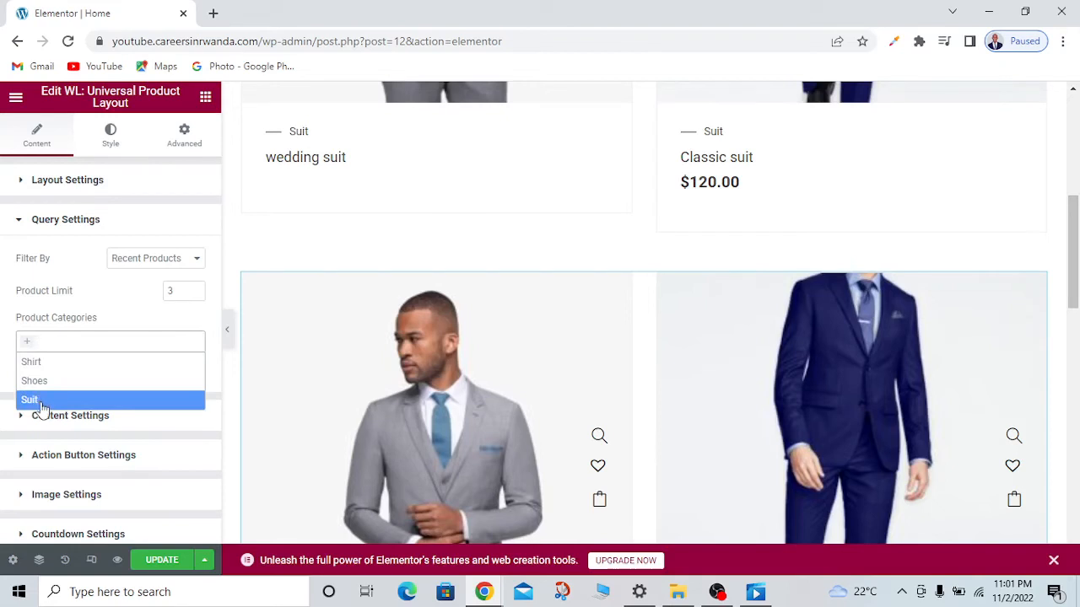
{"action": "left_click", "coordinate": [34, 362]}
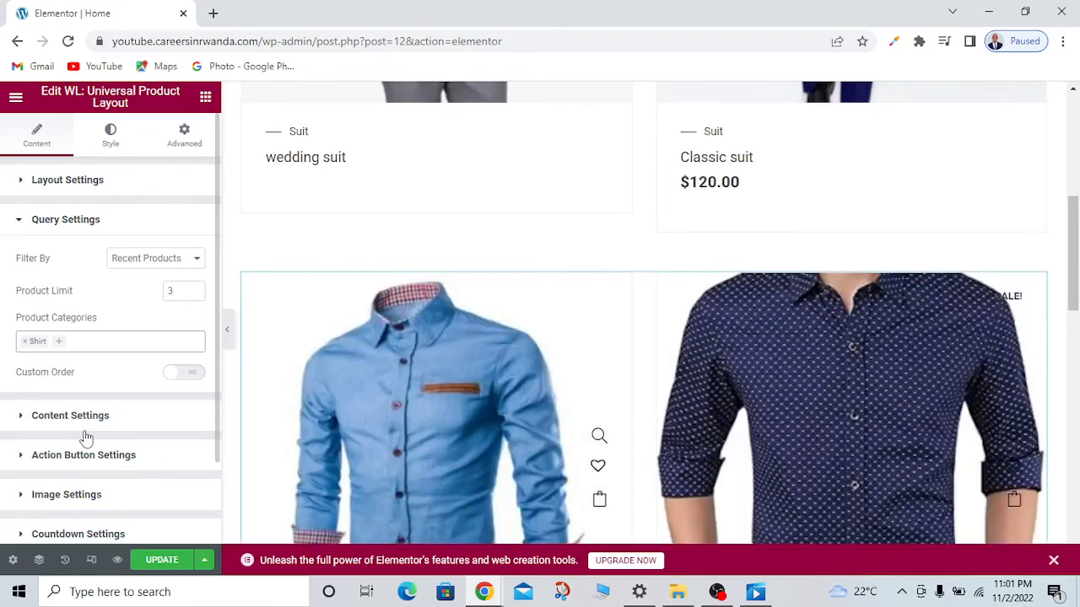
Preview the shirt grid with the panel hidden, then reopen the editor panel.
{"action": "left_click", "coordinate": [232, 337]}
{"action": "scroll", "coordinate": [1076, 396], "scroll_direction": "down", "scroll_amount": 1}
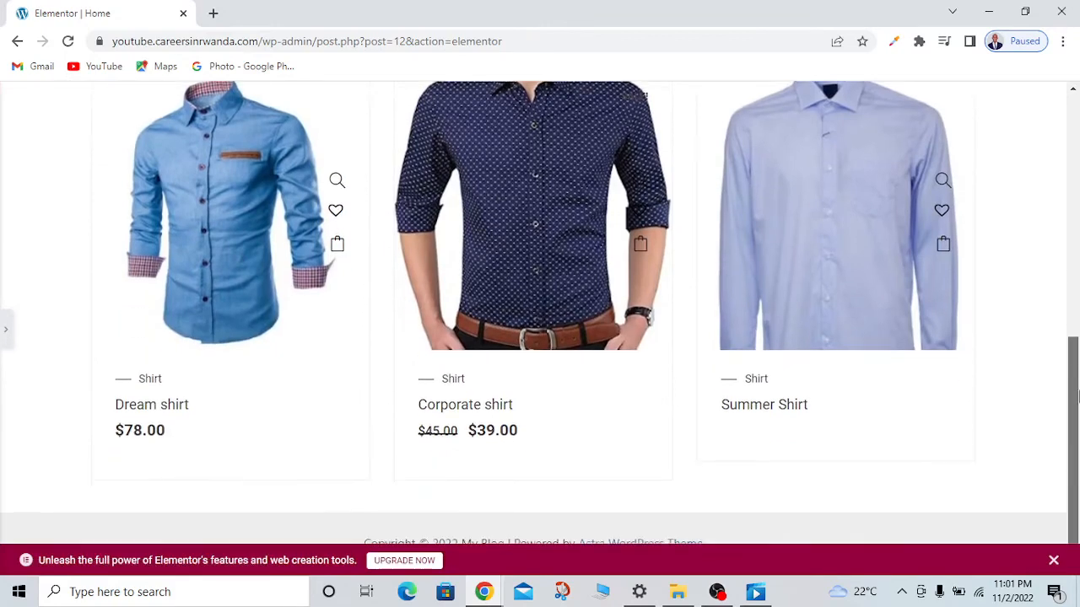
{"action": "left_click_drag", "start_coordinate": [1078, 397], "coordinate": [1077, 79]}
{"action": "left_click_drag", "start_coordinate": [1076, 194], "coordinate": [1076, 402]}
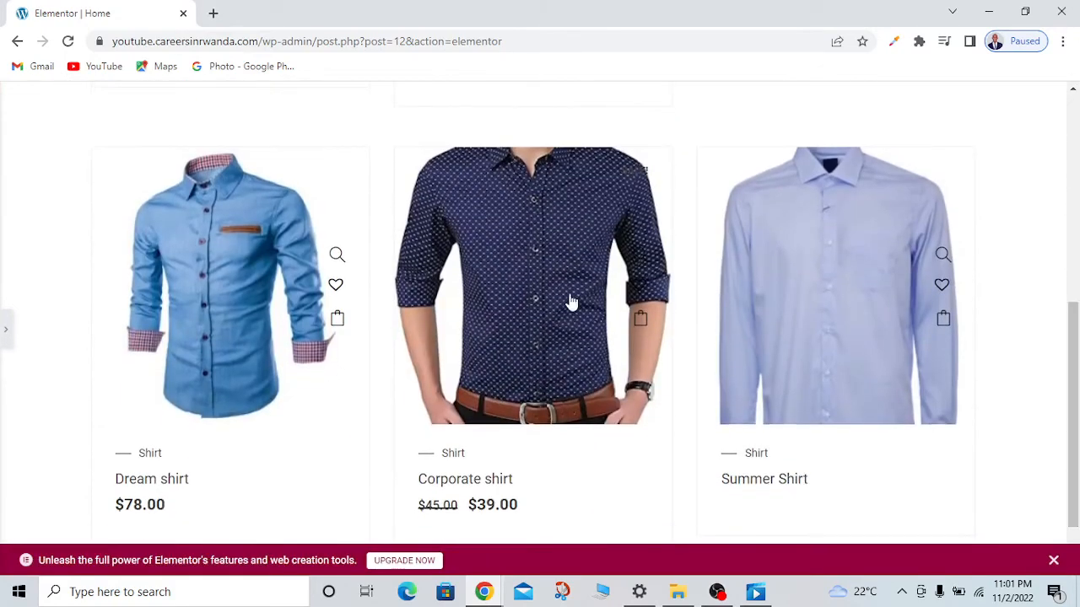
{"action": "left_click", "coordinate": [5, 328]}
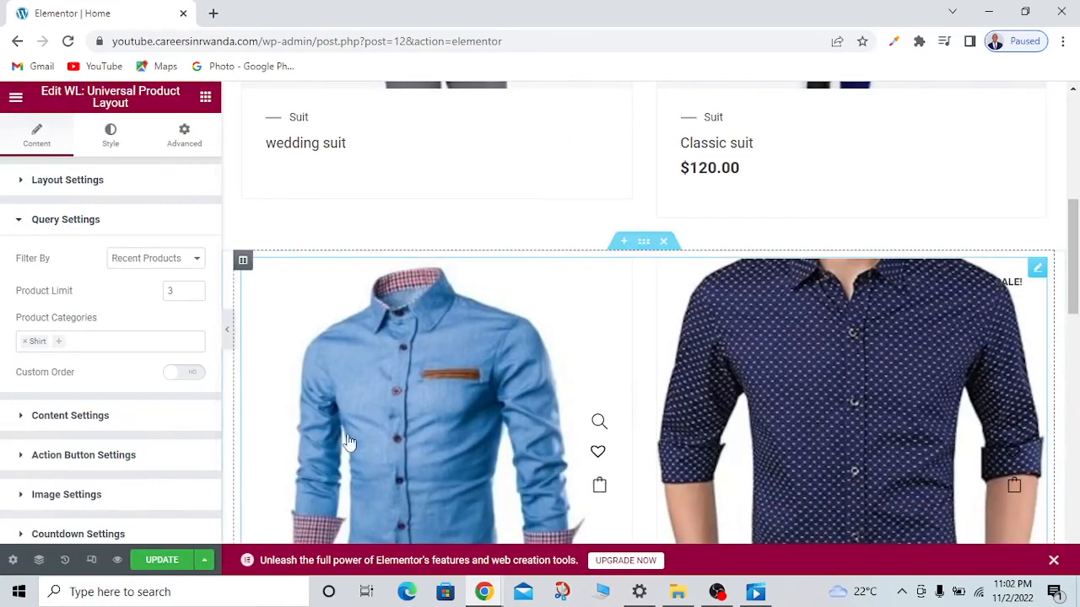
Add another one-column section below the shirts holding a Universal Product Layout widget.
{"action": "left_click_drag", "start_coordinate": [1074, 287], "coordinate": [1075, 534]}
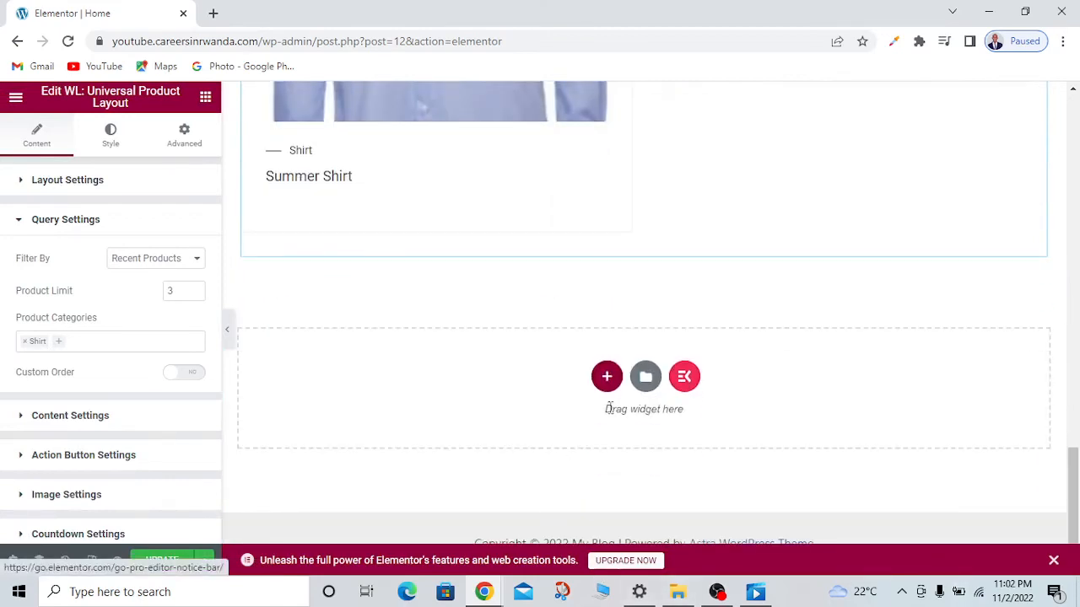
{"action": "left_click", "coordinate": [607, 377]}
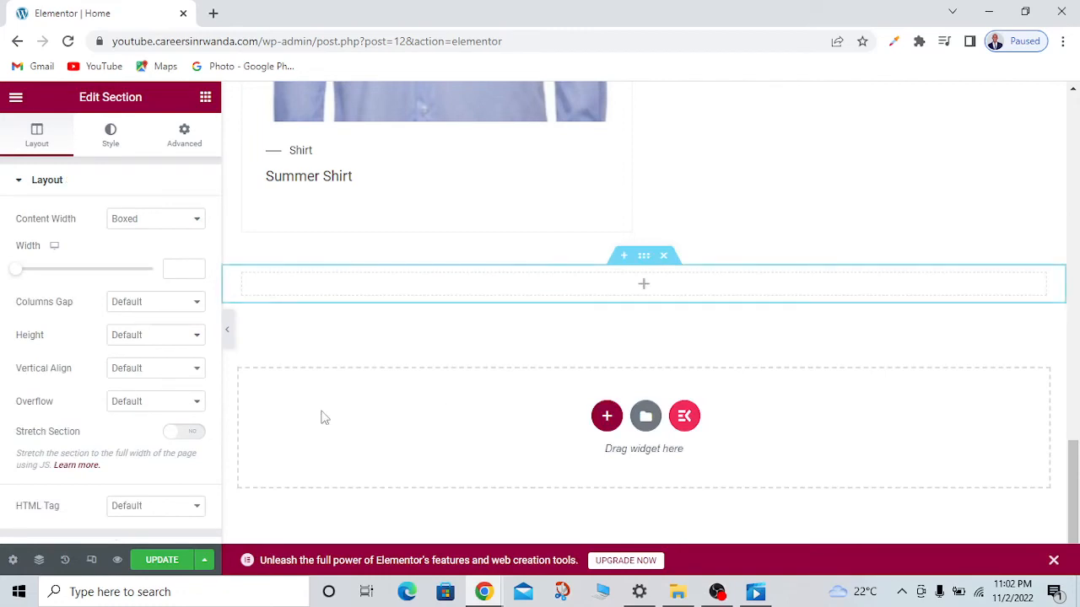
{"action": "left_click", "coordinate": [205, 99]}
{"action": "type", "text": "univer"}
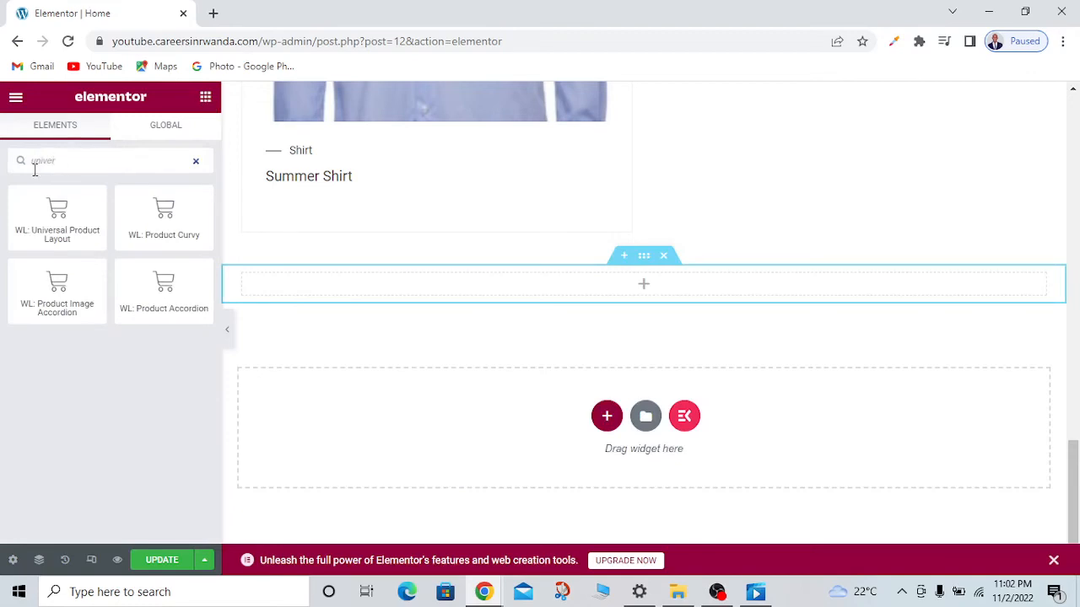
{"action": "left_click_drag", "start_coordinate": [53, 215], "coordinate": [426, 293]}
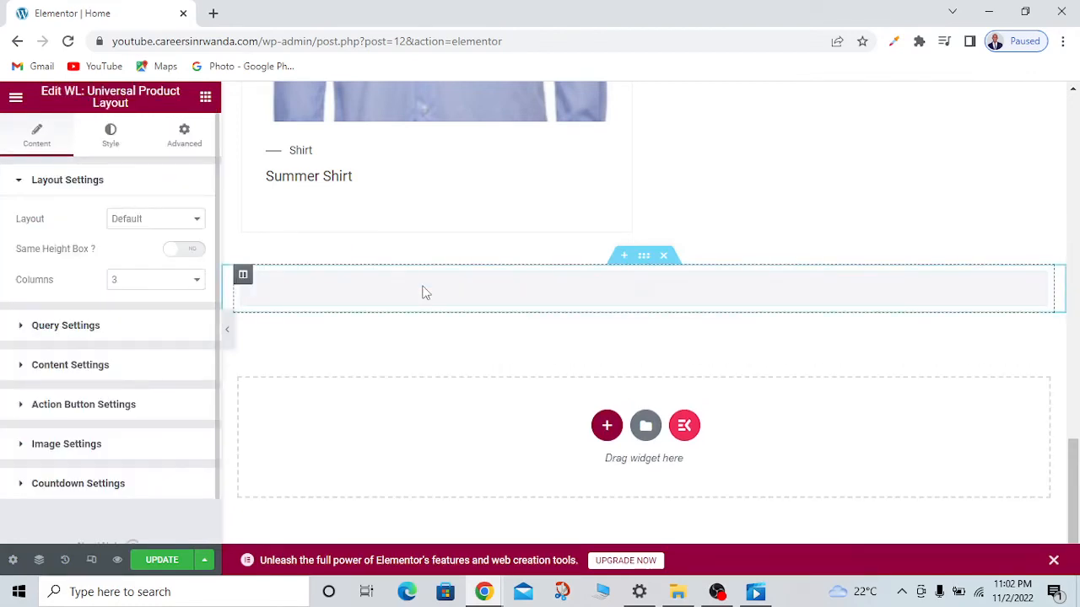
Set the third grid's Product Categories query filter to Shoes.
{"action": "left_click", "coordinate": [165, 329]}
{"action": "left_click", "coordinate": [117, 342]}
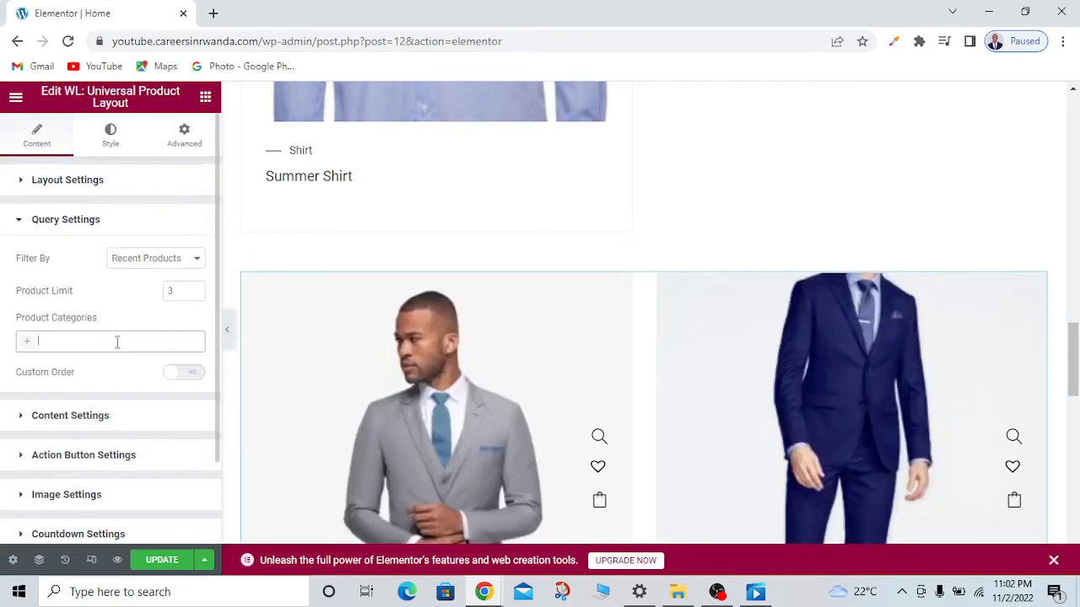
{"action": "type", "text": "shoes"}
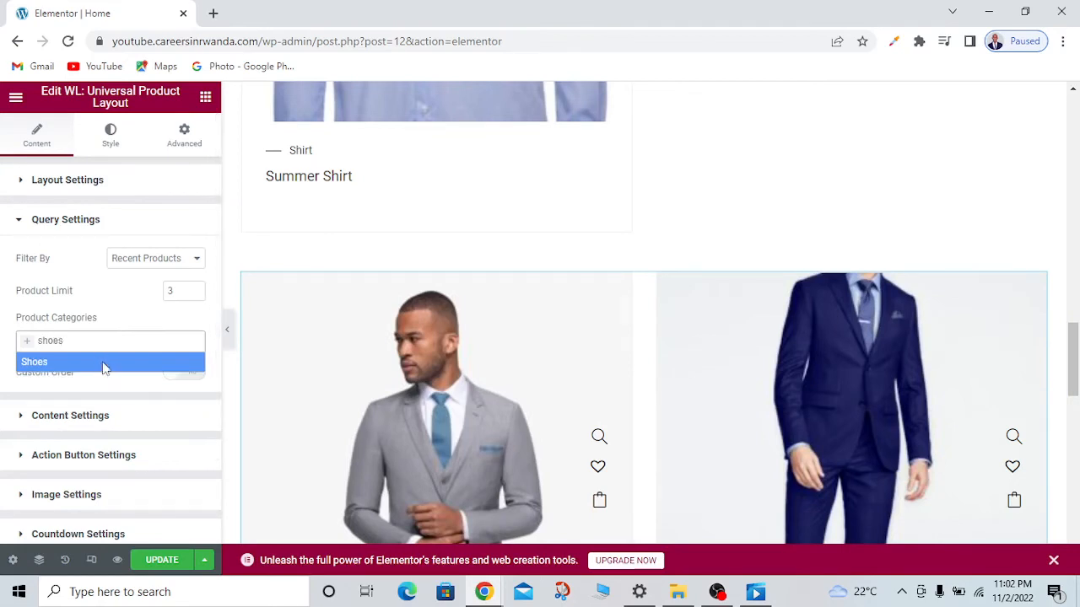
{"action": "left_click", "coordinate": [104, 362]}
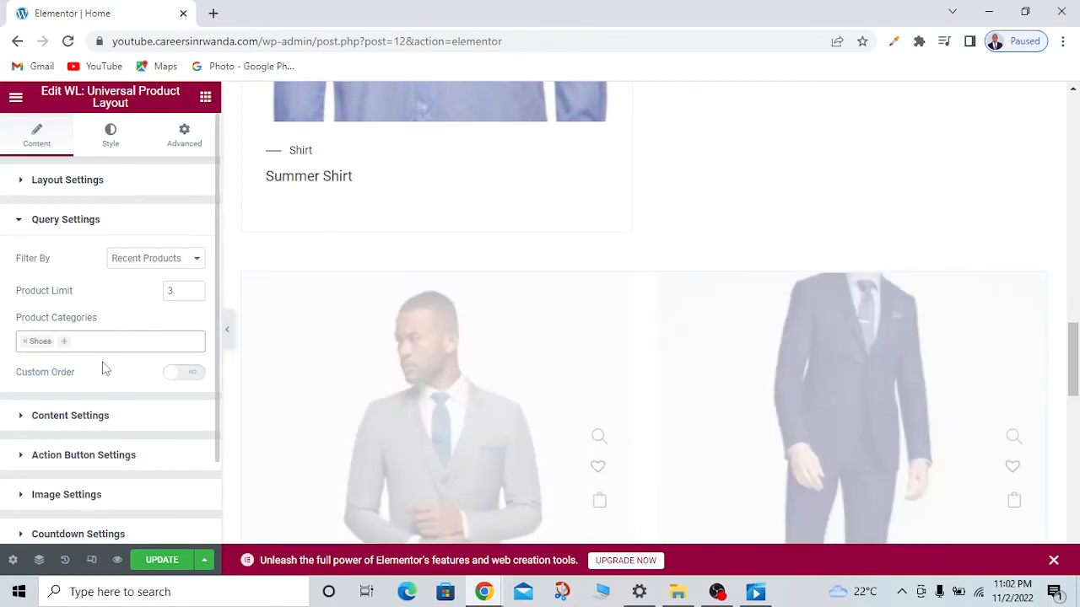
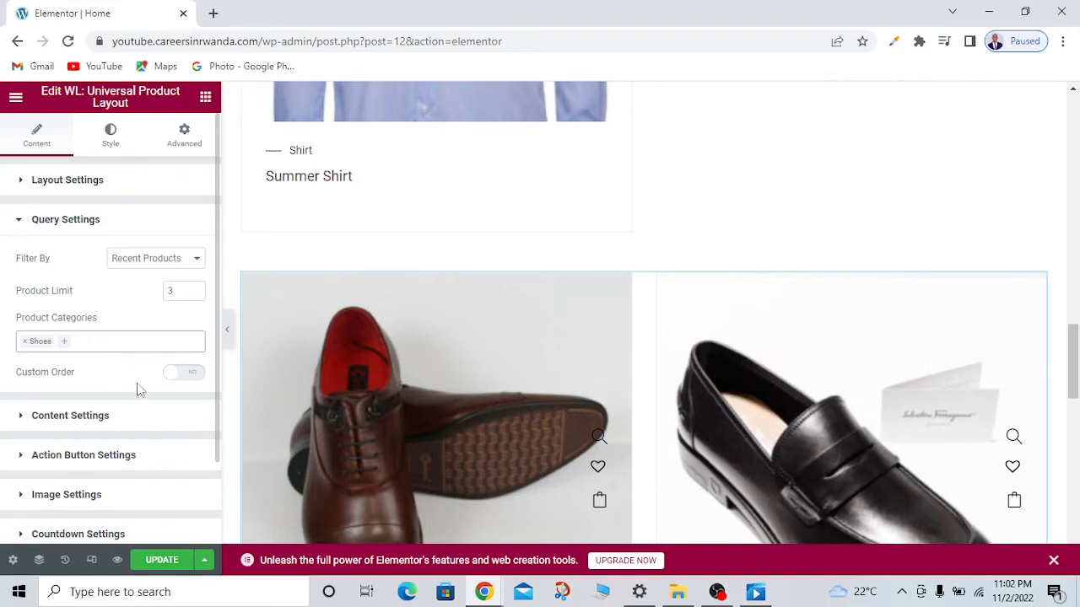
Preview the full page with the editor panel collapsed, then bring the panel back.
{"action": "left_click", "coordinate": [227, 342]}
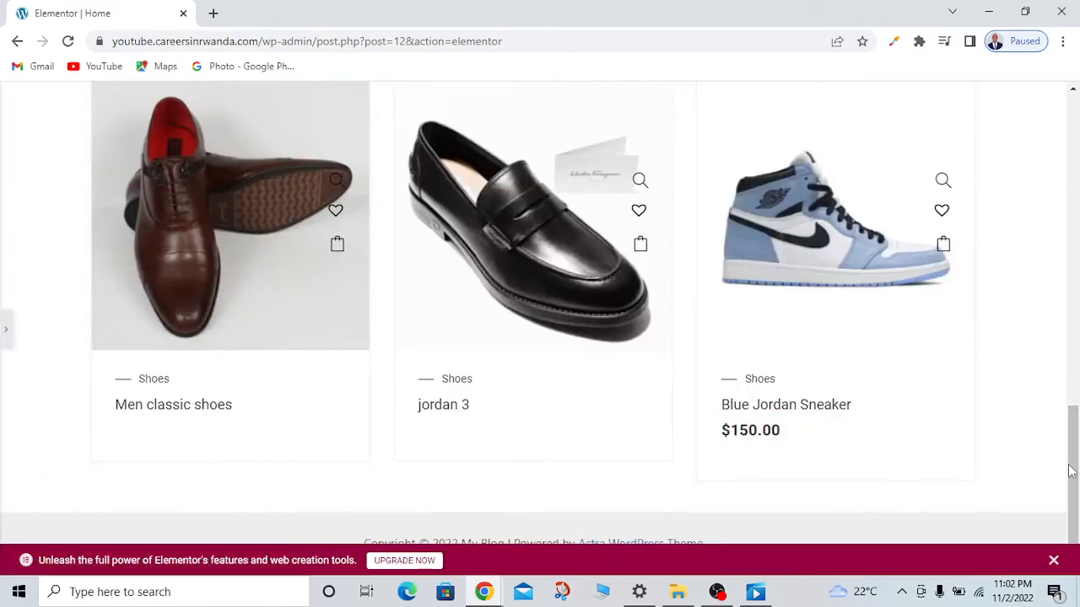
{"action": "left_click_drag", "start_coordinate": [1070, 470], "coordinate": [1078, 52]}
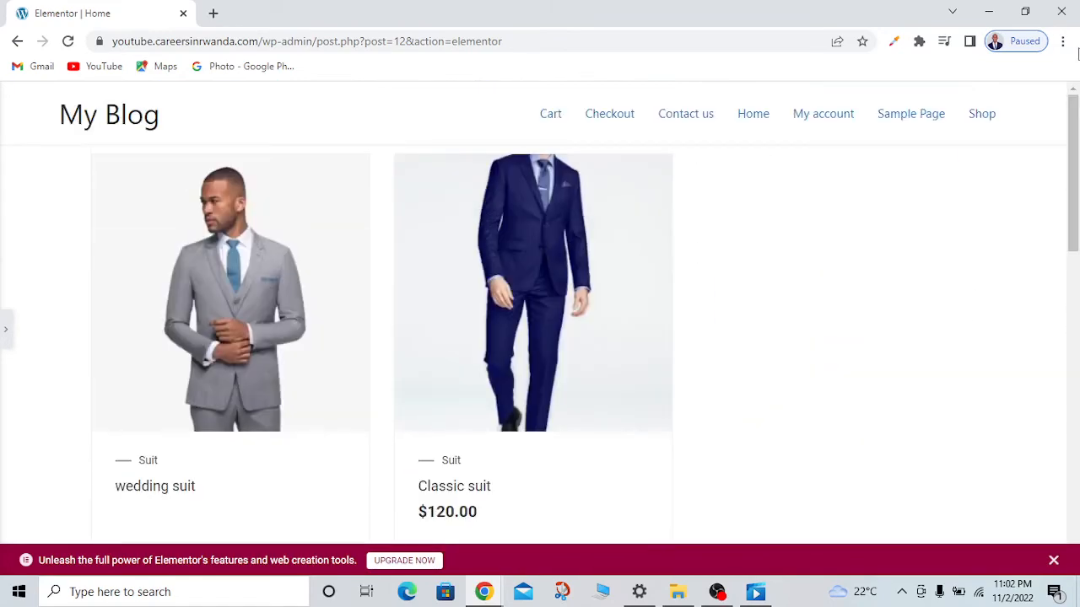
{"action": "left_click_drag", "start_coordinate": [1075, 145], "coordinate": [1074, 273]}
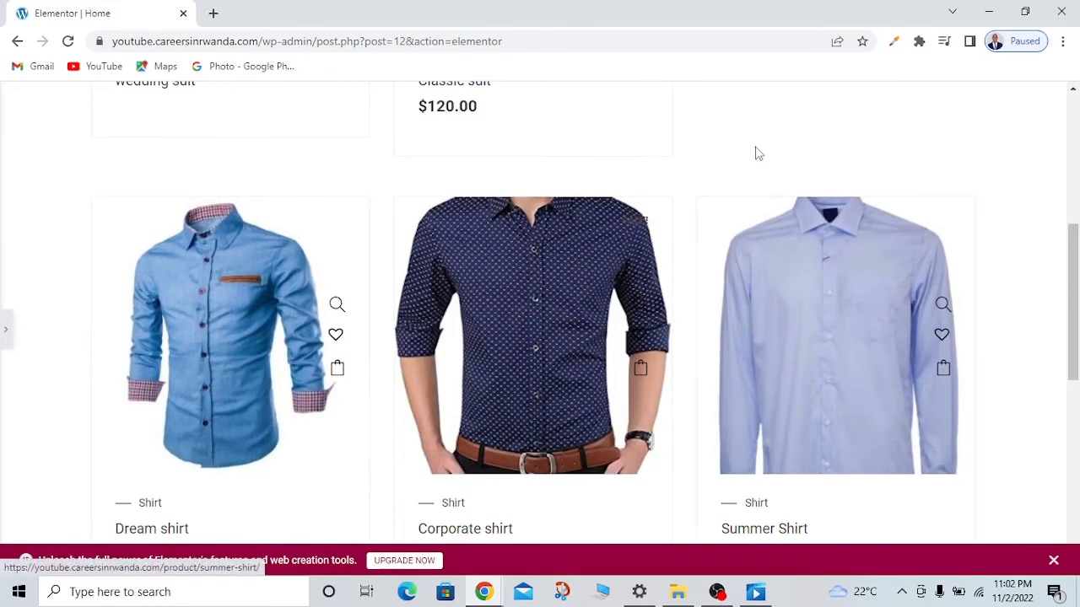
{"action": "left_click_drag", "start_coordinate": [1076, 315], "coordinate": [1076, 425]}
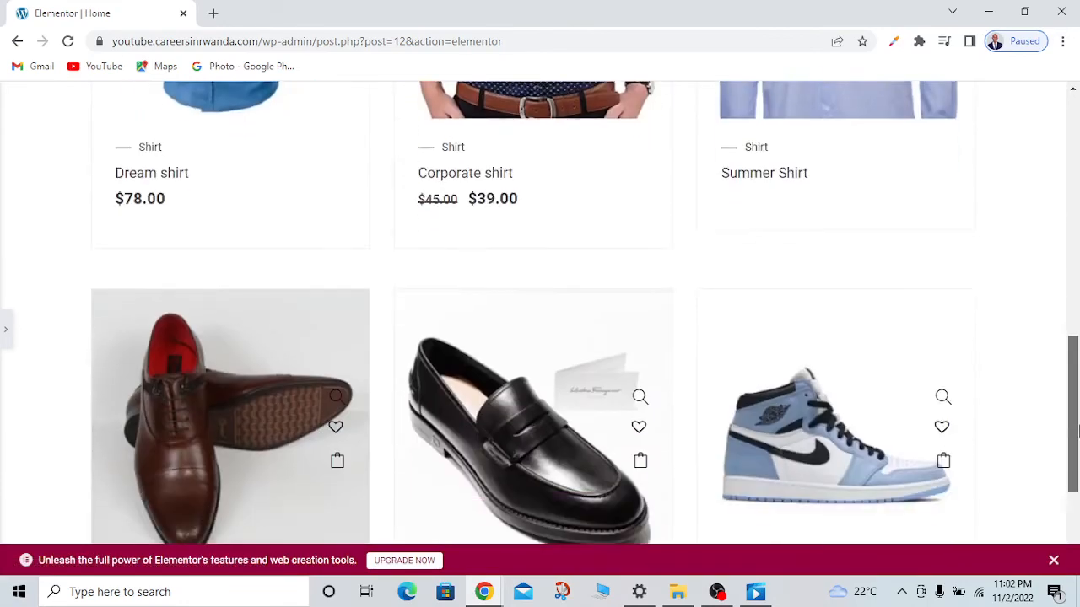
{"action": "left_click", "coordinate": [5, 330]}
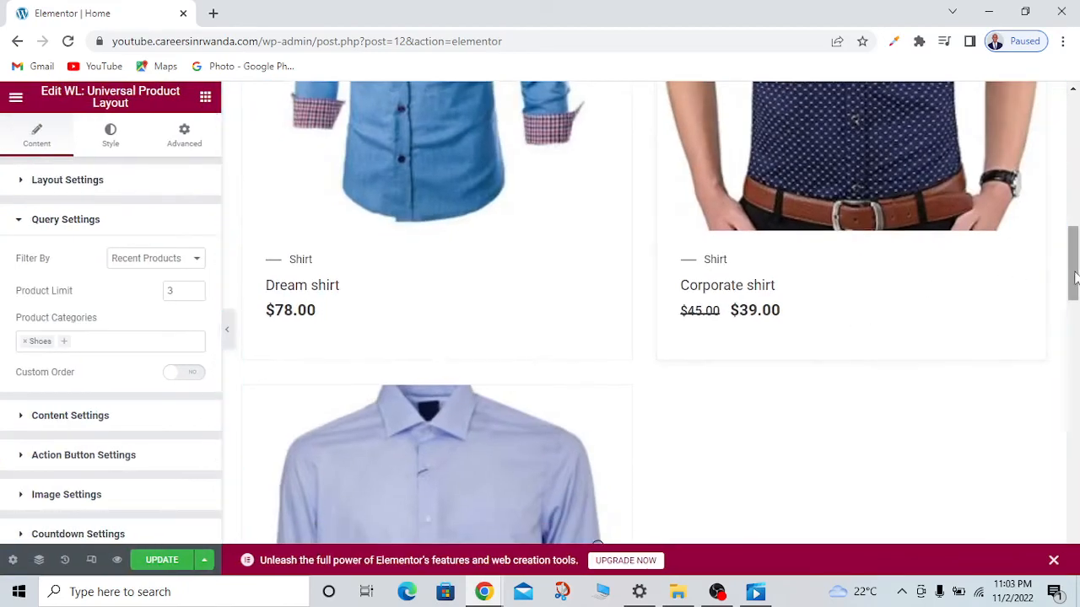
{"action": "scroll", "coordinate": [1012, 245], "scroll_direction": "up", "scroll_amount": 10}
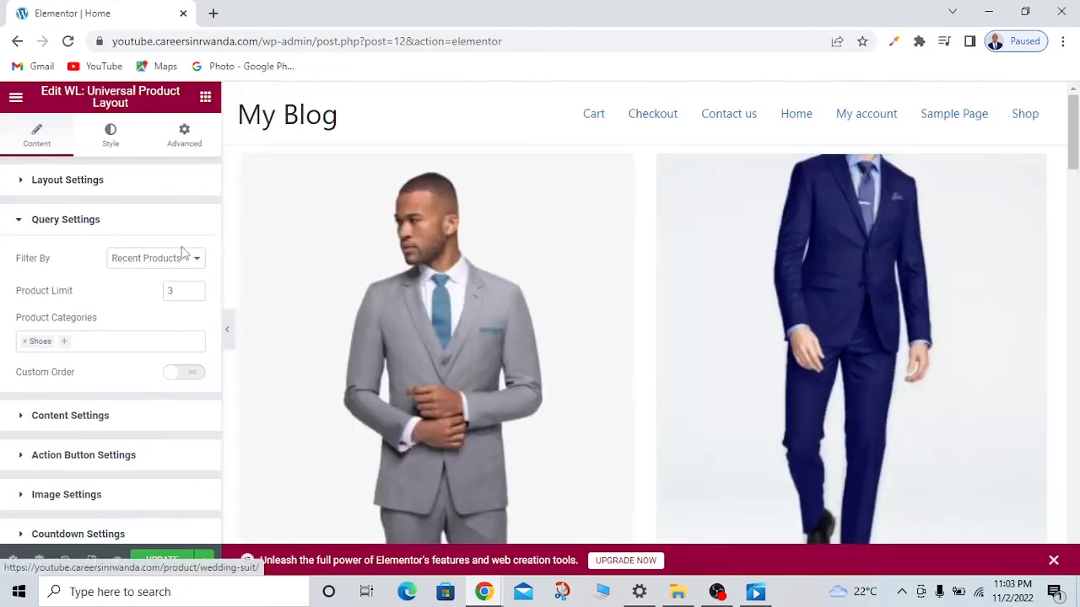
Unlink the suits section's margins and set its top margin to 50 px.
{"action": "left_click", "coordinate": [206, 97]}
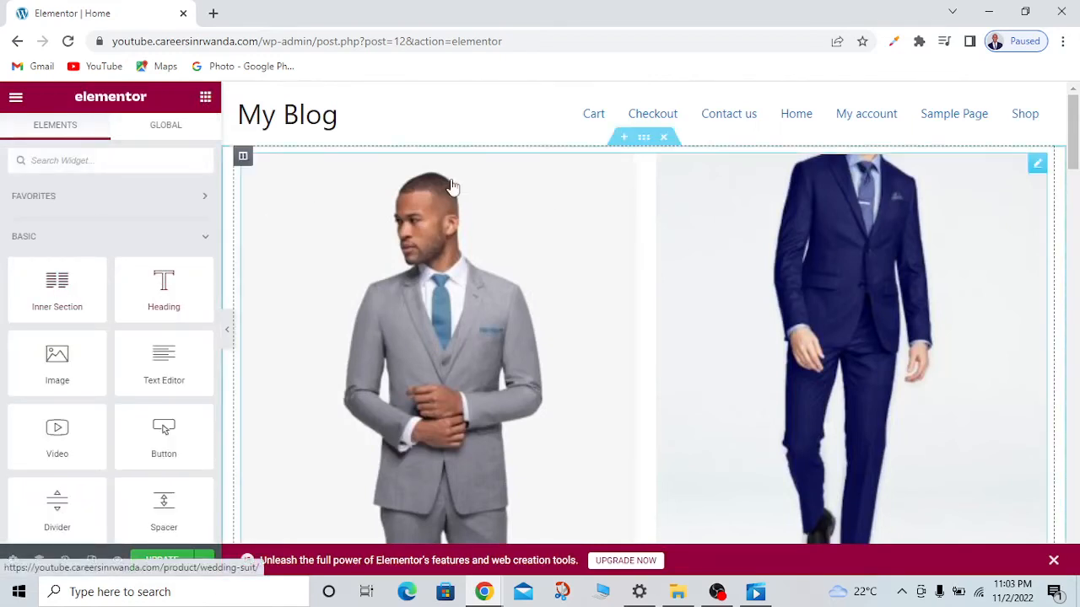
{"action": "left_click", "coordinate": [644, 136]}
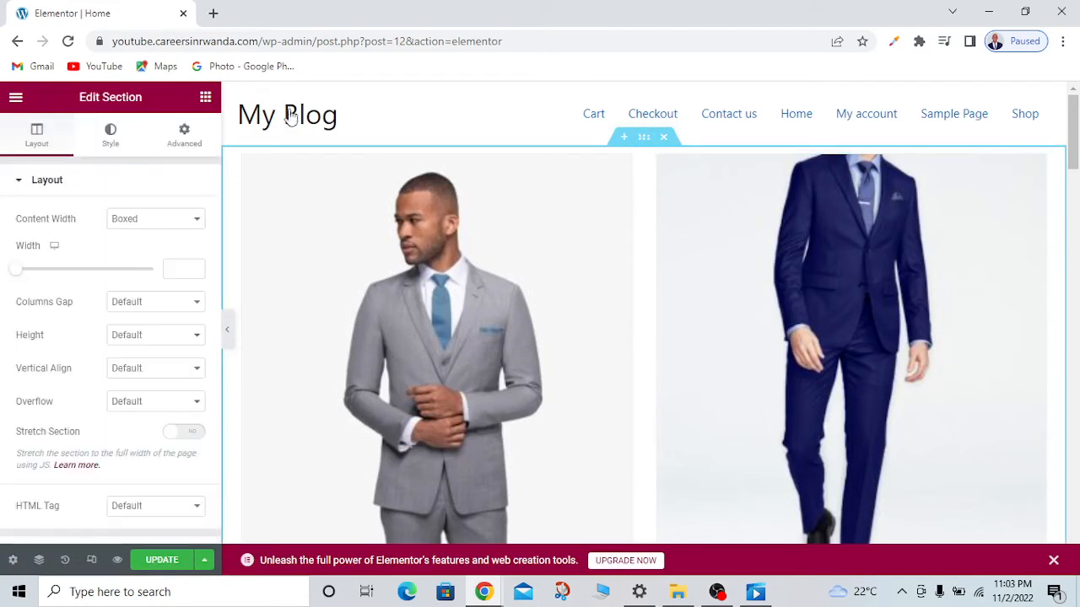
{"action": "left_click", "coordinate": [191, 142]}
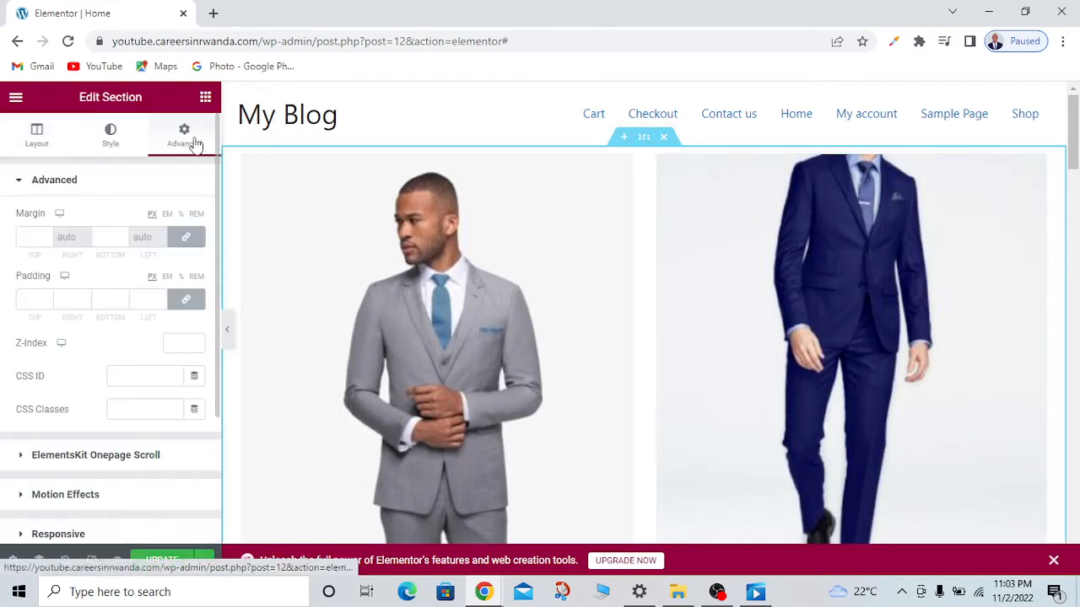
{"action": "left_click", "coordinate": [189, 244]}
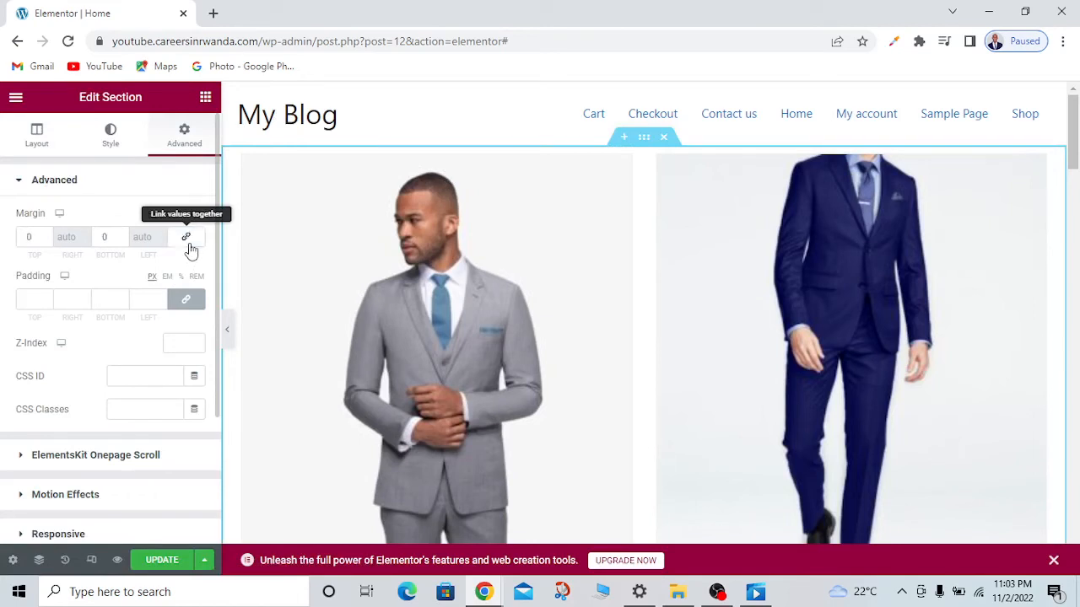
{"action": "left_click", "coordinate": [46, 236]}
{"action": "left_click", "coordinate": [46, 237]}
{"action": "left_click", "coordinate": [46, 237]}
{"action": "left_click", "coordinate": [46, 236]}
{"action": "left_click", "coordinate": [46, 237]}
{"action": "left_click", "coordinate": [46, 237]}
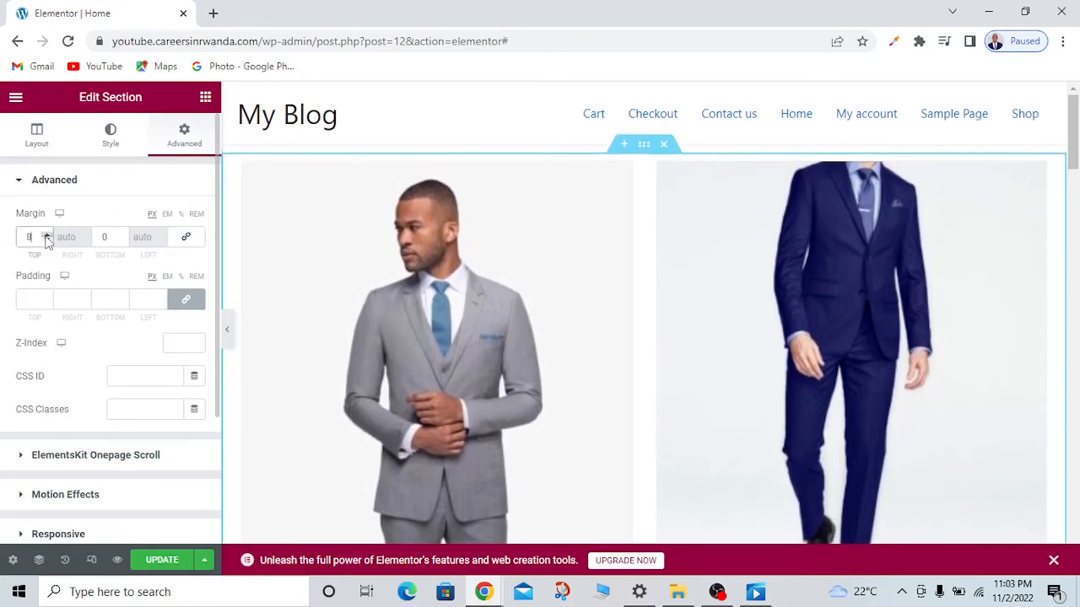
{"action": "left_click", "coordinate": [46, 236]}
{"action": "left_click", "coordinate": [46, 236]}
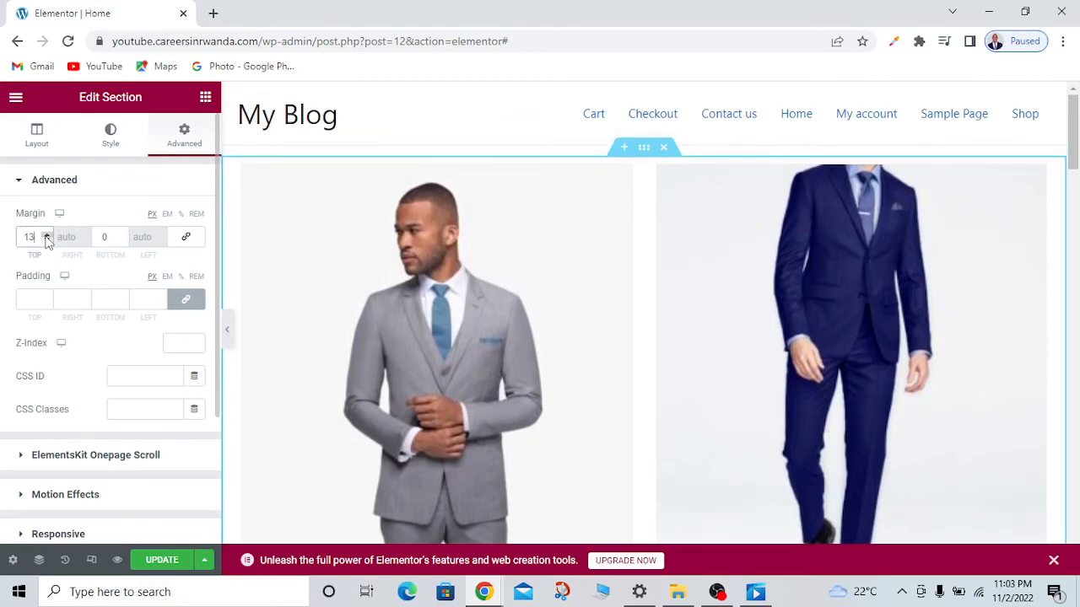
{"action": "left_click", "coordinate": [48, 242]}
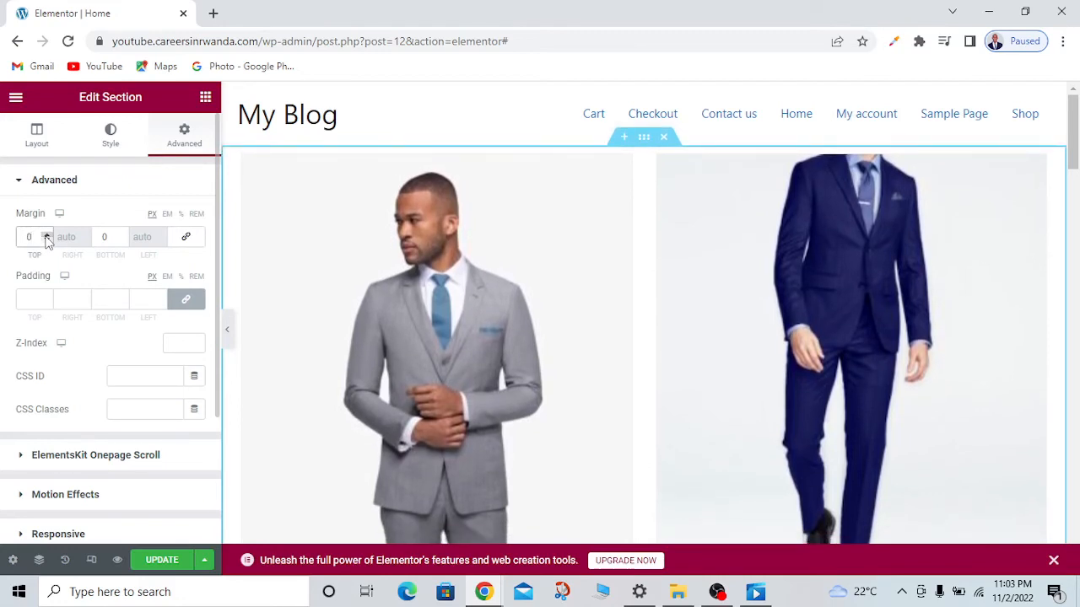
{"action": "type", "text": "50"}
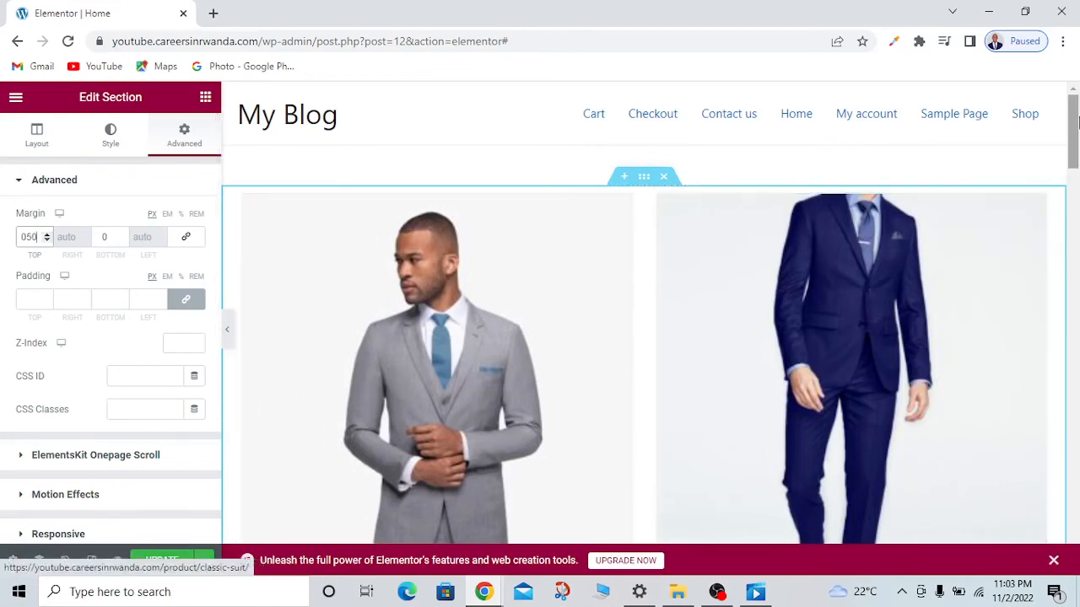
{"action": "scroll", "coordinate": [644, 255], "scroll_direction": "down", "scroll_amount": 5}
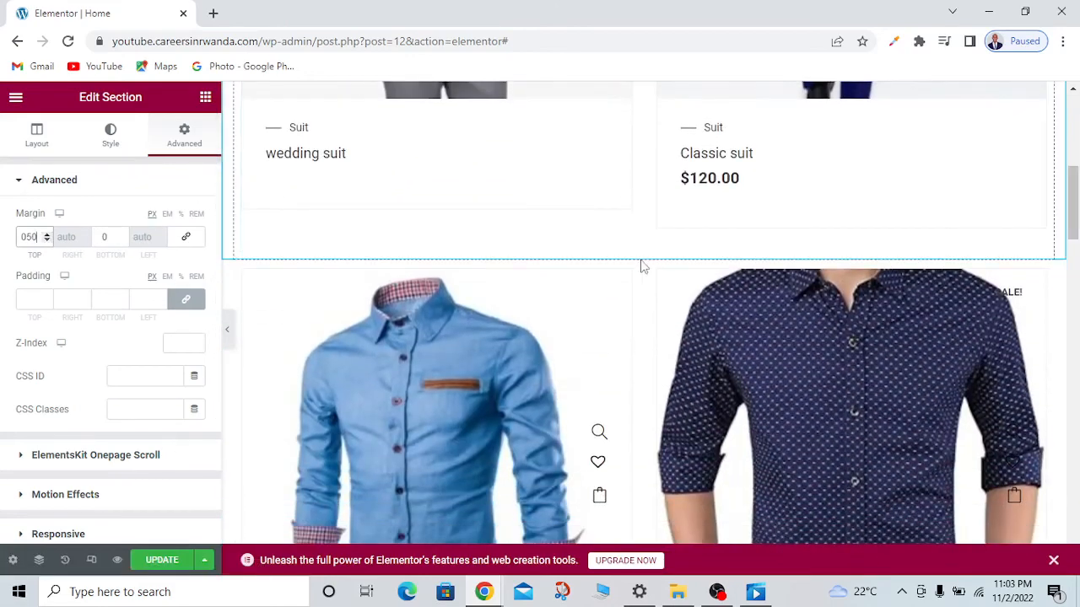
Unlink the shirts section's margins, set its top margin to 50 px, and update the page.
{"action": "left_click", "coordinate": [643, 255]}
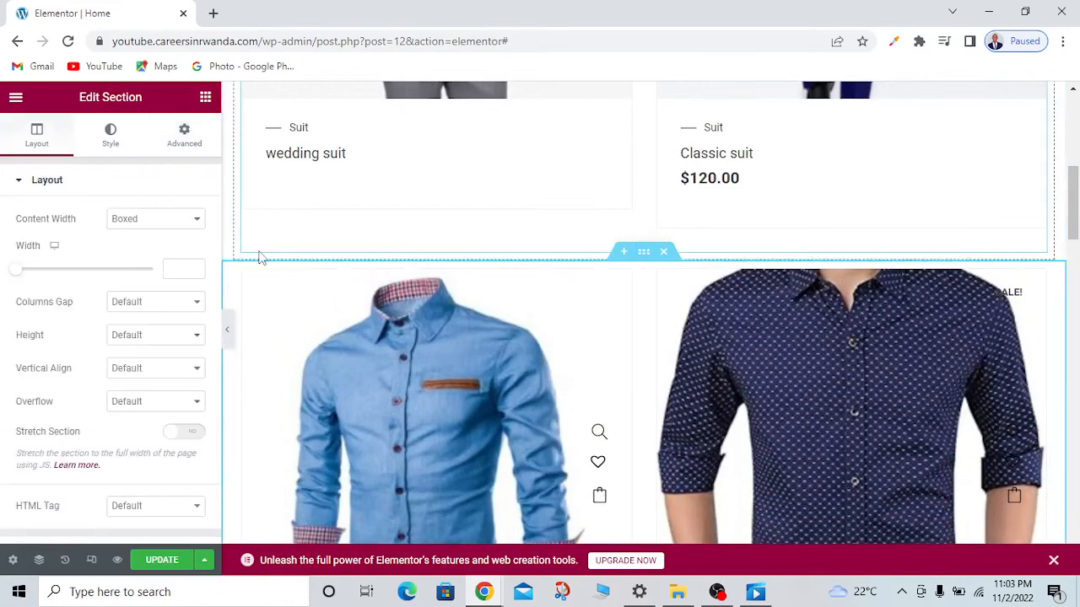
{"action": "left_click", "coordinate": [188, 135]}
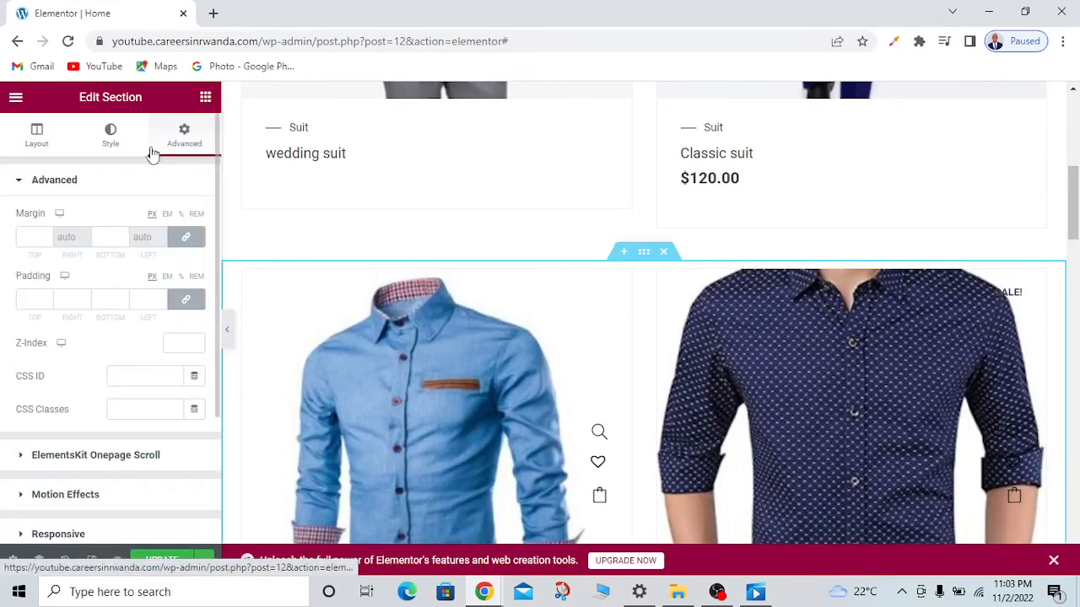
{"action": "left_click", "coordinate": [185, 238]}
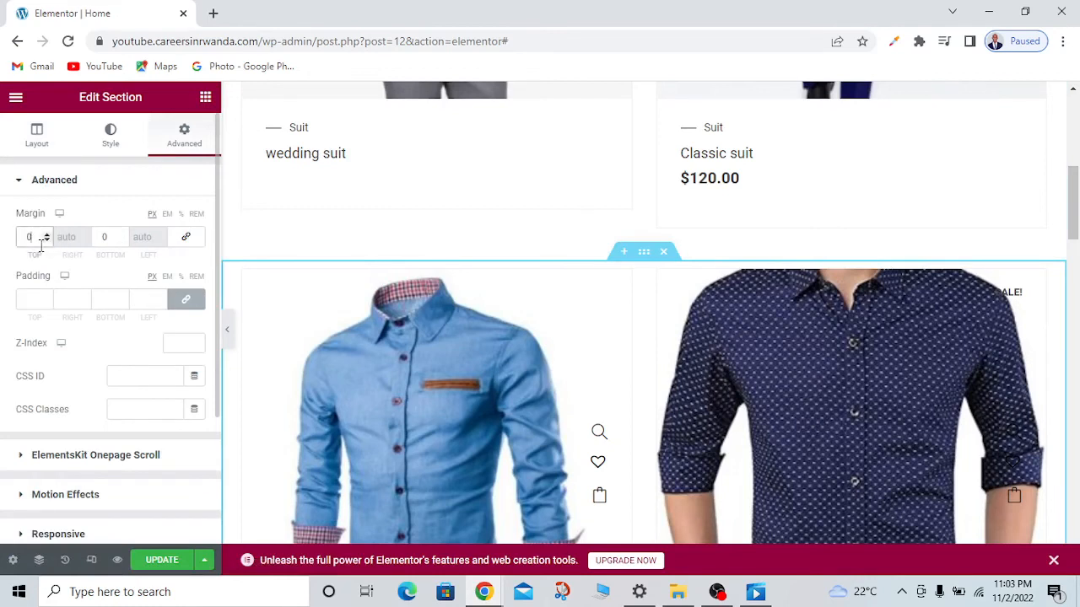
{"action": "type", "text": "50"}
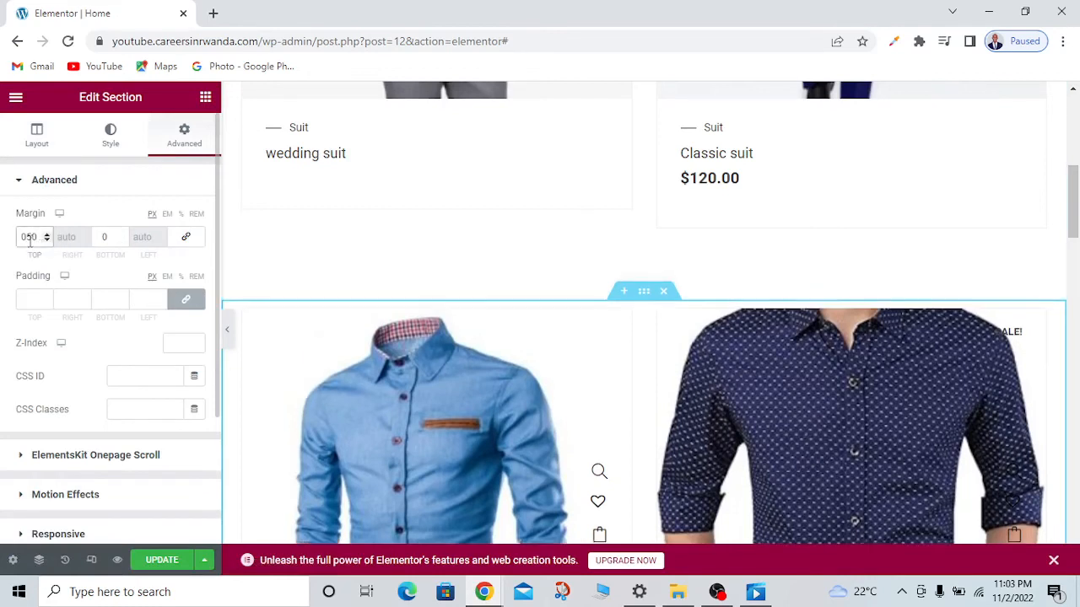
{"action": "key", "text": "BackSpace"}
{"action": "type", "text": "5"}
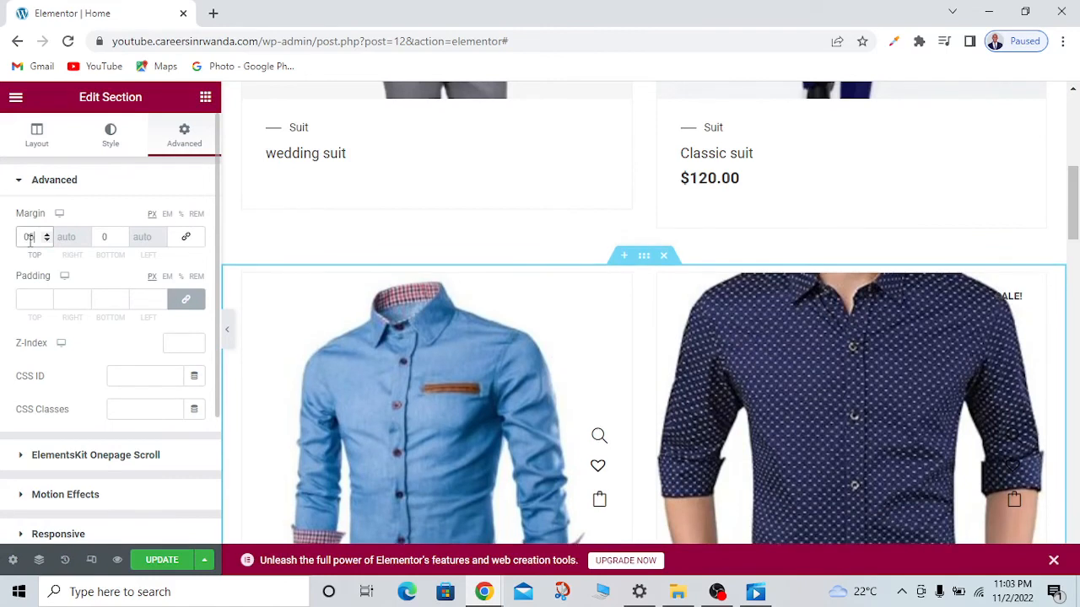
{"action": "key", "text": "BackSpace"}
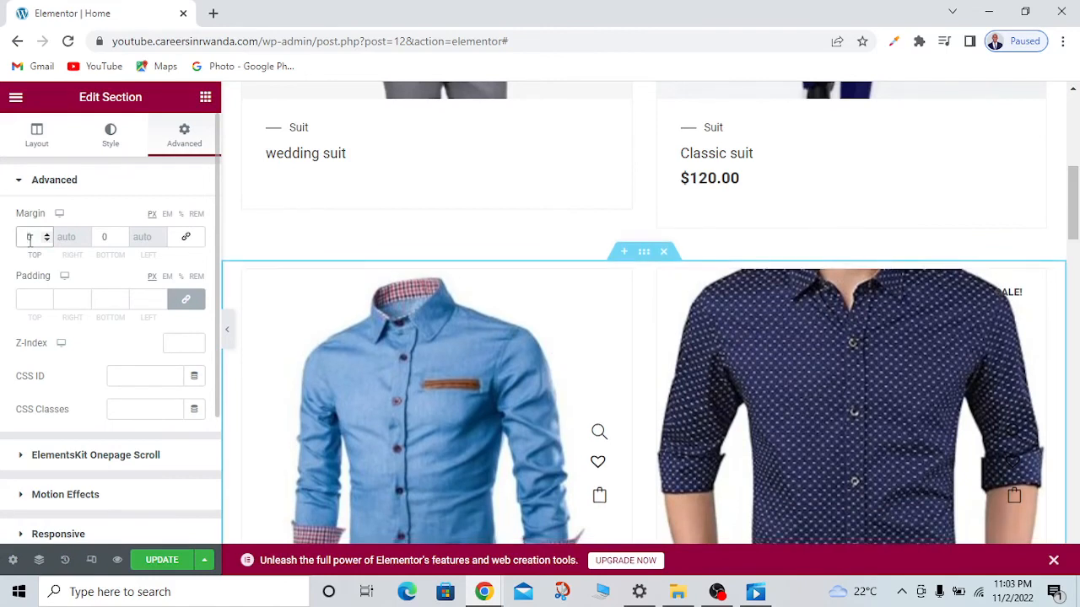
{"action": "type", "text": "50"}
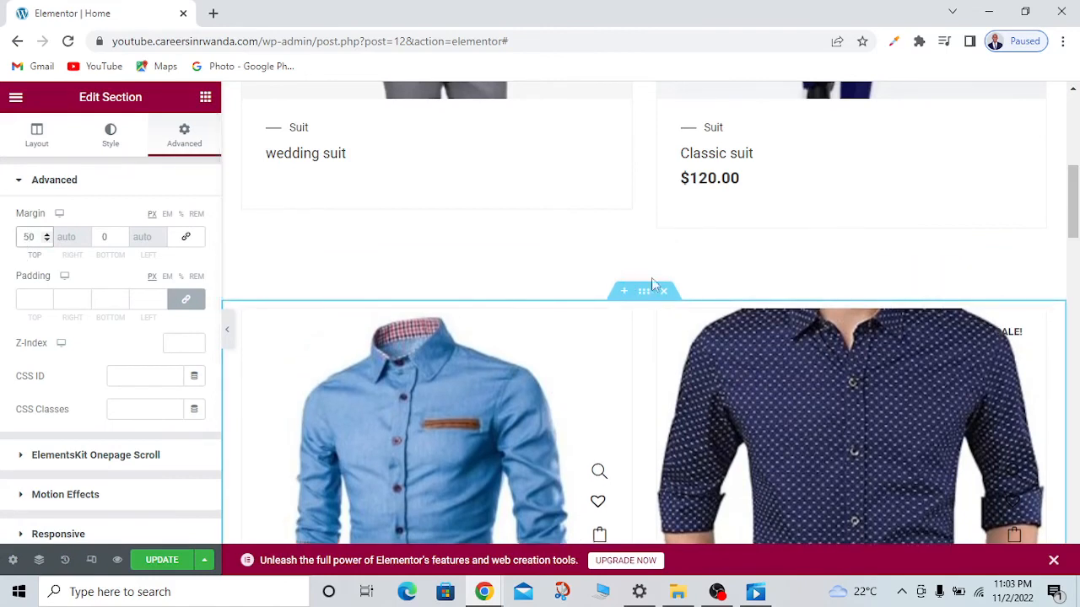
{"action": "mouse_move", "coordinate": [1070, 221]}
{"action": "left_mouse_down"}
{"action": "mouse_move", "coordinate": [1073, 321]}
{"action": "mouse_move", "coordinate": [1073, 234]}
{"action": "left_mouse_up"}
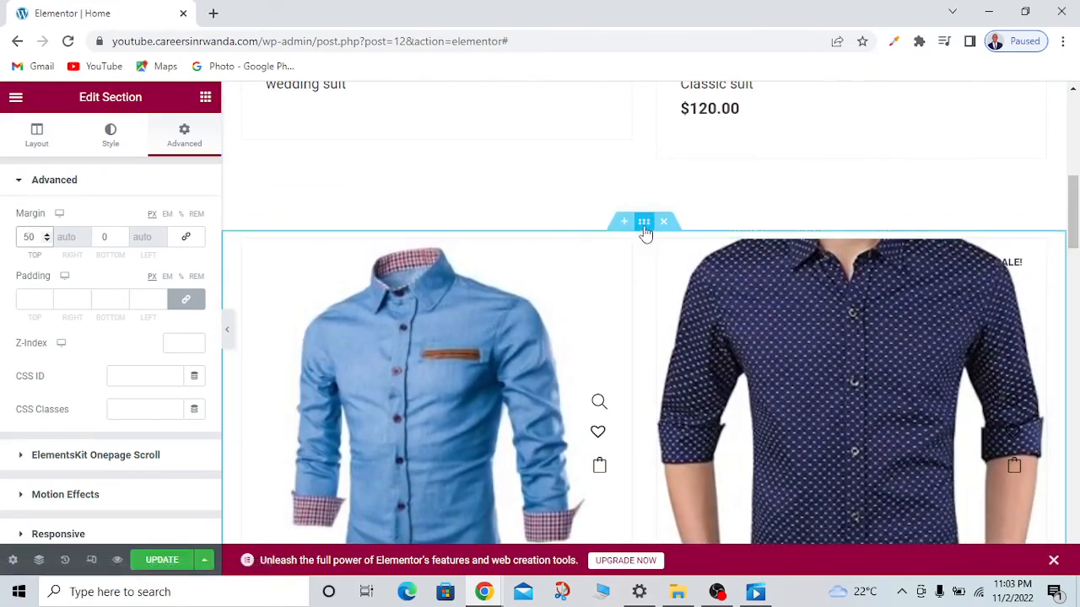
{"action": "left_click", "coordinate": [188, 133]}
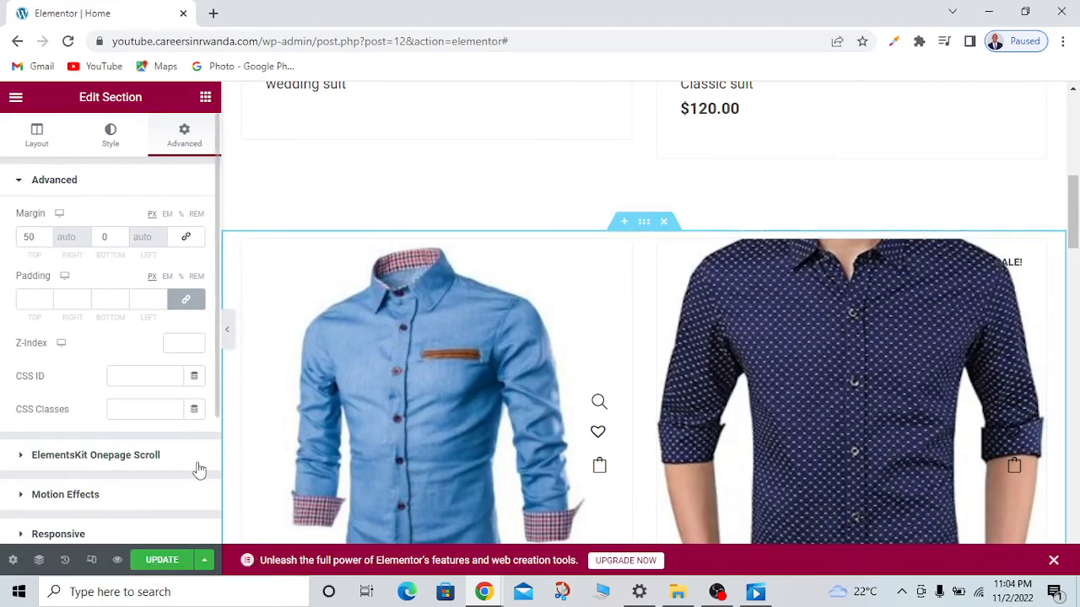
{"action": "left_click", "coordinate": [163, 560]}
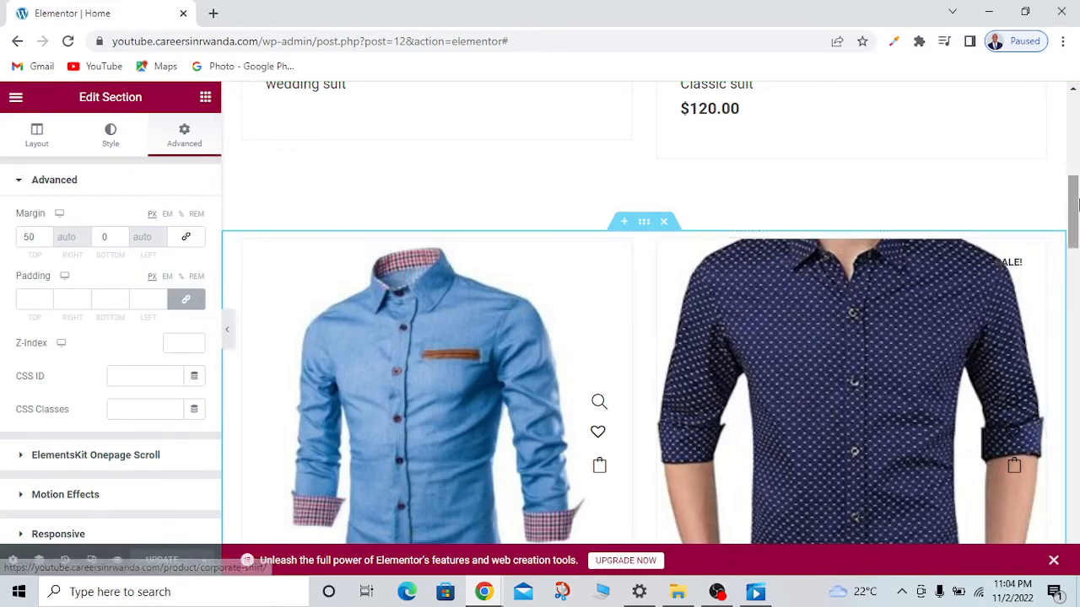
{"action": "left_click_drag", "start_coordinate": [1075, 200], "coordinate": [1075, 125]}
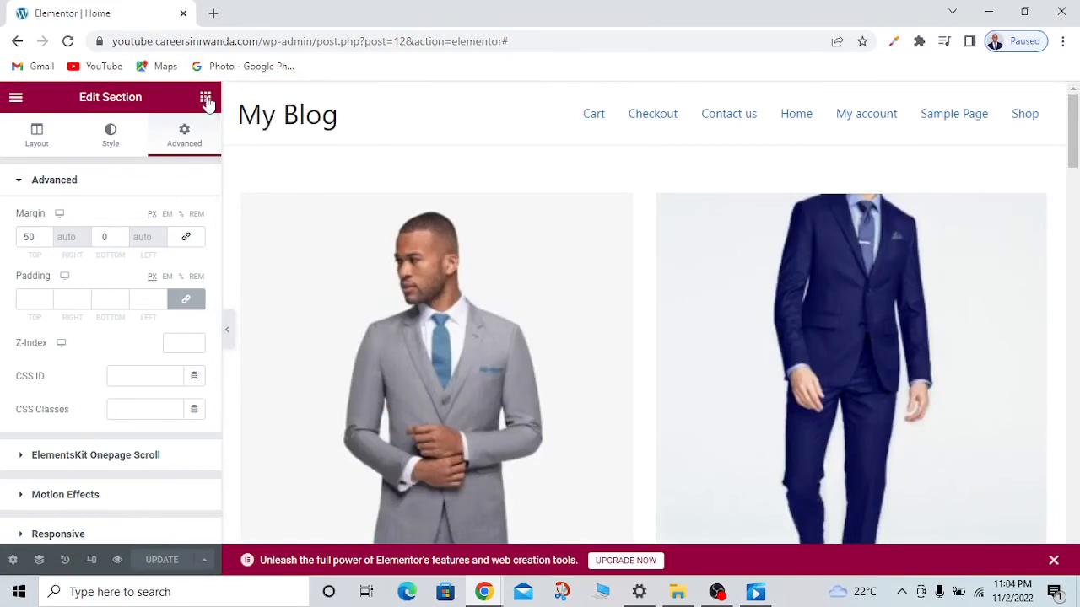
Drop a Heading widget below the Summer Shirt product, above the shoes grid.
{"action": "left_click", "coordinate": [206, 100]}
{"action": "left_click_drag", "start_coordinate": [157, 271], "coordinate": [288, 200]}
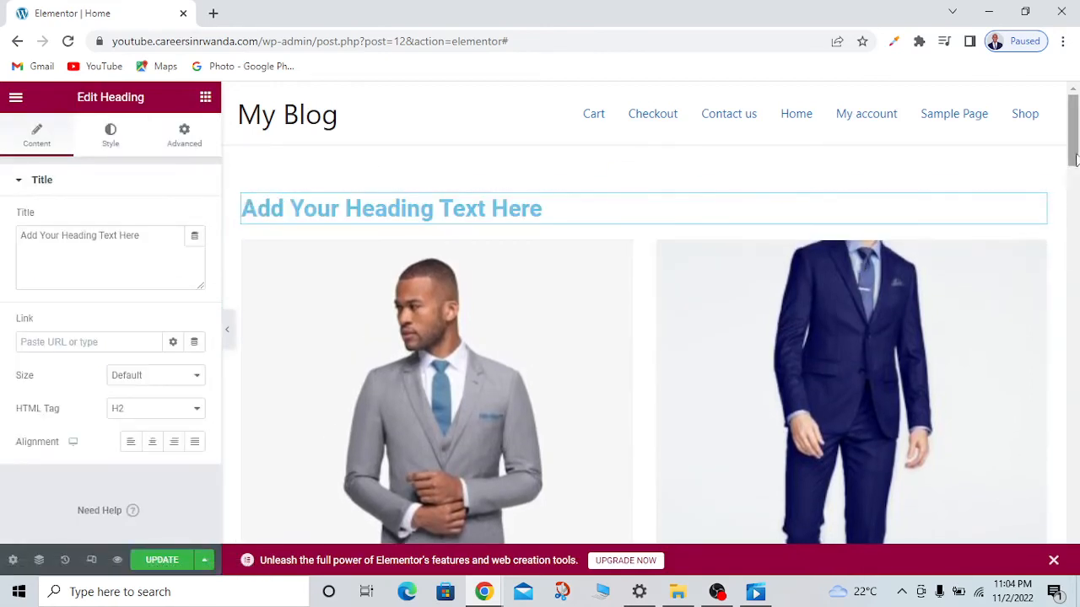
{"action": "left_click_drag", "start_coordinate": [1073, 127], "coordinate": [1074, 243]}
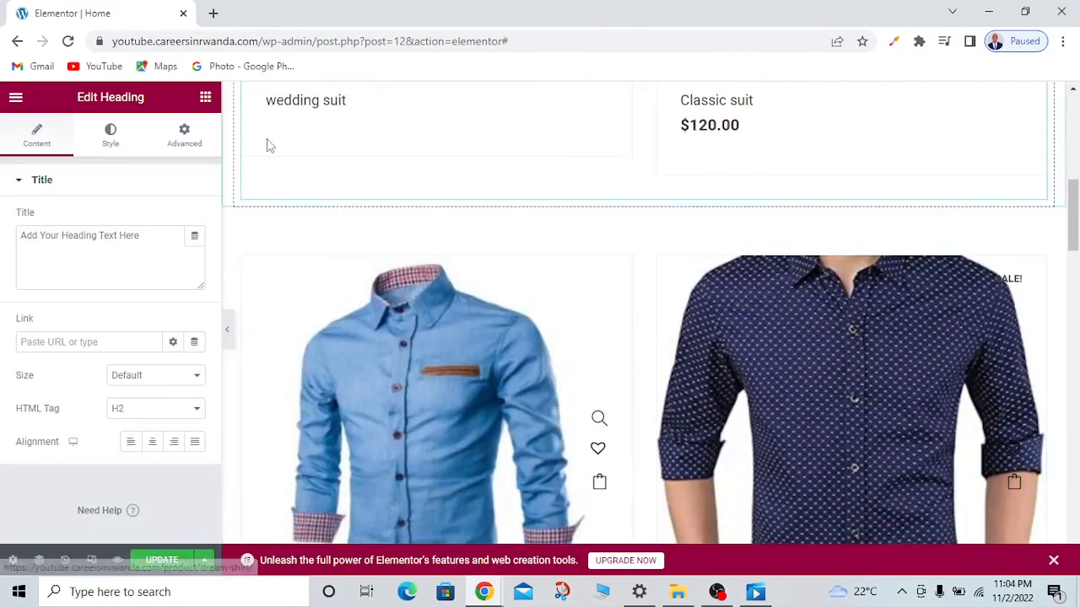
{"action": "left_click", "coordinate": [205, 99]}
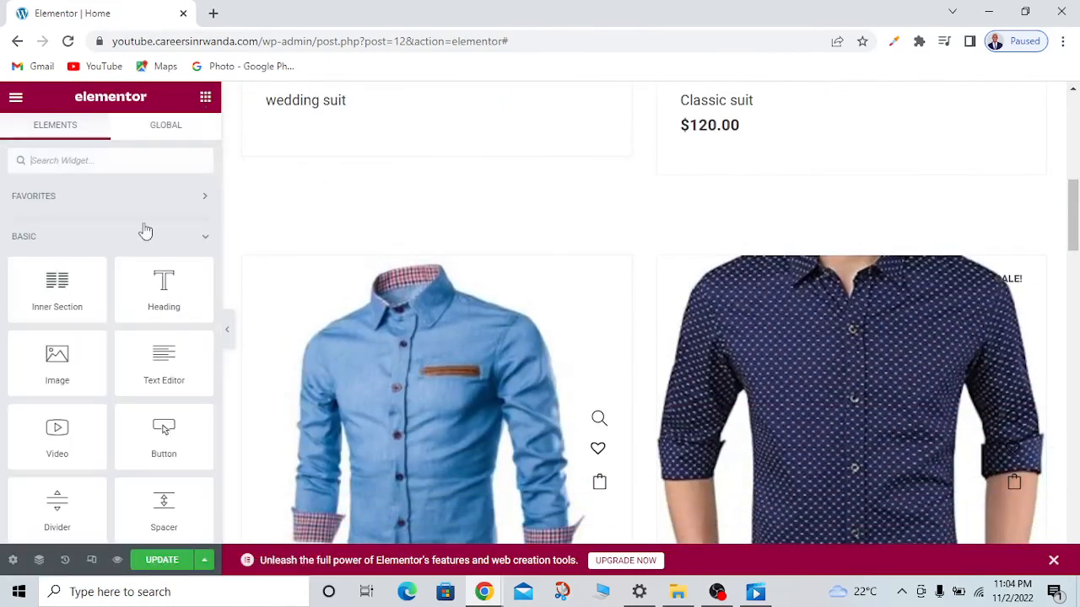
{"action": "left_click_drag", "start_coordinate": [160, 282], "coordinate": [331, 267]}
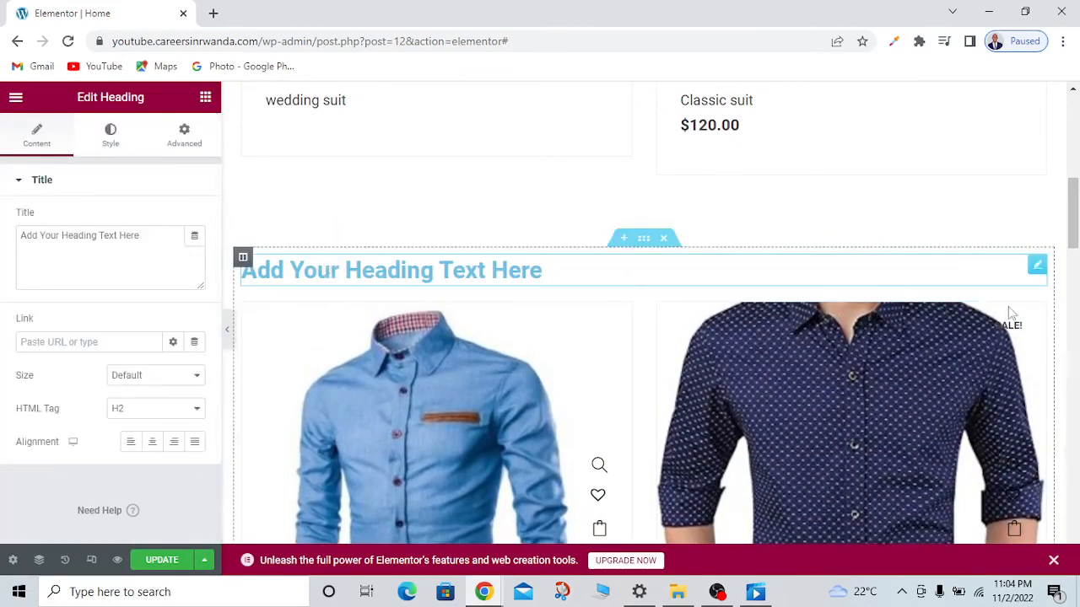
{"action": "left_click_drag", "start_coordinate": [1073, 227], "coordinate": [1078, 330]}
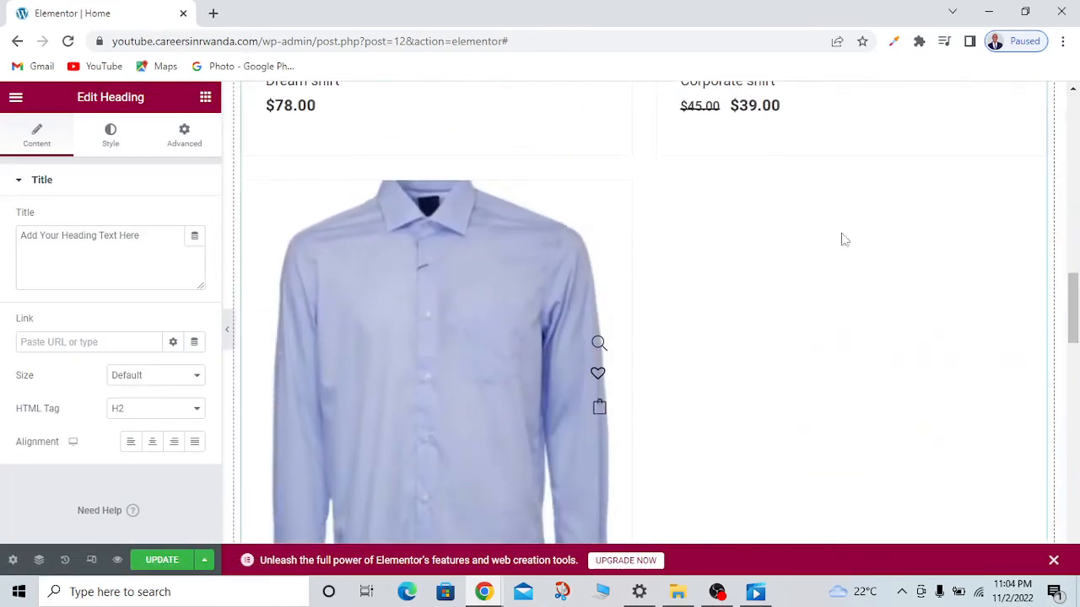
{"action": "left_click", "coordinate": [208, 98]}
{"action": "left_click_drag", "start_coordinate": [160, 282], "coordinate": [186, 244]}
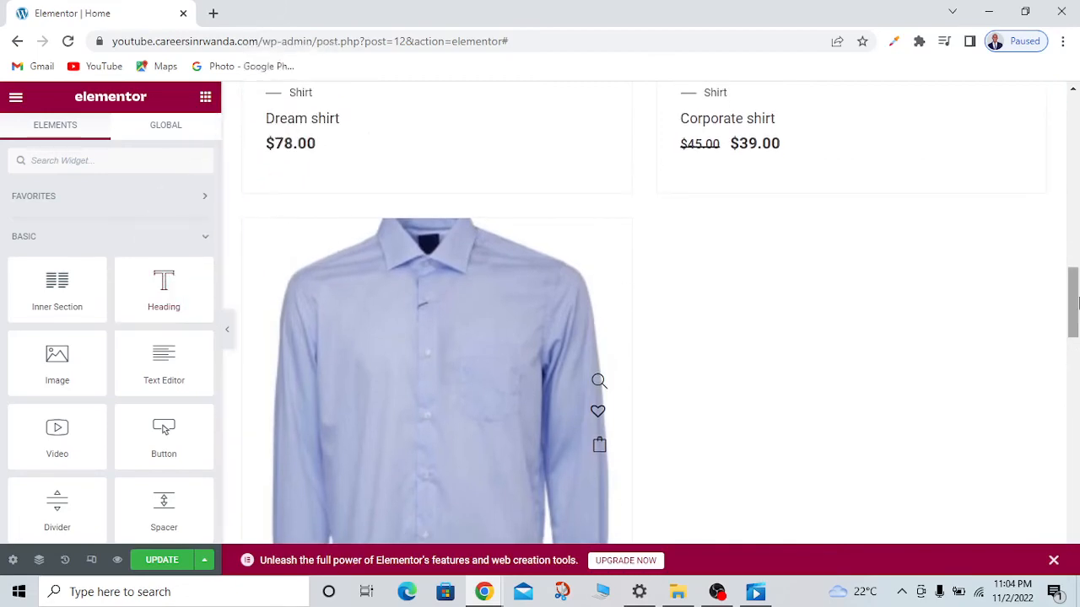
{"action": "left_click_drag", "start_coordinate": [1074, 299], "coordinate": [1074, 378]}
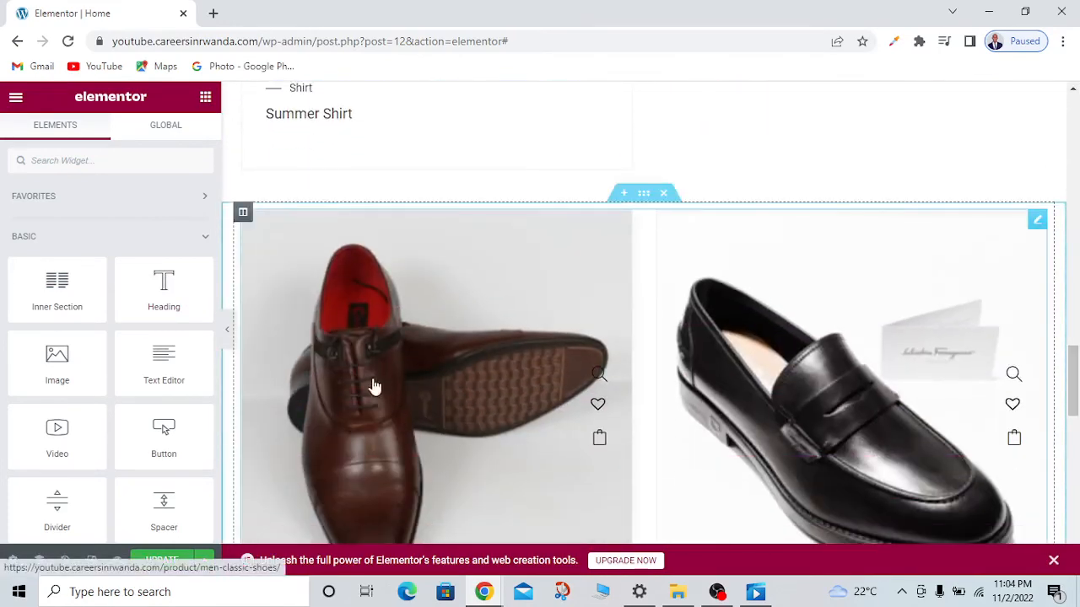
{"action": "left_click_drag", "start_coordinate": [164, 291], "coordinate": [294, 200]}
{"action": "left_click_drag", "start_coordinate": [194, 281], "coordinate": [297, 184]}
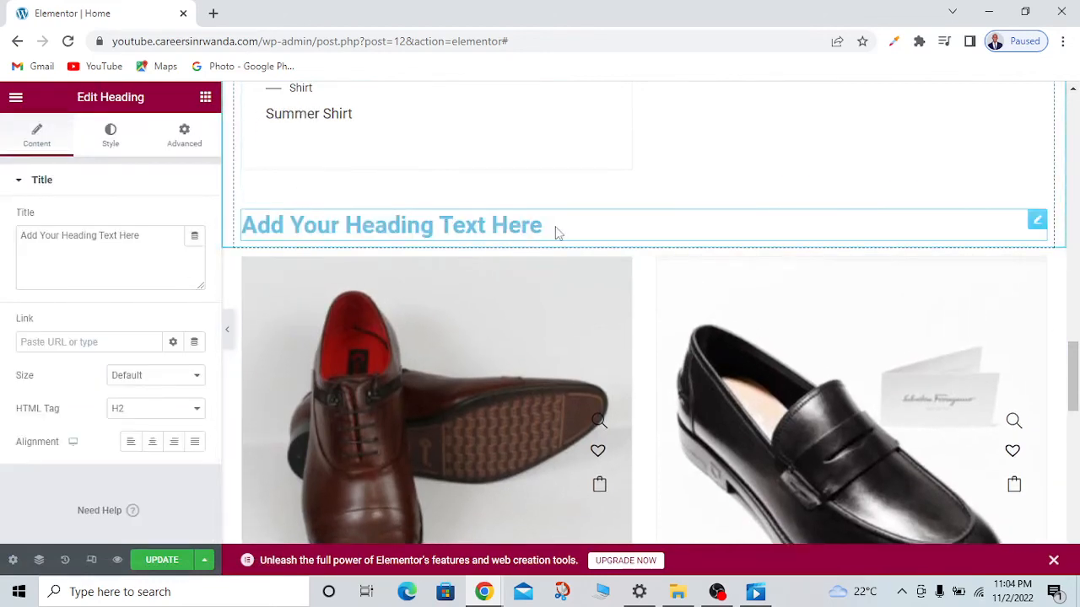
Replace the placeholder headings with Shoes, Shirt and Suits above their grids.
{"action": "key", "text": "BackSpace"}
{"action": "key", "text": "BackSpace"}
{"action": "key", "text": "BackSpace"}
{"action": "key", "text": "BackSpace"}
{"action": "key", "text": "BackSpace"}
{"action": "key", "text": "BackSpace"}
{"action": "key", "text": "BackSpace"}
{"action": "key", "text": "BackSpace"}
{"action": "key", "text": "BackSpace"}
{"action": "key", "text": "BackSpace"}
{"action": "key", "text": "BackSpace"}
{"action": "key", "text": "BackSpace"}
{"action": "key", "text": "BackSpace"}
{"action": "key", "text": "BackSpace"}
{"action": "key", "text": "BackSpace"}
{"action": "key", "text": "BackSpace"}
{"action": "key", "text": "BackSpace"}
{"action": "key", "text": "BackSpace"}
{"action": "key", "text": "BackSpace"}
{"action": "key", "text": "BackSpace"}
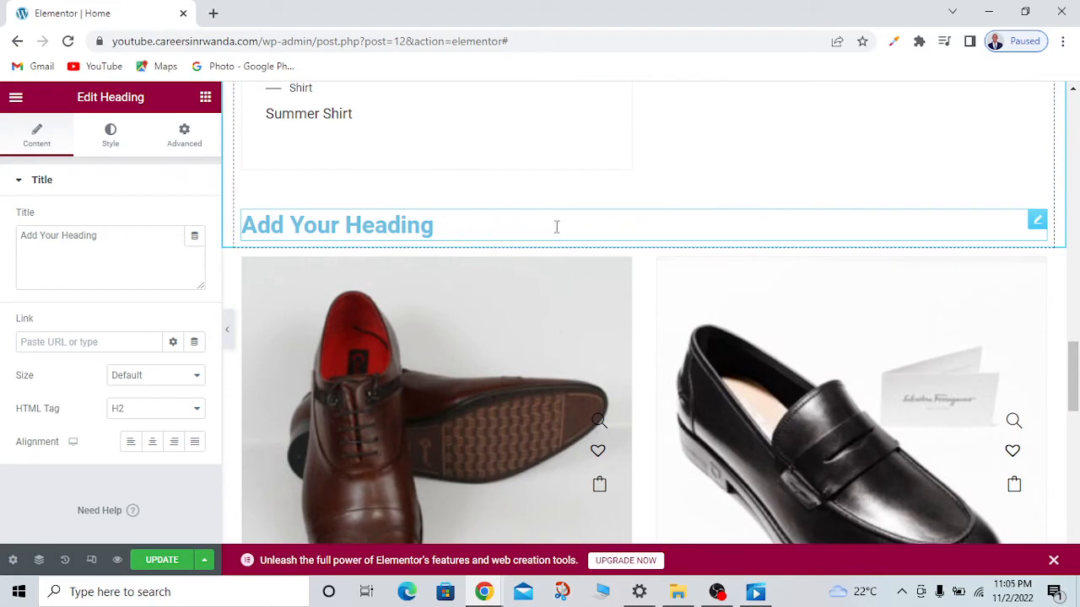
{"action": "type", "text": "Shoes"}
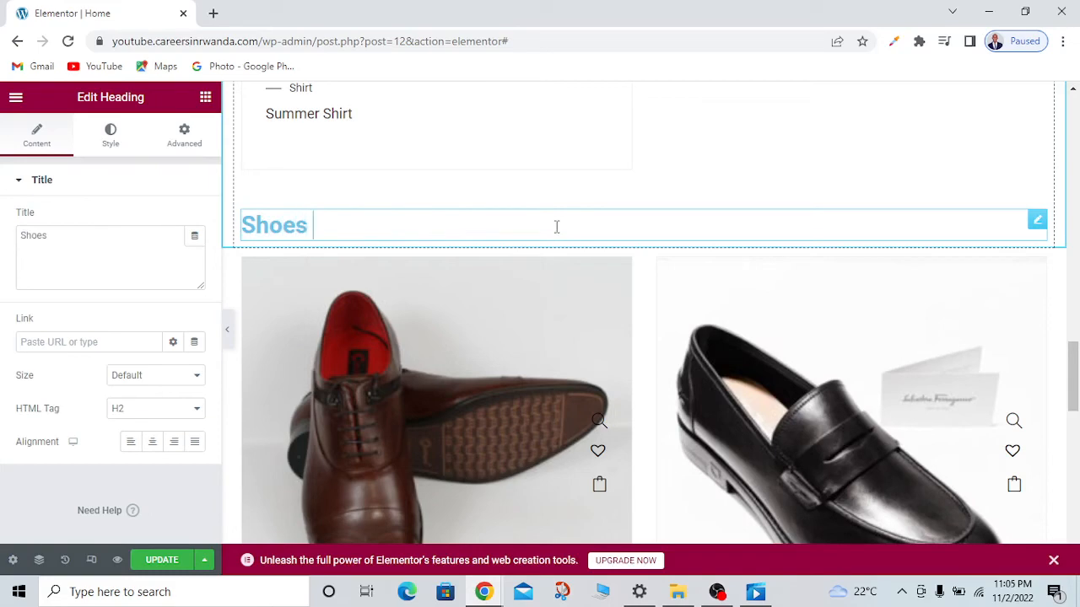
{"action": "left_click_drag", "start_coordinate": [1076, 380], "coordinate": [1078, 202]}
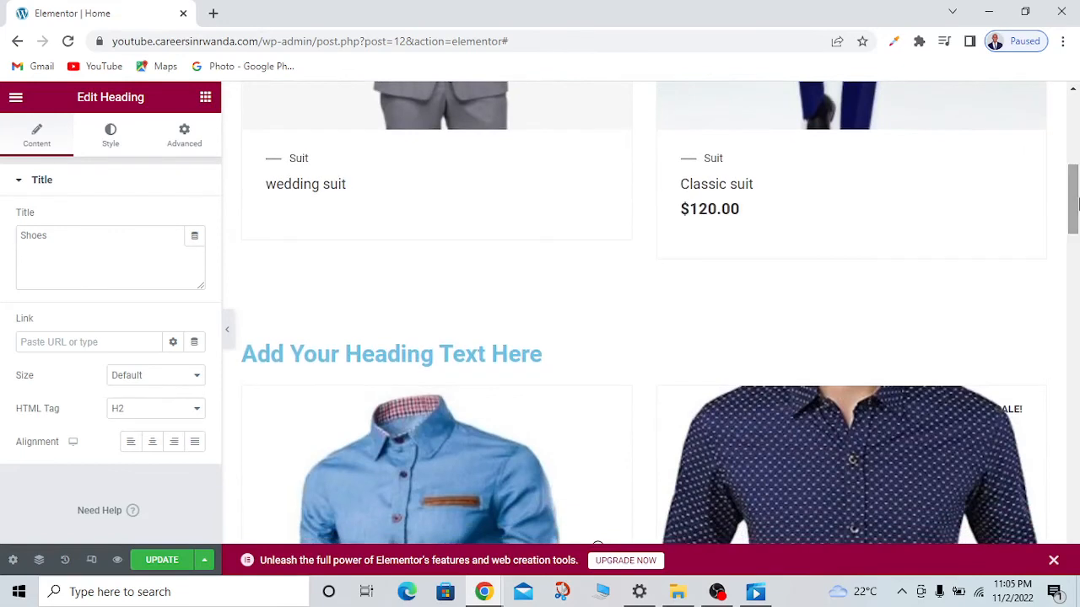
{"action": "left_click", "coordinate": [581, 354]}
{"action": "key", "text": "BackSpace"}
{"action": "key", "text": "BackSpace"}
{"action": "key", "text": "BackSpace"}
{"action": "key", "text": "BackSpace"}
{"action": "key", "text": "BackSpace"}
{"action": "key", "text": "BackSpace"}
{"action": "key", "text": "BackSpace"}
{"action": "key", "text": "BackSpace"}
{"action": "key", "text": "BackSpace"}
{"action": "key", "text": "BackSpace"}
{"action": "key", "text": "BackSpace"}
{"action": "key", "text": "BackSpace"}
{"action": "key", "text": "BackSpace"}
{"action": "key", "text": "BackSpace"}
{"action": "key", "text": "BackSpace"}
{"action": "key", "text": "BackSpace"}
{"action": "key", "text": "BackSpace"}
{"action": "key", "text": "BackSpace"}
{"action": "key", "text": "BackSpace"}
{"action": "key", "text": "BackSpace"}
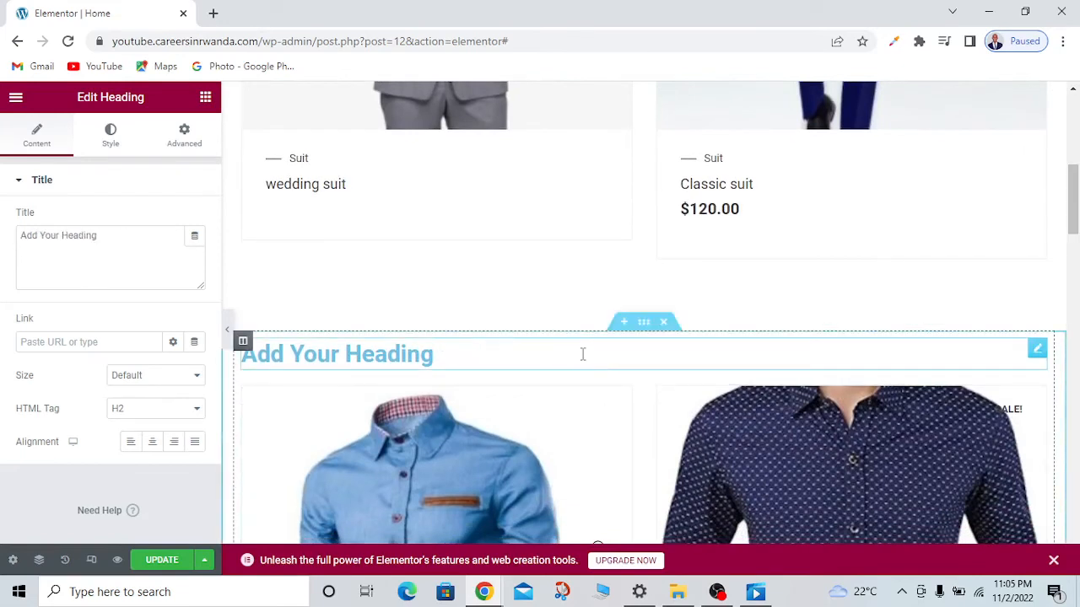
{"action": "type", "text": "Shirt"}
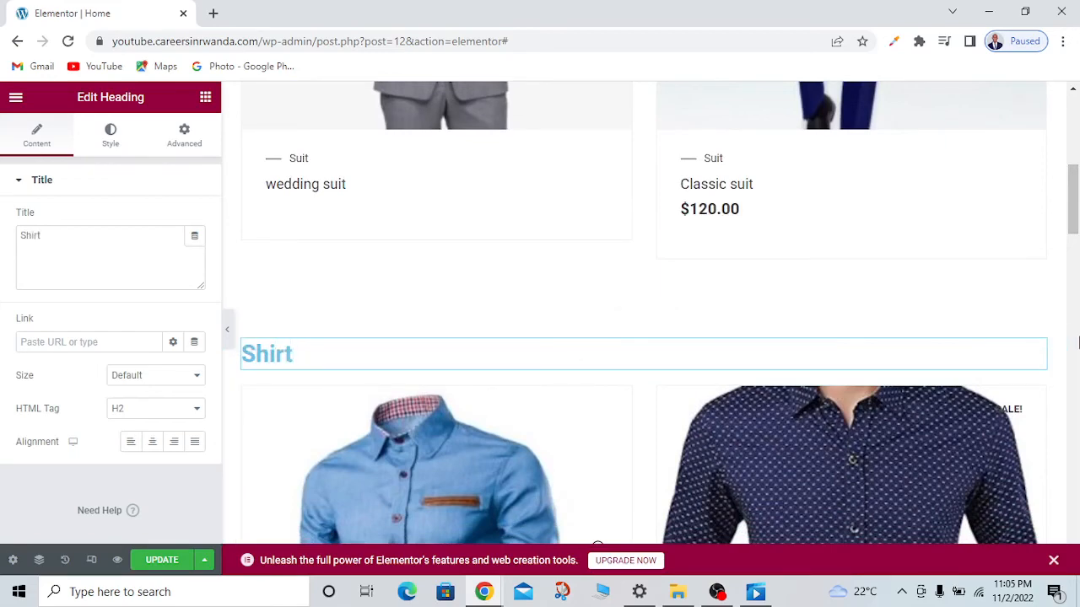
{"action": "left_click_drag", "start_coordinate": [1074, 173], "coordinate": [1074, 101]}
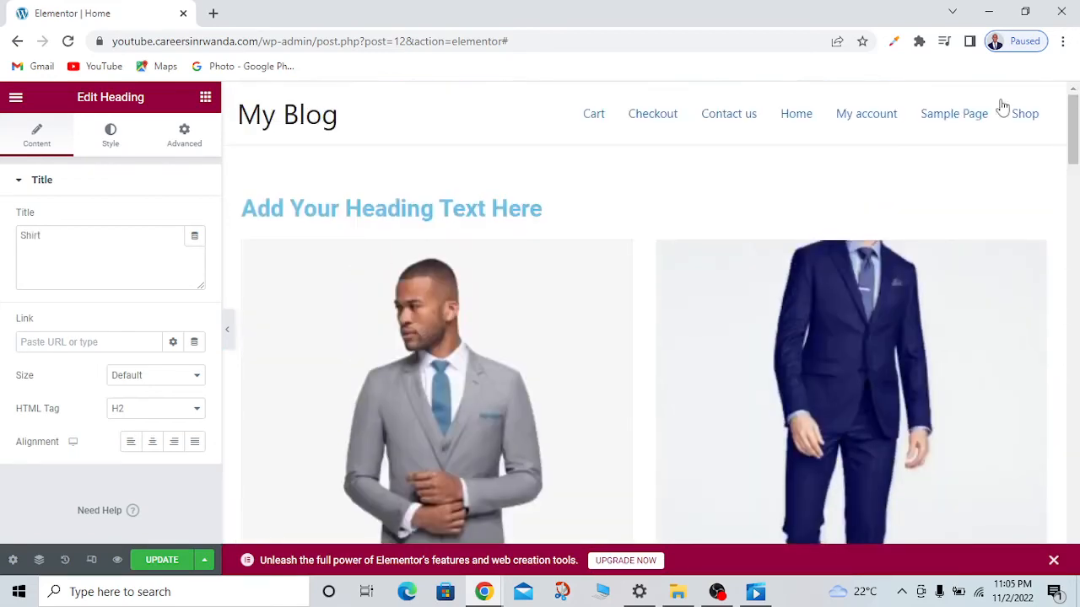
{"action": "left_click", "coordinate": [599, 217]}
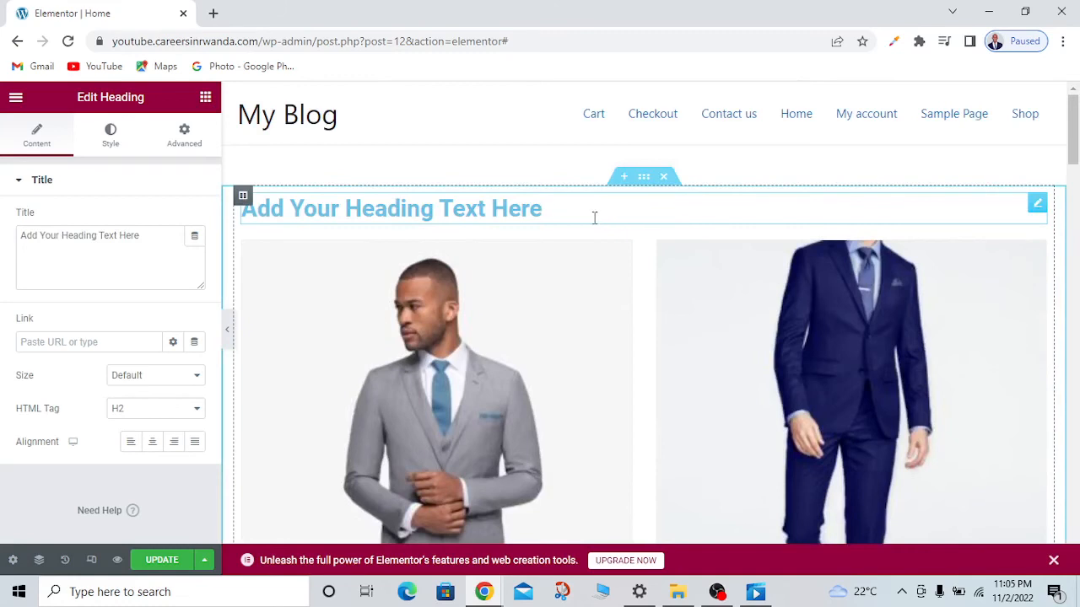
{"action": "key", "text": "BackSpace"}
{"action": "key", "text": "BackSpace"}
{"action": "key", "text": "BackSpace"}
{"action": "key", "text": "BackSpace"}
{"action": "key", "text": "BackSpace"}
{"action": "key", "text": "BackSpace"}
{"action": "key", "text": "BackSpace"}
{"action": "key", "text": "BackSpace"}
{"action": "key", "text": "BackSpace"}
{"action": "key", "text": "BackSpace"}
{"action": "key", "text": "BackSpace"}
{"action": "key", "text": "BackSpace"}
{"action": "key", "text": "BackSpace"}
{"action": "key", "text": "BackSpace"}
{"action": "key", "text": "BackSpace"}
{"action": "key", "text": "BackSpace"}
{"action": "key", "text": "BackSpace"}
{"action": "key", "text": "BackSpace"}
{"action": "key", "text": "BackSpace"}
{"action": "key", "text": "BackSpace"}
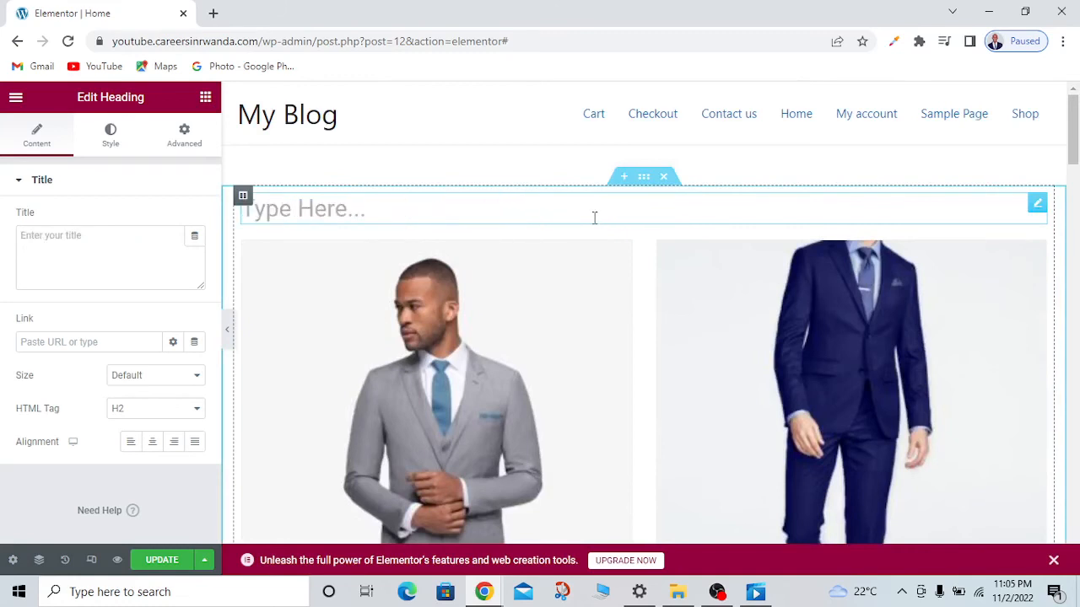
{"action": "type", "text": "Suits"}
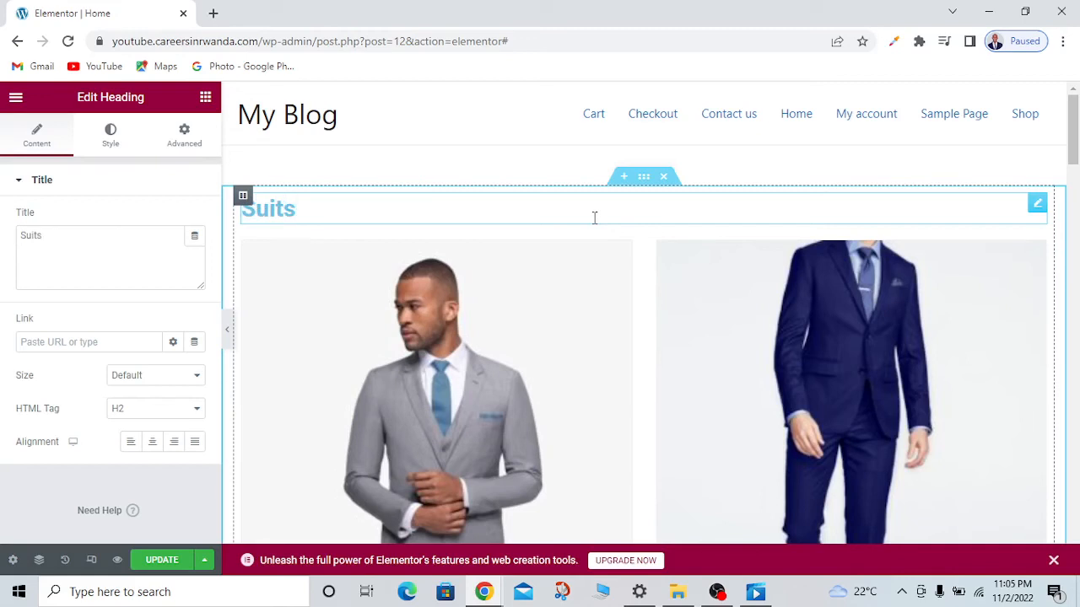
{"action": "left_click", "coordinate": [644, 179]}
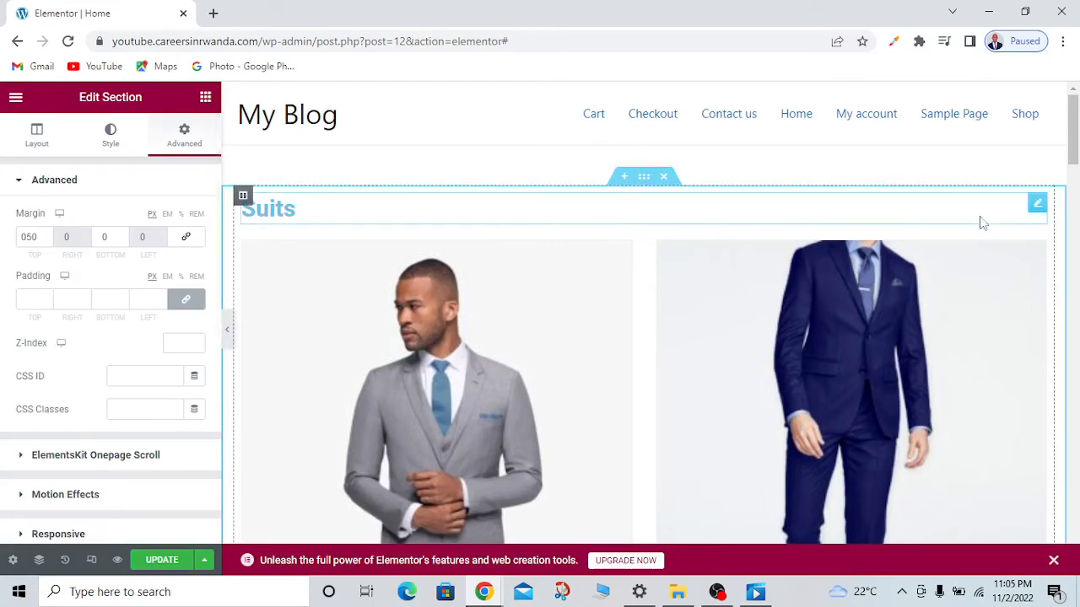
{"action": "left_click", "coordinate": [1037, 209]}
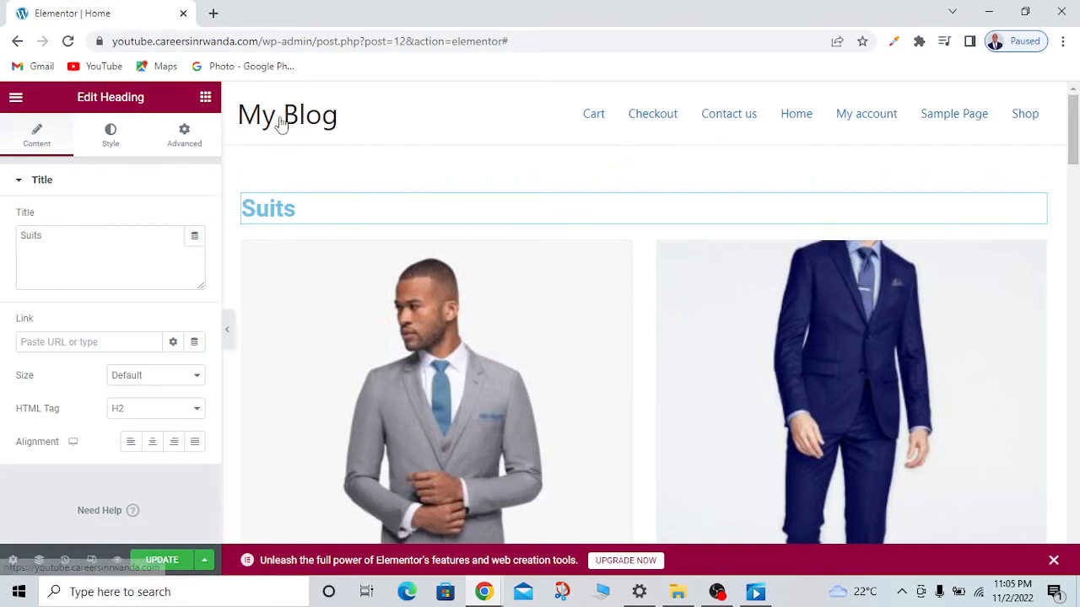
Set the Suits grid's Product Limit to 2, update the page, and preview it full-width.
{"action": "left_click", "coordinate": [1037, 249]}
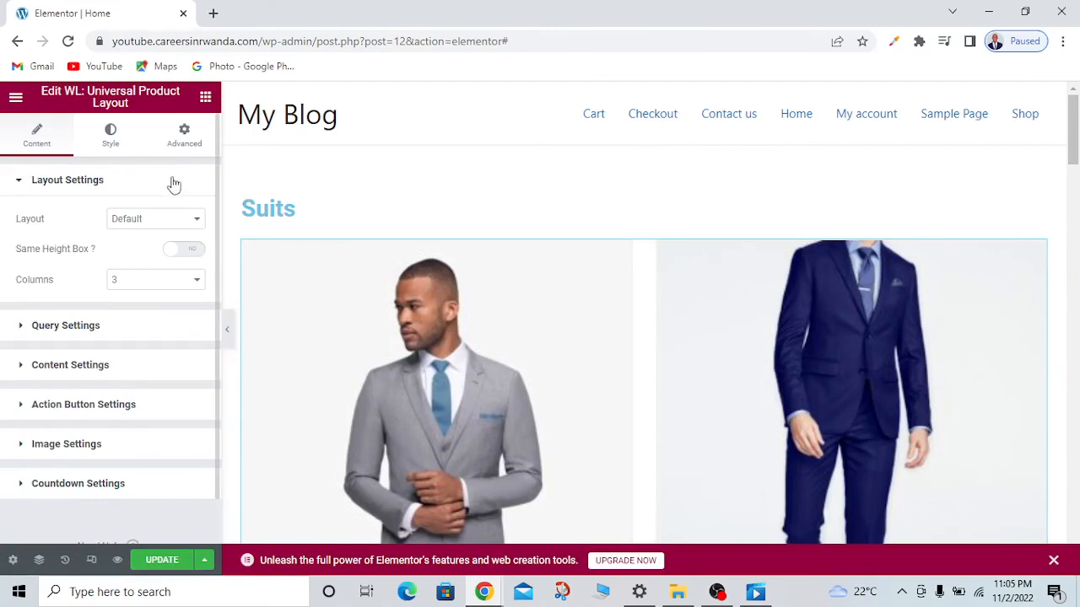
{"action": "left_click", "coordinate": [129, 334]}
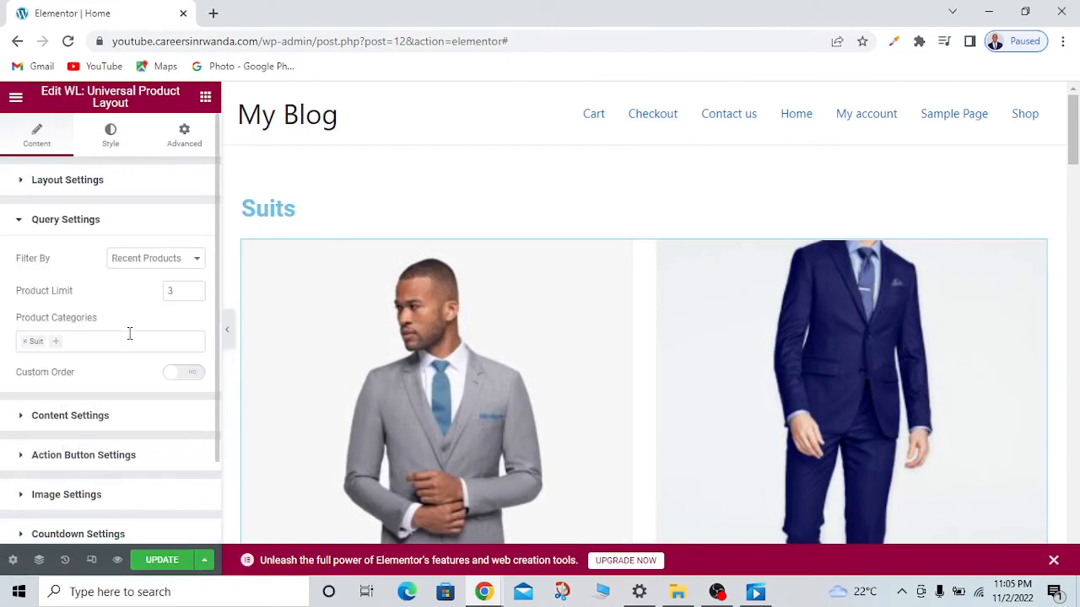
{"action": "left_click", "coordinate": [195, 295]}
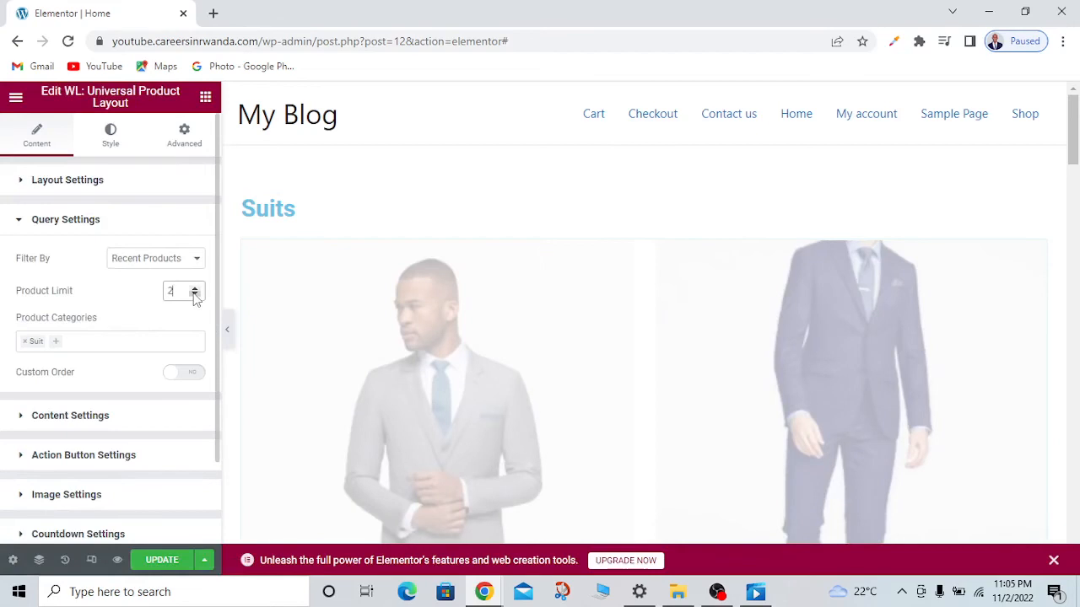
{"action": "left_click", "coordinate": [167, 561]}
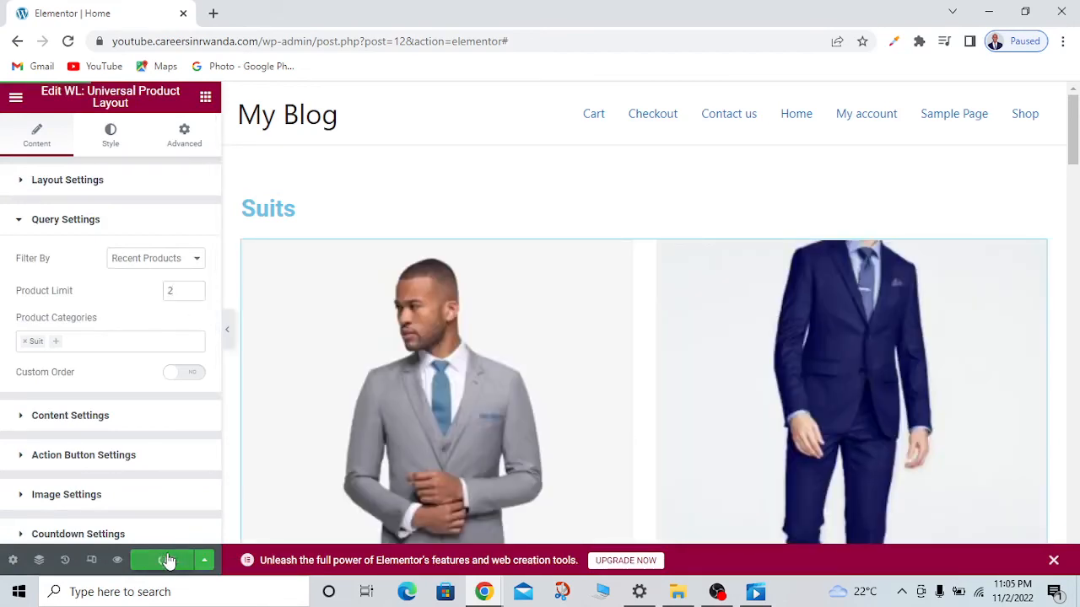
{"action": "left_click", "coordinate": [228, 334]}
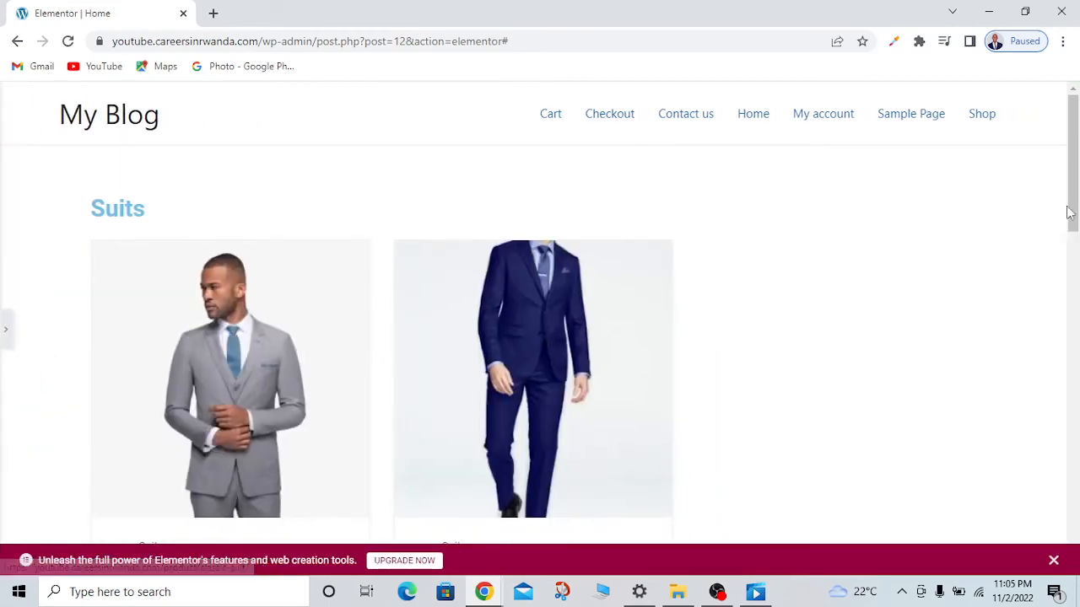
{"action": "mouse_move", "coordinate": [1075, 199]}
{"action": "left_mouse_down"}
{"action": "mouse_move", "coordinate": [1077, 331]}
{"action": "mouse_move", "coordinate": [1078, 186]}
{"action": "left_mouse_up"}
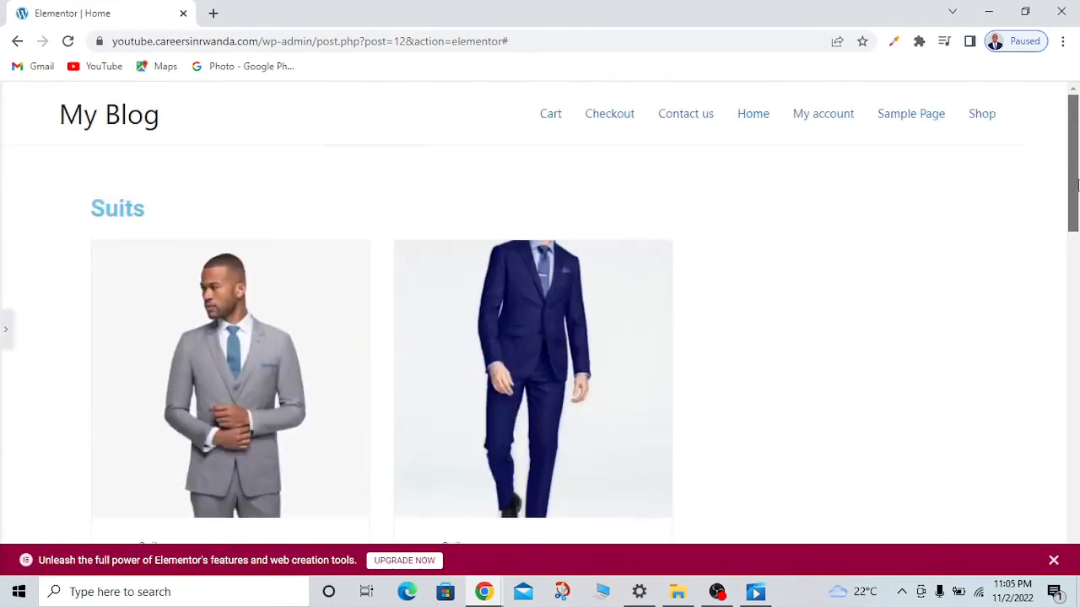
{"action": "left_click", "coordinate": [7, 334]}
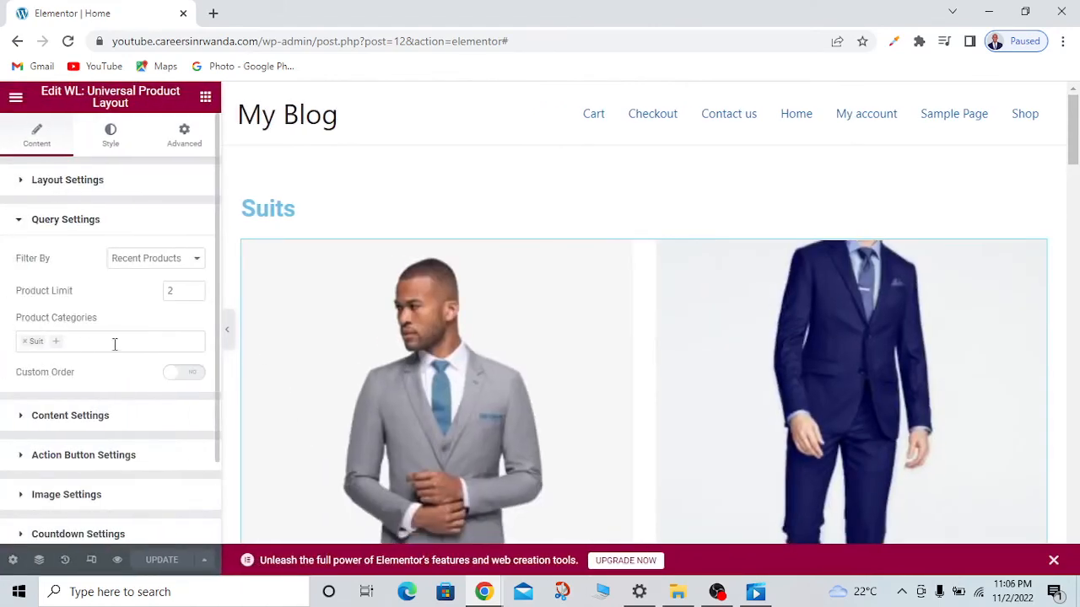
{"action": "left_click", "coordinate": [151, 418]}
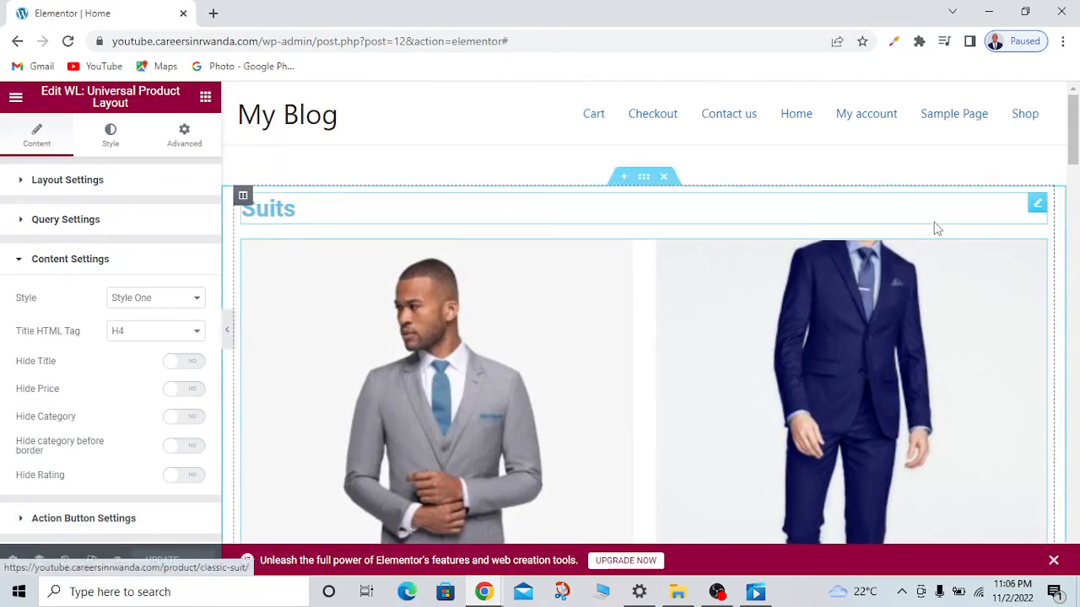
{"action": "left_click_drag", "start_coordinate": [1076, 137], "coordinate": [1075, 532]}
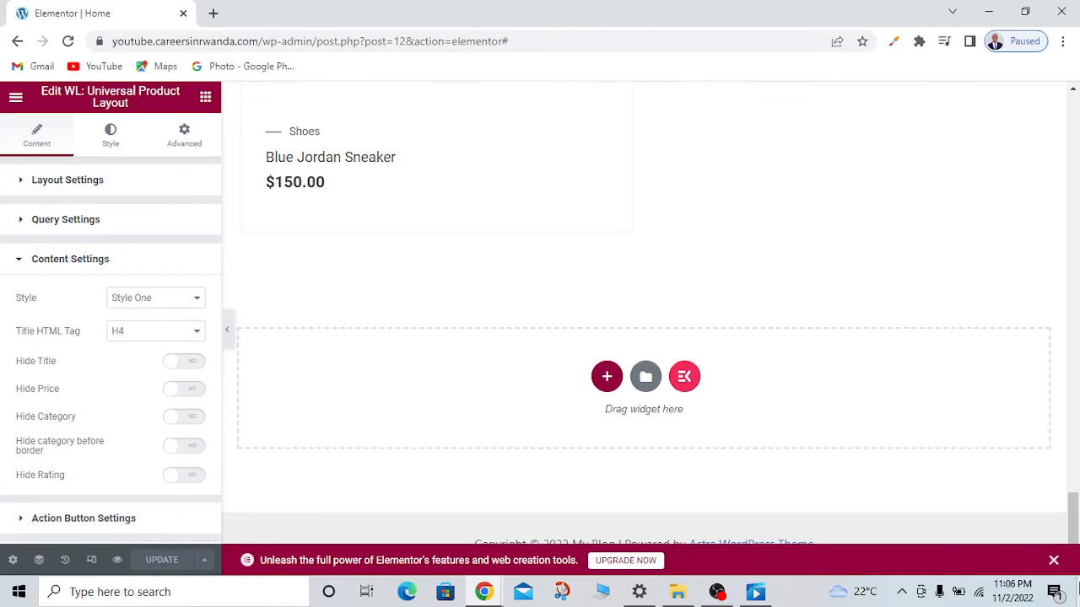
{"action": "mouse_move", "coordinate": [1073, 525]}
{"action": "left_mouse_down"}
{"action": "mouse_move", "coordinate": [1073, 445]}
{"action": "mouse_move", "coordinate": [1073, 527]}
{"action": "left_mouse_up"}
{"action": "left_click_drag", "start_coordinate": [1073, 507], "coordinate": [1073, 127]}
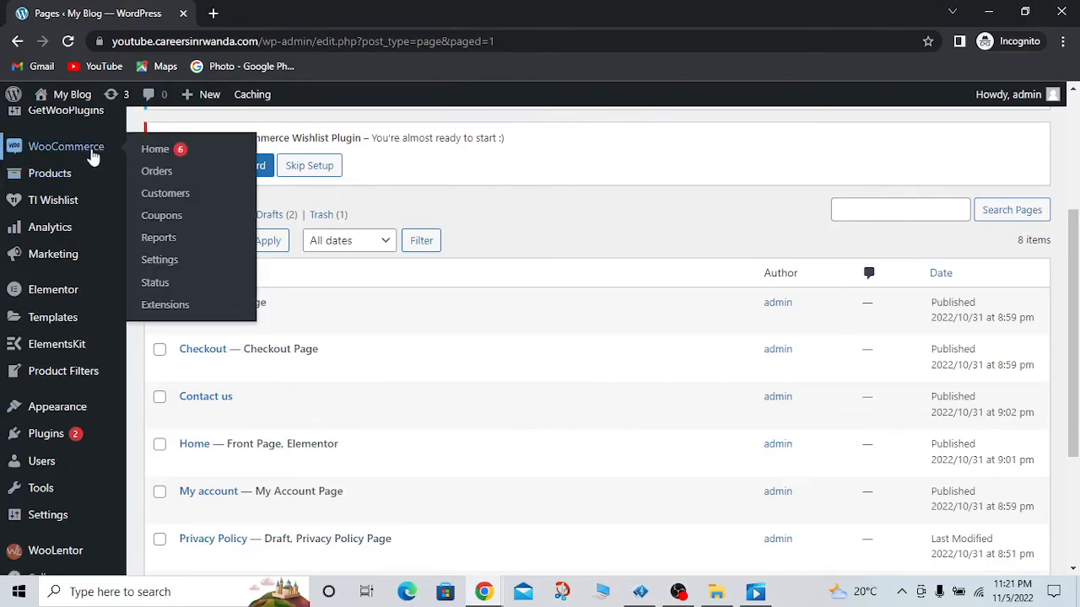
Go to WooCommerce General settings and enter the store's first address line.
{"action": "left_click", "coordinate": [93, 156]}
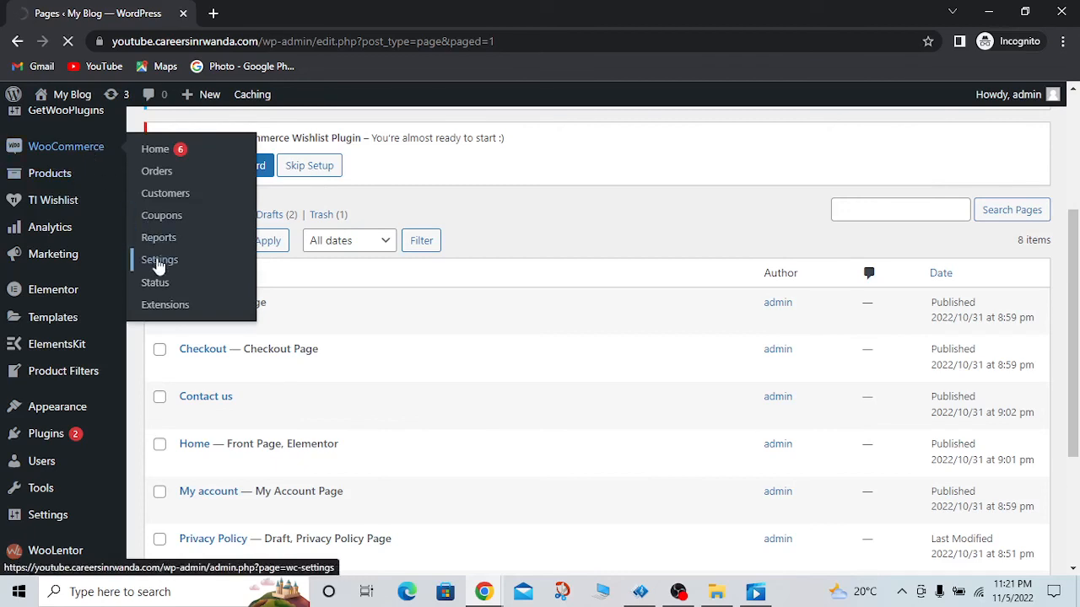
{"action": "left_click", "coordinate": [159, 261]}
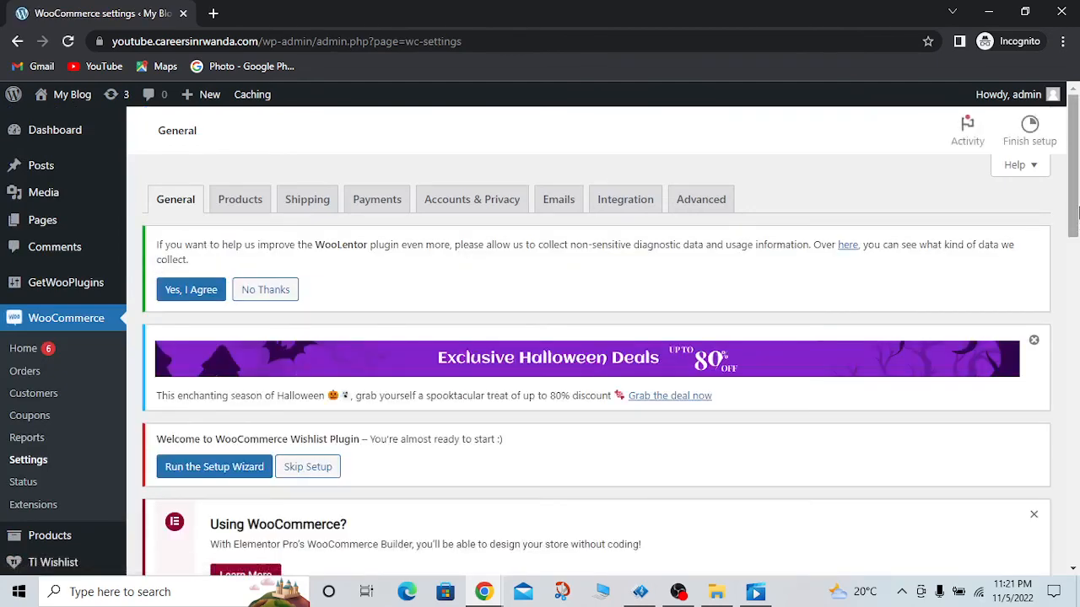
{"action": "left_click_drag", "start_coordinate": [1074, 203], "coordinate": [1079, 310]}
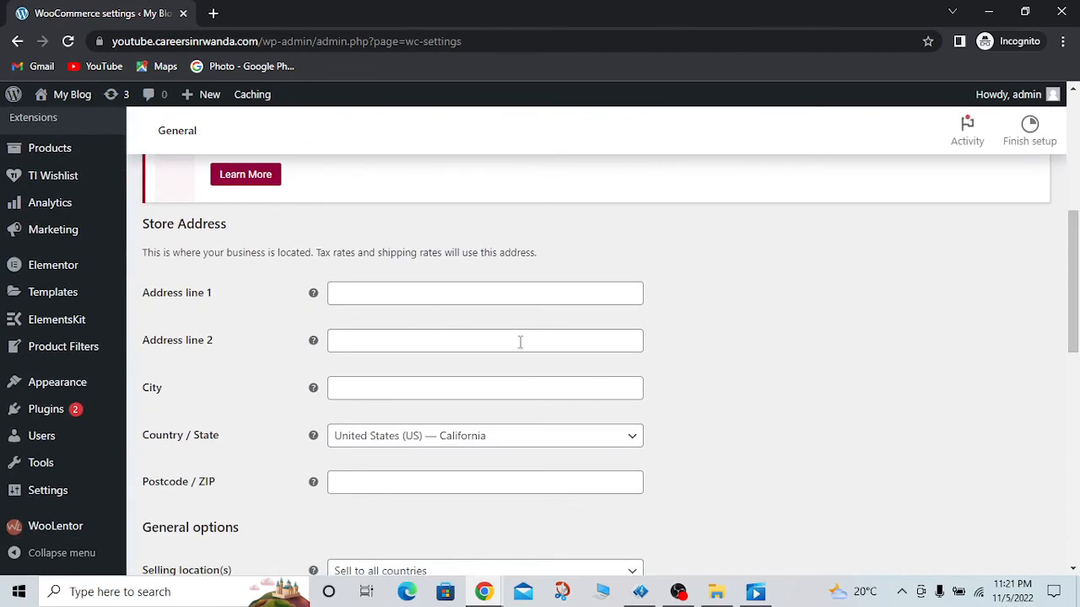
{"action": "left_click", "coordinate": [383, 282]}
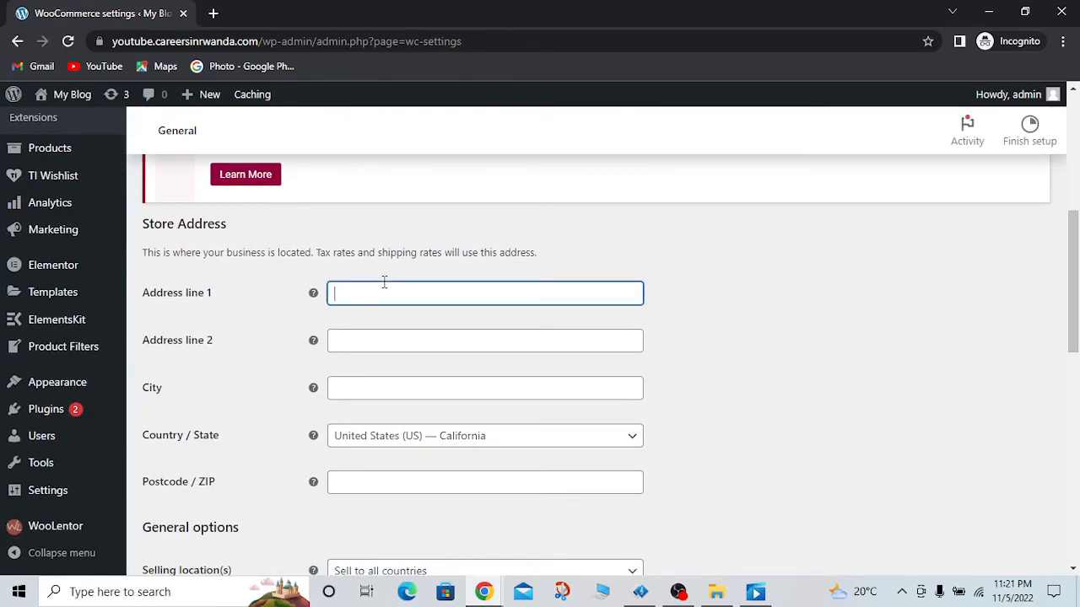
{"action": "type", "text": "KG 20"}
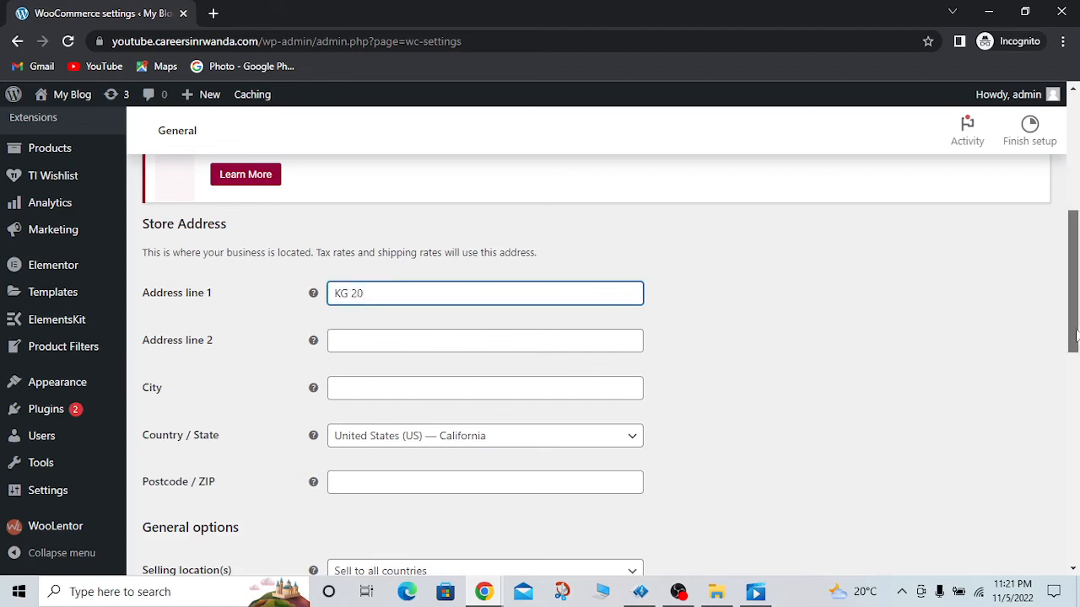
{"action": "scroll", "coordinate": [1065, 339], "scroll_direction": "down", "scroll_amount": 1}
Fill in the store's second address line, city and postcode.
{"action": "left_click", "coordinate": [403, 247]}
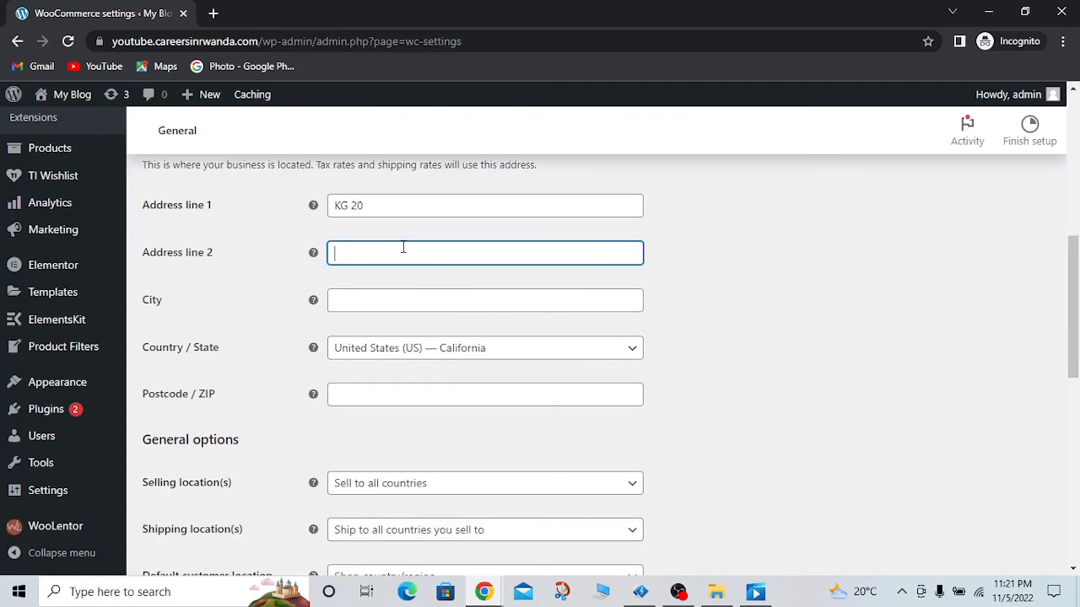
{"action": "type", "text": "Gasabo"}
{"action": "left_click", "coordinate": [404, 298]}
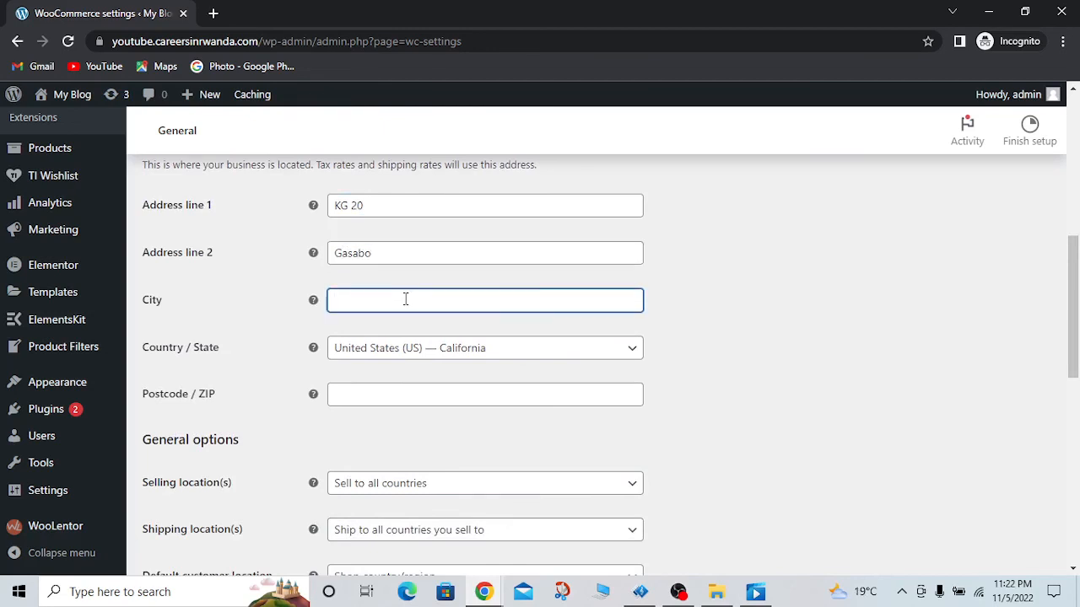
{"action": "type", "text": "KGL"}
{"action": "scroll", "coordinate": [506, 278], "scroll_direction": "down", "scroll_amount": 1}
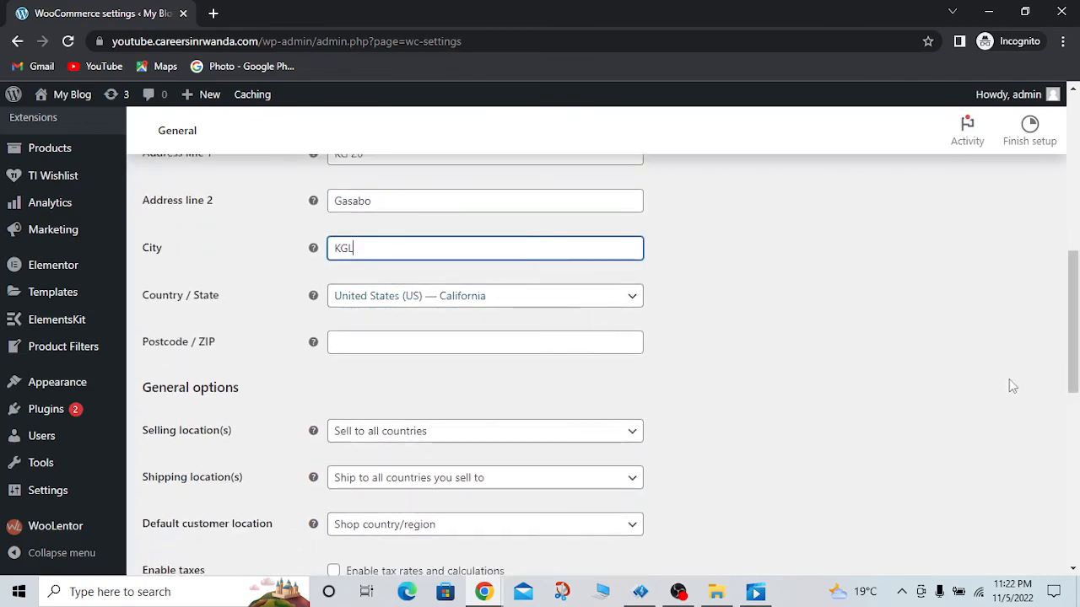
{"action": "left_click_drag", "start_coordinate": [1077, 359], "coordinate": [1054, 368]}
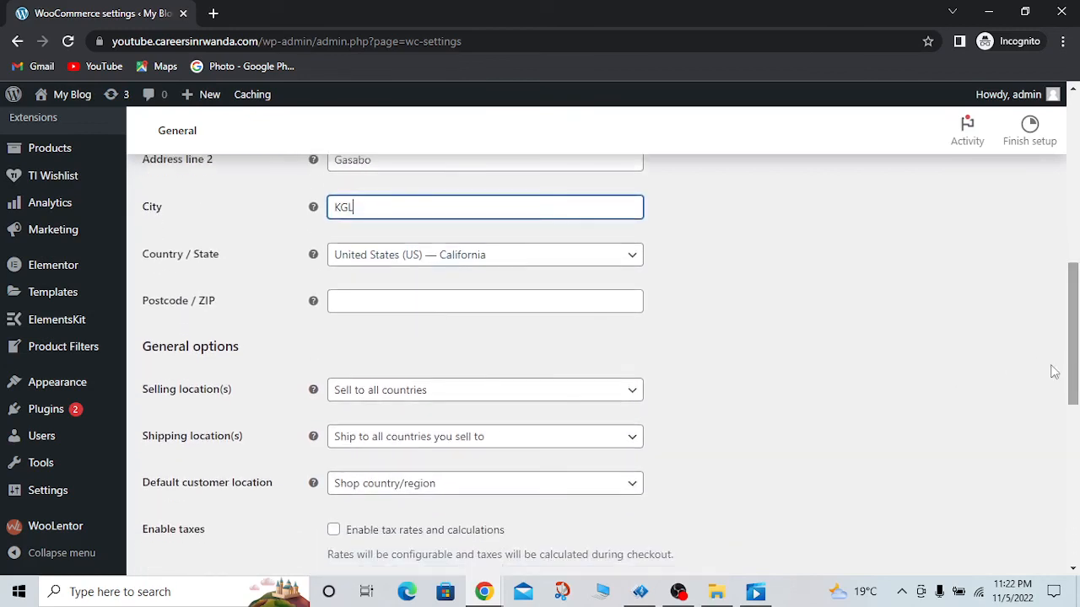
{"action": "left_click", "coordinate": [401, 297]}
{"action": "type", "text": "2000"}
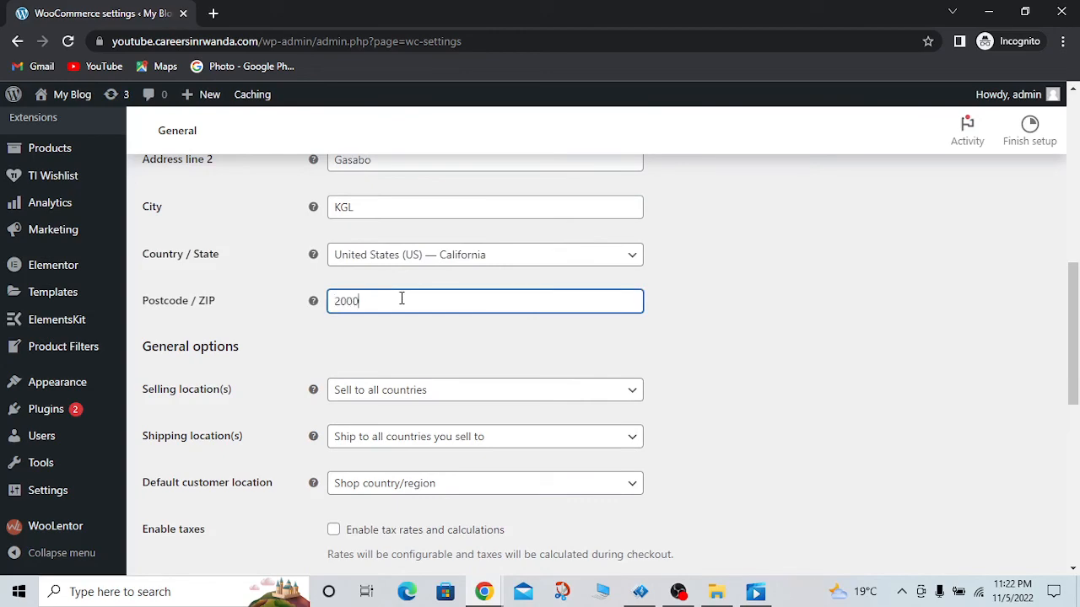
{"action": "type", "text": "9"}
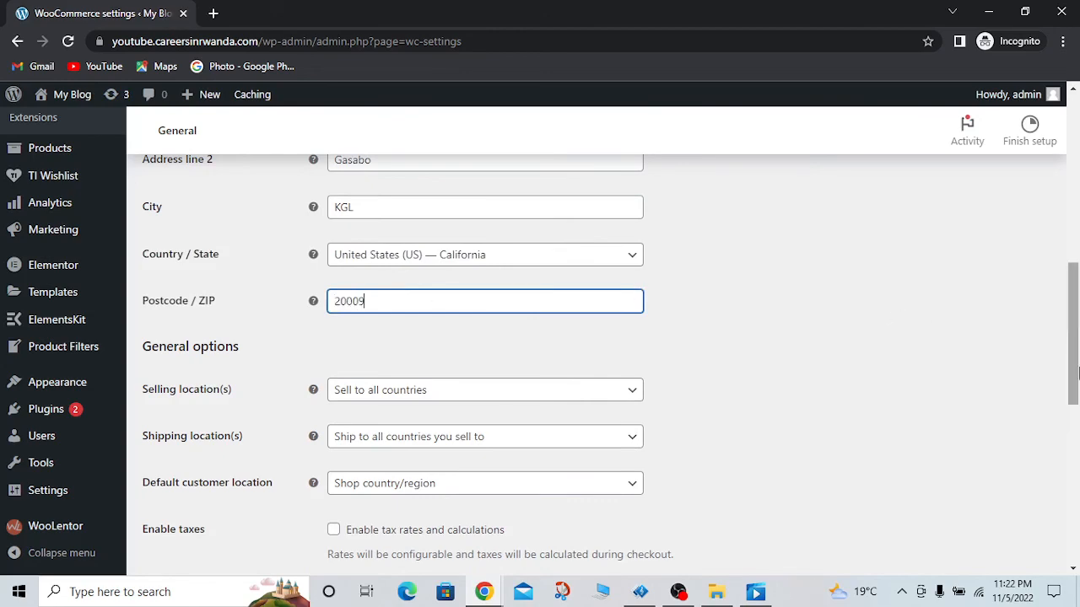
{"action": "left_click_drag", "start_coordinate": [1077, 365], "coordinate": [1077, 415]}
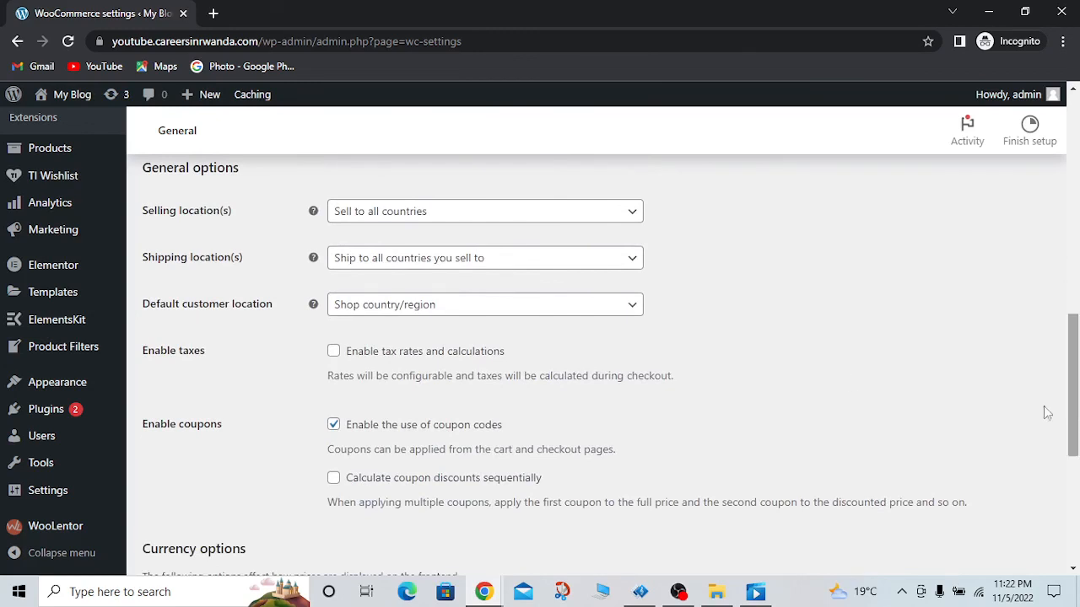
Set selling locations to 'Sell to all countries, except for…' and keep US dollar currency.
{"action": "left_click", "coordinate": [575, 216]}
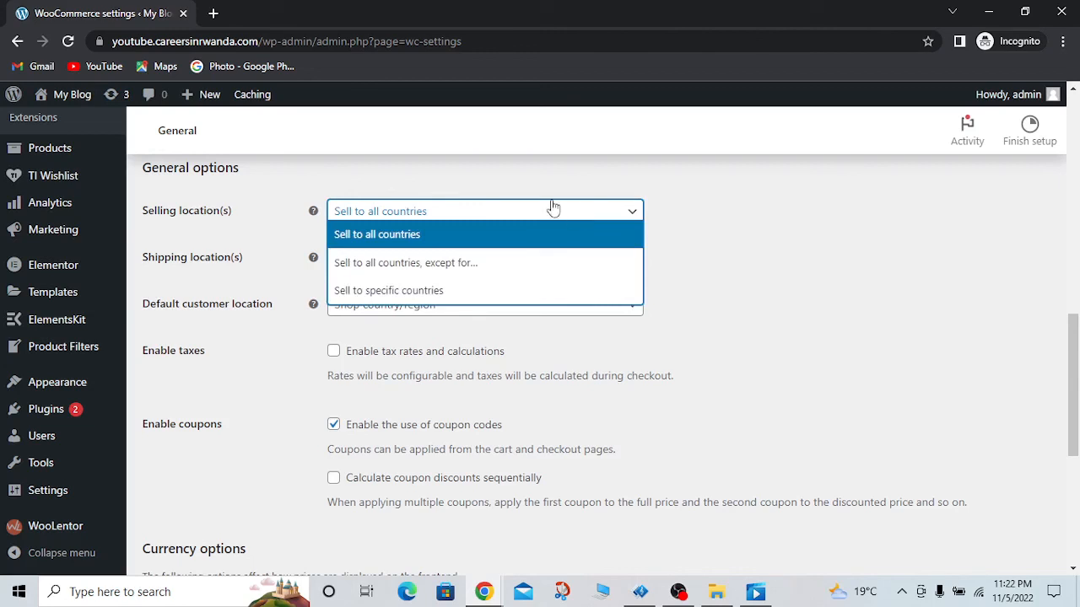
{"action": "left_click", "coordinate": [455, 265]}
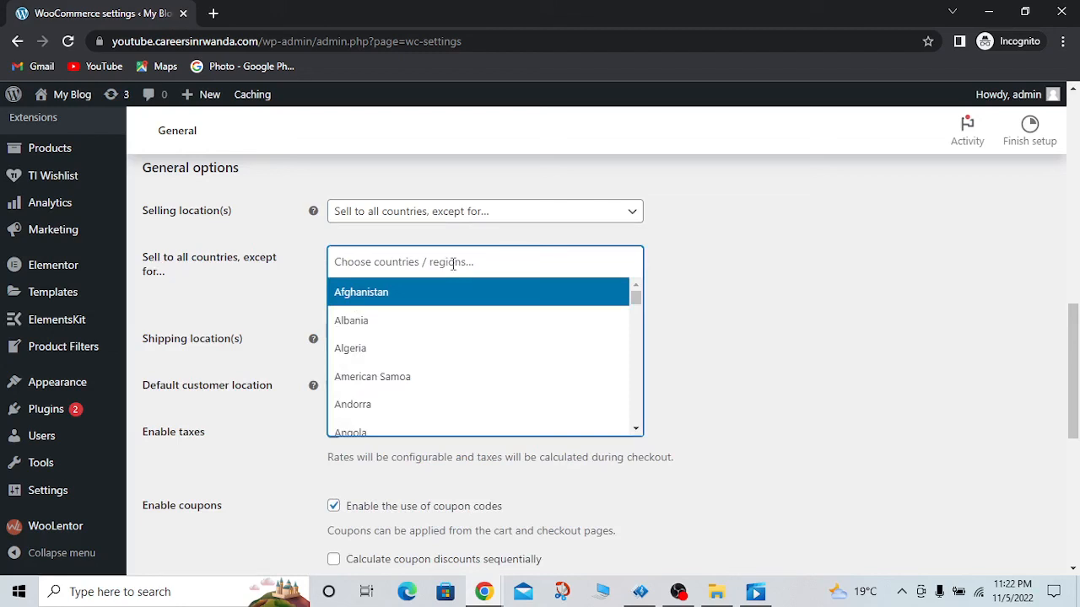
{"action": "left_click", "coordinate": [236, 298]}
{"action": "left_click_drag", "start_coordinate": [1072, 337], "coordinate": [1076, 472]}
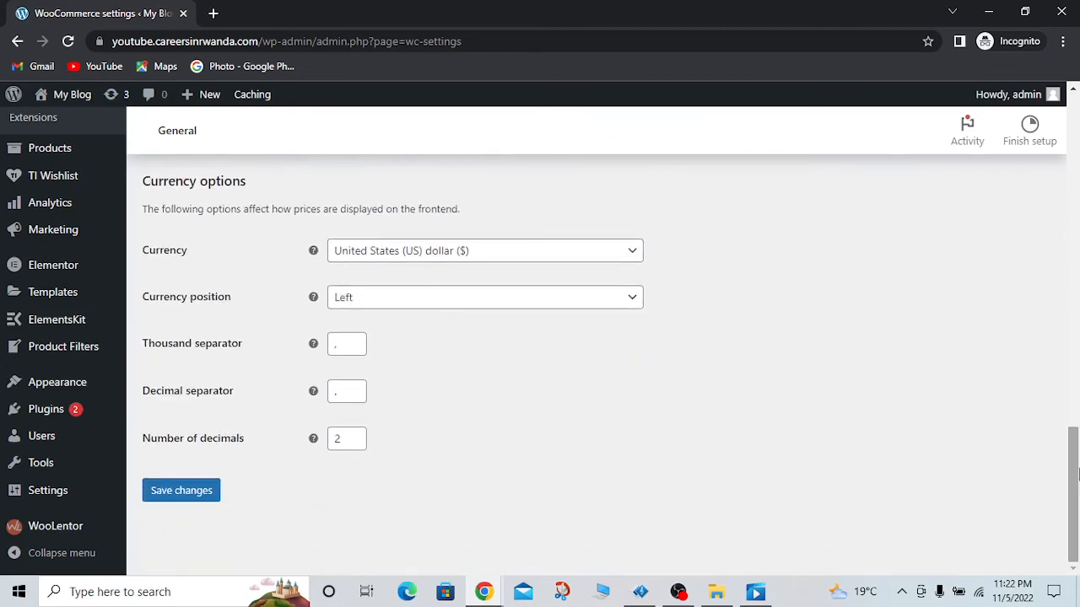
{"action": "left_click", "coordinate": [633, 259]}
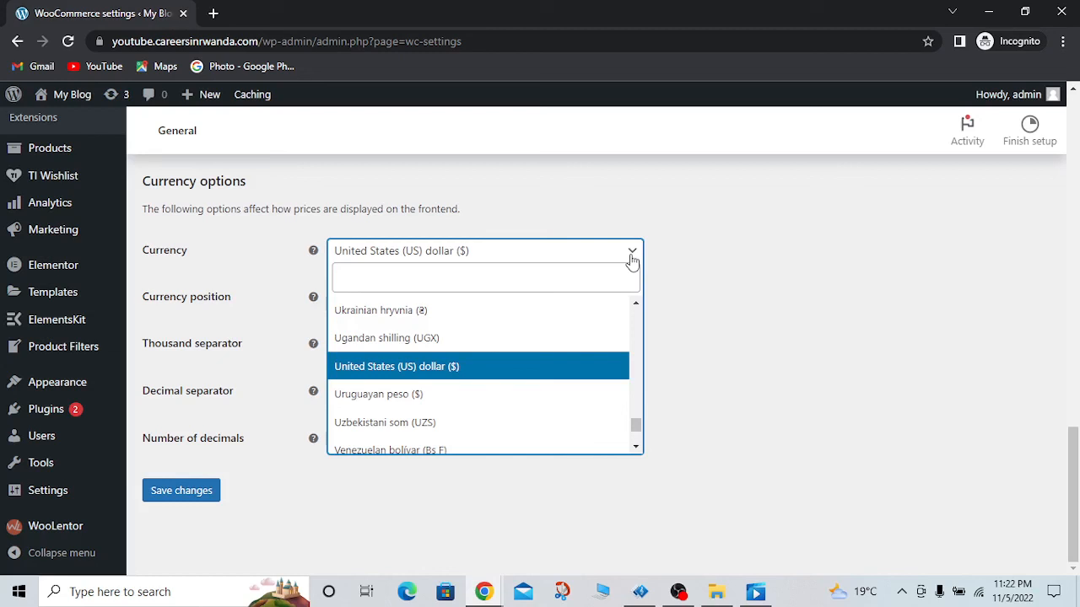
{"action": "left_click", "coordinate": [742, 395]}
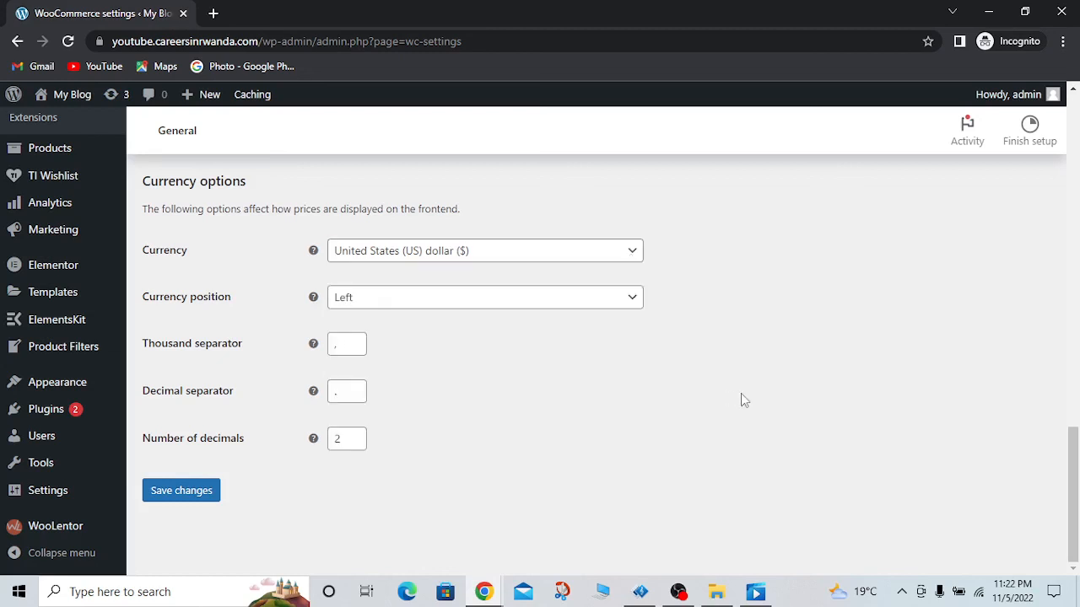
{"action": "left_click_drag", "start_coordinate": [1071, 506], "coordinate": [717, 135]}
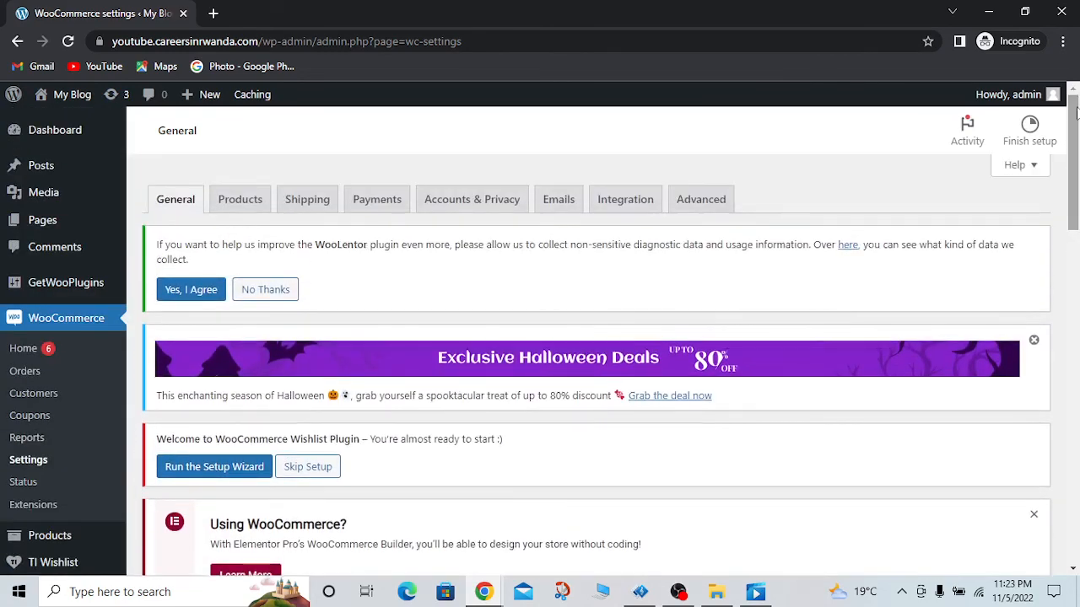
Stay on the page at the Leave site? prompt, save General settings, then go to Shipping.
{"action": "left_click", "coordinate": [317, 207]}
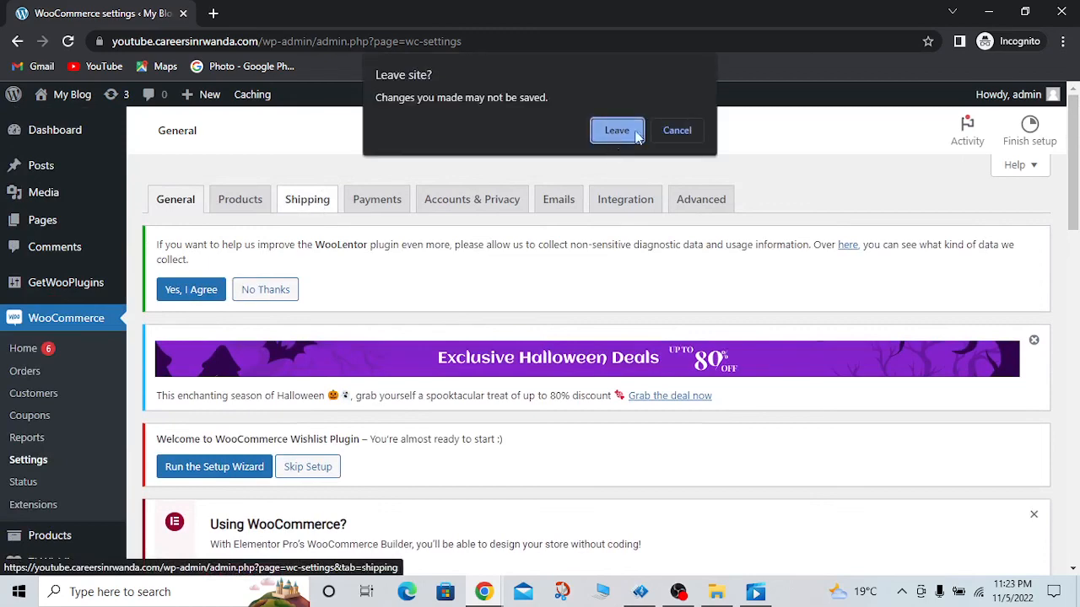
{"action": "left_click", "coordinate": [675, 135]}
{"action": "left_click_drag", "start_coordinate": [1074, 160], "coordinate": [1078, 527]}
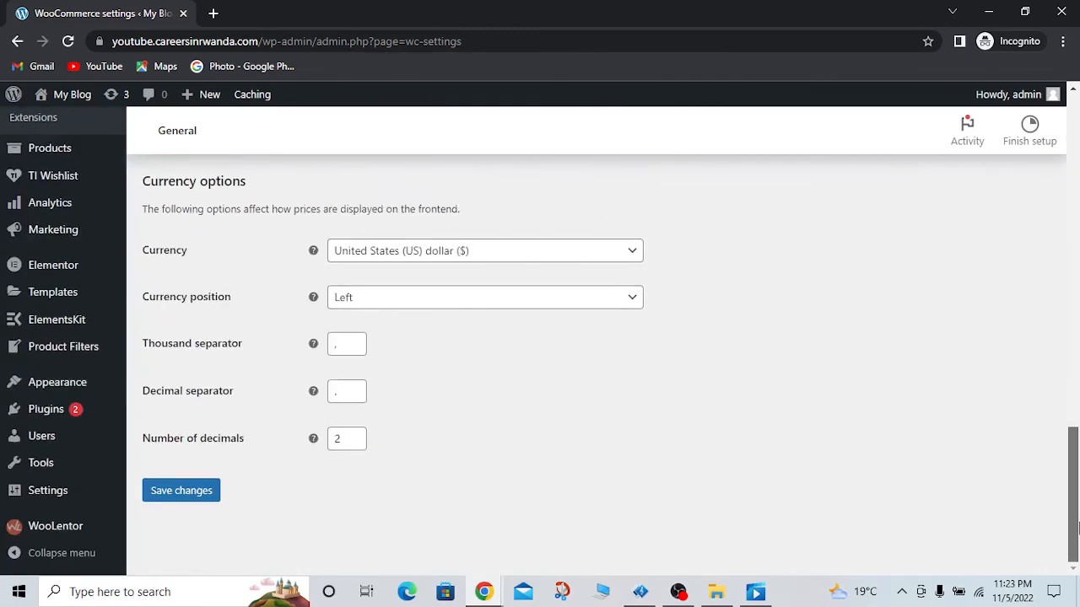
{"action": "left_click", "coordinate": [180, 496]}
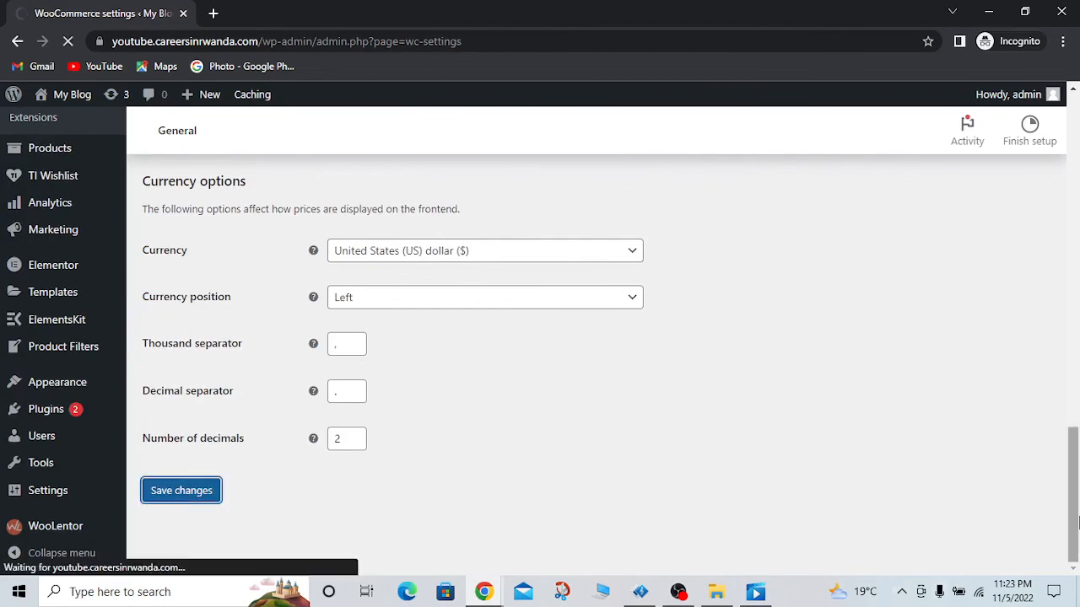
{"action": "left_click_drag", "start_coordinate": [1079, 456], "coordinate": [1079, 108]}
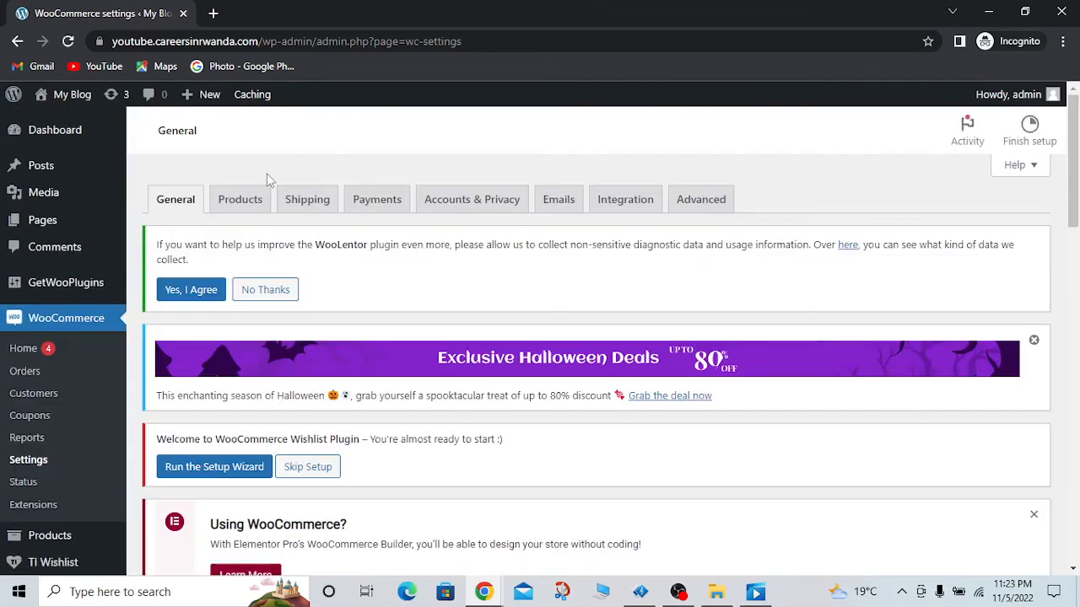
{"action": "left_click", "coordinate": [305, 202]}
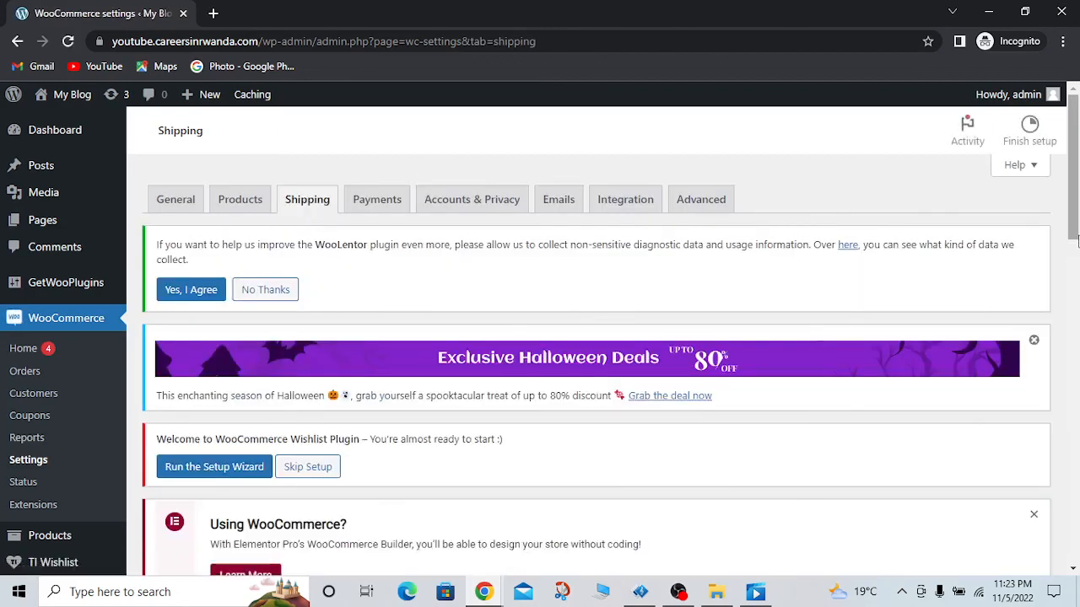
Scroll through the shipping zones overview, then switch to the Payments settings.
{"action": "left_click", "coordinate": [1064, 278]}
{"action": "left_click_drag", "start_coordinate": [1065, 279], "coordinate": [1076, 363]}
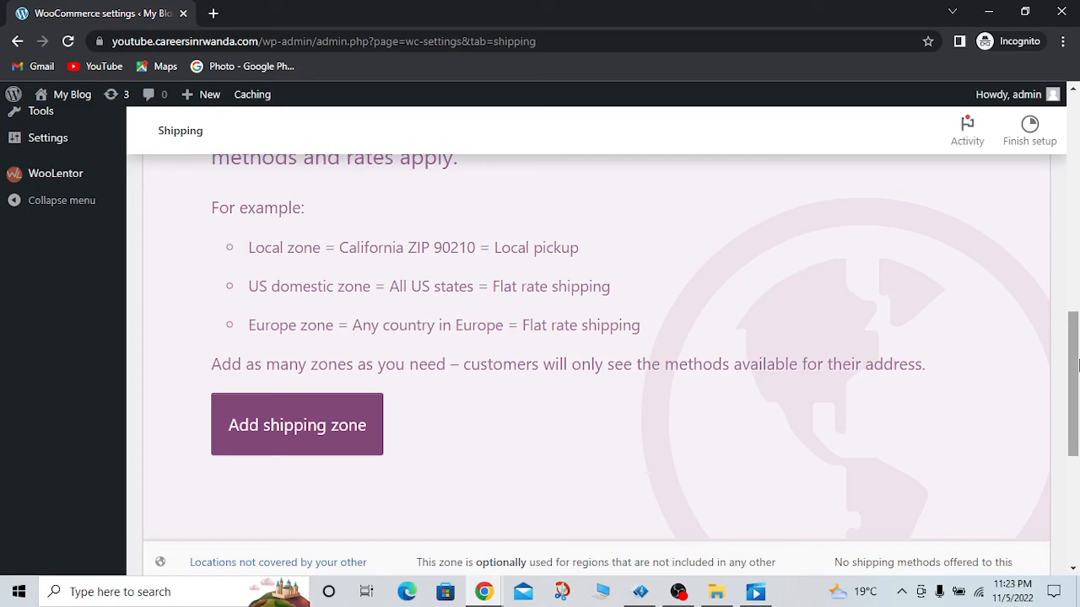
{"action": "left_click_drag", "start_coordinate": [1076, 362], "coordinate": [1077, 140]}
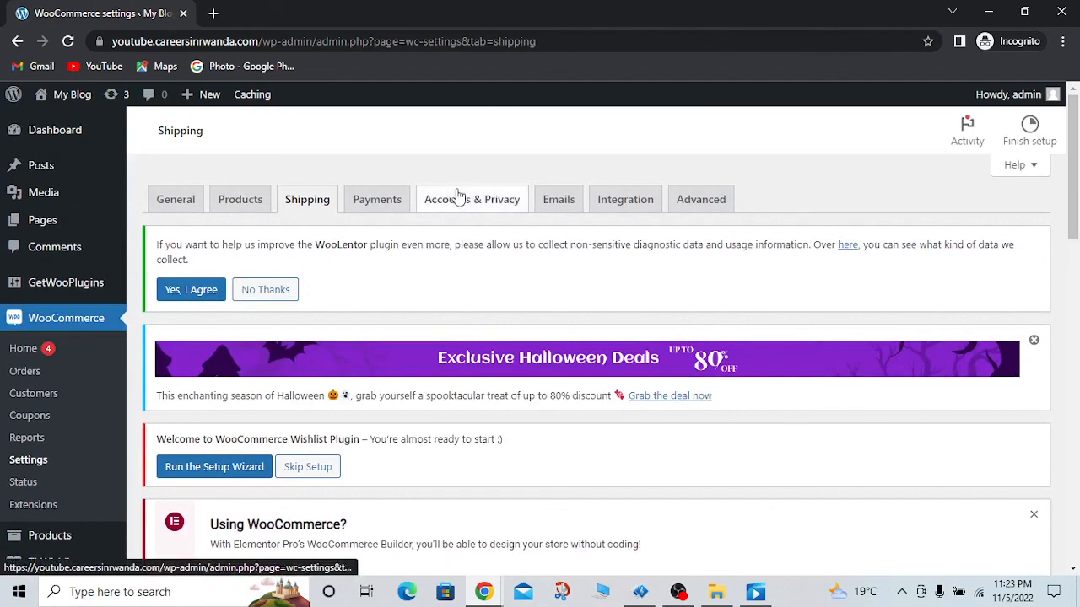
{"action": "left_click", "coordinate": [376, 203]}
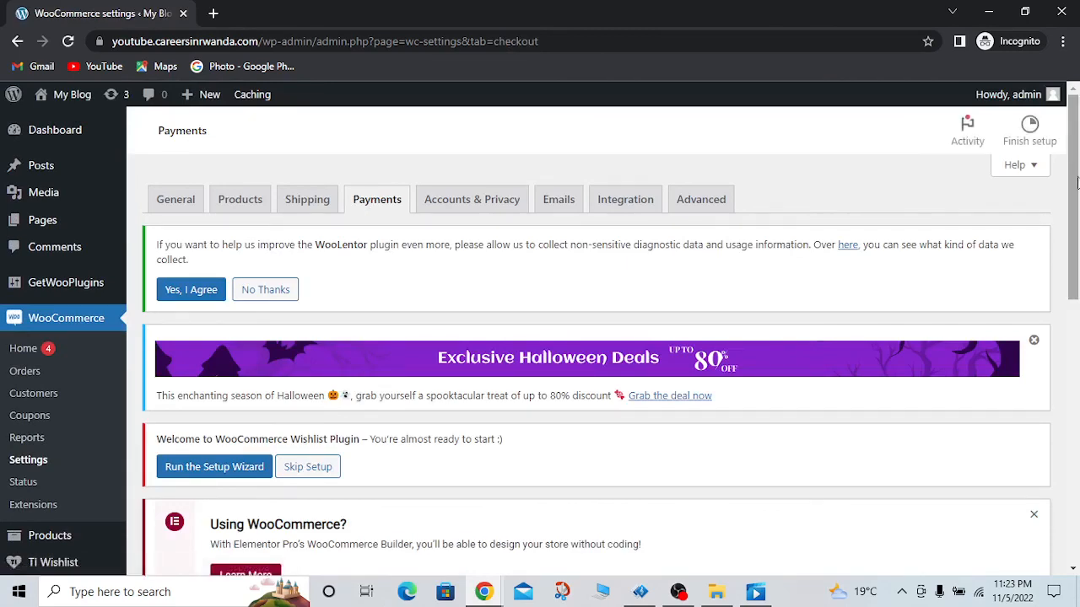
{"action": "left_click_drag", "start_coordinate": [1075, 186], "coordinate": [1076, 384]}
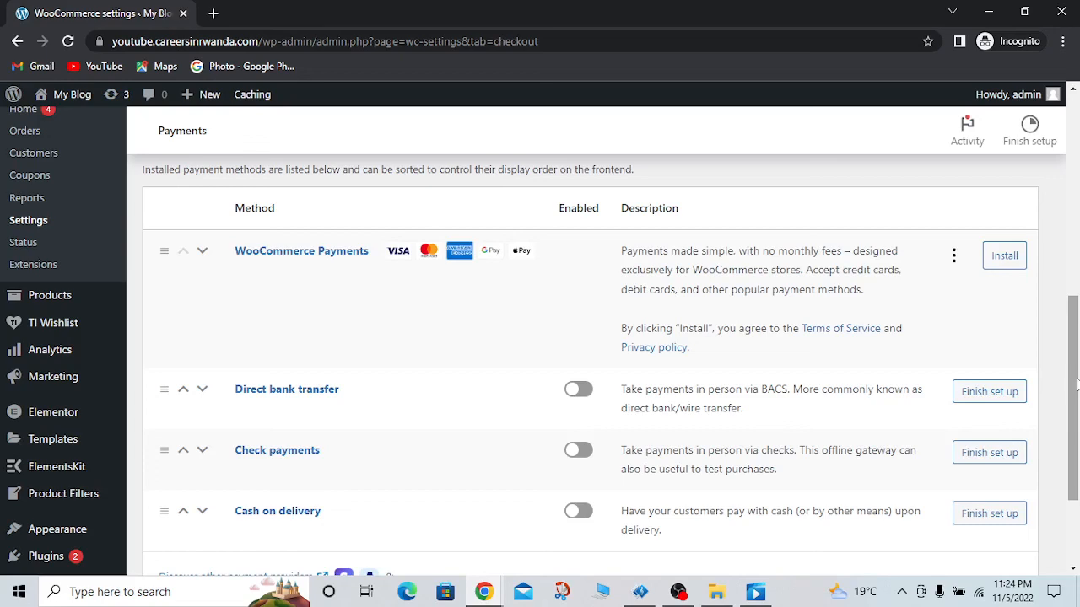
{"action": "scroll", "coordinate": [1077, 384], "scroll_direction": "down", "scroll_amount": 3}
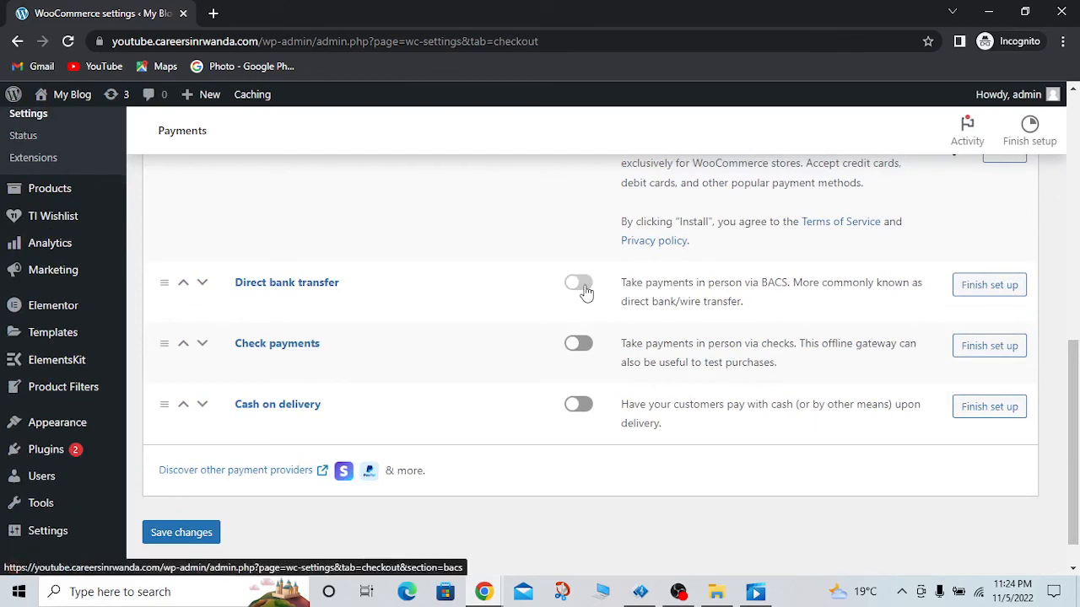
{"action": "left_click", "coordinate": [994, 288]}
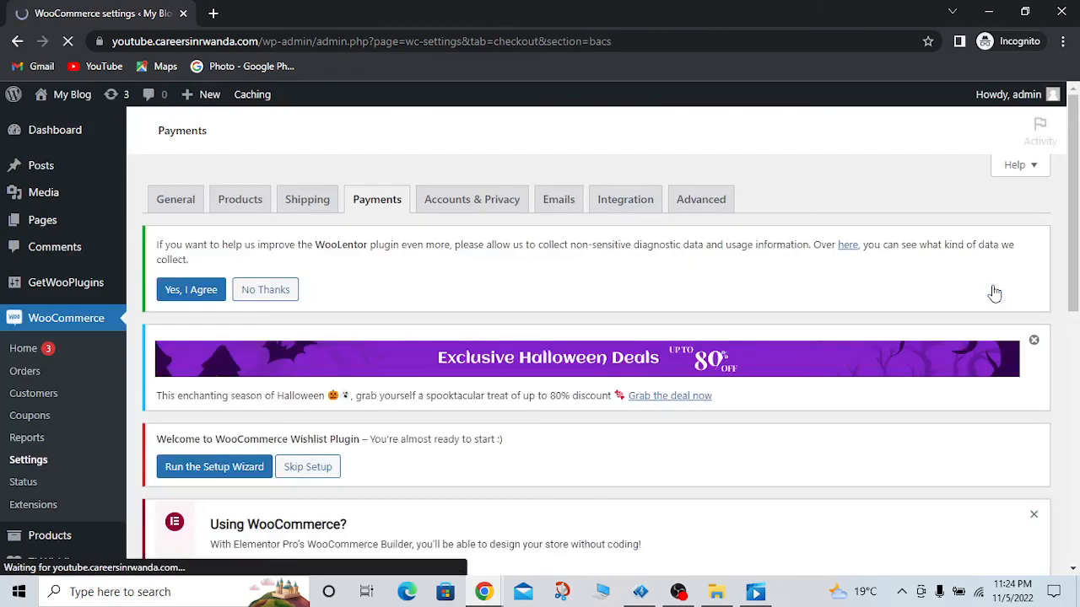
{"action": "left_click_drag", "start_coordinate": [1077, 212], "coordinate": [1076, 433]}
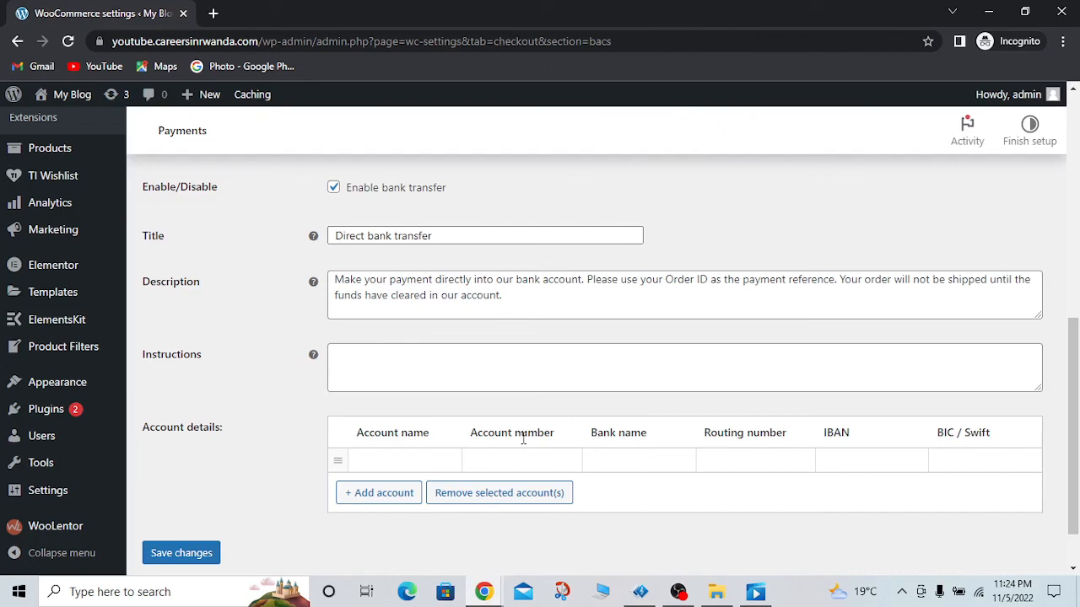
{"action": "left_click_drag", "start_coordinate": [1078, 420], "coordinate": [1077, 265]}
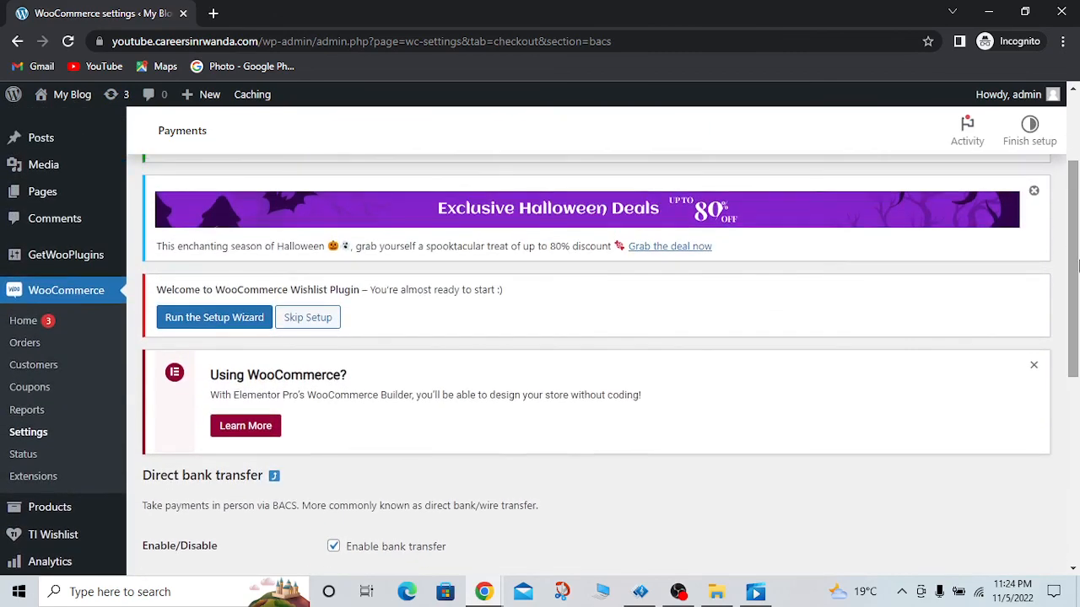
{"action": "left_click", "coordinate": [16, 42]}
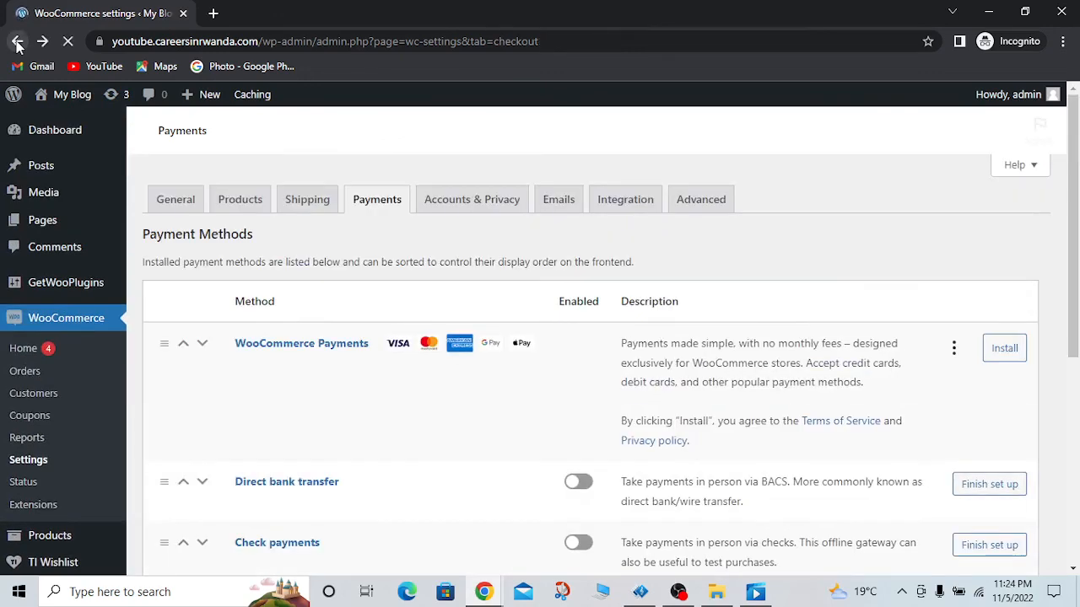